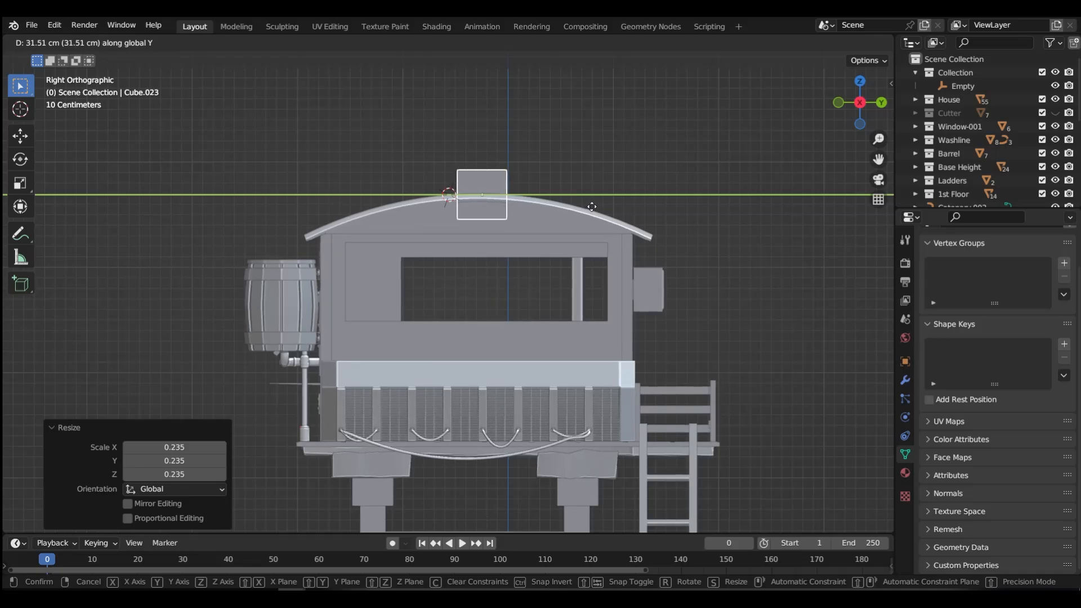
- Position the cube over the roof ridge, moving it about 31.5 cm along Y and 17.1 cm up
left_click(585, 205)
key("g")
key("z")
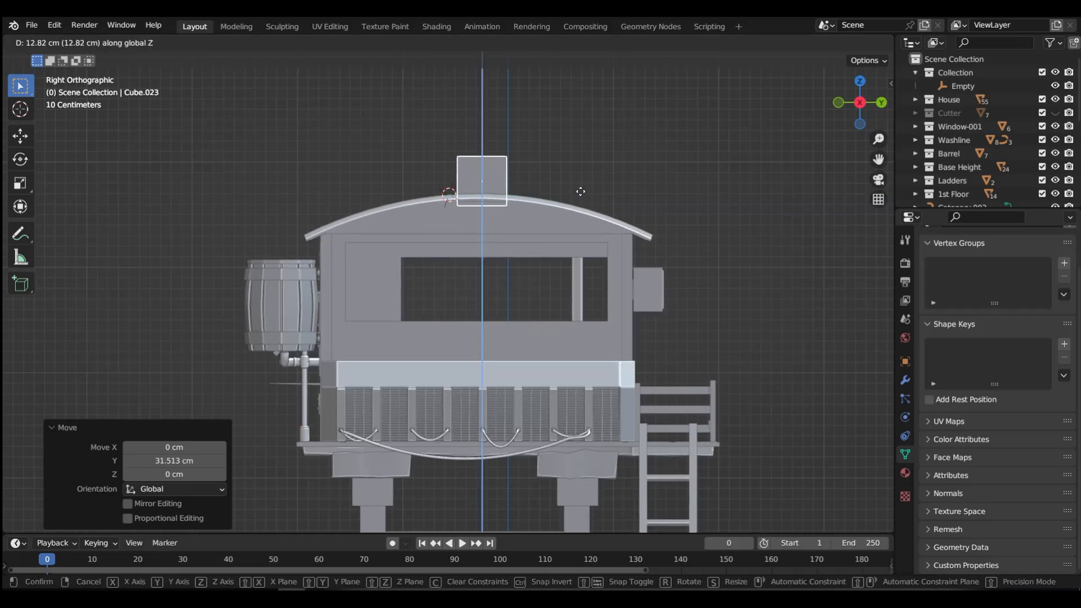
left_click(580, 187)
- Stretch the cube by about 1.66 along Y and raise it about 2.1 cm in front view
key("s")
key("y")
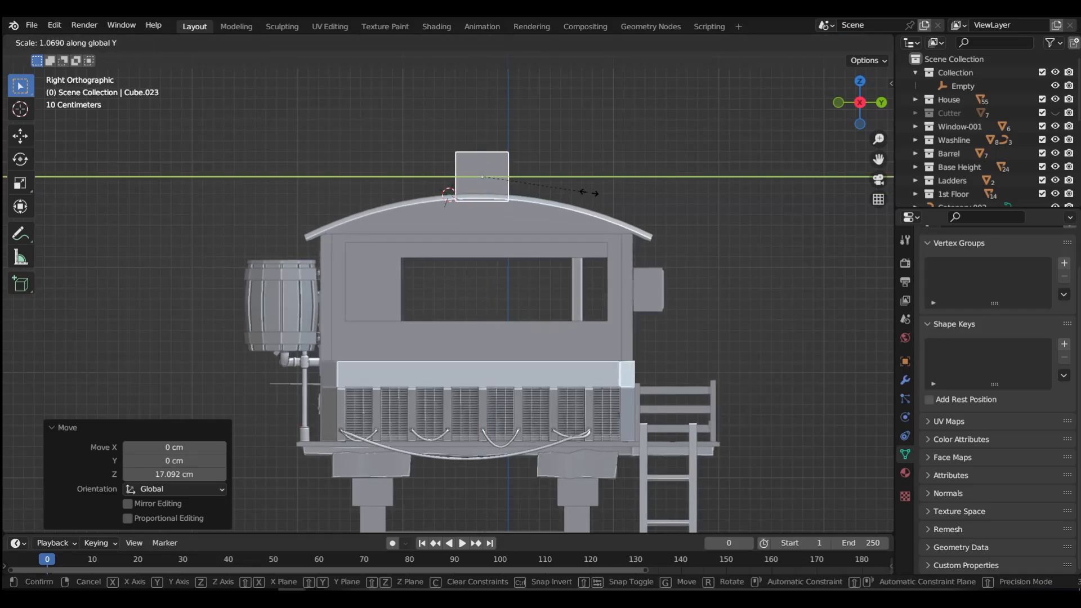
left_click(646, 193)
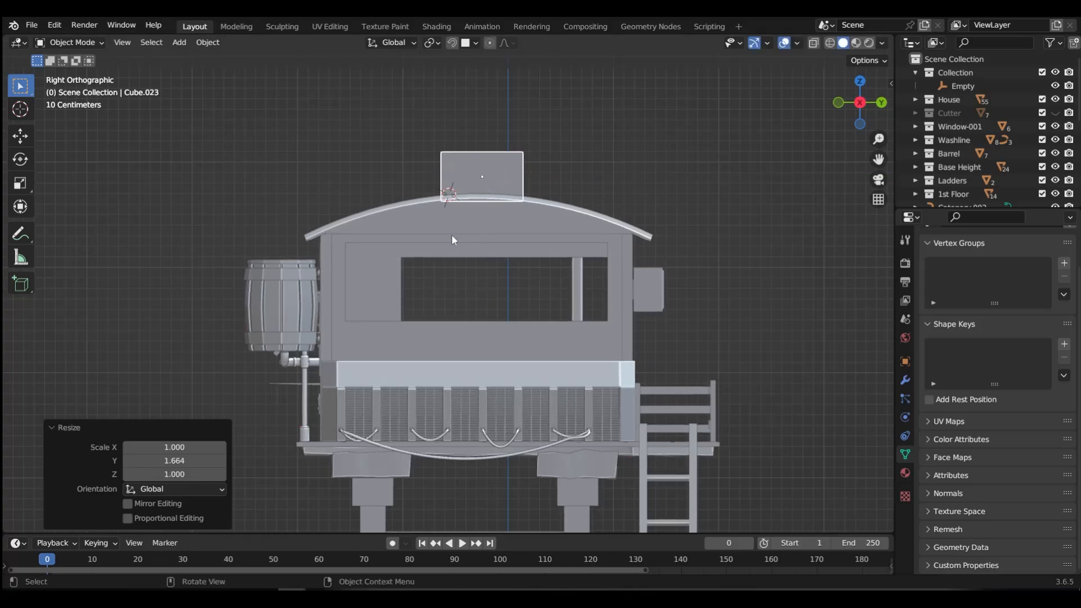
key("grave")
left_click(363, 191)
key("g")
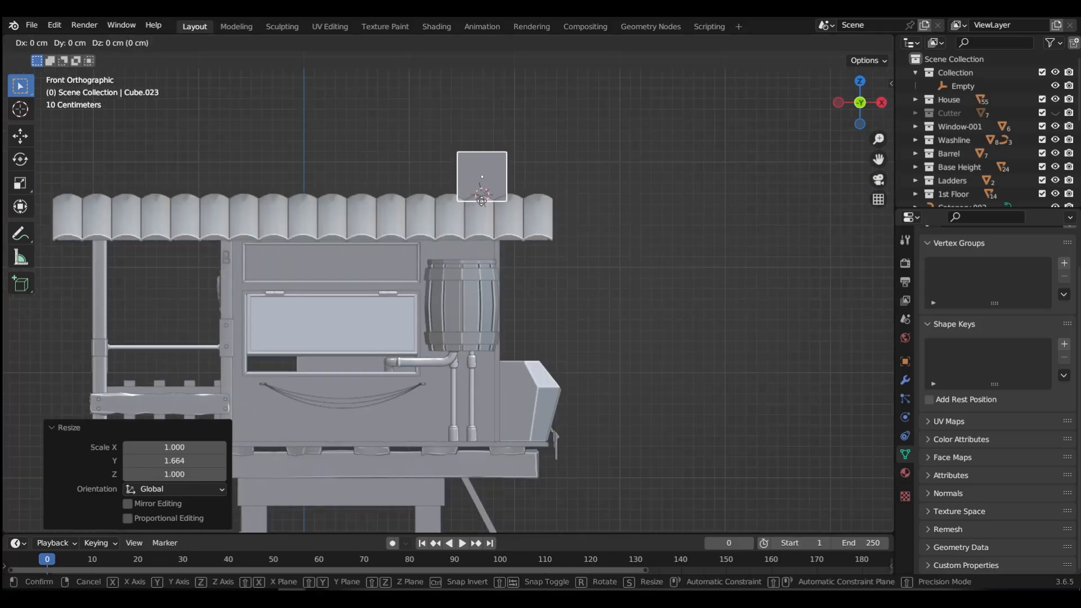
key("z")
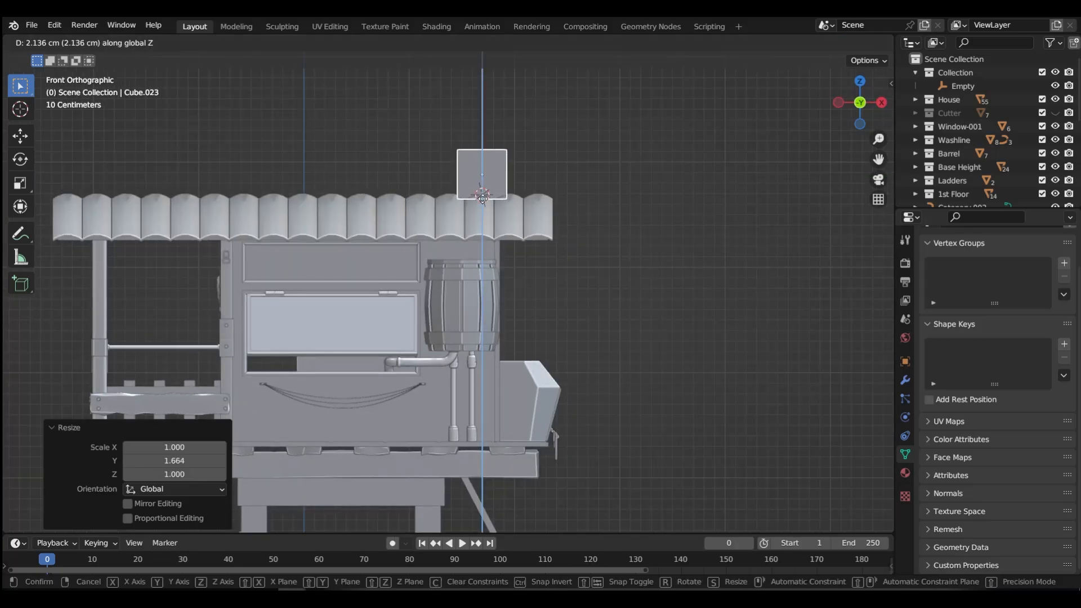
left_click(482, 197)
- Apply the box's transform and move its side face about 53 cm in the negative X direction to lengthen it along the roof
middle_click_drag(503, 198, 585, 278)
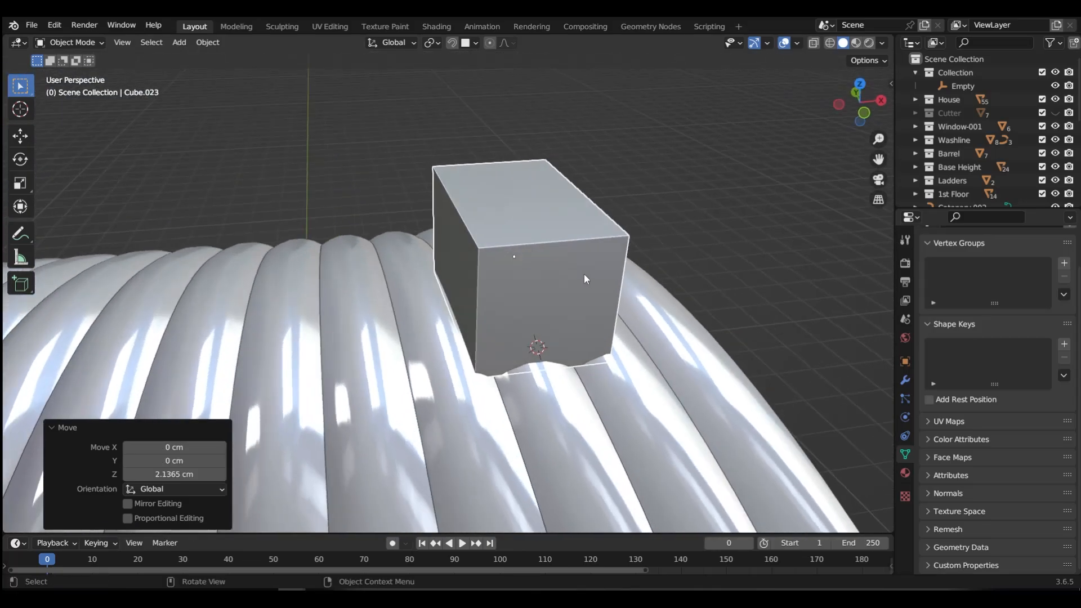
key("ctrl+a")
left_click(461, 282)
key("Tab")
key("ctrl+Tab")
left_click(473, 269)
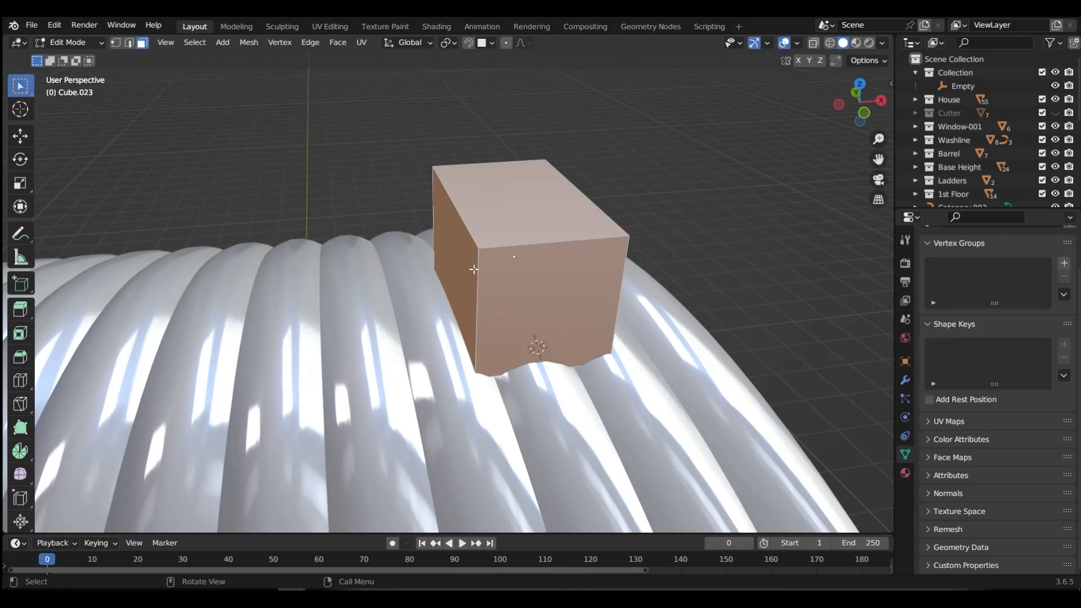
left_click(473, 269)
key("g")
key("y")
key("x")
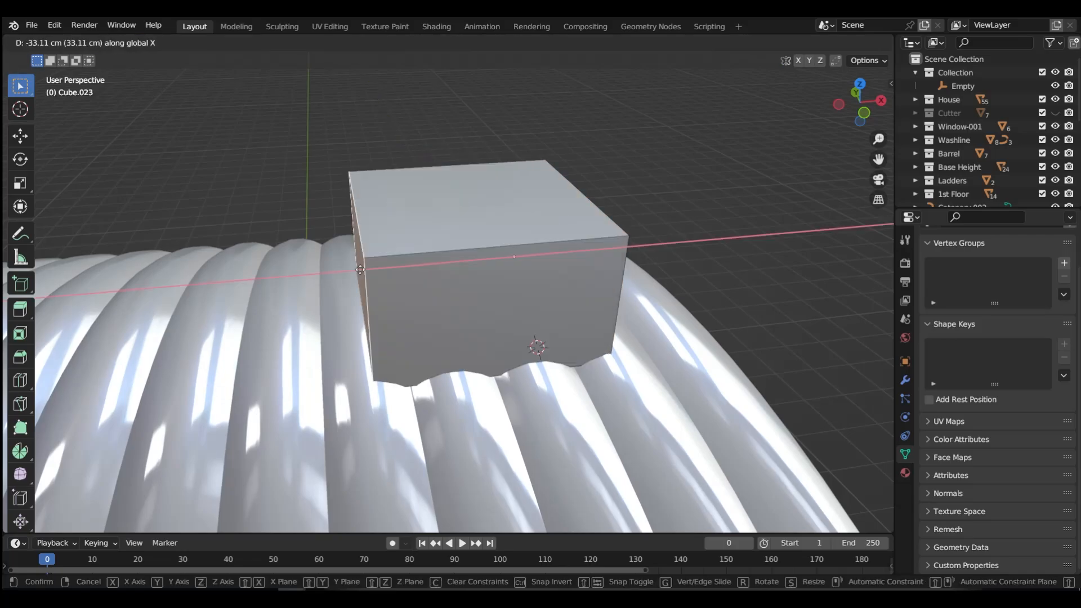
left_click(303, 271)
- Add a centred lengthwise loop cut around the box and bevel it into a wide central strip
middle_click_drag(602, 280, 441, 282)
key("ctrl+r")
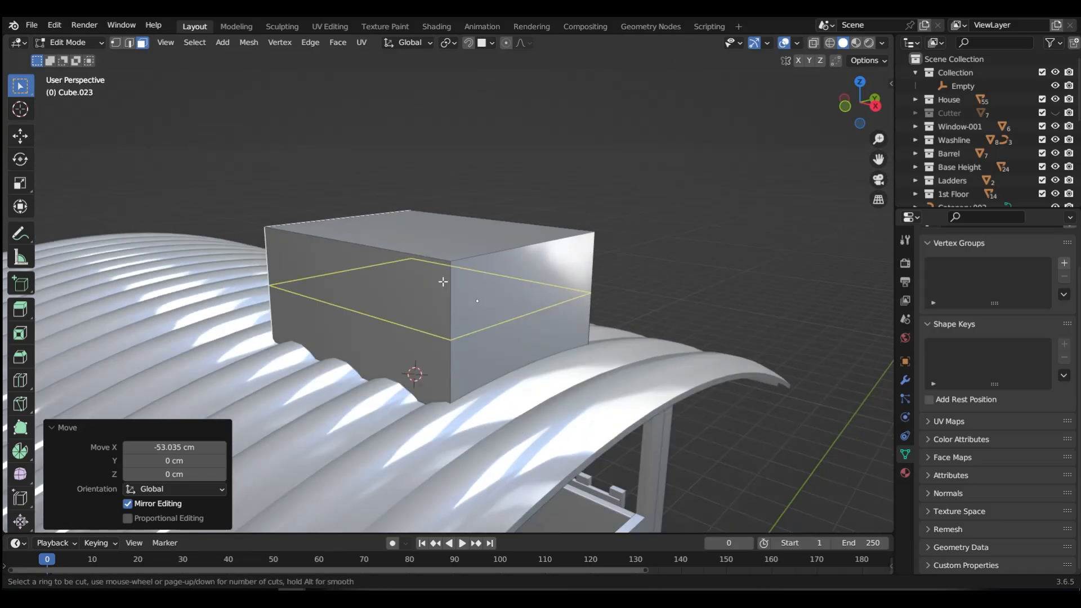
left_click(513, 230)
right_click(513, 230)
key("ctrl+b")
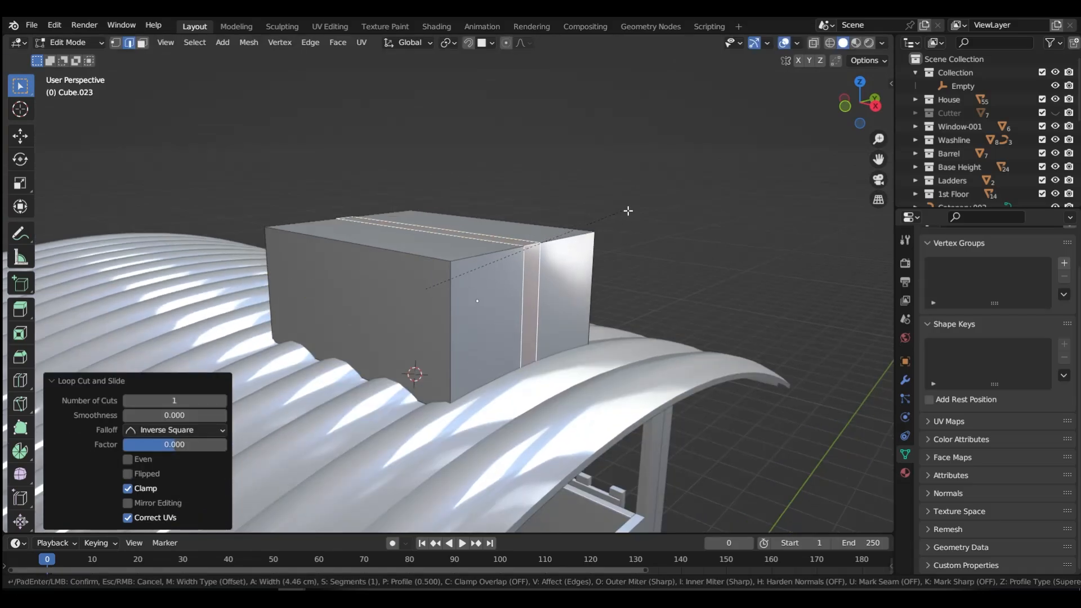
left_click(468, 266)
- Extrude the wide central face on the box's negative X end outward by about 31.6 cm
middle_click_drag(467, 266, 591, 265)
key("Tab")
left_click(460, 278)
left_click(302, 279)
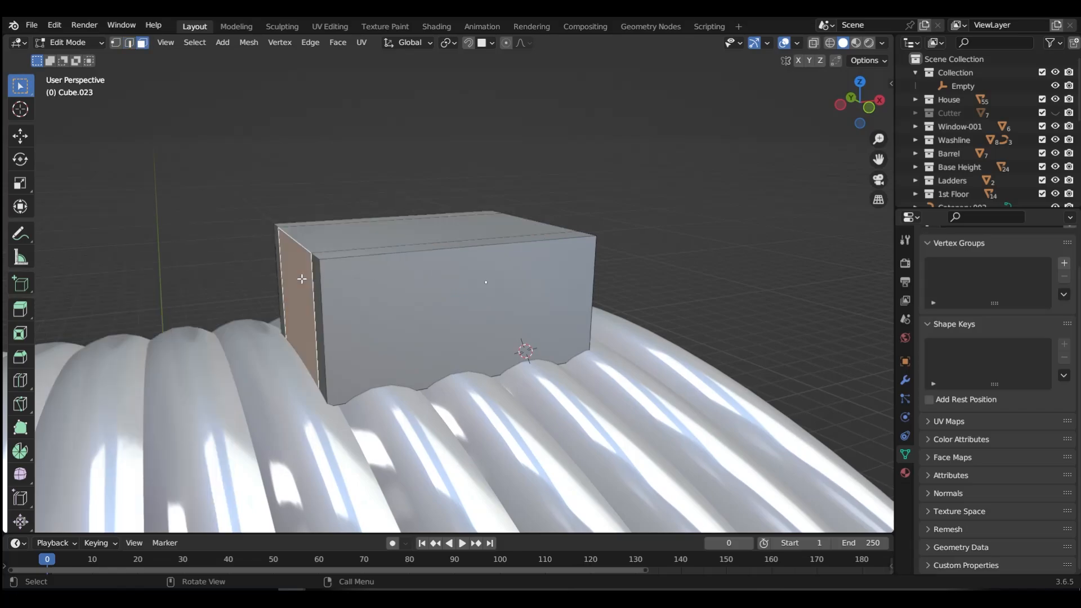
key("e")
left_click(208, 294)
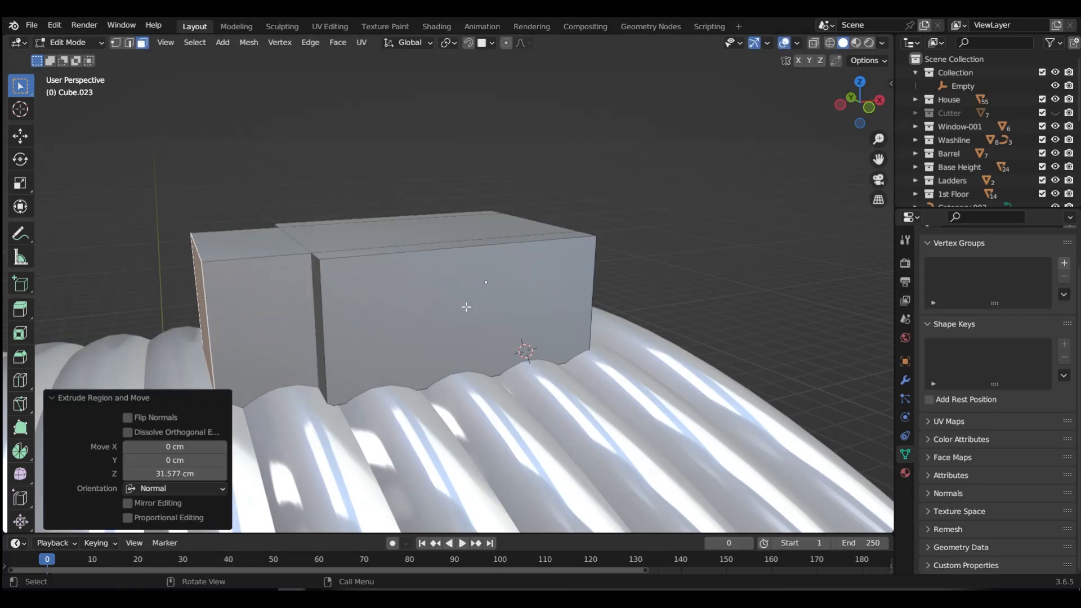
key("Tab")
- Move the whole box about 21.5 cm in the negative X direction along the roof
left_click(481, 231)
mouse_move(481, 231)
middle_mouse_down()
mouse_move(538, 298)
mouse_move(424, 296)
mouse_move(448, 296)
mouse_move(466, 242)
mouse_move(485, 249)
middle_mouse_up()
scroll(484, 251, "down", 3)
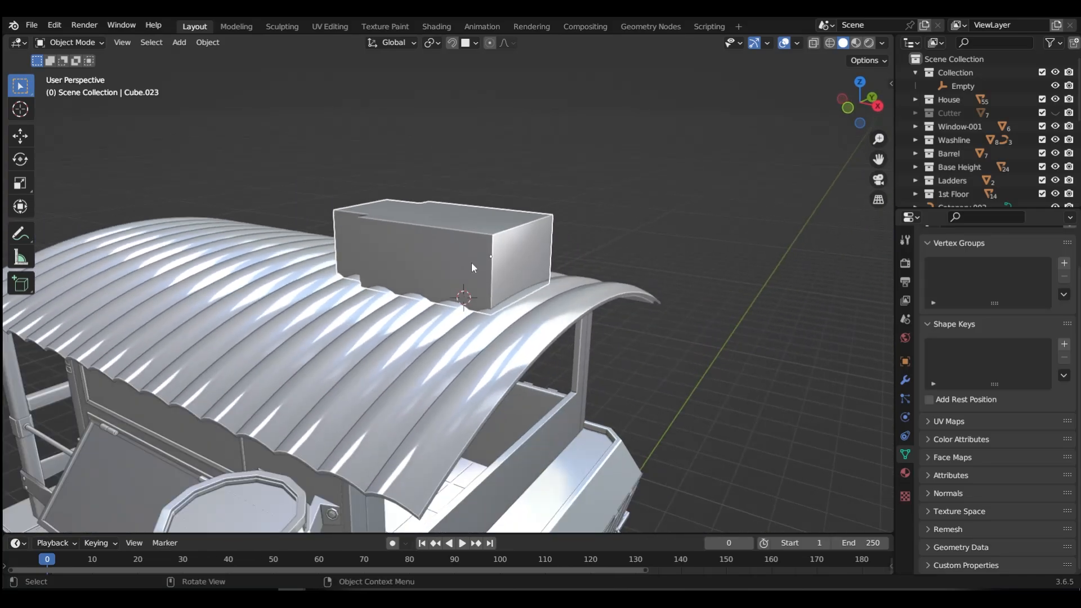
key("g")
key("x")
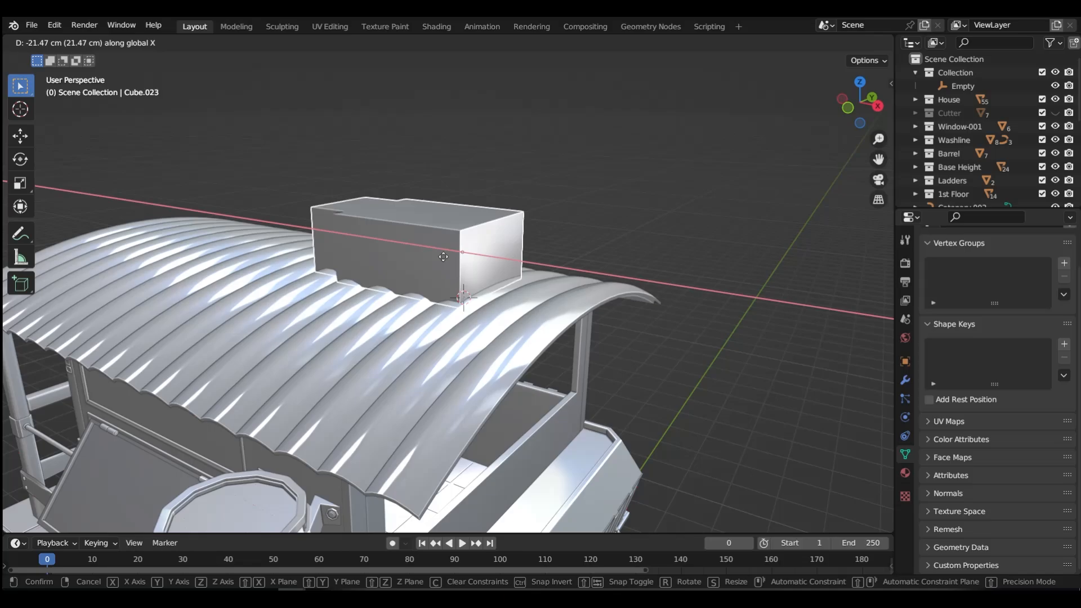
left_click(443, 257)
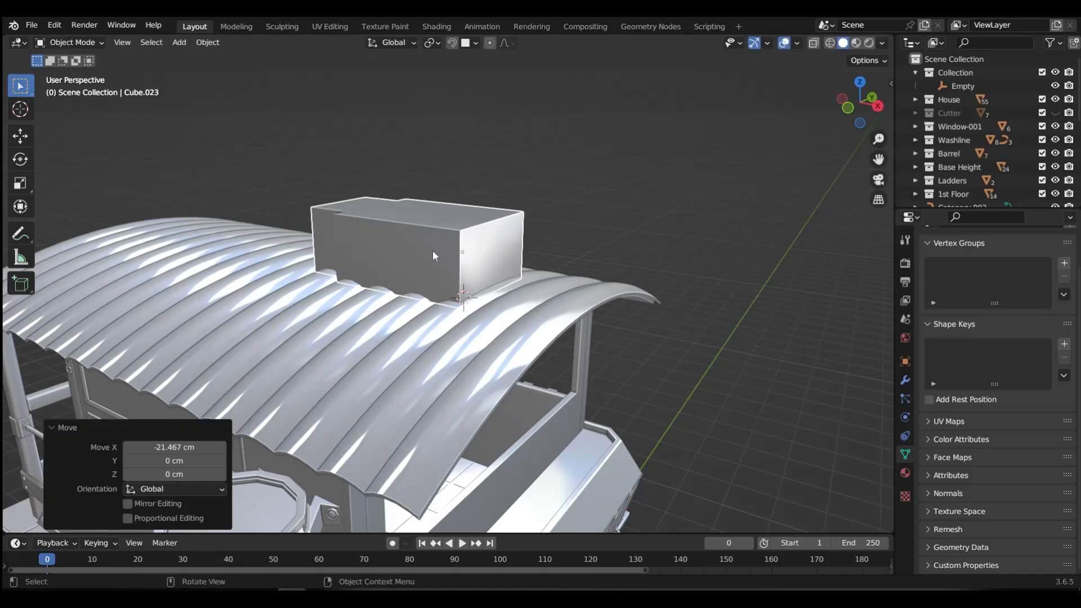
- Duplicate the main central top face of the box in place and separate it into its own object
left_click(431, 244)
key("Tab")
left_click(512, 232)
left_click(467, 221)
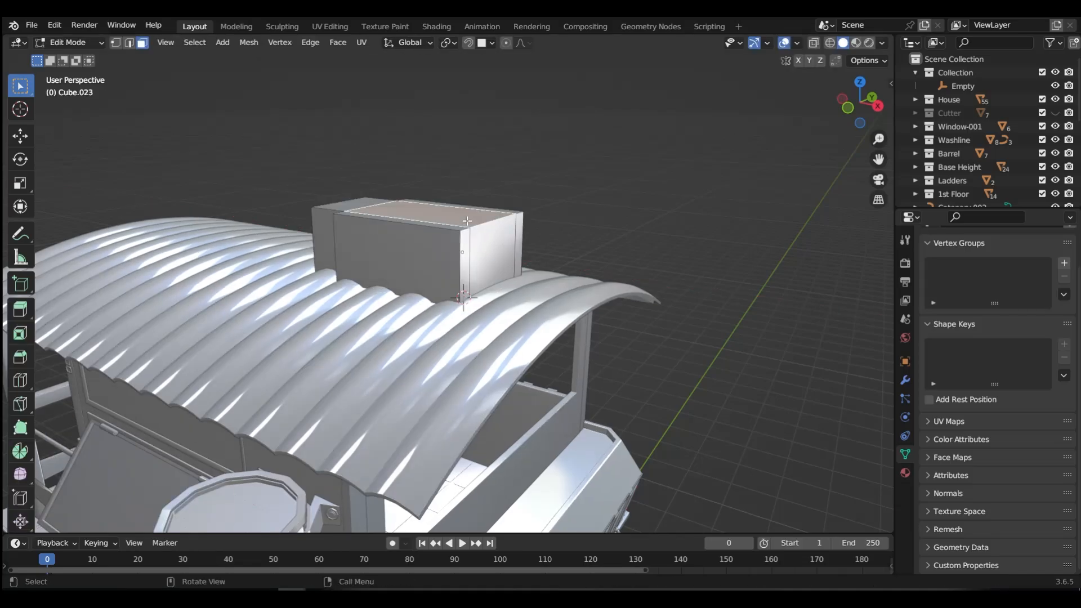
key("shift+d")
right_click(488, 189)
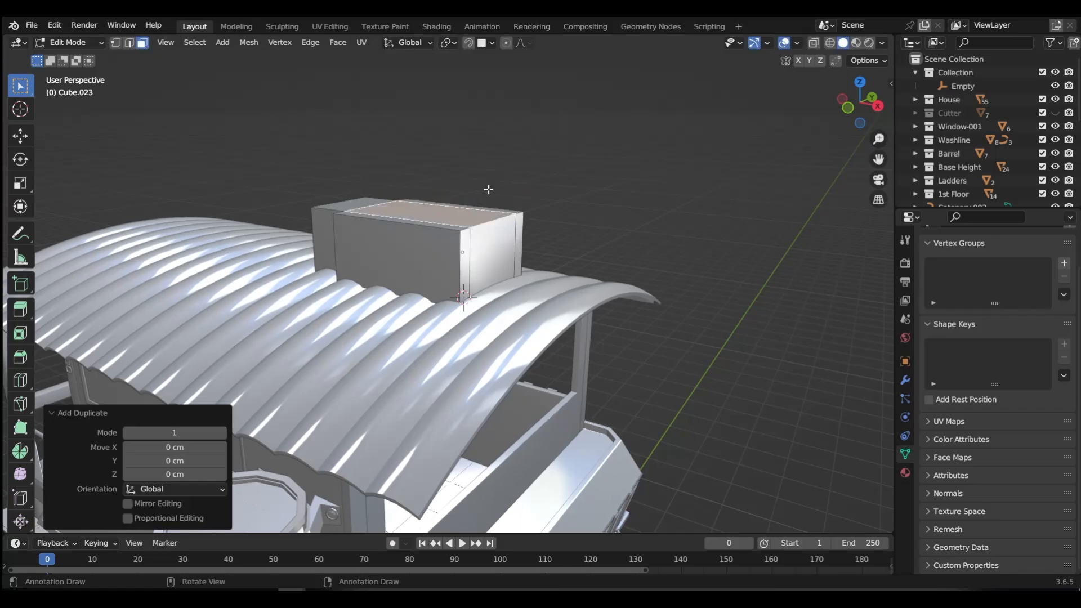
key("p")
left_click(487, 187)
key("Tab")
- Scale the separated top face by about 1.69 along Y so it overhangs the box
left_click(484, 110)
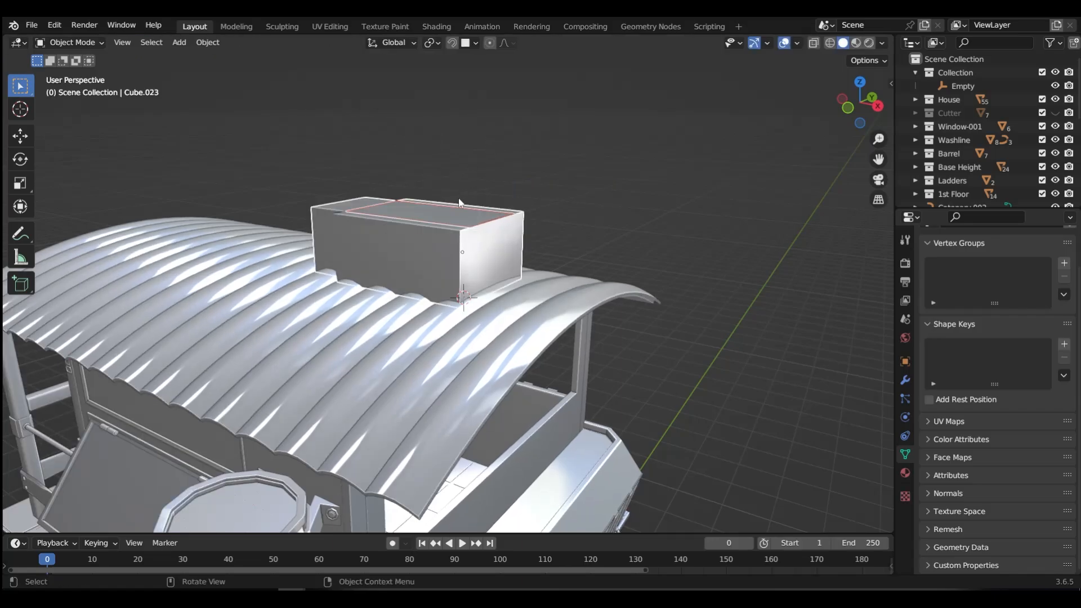
key("s")
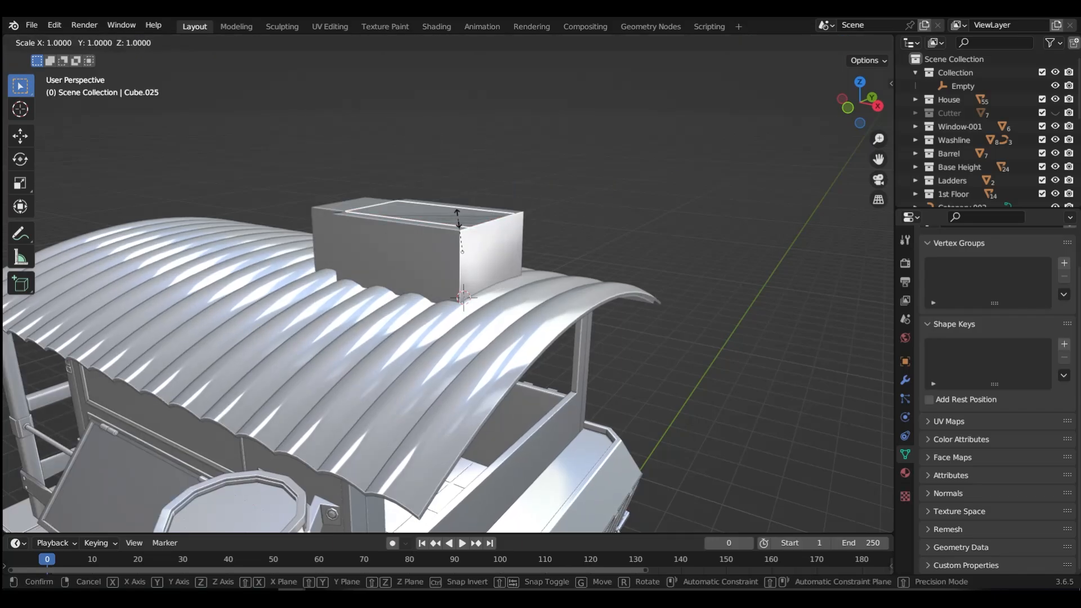
key("y")
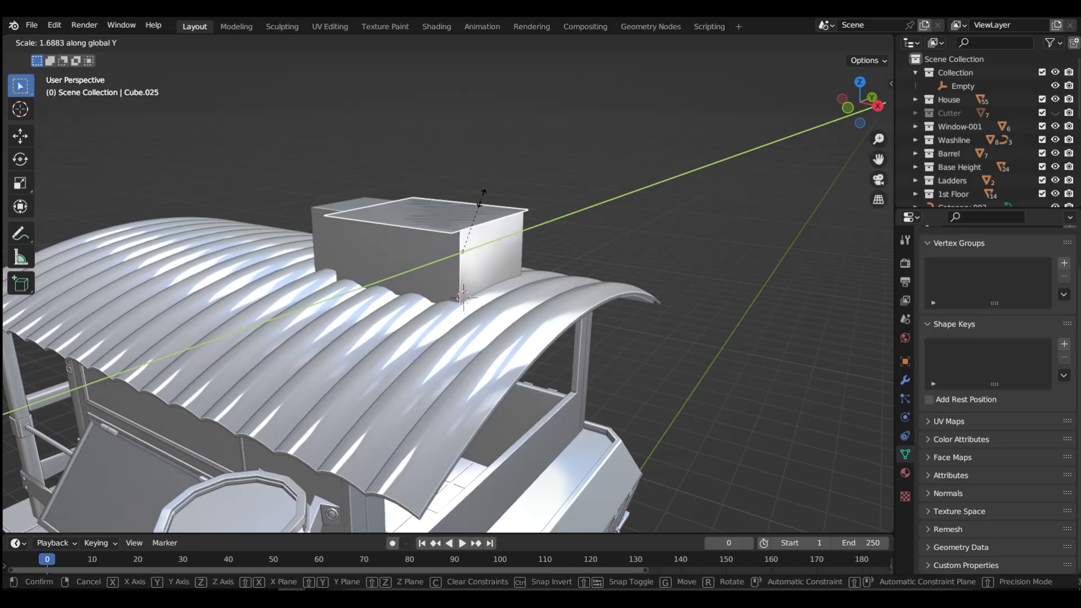
left_click(484, 192)
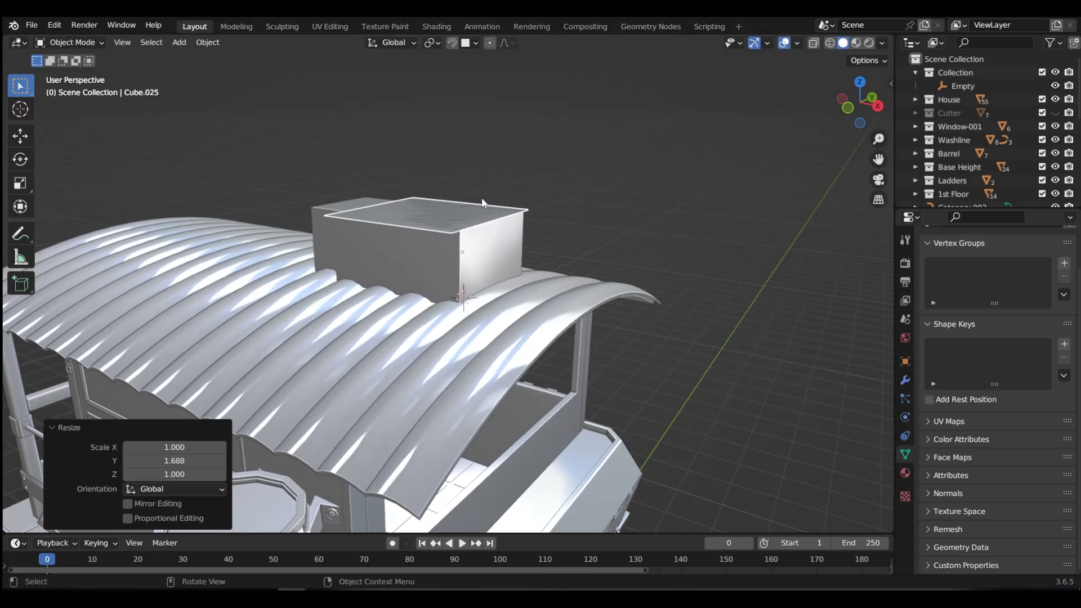
- Extrude the separated face upward by about 30.2 cm to form a cap over the box
key("Tab")
left_click(579, 199)
left_click(467, 210)
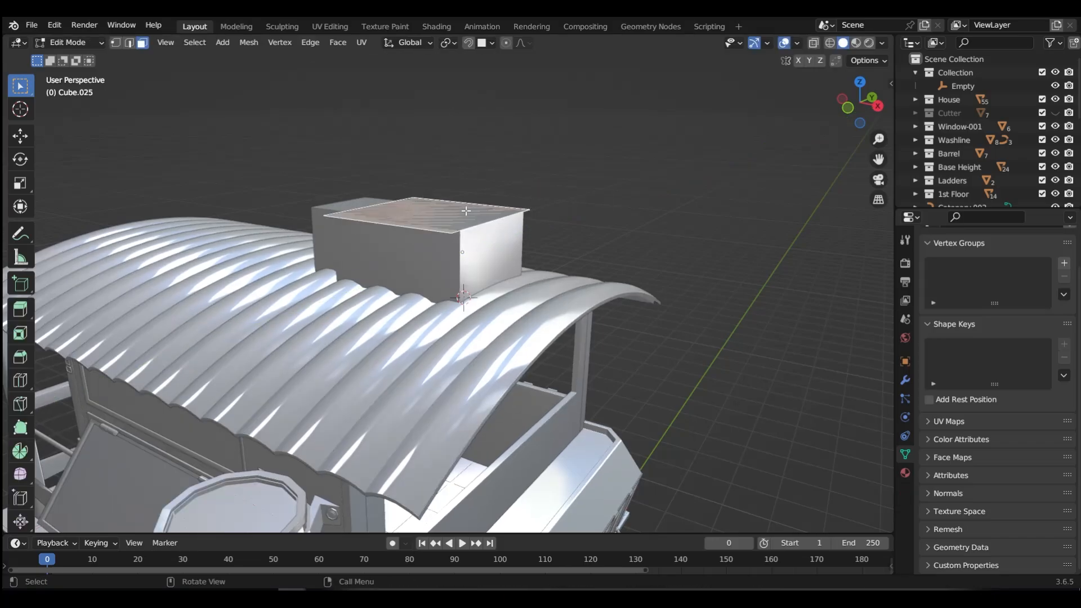
key("e")
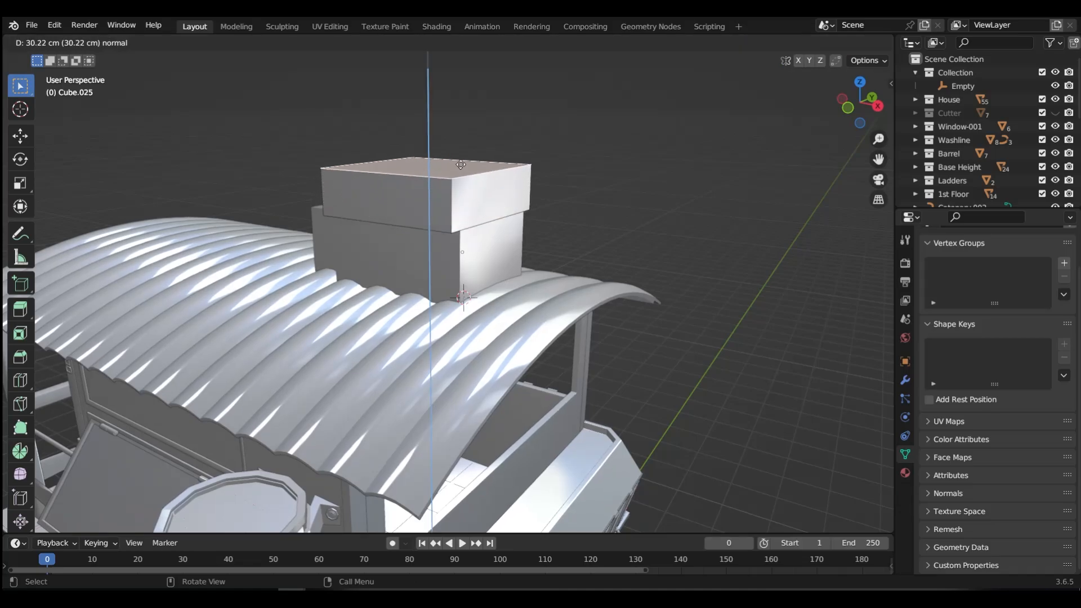
left_click(461, 164)
- Extrude the cap's negative X end face about 40 cm so it covers the box's narrower extension
middle_click_drag(475, 204, 403, 215)
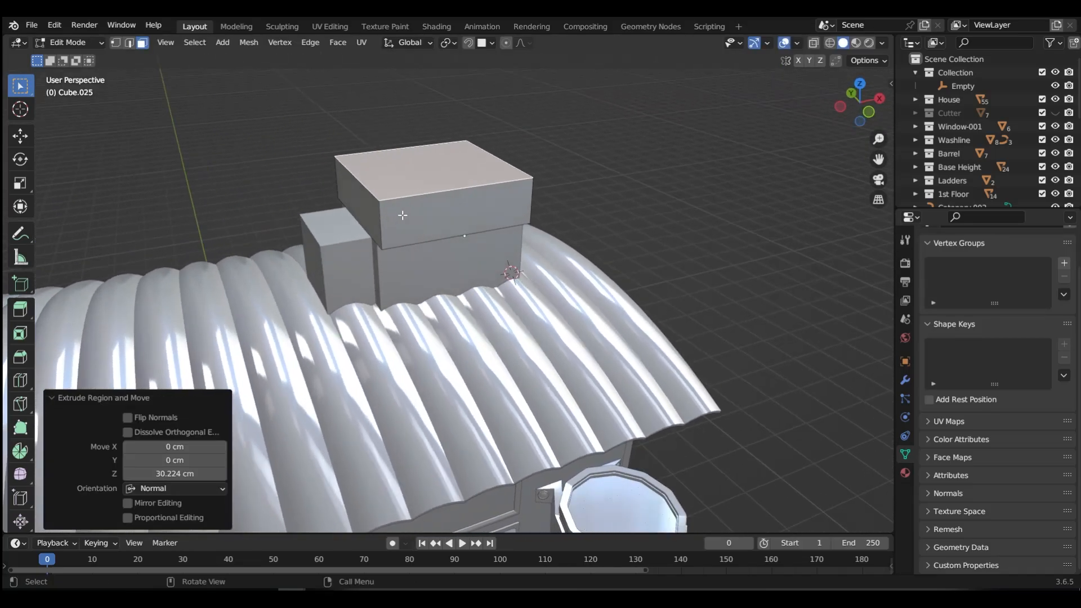
left_click(361, 207)
key("e")
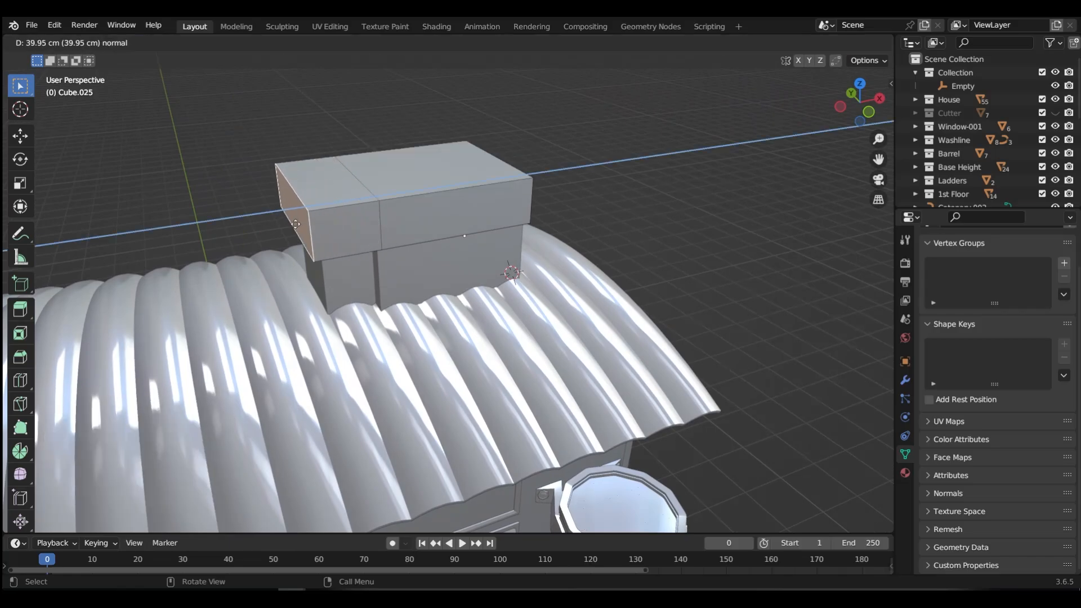
left_click(295, 224)
- Shift the cap slightly along X to overhang the base box
middle_click_drag(295, 224, 378, 196)
key("Tab")
key("Tab")
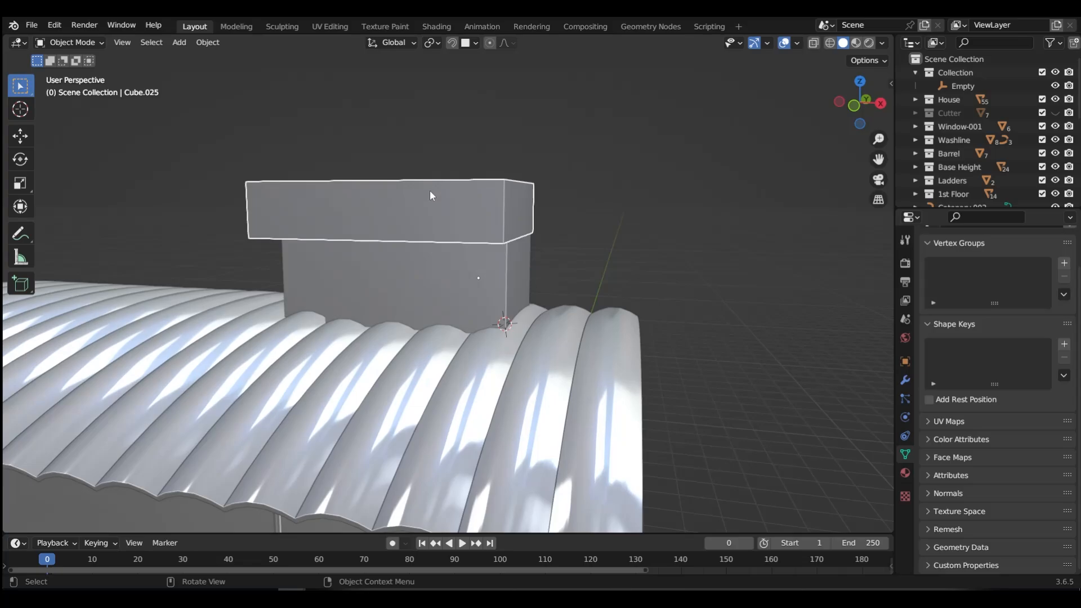
key("g")
key("x")
left_click(441, 192)
- Duplicate the base box below the cap in place
middle_click_drag(465, 201, 366, 177)
left_click(377, 263)
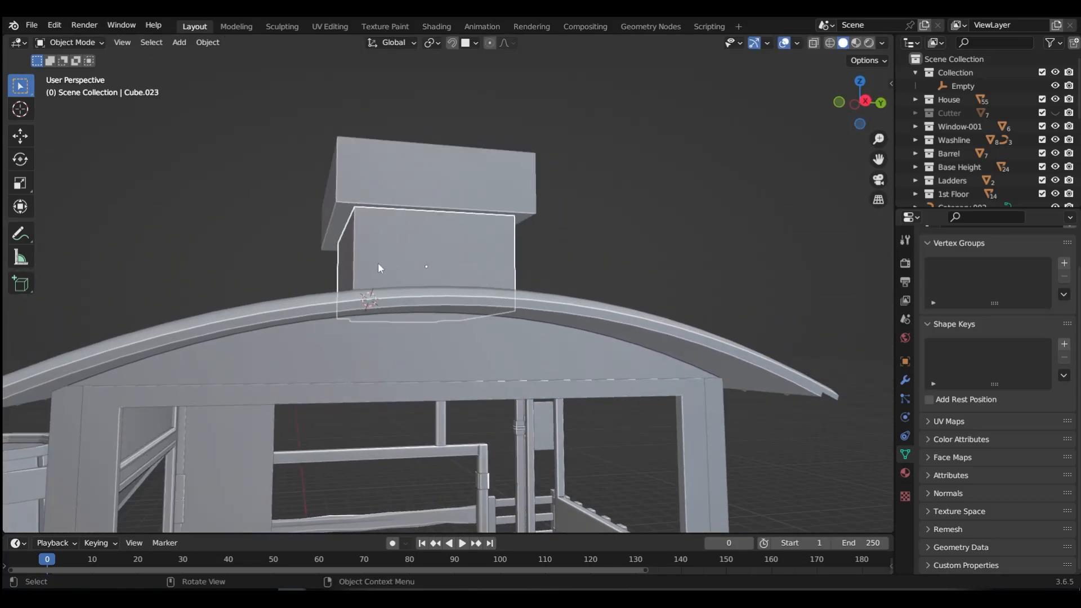
key("shift+d")
right_click(412, 217)
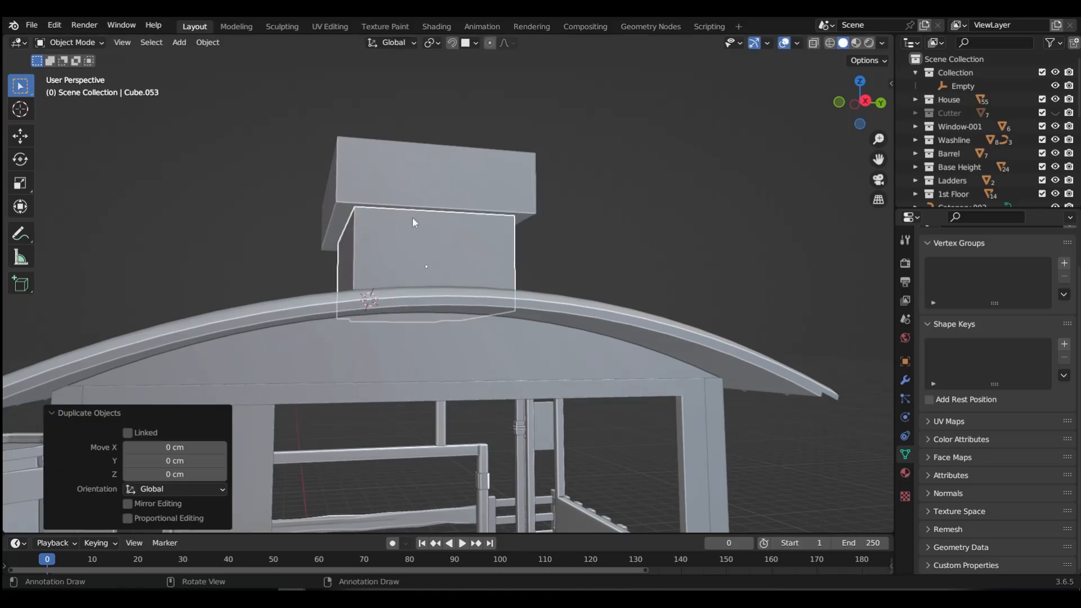
- Lower the cap along Z so that it overlaps the top of the base box
left_click(410, 180, "shift")
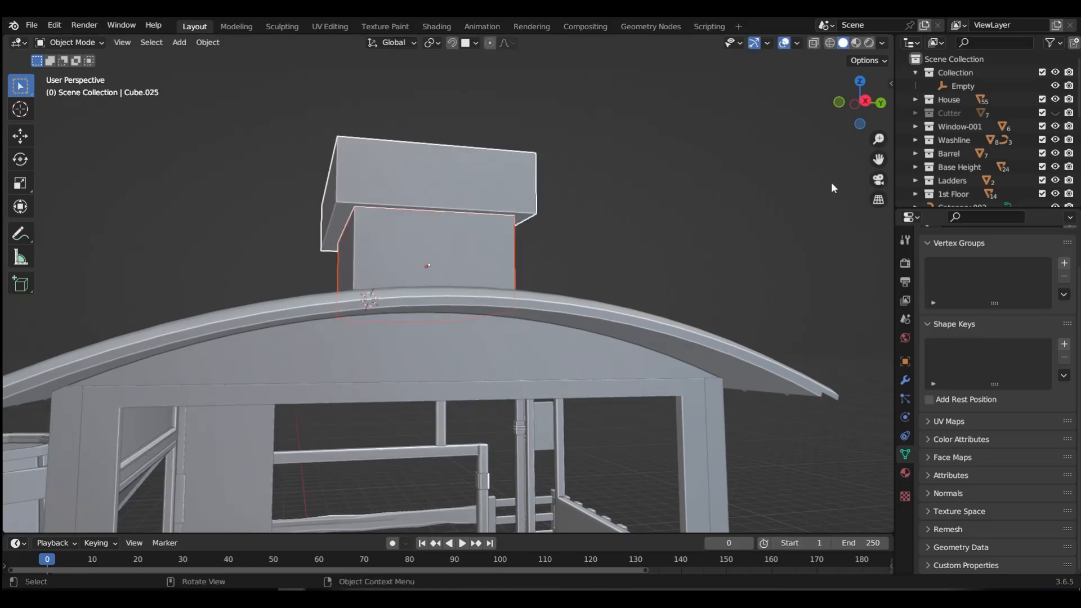
left_click(698, 195)
left_click(375, 178)
key("g")
key("z")
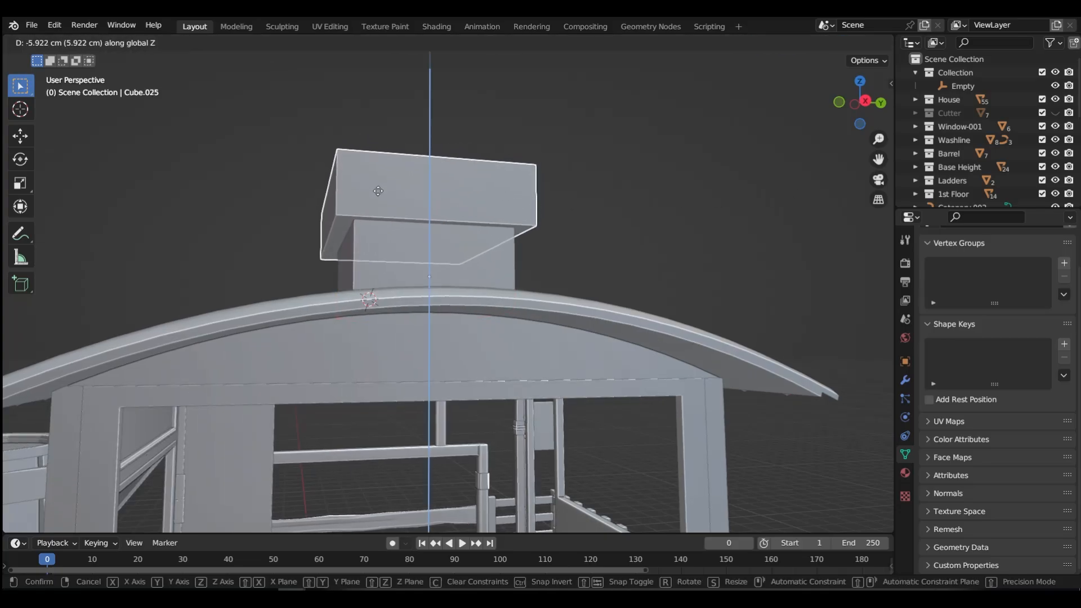
left_click(389, 231)
- Subtract the duplicated base box from the cap with a Boolean difference
middle_click_drag(389, 231, 439, 201)
left_click(434, 273)
left_click(441, 213, "shift")
key("ctrl+KP_Subtract")
key("g")
key("z")
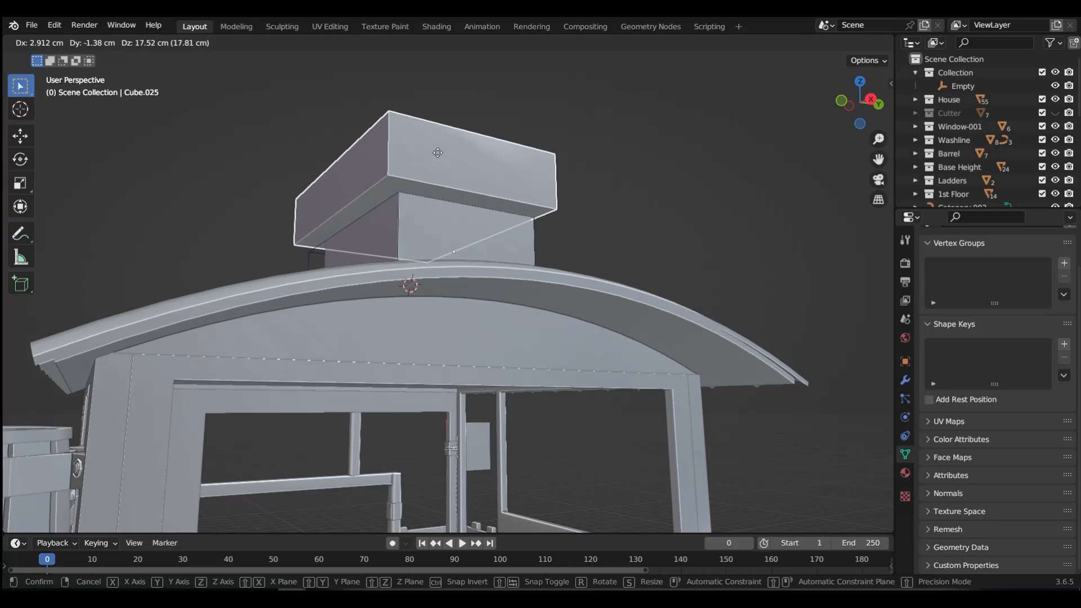
key("Escape")
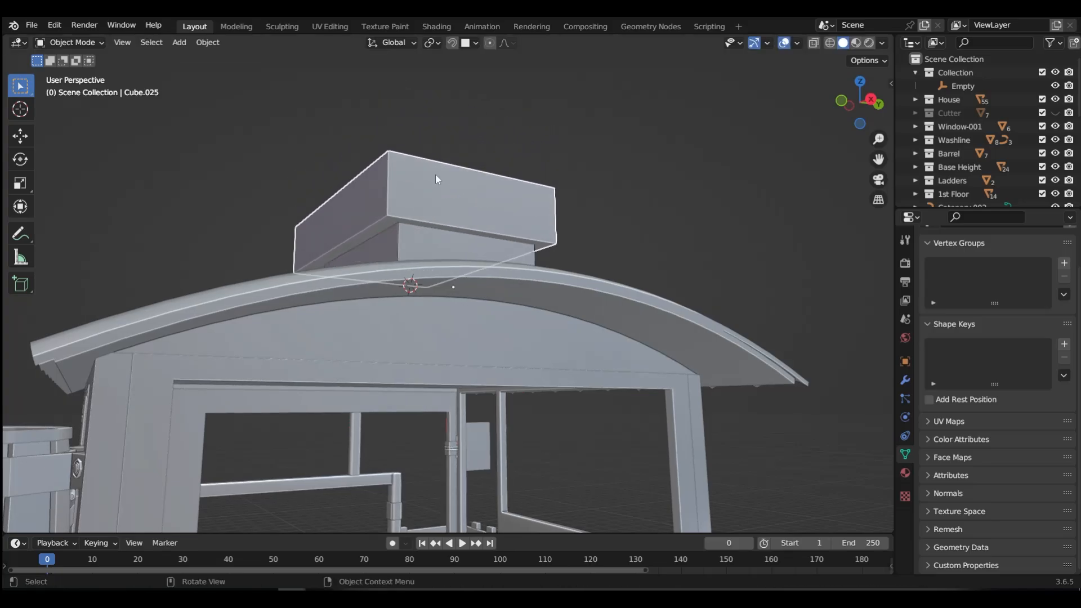
- Isolate the cap to check its underside, apply its Boolean modifier, and return to the full scene
middle_click_drag(428, 238, 500, 250)
key("KP_Divide")
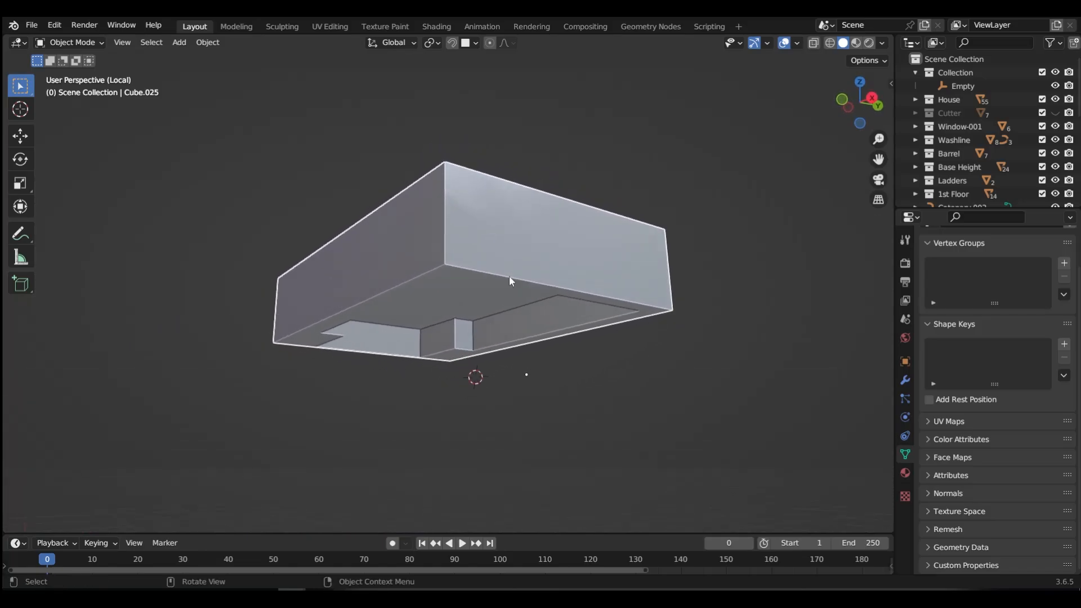
left_click(905, 381)
key("ctrl+a")
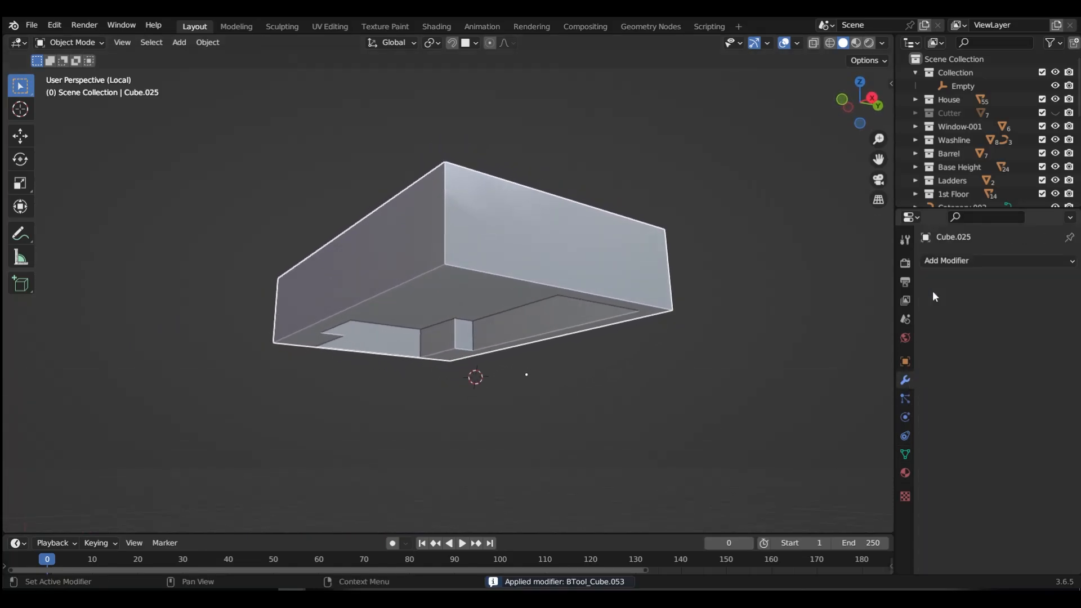
key("KP_Divide")
middle_click_drag(602, 242, 498, 278)
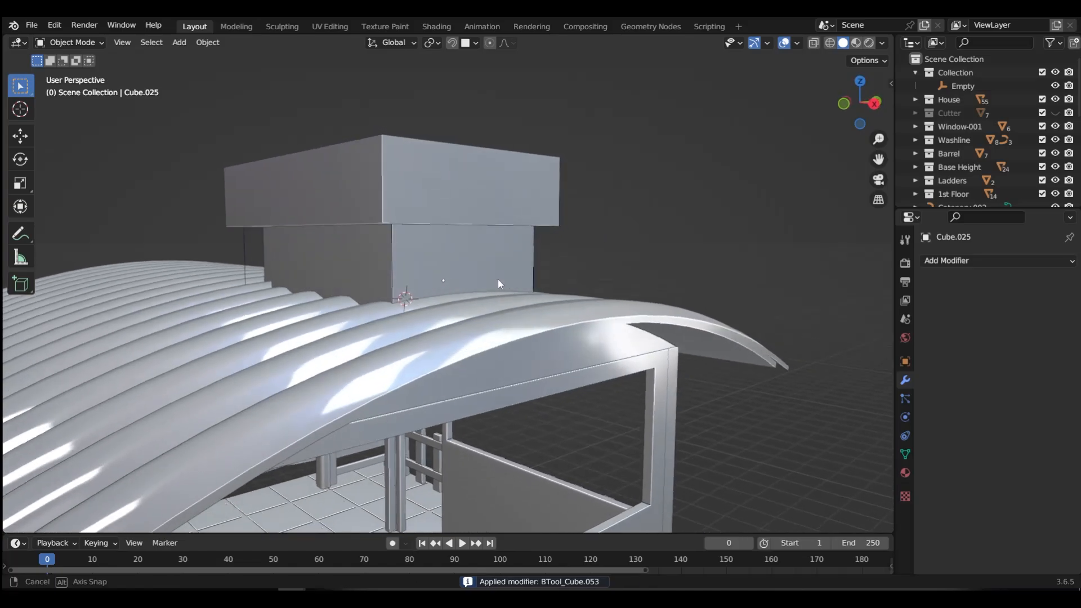
- Move the leftover Boolean cutter box into the Cutter collection
left_click(244, 248)
key("m")
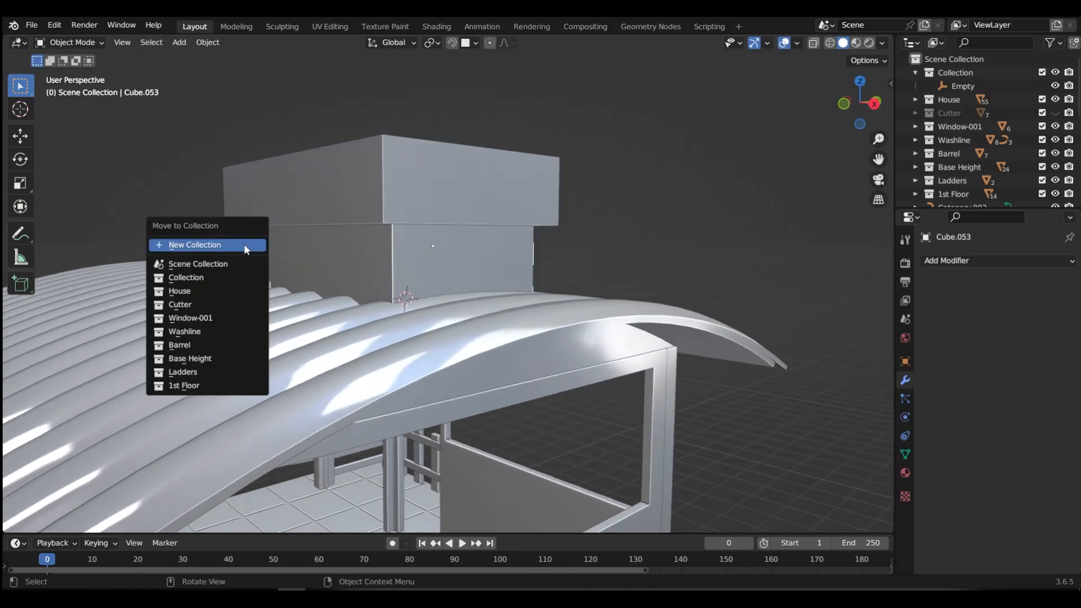
left_click(180, 305)
- Scale the cap by 1.091 along Y
middle_click_drag(539, 274, 520, 227)
left_click(499, 190)
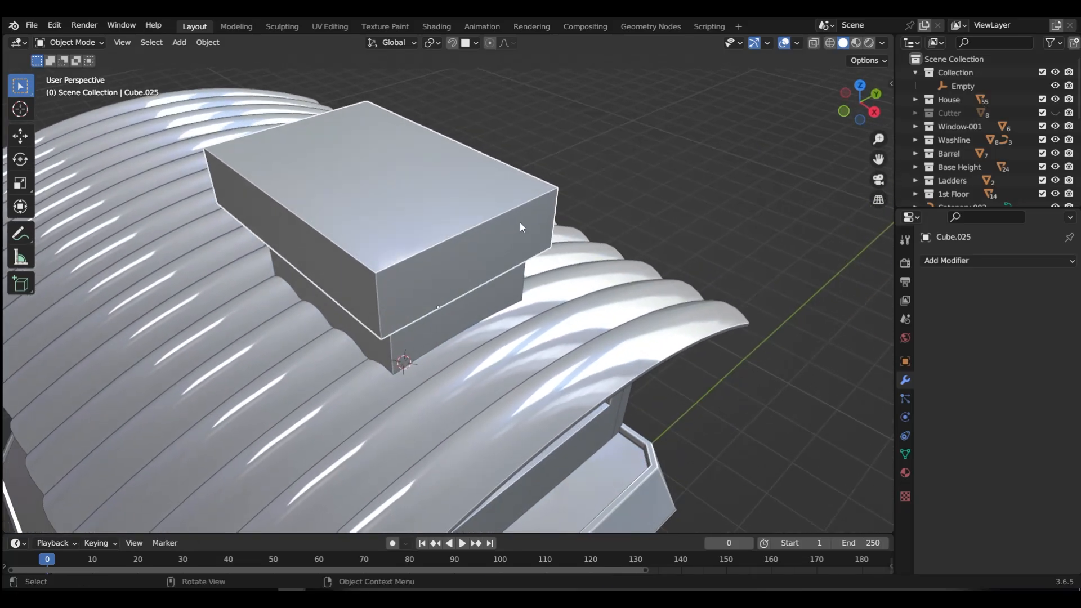
key("s")
key("y")
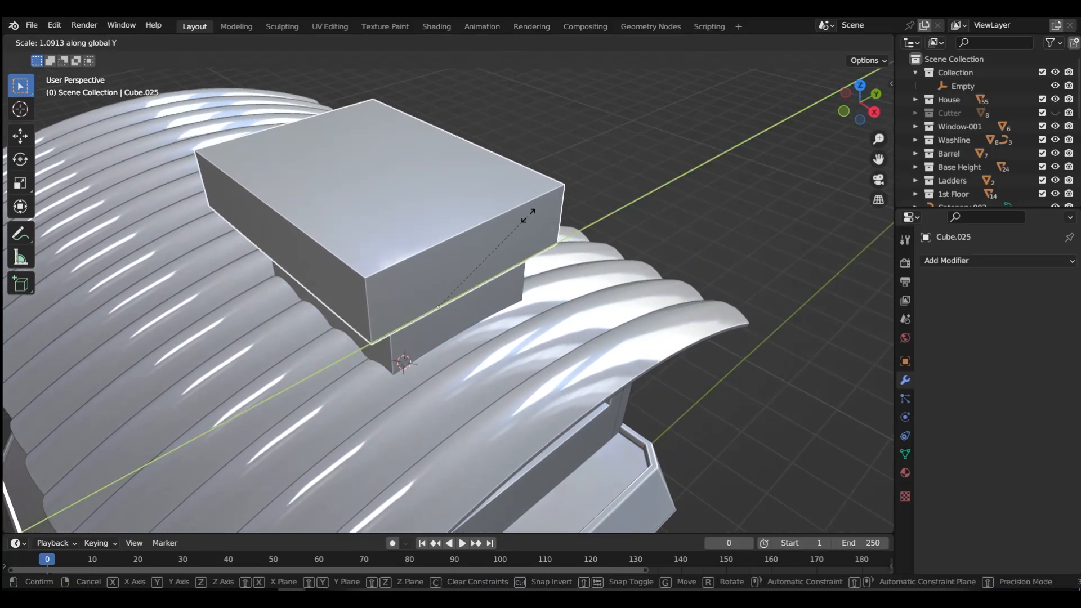
left_click(529, 214)
- Slope one end of the cap by moving its top edge about 14.1 cm inward along X
middle_click_drag(460, 262, 580, 241)
key("Tab")
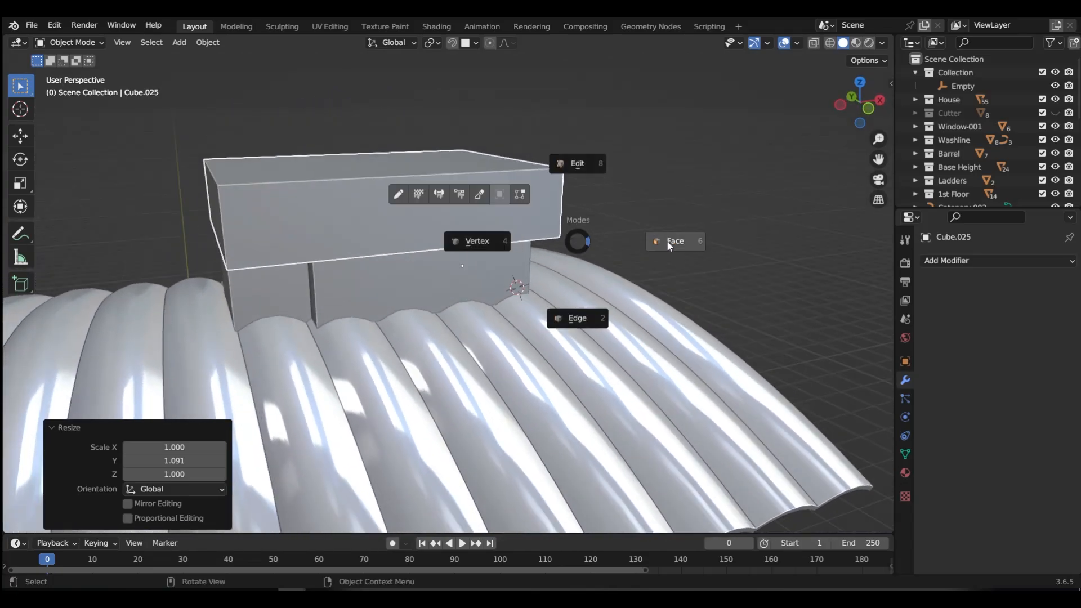
left_click(673, 241)
key("ctrl+Tab")
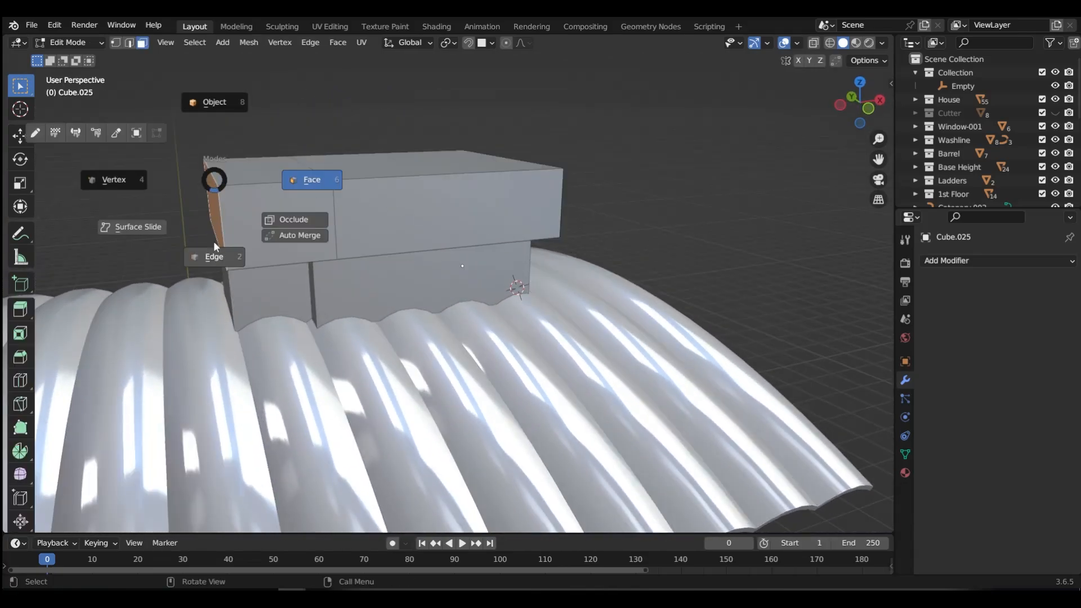
left_click(212, 177)
key("g")
key("x")
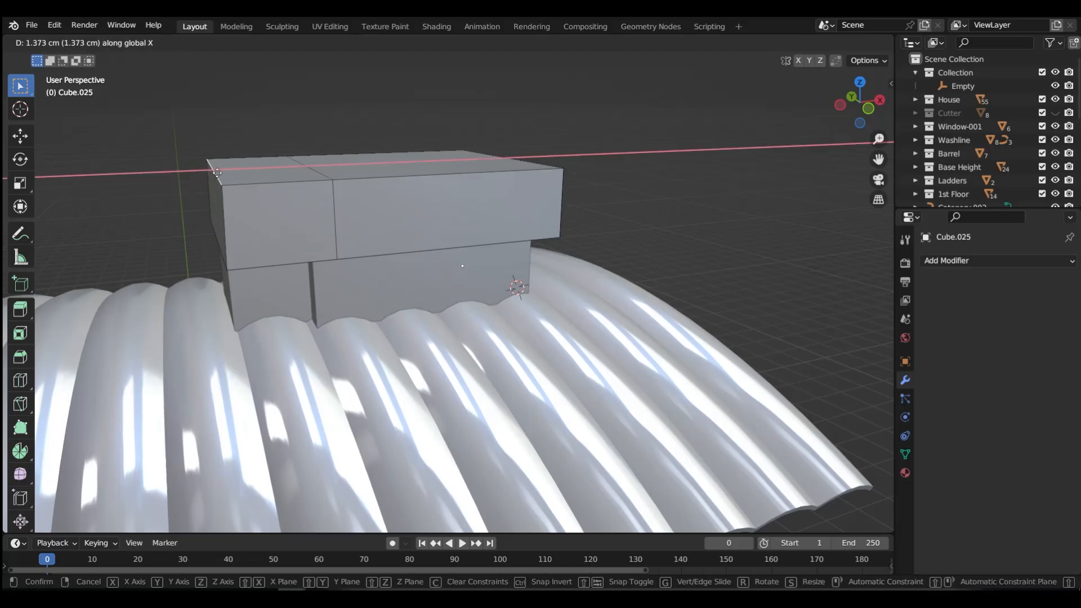
left_click(246, 169)
- Move the cap's sloped end face about 12.2 cm outward along X
key("ctrl+Tab")
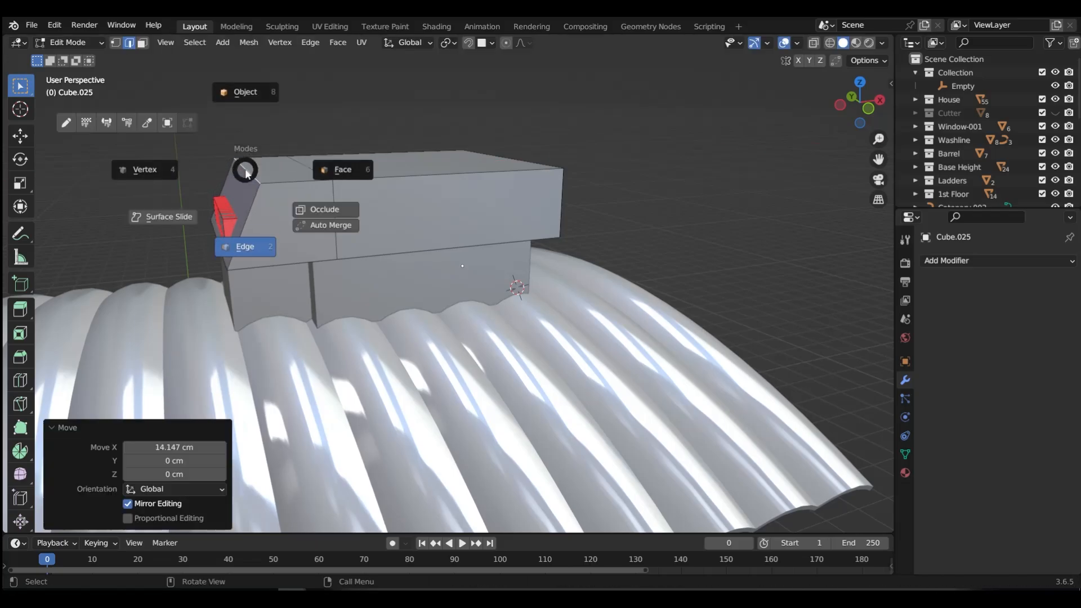
left_click(243, 250)
left_click(252, 195, "alt")
key("g")
key("x")
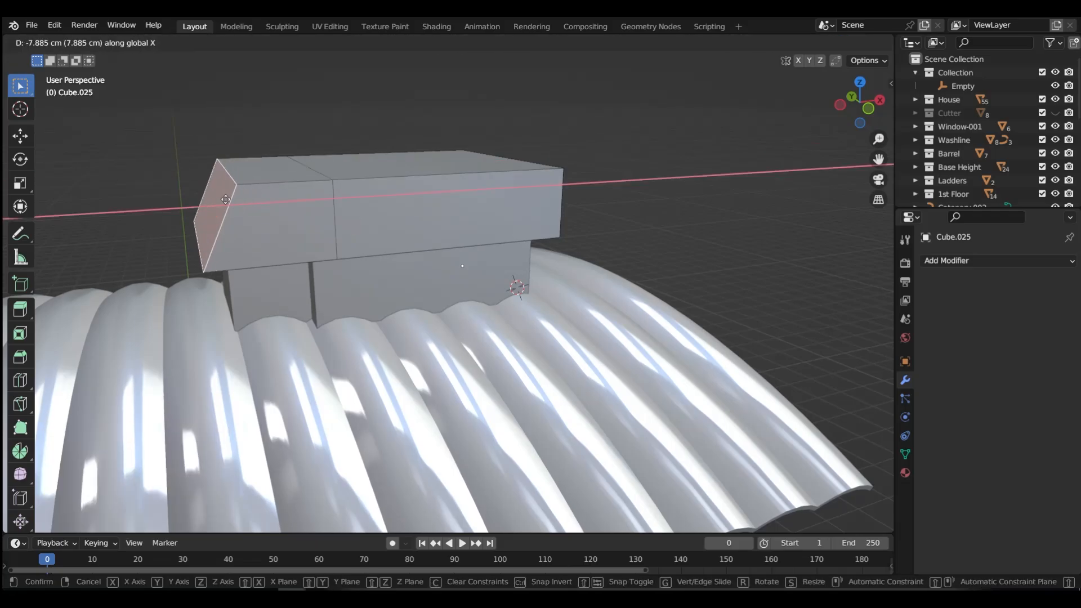
left_click(219, 200)
- Slope the opposite end of the cap by moving its top edge inward along X
middle_click_drag(439, 208, 356, 211)
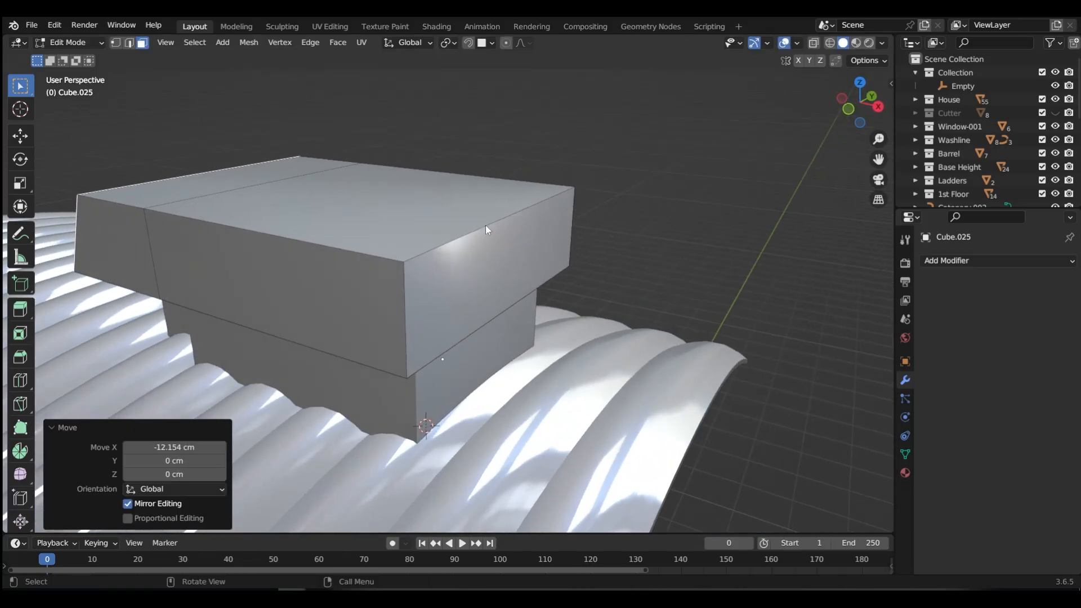
key("Tab")
left_click(498, 301)
left_click(483, 228)
key("g")
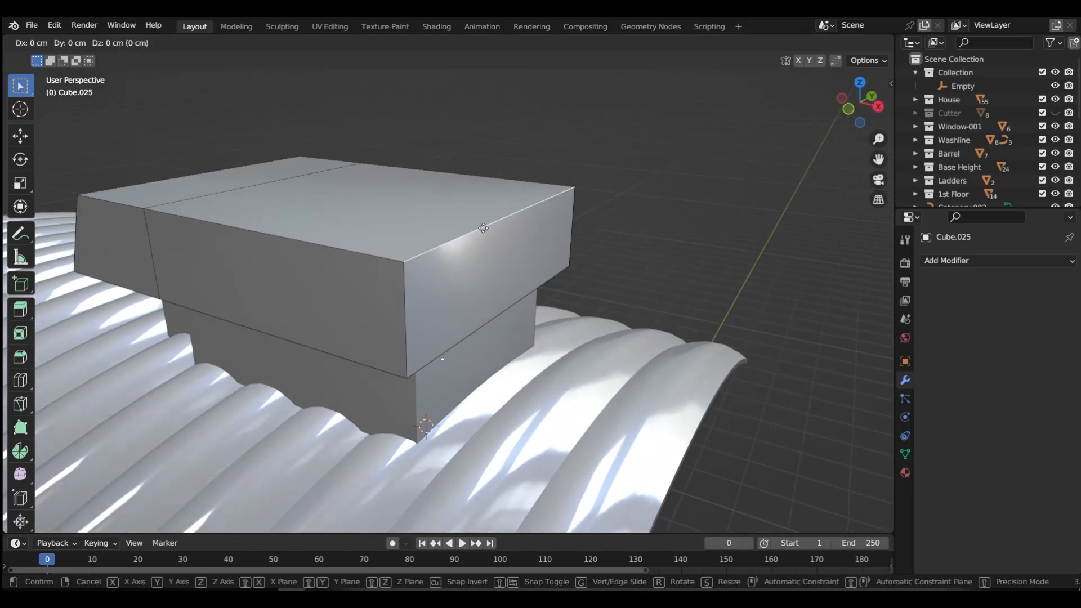
key("x")
left_click(438, 229)
- Move the second sloped end face of the cap about 5.4 cm outward along X
key("Tab")
left_click(507, 236)
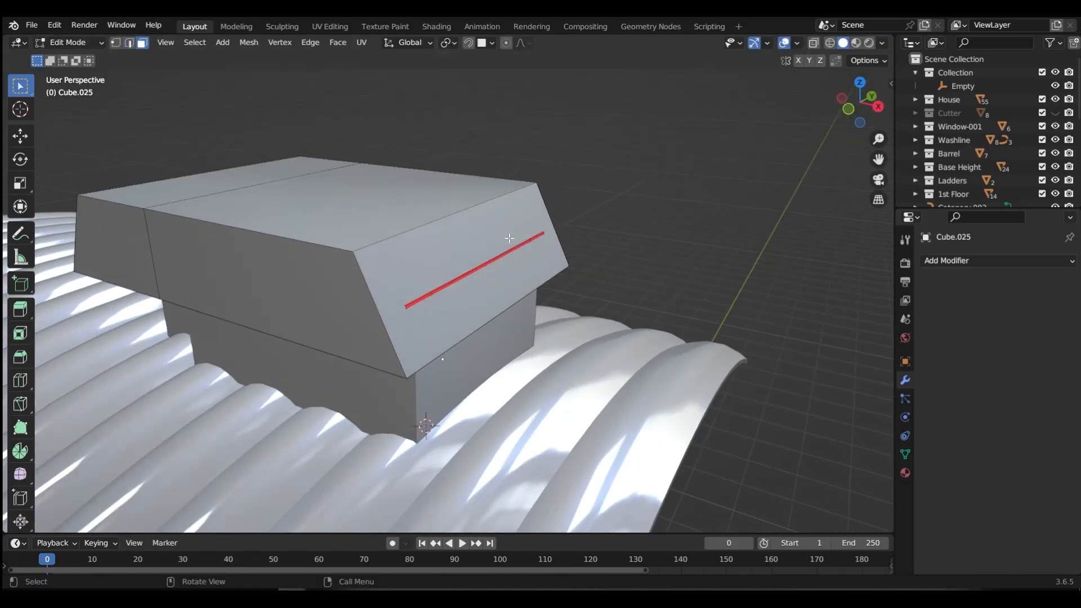
left_click(478, 257)
key("g")
key("x")
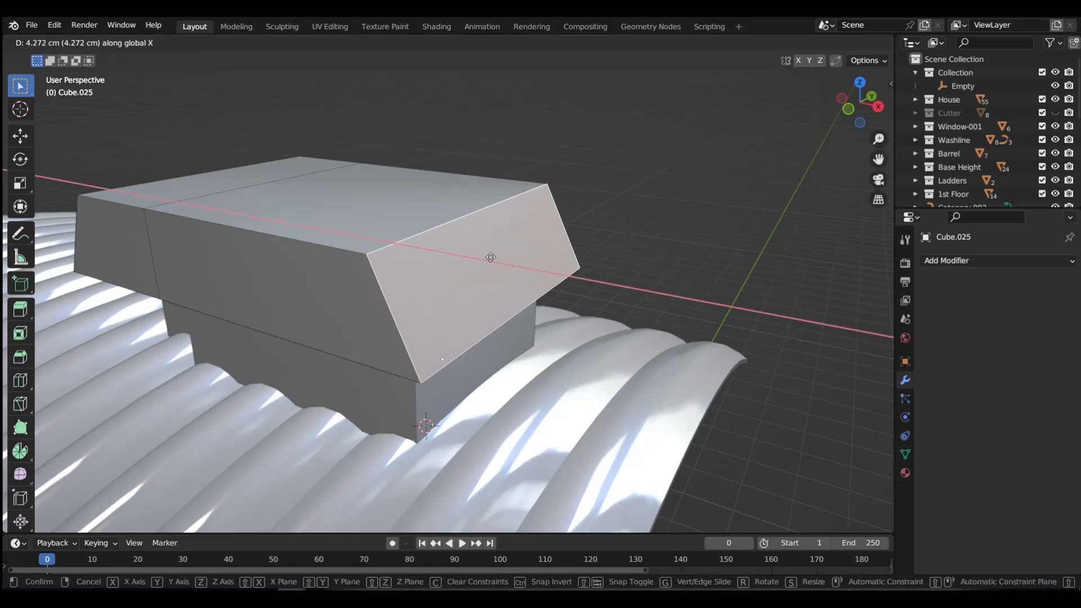
left_click(486, 255)
- Extrude the small underside section at the cap's first sloped end about 21 cm down along Z, and return to Object Mode
middle_click_drag(485, 255, 480, 205)
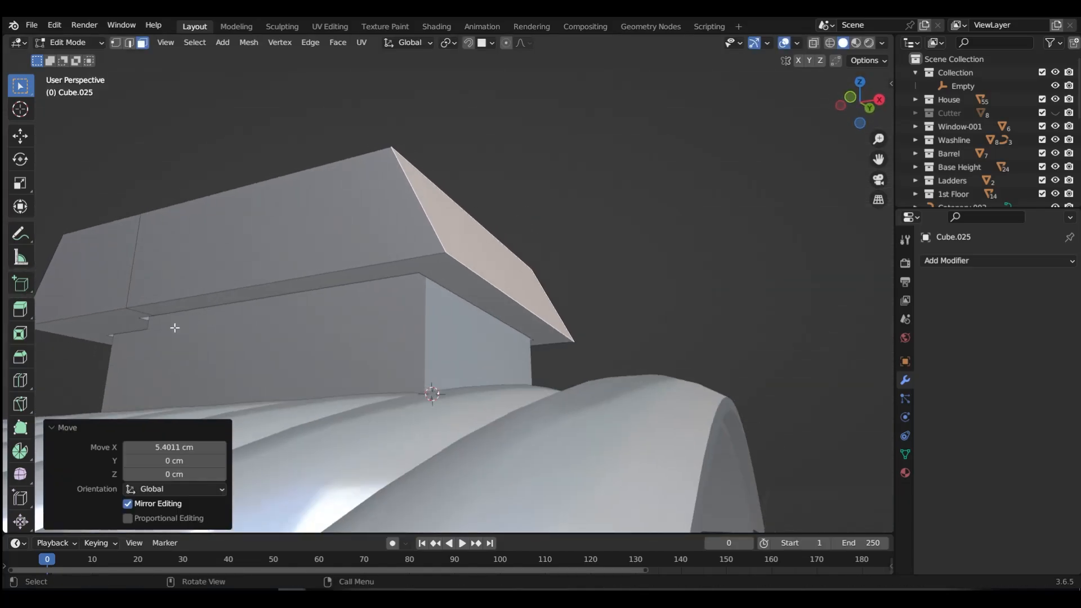
middle_click_drag(219, 293, 355, 239)
middle_click_drag(249, 279, 225, 284)
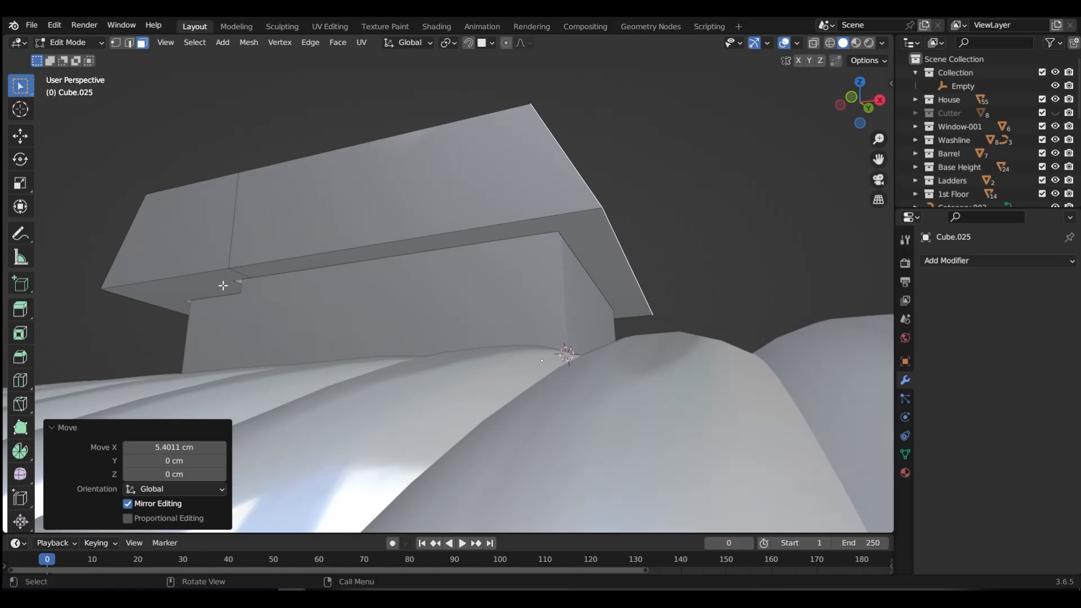
left_click(211, 289)
middle_click_drag(293, 294, 322, 304)
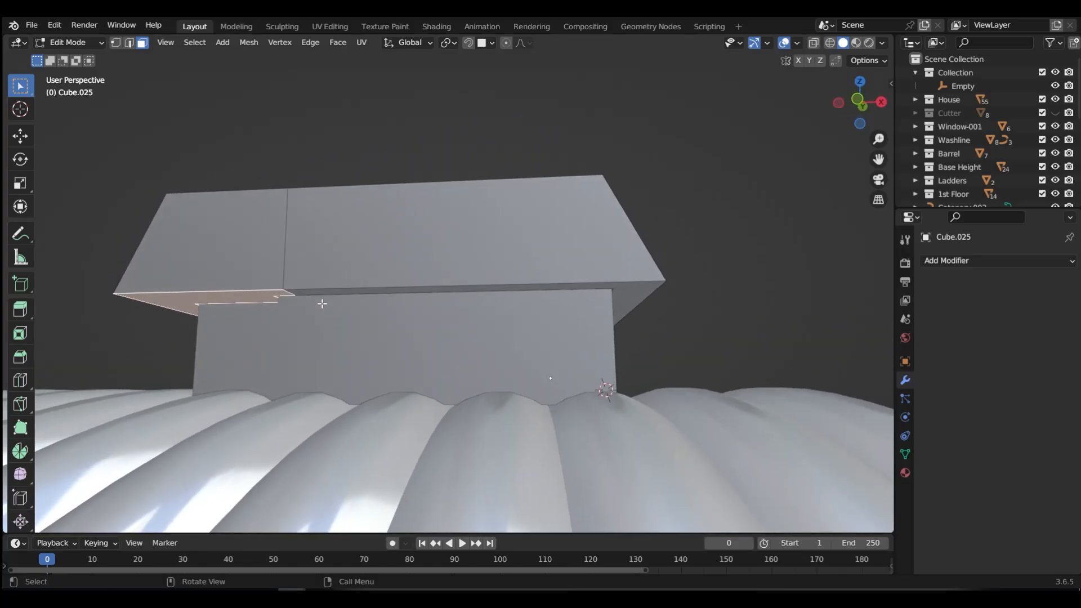
key("e")
key("z")
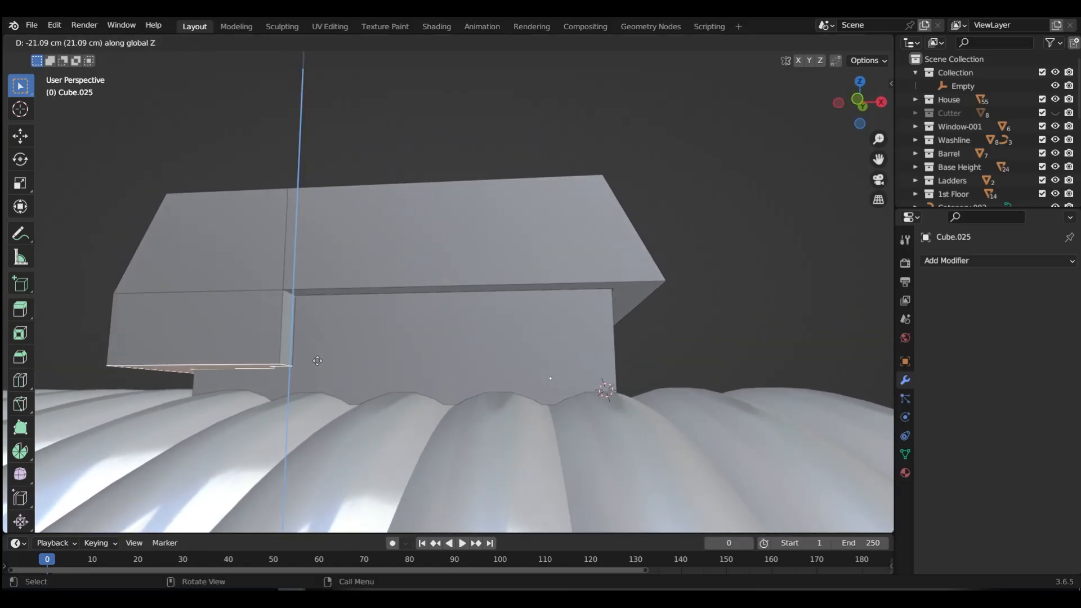
left_click(318, 361)
middle_click_drag(383, 329, 420, 244)
scroll(371, 343, "down", 3)
key("ctrl+Tab")
left_click(414, 232)
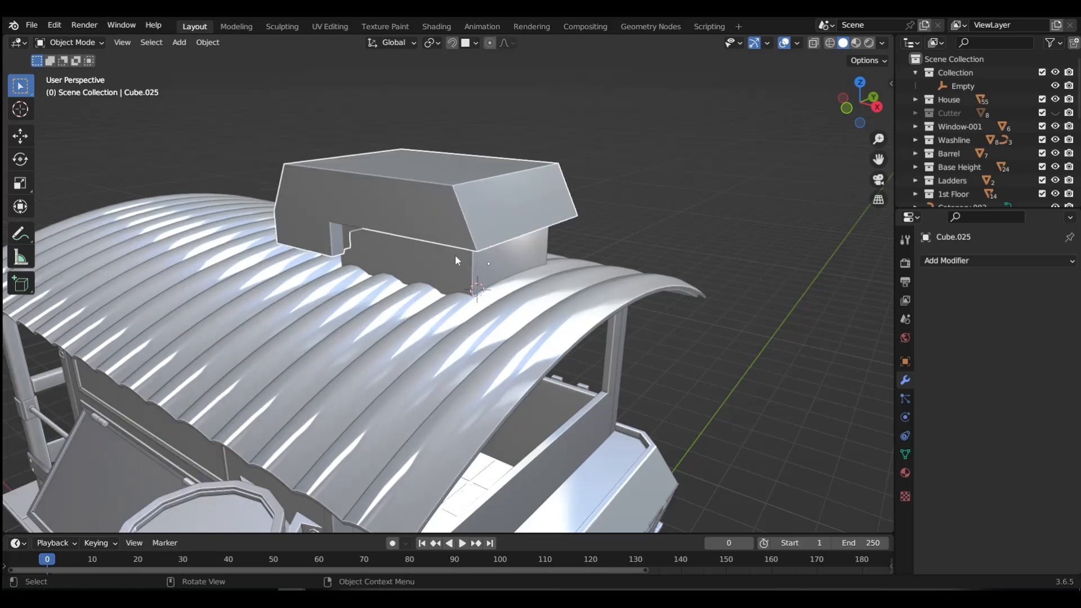
- Bevel the vertical corner edges of the base box by 6.68 cm with one segment, and return to Object Mode
left_click(457, 260)
key("ctrl+Tab")
left_click(465, 321)
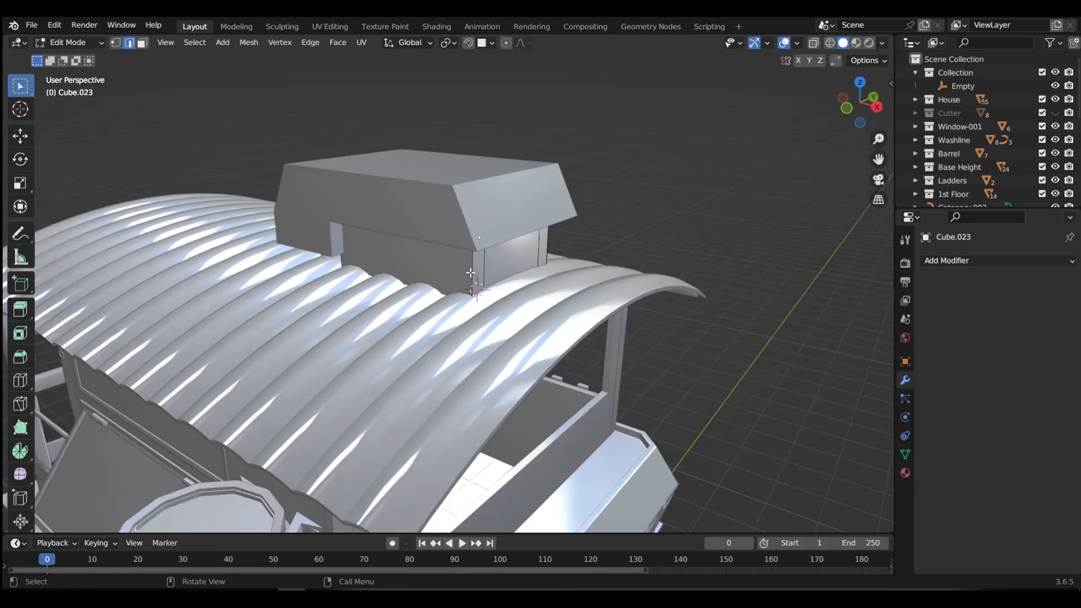
key("ctrl+b")
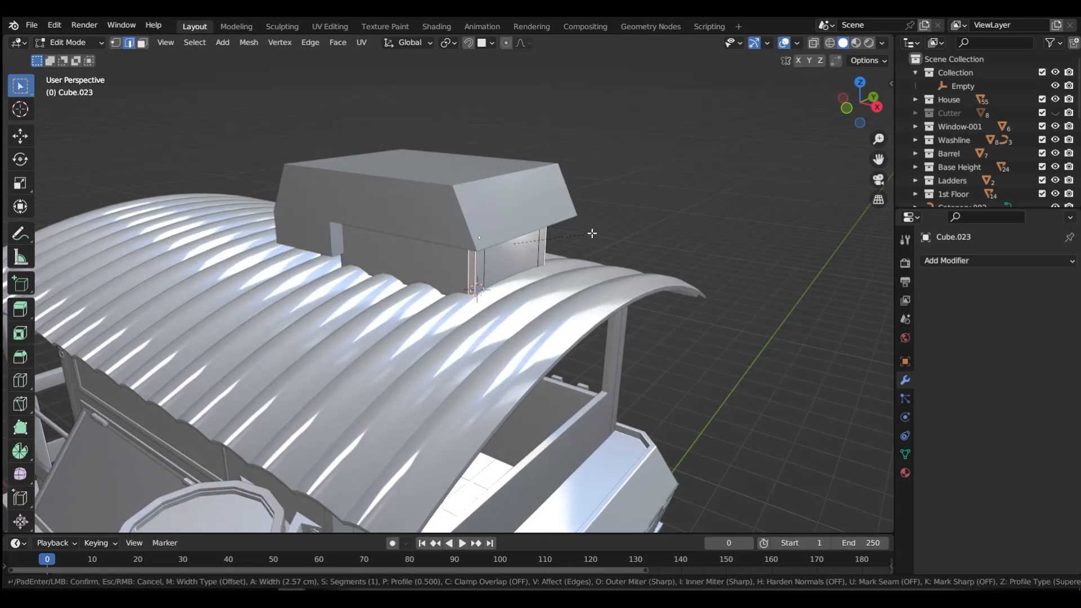
left_click(599, 233)
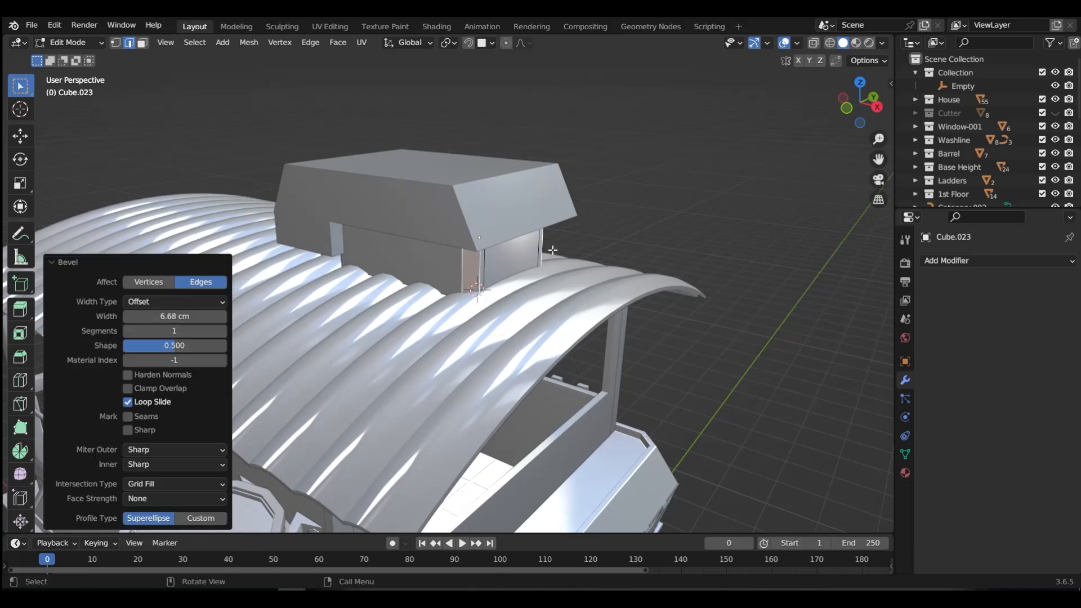
key("ctrl+Tab")
left_click(559, 170)
- Round the top edge of the cap's overhanging end with a nine-segment bevel, and return to Object Mode
middle_click_drag(609, 199, 477, 276)
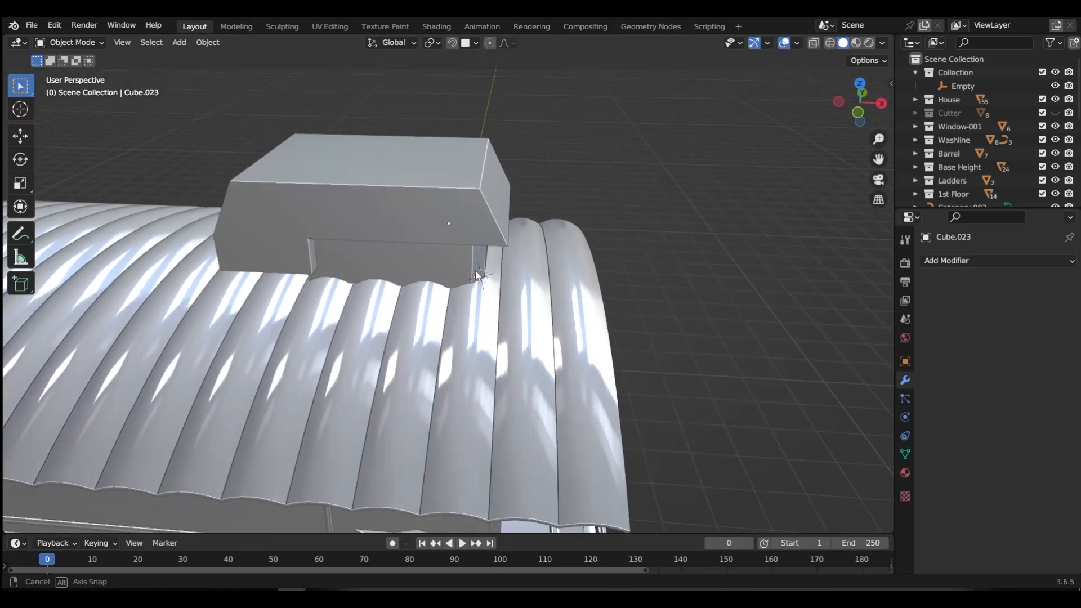
left_click(484, 175)
key("ctrl+Tab")
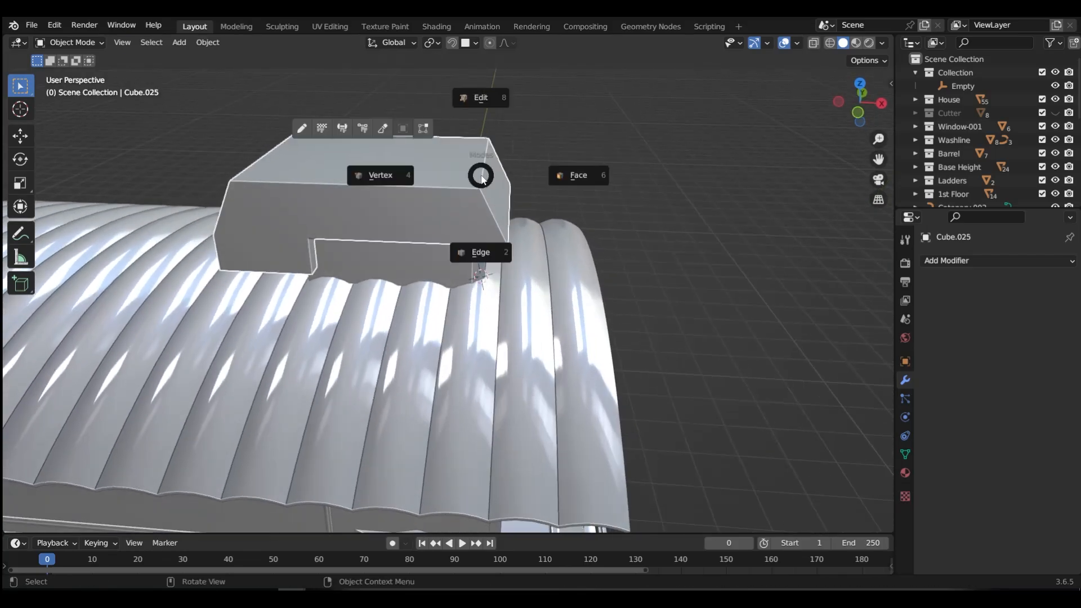
left_click(497, 236)
key("ctrl+b")
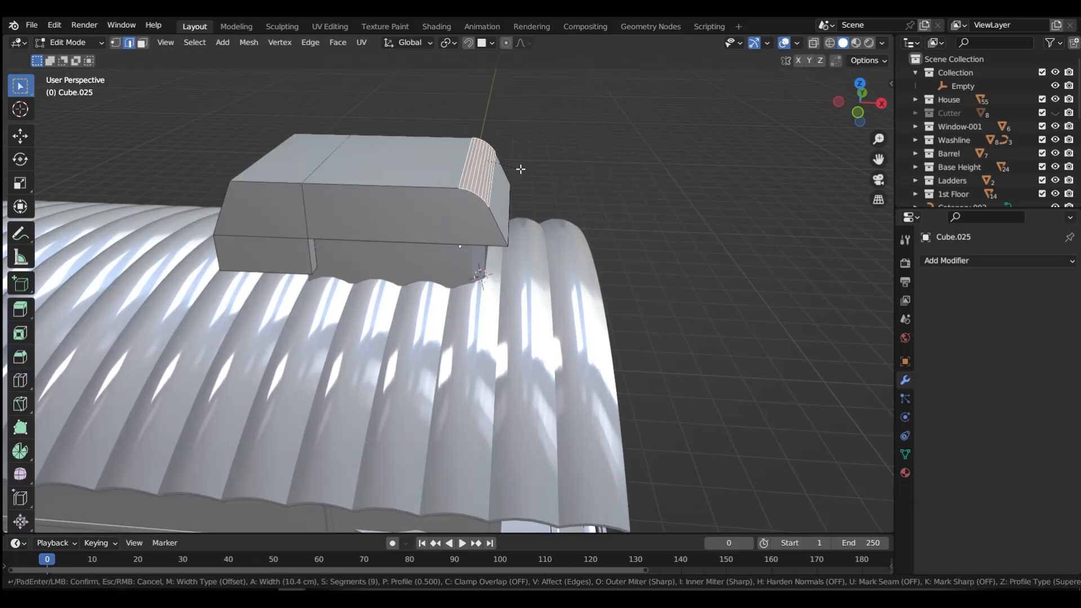
left_click(528, 173)
key("ctrl+Tab")
left_click(517, 116)
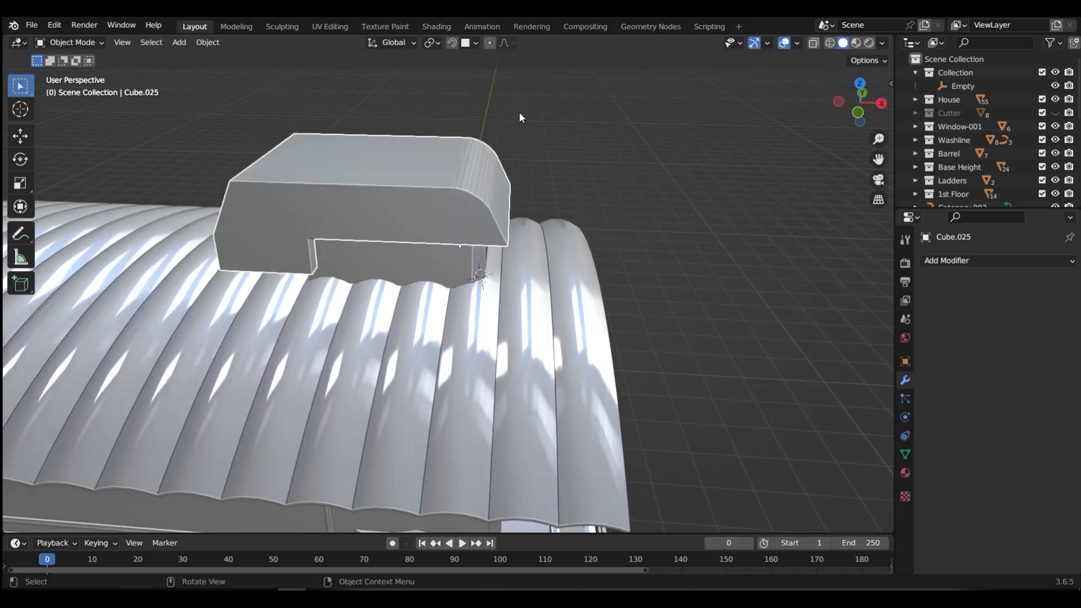
- Apply Shade Auto Smooth to the cap and the base box
right_click(426, 161)
left_click(426, 161)
right_click(396, 250)
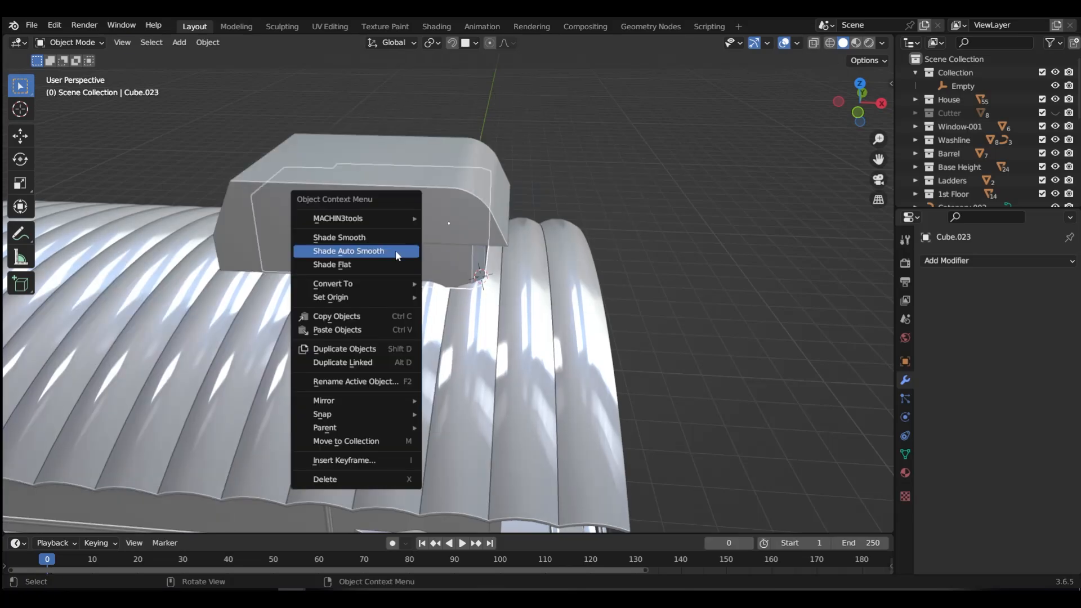
left_click(395, 250)
- Add a 32-vertex cylinder at the side wall of the base box and scale it to 0.087
middle_click_drag(401, 245, 431, 256)
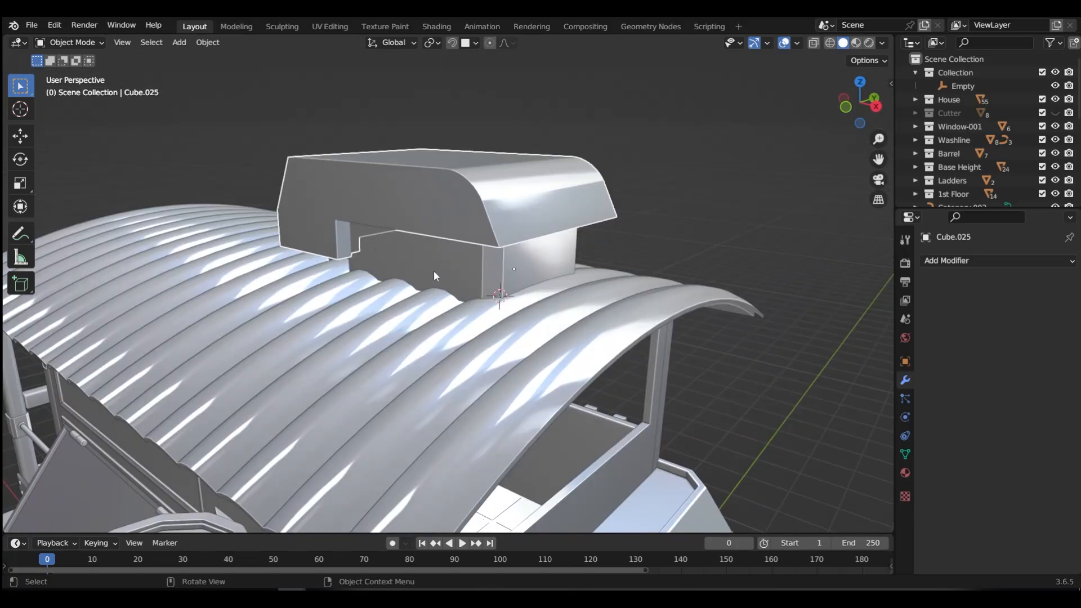
right_click(453, 264, "shift")
key("shift+a")
left_click(725, 249)
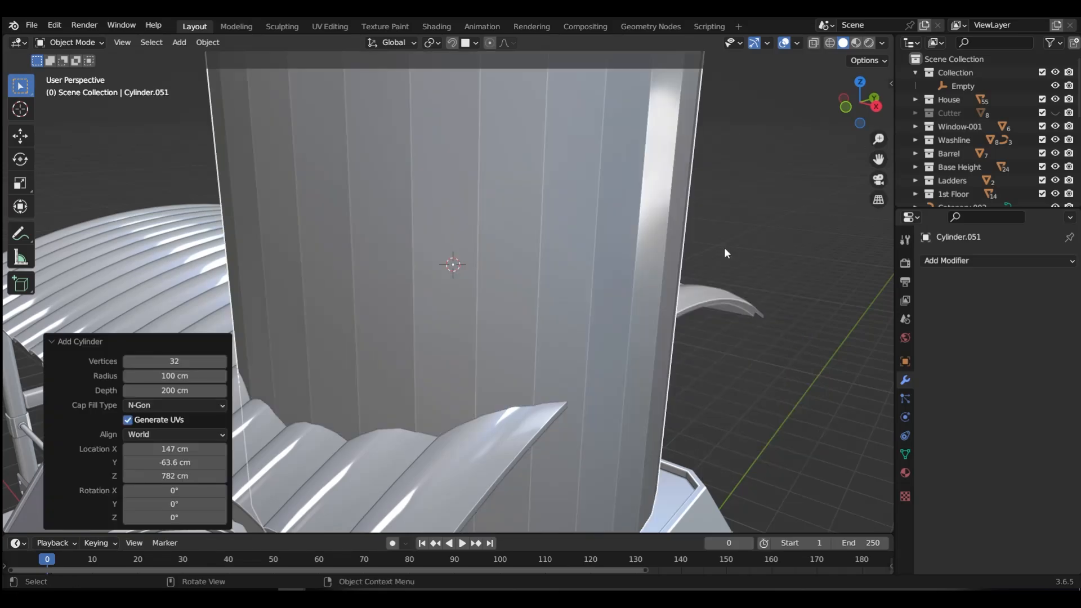
key("s")
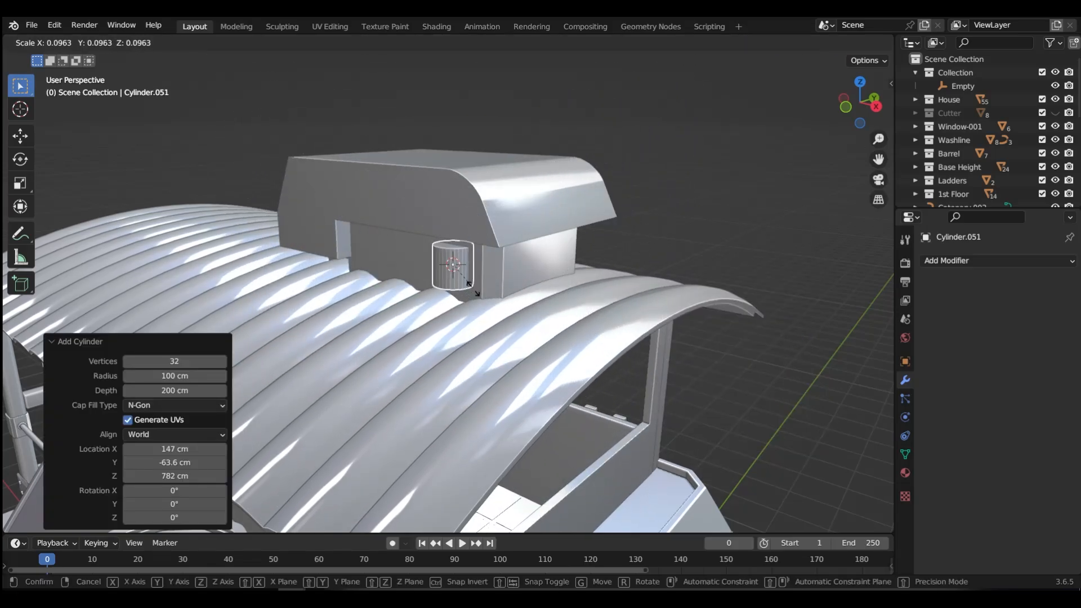
left_click(463, 290)
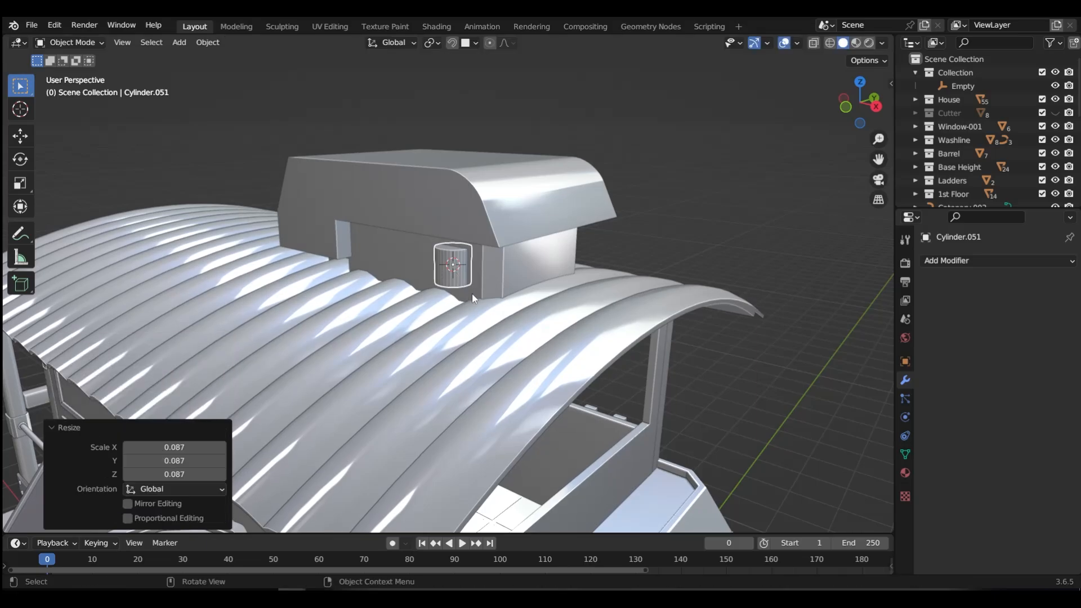
- Turn on snapping and place the cylinder on the base box's side wall, aligned to its face
left_click(467, 44)
key("g")
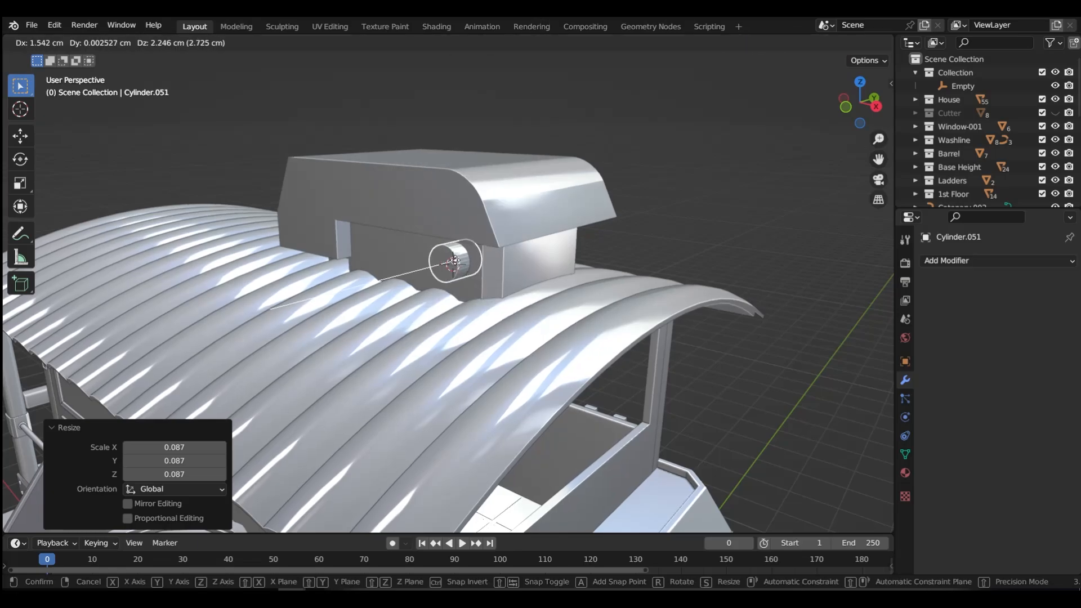
left_click(449, 263)
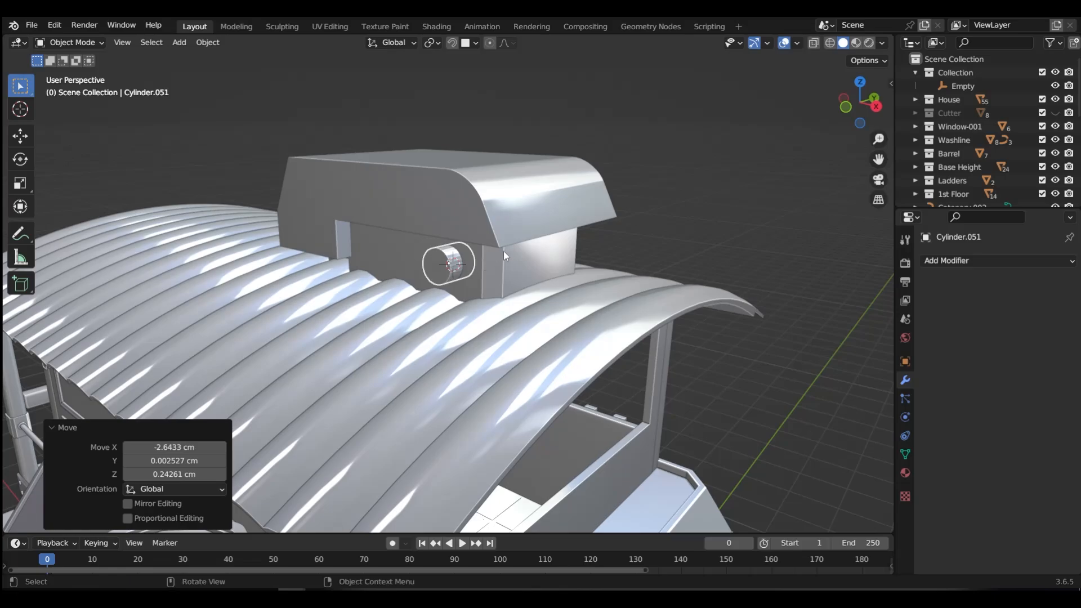
- Scale the cylinder uniformly to 0.534 and view it in the left orthographic view
middle_click_drag(503, 251, 543, 234)
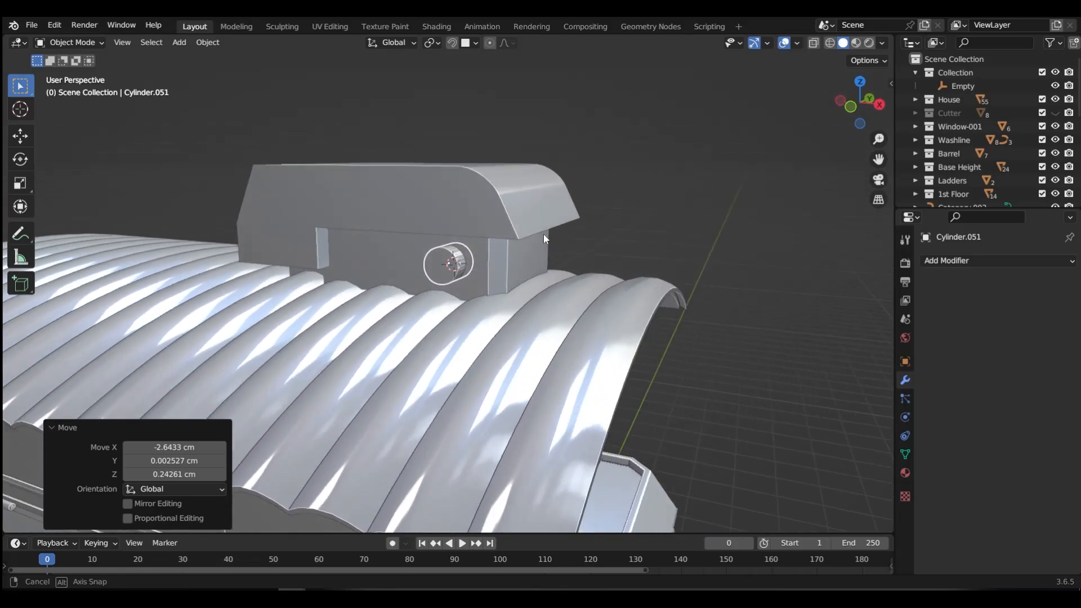
left_click(451, 264)
key("s")
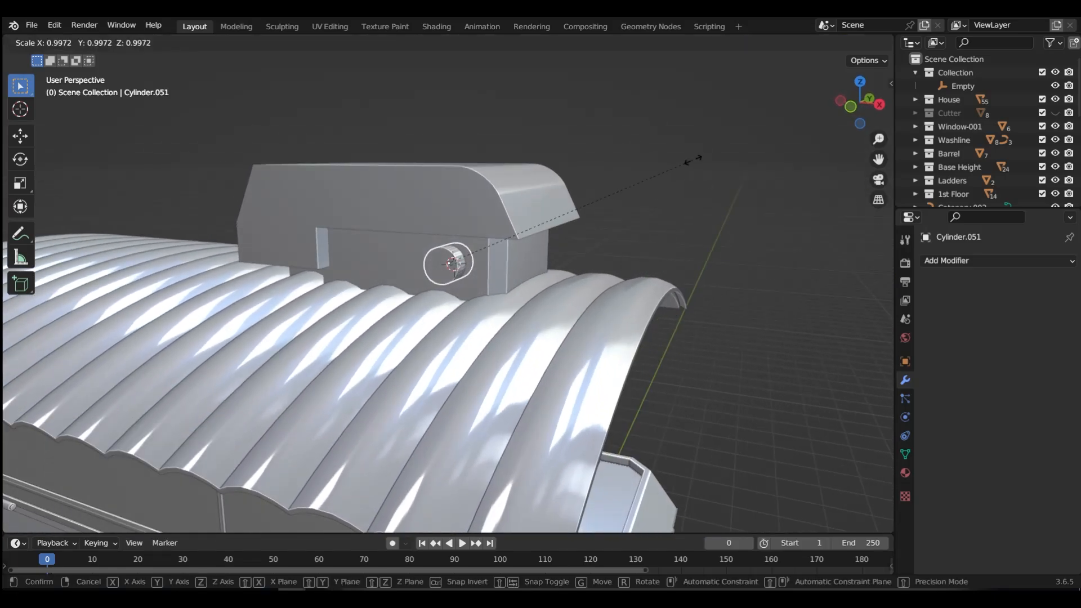
key("shift+z")
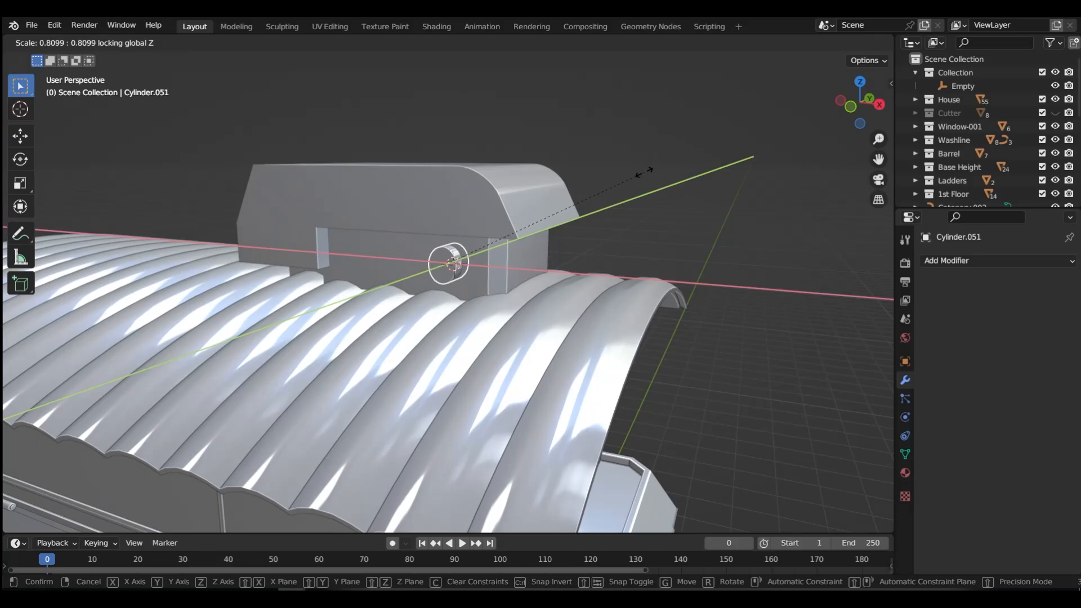
key("c")
left_click(558, 227)
middle_click_drag(559, 227, 531, 243)
key("grave")
left_click(451, 247)
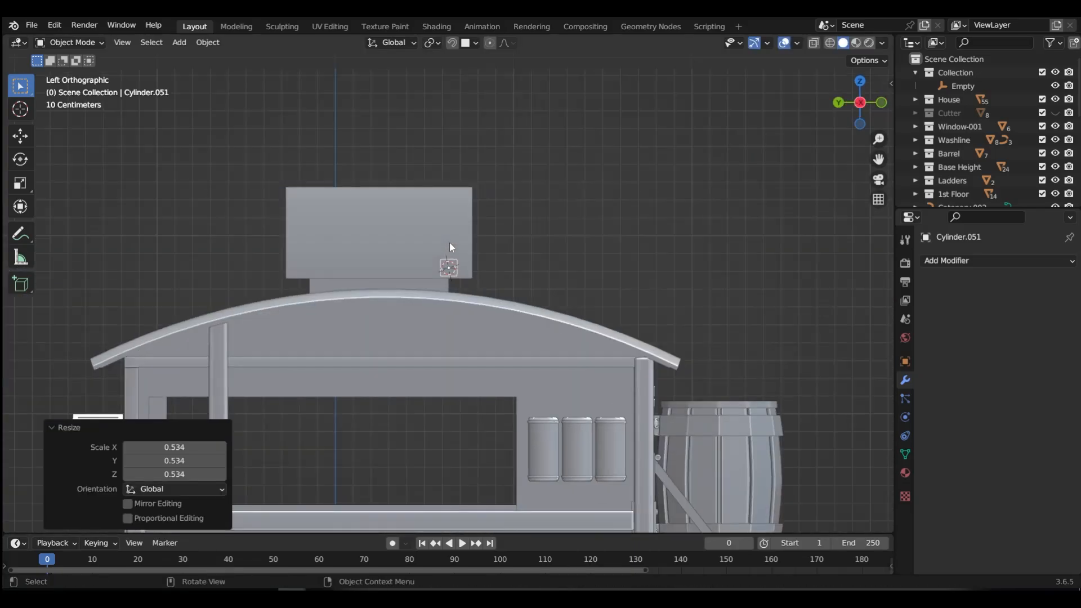
- In the front orthographic view, move the cylinder about 8.5 cm along X on the base box's side wall
key("grave")
left_click(410, 217)
key("g")
key("x")
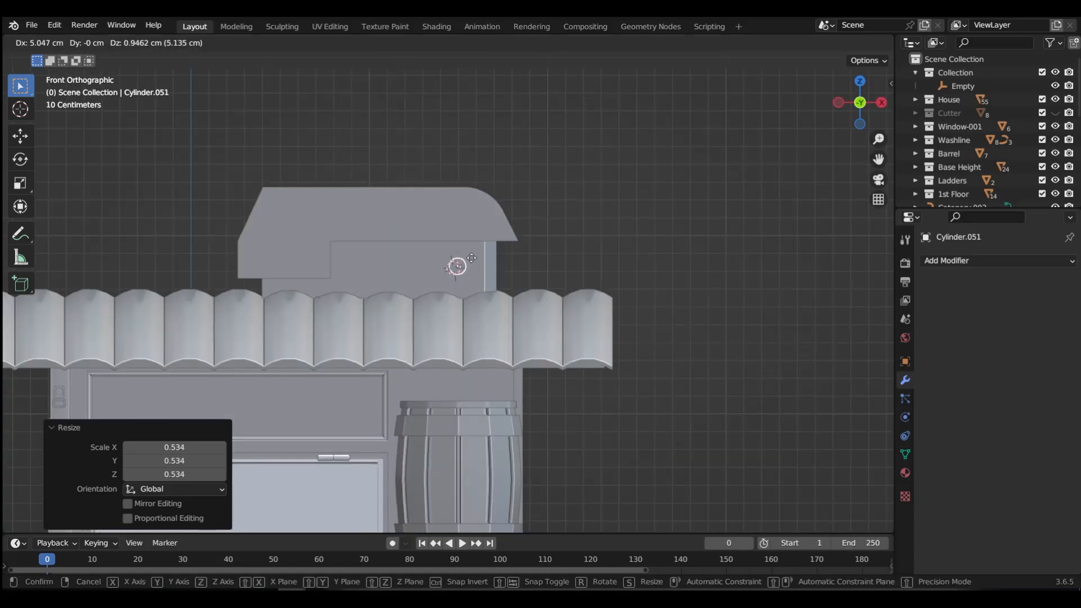
left_click(517, 278)
middle_click_drag(516, 273, 373, 294)
scroll(446, 272, "up", 8)
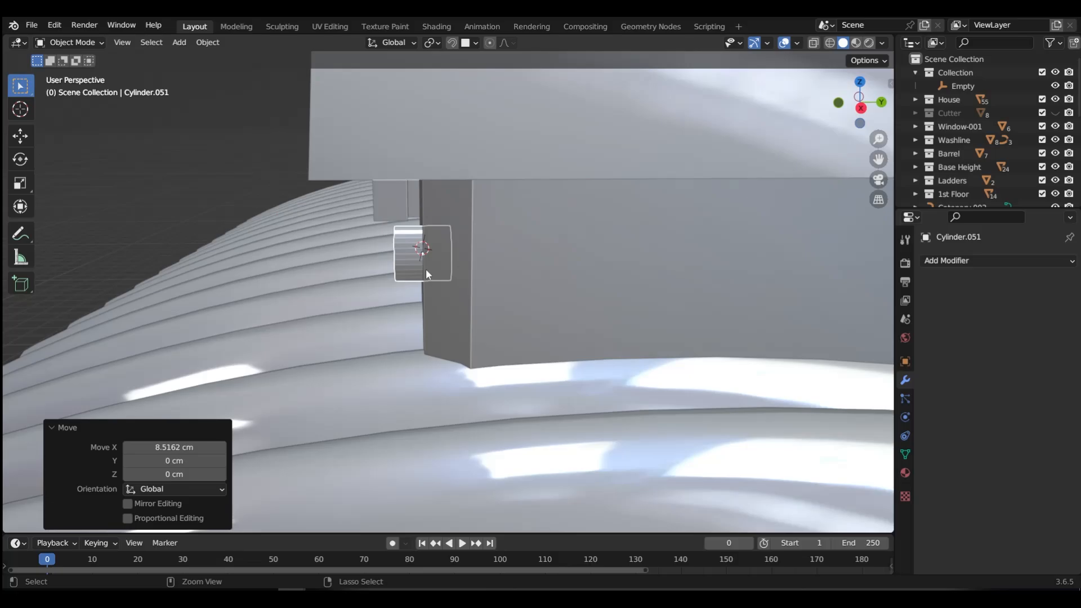
- Apply the cylinder's rotation and scale, and give it Shade Auto Smooth
key("ctrl+a")
left_click(381, 297)
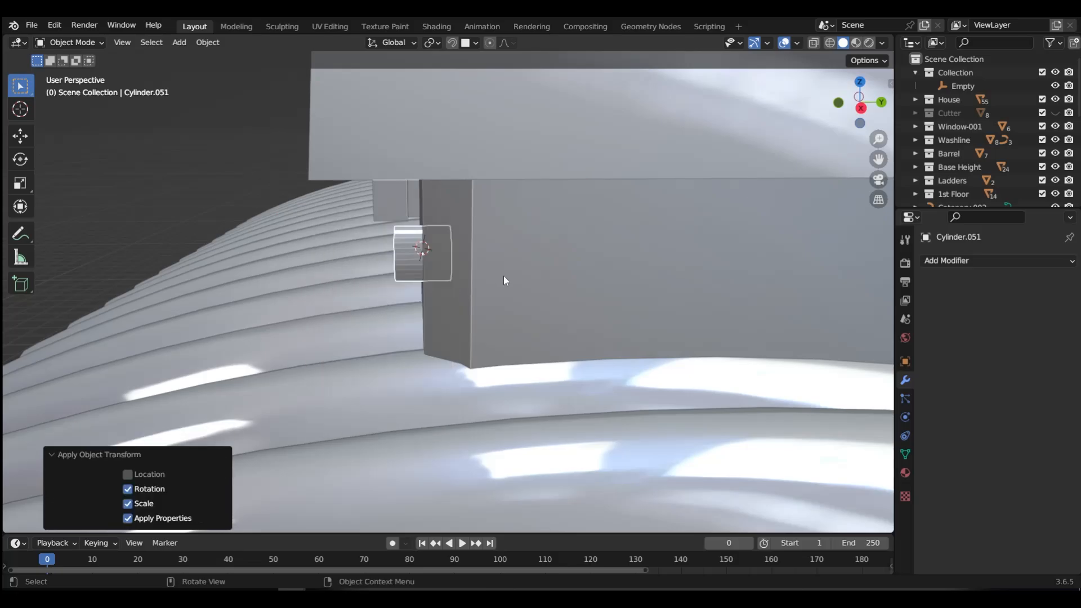
right_click(415, 258)
left_click(415, 258)
scroll(529, 271, "down", 6)
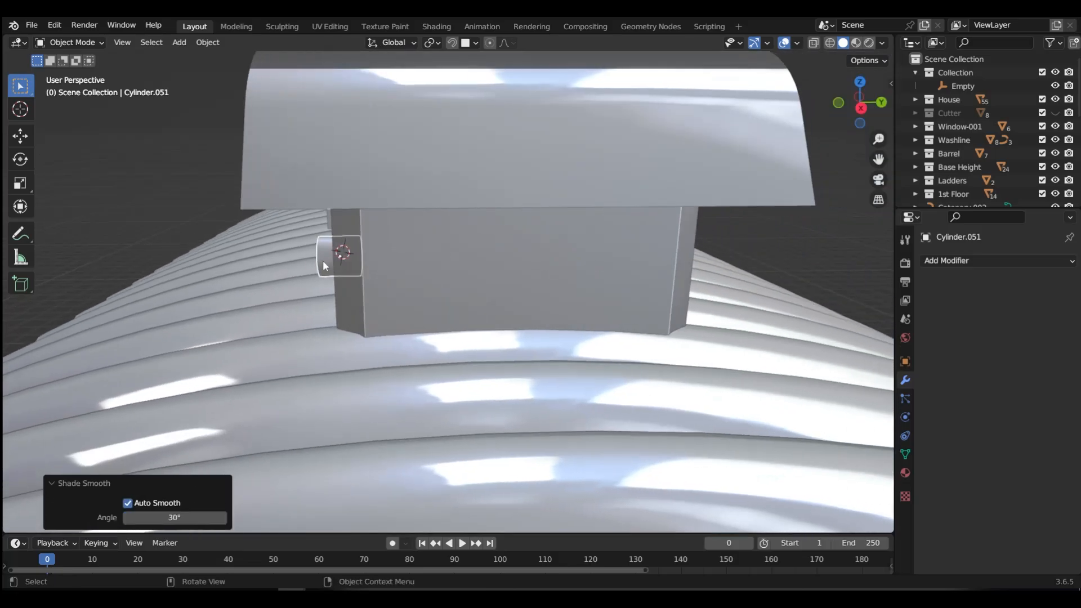
- Duplicate the cylinder about 79.4 cm along Y to the opposite side wall of the base box
key("shift+d")
key("y")
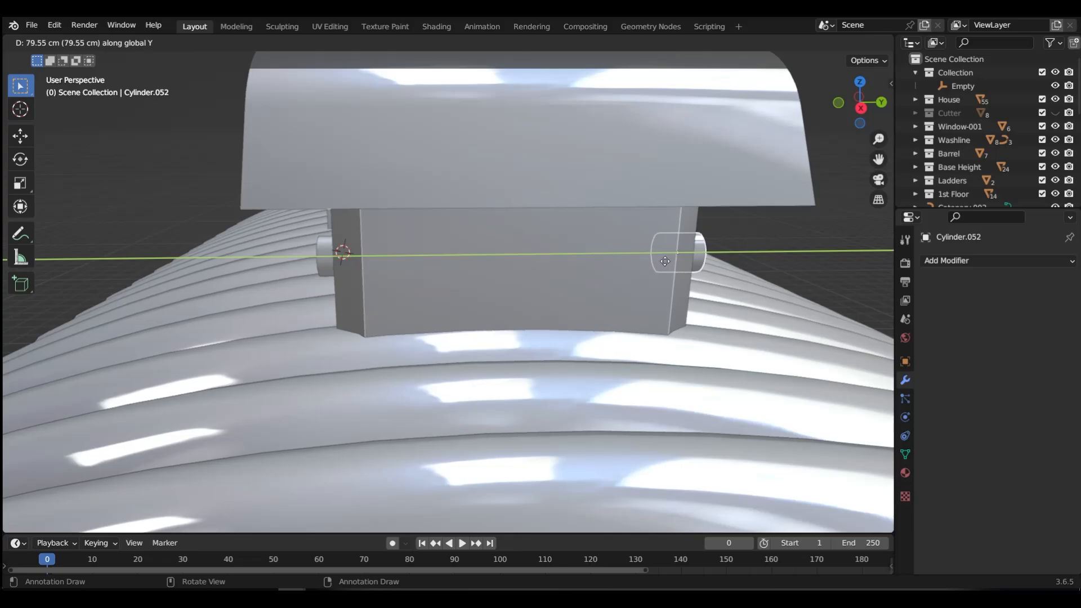
left_click(695, 265)
middle_click_drag(483, 282, 542, 268)
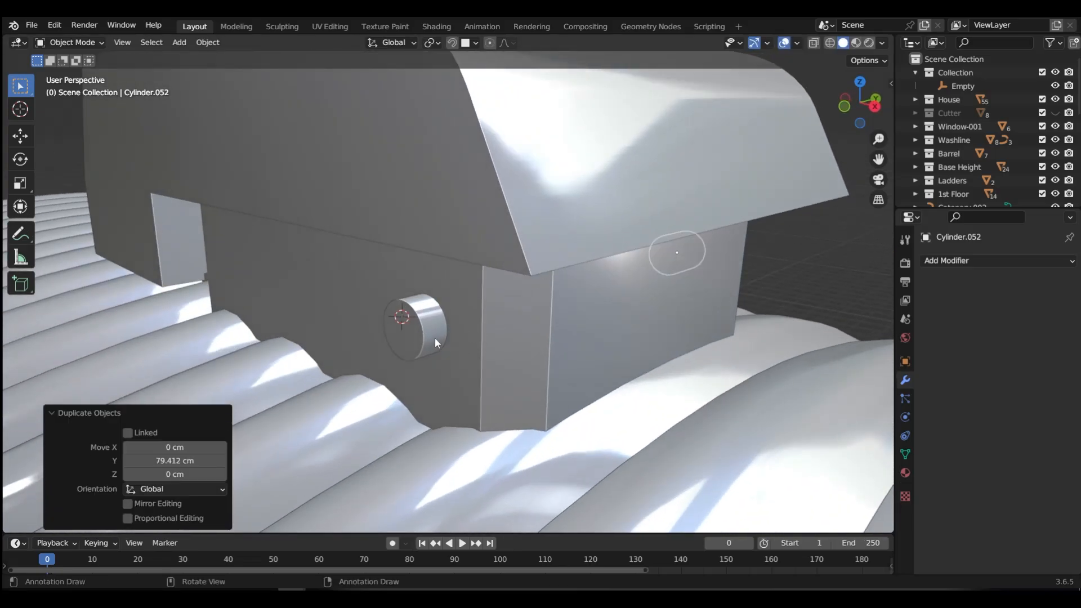
- Cut both cylinders out of the base box with Boolean Difference operations
left_click(545, 335, "shift")
key("ctrl+KP_Subtract")
middle_click_drag(571, 326, 535, 277)
left_click(594, 367)
left_click(489, 377, "shift")
key("ctrl+KP_Subtract")
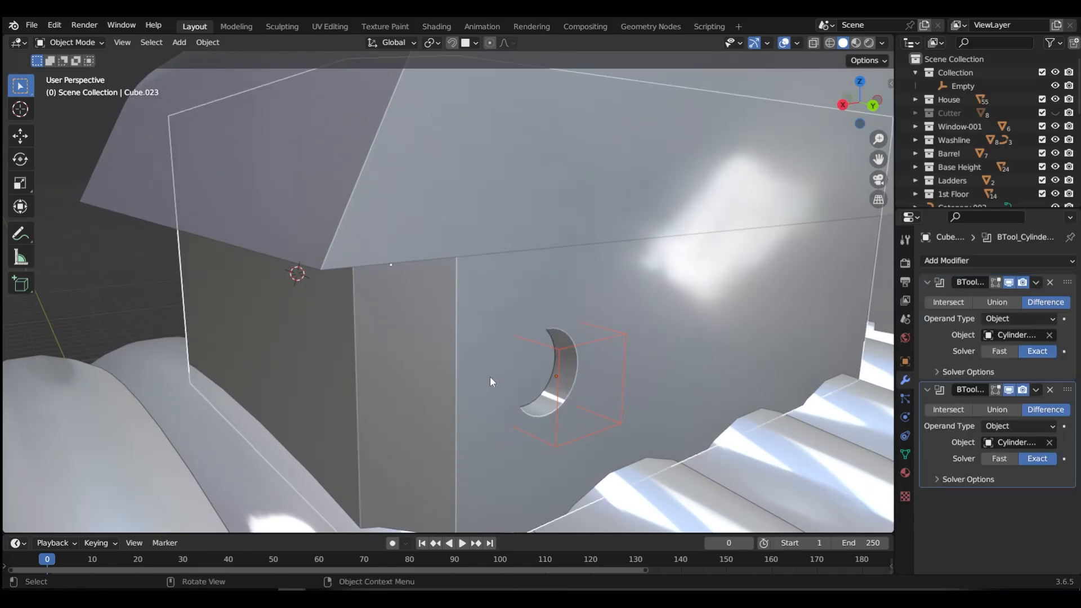
- Apply both Boolean modifiers on the base box and move the cutting cylinders to the Cutter collection
left_click(470, 359)
key("ctrl+a")
key("ctrl+a")
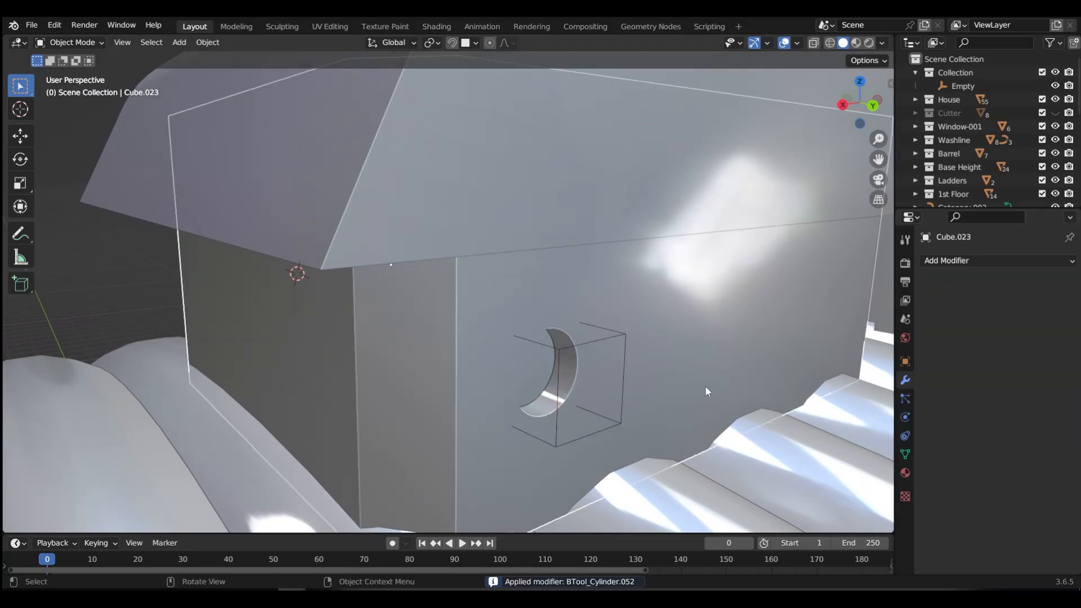
left_click(567, 347)
key("m")
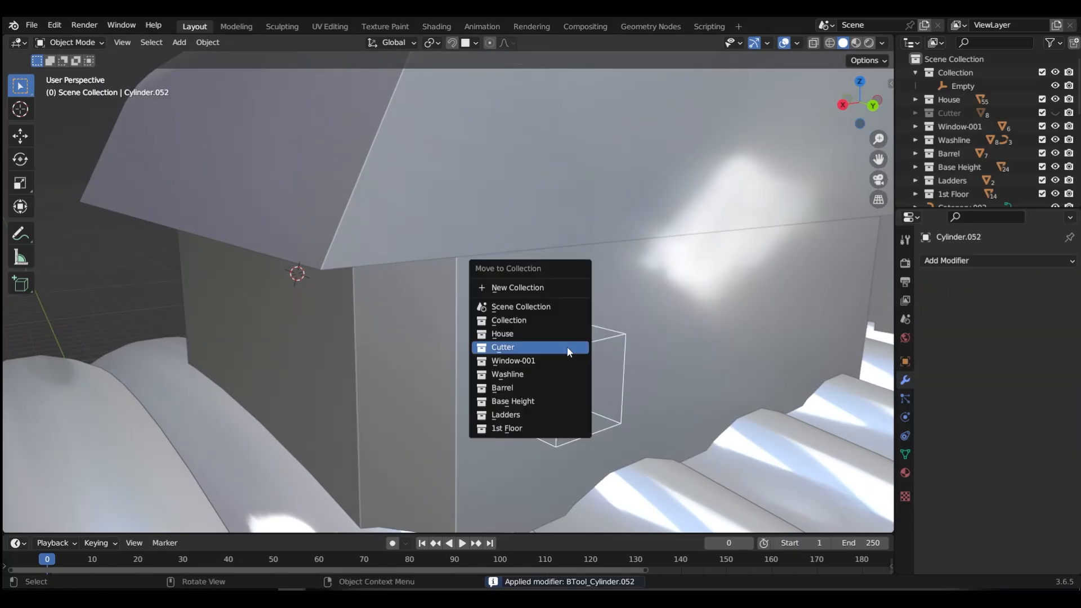
left_click(566, 346)
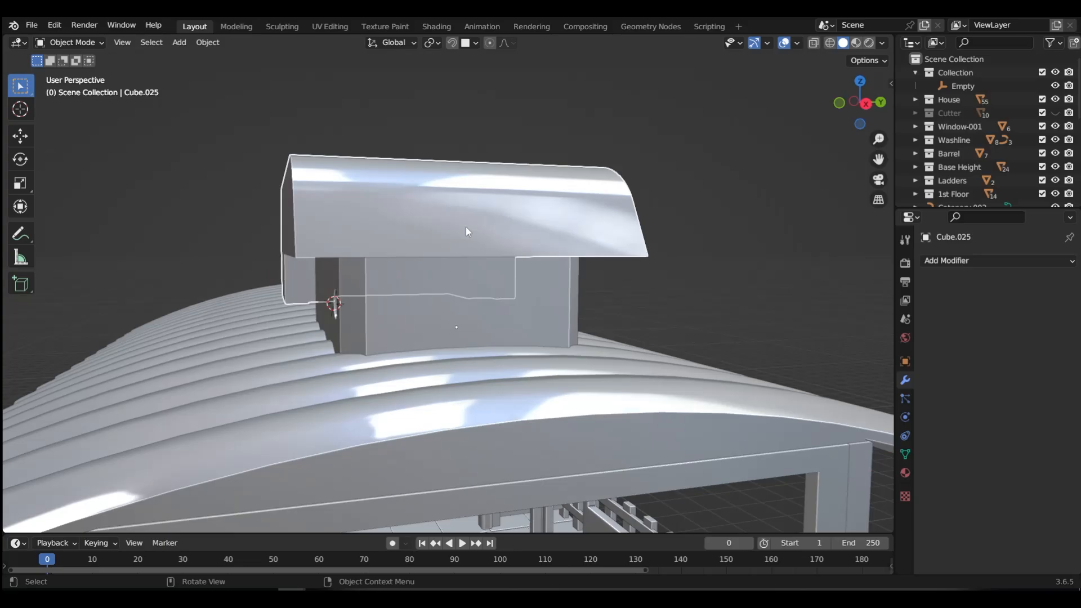
- In Edit Mode, select the cap's vertices at both Y ends in wireframe display and scale them along Y
key("ctrl+Tab")
left_click(362, 228)
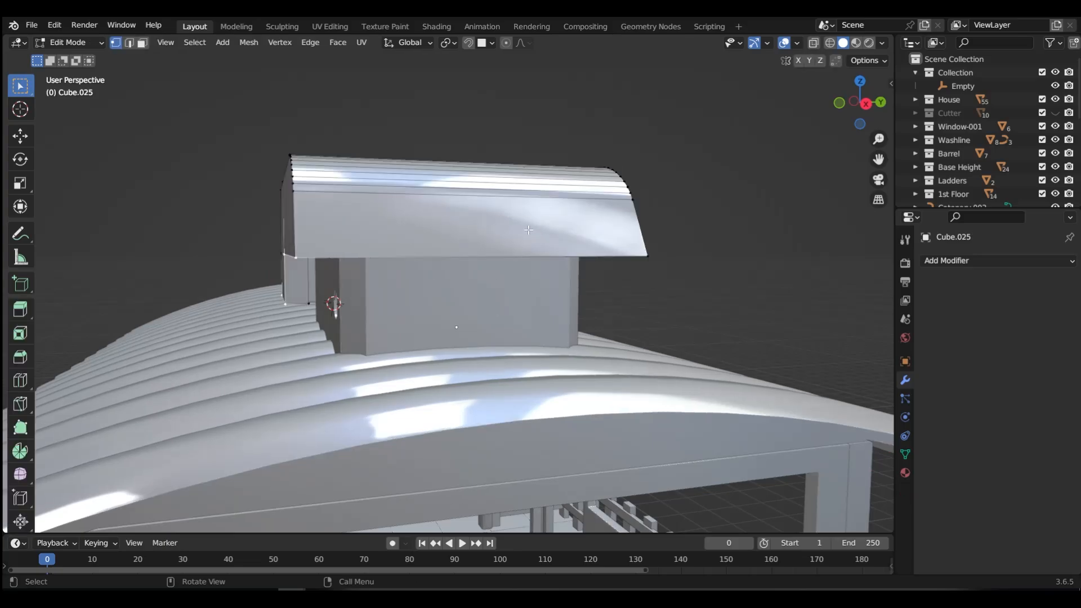
middle_click_drag(529, 229, 517, 236)
key("shift+z")
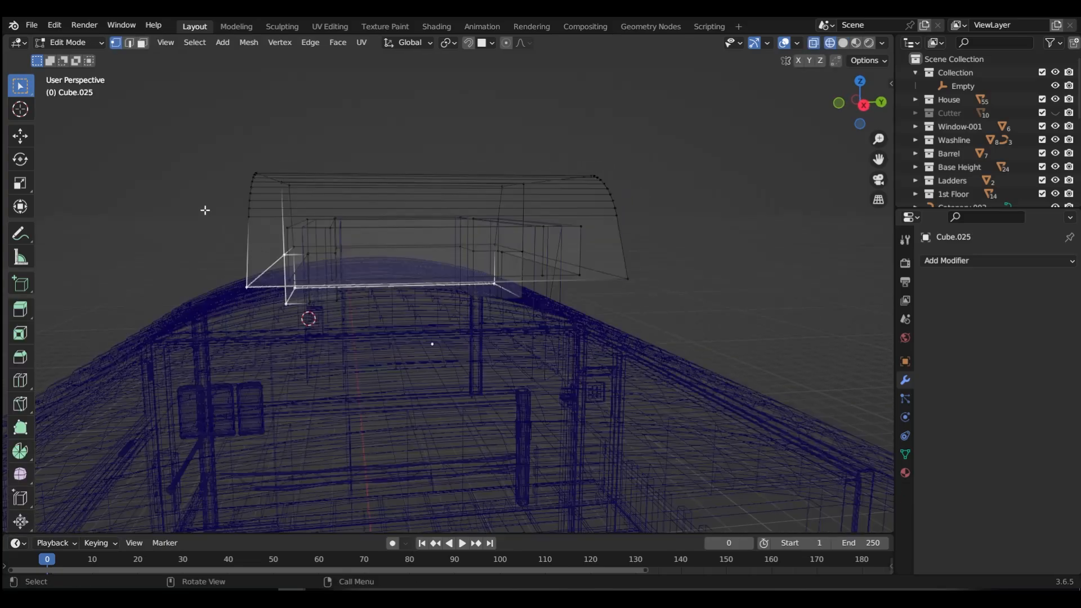
middle_click_drag(205, 210, 251, 174)
left_click_drag(236, 129, 298, 353)
middle_click_drag(297, 353, 707, 198)
left_click_drag(719, 120, 617, 368, "shift")
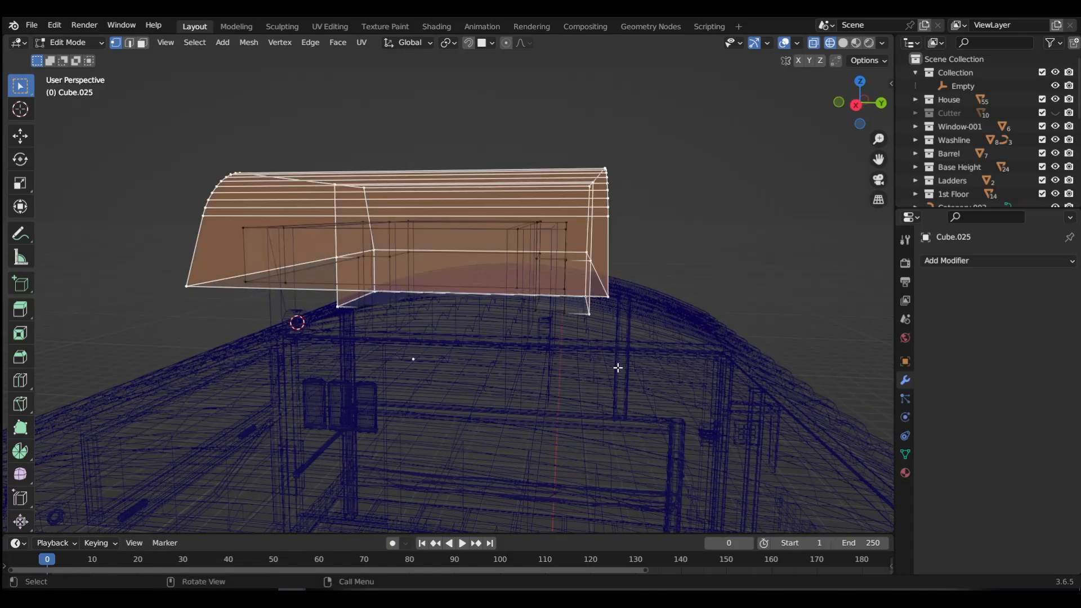
key("s")
key("y")
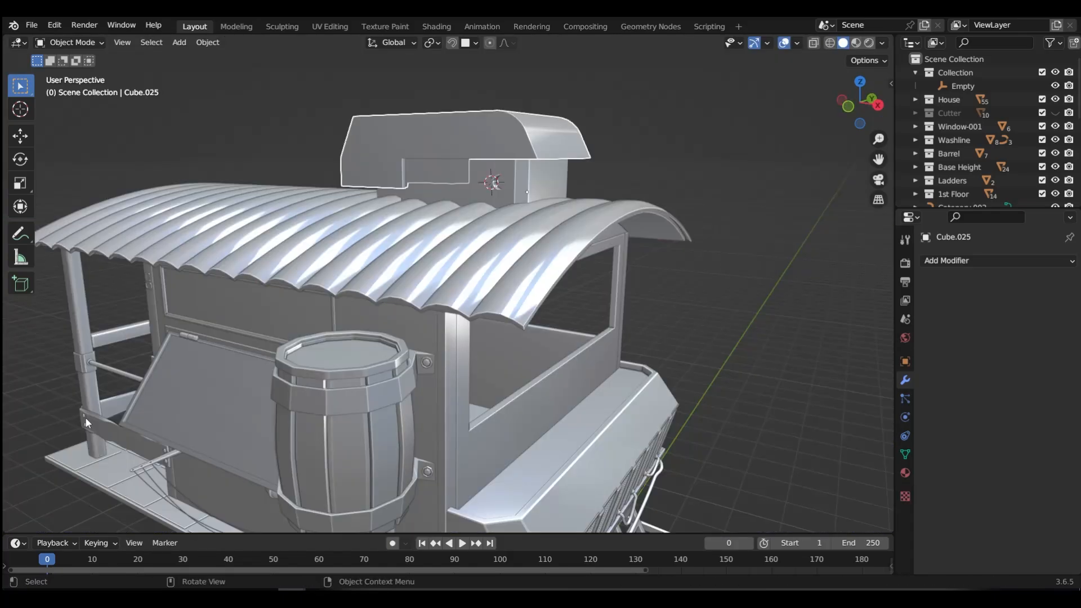
- Duplicate the bolt from the wooden support board 220.39 cm up along Z and move the copy onto the cap's side face
left_click(84, 417)
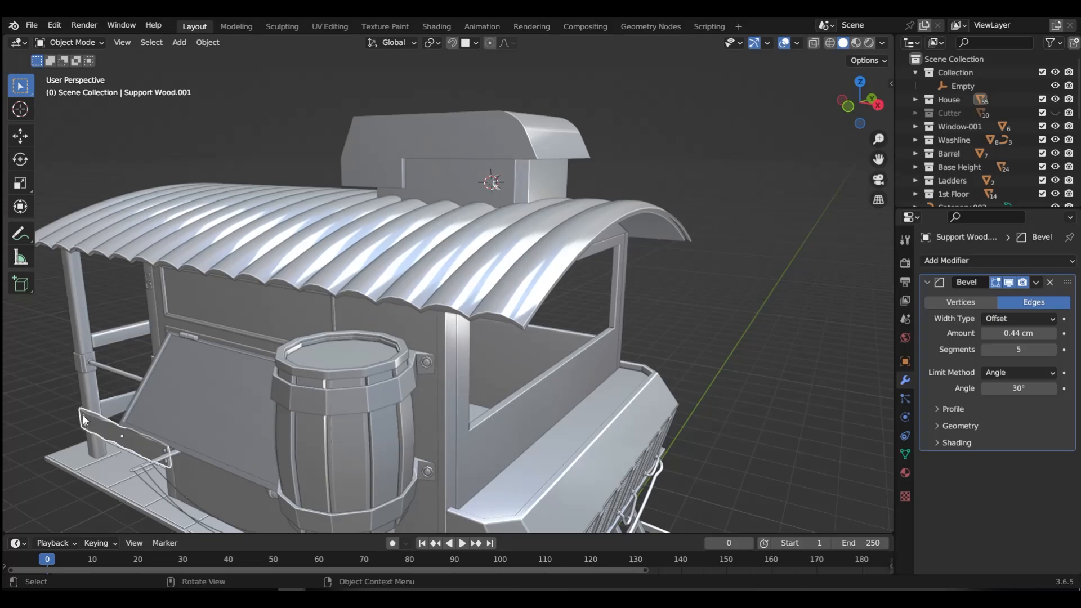
left_click(83, 420)
key("shift+d")
key("z")
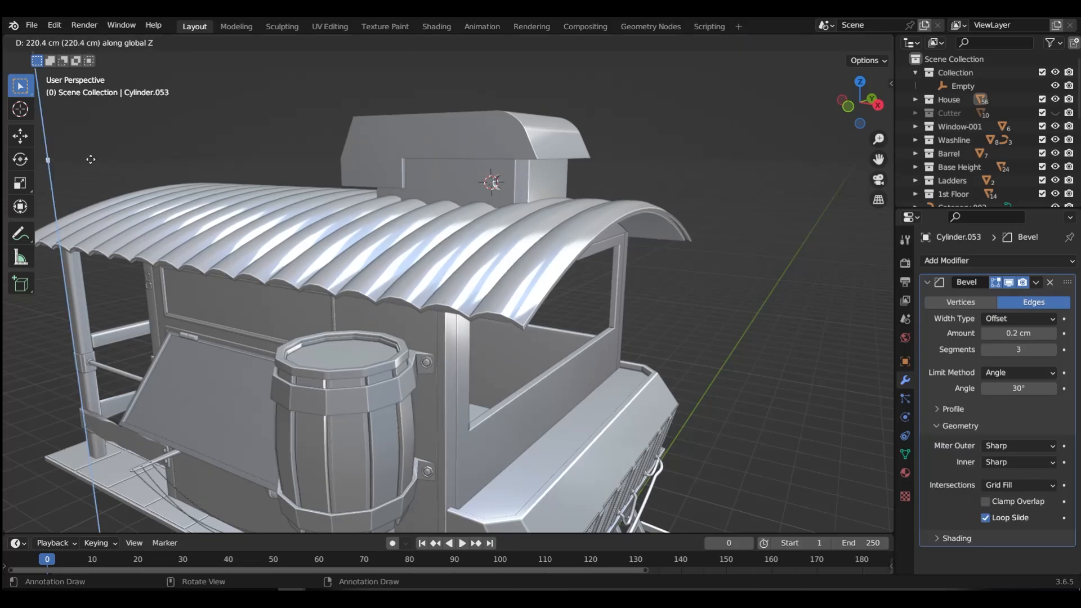
left_click(90, 159)
key("g")
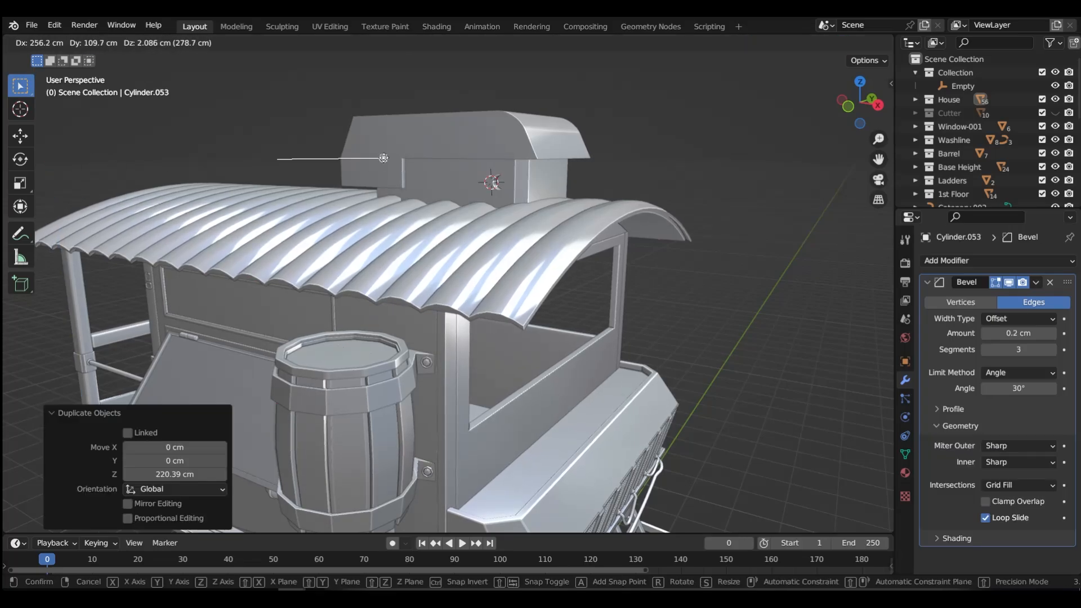
left_click(384, 158)
- Enlarge the bolt on the cap's side by scaling it uniformly by 2.043 and again by 1.922
scroll(385, 164, "up", 6)
key("s")
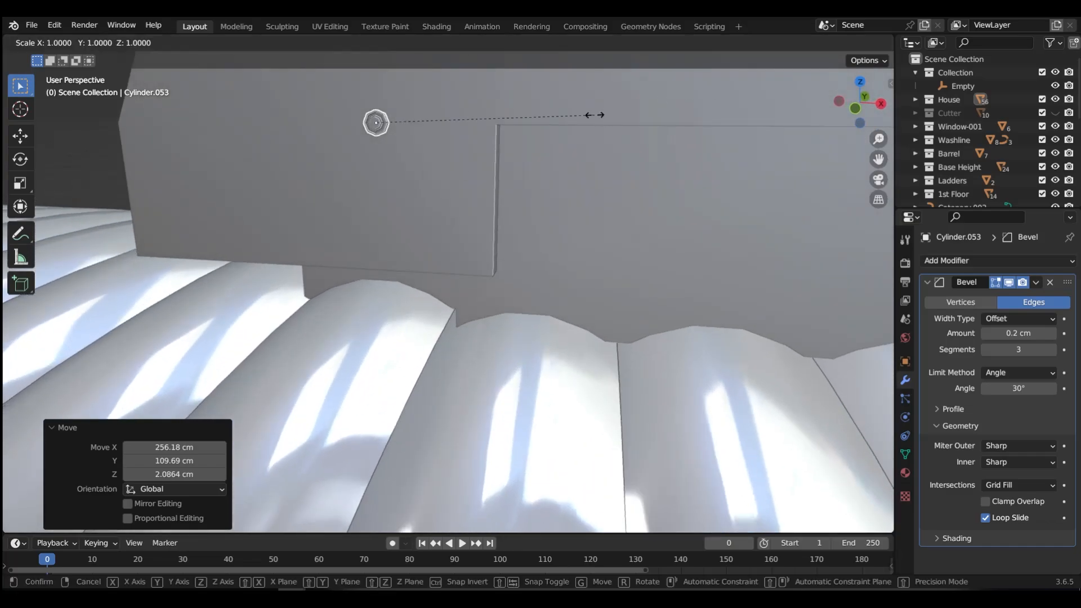
left_click(821, 73)
middle_click_drag(626, 145, 627, 285, "shift")
scroll(627, 285, "down", 4)
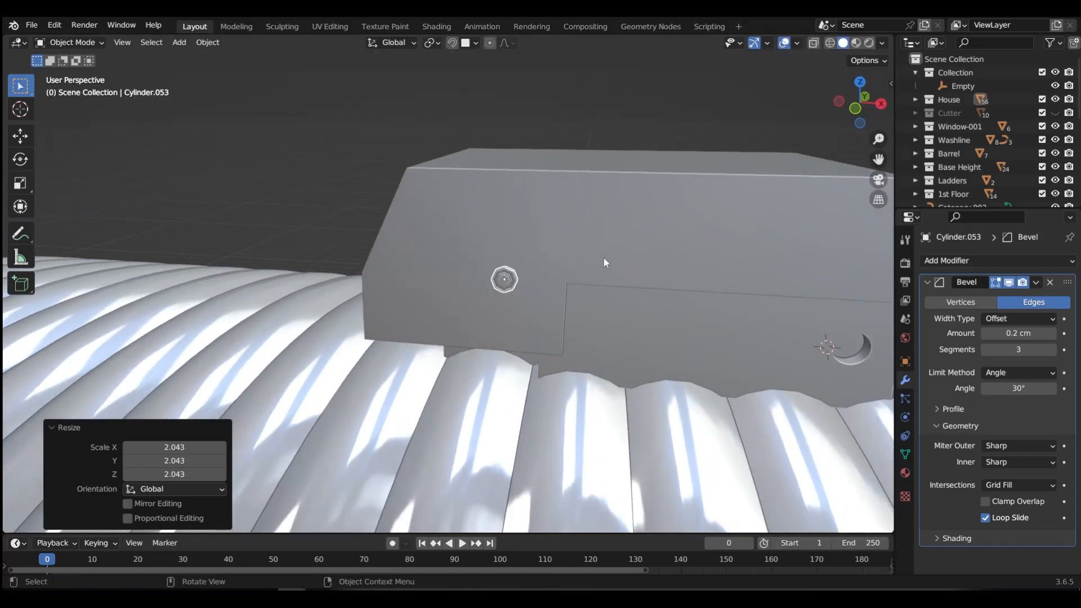
key("s")
left_click(693, 186)
middle_click_drag(694, 185, 636, 261)
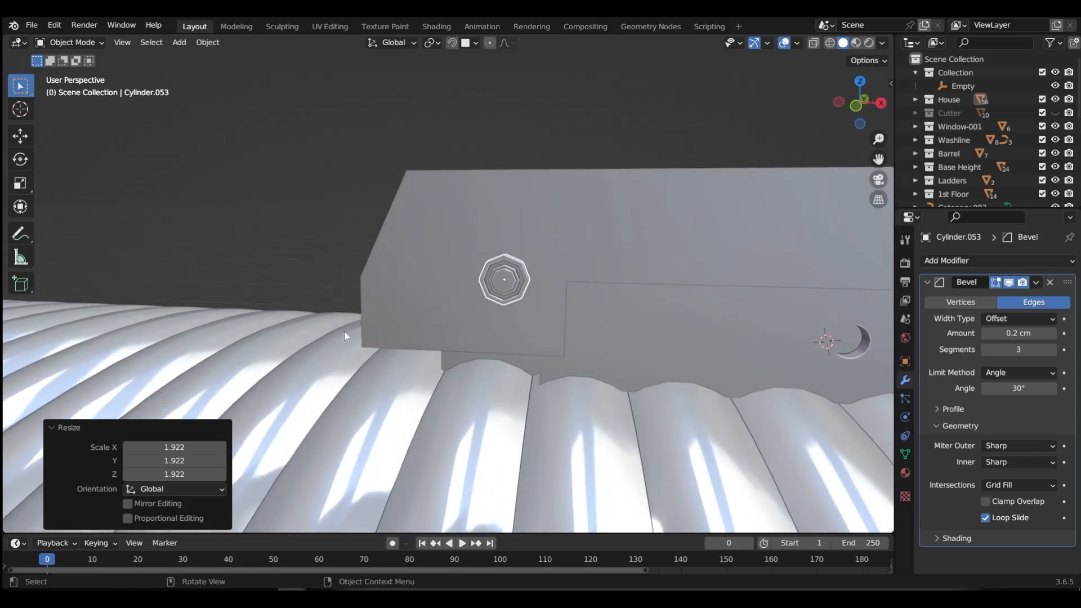
- In the front orthographic view, reposition the bolt near the sloped end of the cap's side face
key("grave")
left_click(335, 326)
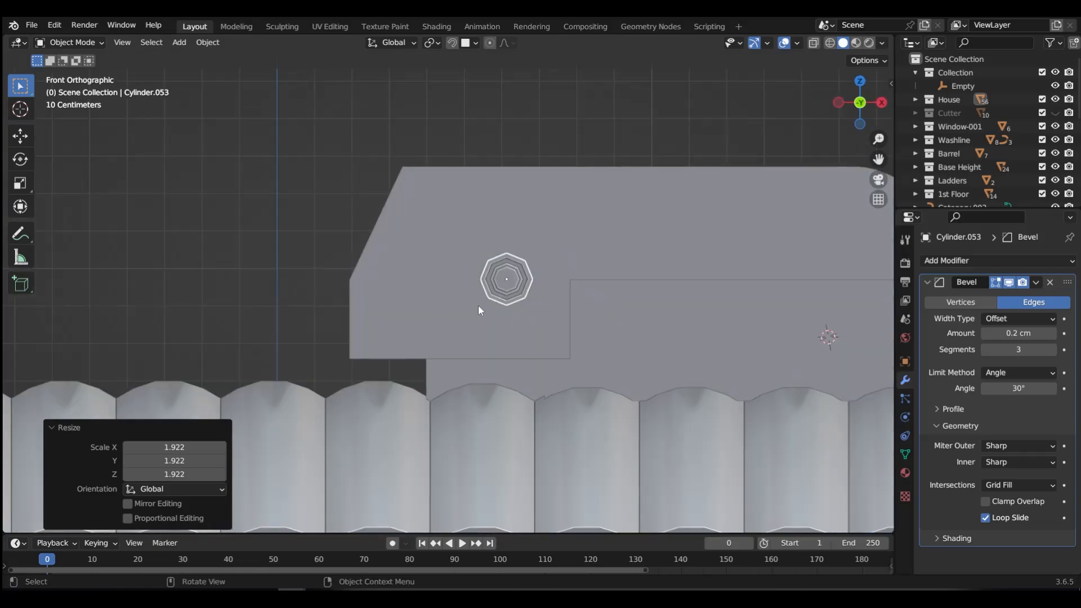
key("g")
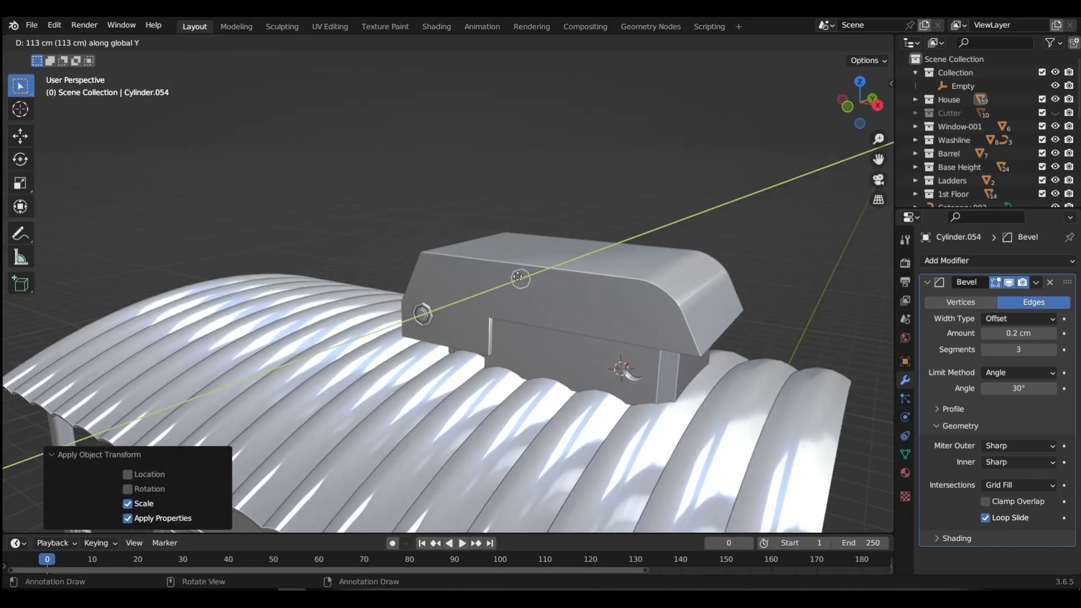
- Duplicate the bolt 114.71 cm along Y past the cap's opposite side and rotate the copy 180° about Z
left_click(589, 292)
middle_click_drag(589, 292, 457, 303)
key("r")
key("z")
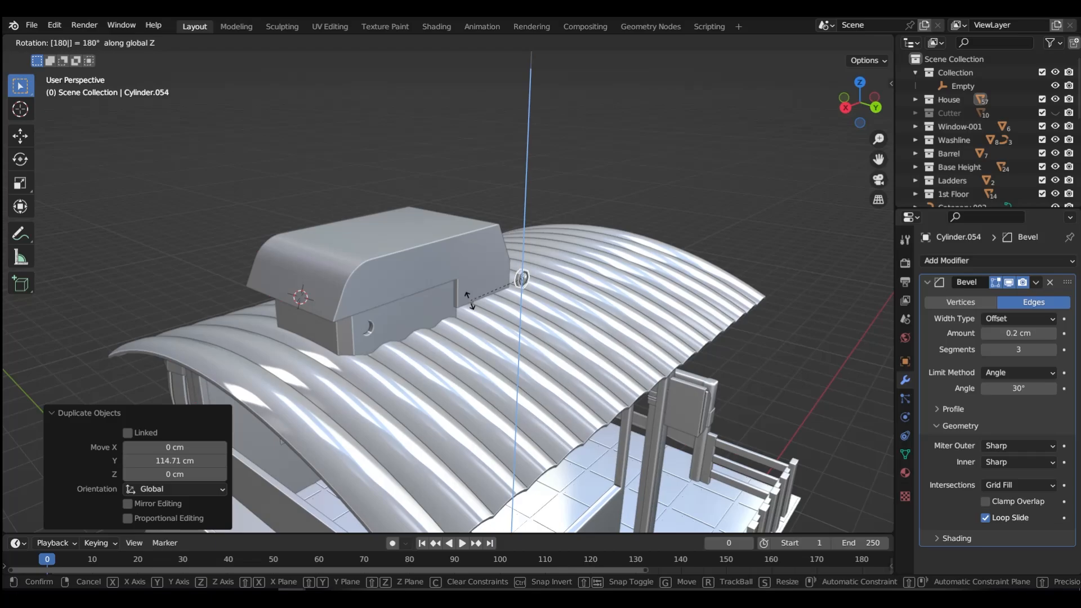
key("Return")
- Move the copied bolt about -22.5 cm along Y so it sits against the cap's opposite side face
key("g")
key("y")
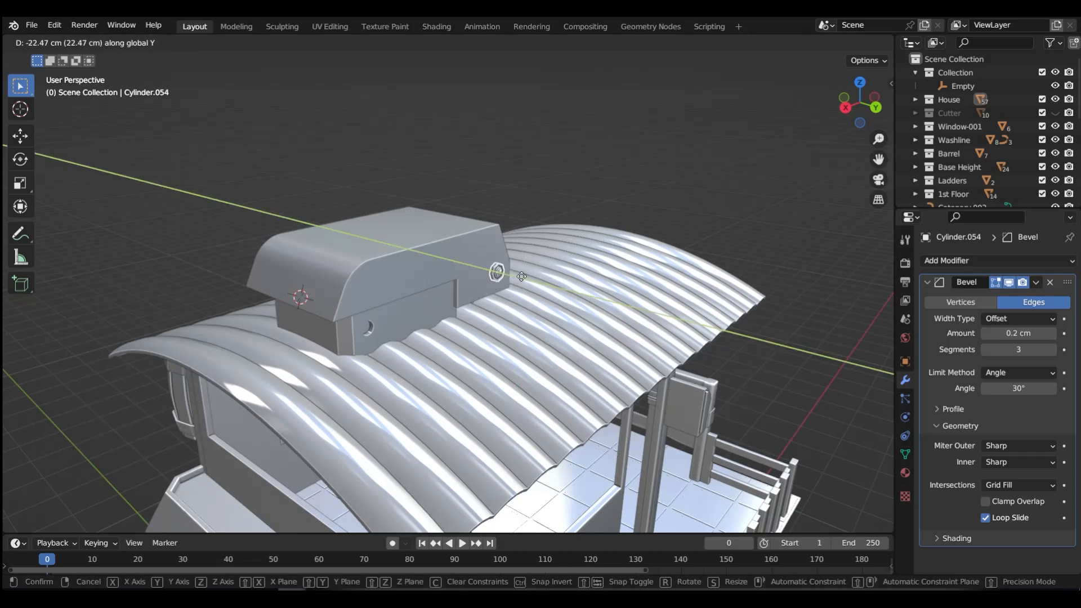
left_click(522, 276)
middle_click_drag(522, 277, 497, 302)
- Duplicate the base box's end face beneath the rounded overhang in place and separate it into its own object
left_click(491, 320)
key("Tab")
key("ctrl+Tab")
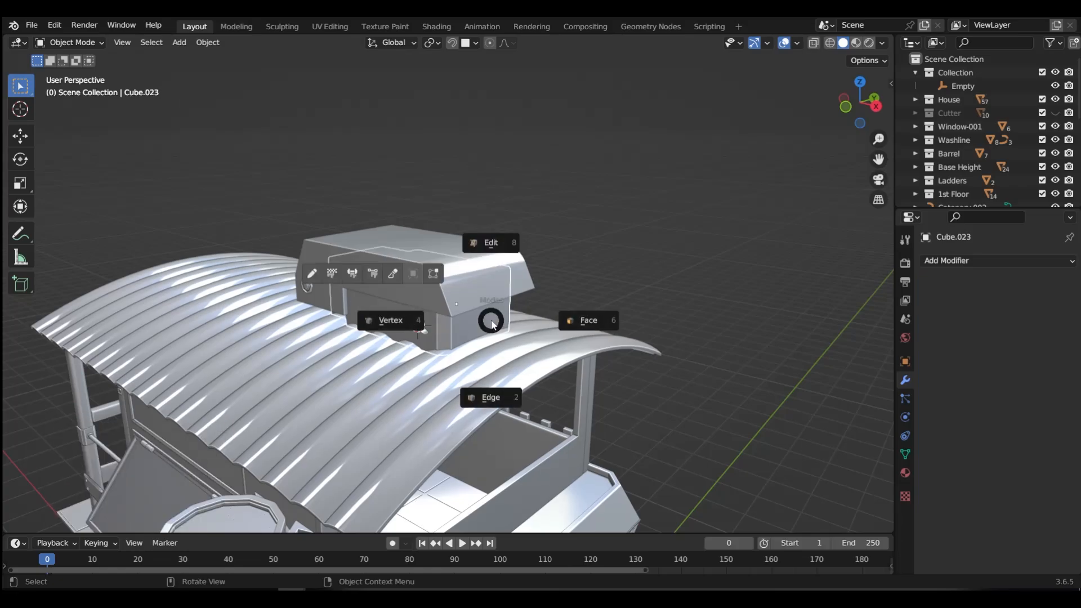
left_click(481, 322)
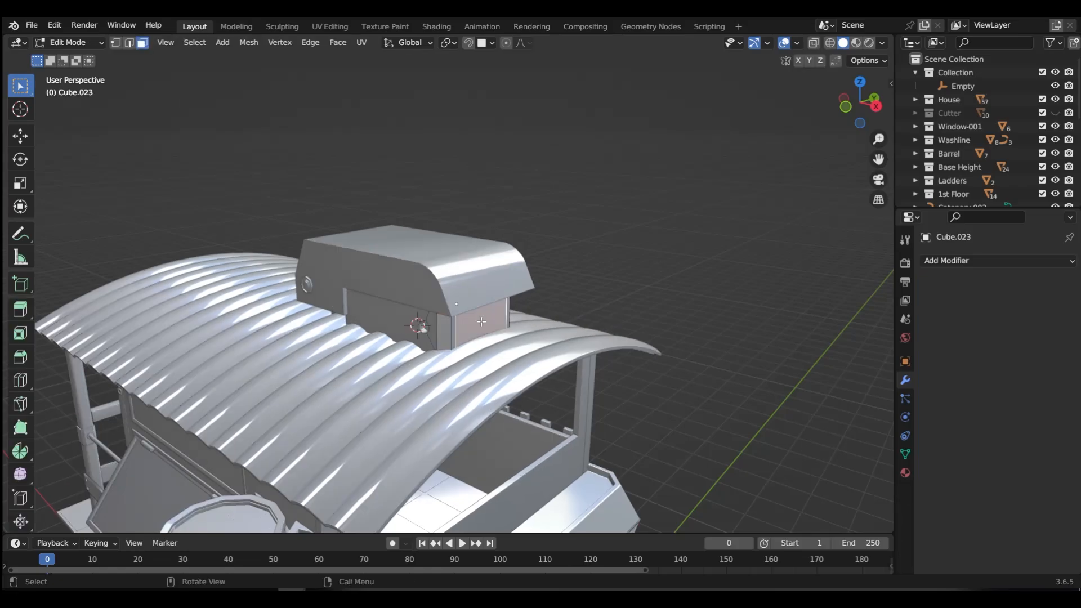
key("shift+d")
right_click(528, 321)
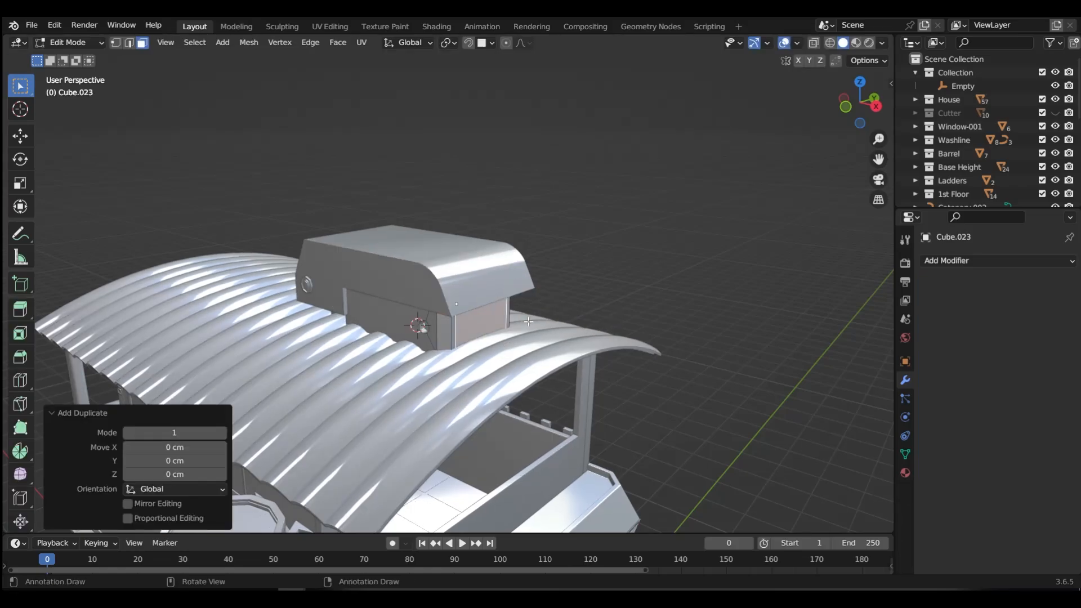
key("p")
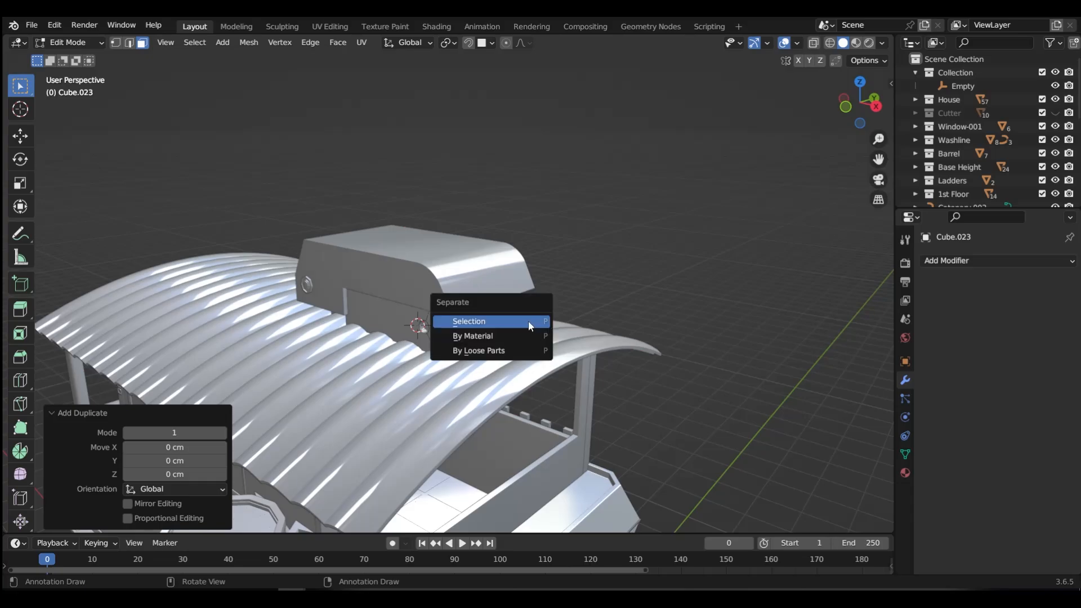
left_click(528, 321)
key("Tab")
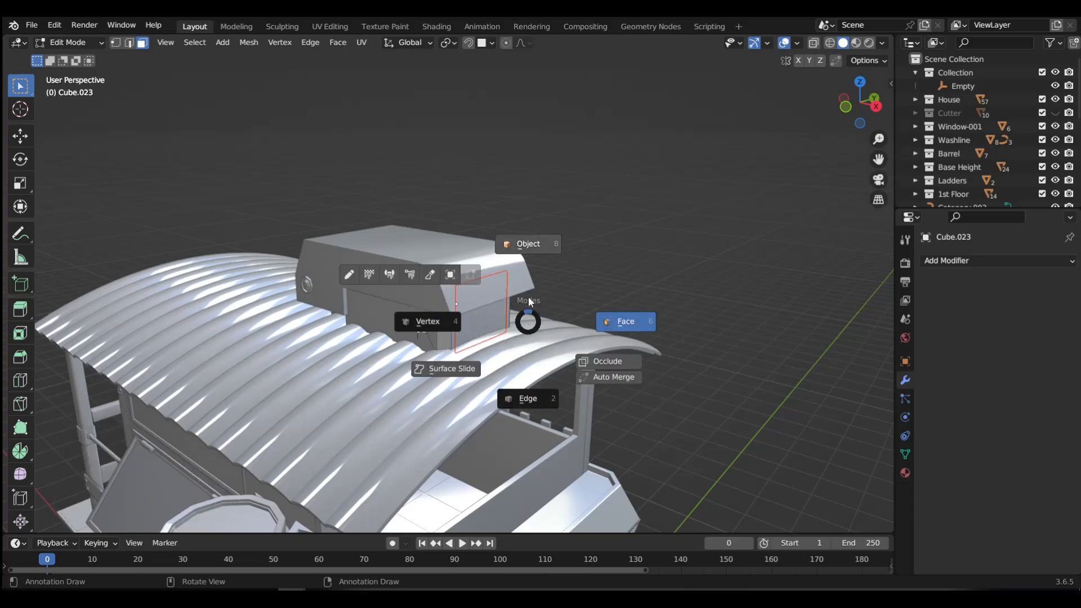
left_click(529, 245)
- Move the separated face 19.871 cm up along Z and set its origin to its geometry
left_click(486, 319)
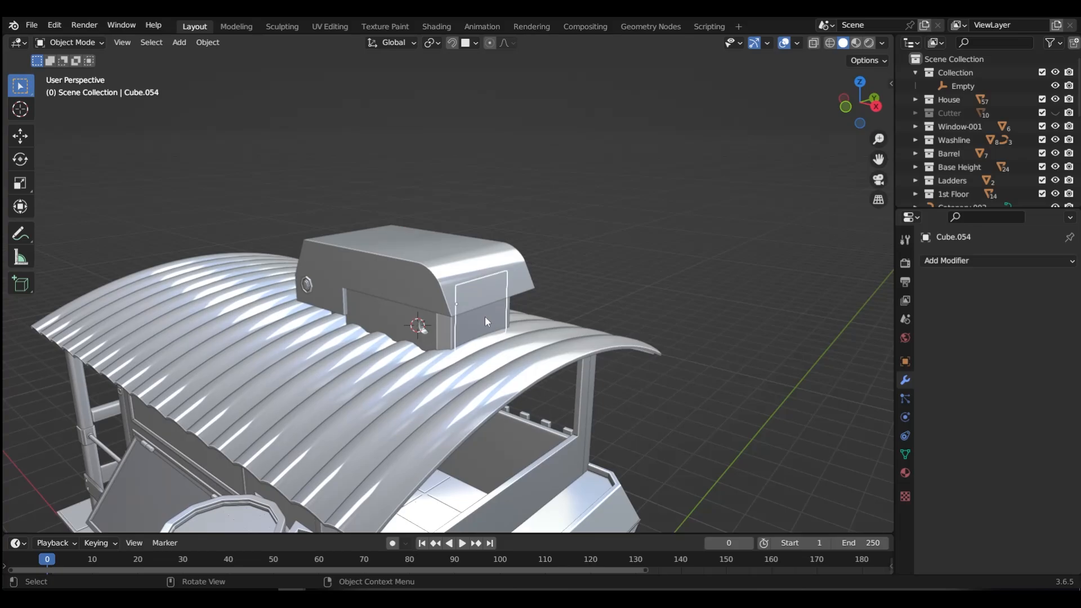
key("g")
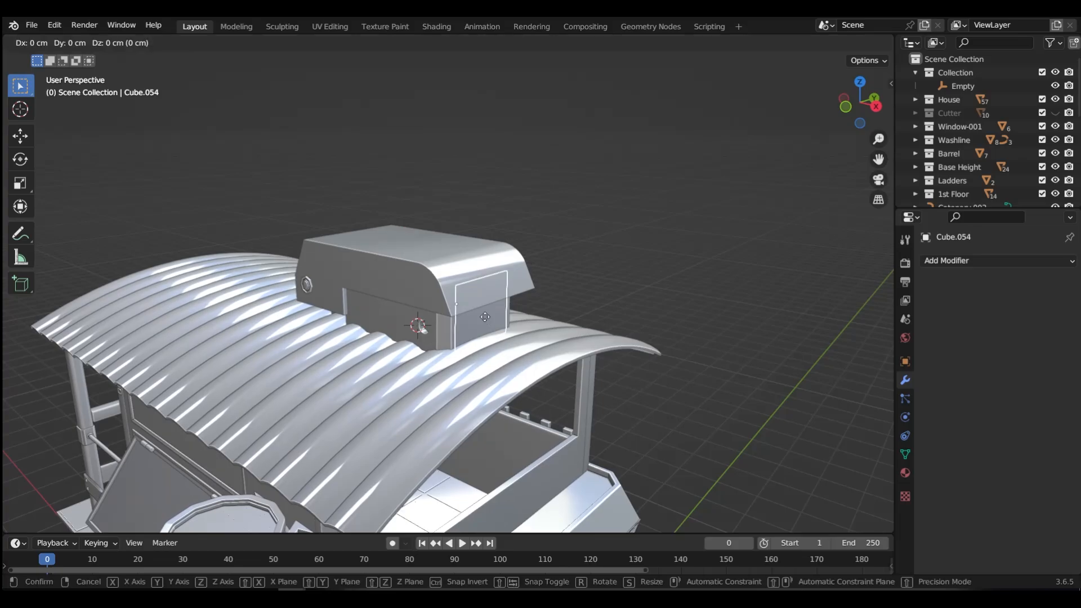
key("z")
left_click(486, 292)
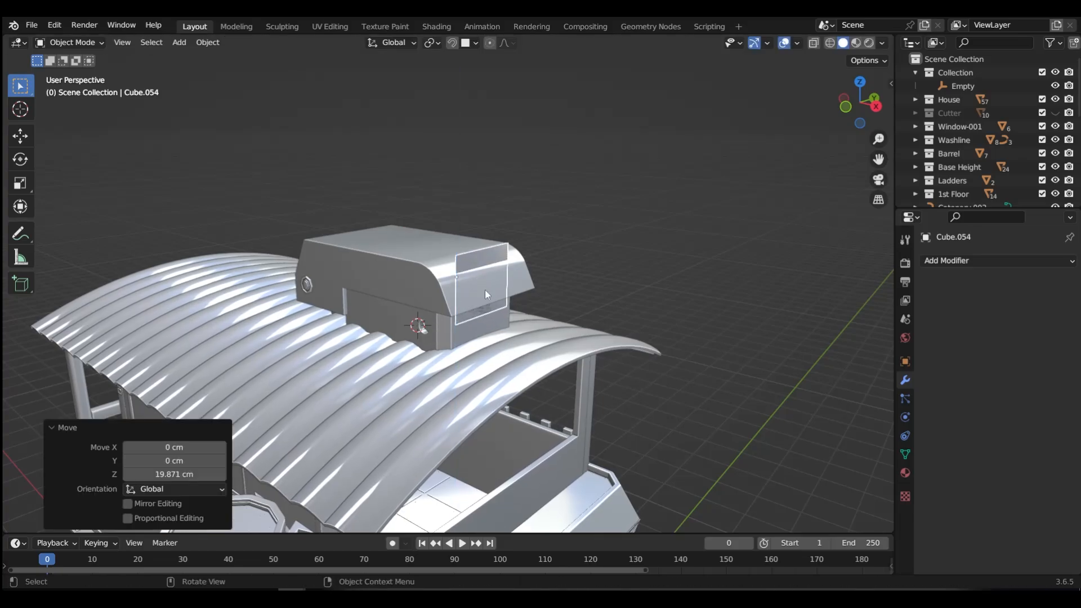
key("ctrl+alt+x")
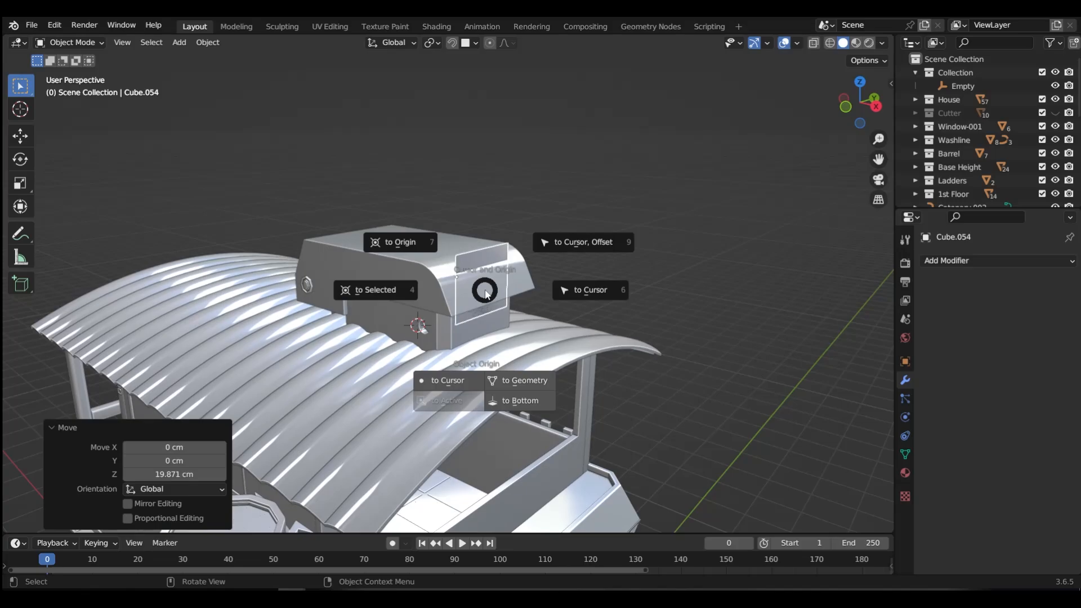
left_click(529, 379)
- Extrude the separated face about 16 cm outward along its normal to form a solid block
scroll(513, 319, "up", 3)
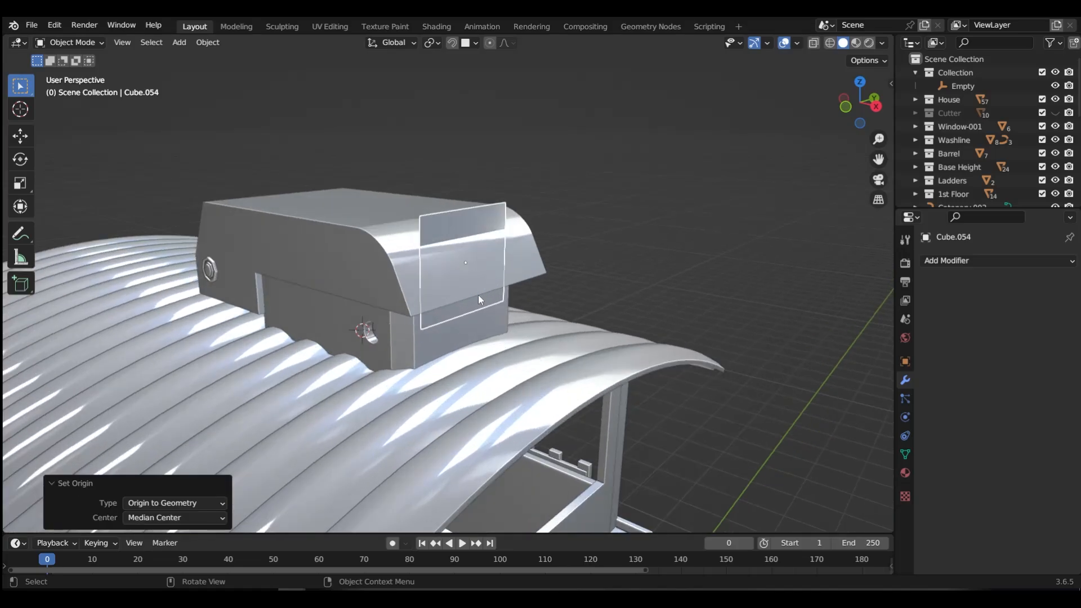
key("Tab")
left_click(549, 302)
left_click(447, 225)
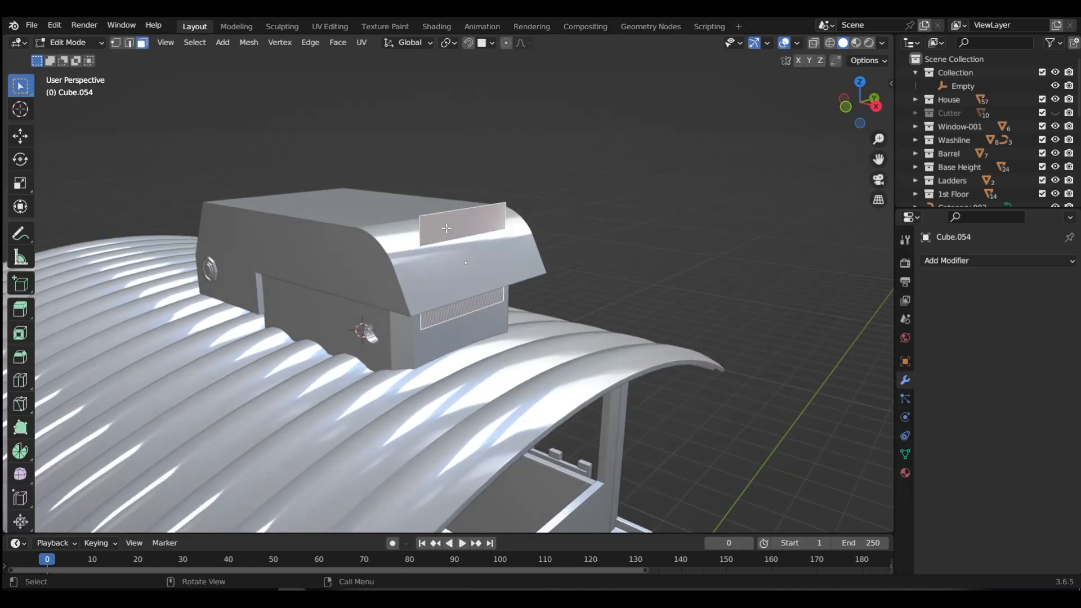
key("e")
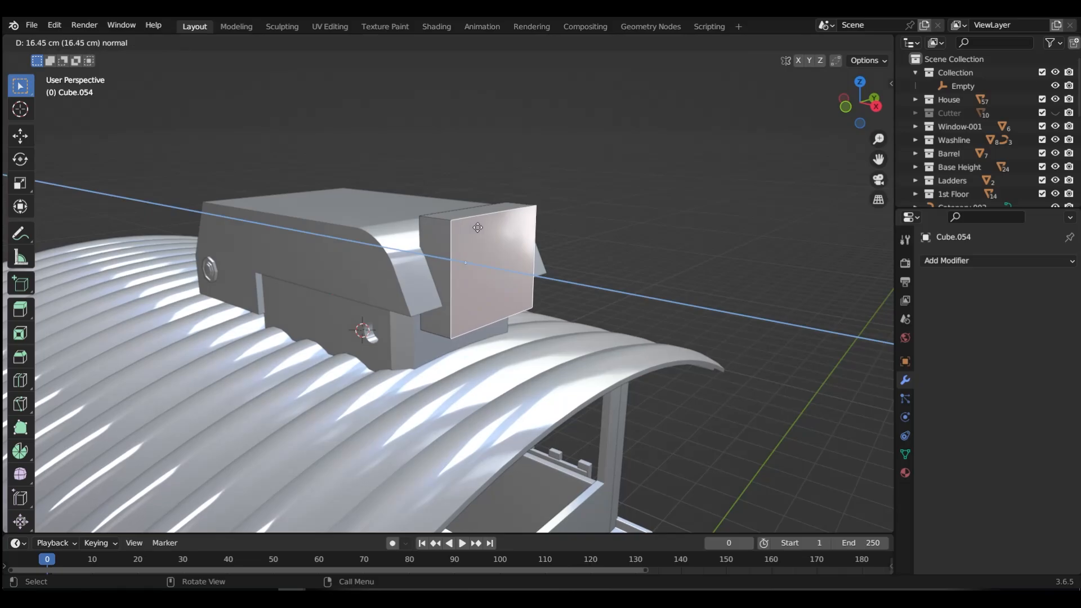
left_click(477, 227)
key("Tab")
left_click(481, 149)
- Scale the block uniformly to 0.627 and narrow it to 0.484 along Y
middle_click_drag(579, 244, 497, 234)
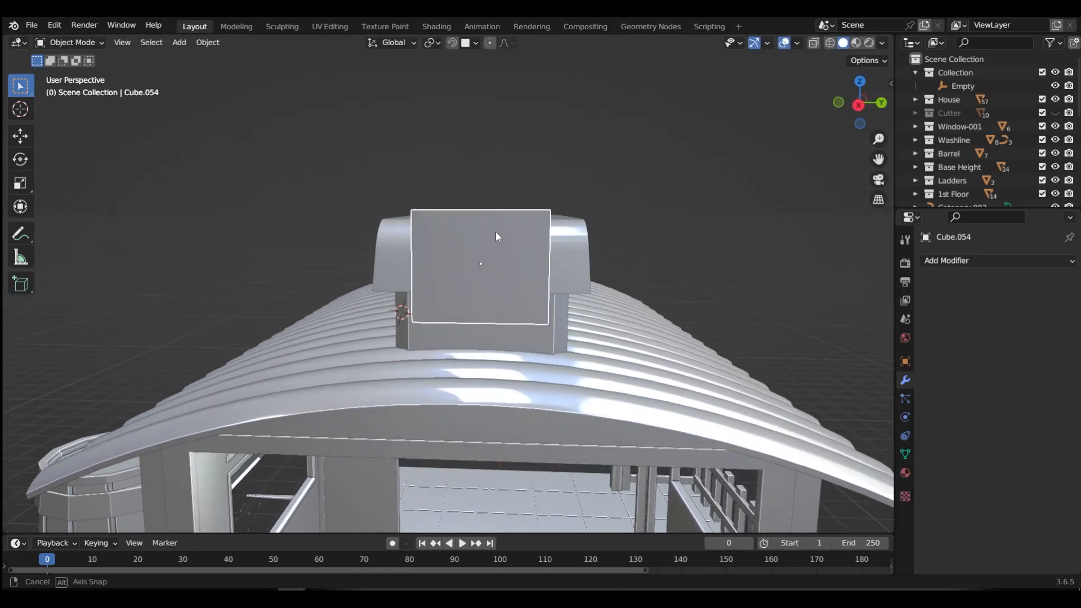
key("s")
left_click(650, 225)
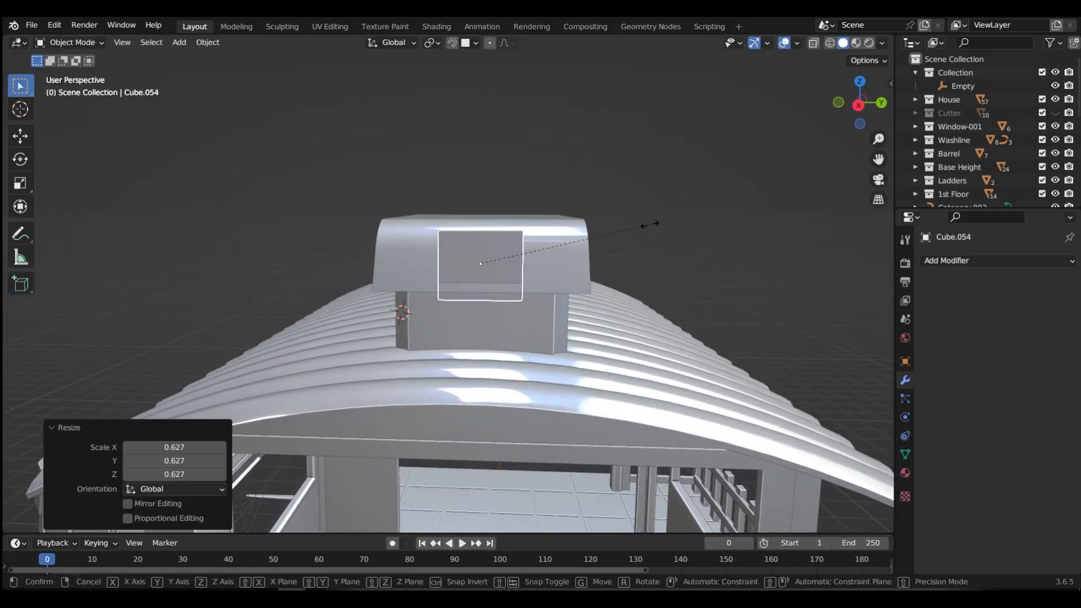
key("s")
key("y")
left_click(558, 229)
- Move the block outward along X to the outer side of the cap's sloped end
middle_click_drag(558, 229, 521, 289)
key("g")
key("y")
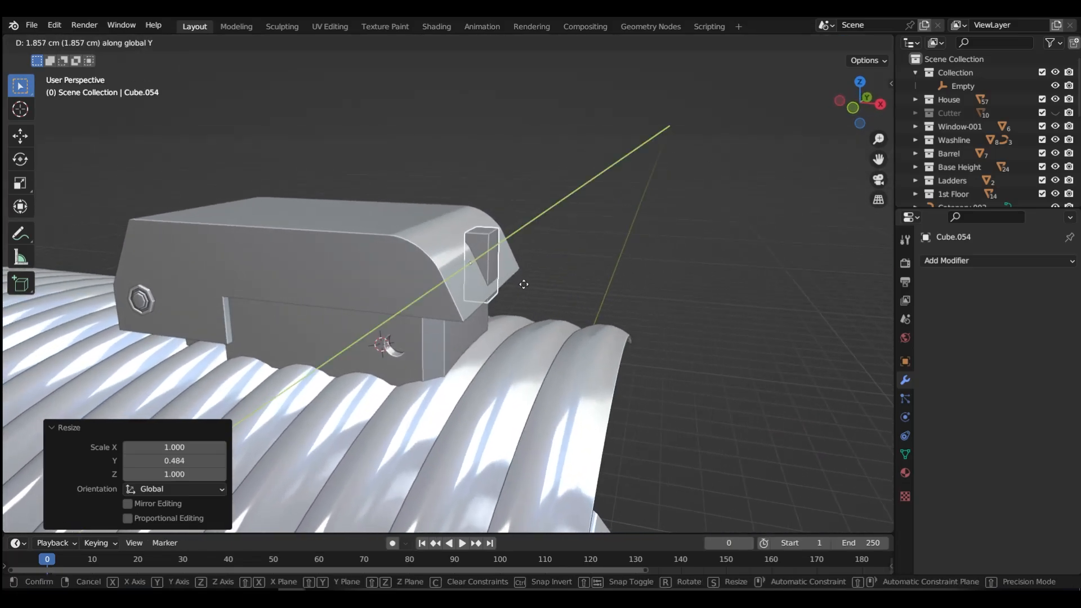
key("x")
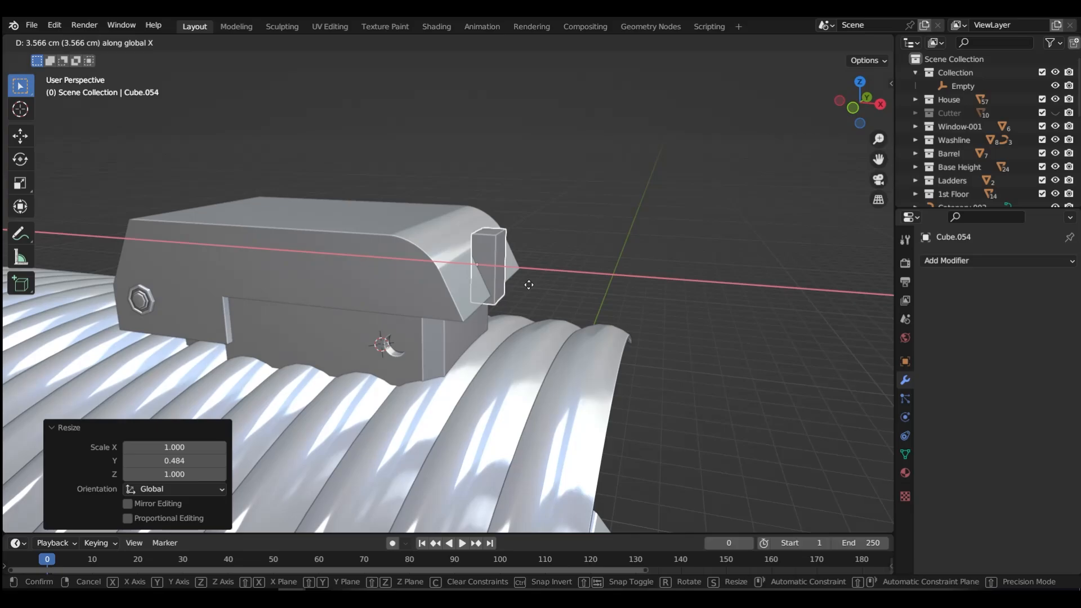
left_click(536, 282)
- Rotate the block -26.7° about Y to match the cap's slope and move it -4.4381 cm along X into the cap
key("KP_1")
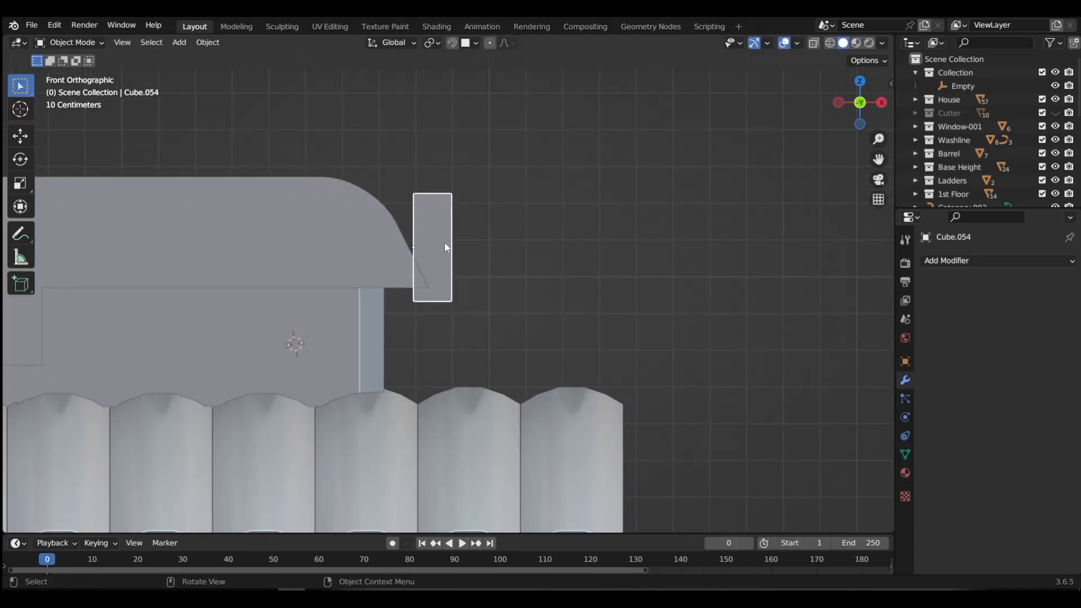
key("r")
key("y")
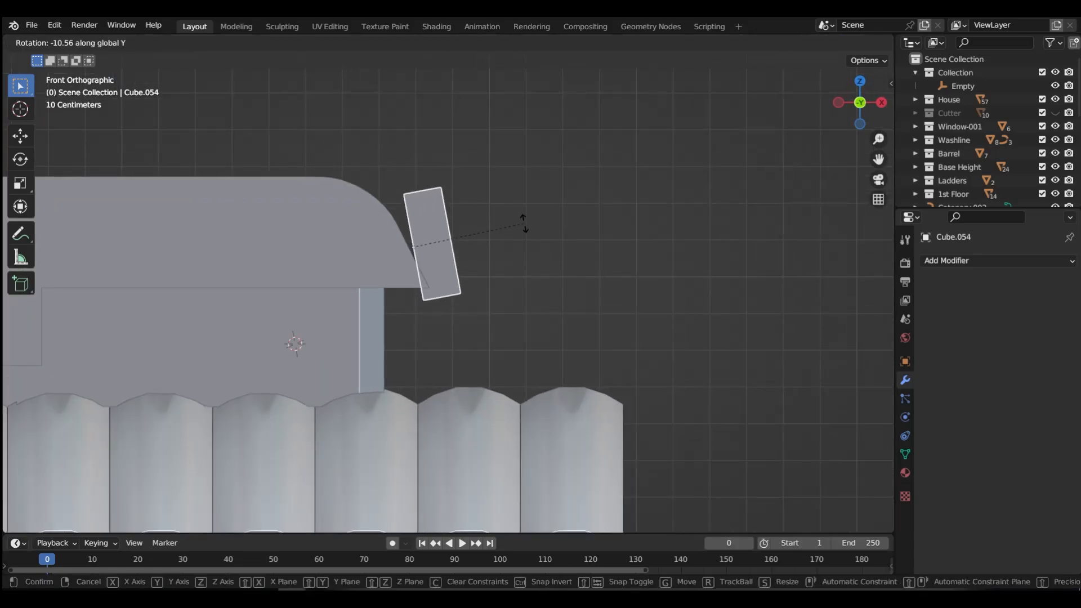
left_click(492, 204)
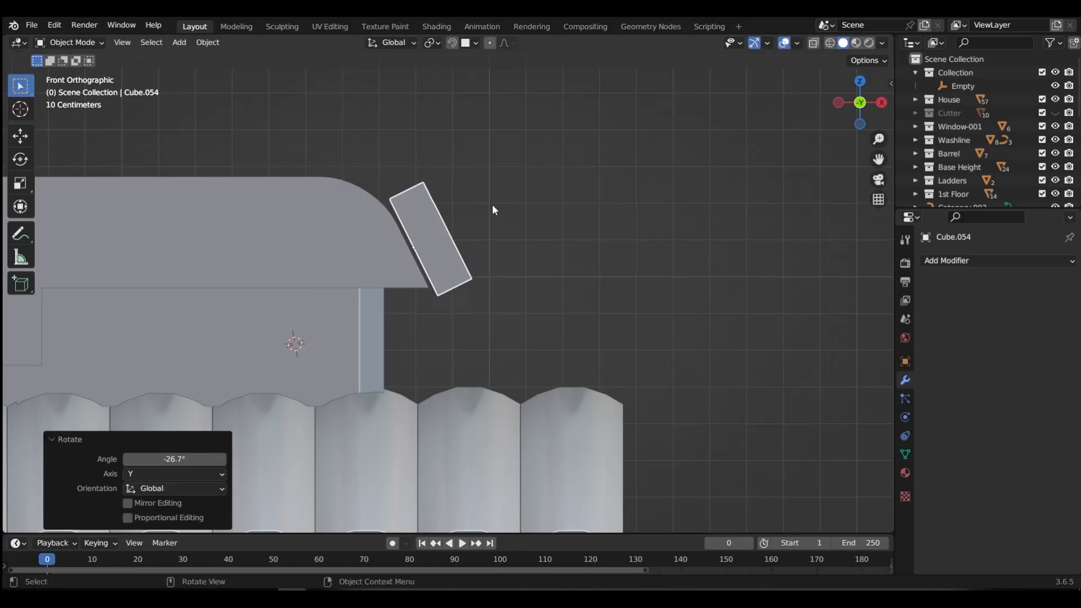
key("g")
key("y")
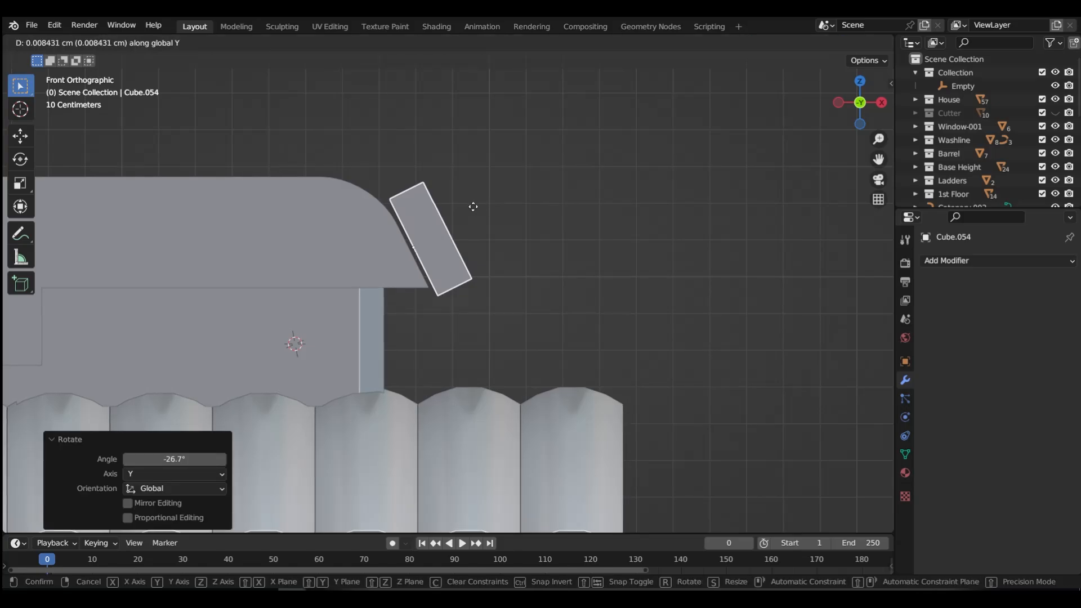
key("x")
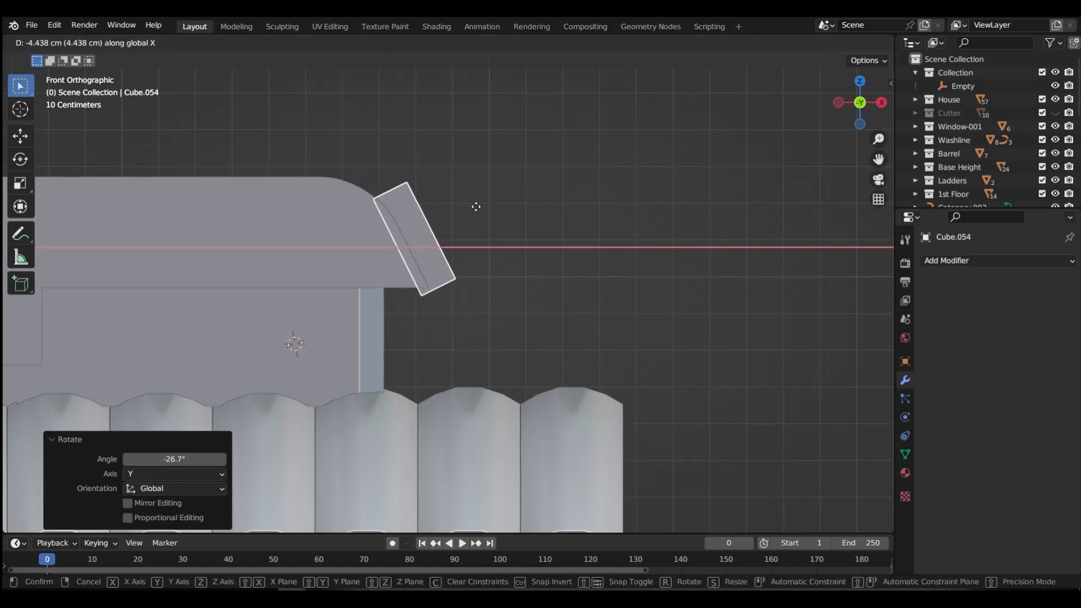
left_click(475, 206)
- Move the block down along its local Z so it extends past the lower edge of the cap's slope
middle_click_drag(476, 207, 457, 269)
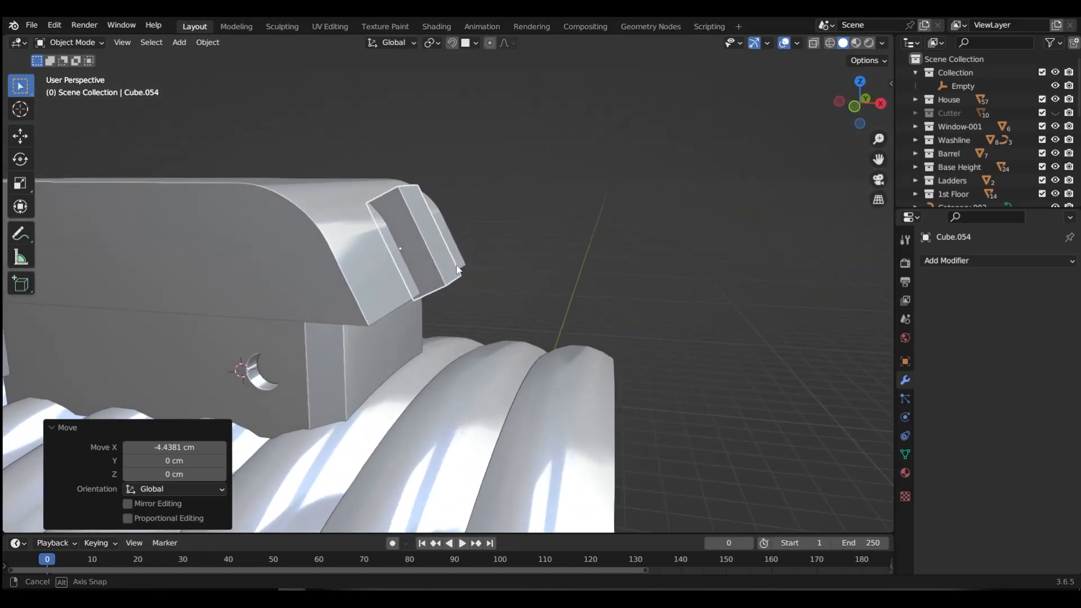
key("g")
key("z")
key("z")
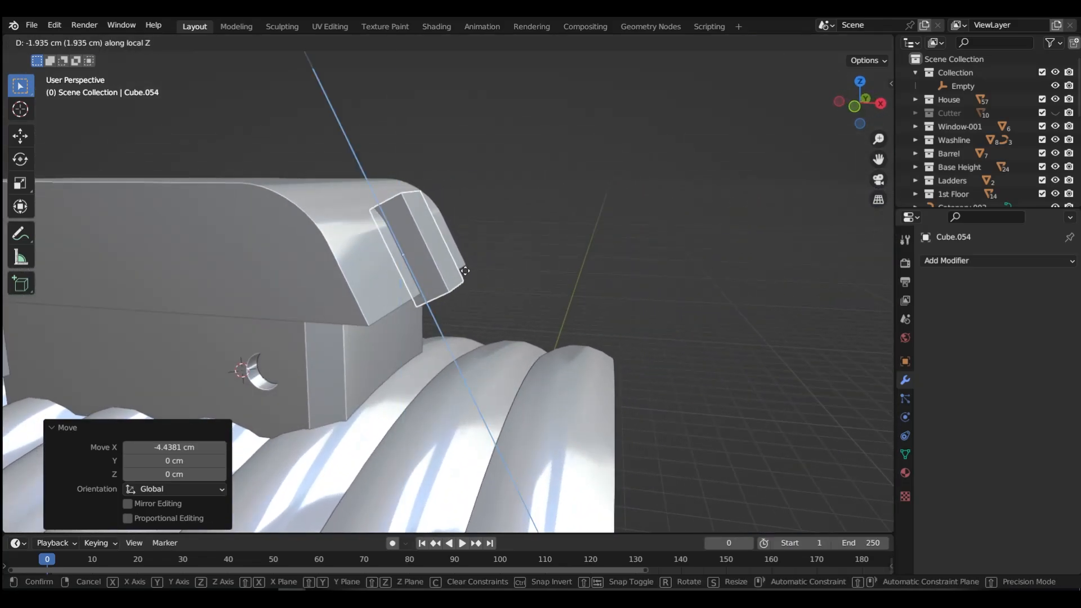
left_click(473, 297)
left_click(485, 270)
- Cut the block out of the cap's sloped end with a Boolean Difference
left_click(445, 272)
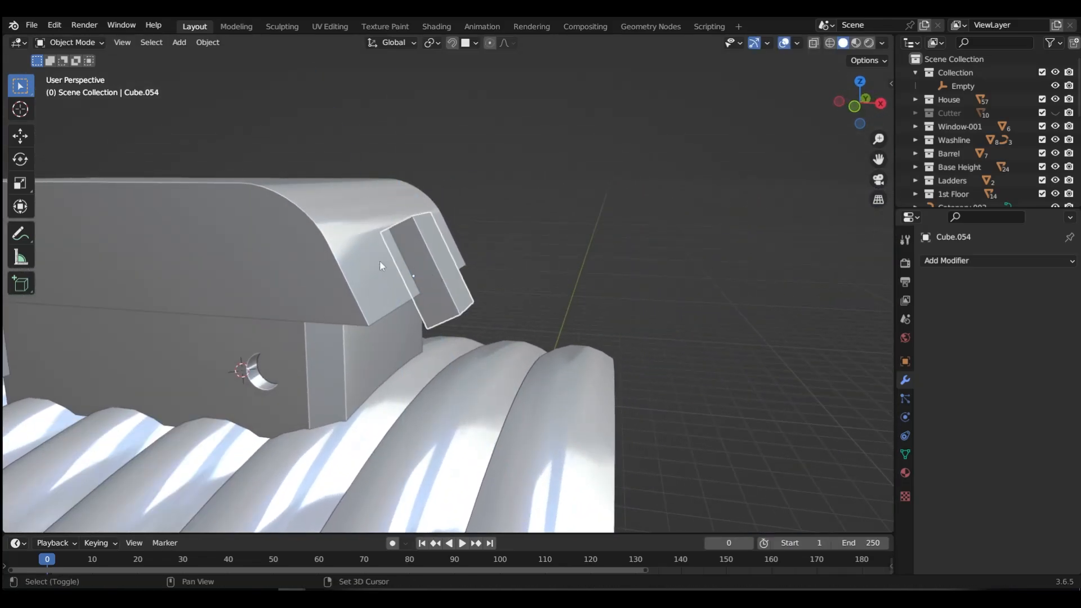
left_click(379, 262, "shift")
key("ctrl+KP_Subtract")
scroll(380, 262, "up", 1)
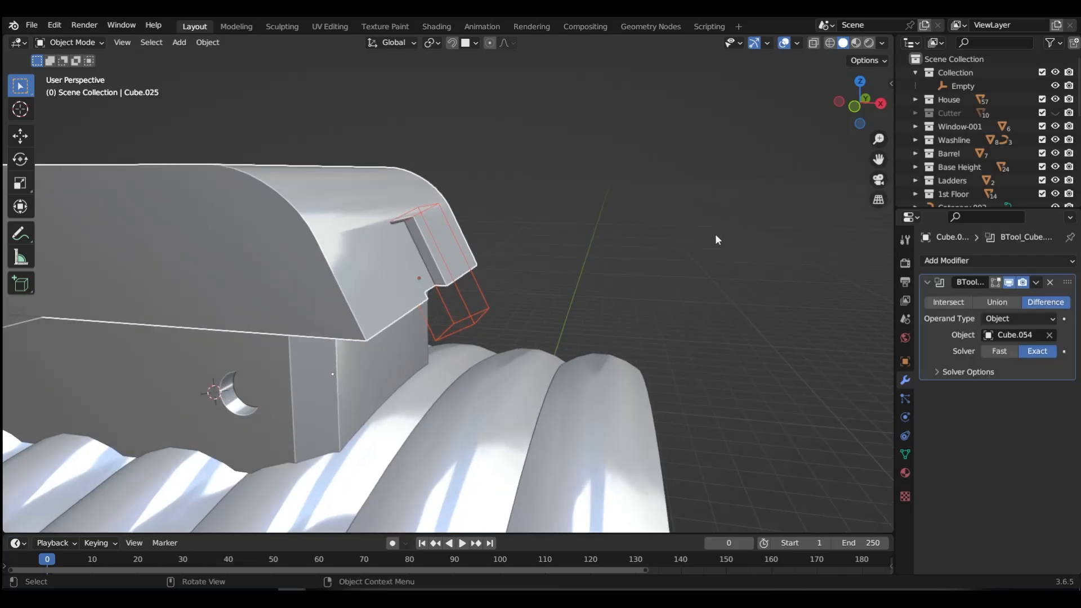
- Move the cutting block to the Cutter collection and apply the cap's Boolean modifier
left_click(474, 313)
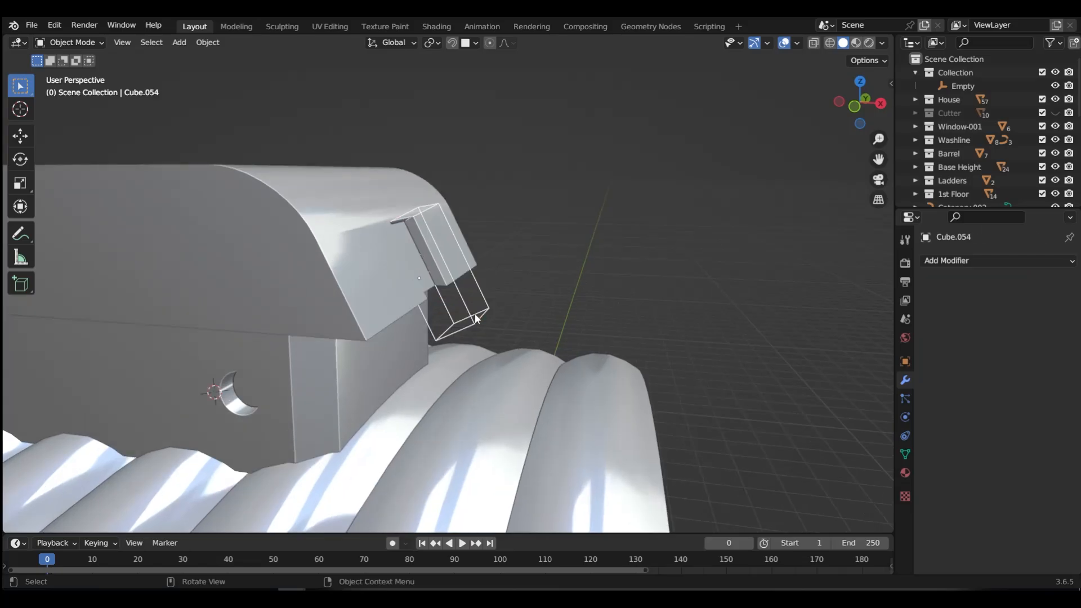
key("m")
left_click(475, 313)
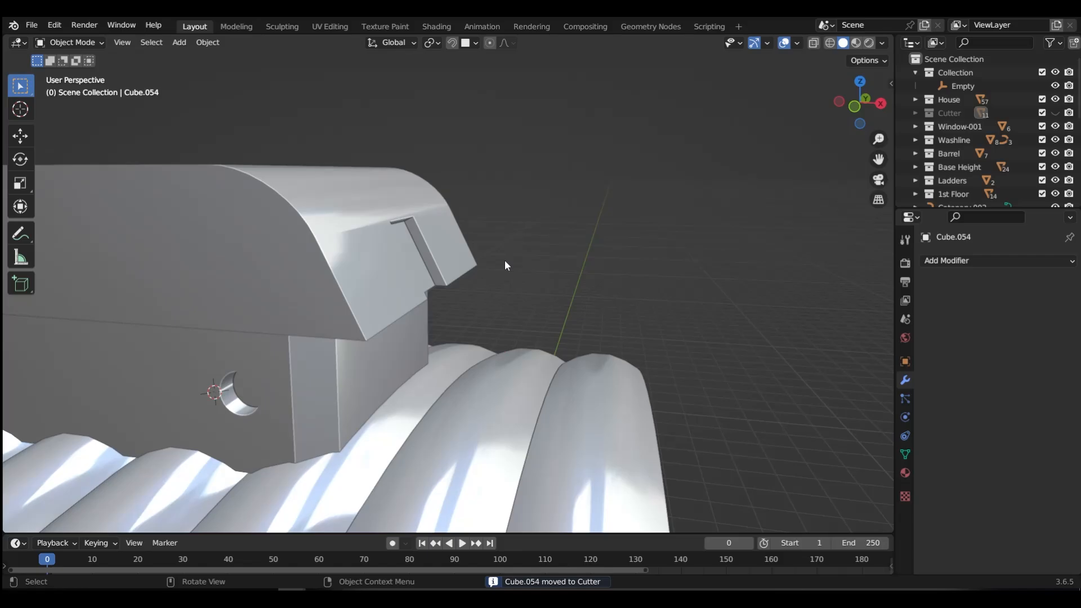
middle_click_drag(505, 266, 409, 275)
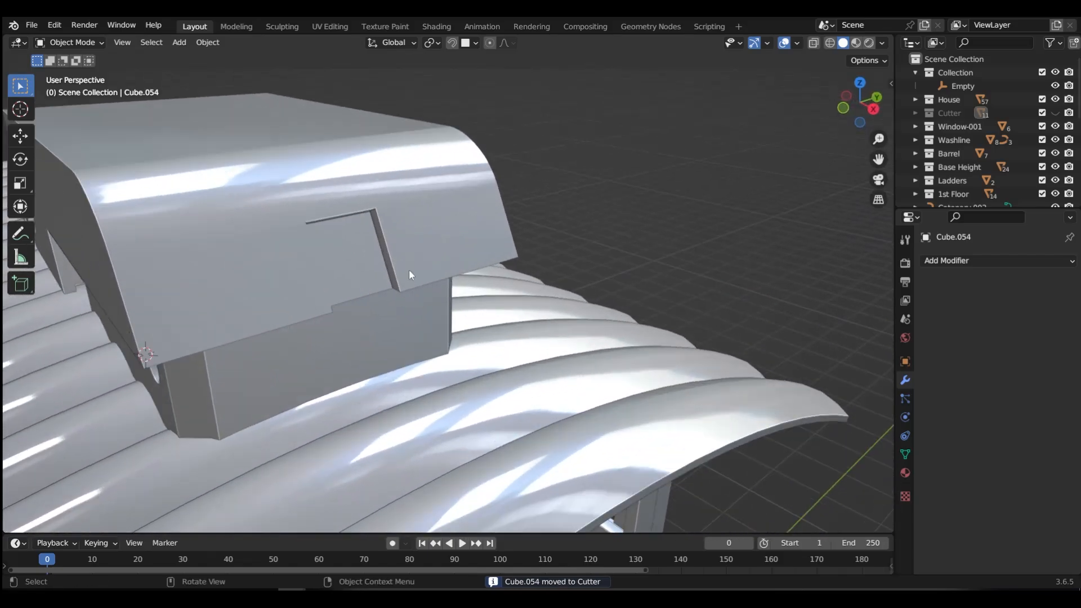
left_click(409, 269)
key("ctrl+a")
- Inset the inner face of the new notch by 1.358 cm and extrude it outward into a projecting block
middle_click_drag(445, 315, 634, 231)
key("Tab")
left_click(437, 263)
left_click(437, 262)
key("i")
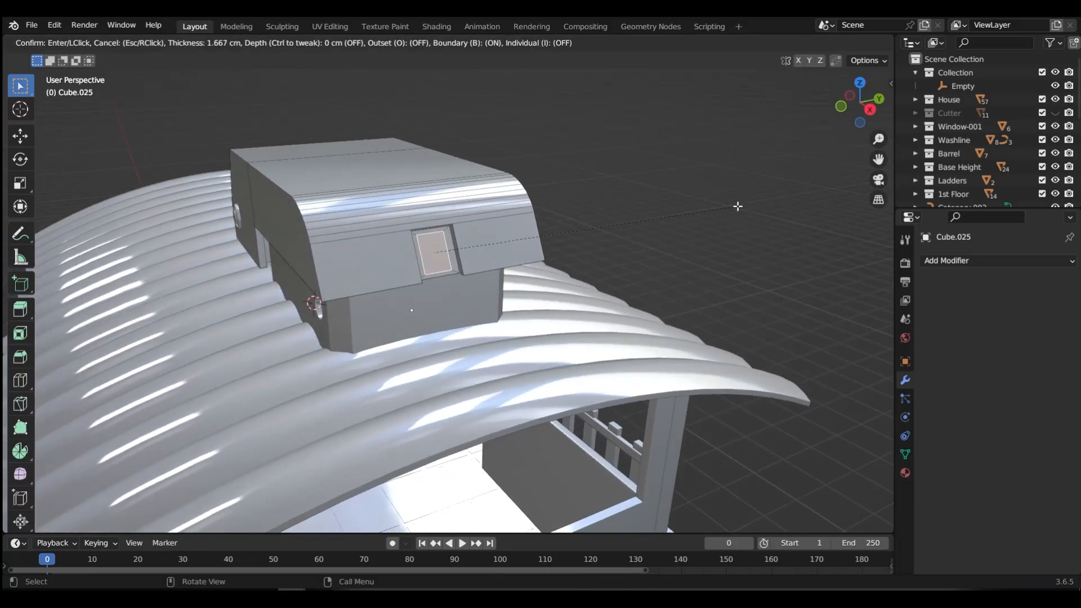
left_click(739, 207)
key("e")
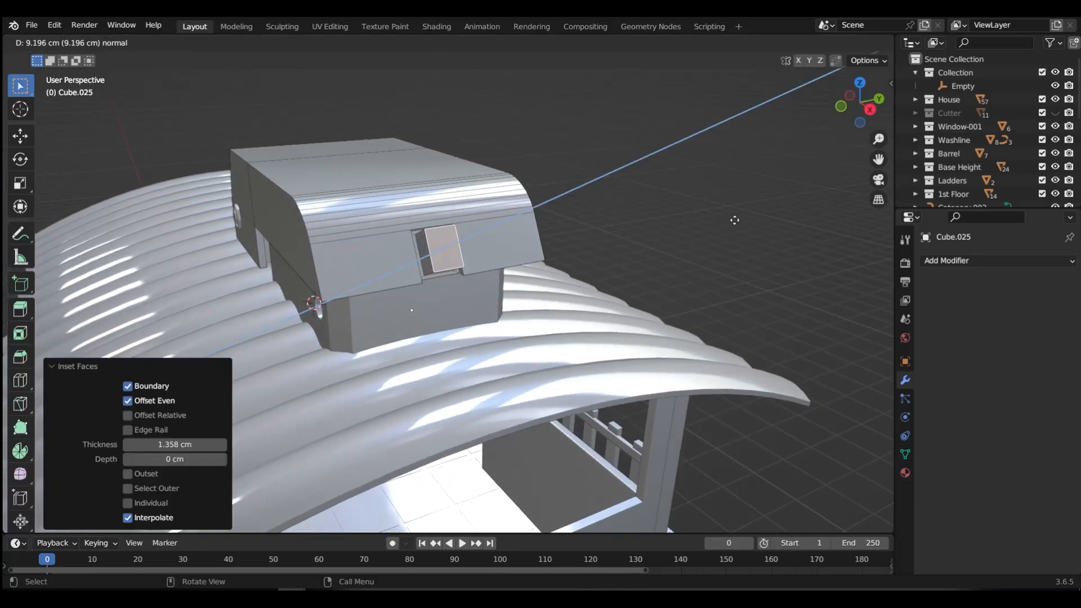
left_click(723, 226)
- Bevel the projecting block's two outer side edges by about 2 cm with one segment
key("Tab")
left_click(499, 339)
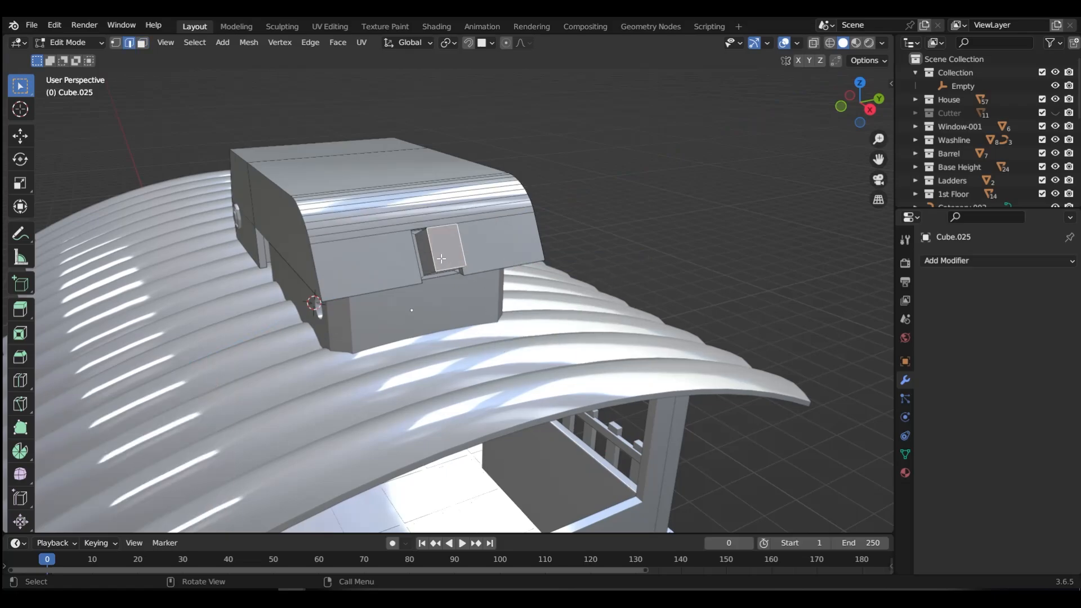
left_click(436, 258)
key("ctrl+b")
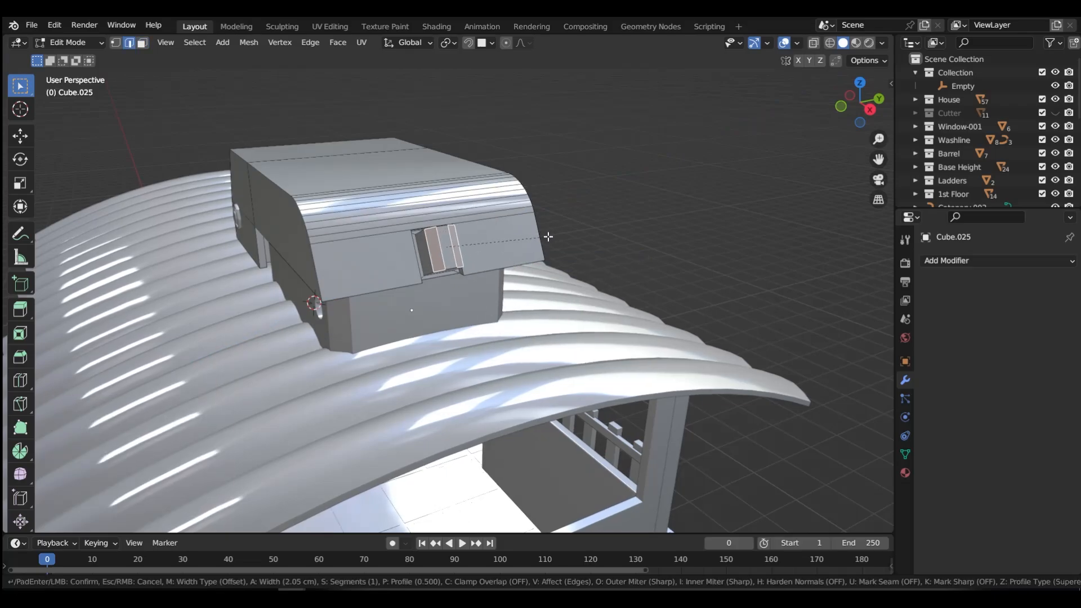
left_click(548, 236)
- Apply the cap's rotation and scale, and shade it smooth with Auto Smooth at 30°
key("Tab")
left_click(452, 234)
middle_click_drag(452, 234, 485, 252)
key("ctrl+a")
left_click(502, 256)
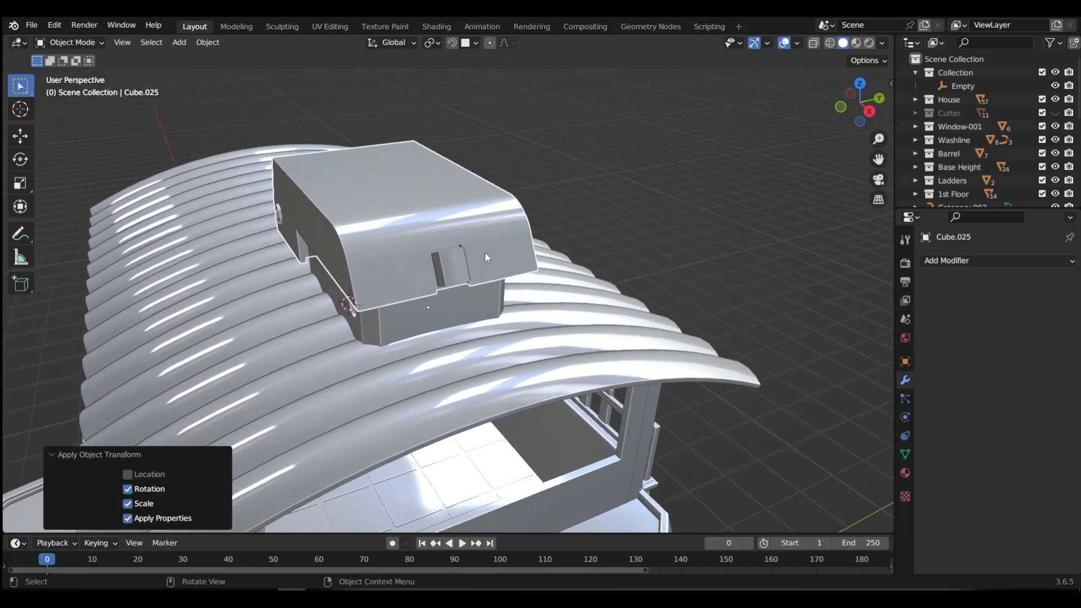
right_click(450, 272)
left_click(448, 269)
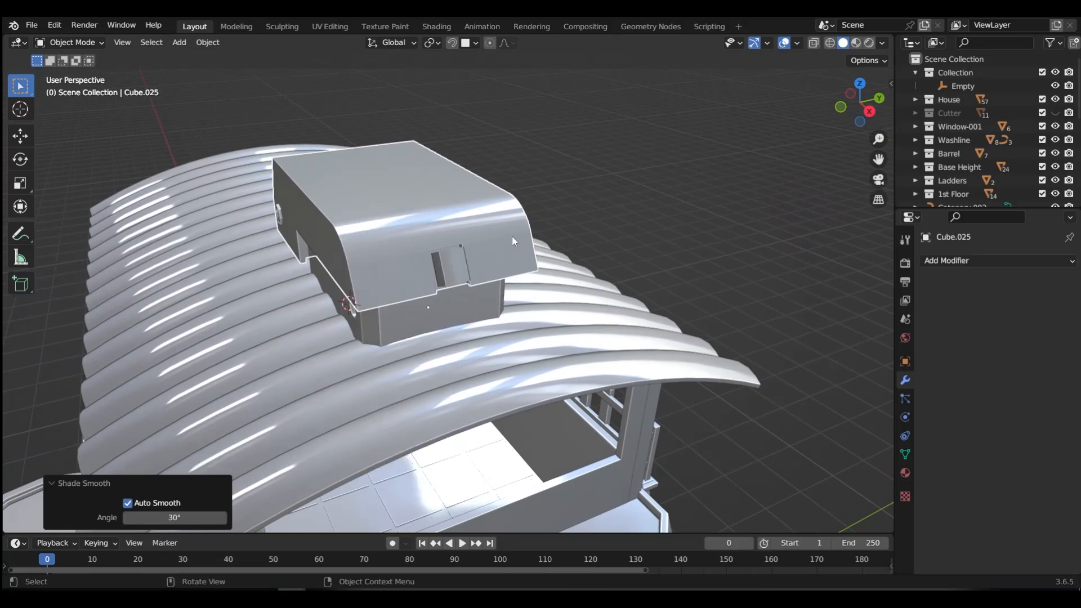
- Inset the projecting block's upper and lower faces by 1.479 cm and bridge them with LoopTools to hollow it through
key("Tab")
middle_click_drag(511, 235, 613, 255)
left_click(556, 245, "shift")
key("i")
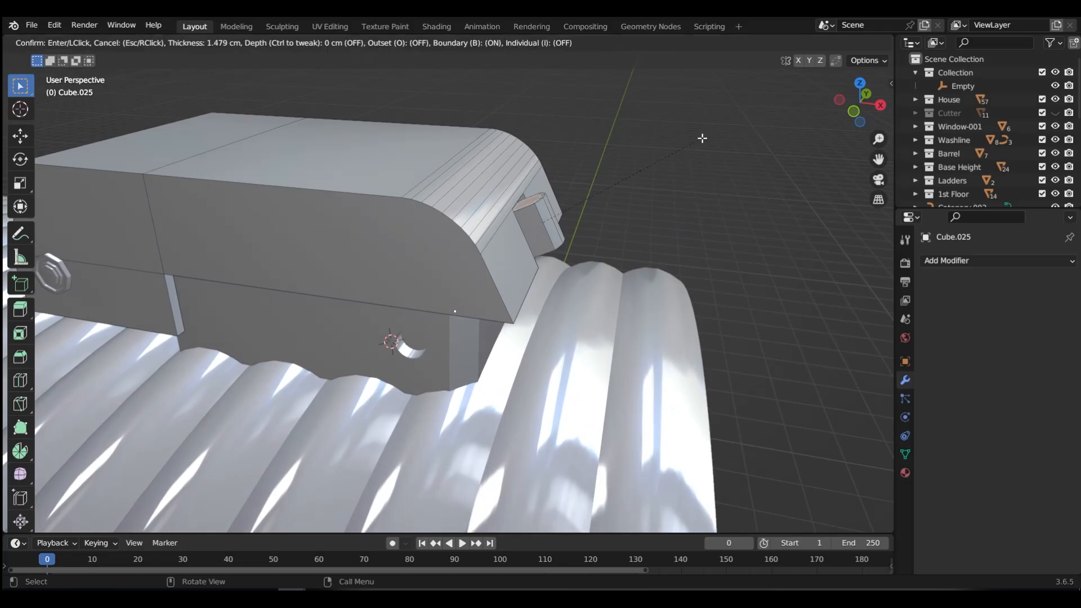
left_click(703, 138)
right_click(610, 188)
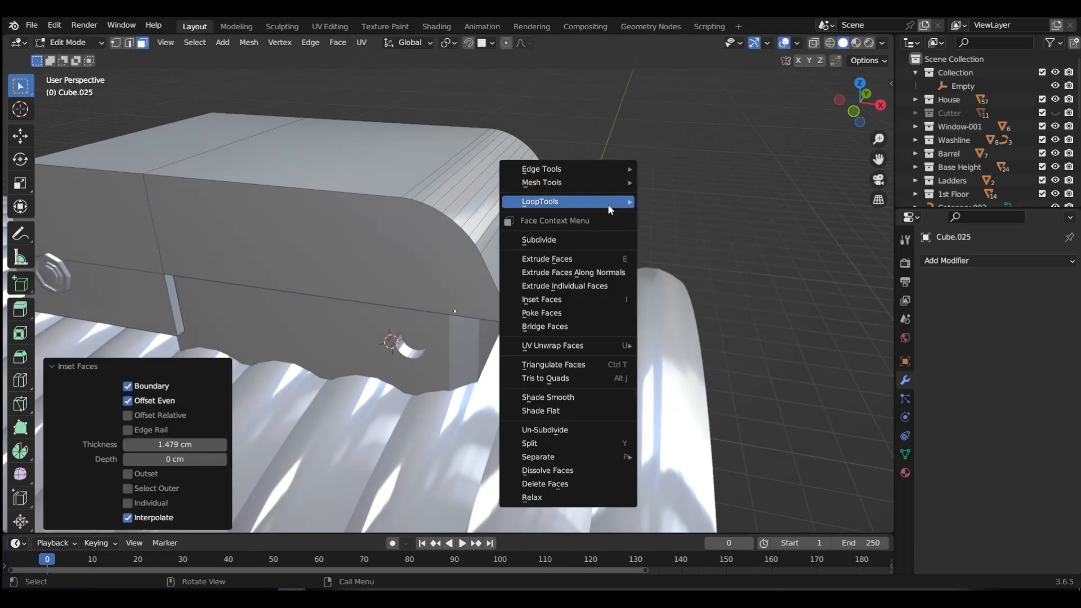
mouse_move(608, 204)
left_click(669, 204)
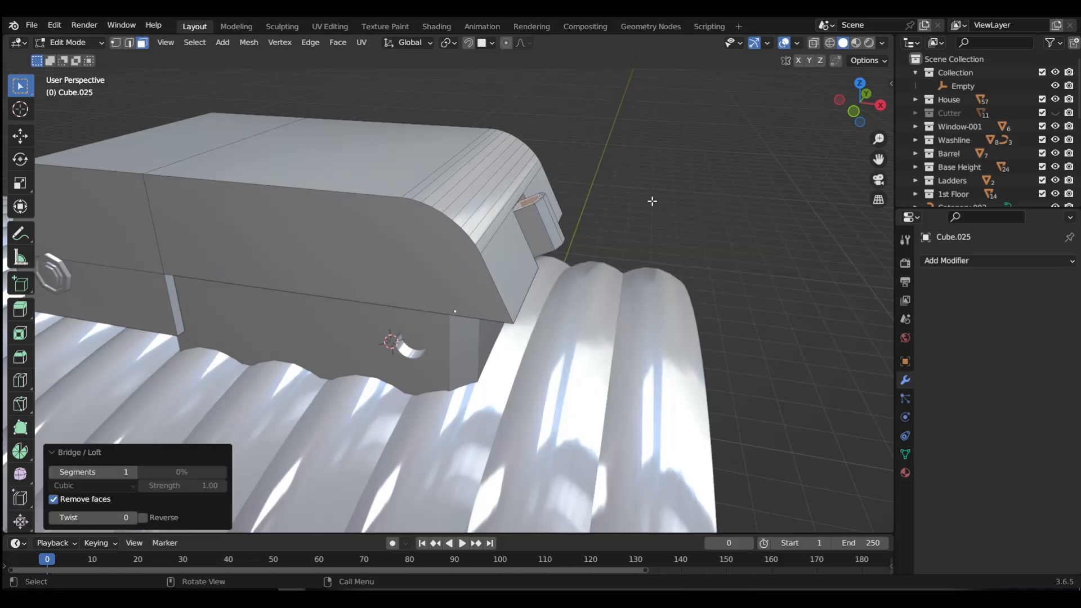
middle_click_drag(652, 201, 611, 226)
key("ctrl+Tab")
left_click(619, 155)
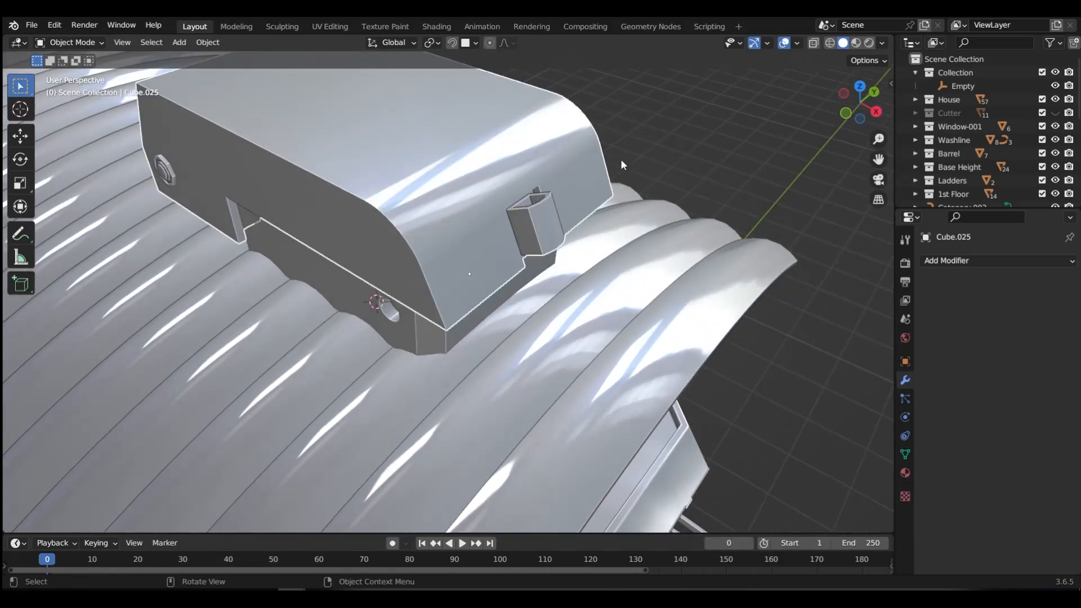
- Lengthen the cap by moving the edges of its straight-sloped end, opposite the rounded one, -18.965 cm along X
scroll(558, 194, "down", 3)
middle_click_drag(515, 215, 515, 174)
key("Tab")
scroll(514, 174, "up", 2)
middle_click_drag(287, 237, 327, 257)
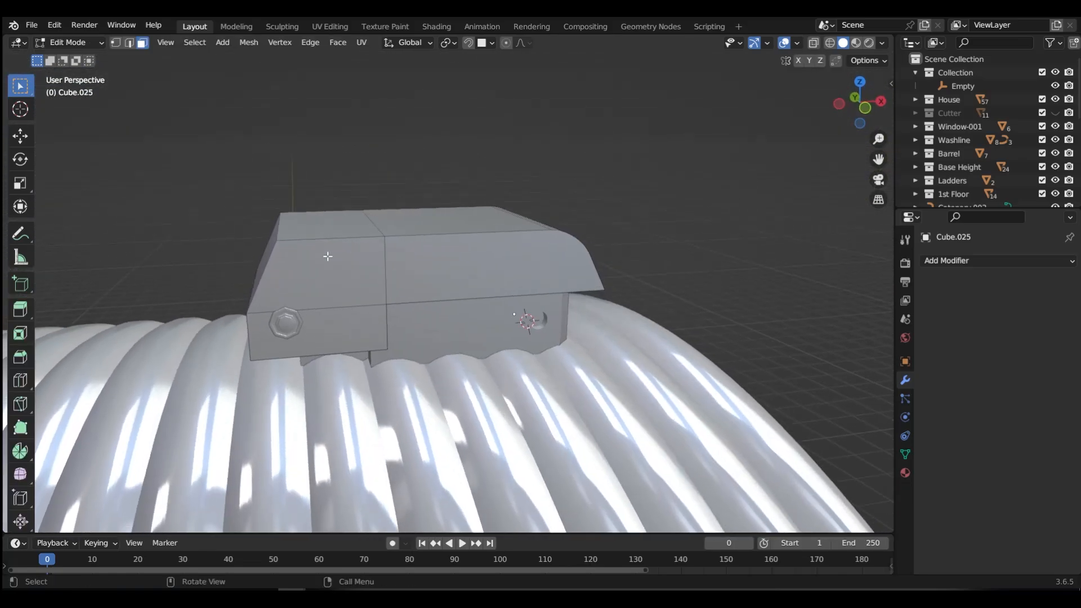
key("ctrl+Tab")
left_click(332, 333)
left_click(249, 315, "shift")
middle_click_drag(261, 336, 306, 343)
left_click(257, 340, "shift")
key("g")
key("x")
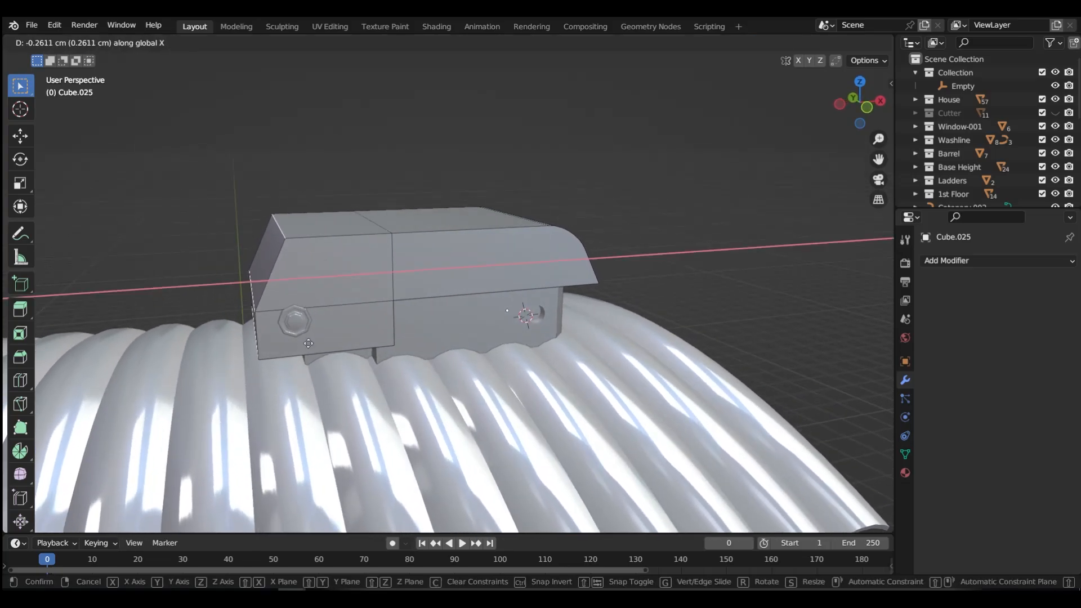
left_click(271, 344)
- Add one loop cut across the cap's lengthened end section, slid to a factor of -0.124
key("ctrl+Tab")
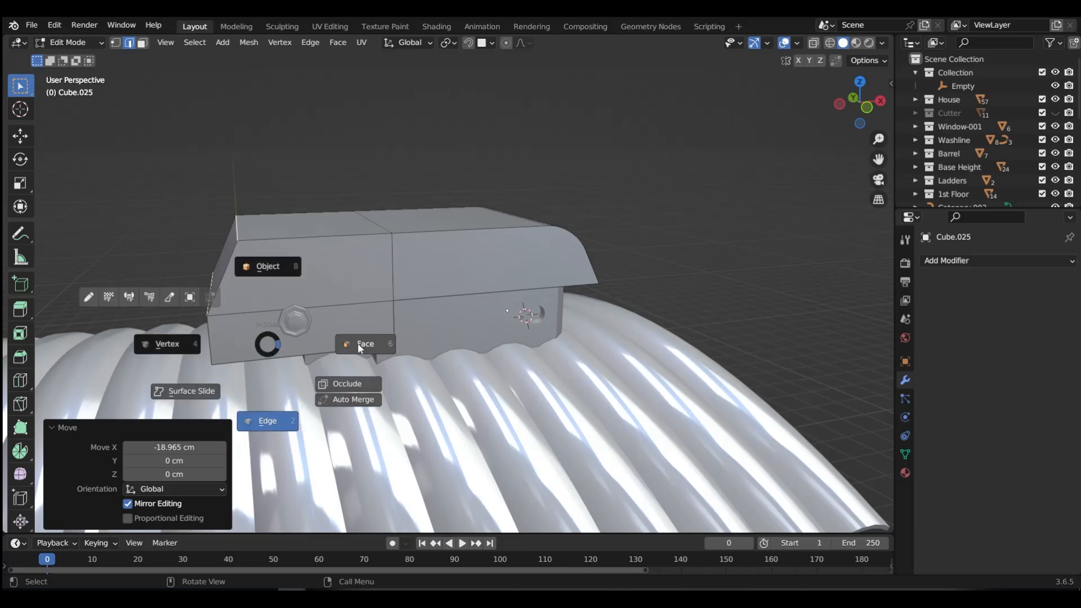
left_click(358, 344)
key("ctrl+r")
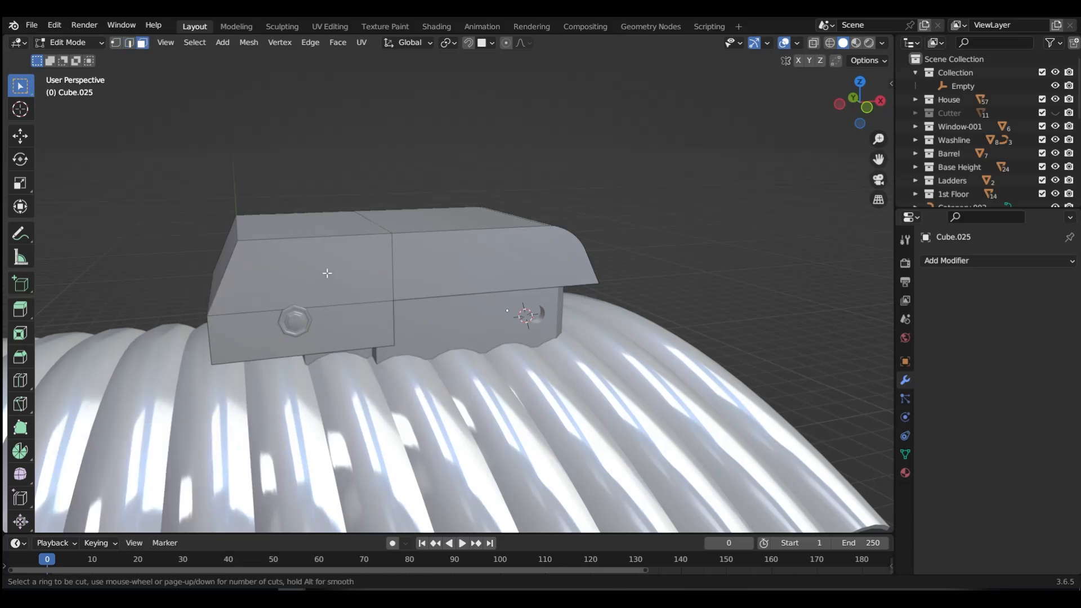
left_click(320, 239)
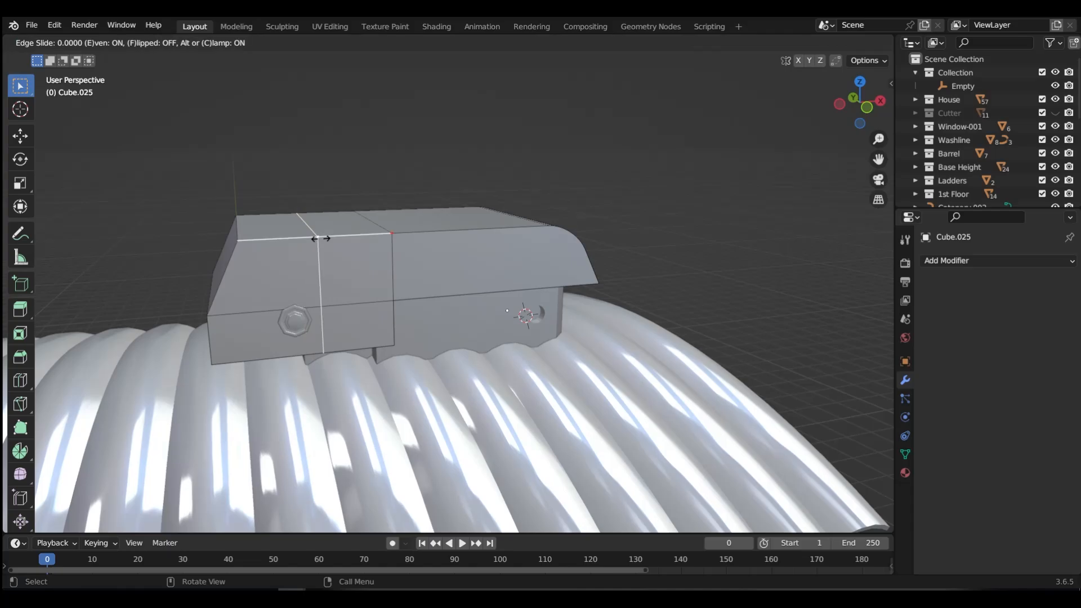
left_click(311, 240)
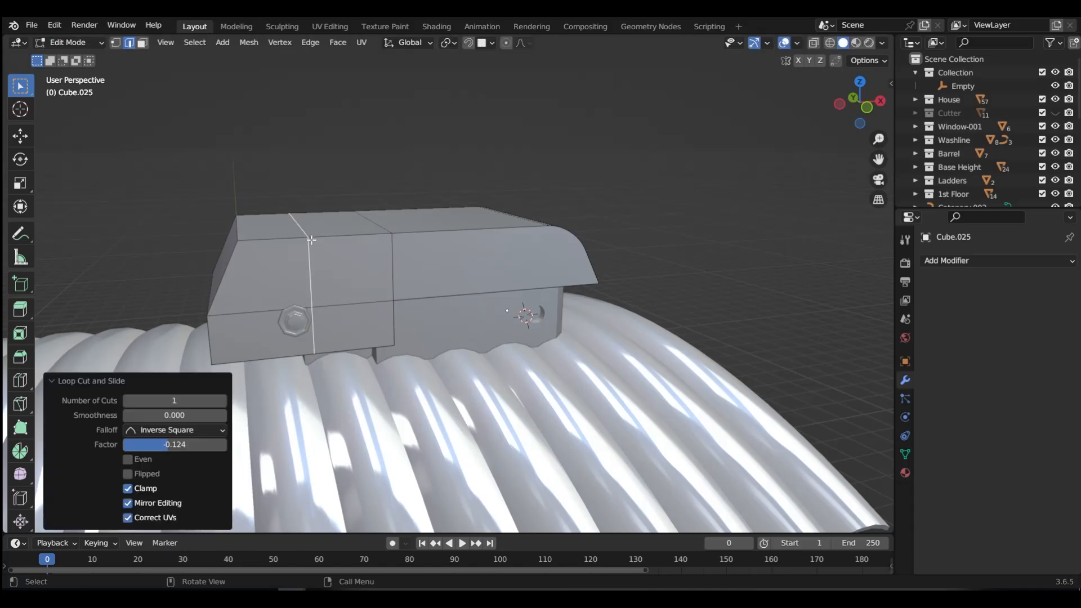
- Inset the cap's upper face between the two cross edges by 3.133 cm and extrude it about 3.9 cm down into a recess
middle_click_drag(354, 262, 321, 303)
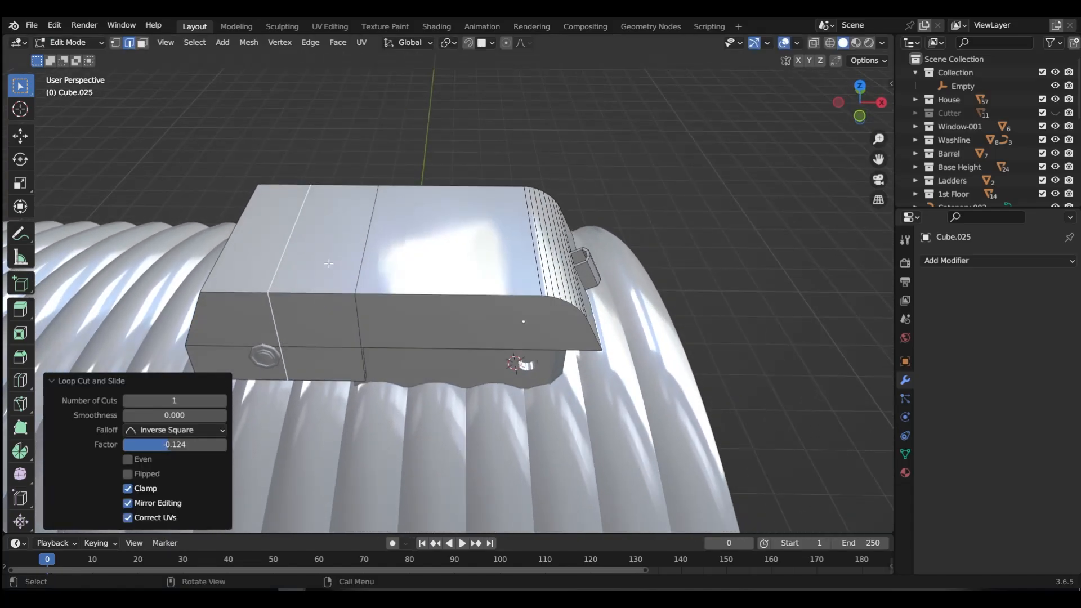
key("Tab")
left_click(408, 265)
left_click(342, 242)
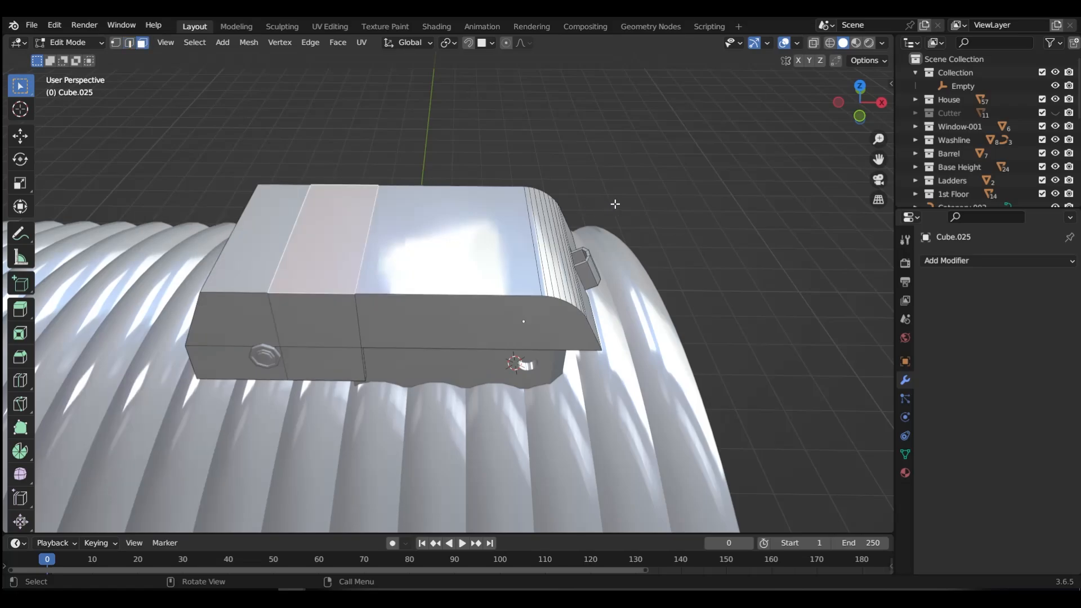
key("i")
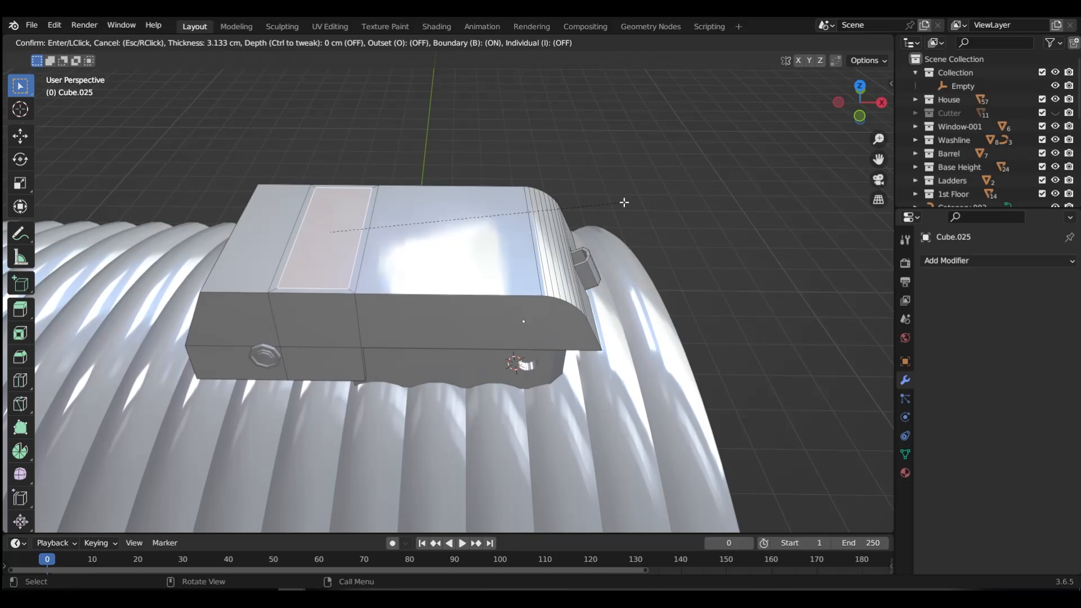
left_click(623, 203)
key("e")
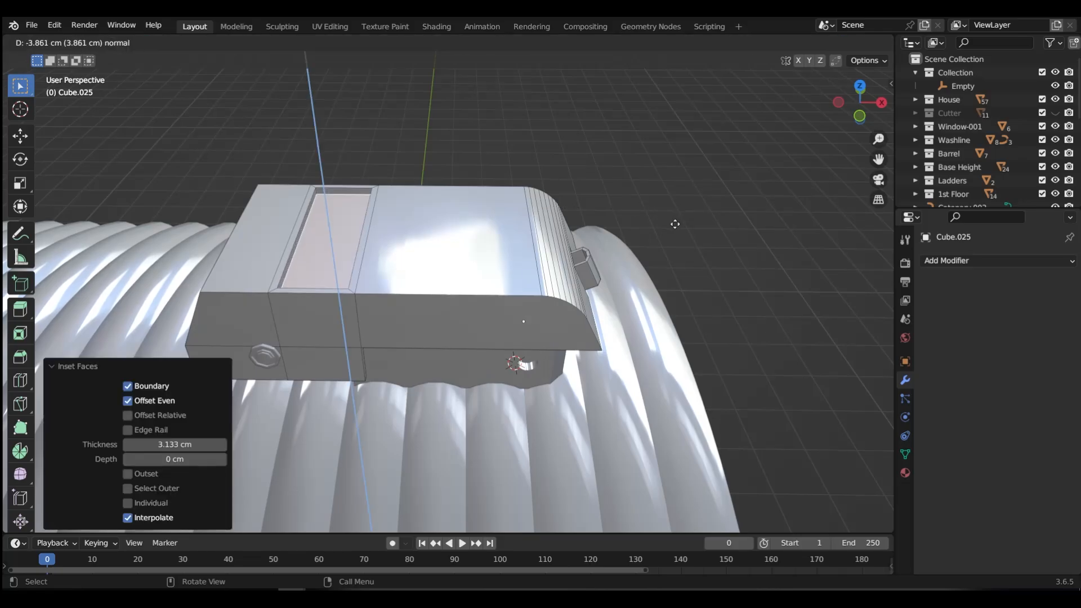
left_click(523, 243)
key("ctrl+Tab")
left_click(400, 208)
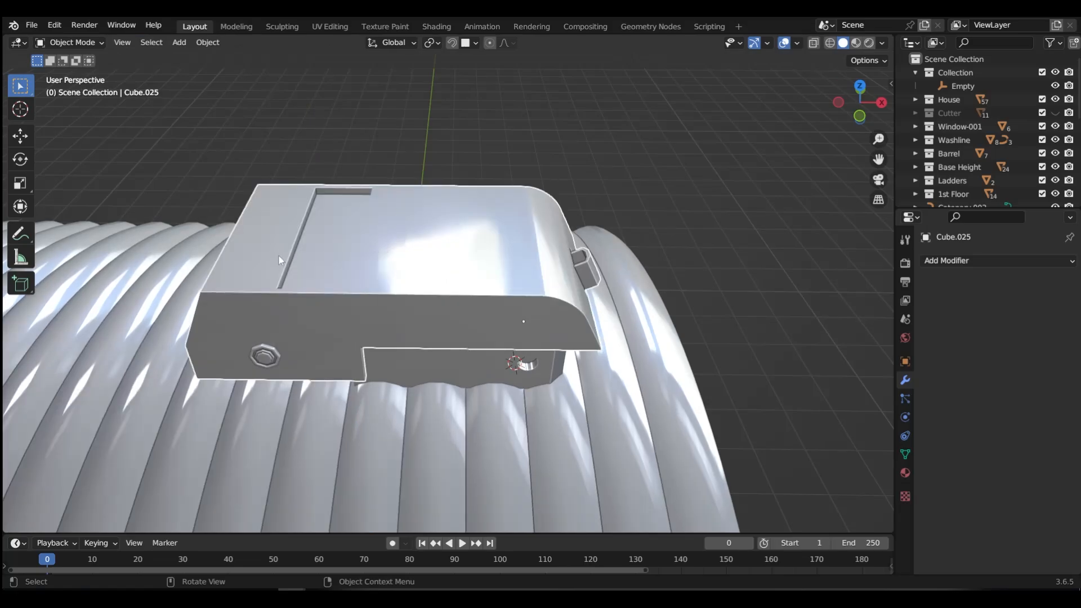
- Add a cylinder on the recess floor, scaled by -0.080 overall and then by 0.507 in X and Y
right_click(330, 241, "shift")
key("shift+a")
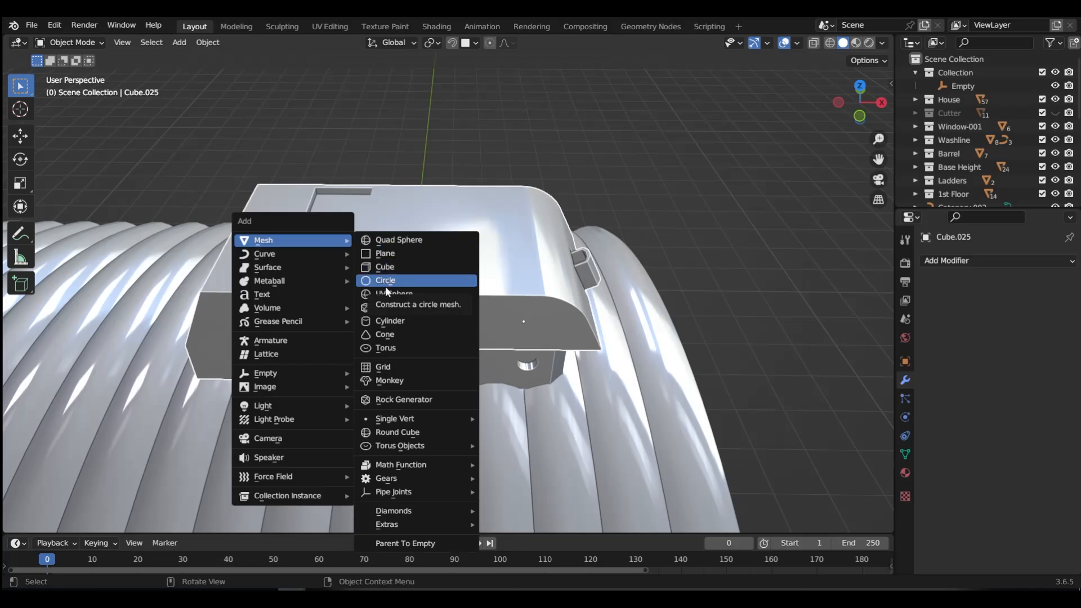
left_click(389, 321)
key("s")
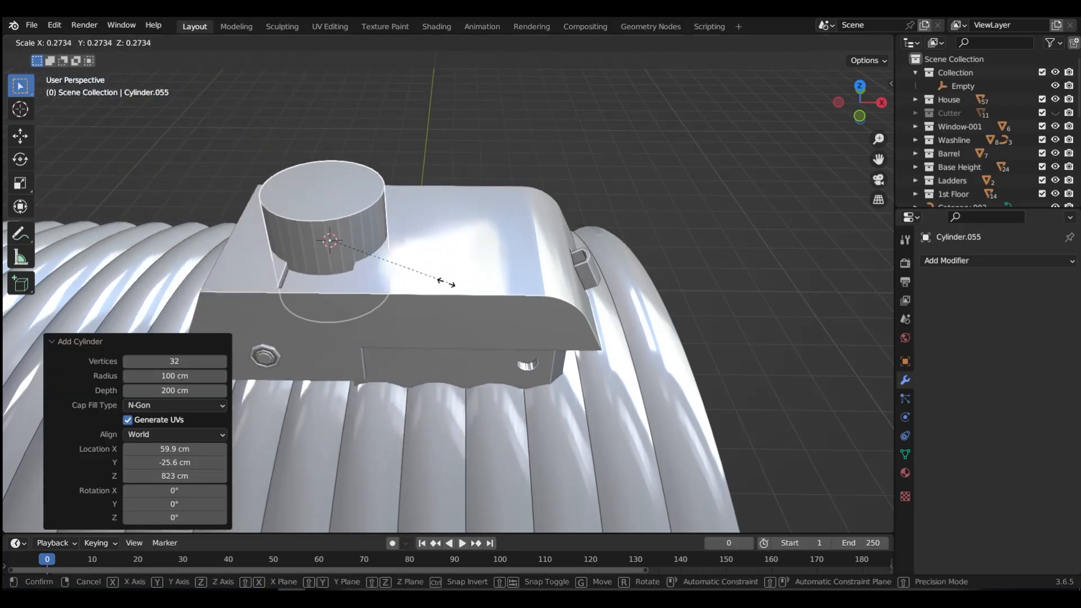
left_click(324, 279)
key("s")
key("shift+z")
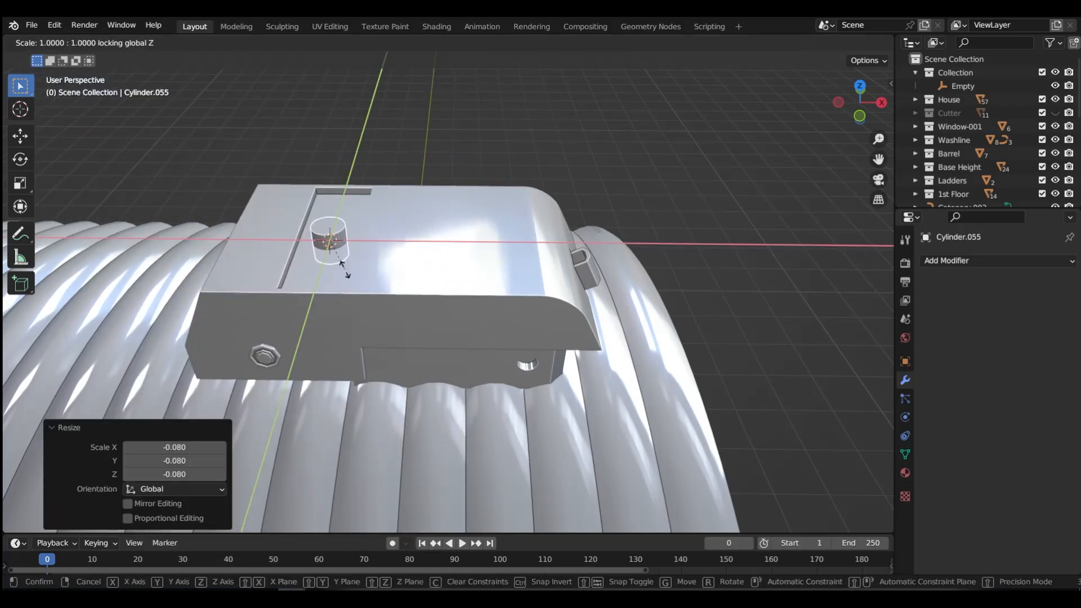
left_click(331, 251)
- Raise the cylinder 2.523 cm along Z and shade it smooth with Auto Smooth at 30°
middle_click_drag(331, 252, 349, 236)
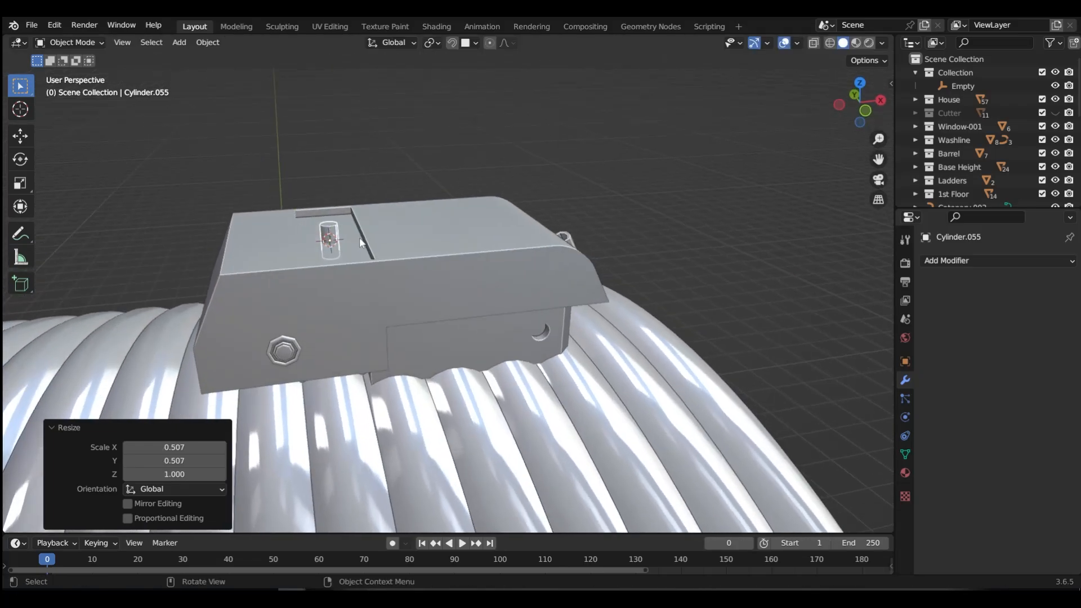
key("g")
key("z")
left_click(357, 235)
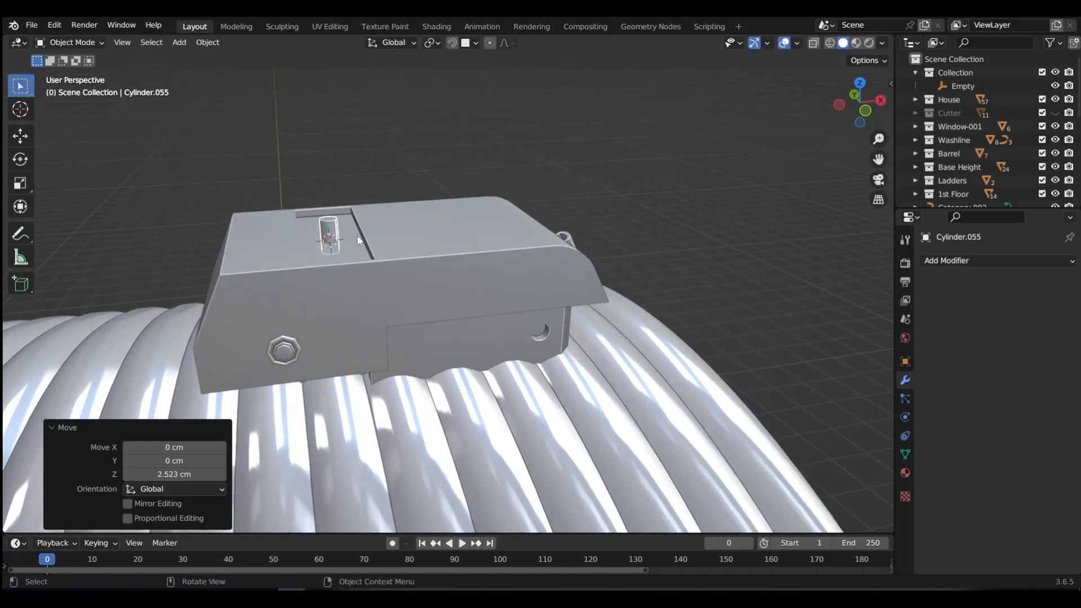
scroll(336, 255, "up", 6)
right_click(327, 192)
left_click(362, 184)
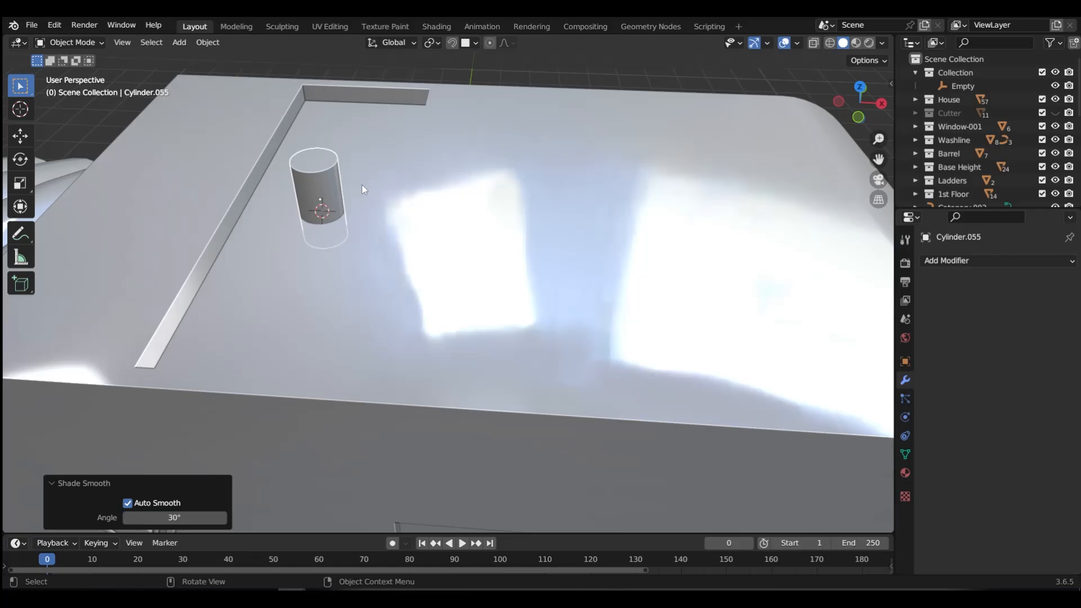
- Cut the cylinder out of the cap with a Boolean difference, file it in the Cutter collection, and apply the modifier
left_click(361, 185, "shift")
key("ctrl+KP_Subtract")
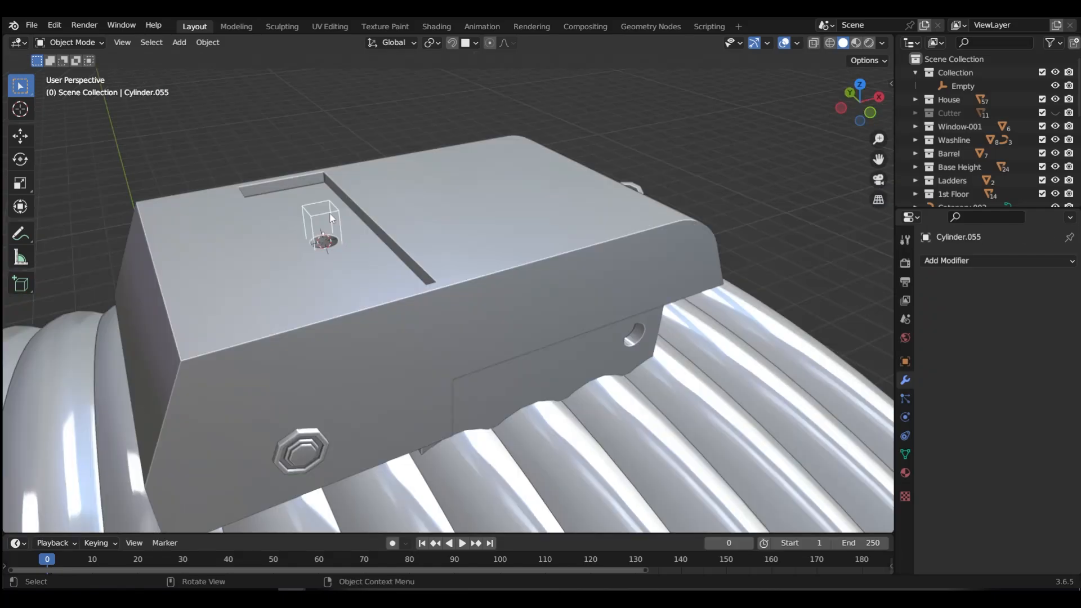
key("m")
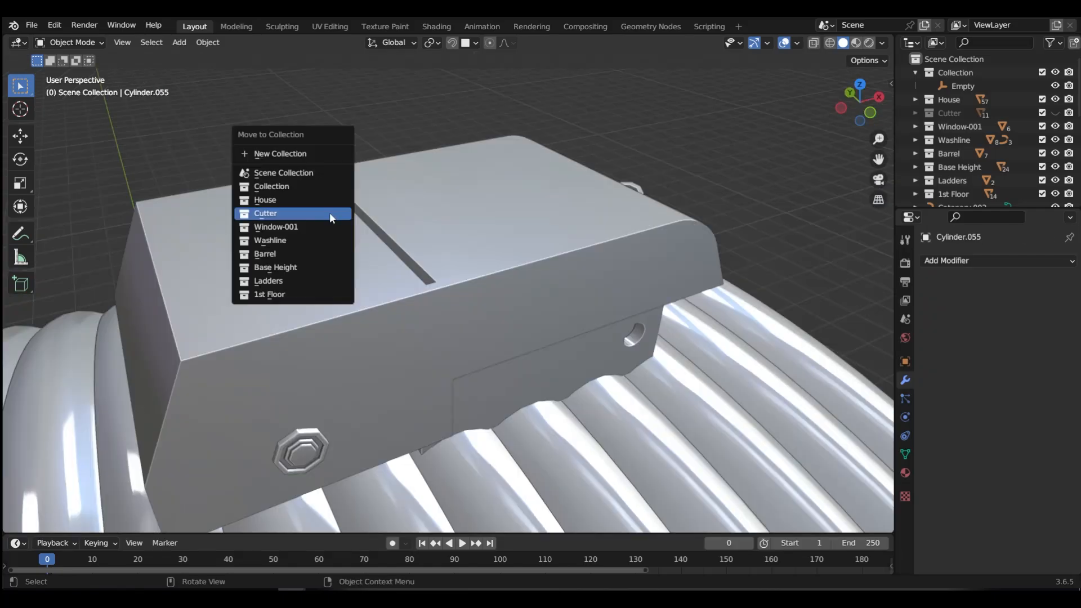
left_click(331, 217)
left_click(356, 263)
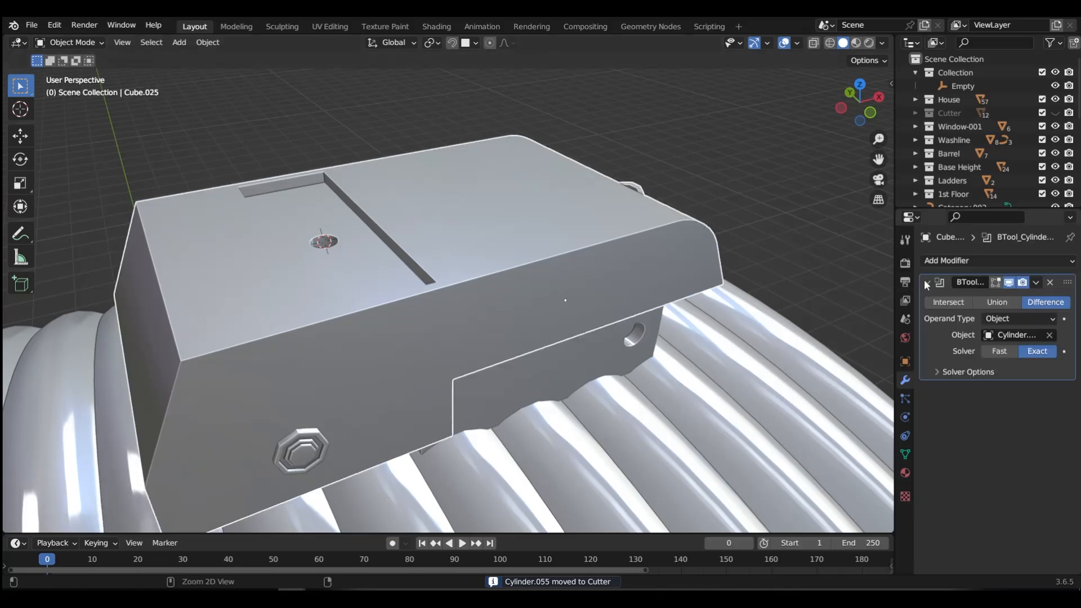
key("ctrl+a")
- Add a plane on the cap beside the recess, scale it by 0.063, shrink it slightly more, and apply its scale
right_click(292, 181, "shift")
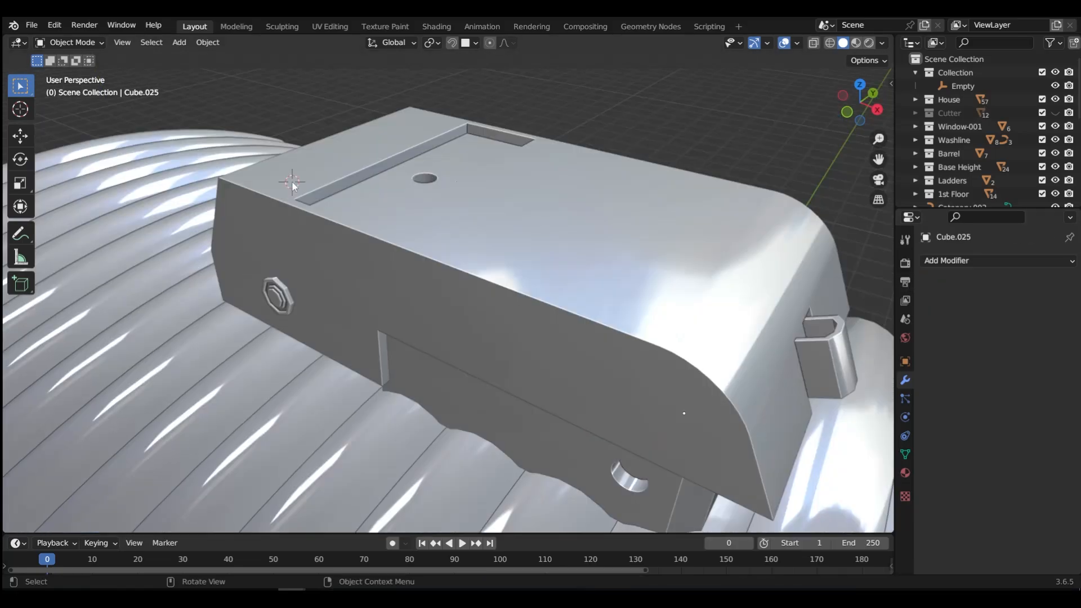
key("shift+a")
left_click(537, 177)
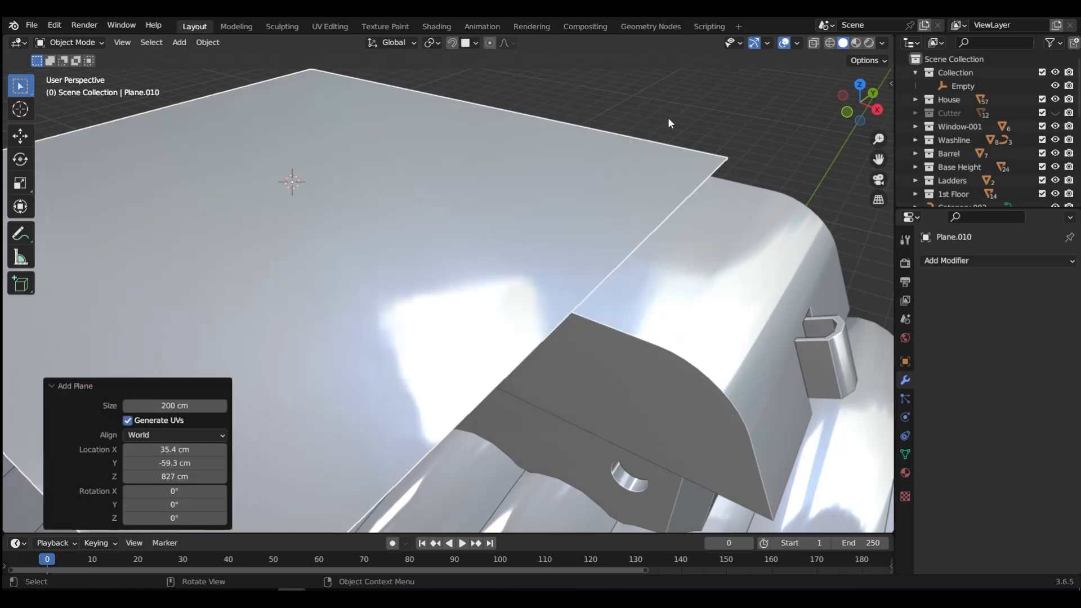
key("s")
key("Return")
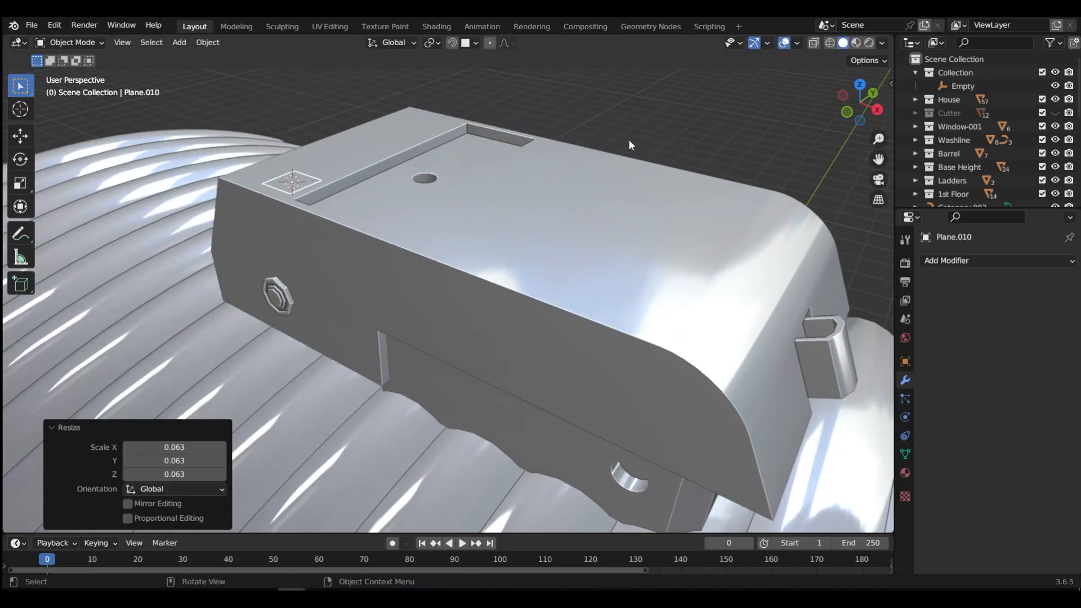
key("s")
left_click(515, 151)
key("ctrl+a")
left_click(218, 242)
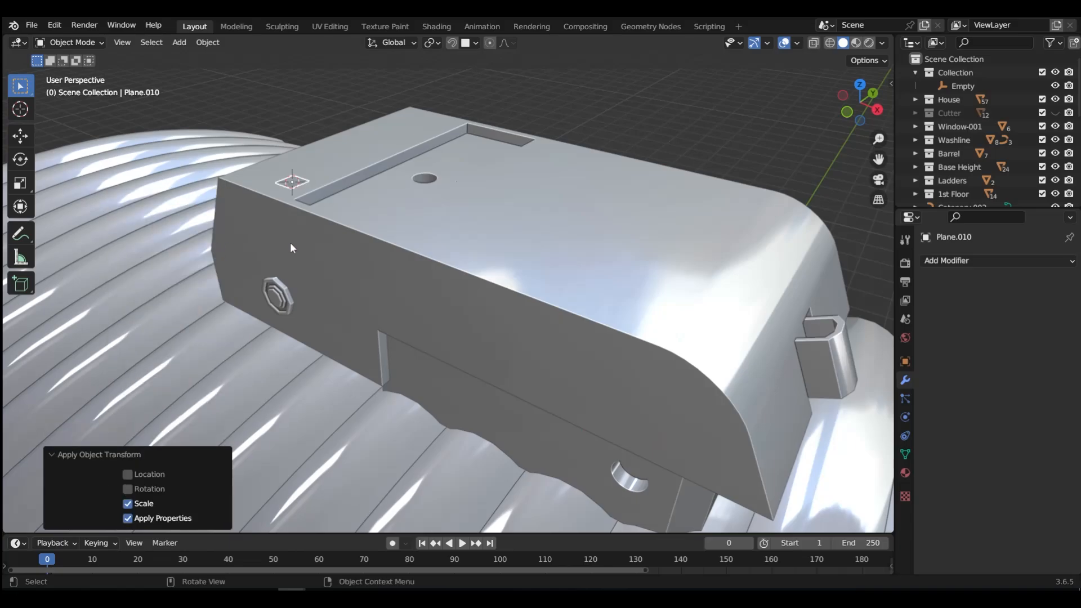
- Extrude the small plane 17.703 cm upward and raise its top face another 18.186 cm along Z to form a post
key("ctrl+Tab")
left_click(389, 237)
key("e")
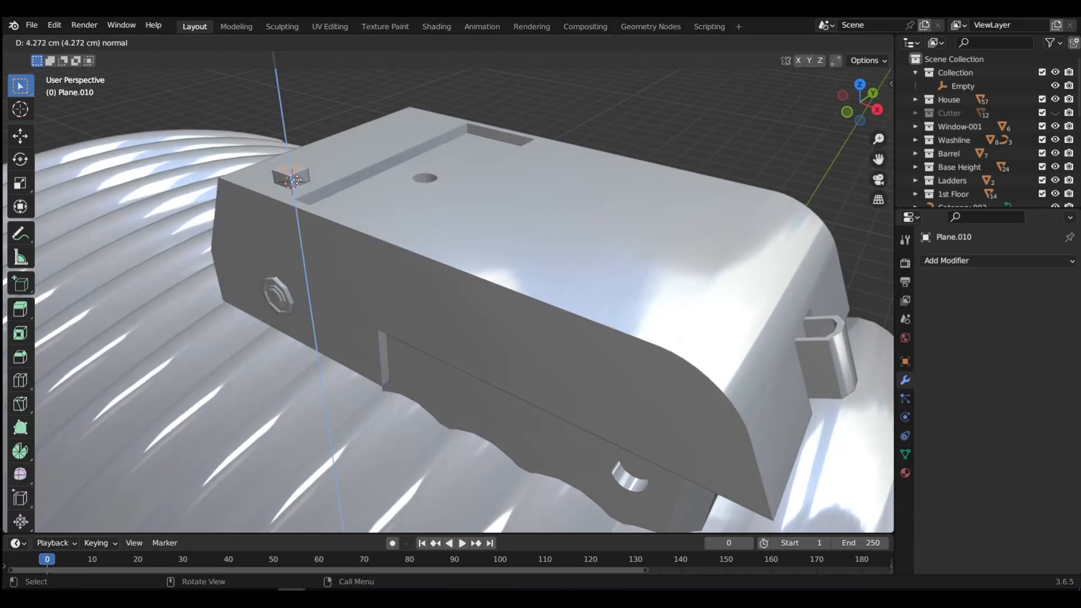
left_click(296, 142)
key("grave")
left_click(218, 96)
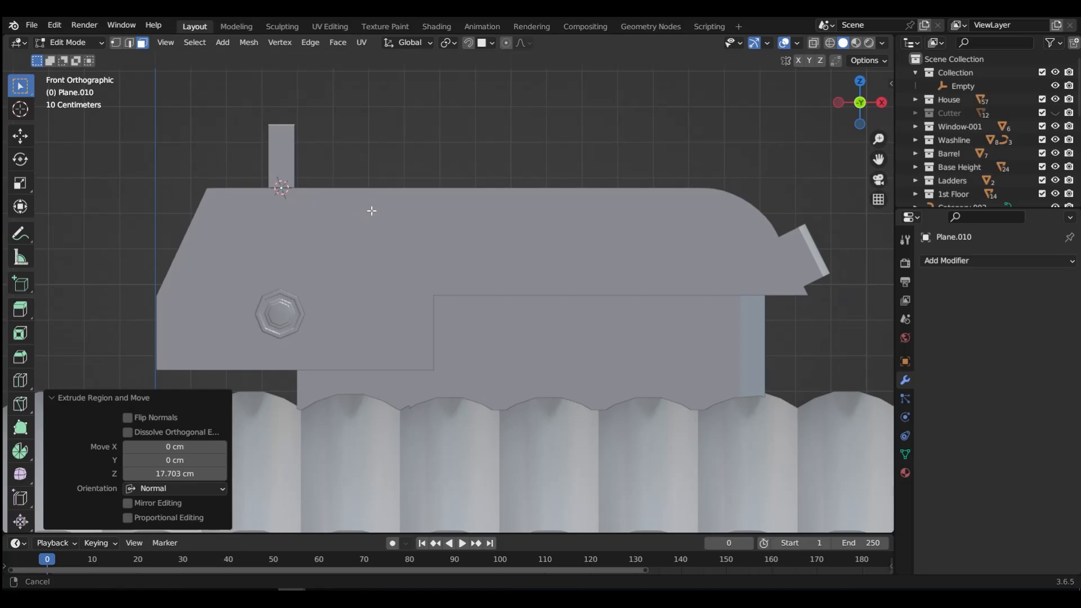
middle_click_drag(362, 210, 406, 328, "shift")
key("g")
key("z")
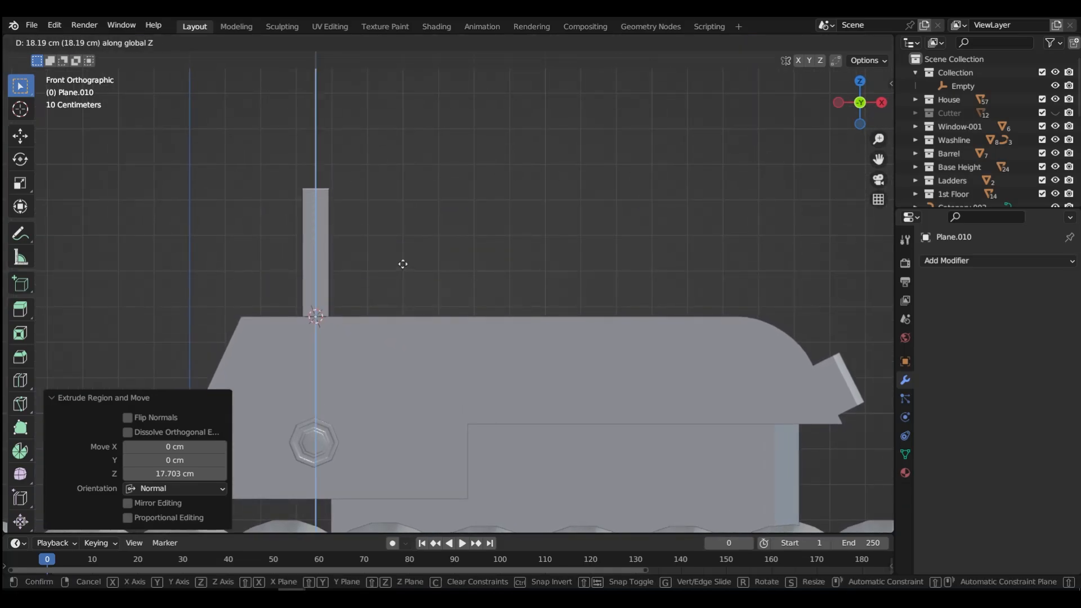
left_click(403, 264)
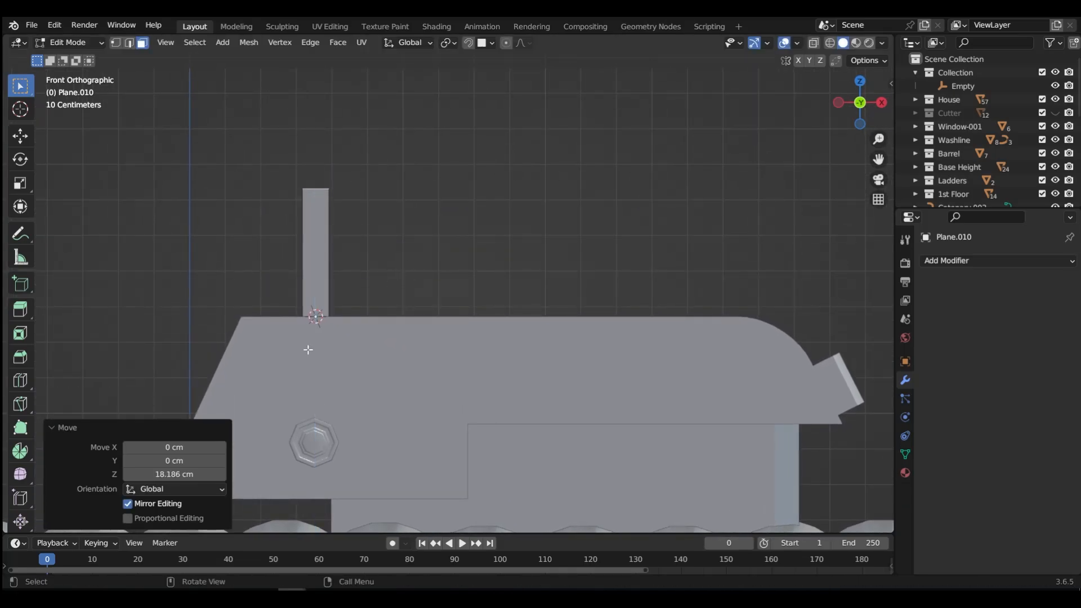
- Spin the post's top face -90° around the Y axis to bend it into an arch
left_click(20, 451)
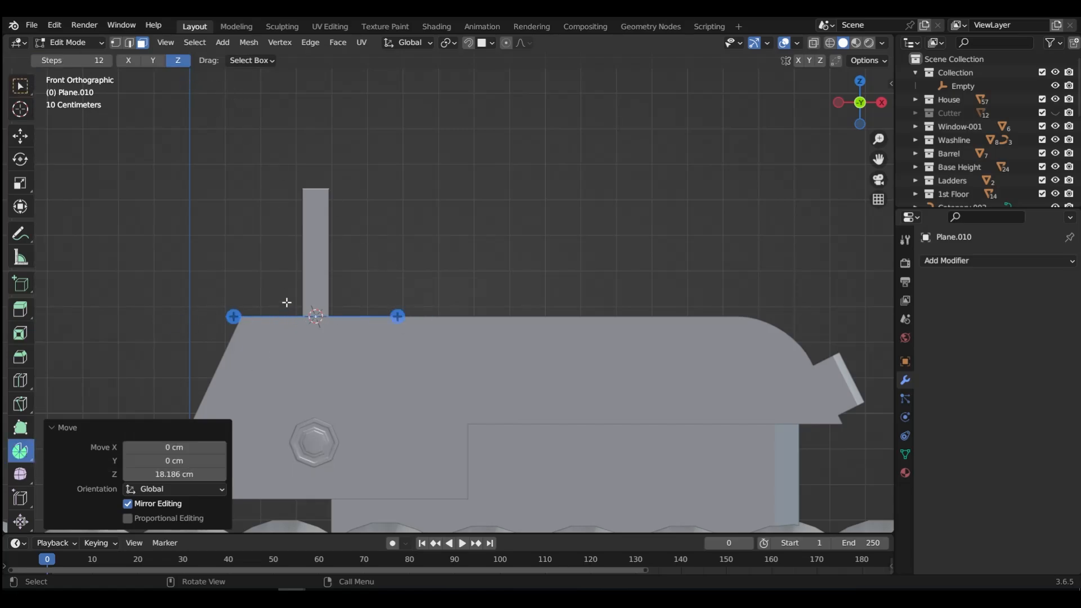
left_click(155, 61)
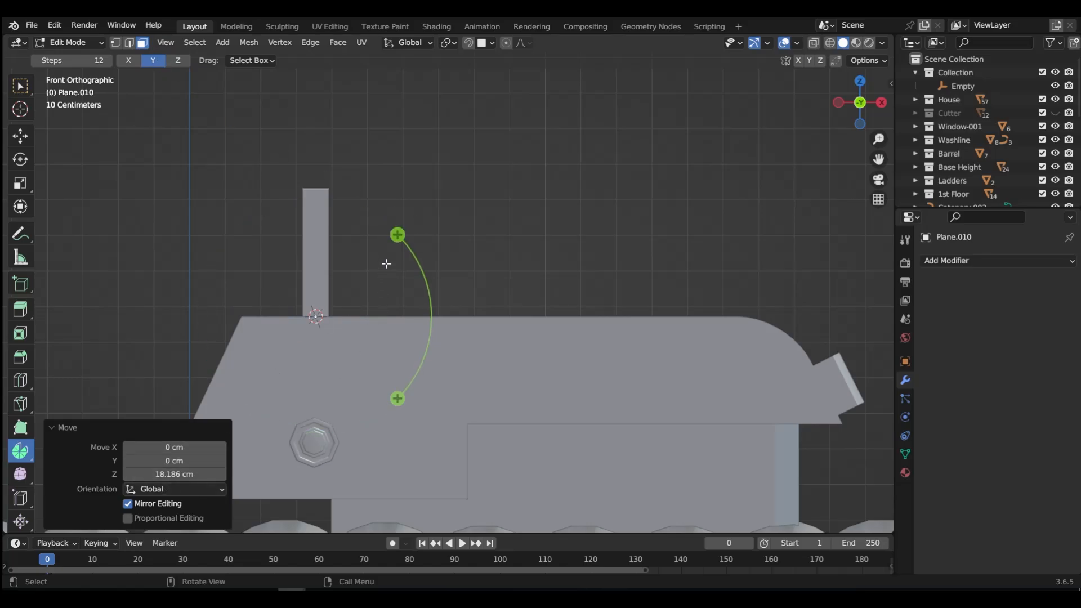
left_click_drag(398, 235, 442, 290)
left_click_drag(156, 476, 188, 449)
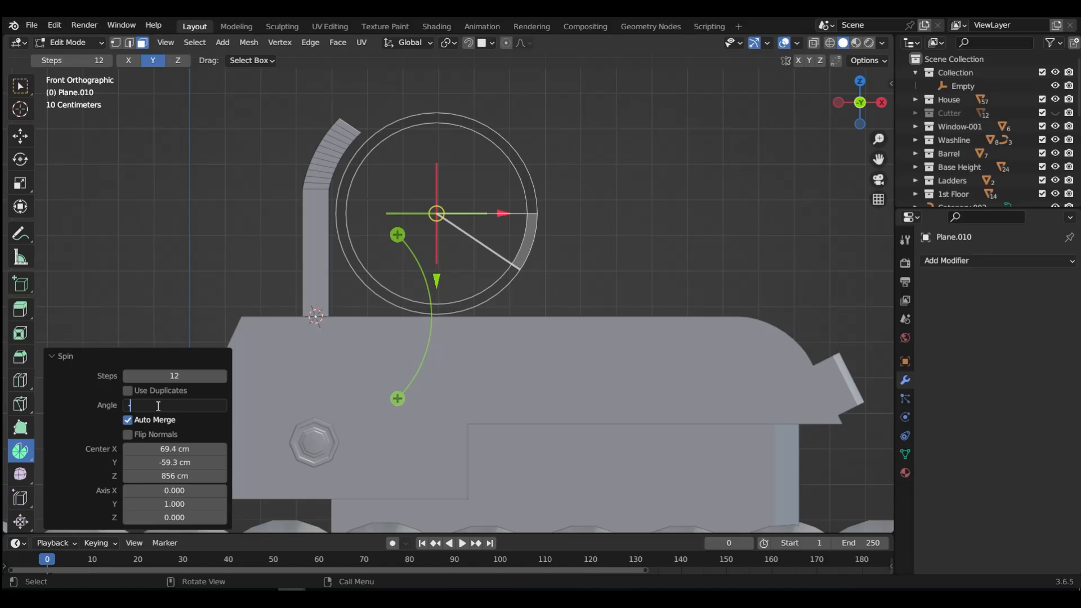
key("Return")
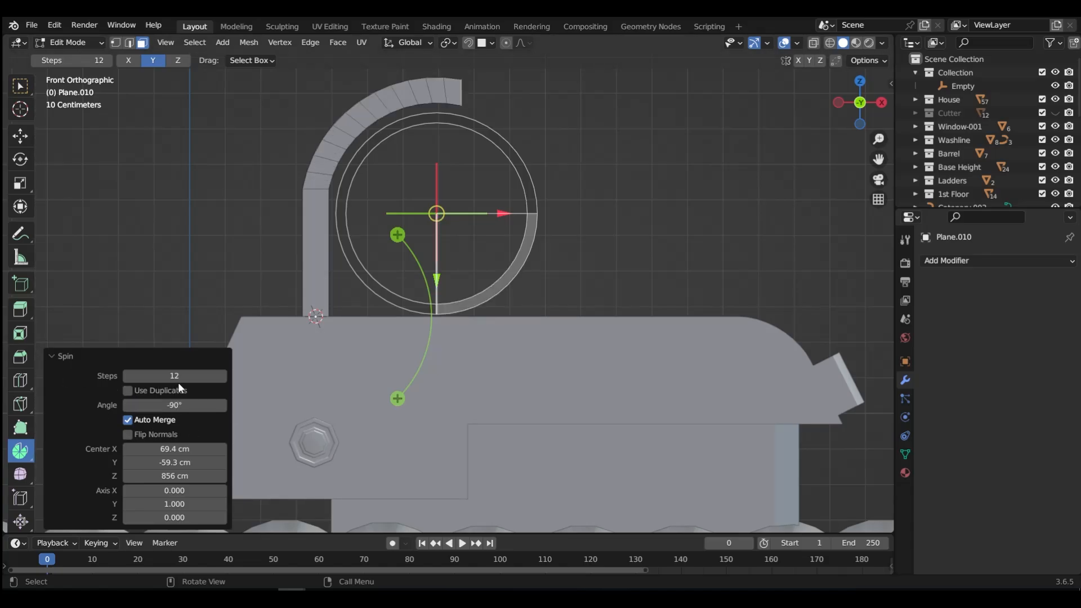
- Set the spin to 14 steps with its centre at X 51.4 cm and Z 863 cm
left_click(221, 376)
left_click(221, 376)
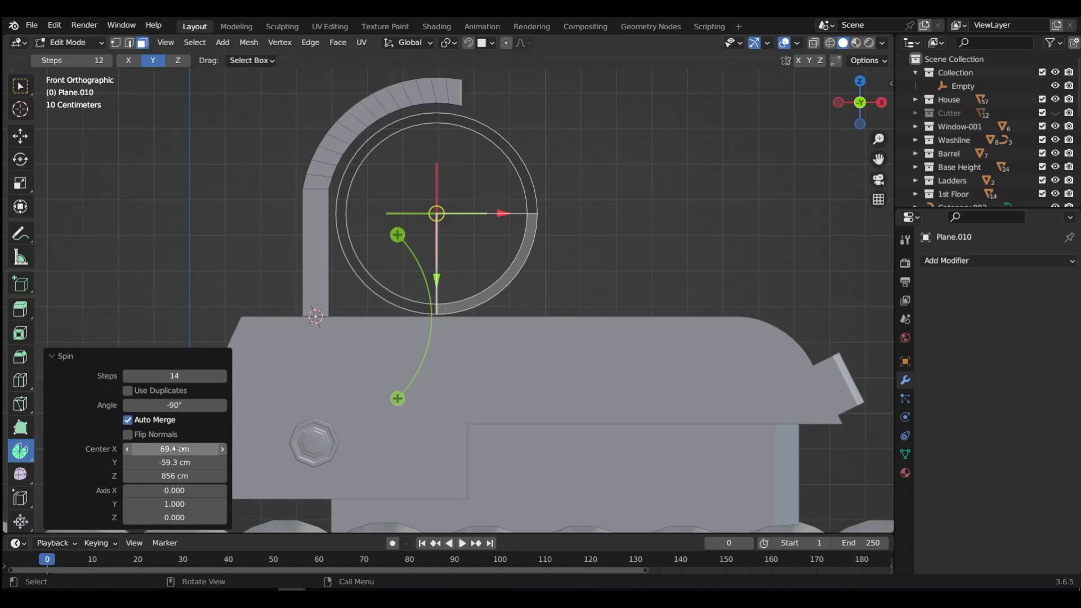
left_click_drag(179, 449, 187, 476)
scroll(315, 246, "up", 4)
middle_click_drag(319, 247, 319, 393, "shift")
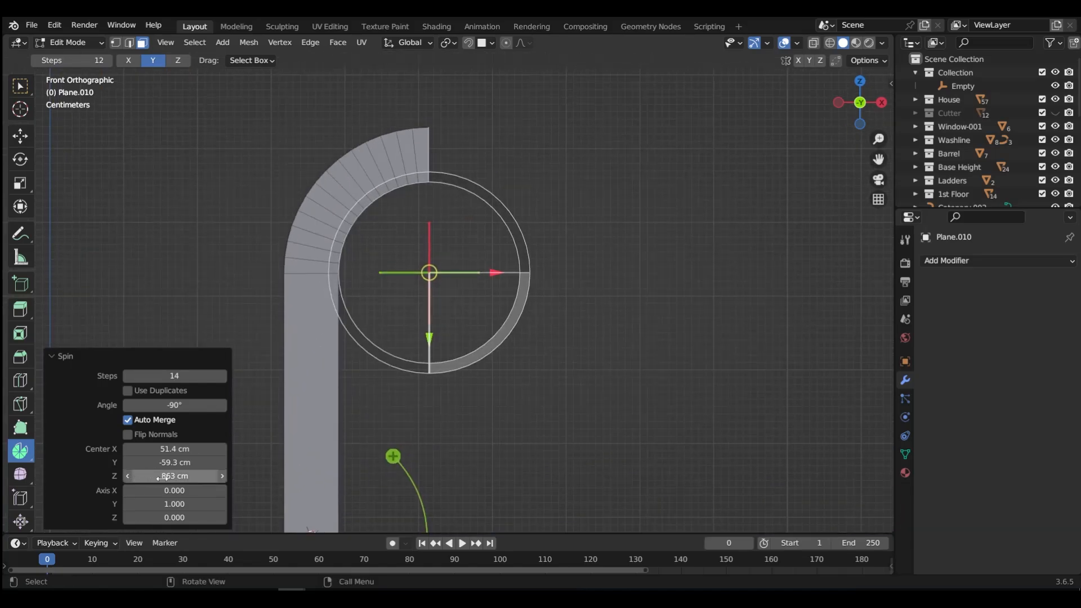
left_click_drag(161, 478, 161, 478)
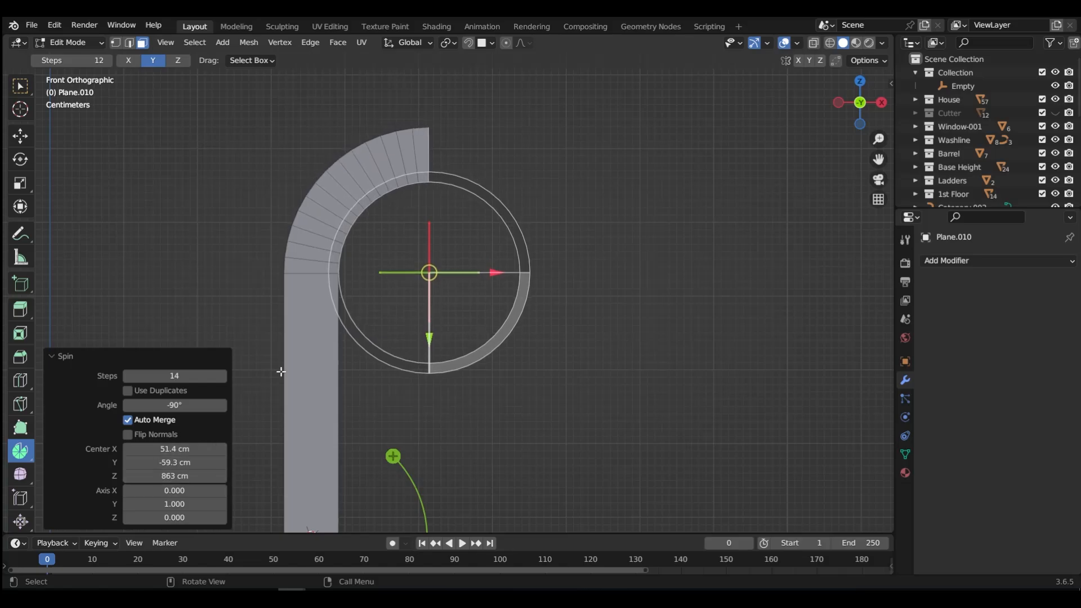
- Duplicate the whole bent post in place and mirror the copy along the global X axis
scroll(357, 349, "down", 5)
middle_click_drag(374, 350, 361, 383)
scroll(387, 362, "up", 3)
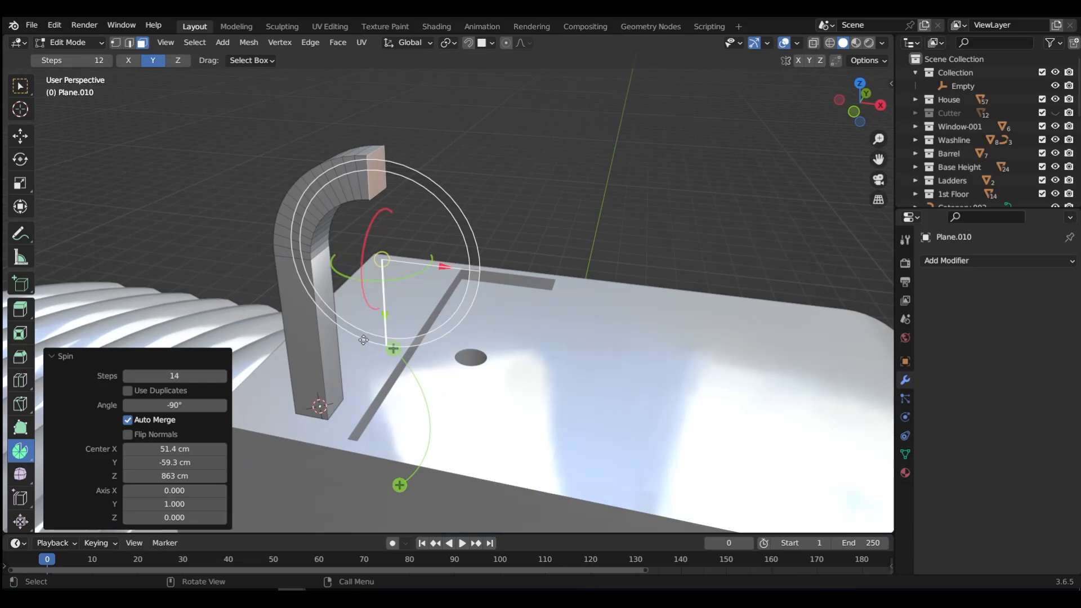
key("w")
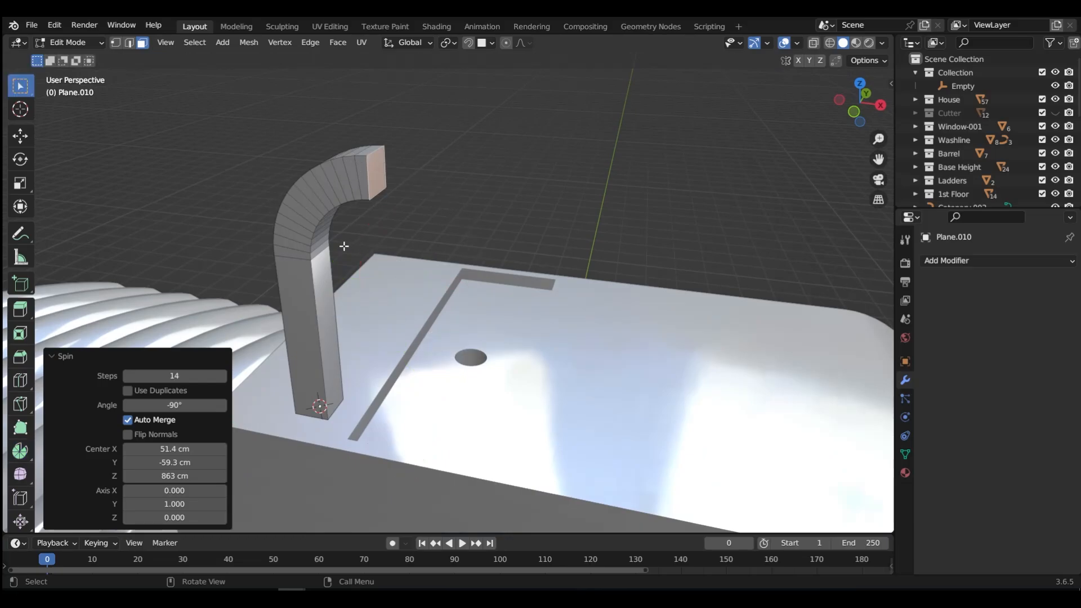
key("a")
key("g")
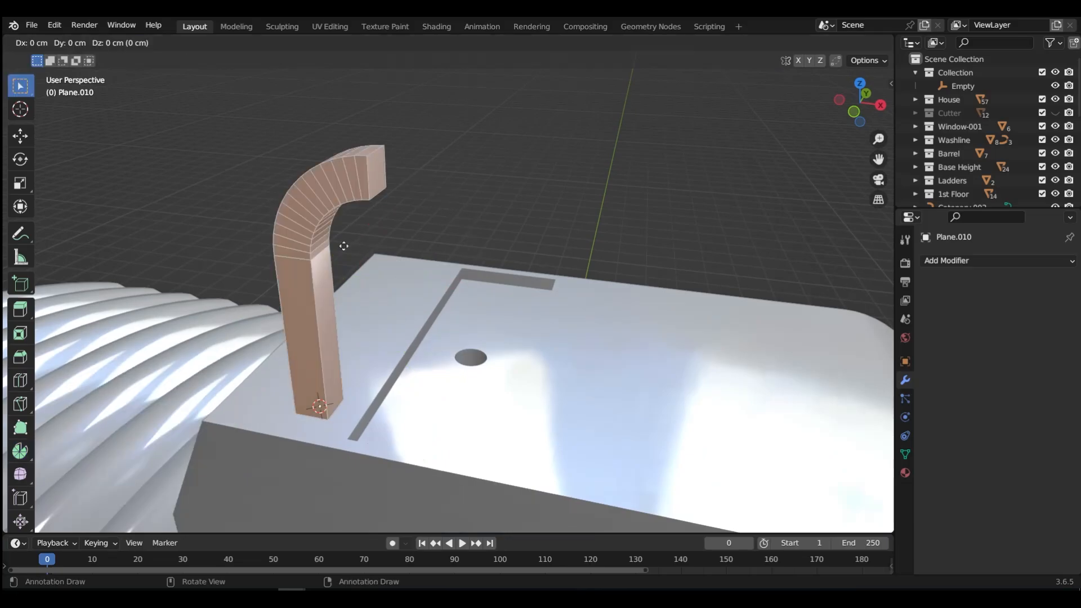
right_click(473, 233)
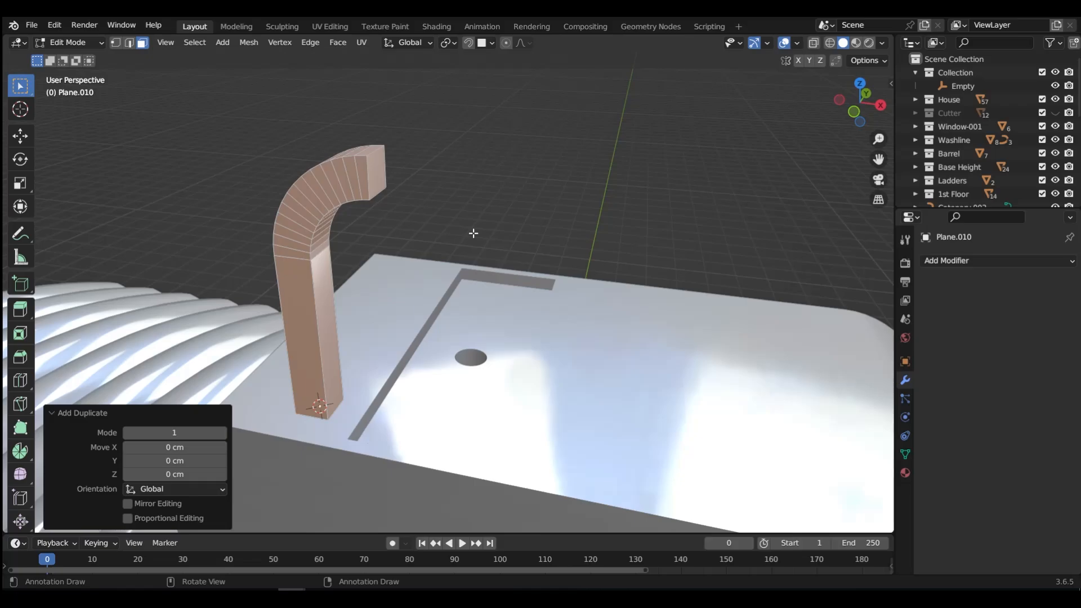
key("ctrl+m")
key("x")
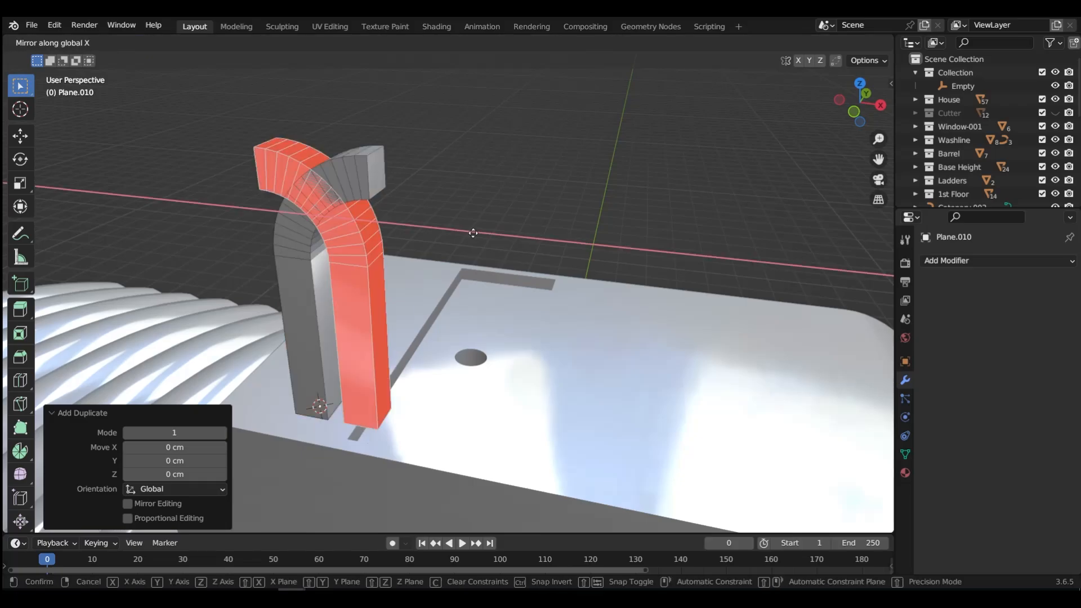
key("Return")
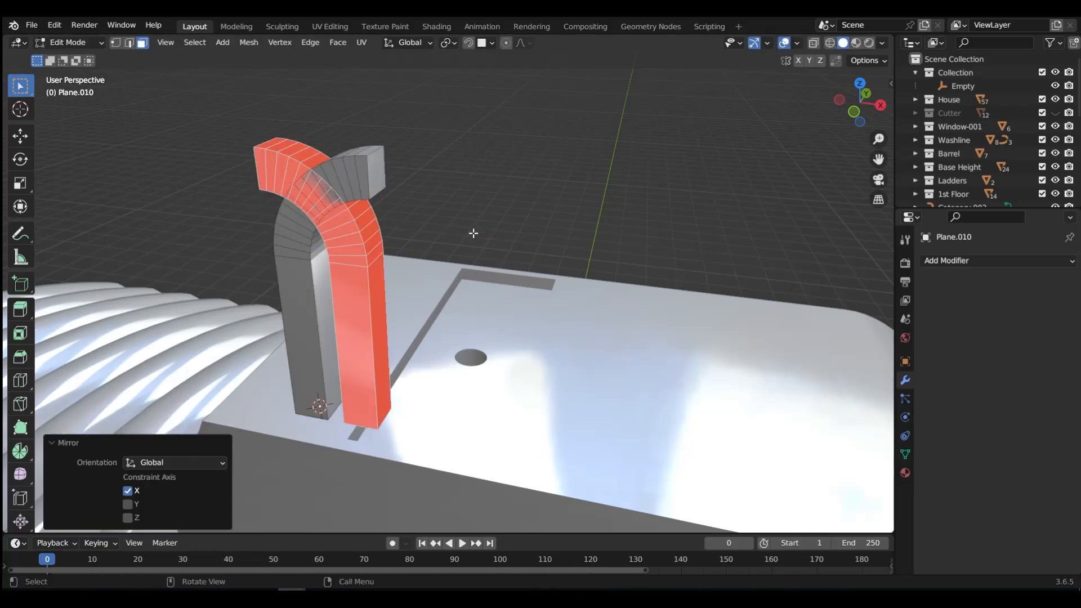
- Move the mirrored half of the arch 21.319 cm along X so its curved end faces the original half
key("g")
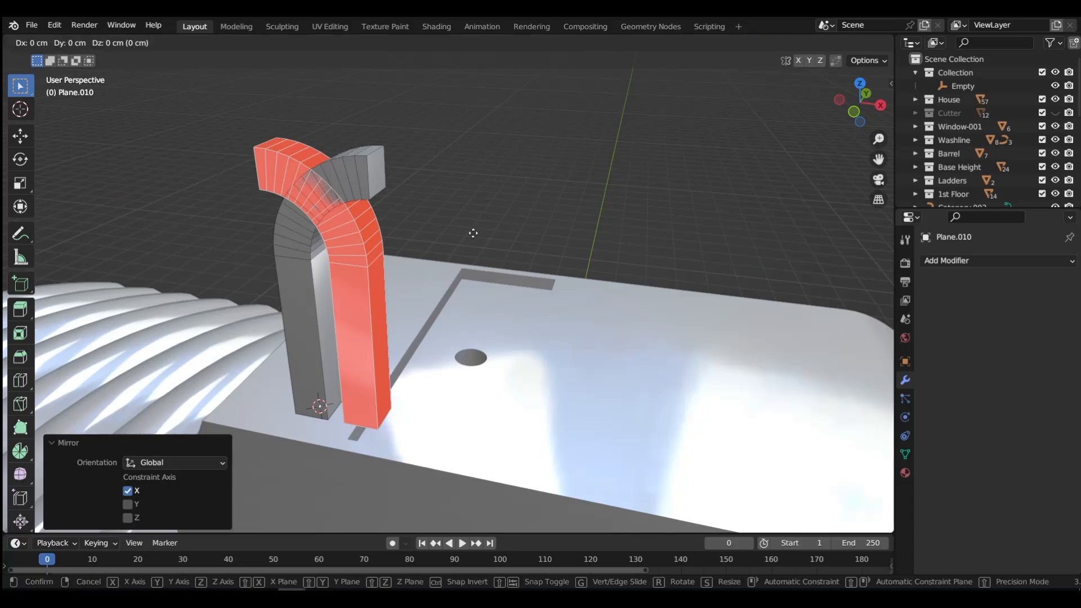
key("x")
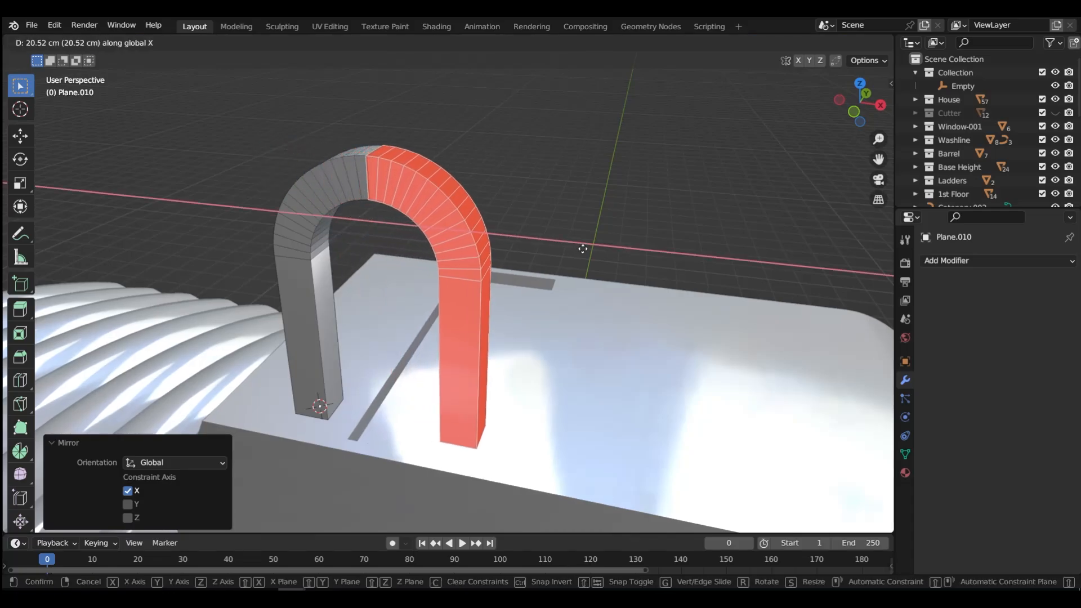
left_click(586, 248)
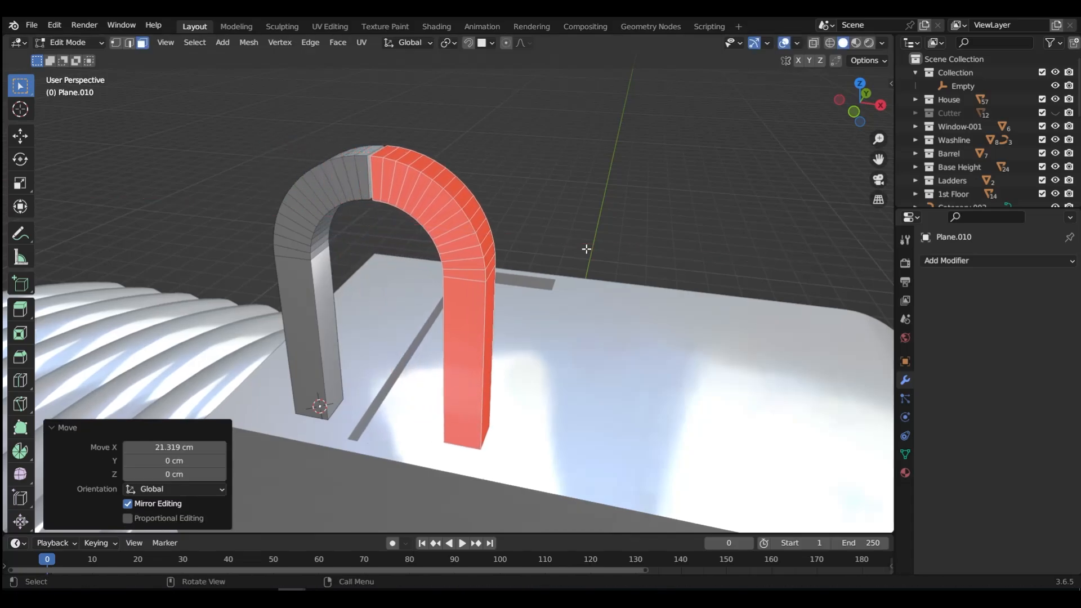
- Recalculate the mirrored half's normals and slide it along X in front view until its end meets the original half
key("grave")
left_click(512, 202)
scroll(417, 237, "up", 3)
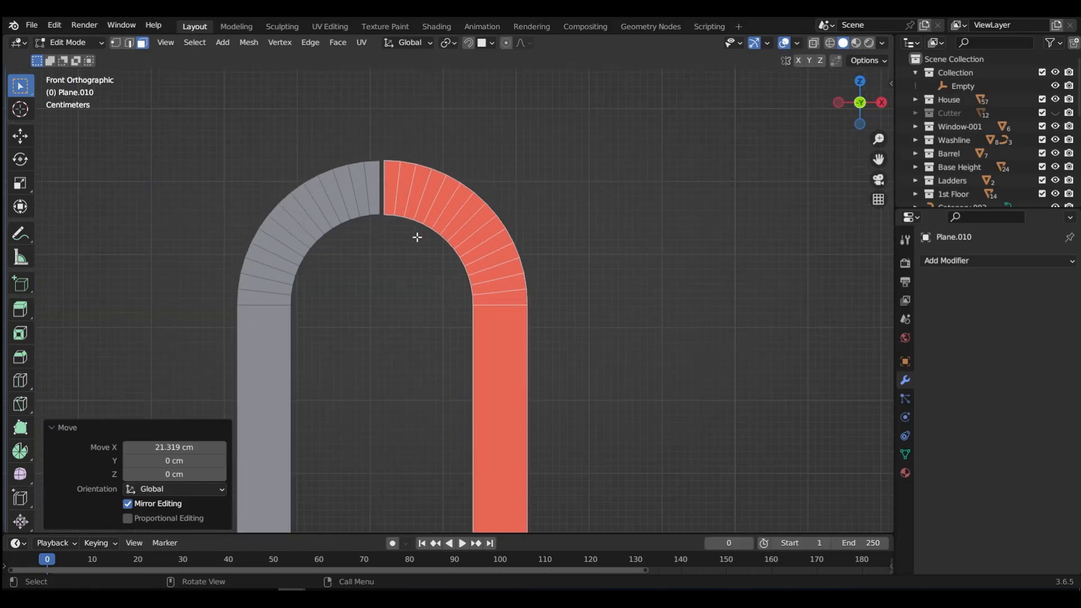
key("shift+n")
key("g")
key("x")
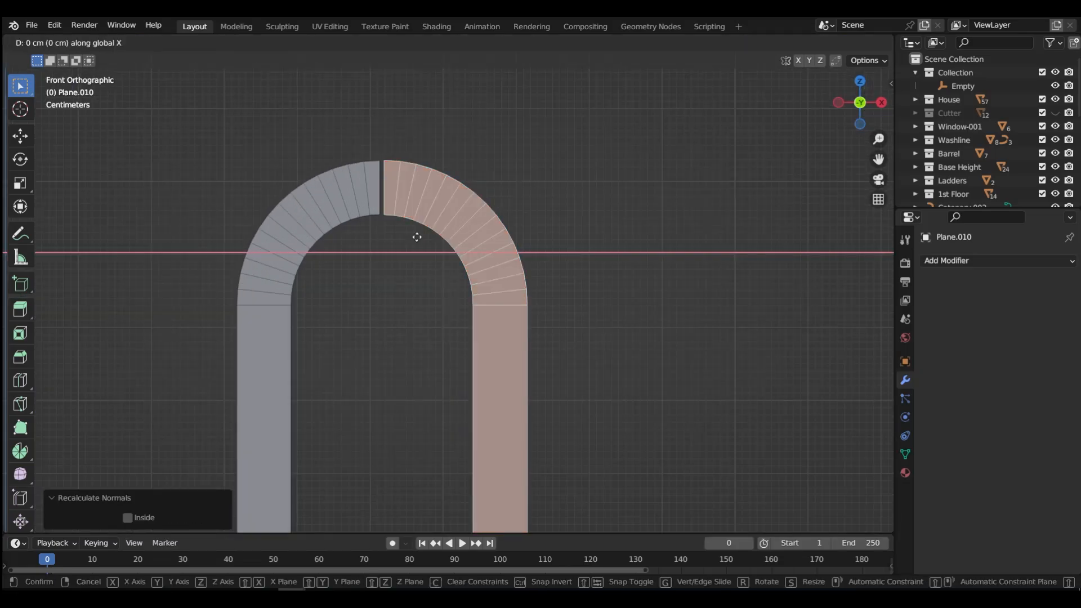
left_click(408, 204)
- Merge the seam vertices at the arch's crown by distance with a merge distance of 0.51 cm
key("Tab")
left_click(292, 220)
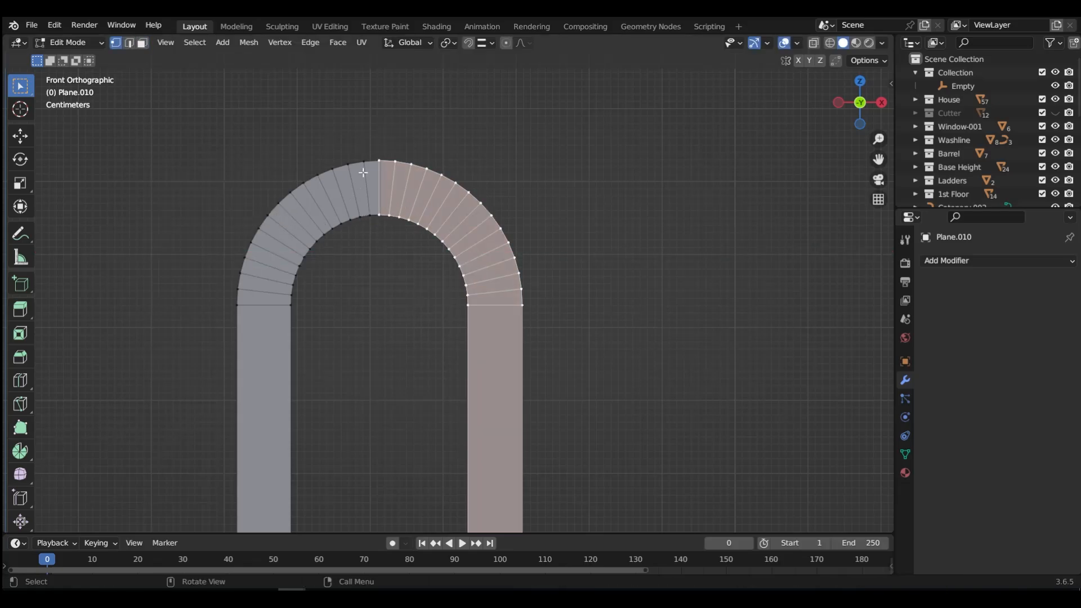
left_click_drag(371, 138, 384, 224)
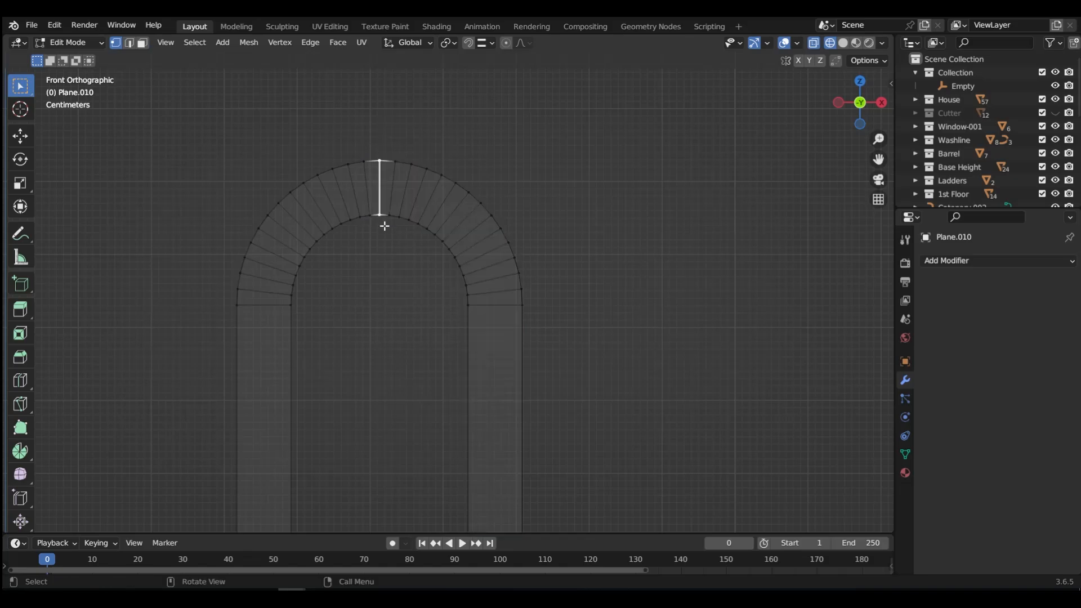
scroll(385, 208, "up", 5)
scroll(384, 208, "up", 3)
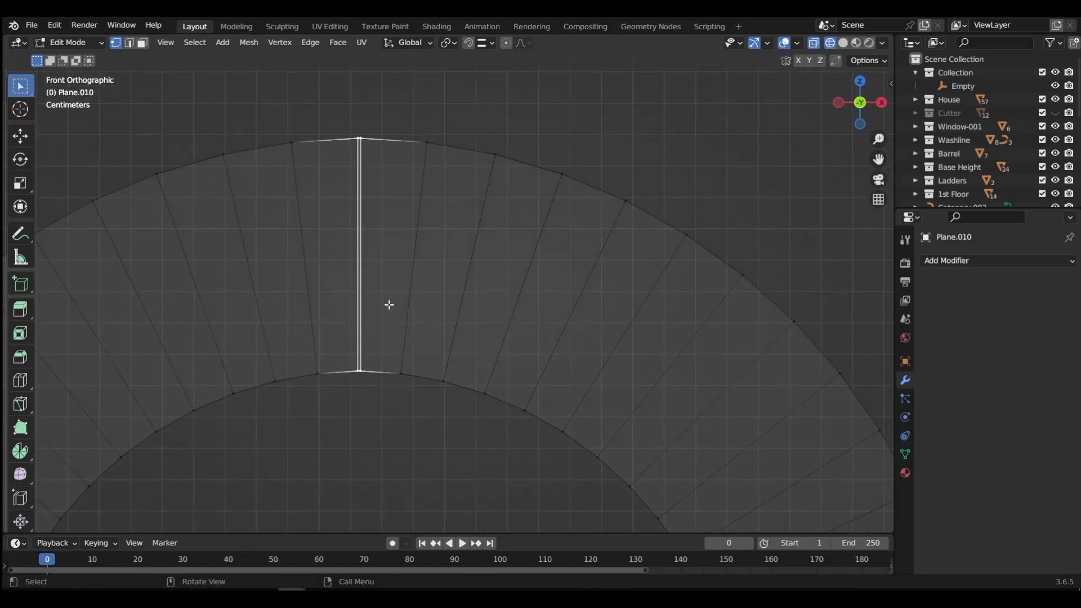
key("m")
left_click(388, 304)
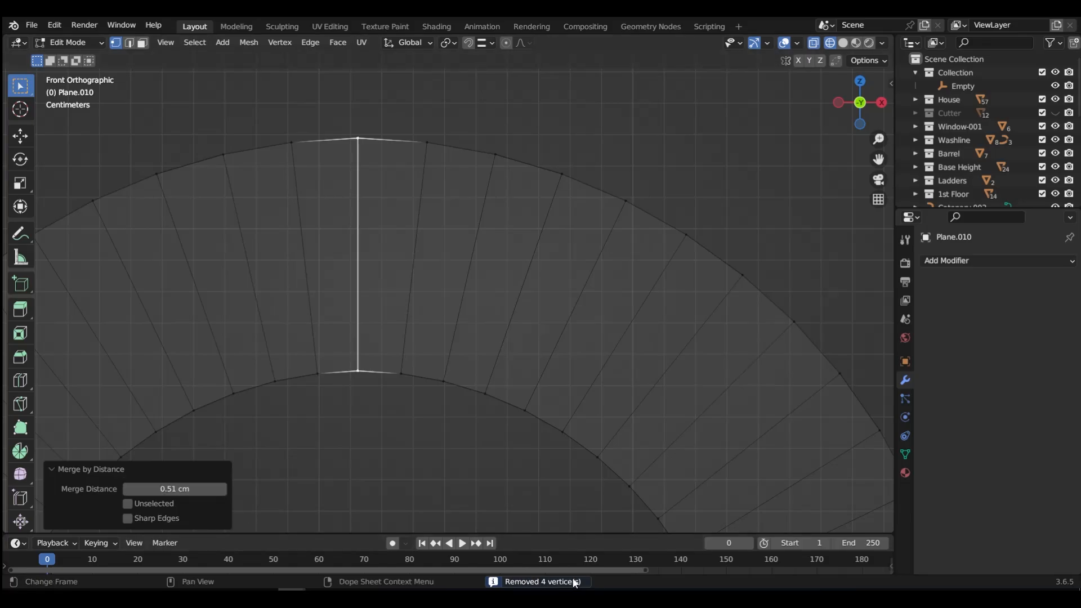
- Return to Object Mode with solid shading and shade the arch smooth with Auto Smooth at 30°
key("ctrl+Tab")
left_click(408, 287)
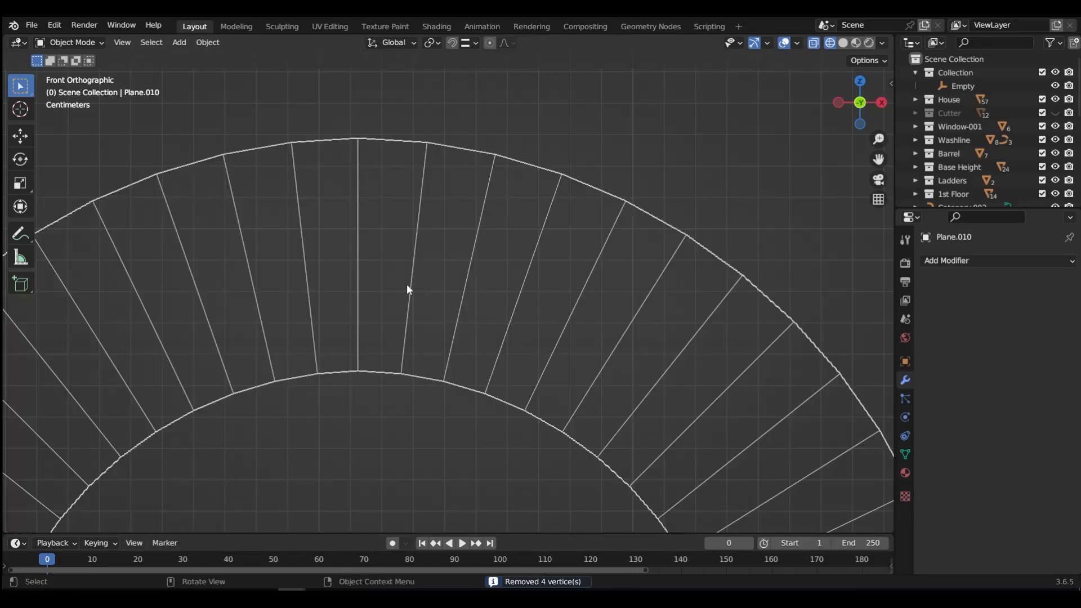
key("shift+z")
scroll(407, 284, "down", 5)
middle_click_drag(406, 283, 460, 240)
right_click(412, 206)
left_click(414, 205)
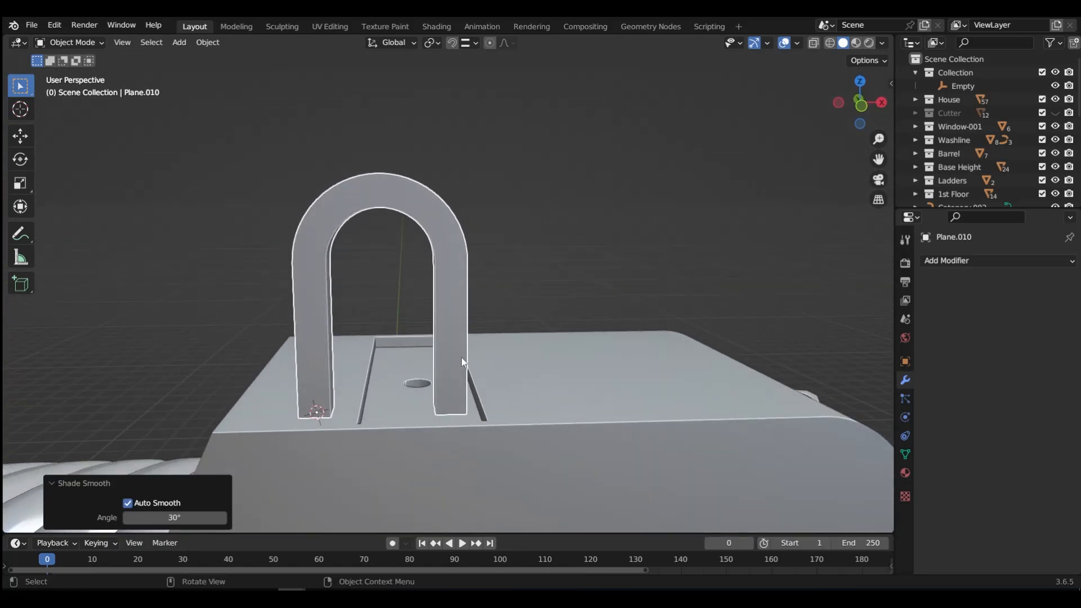
- Set the arch's origin to its geometry and move the arch 5.1153 cm along X
key("ctrl+alt+x")
left_click(484, 448)
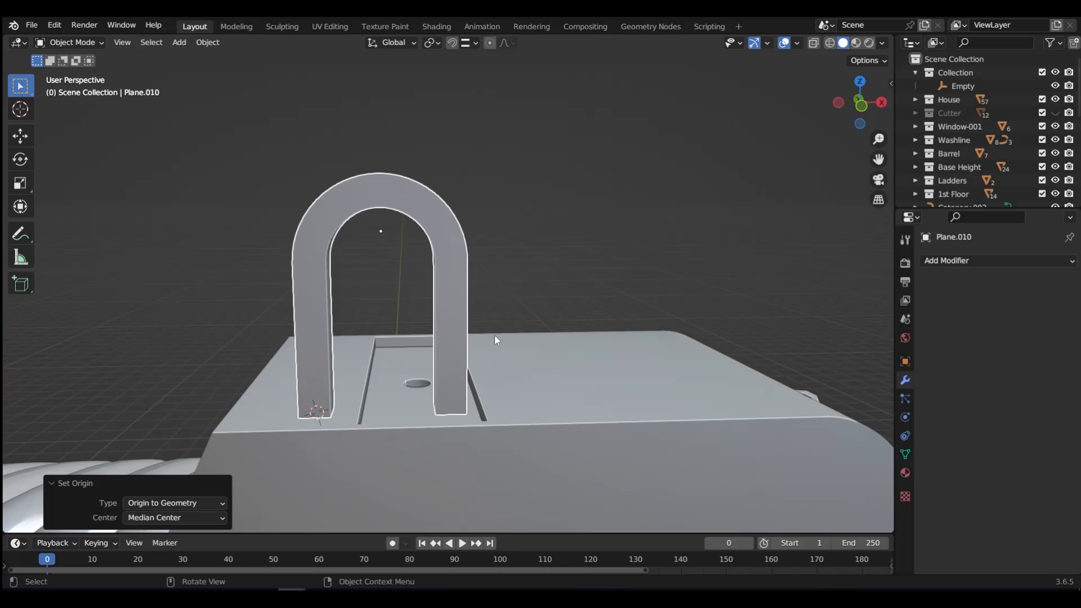
key("g")
key("x")
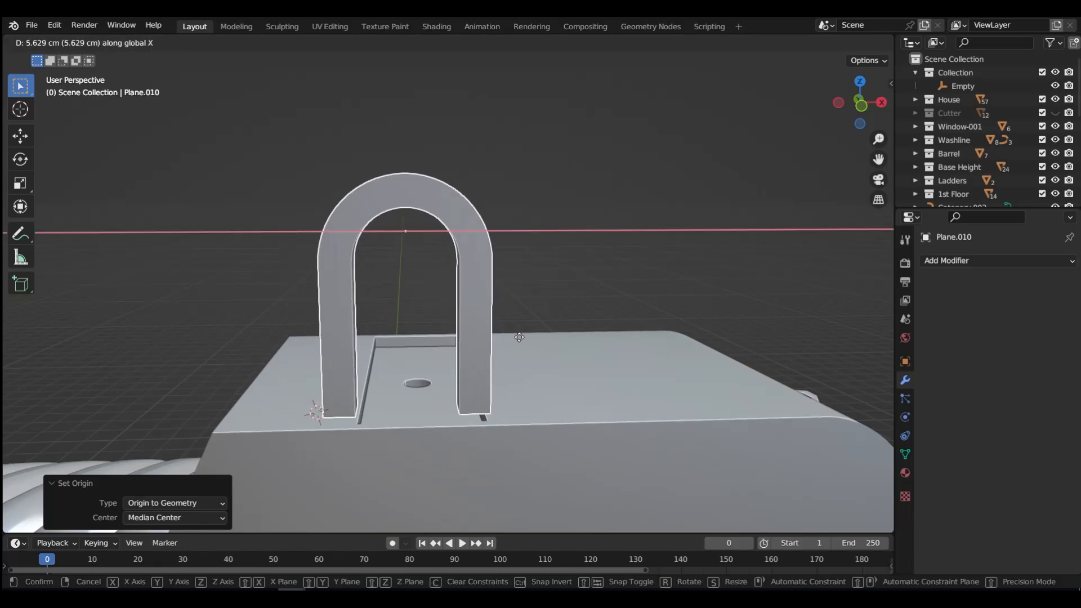
left_click(518, 341)
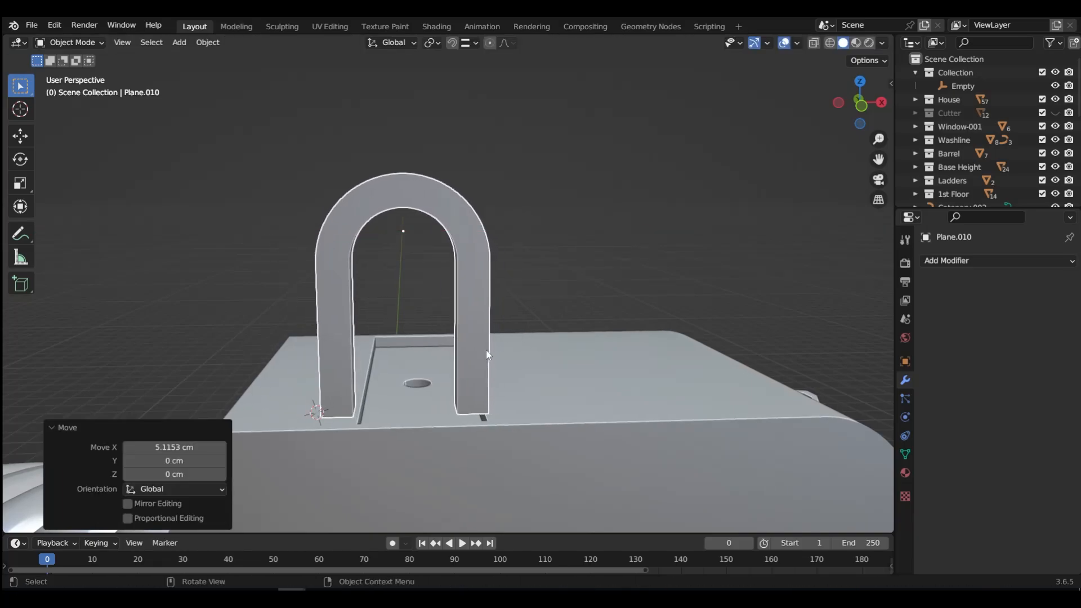
- Widen the arch by a factor of 1.227 along X and shift it about 3.3 cm along X over the recess
key("s")
key("x")
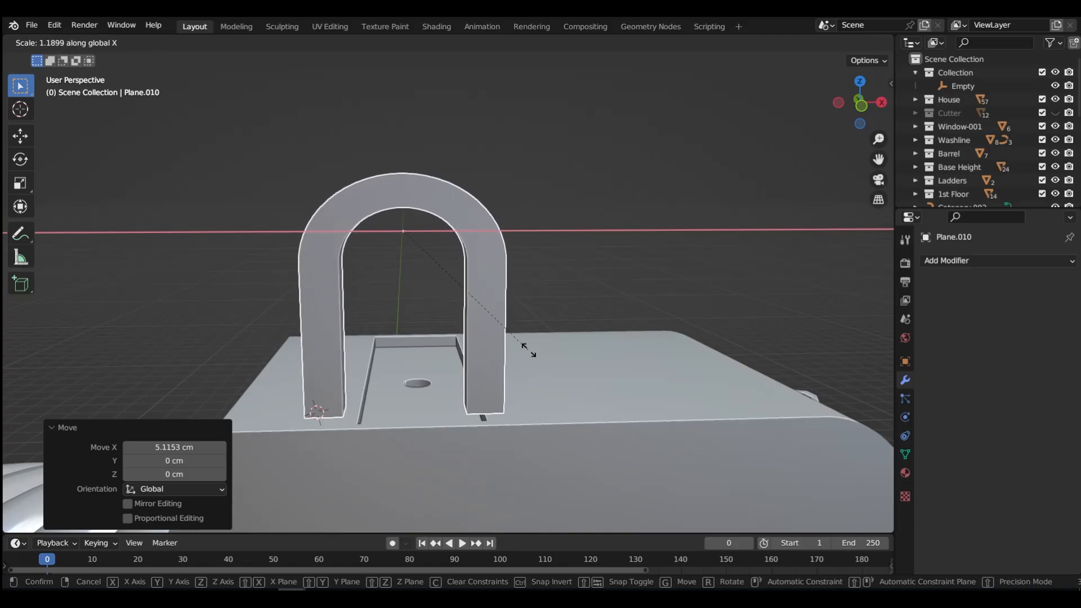
left_click(535, 349)
key("g")
key("x")
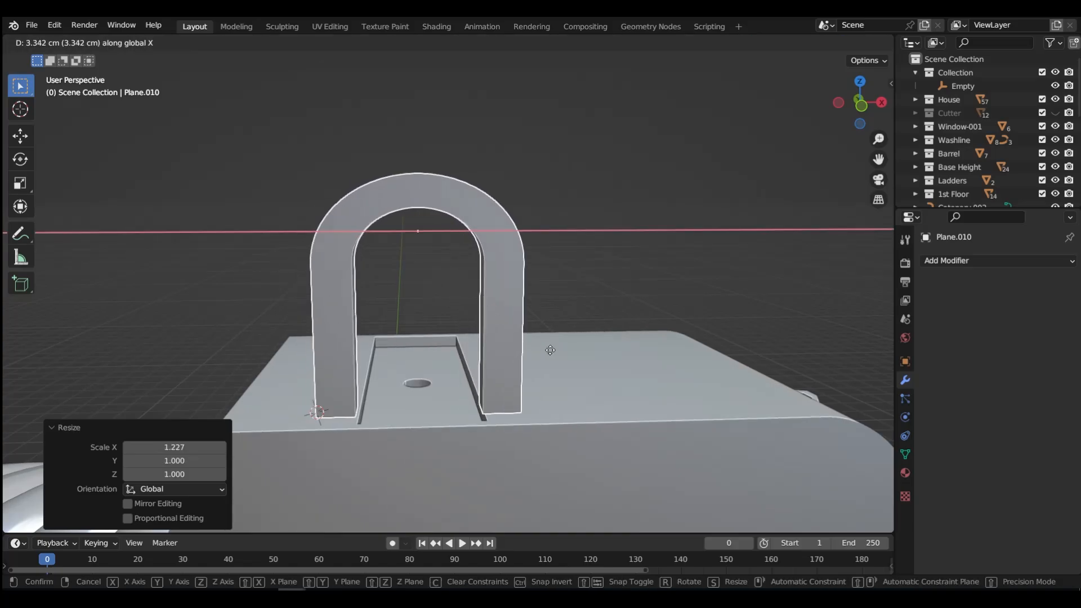
key("Escape")
- Scale the arch by 1.040 along X and move it 1.0314 cm along X
key("s")
key("x")
left_click(560, 350)
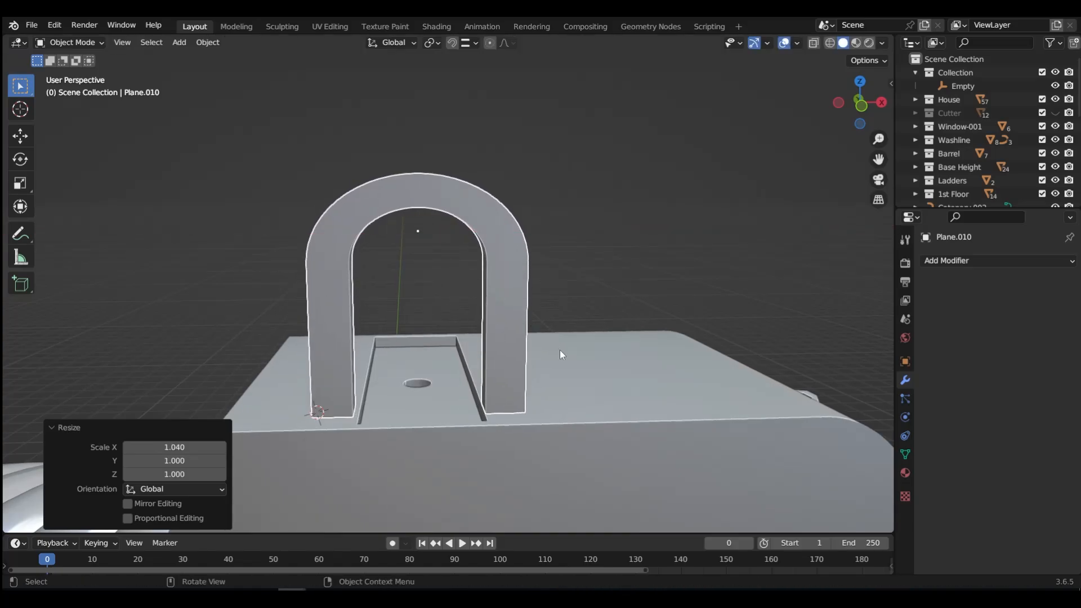
key("g")
key("x")
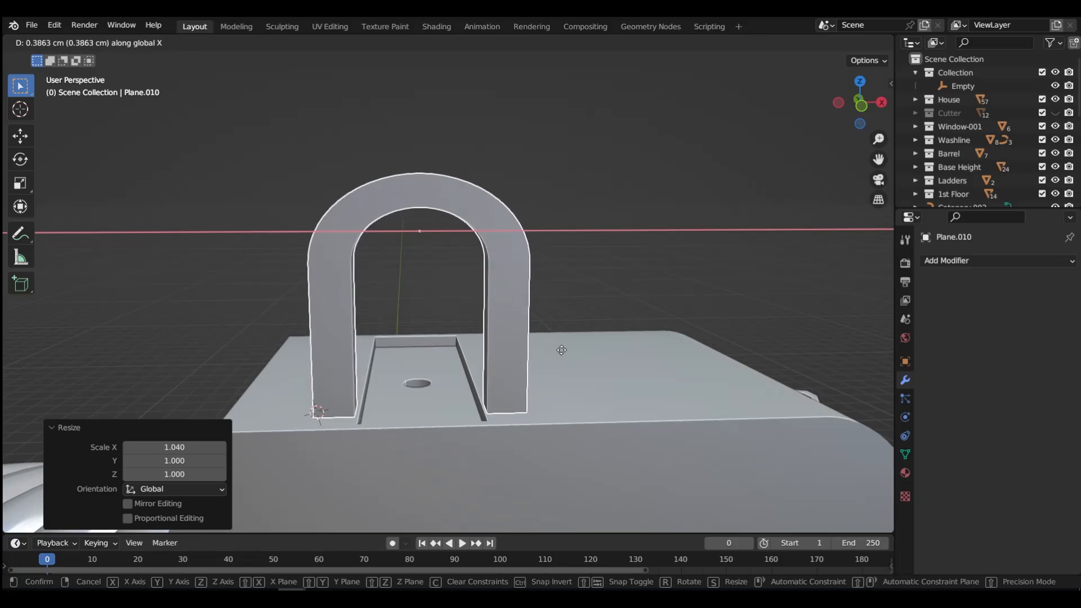
left_click(563, 349)
- Centre the arch over the recess in a front wireframe view by moving it -0.36185 cm along X
key("grave")
left_click(497, 307)
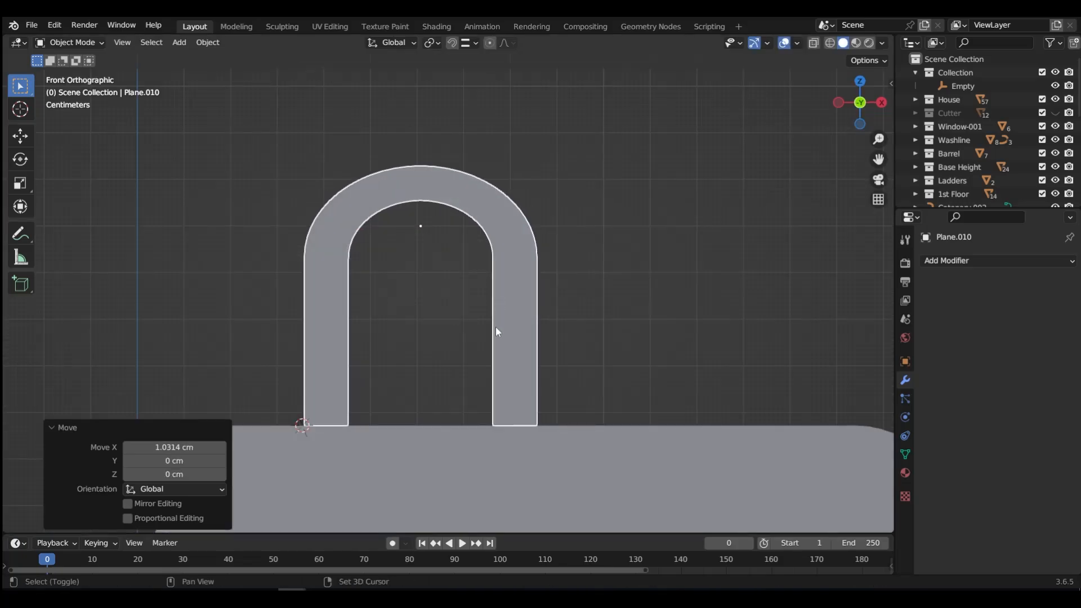
key("shift+z")
key("g")
key("x")
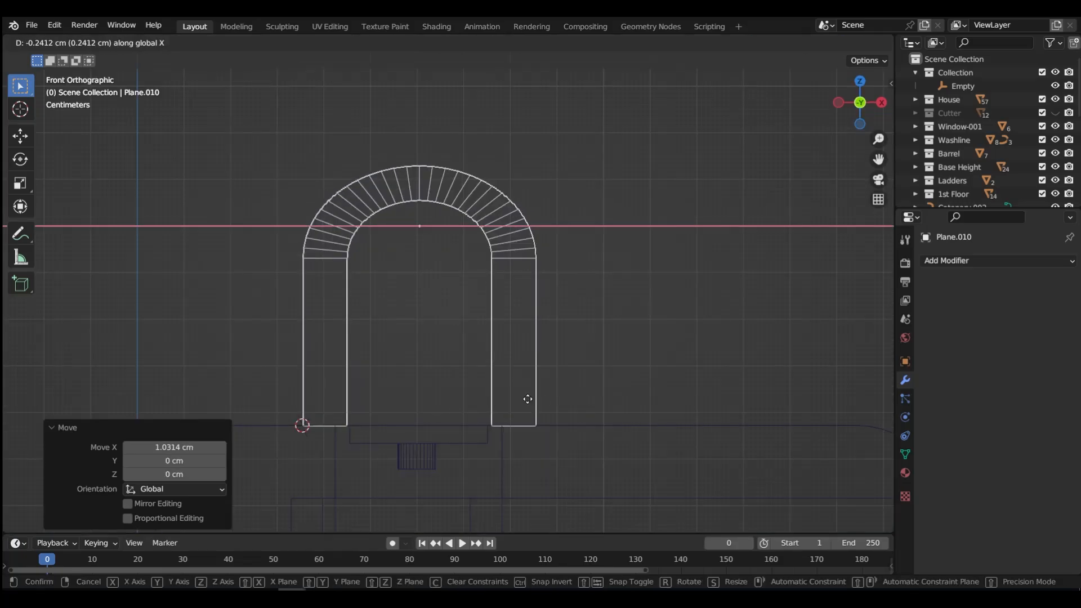
left_click(494, 393)
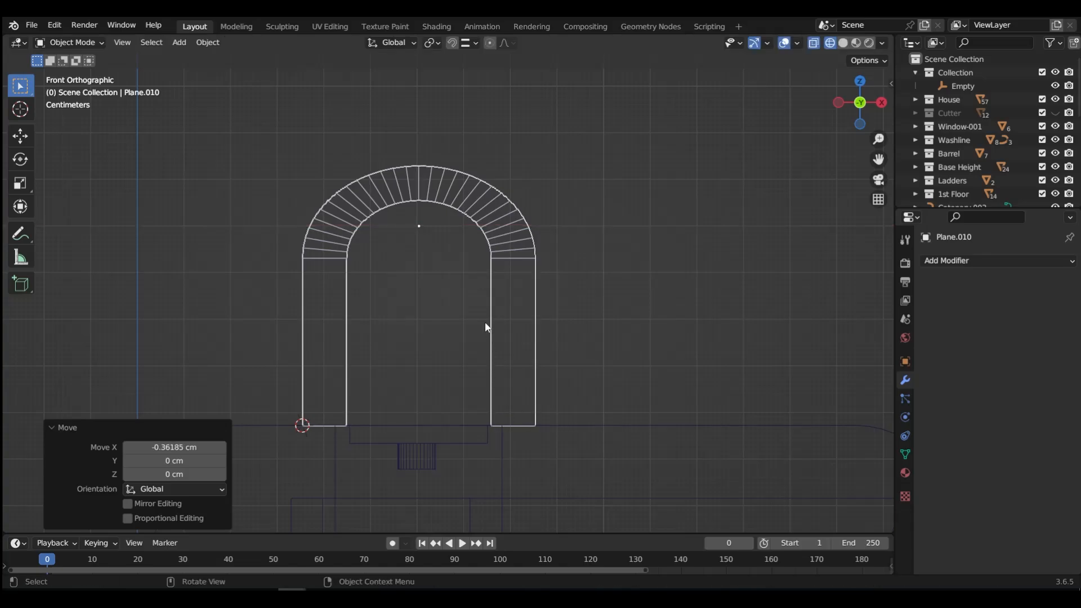
- Stretch the arch by 1.264 along Z and raise it 11.338 cm so its feet rest on the cap
key("s")
key("z")
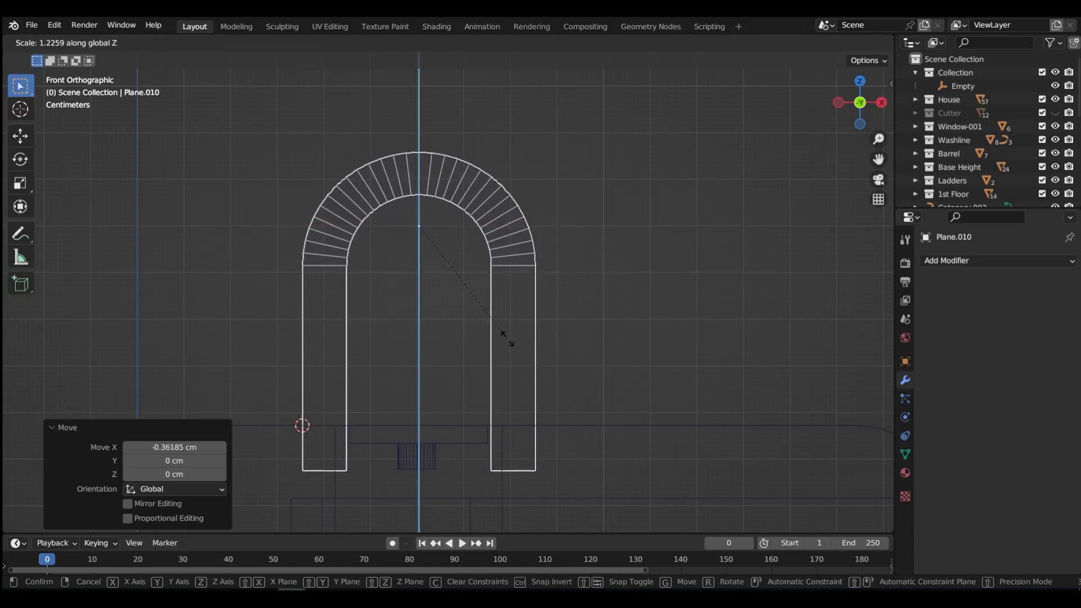
left_click(506, 341)
key("g")
key("z")
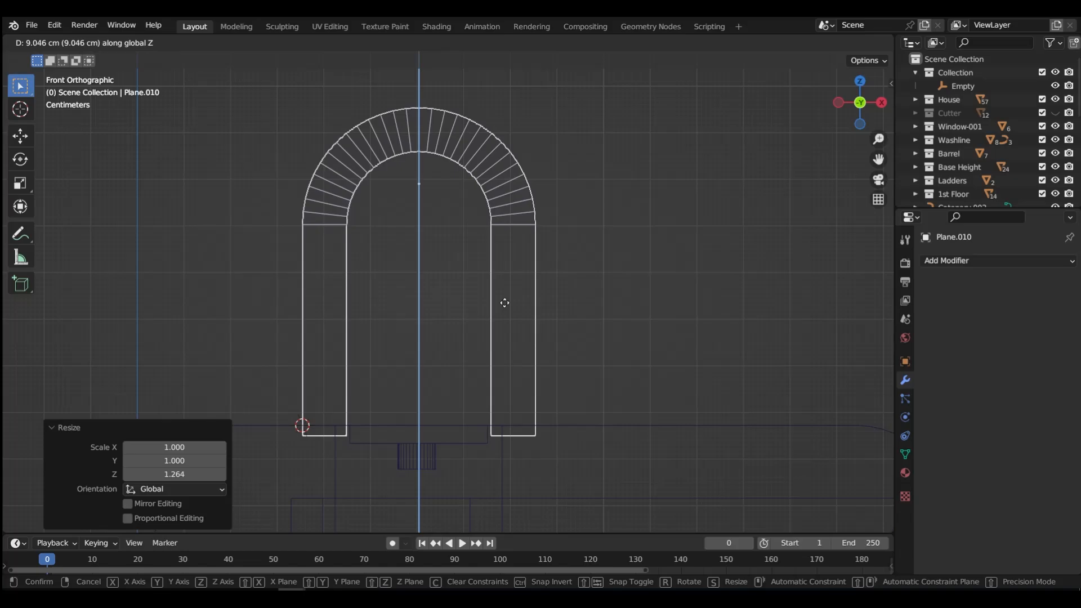
left_click(499, 298)
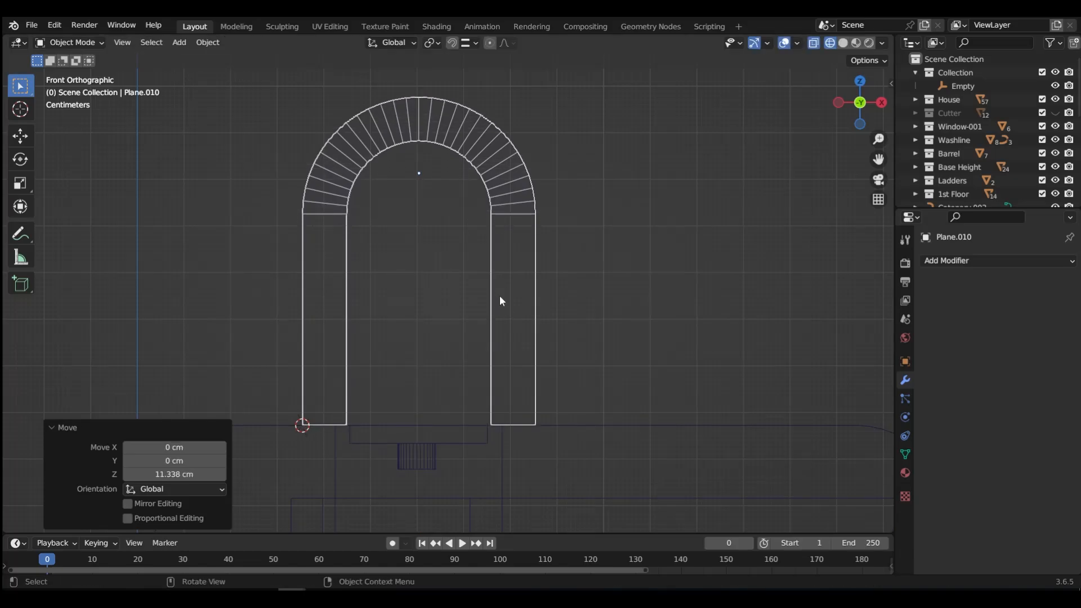
- Add a loop cut near the foot of the arch leg at the 3D cursor, slid to a factor of 0.828
key("shift+z")
middle_click_drag(513, 301, 489, 328)
key("Tab")
left_click(455, 312)
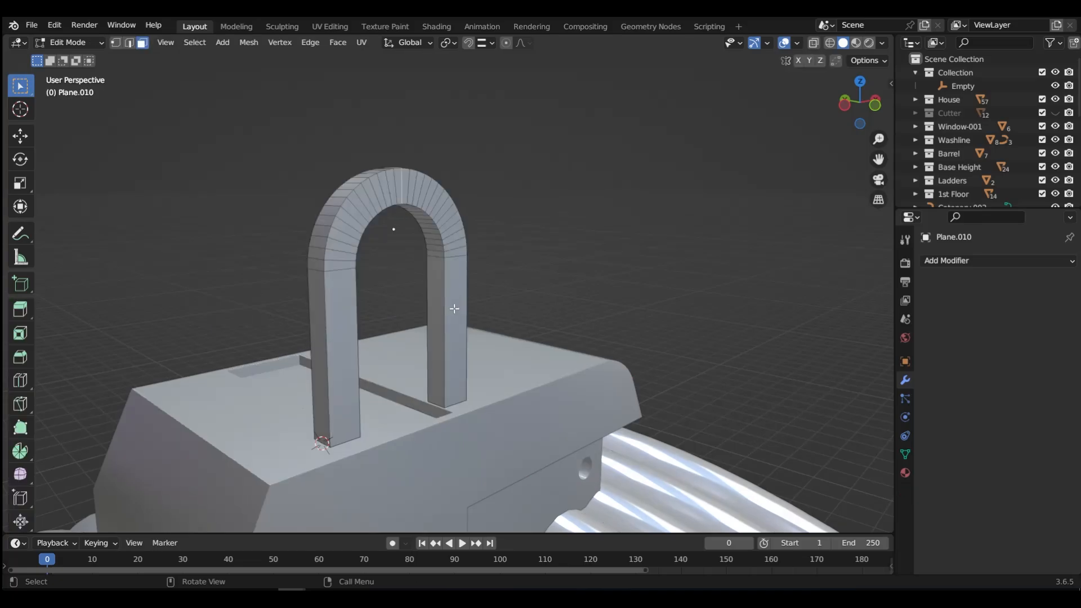
key("ctrl+r")
left_click(327, 394)
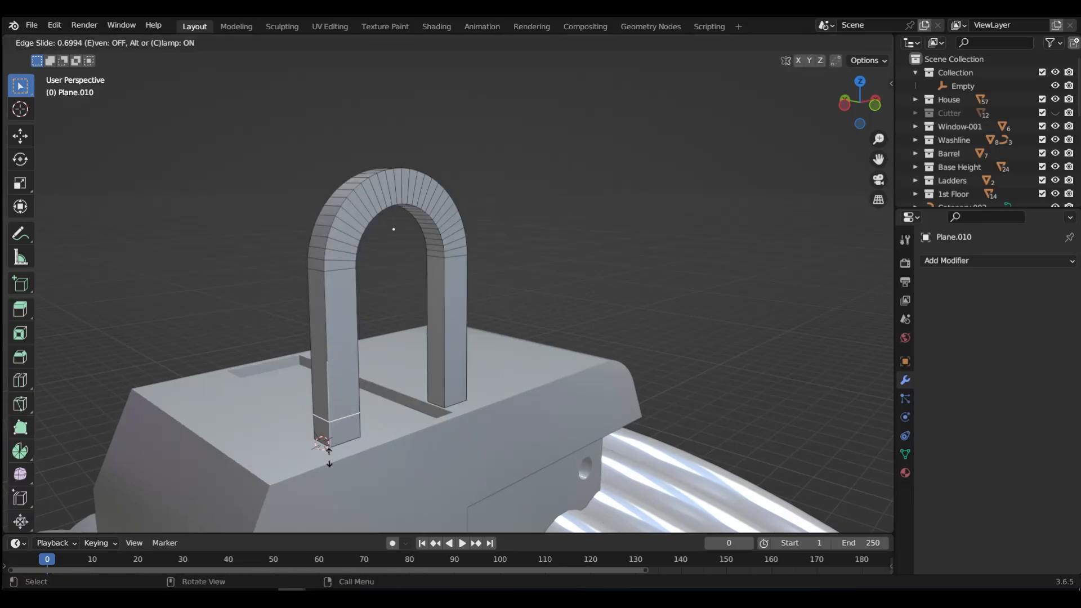
left_click(329, 469)
- Select the ring of faces below the new cut on that leg and extrude it in place
key("Tab")
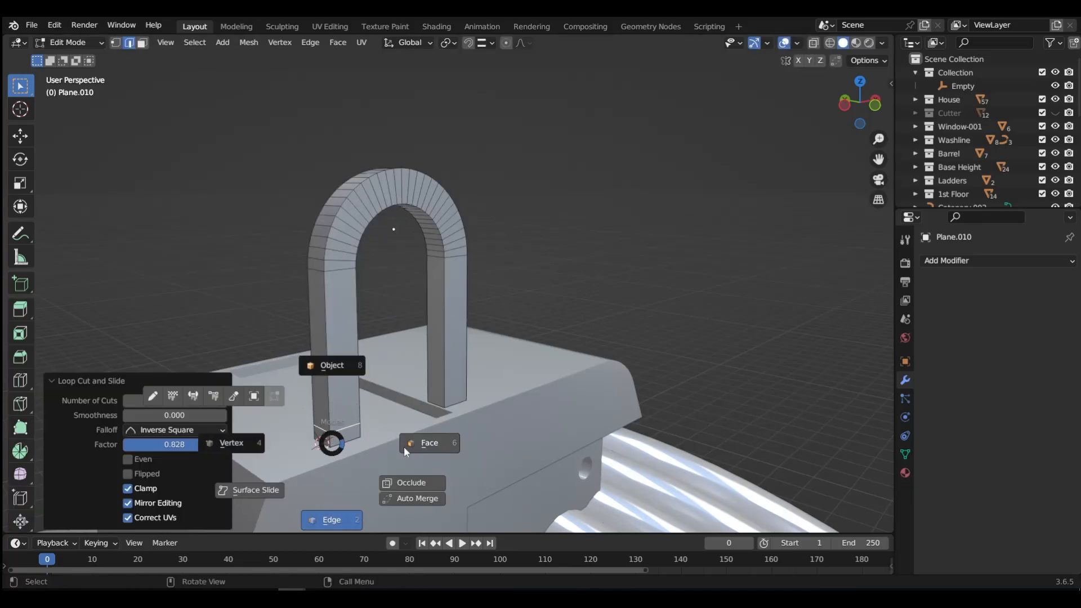
left_click(420, 454)
left_click(330, 440)
left_click(330, 440, "alt")
scroll(450, 349, "up", 6)
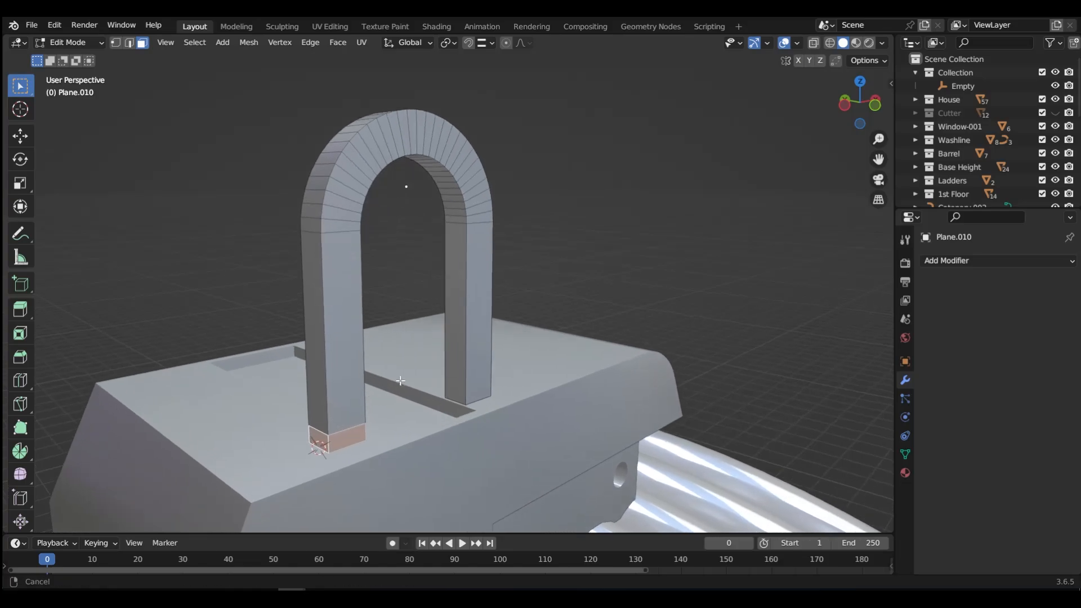
key("e")
right_click(530, 340)
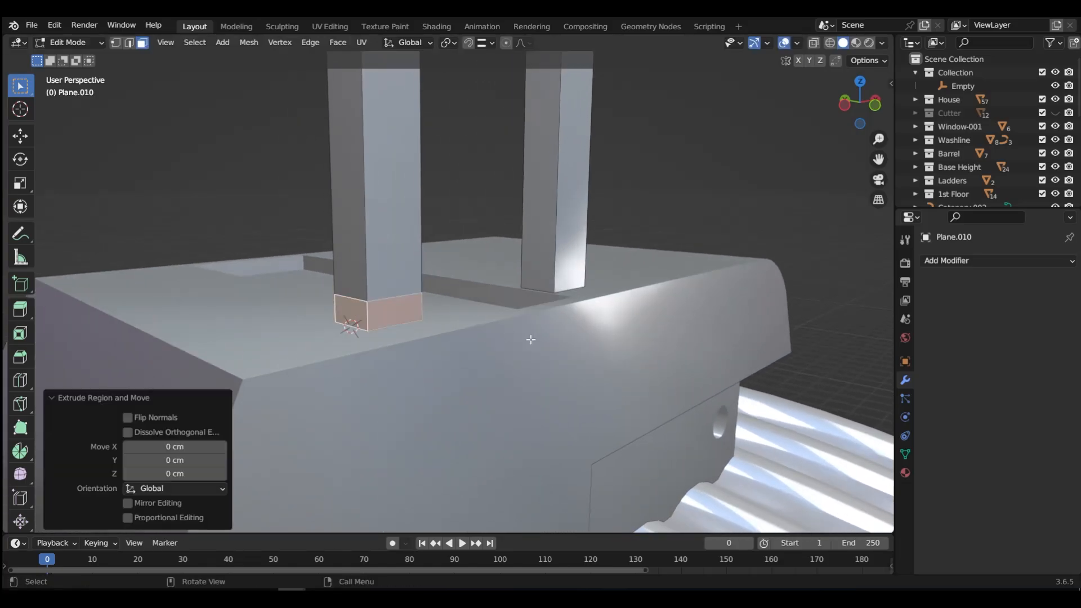
- Try to fatten the extruded foot ring outward by 1.57 cm, and undo the offset
key("alt+s")
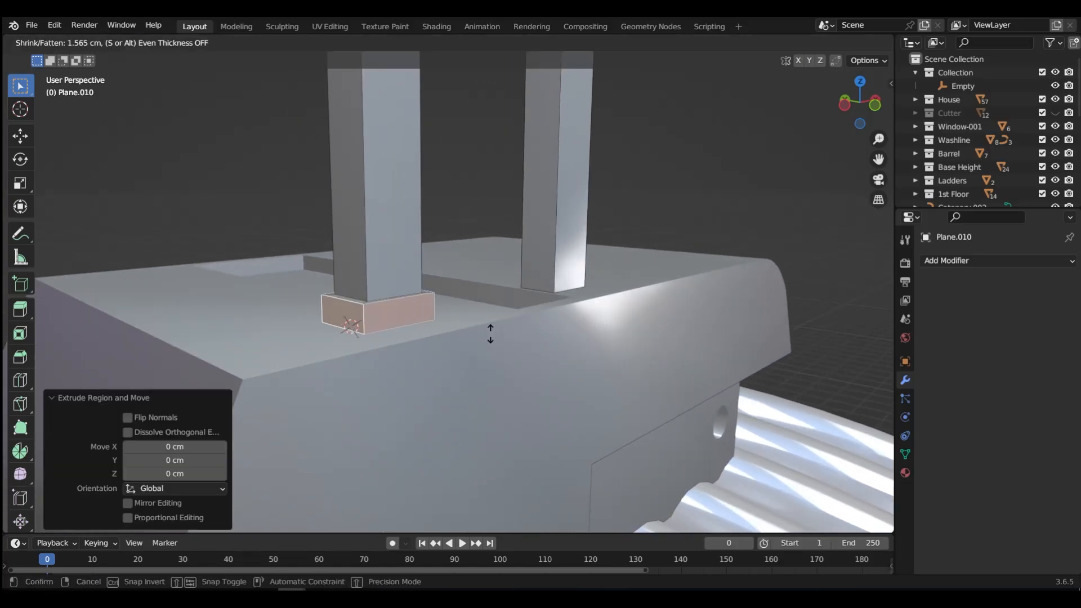
left_click(490, 333)
middle_click_drag(491, 333, 433, 337)
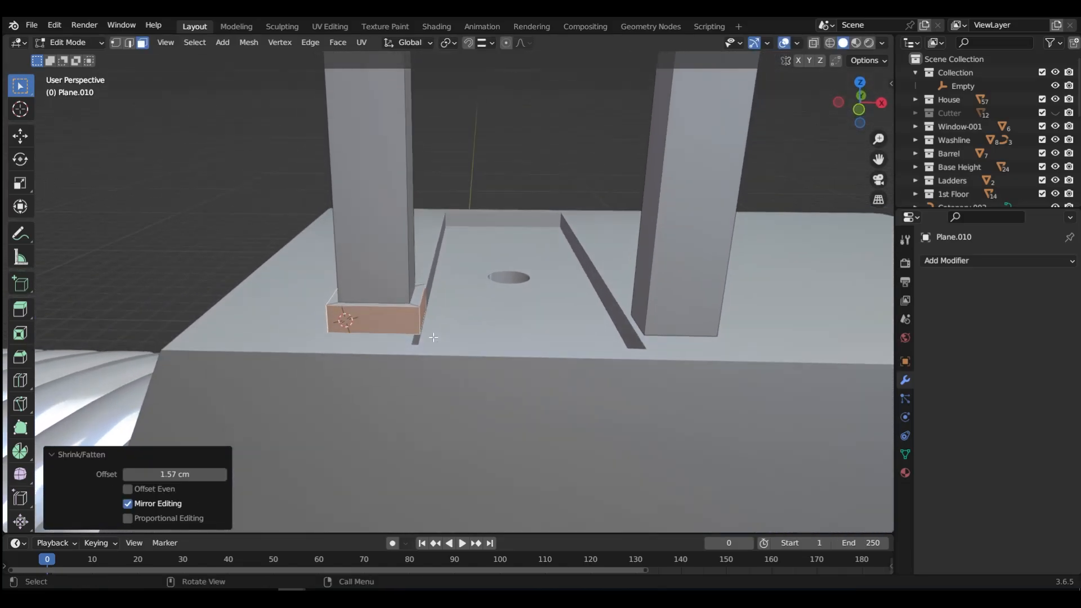
key("ctrl+z")
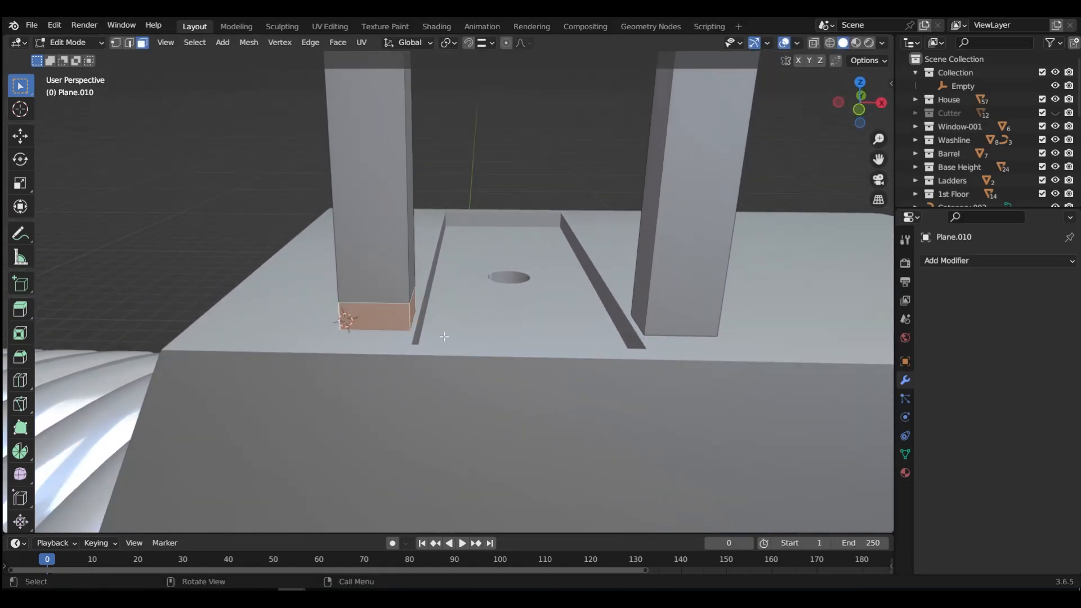
- Fatten the extruded foot ring outward by 0.563 cm
key("alt+s")
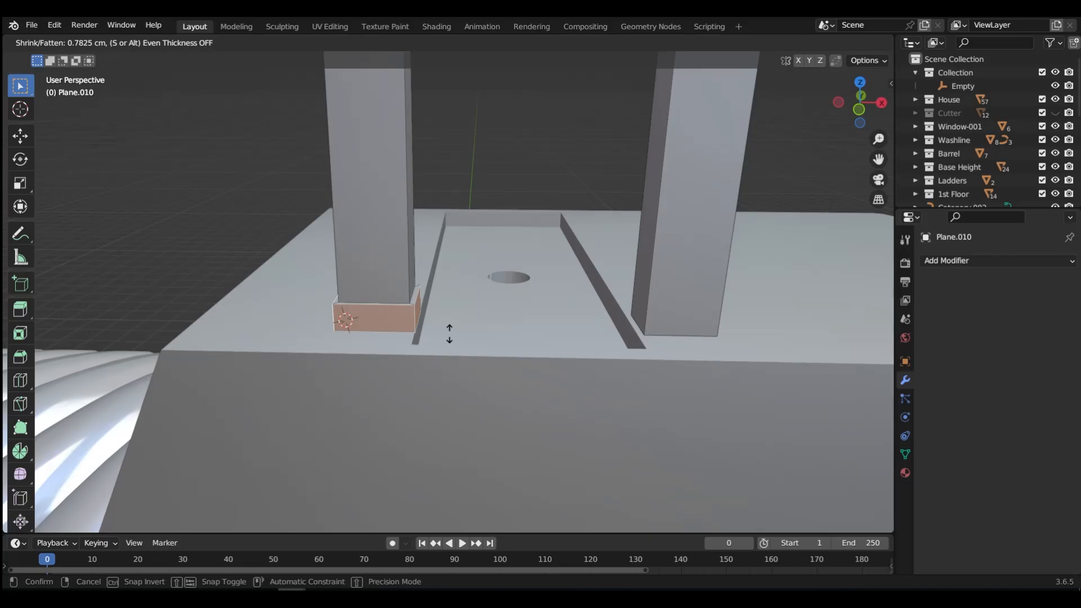
left_click(430, 343)
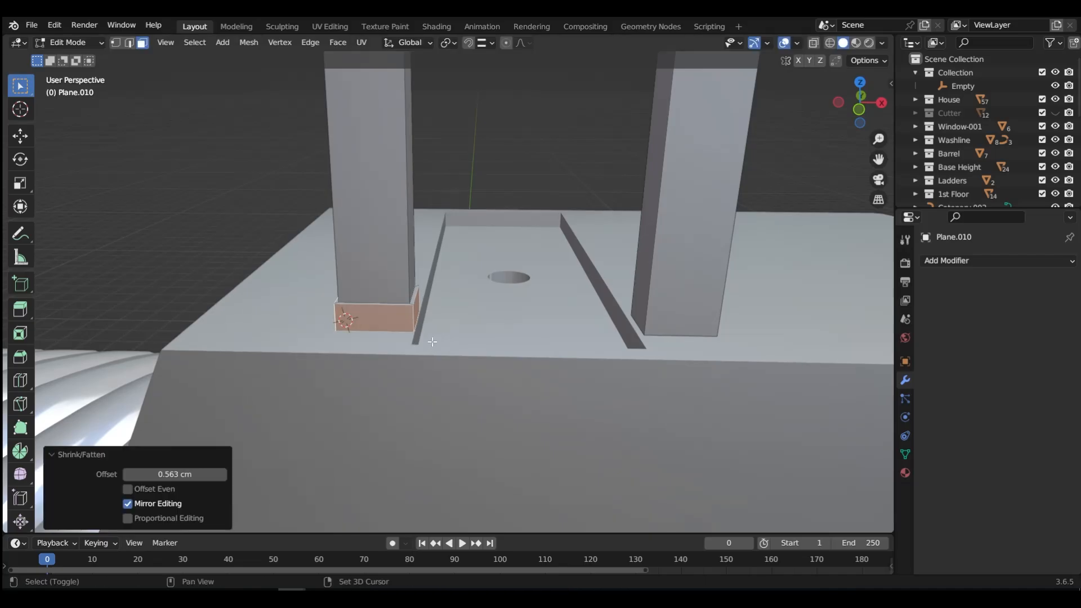
middle_click_drag(430, 344, 462, 339)
- Inspect the whole arch and its foot collar in Object Mode, and return to editing the arch's mesh
key("ctrl+Tab")
left_click(419, 286)
middle_click_drag(419, 286, 454, 411)
key("Tab")
left_click(518, 342)
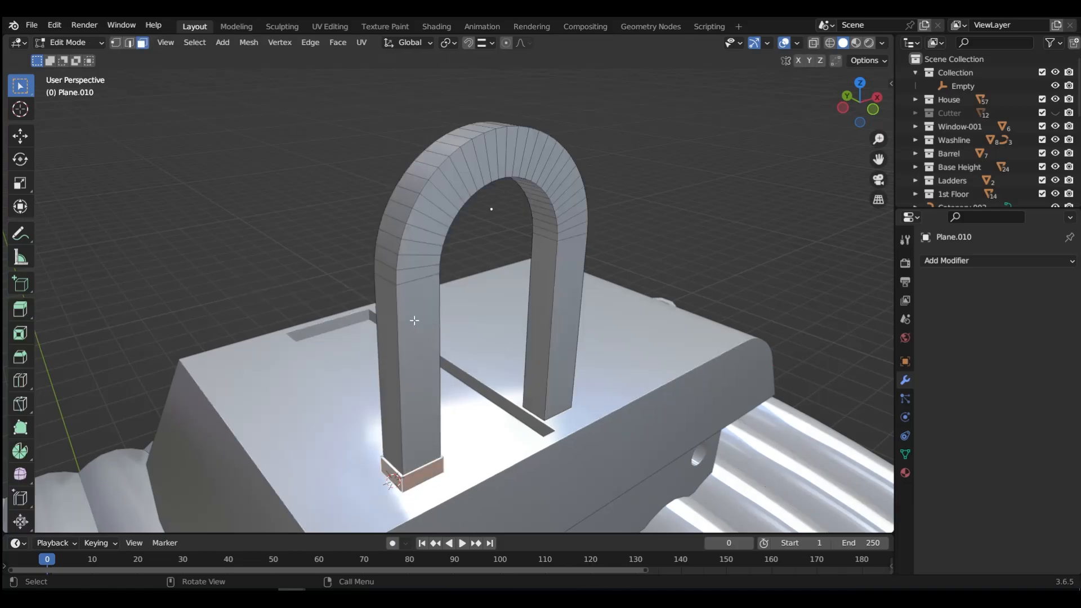
- Add a loop cut at factor -0.320 on the arch leg with the foot collar and bevel it into a band of faces
middle_click_drag(414, 319, 399, 309)
key("ctrl+r")
left_click(403, 320)
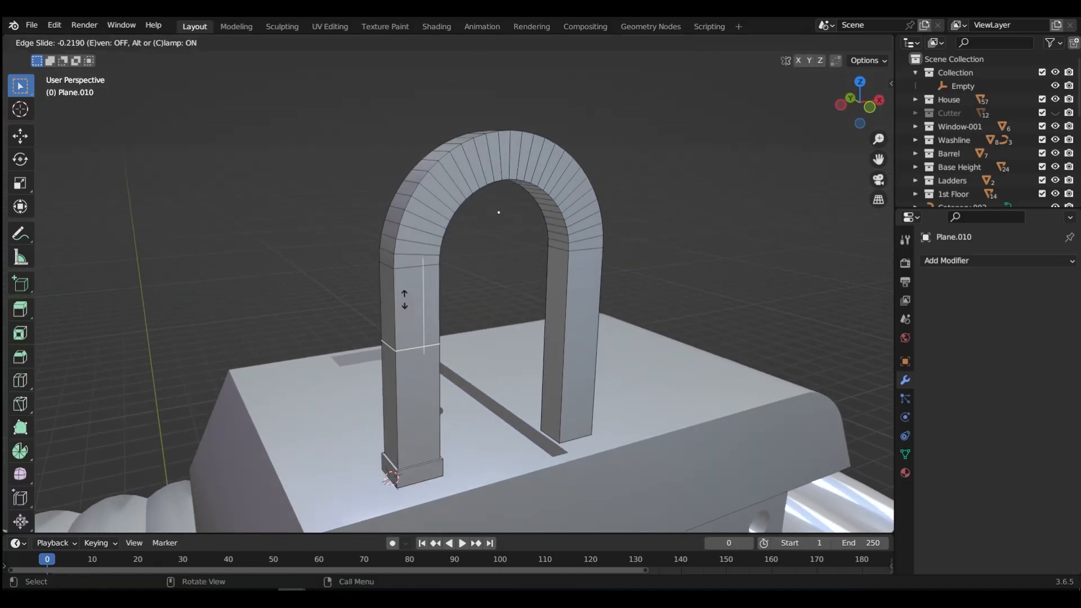
left_click(405, 291)
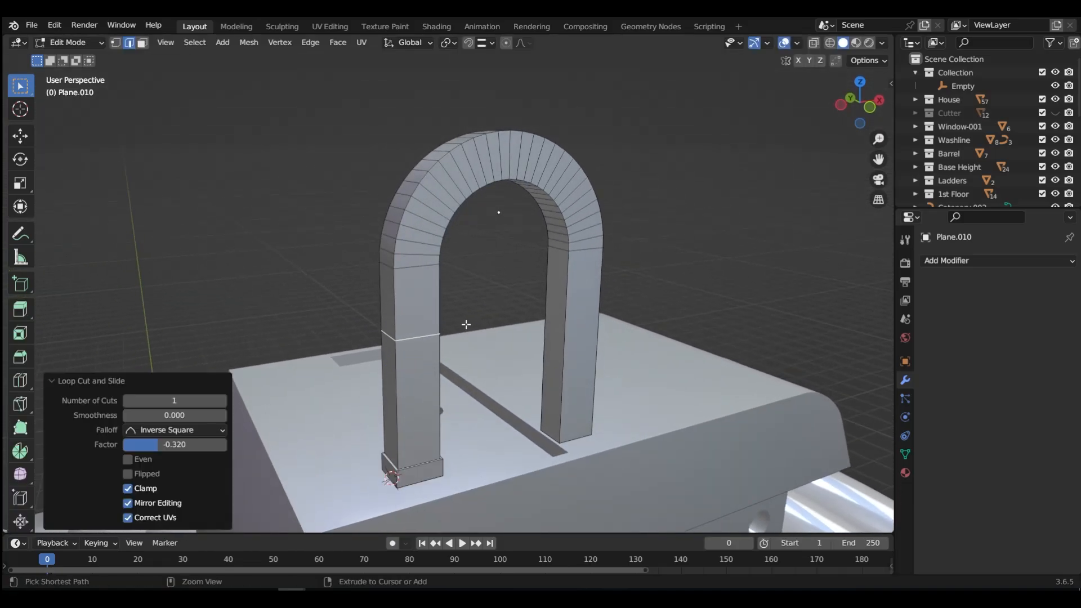
key("ctrl+b")
left_click(496, 302)
key("Tab")
left_click(586, 299)
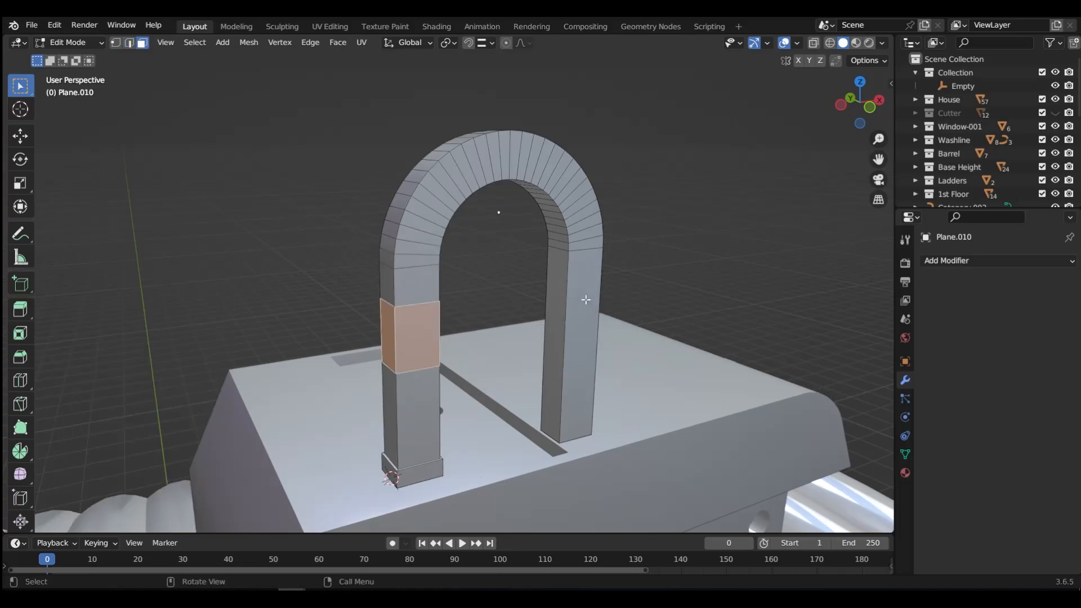
- Duplicate the band of faces in place, separate it into its own object and select it in Object Mode
key("e")
key("Escape")
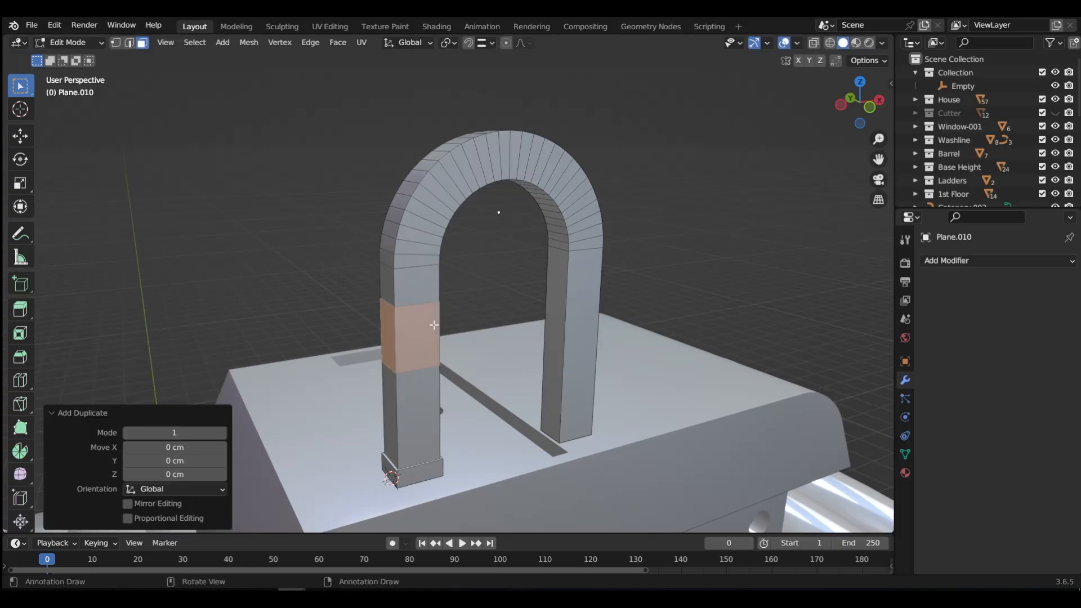
key("p")
left_click(434, 323)
key("Tab")
left_click(437, 262)
left_click(410, 315)
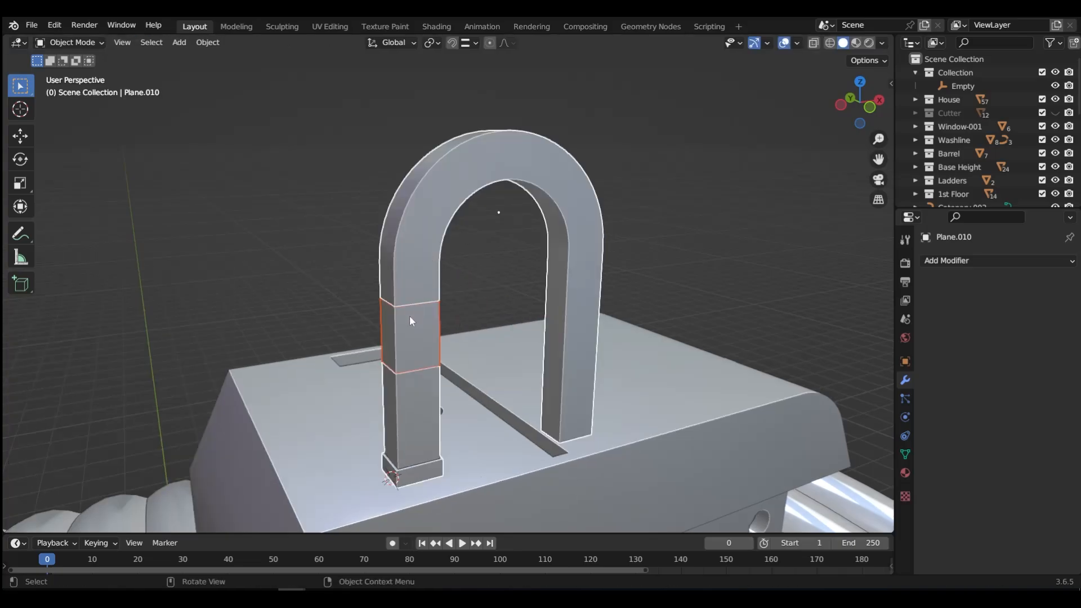
- Add a Solidify modifier to the separated band with offset 1 and Even Thickness enabled
left_click(938, 261)
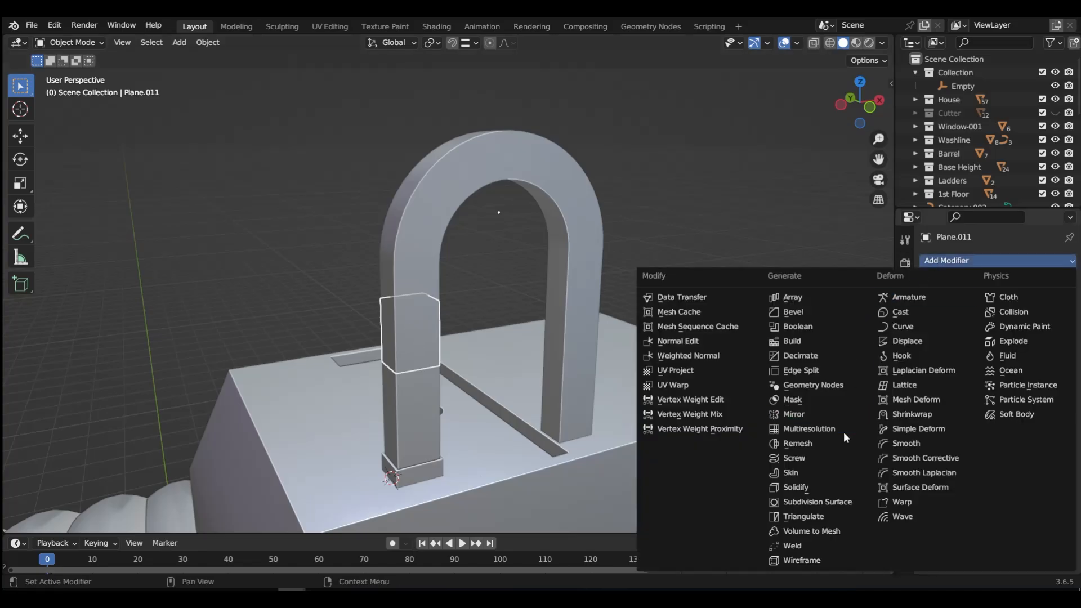
left_click(795, 487)
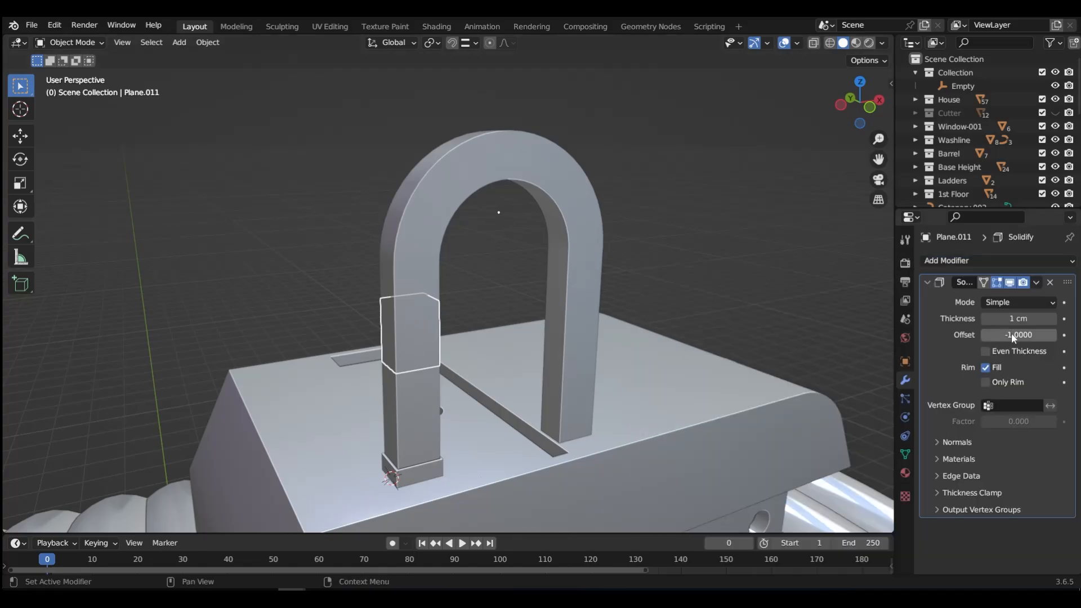
left_click_drag(1013, 336, 1002, 368)
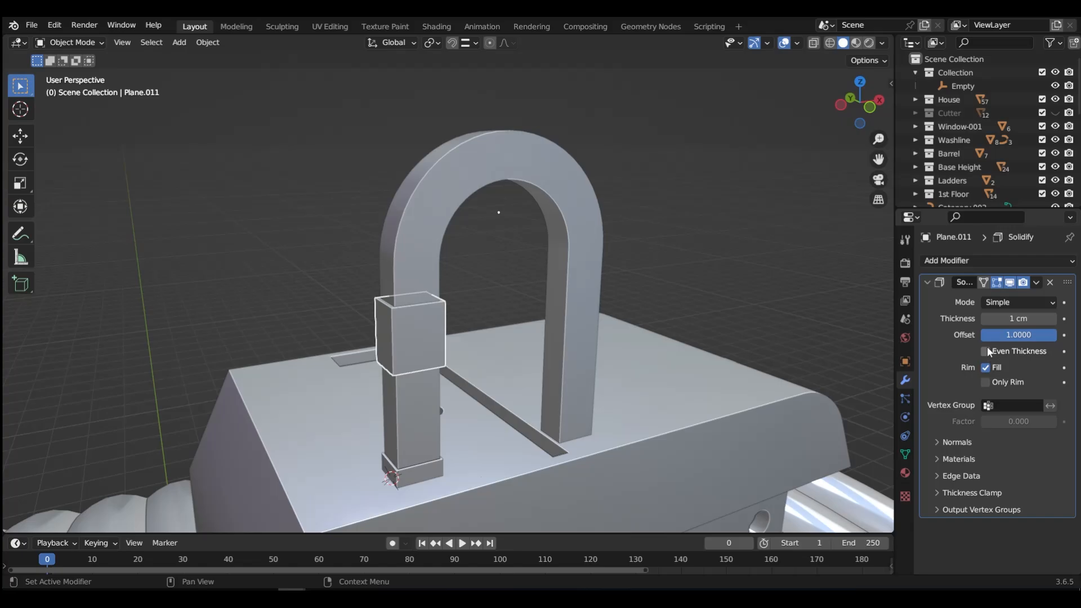
left_click(991, 354)
middle_click_drag(420, 315, 444, 269)
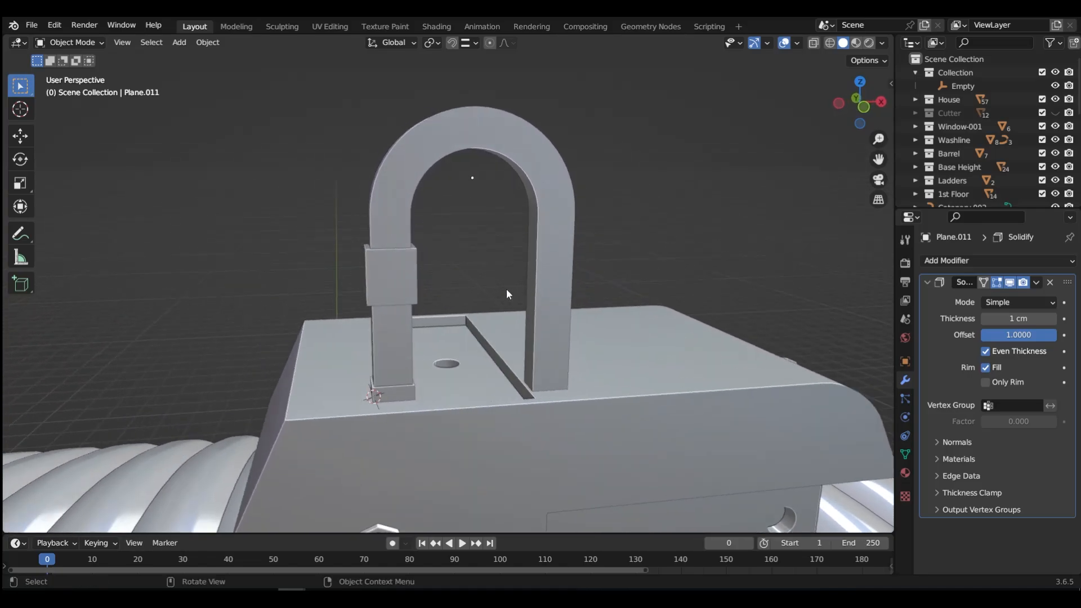
- Add a loop cut at factor 0.323 on the arch's other leg and bevel it 8.63 cm wide into a face band
left_click(548, 267)
key("ctrl+Tab")
left_click(634, 263)
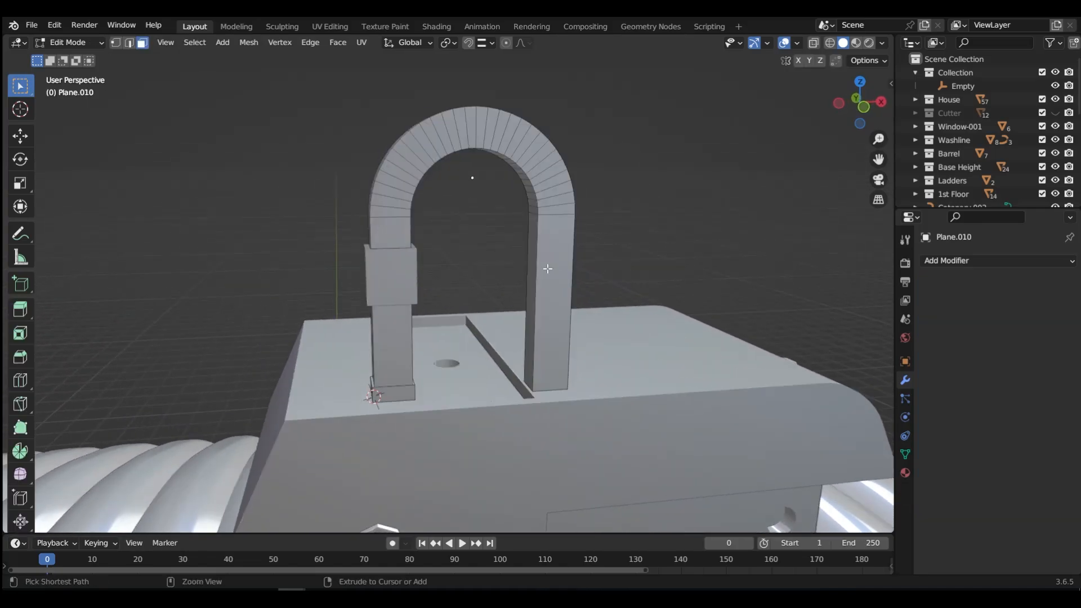
key("ctrl+r")
left_click(548, 268)
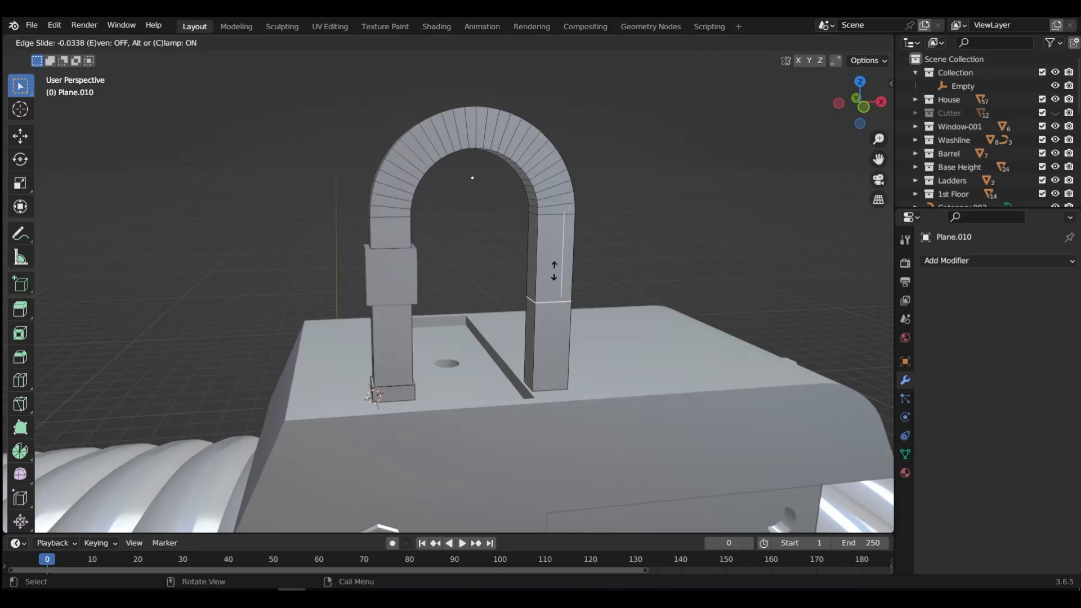
left_click(552, 297)
key("ctrl+b")
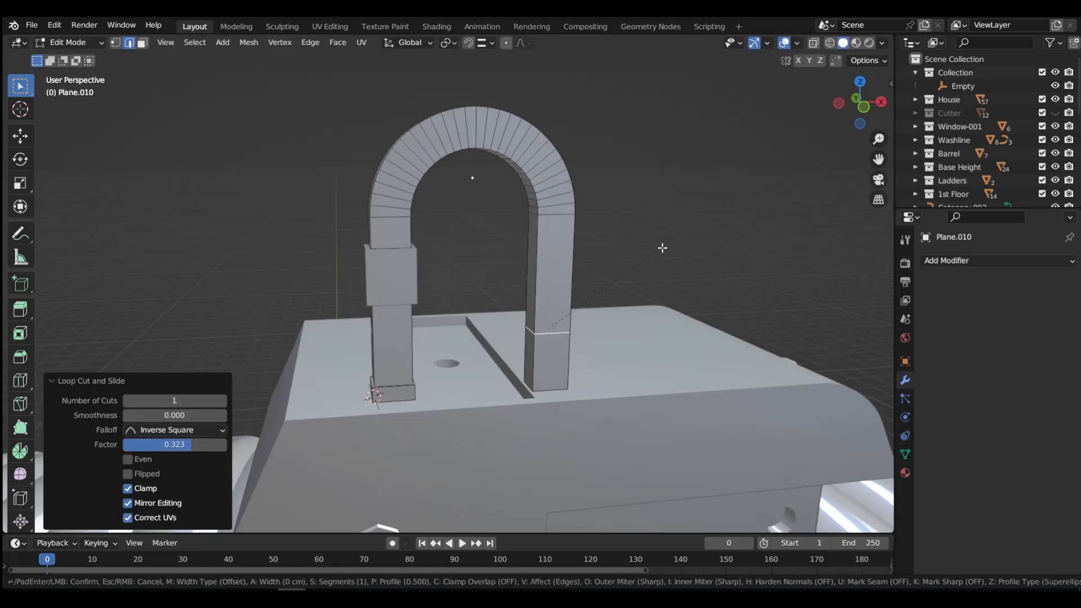
left_click(696, 236)
- Raise the new face band on the second leg by about 3.9 cm along Z
key("g")
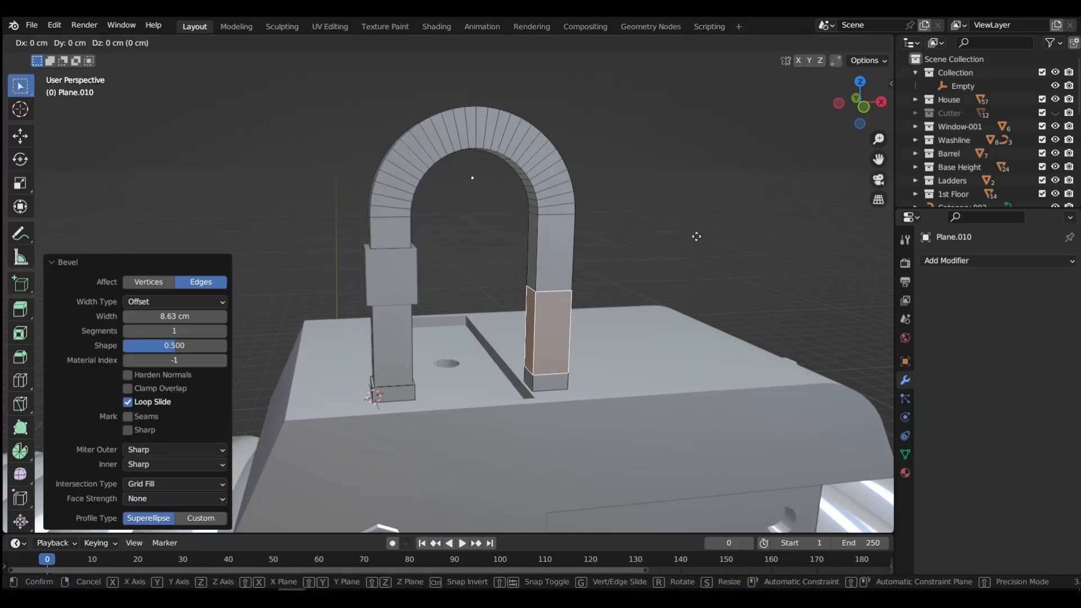
key("z")
left_click(696, 222)
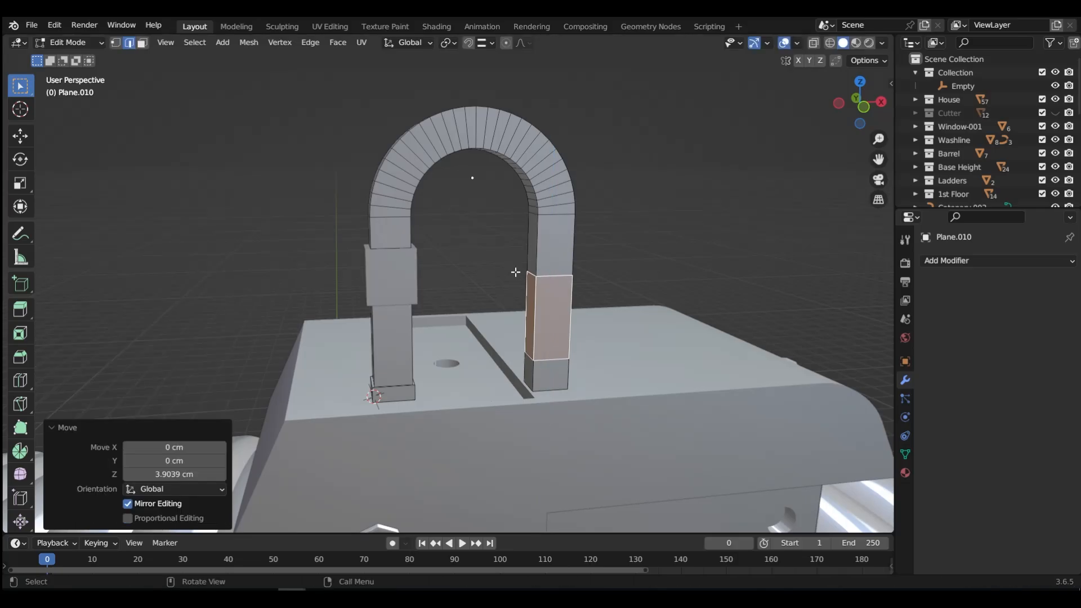
- Duplicate the second leg's face band in place, separate it into a new object and select it in Object Mode
key("g")
right_click(516, 272)
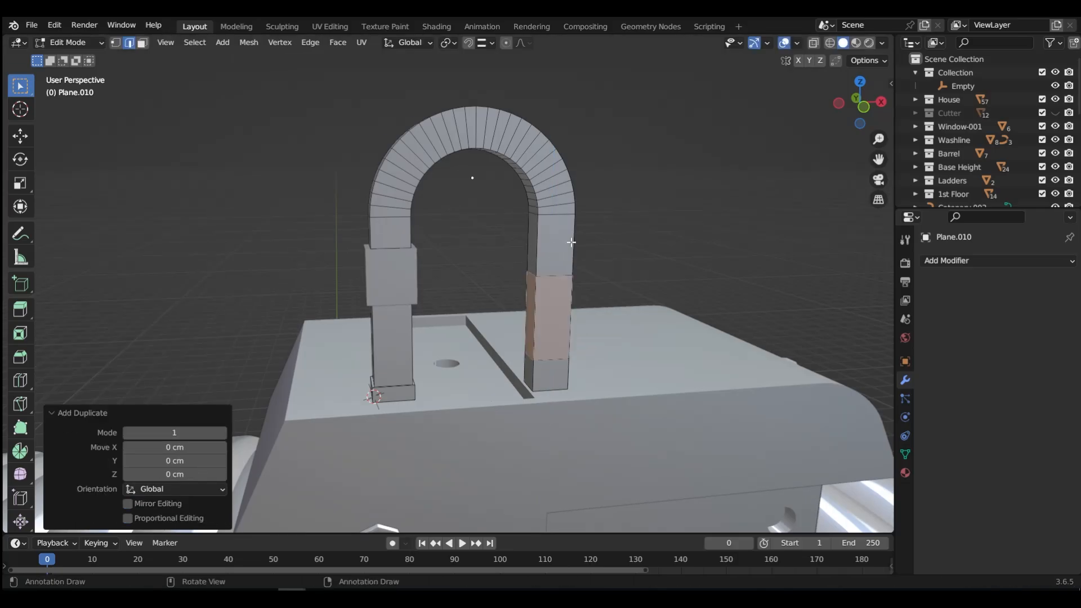
key("p")
left_click(571, 241)
key("Tab")
left_click(532, 226)
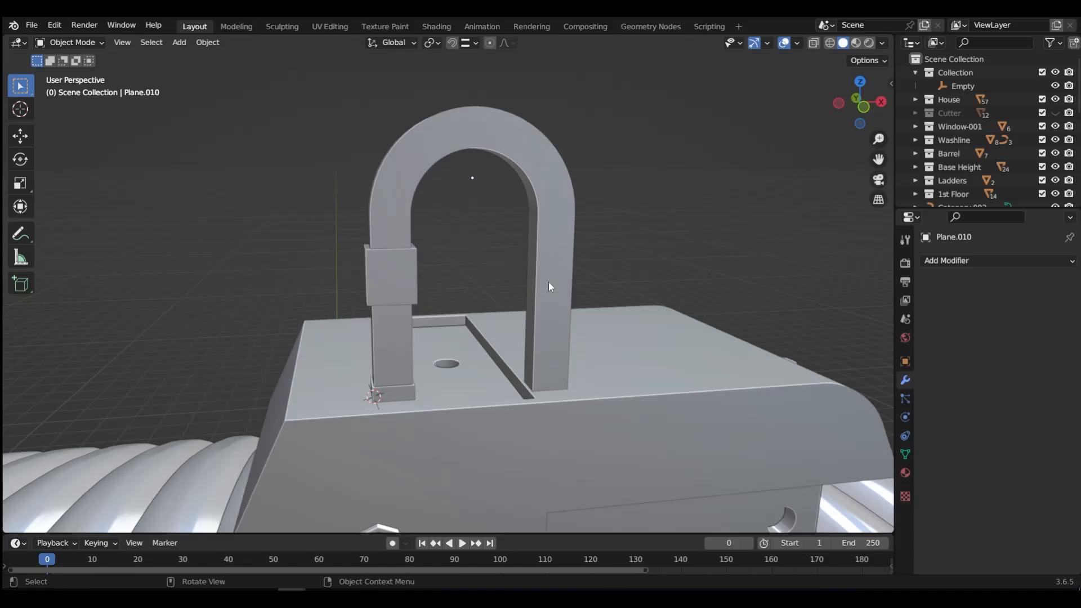
- Add Solidify to the second leg's band with offset 1 and Even Thickness, and apply the modifier
left_click(946, 261)
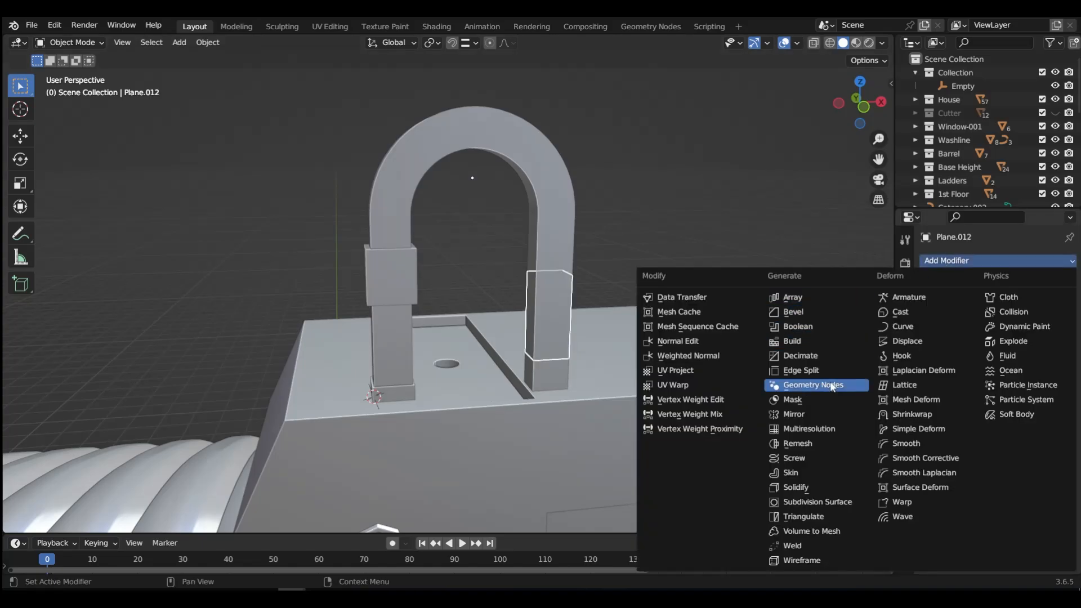
left_click(796, 488)
key("minus")
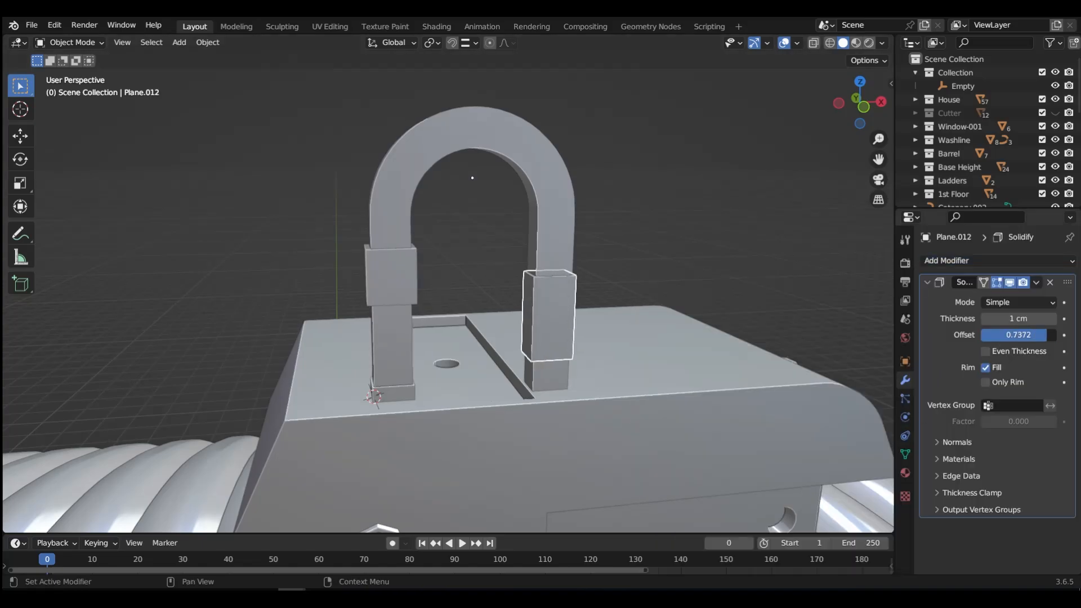
left_click(986, 352)
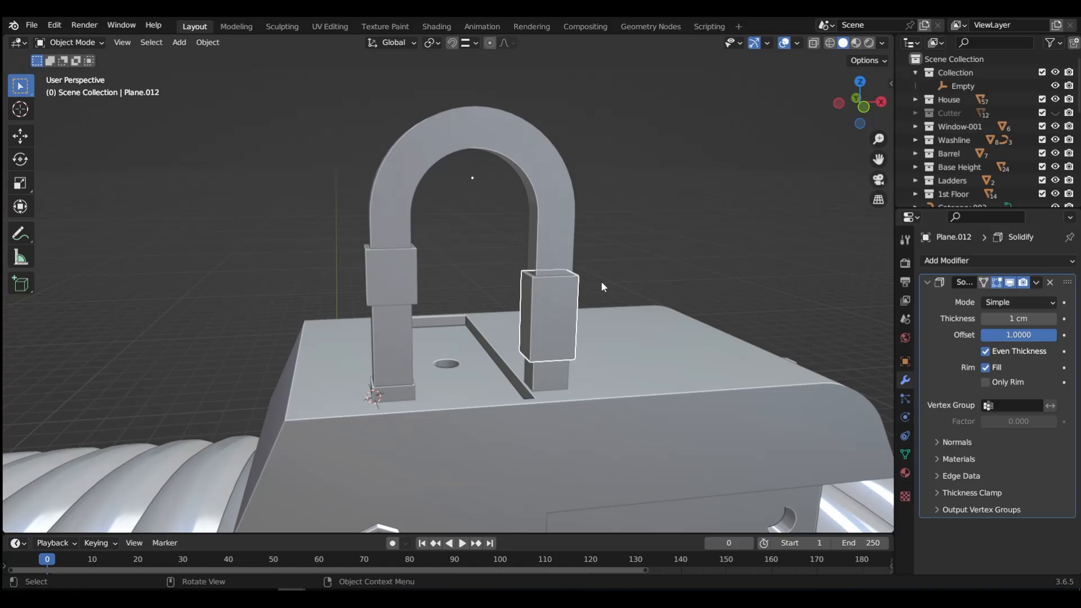
left_click(604, 266)
middle_click_drag(538, 251, 568, 255)
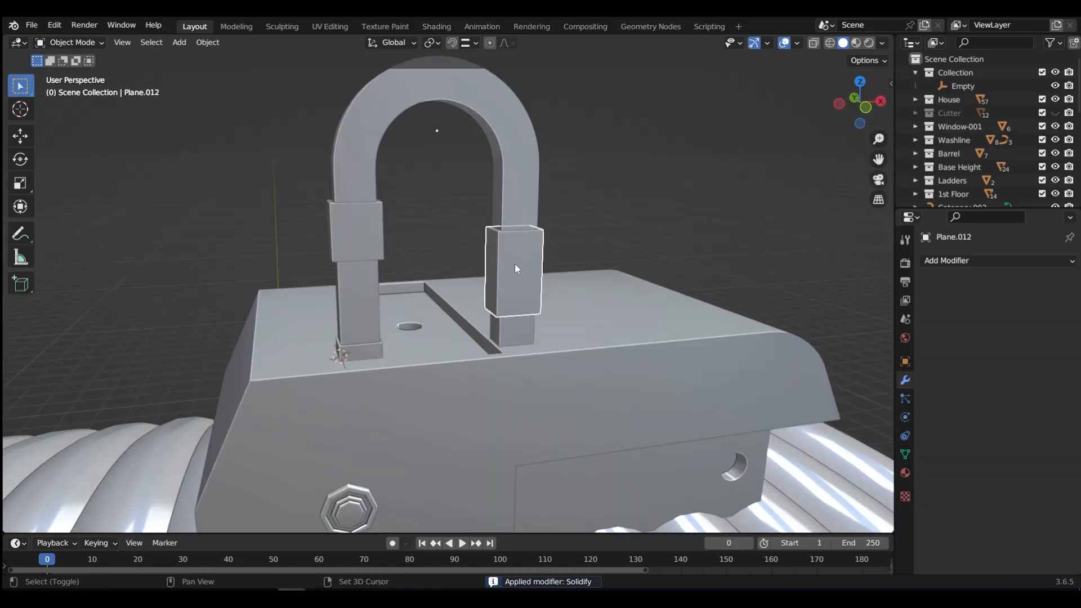
- Add a plane at the second leg's sleeve, scale it down to about 0.106 and apply its scale
key("shift+a")
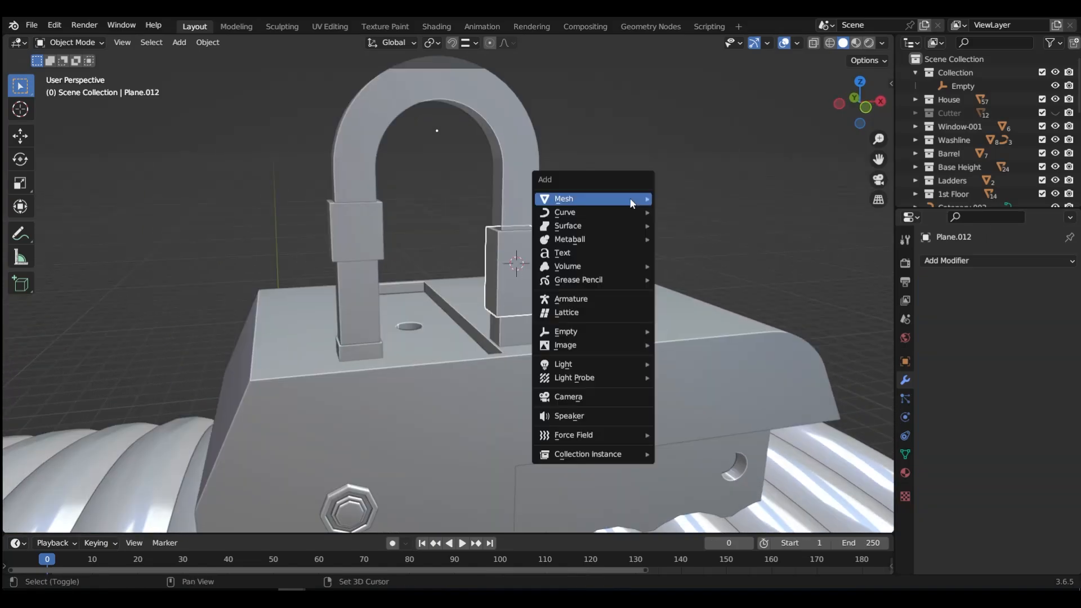
mouse_move(630, 198)
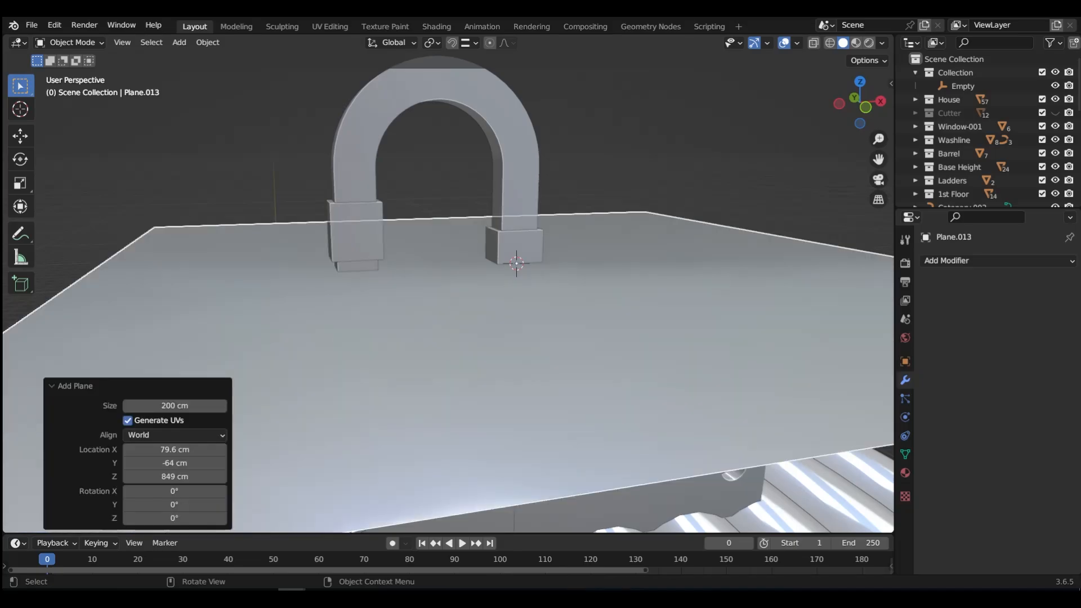
key("s")
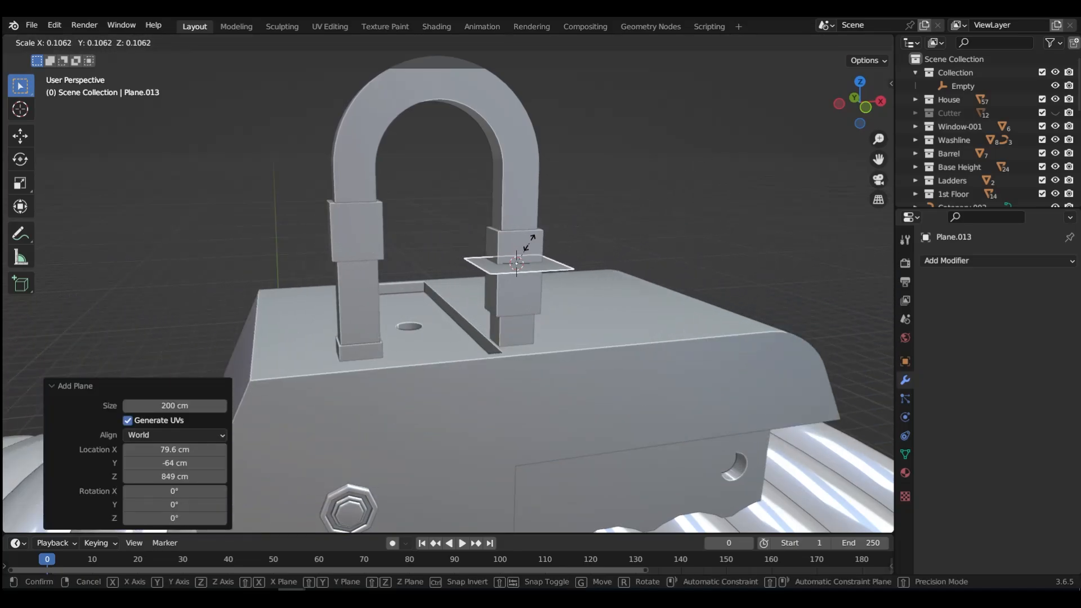
left_click(528, 242)
key("ctrl+a")
left_click(528, 242)
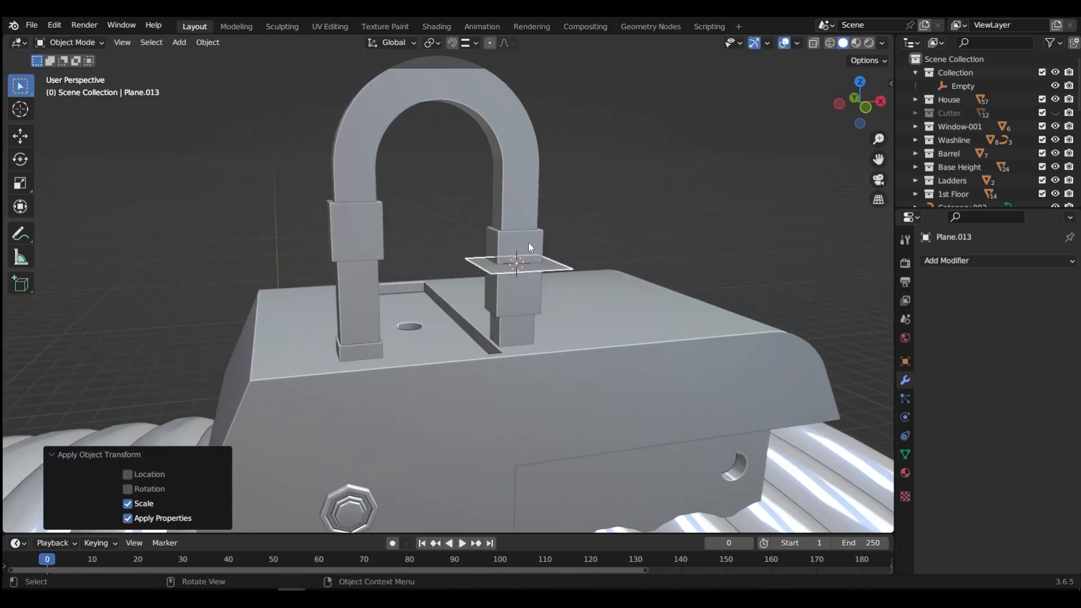
- Extrude the plane about 0.29 cm along its normal into a thin plate and return to Object Mode
key("Tab")
key("e")
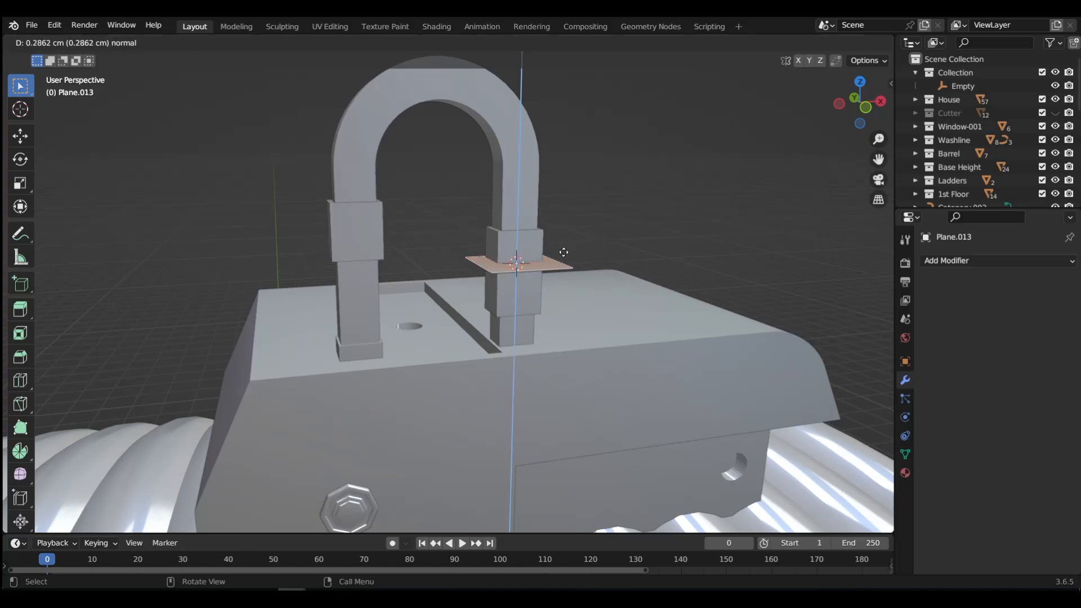
left_click(564, 252)
key("Tab")
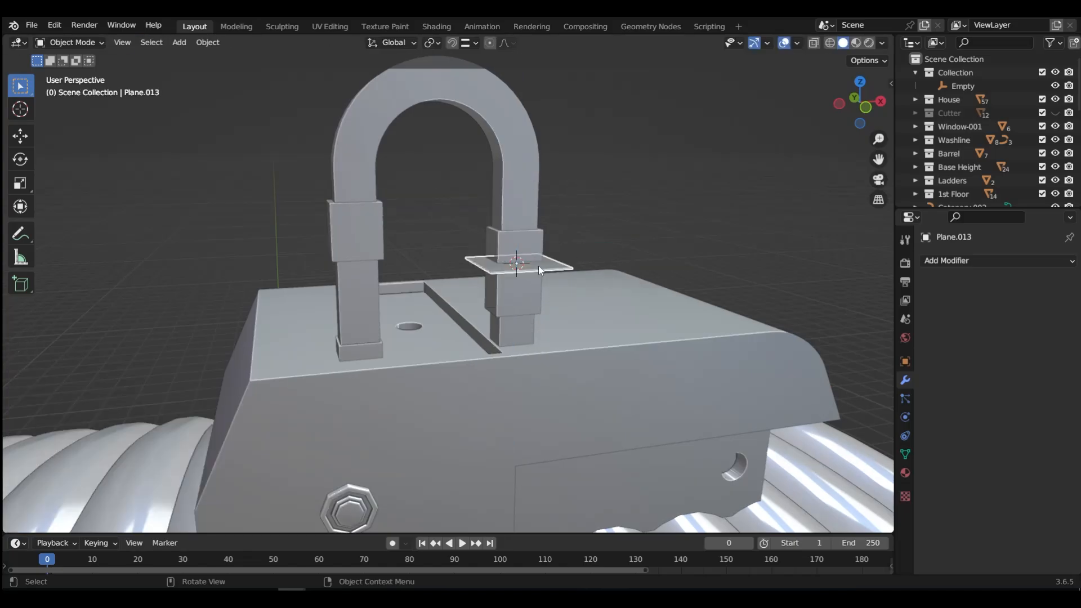
- In front view, lower the thin plate 11.689 cm along Z to near the sleeve's lower end
key("grave")
left_click(463, 225)
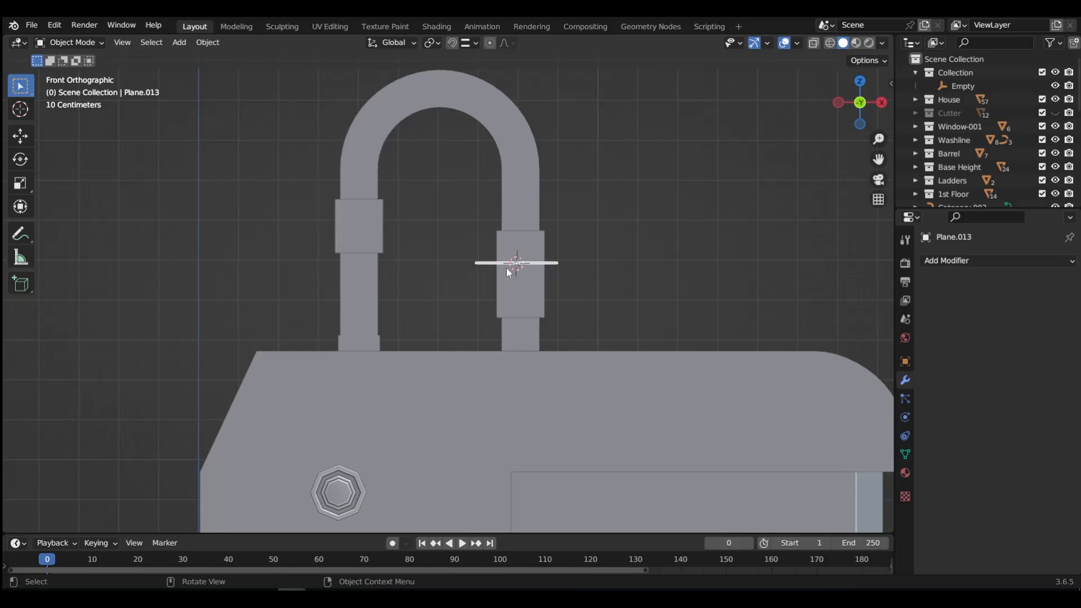
key("g")
key("z")
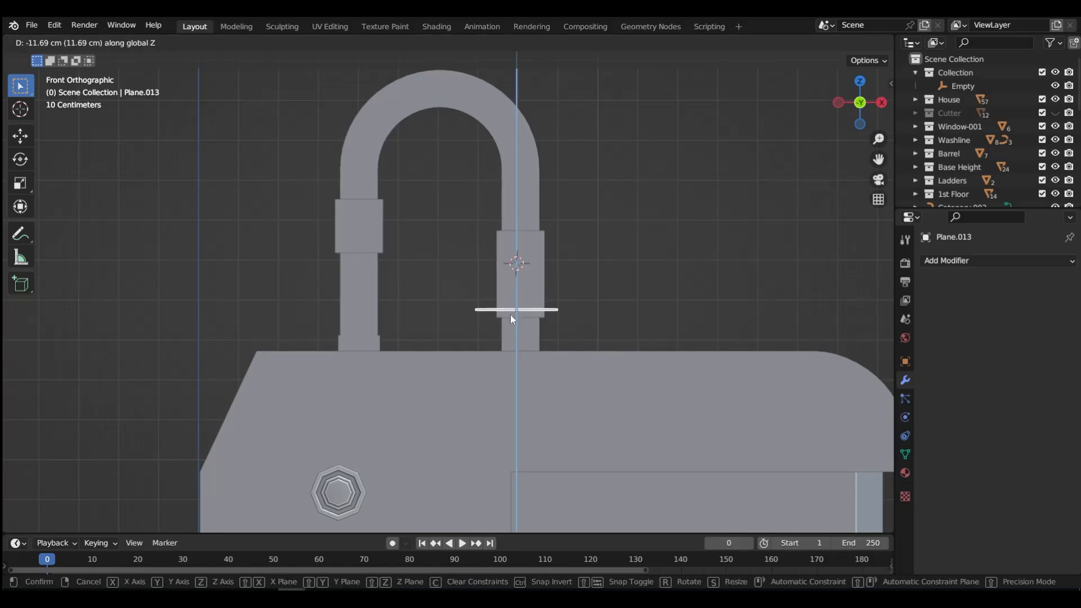
left_click(510, 314)
- Move the thin plate -8.3418 cm along Y, outward from the second leg's sleeve
middle_click_drag(510, 314, 576, 339)
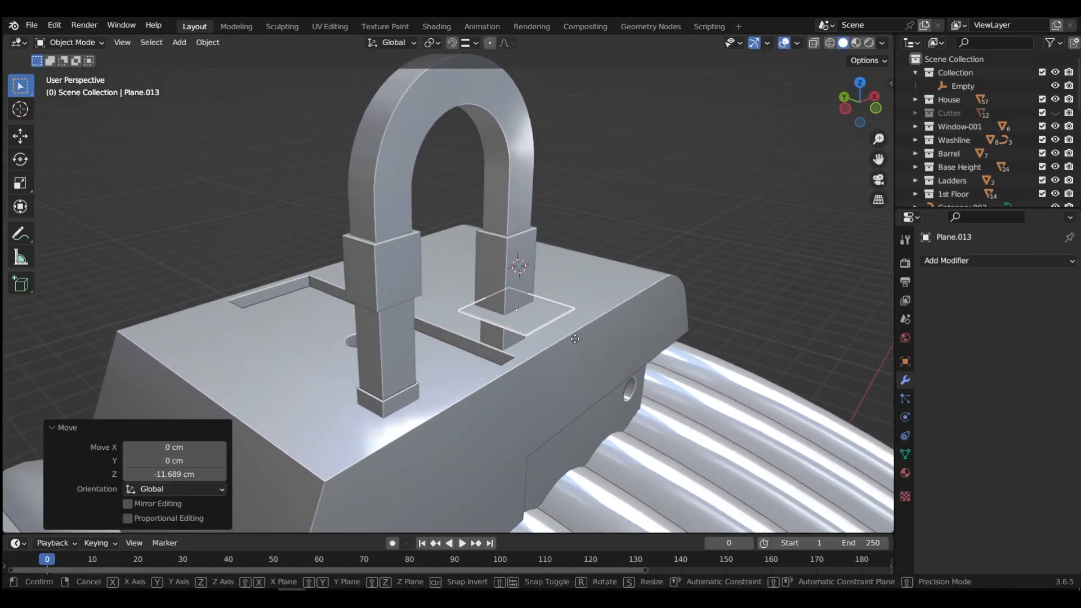
key("y")
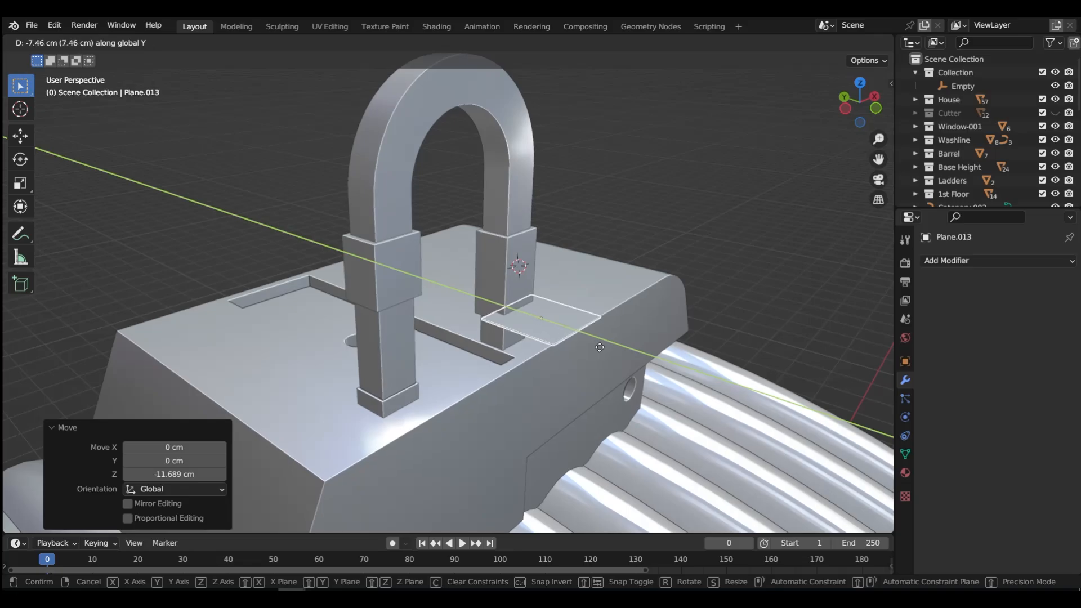
left_click(603, 346)
middle_click_drag(603, 346, 363, 313)
scroll(362, 318, "up", 5)
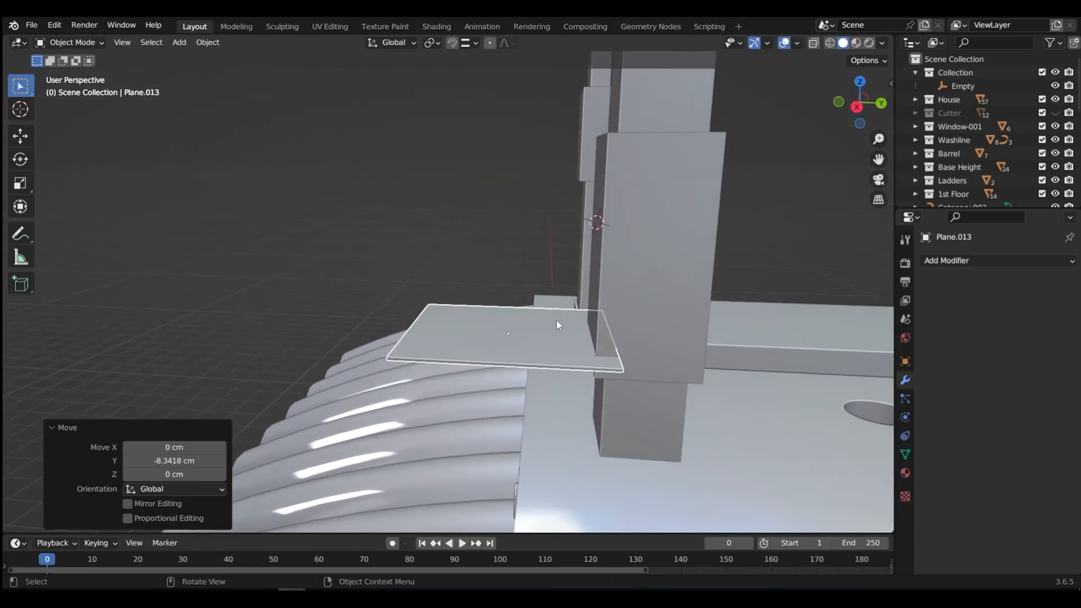
- Fine-tune the plate's position along Y so its edge meets the sleeve's front face, finishing with a 0.29581 cm shift
key("g")
key("y")
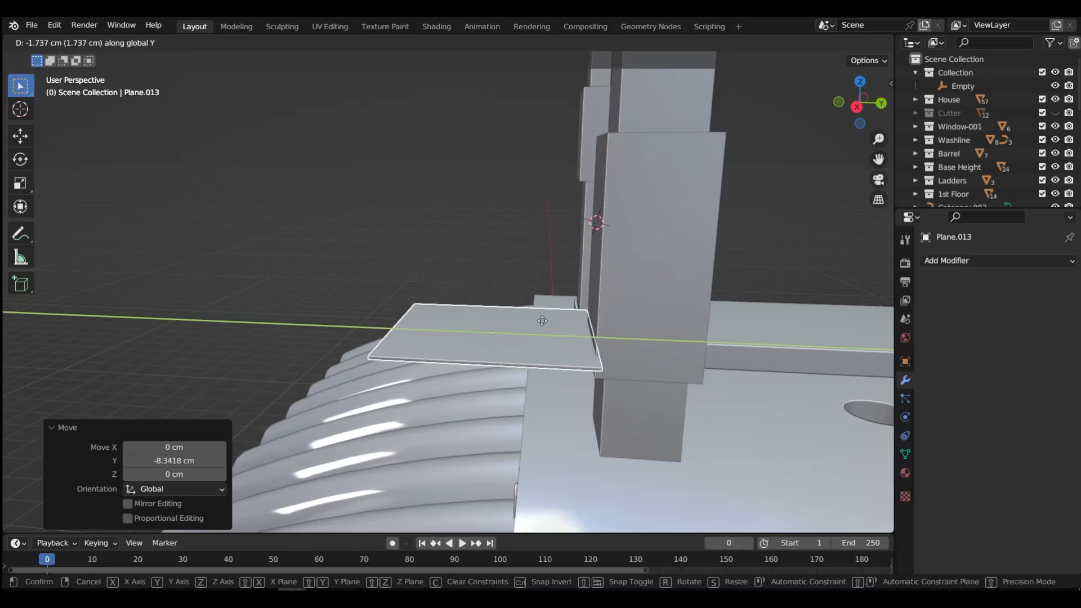
middle_click_drag(542, 320, 722, 338)
left_click(570, 295)
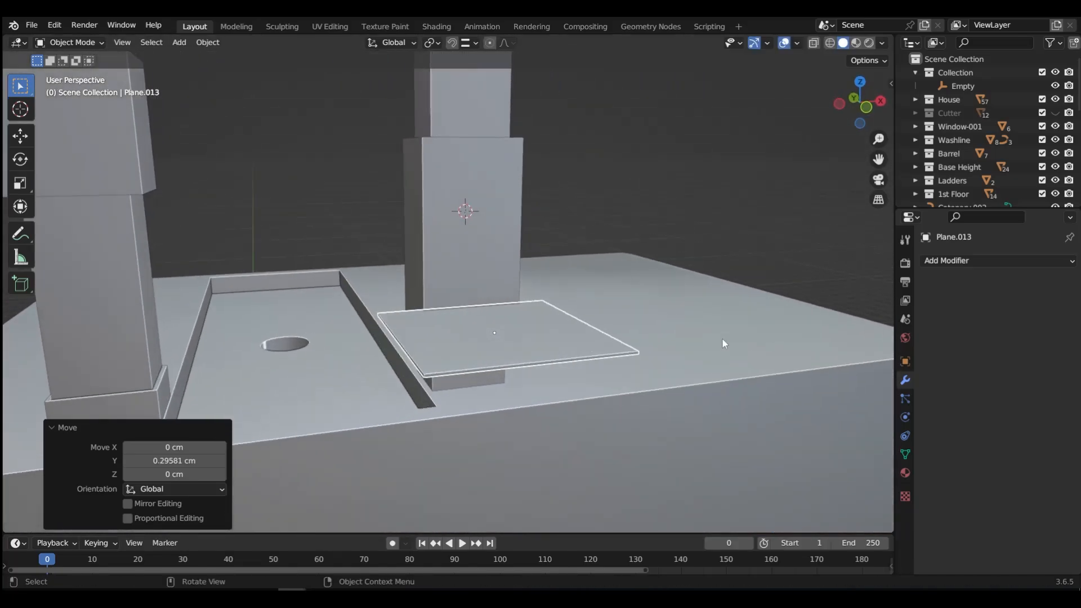
- Duplicate the thin plate's geometry within the same mesh, offsetting the copy 0.72544 cm upward along Z
left_click(544, 337)
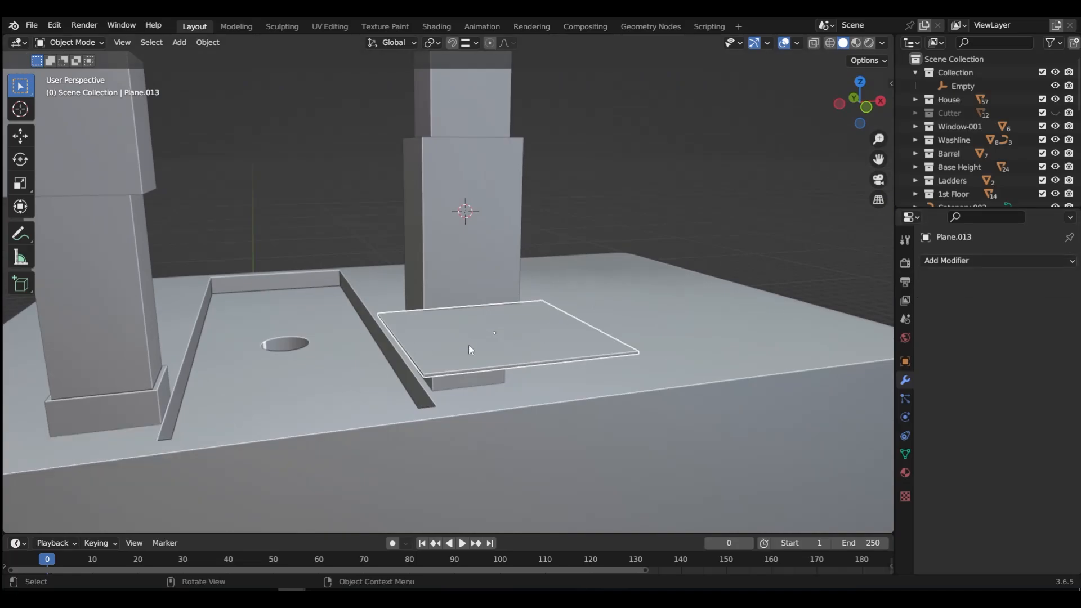
key("ctrl+Tab")
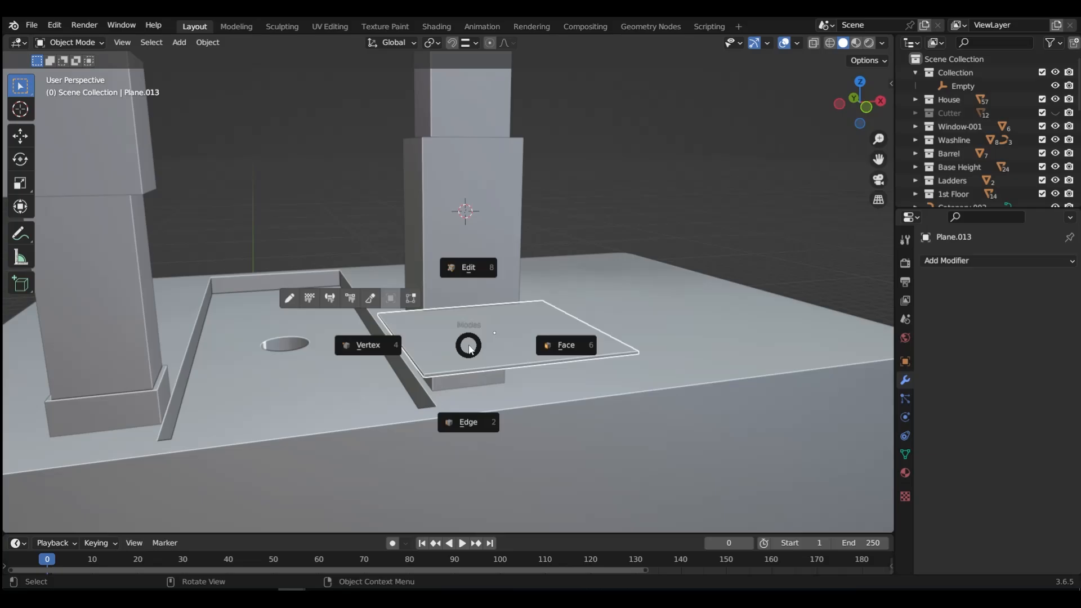
left_click(565, 344)
key("g")
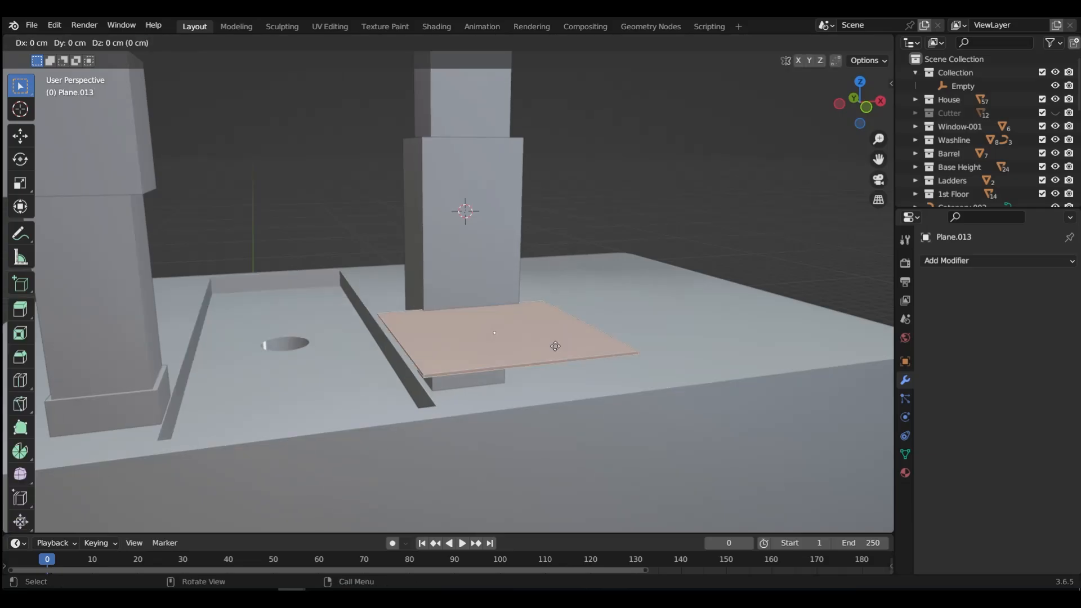
left_click(554, 339)
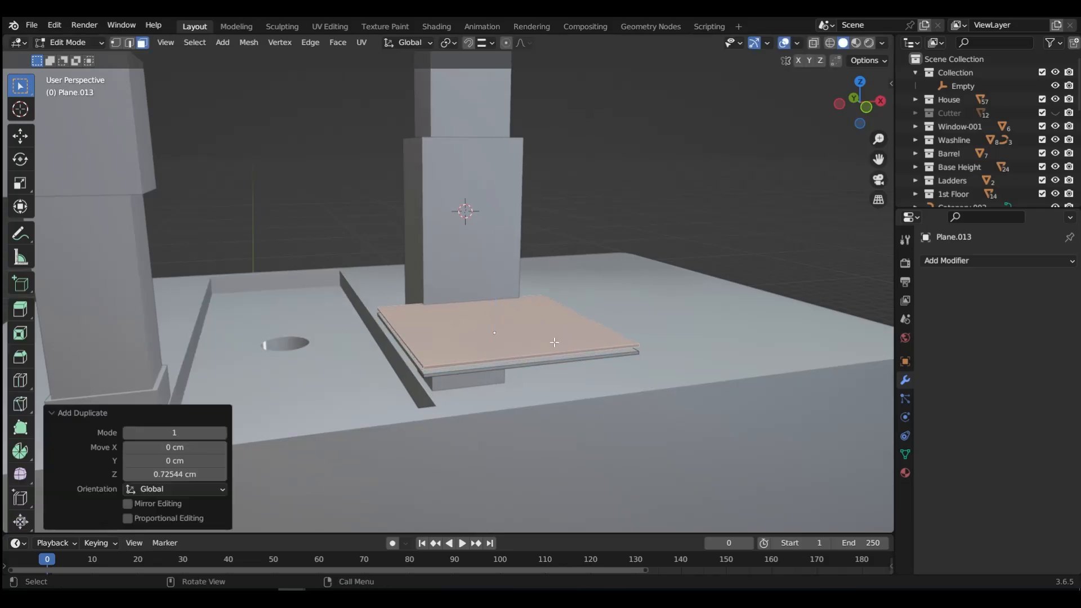
mouse_move(554, 339)
middle_mouse_down()
mouse_move(542, 316)
mouse_move(535, 331)
middle_mouse_up()
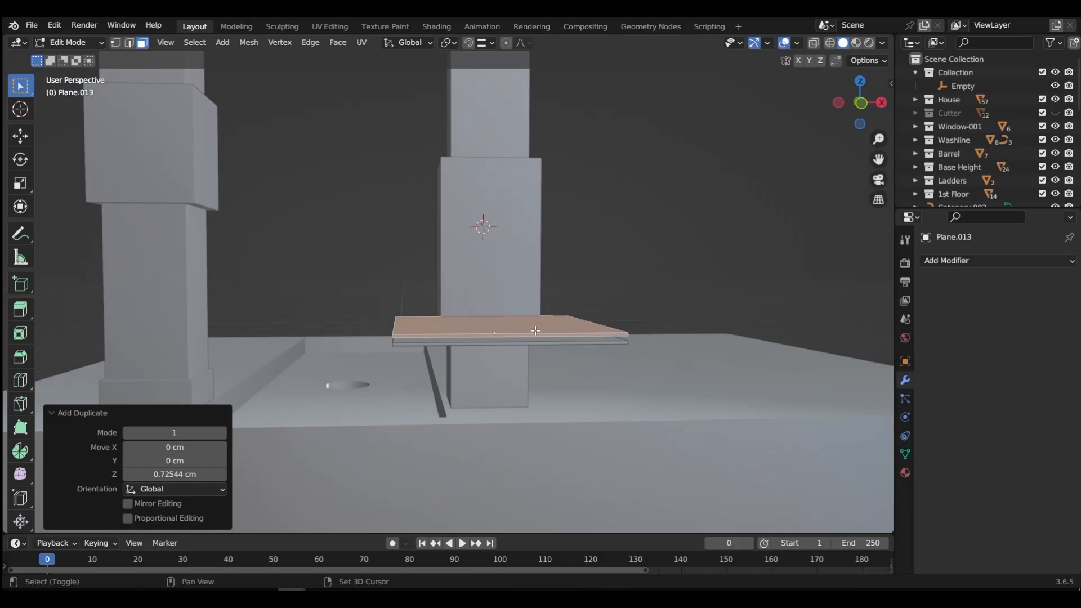
- Repeat the plate duplication at the same spacing to build an evenly spaced stack over the lower part of the sleeve
key("shift+r")
key("shift+r")
key("shift+r")
key("shift+r")
key("shift+r")
key("shift+r")
key("shift+r")
key("shift+r")
key("shift+r")
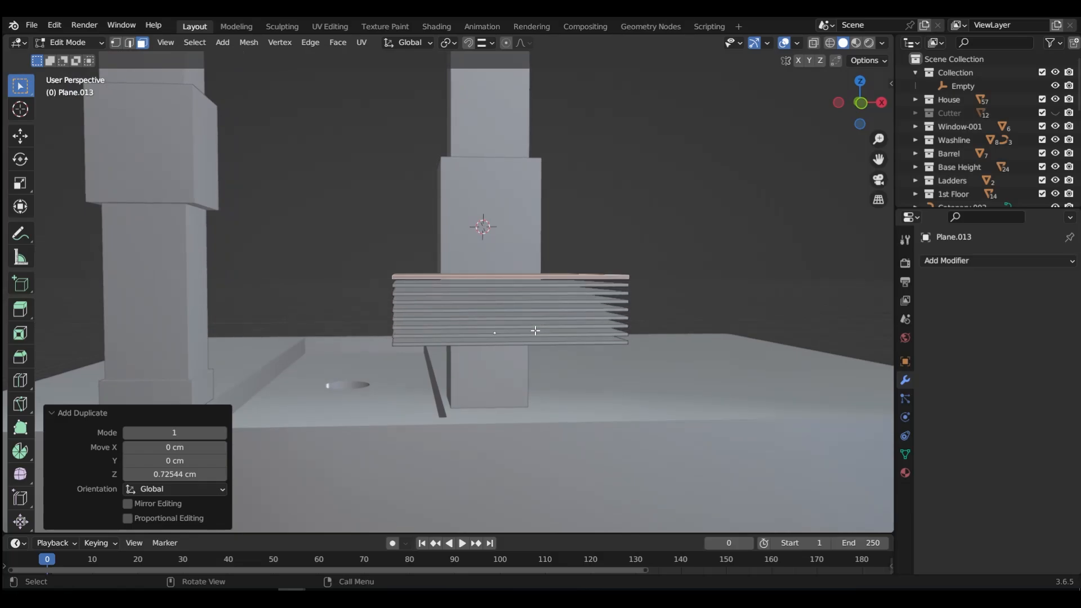
- Cut horizontal grooves into the second leg's sleeve with a Boolean Difference using the plate stack as cutter
key("Tab")
left_click(541, 269)
left_click(511, 258, "shift")
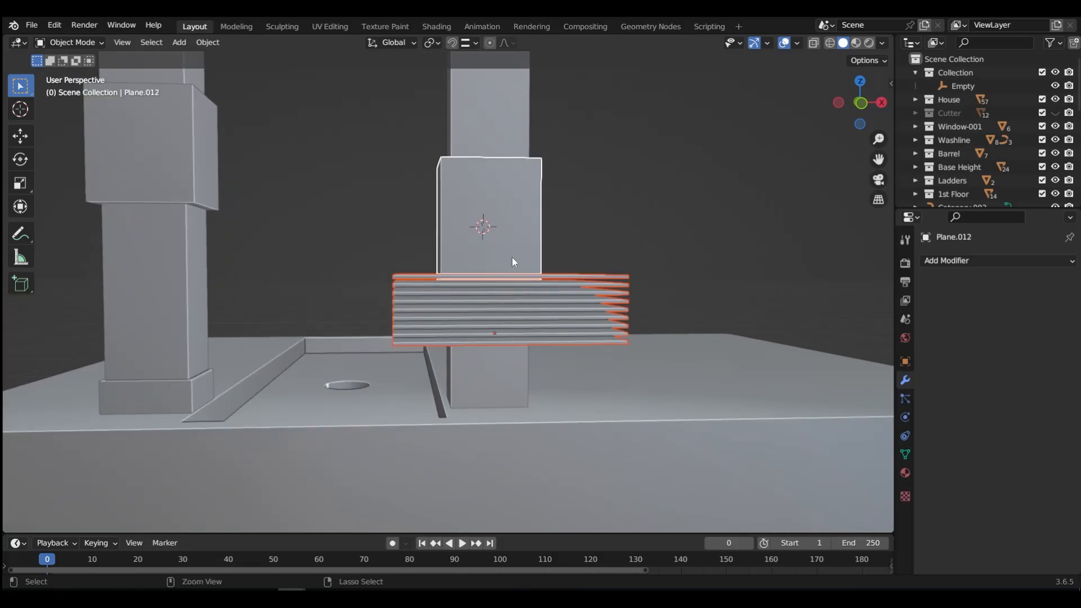
key("ctrl+minus")
middle_click_drag(457, 343, 488, 336)
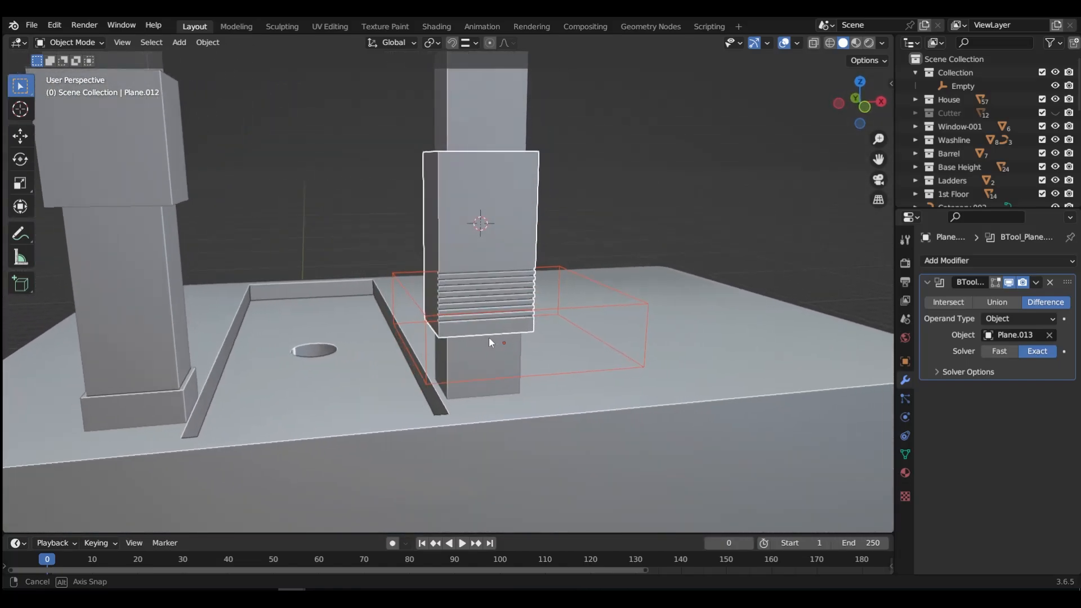
- Move the plate stack cutter into the Cutter collection
left_click(563, 309)
key("m")
left_click(563, 308)
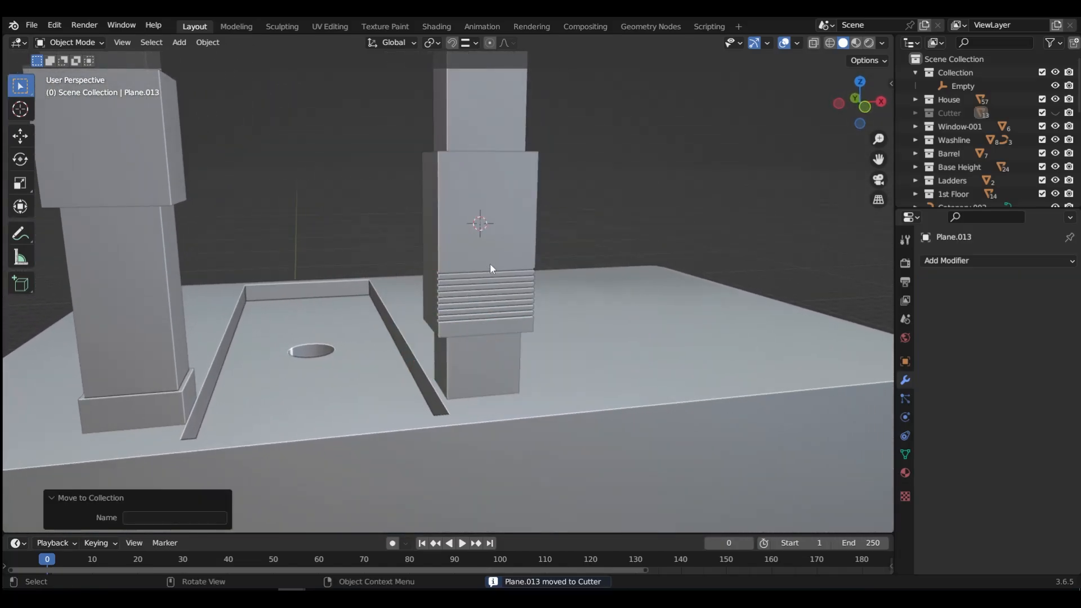
- Apply the sleeve's Boolean modifier and bevel its upper outer edges with a width of 0.786 cm
left_click(491, 269)
middle_click_drag(467, 282, 432, 369)
key("ctrl+a")
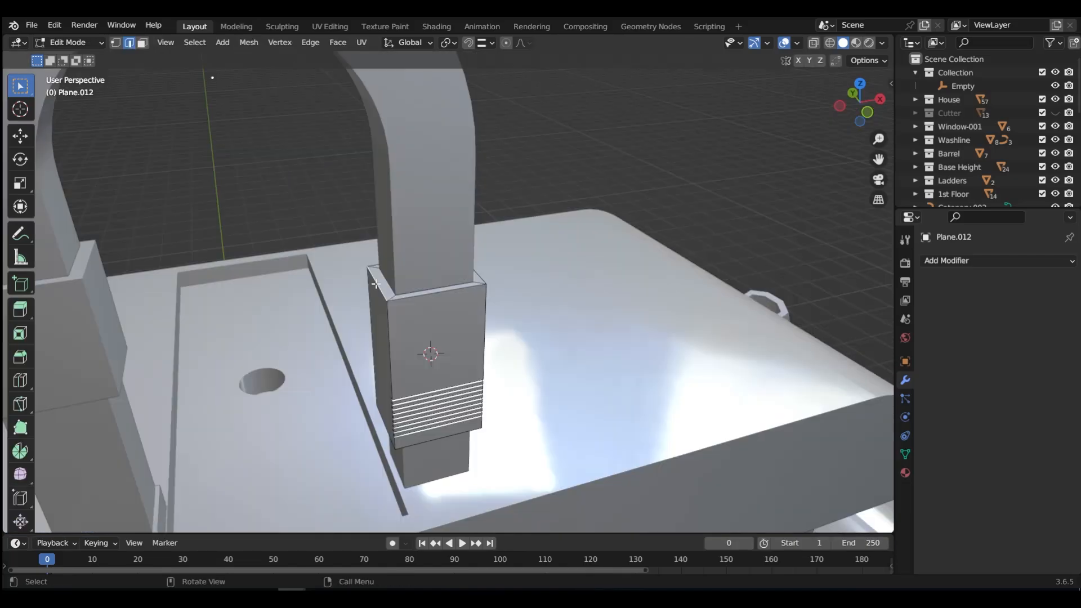
key("ctrl+b")
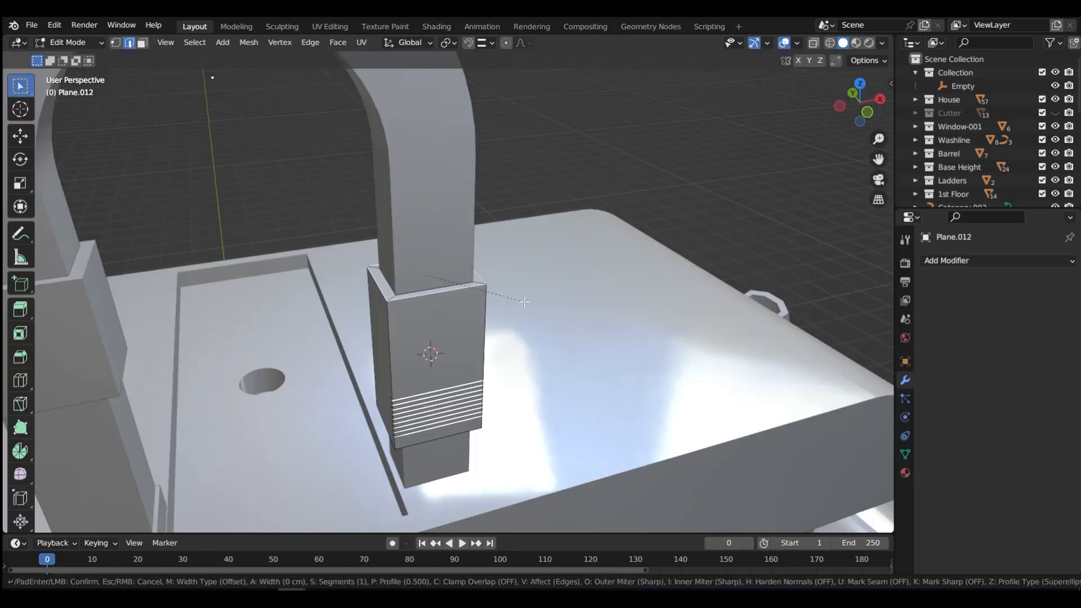
left_click(562, 328)
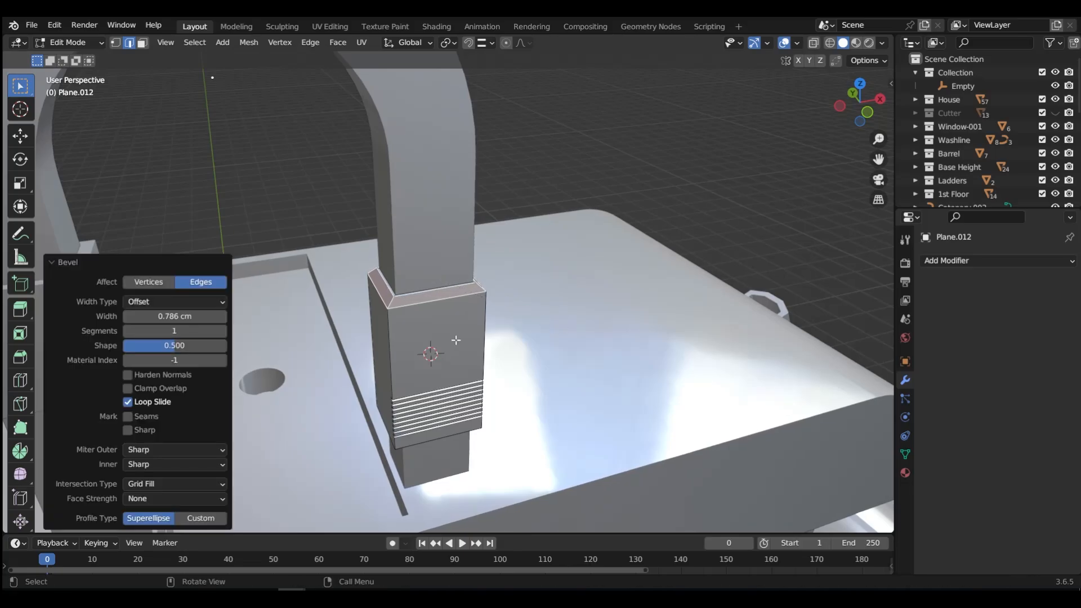
- Add a centred vertical loop cut to the sleeve's front face and bevel it 3.48 cm wide into a central strip
key("ctrl+r")
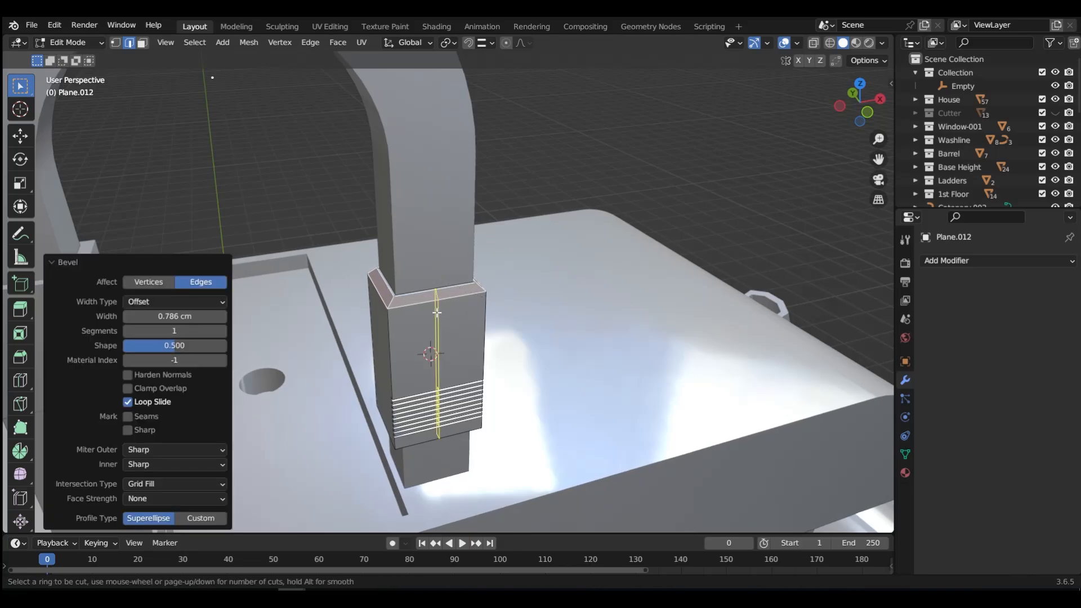
left_click(437, 312)
right_click(437, 312)
key("ctrl+b")
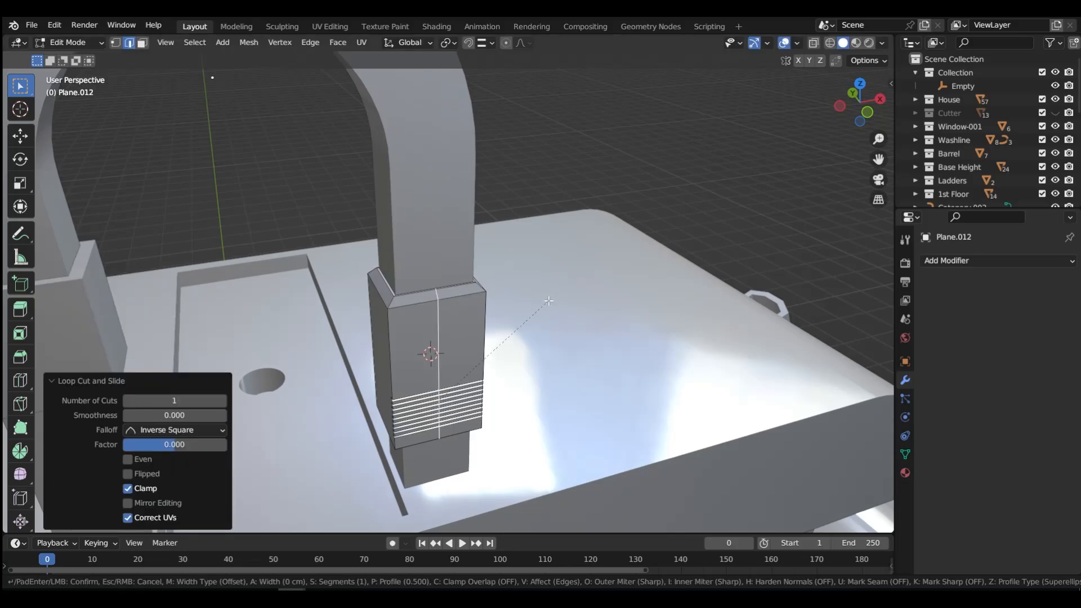
left_click(588, 296)
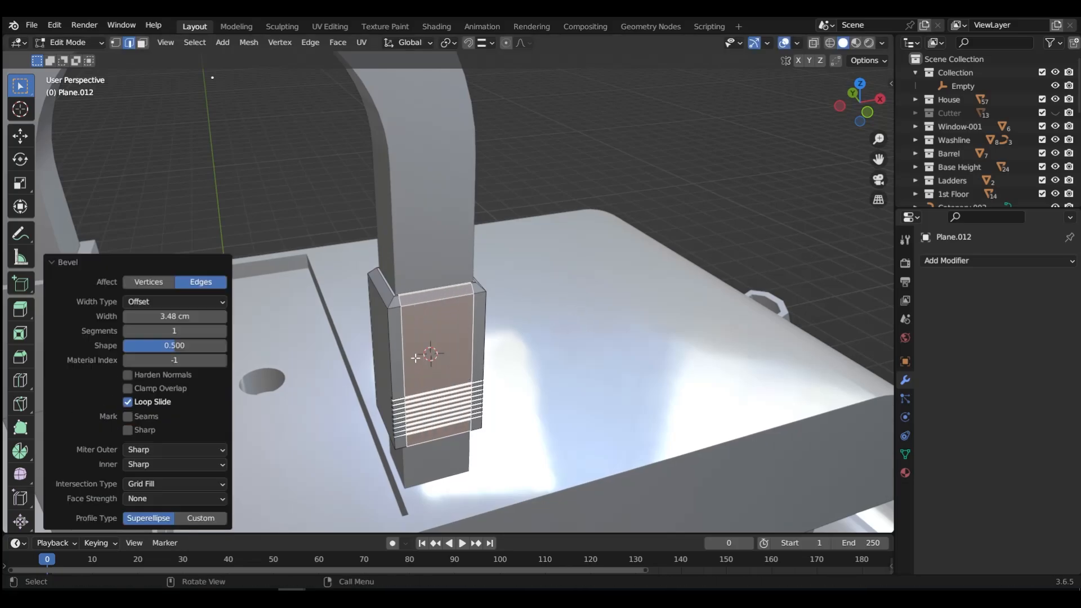
- Inset the front panel face above the grooves by 0.6489 cm and extrude it -0.65441 cm along its normal as a recess
key("ctrl+Tab")
left_click(521, 346)
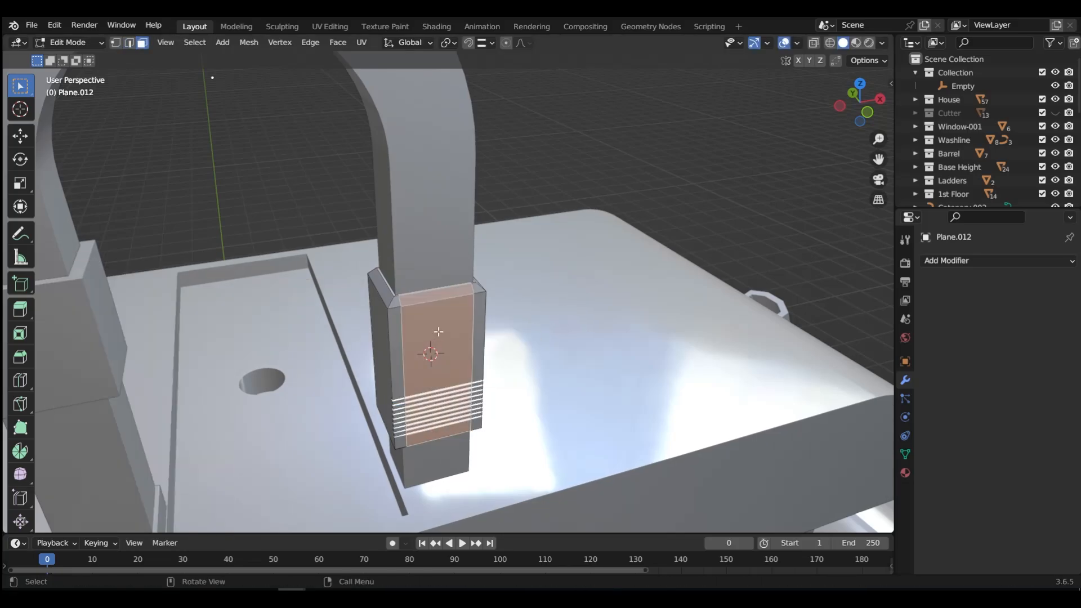
key("i")
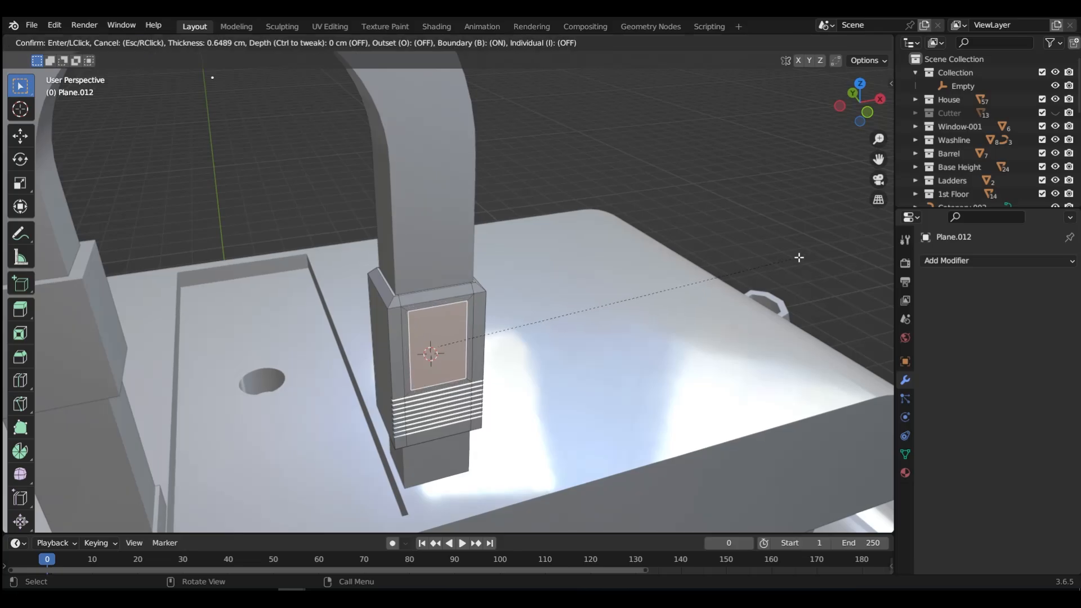
left_click(799, 257)
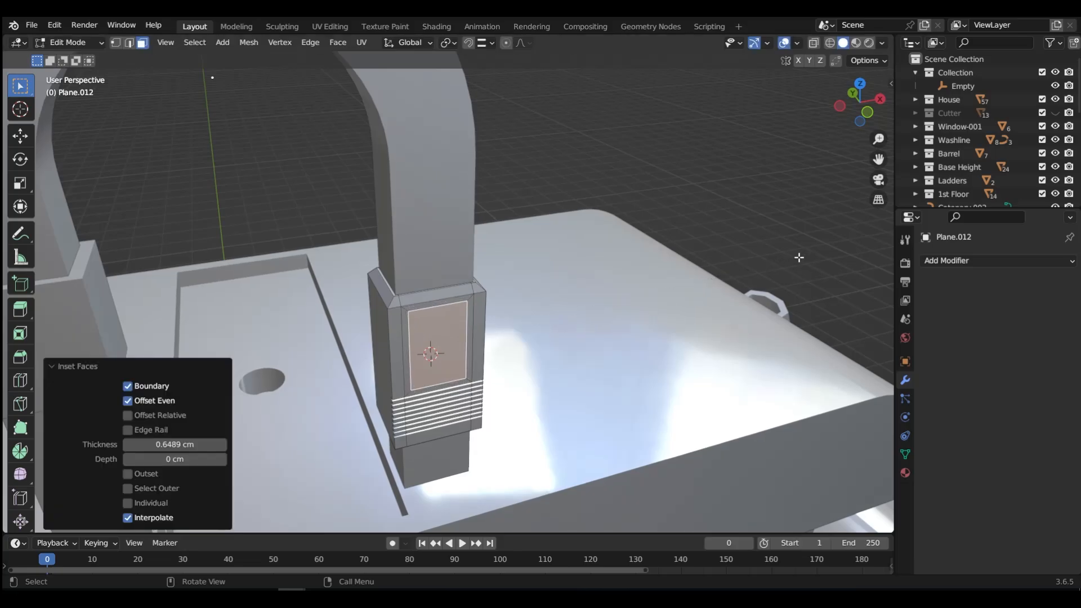
key("e")
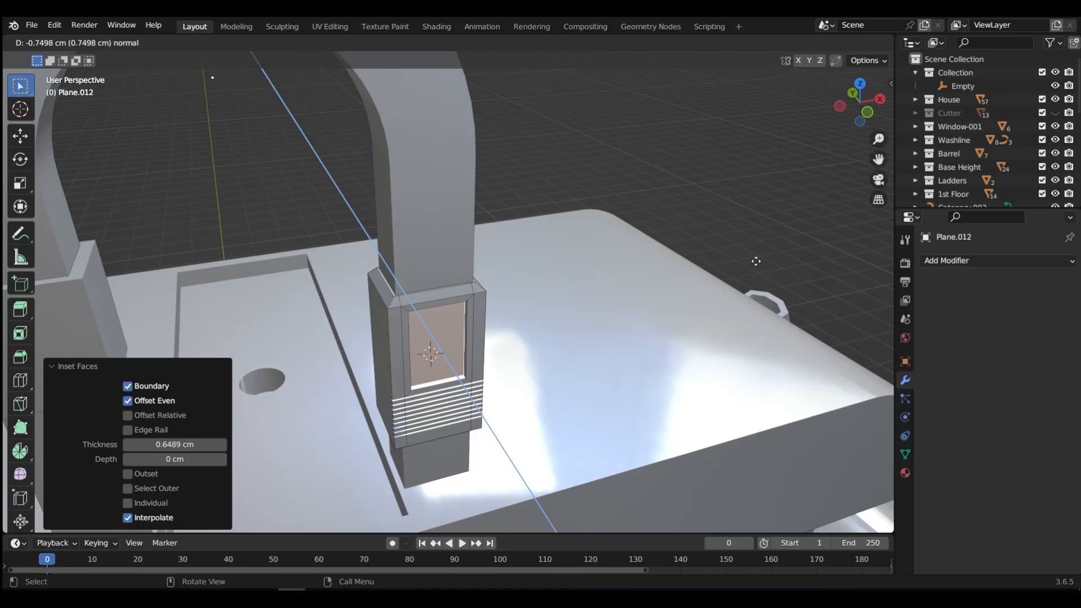
left_click(760, 259)
key("Tab")
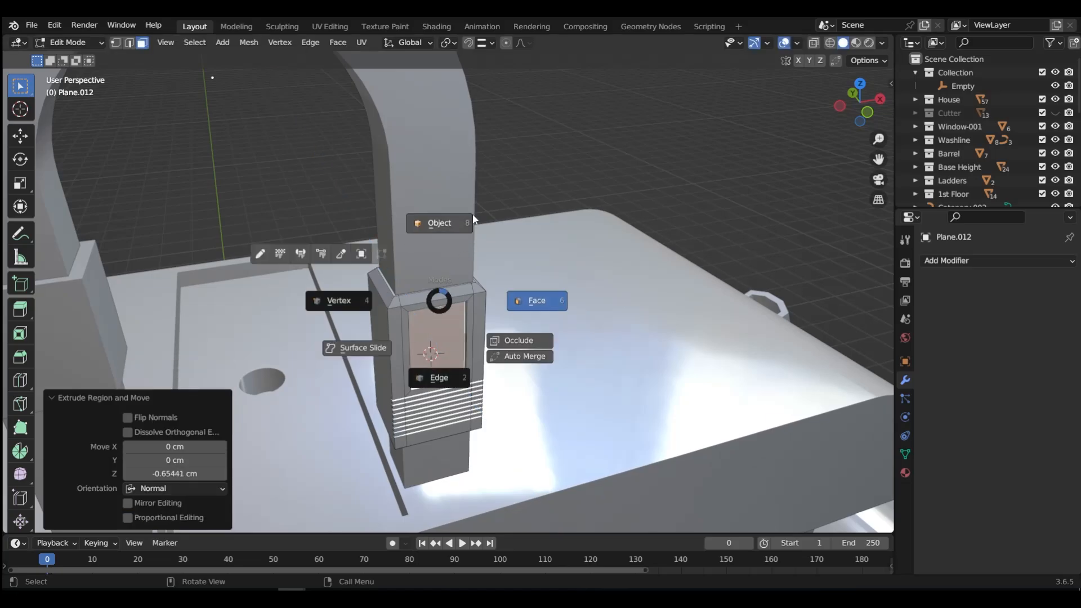
left_click(472, 214)
- Add a centred vertical loop cut to the sleeve's +X side and bevel it 2.94 cm wide into a central strip
middle_click_drag(439, 294, 466, 296)
key("Tab")
left_click(452, 322)
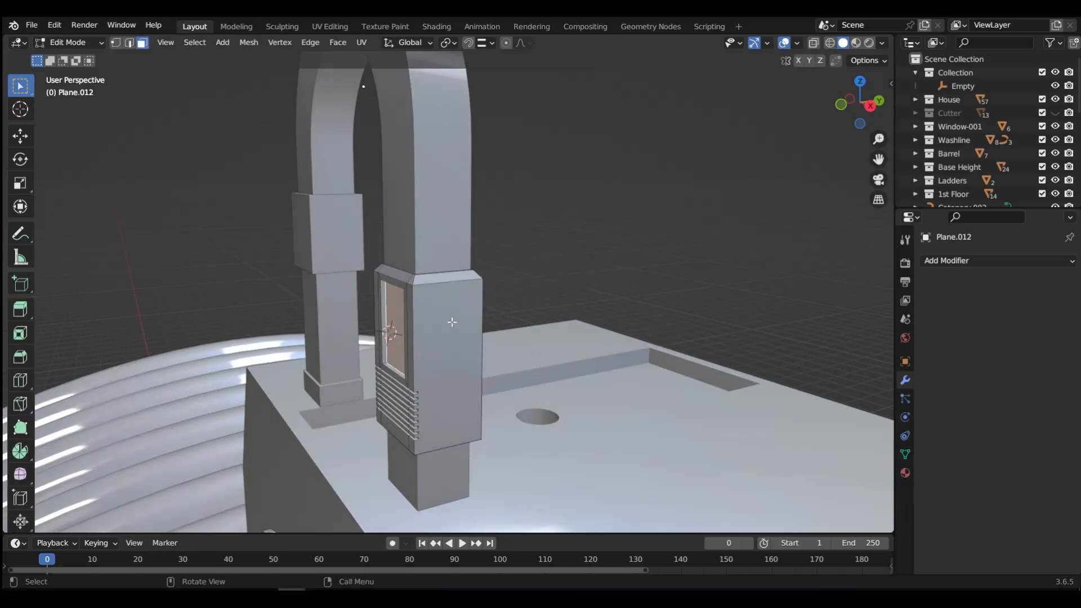
left_click(452, 322)
key("ctrl+r")
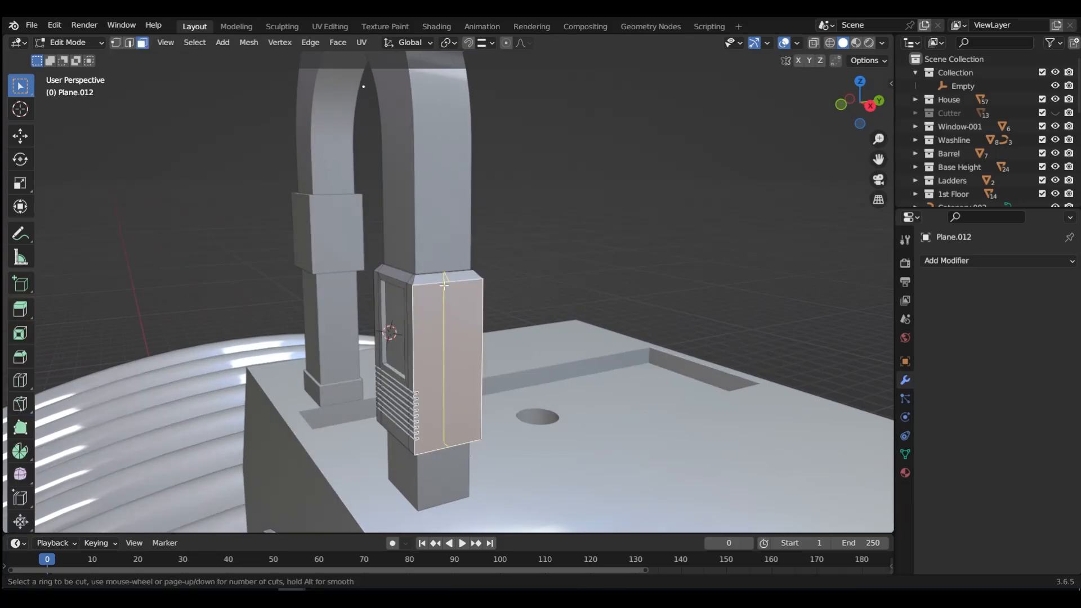
left_click(444, 285)
right_click(445, 285)
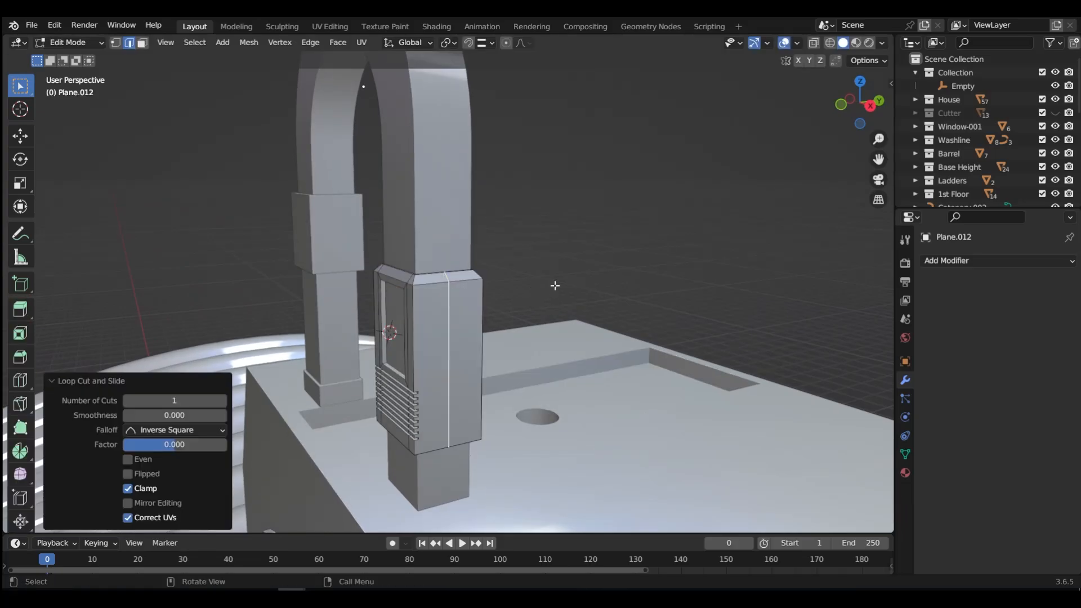
key("ctrl+b")
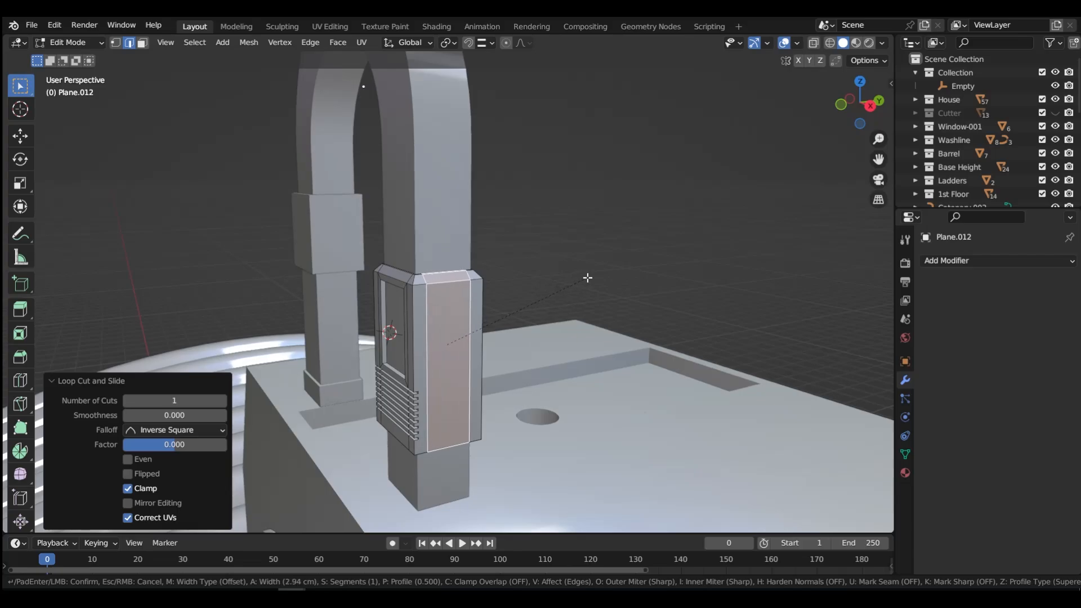
left_click(587, 277)
- Extrude the +X side's central strip in place and fatten it outward about 0.41 cm, then return to Object Mode
middle_click_drag(587, 278, 519, 386)
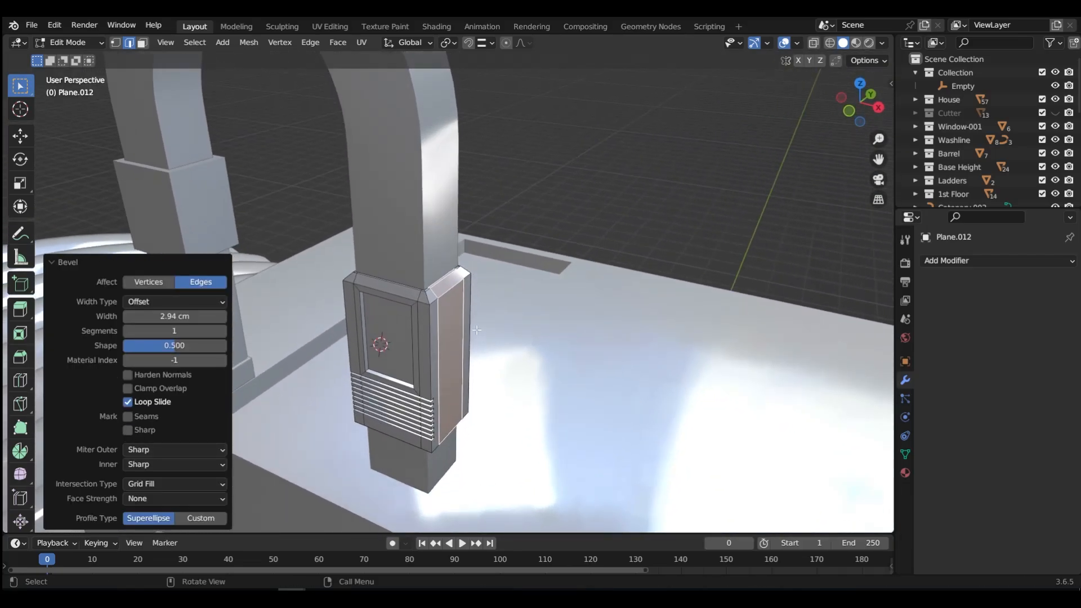
key("e")
right_click(800, 227)
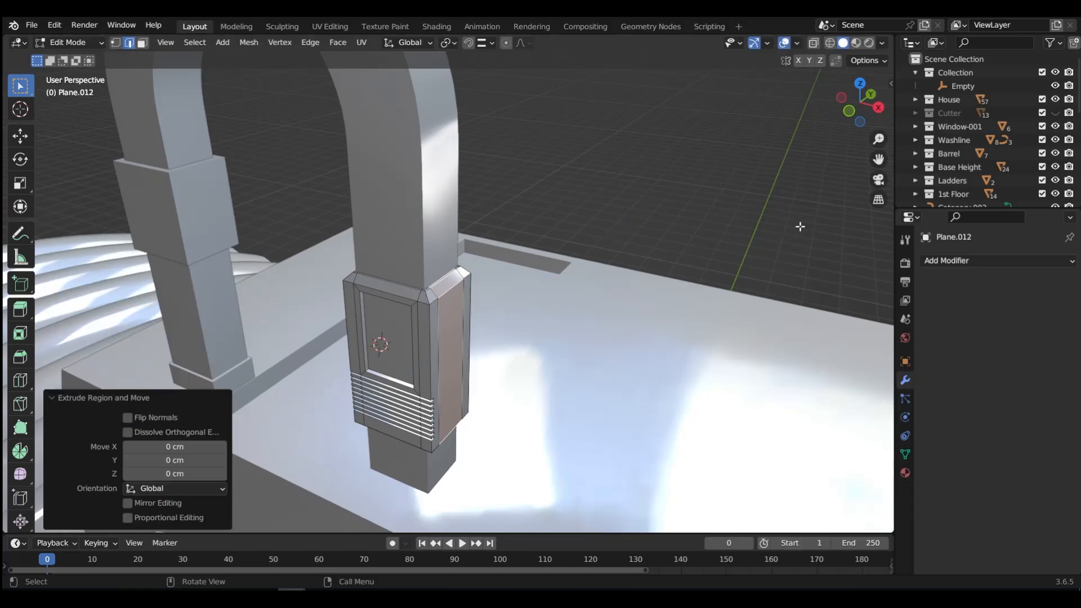
key("alt+s")
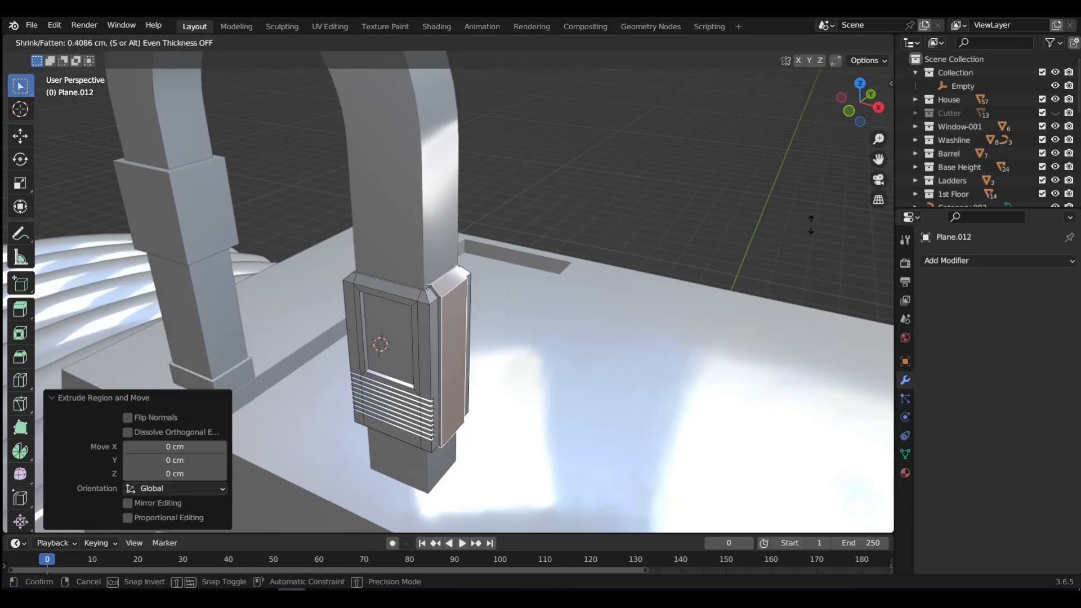
left_click(811, 224)
key("ctrl+Tab")
left_click(519, 231)
middle_click_drag(542, 284, 319, 337)
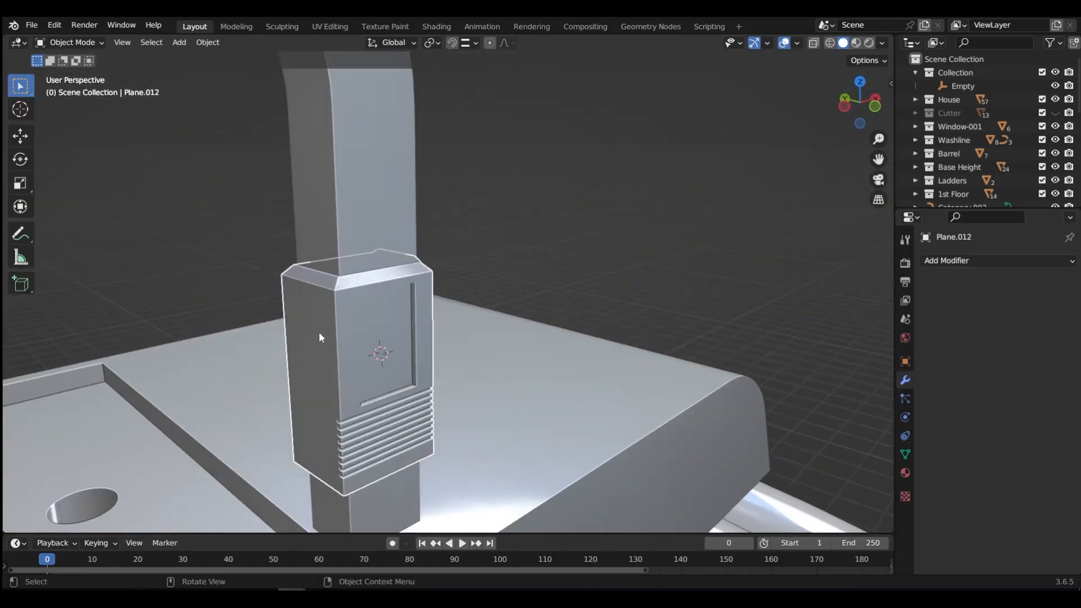
- Add a centred vertical loop cut to the sleeve's -X side and bevel it 3.09 cm wide into a central strip
key("ctrl+Tab")
left_click(400, 330)
left_click(314, 324)
key("ctrl+r")
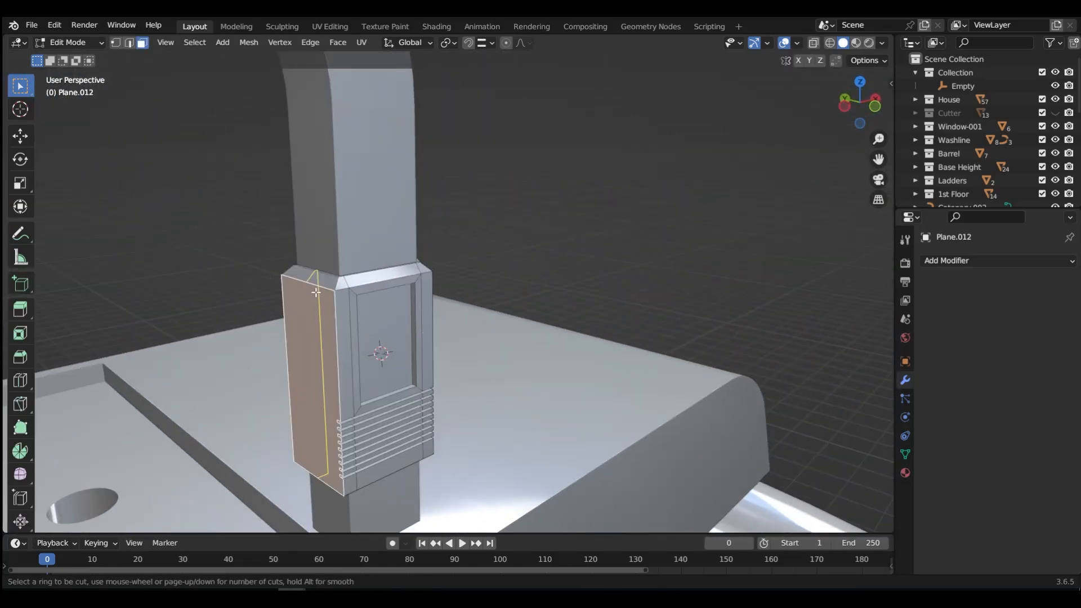
left_click(316, 292)
right_click(356, 292)
key("ctrl+b")
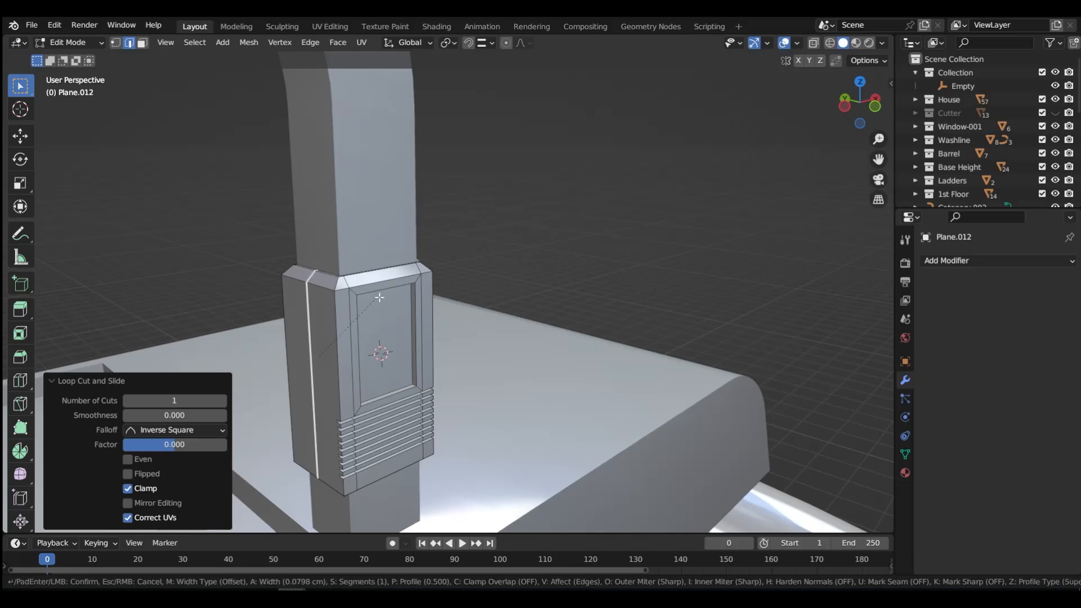
left_click(428, 307)
- Extrude the -X side's central strip in place and fatten it outward along its normals
key("e")
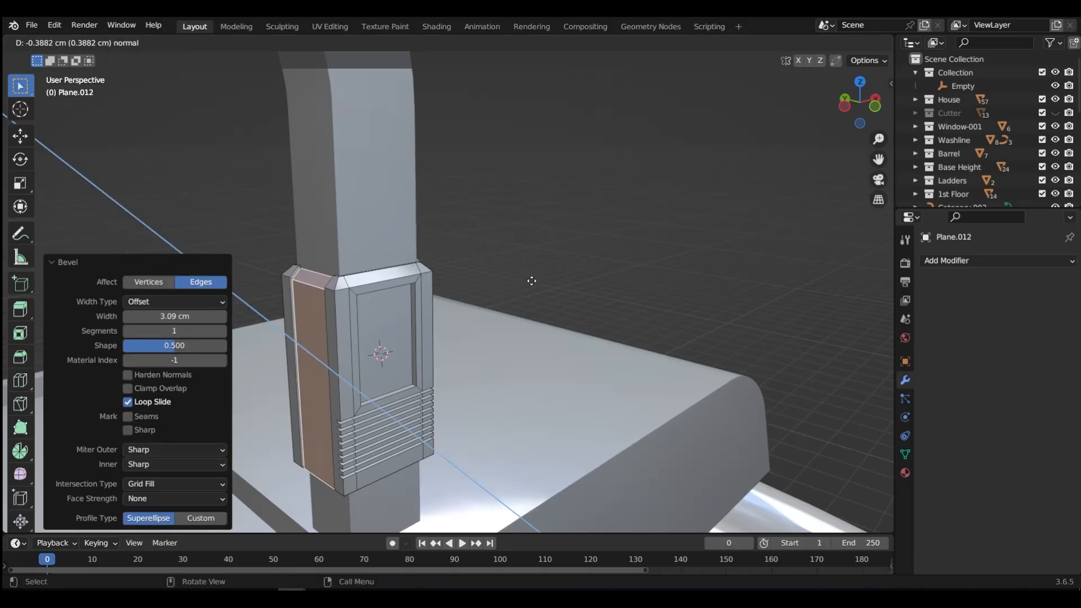
right_click(531, 281)
key("alt+s")
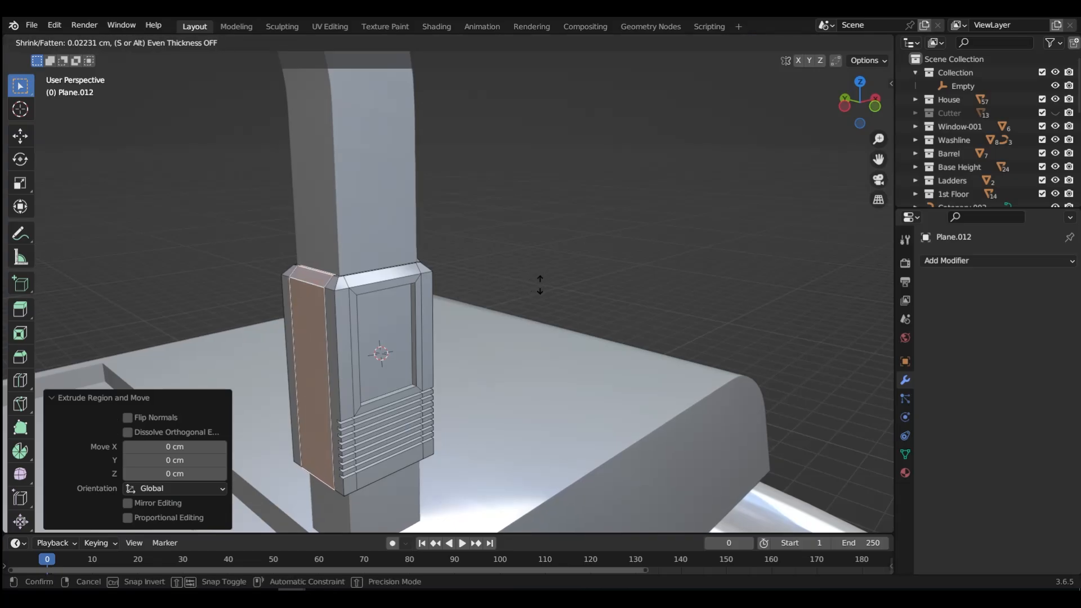
- Shrink/Fatten the extruded side strip of the ribbed sleeve by about -0.067 cm and return to Object Mode
left_click(533, 289)
key("Tab")
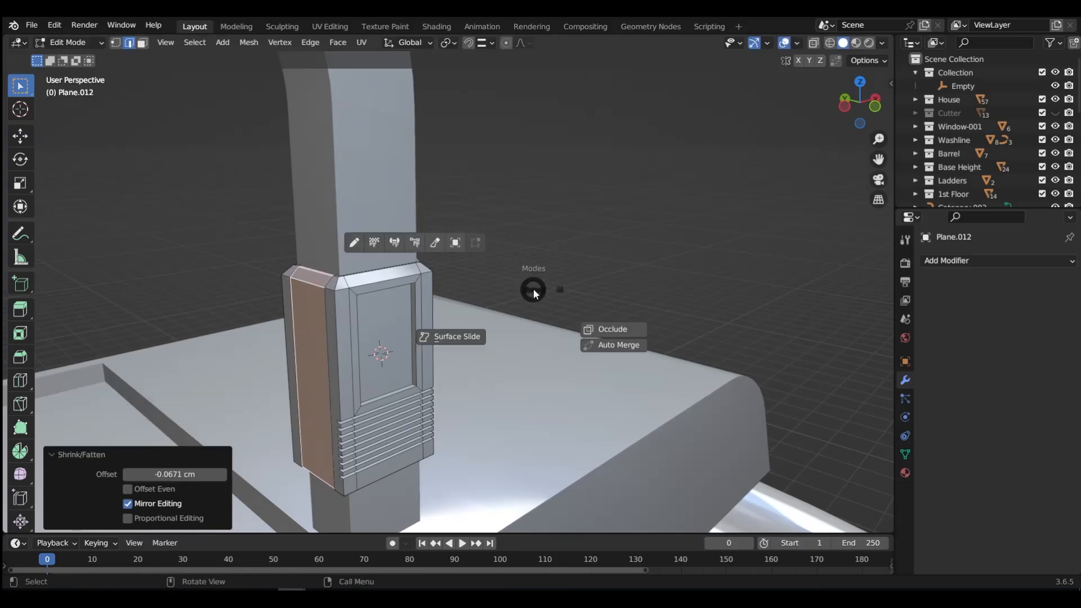
left_click(528, 222)
- Add a mesh cylinder at the 3D cursor and scale it uniformly by about -0.076
middle_click_drag(396, 312, 361, 331)
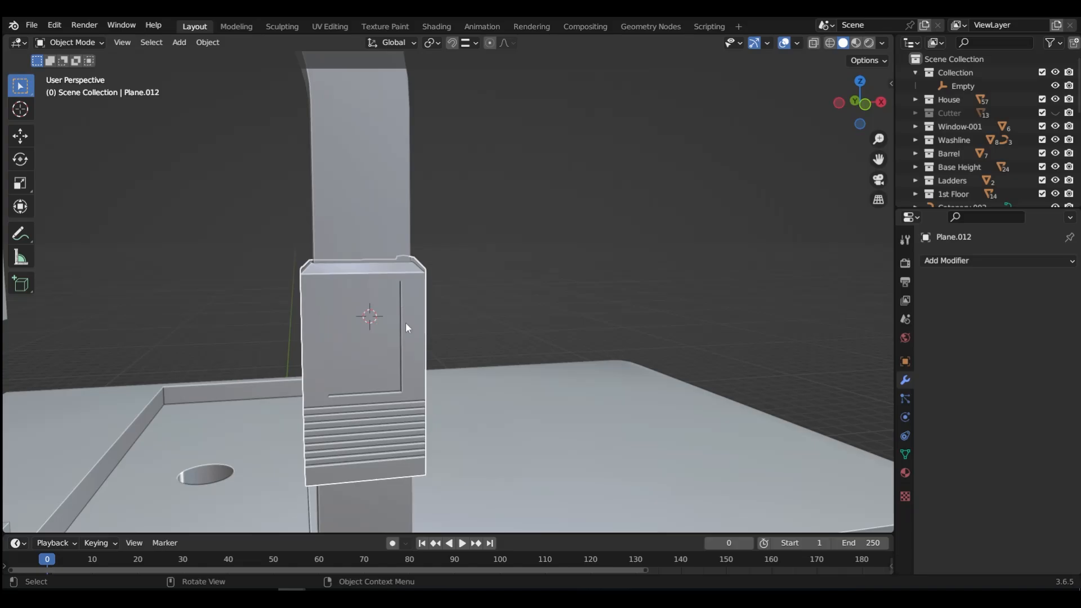
key("shift+a")
mouse_move(411, 315)
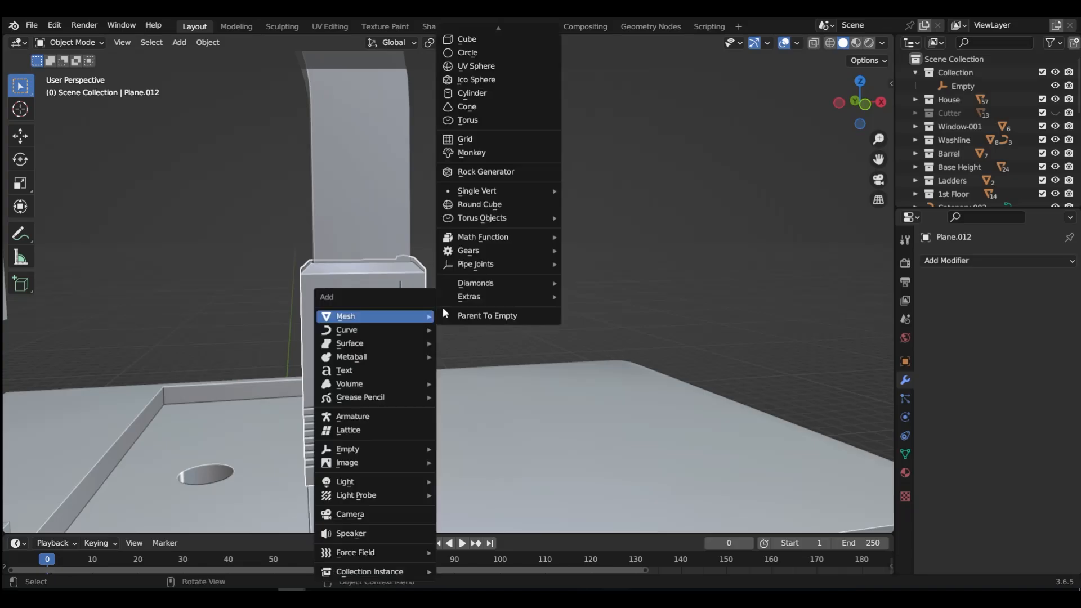
left_click(484, 93)
scroll(624, 248, "down", 6)
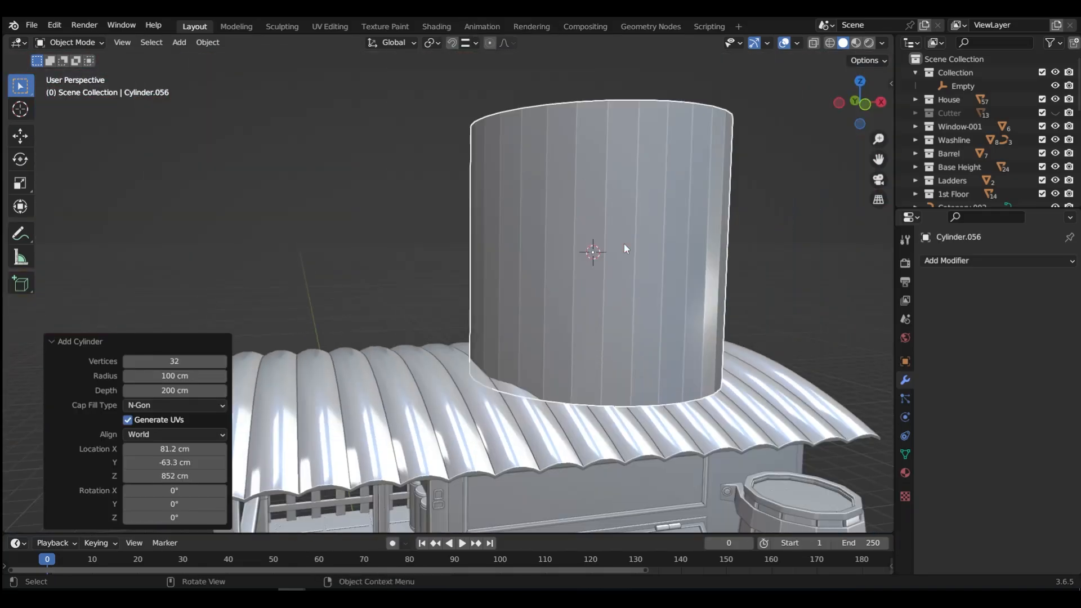
key("s")
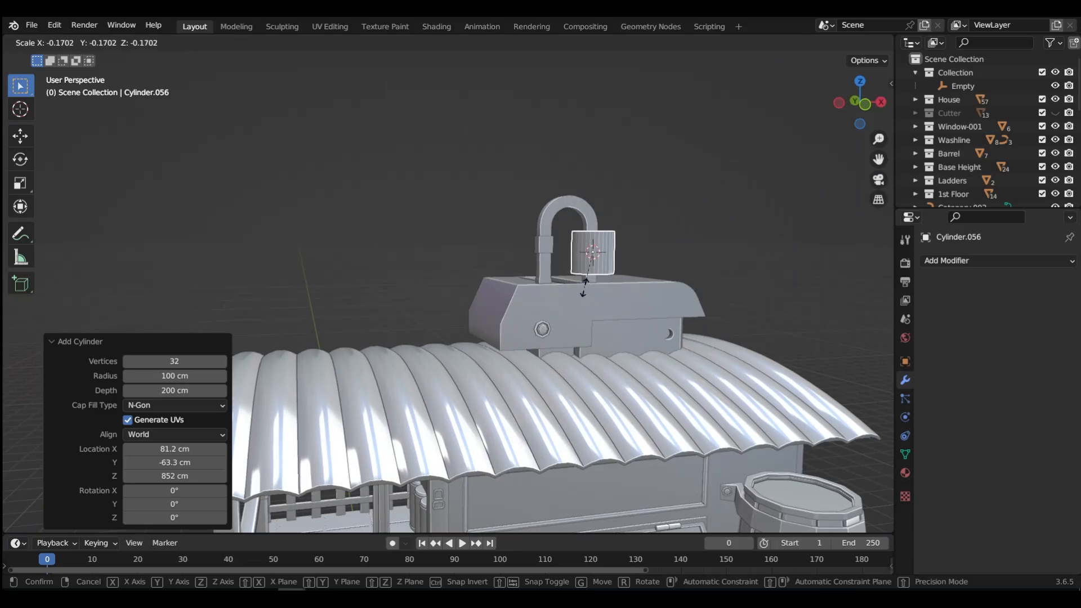
left_click(589, 268)
- Scale the cylinder down by about 0.301 to fit the sleeve, and flatten it along Z by about 0.464
middle_click_drag(589, 268, 749, 180, "ctrl")
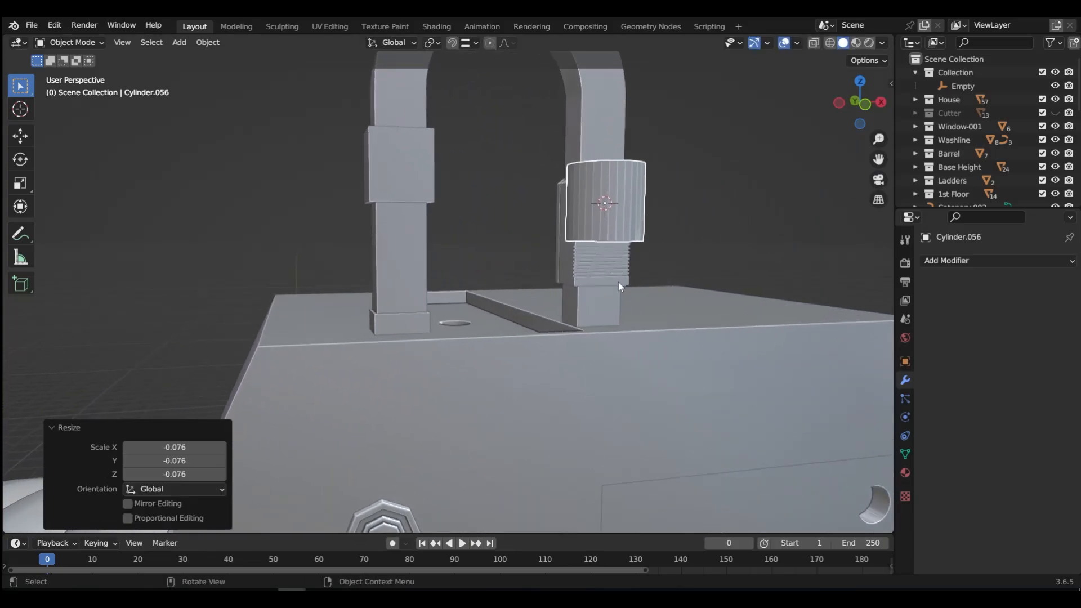
middle_click_drag(618, 282, 634, 207, "shift")
key("s")
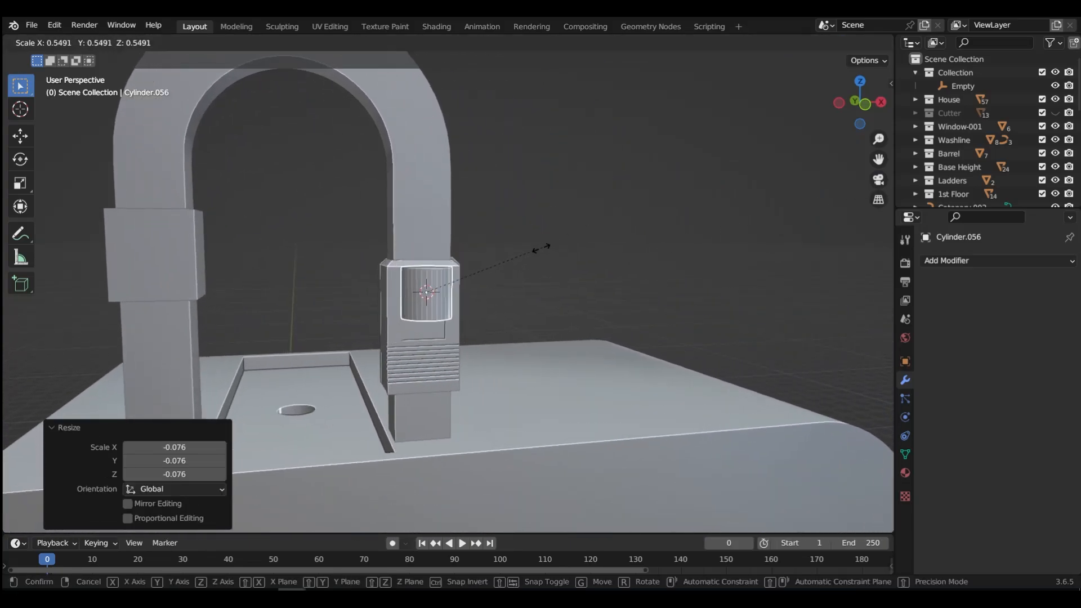
left_click(492, 272)
key("s")
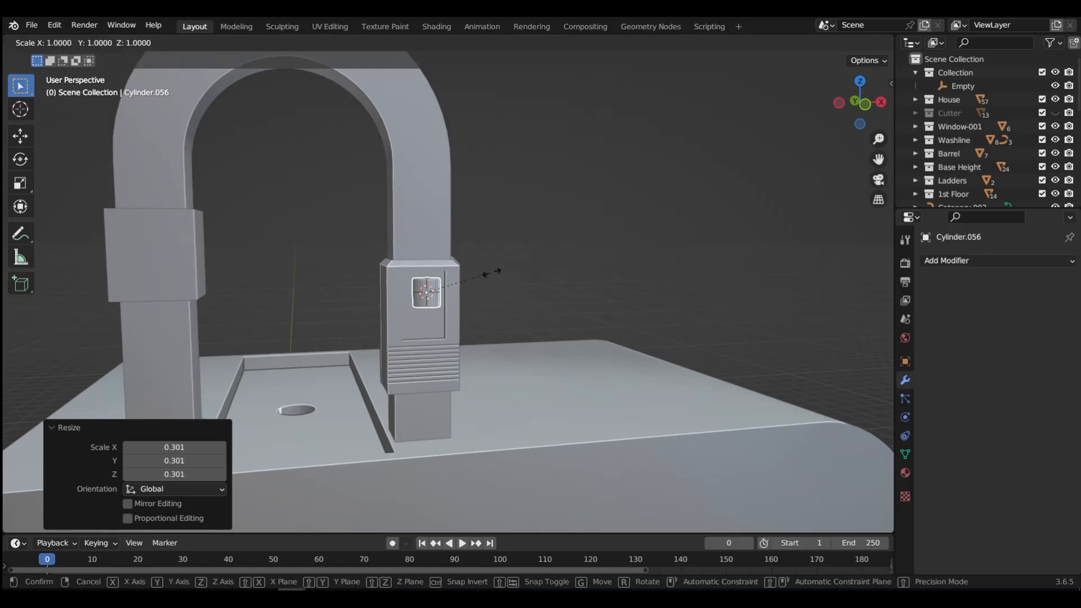
key("z")
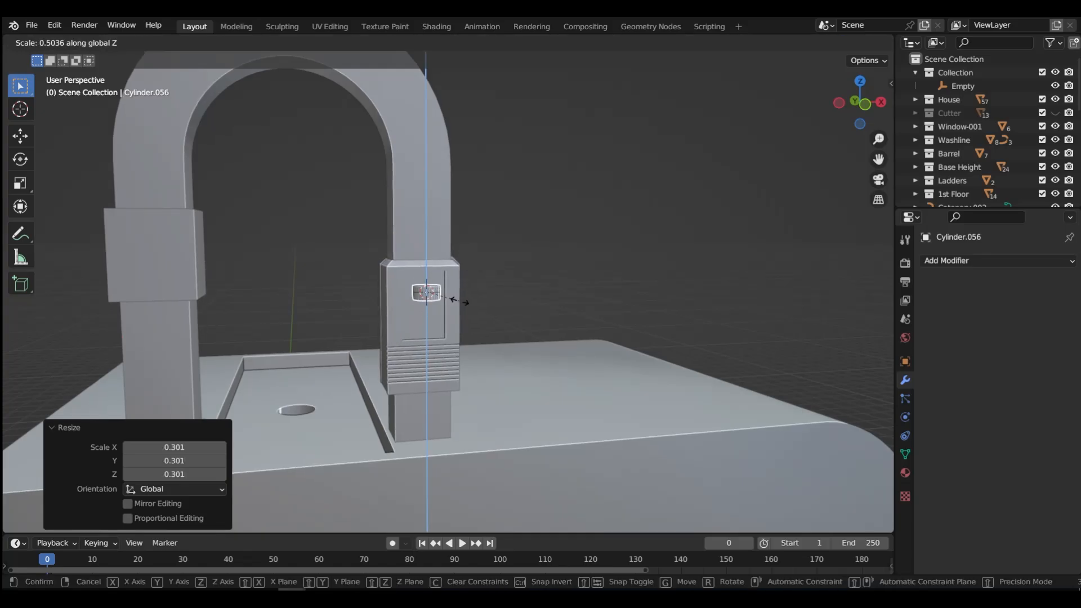
left_click(456, 304)
- Apply the cylinder's scale and shade it auto smooth
scroll(432, 302, "up", 4)
key("ctrl+a")
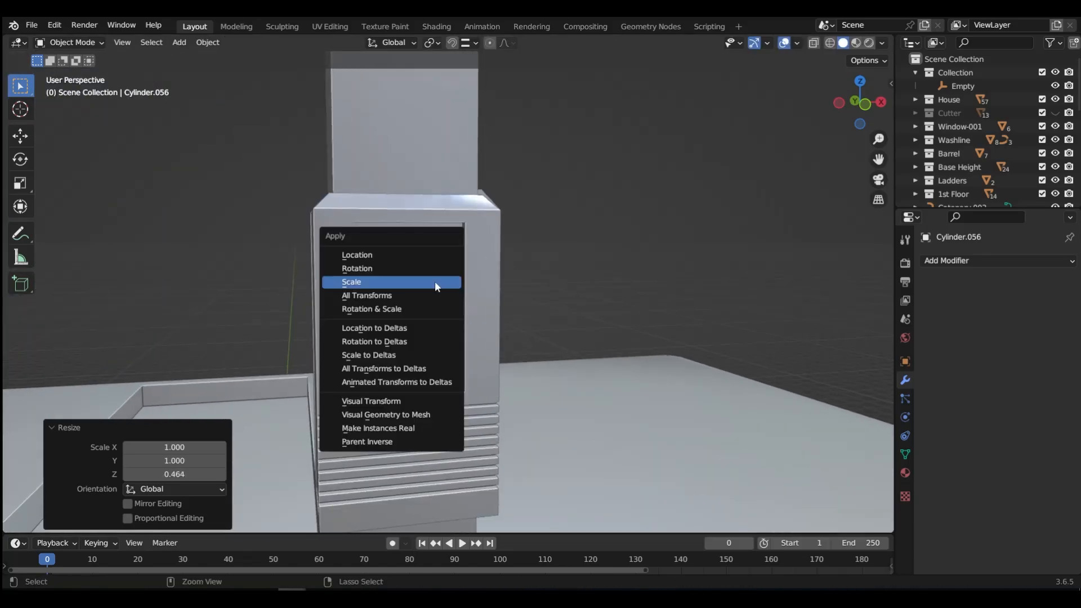
left_click(437, 286)
right_click(435, 272)
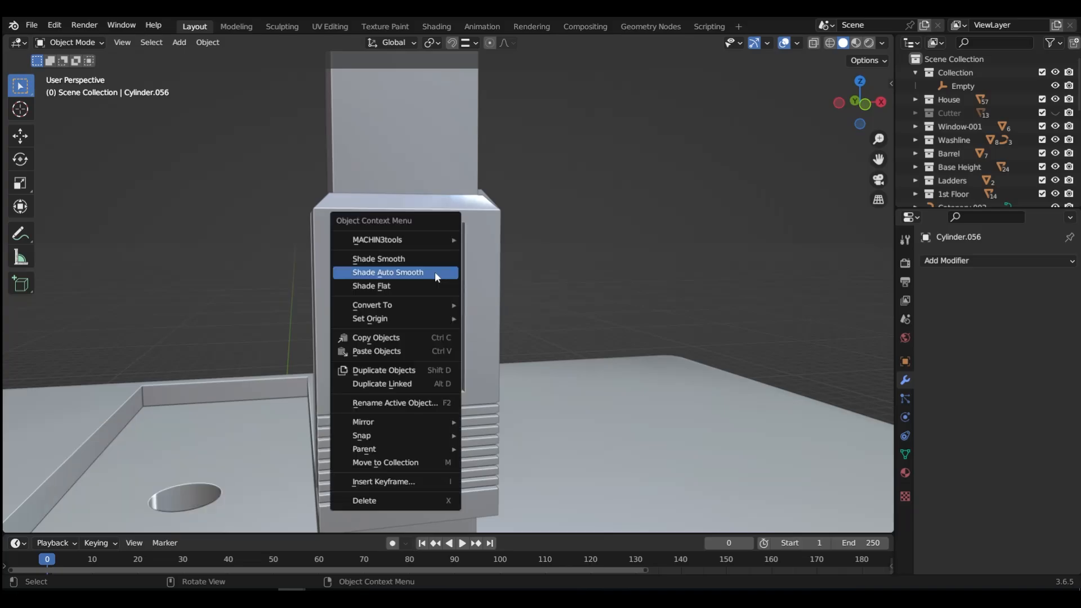
left_click(434, 271)
- Set snapping to Face Project with Align Rotation to Target, and snap the cylinder onto the sleeve's recessed panel
left_click(471, 43)
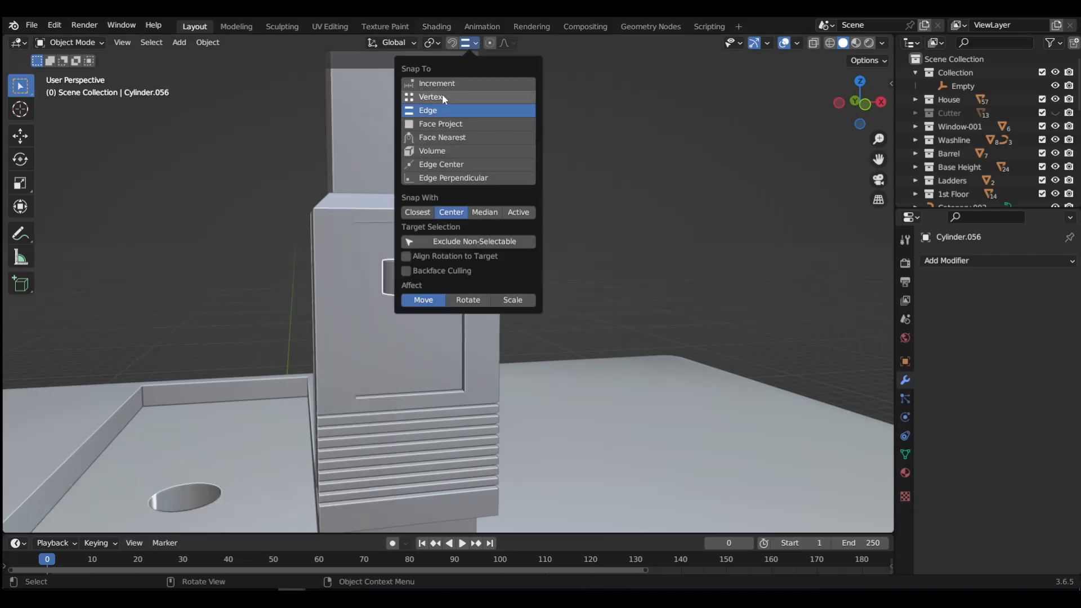
left_click(434, 124)
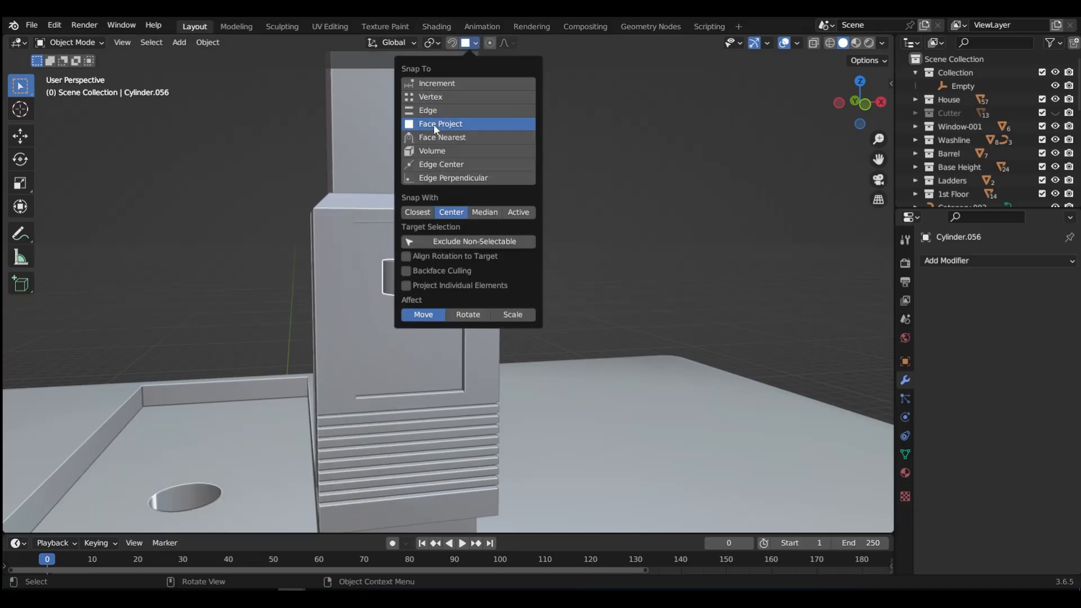
left_click(420, 255)
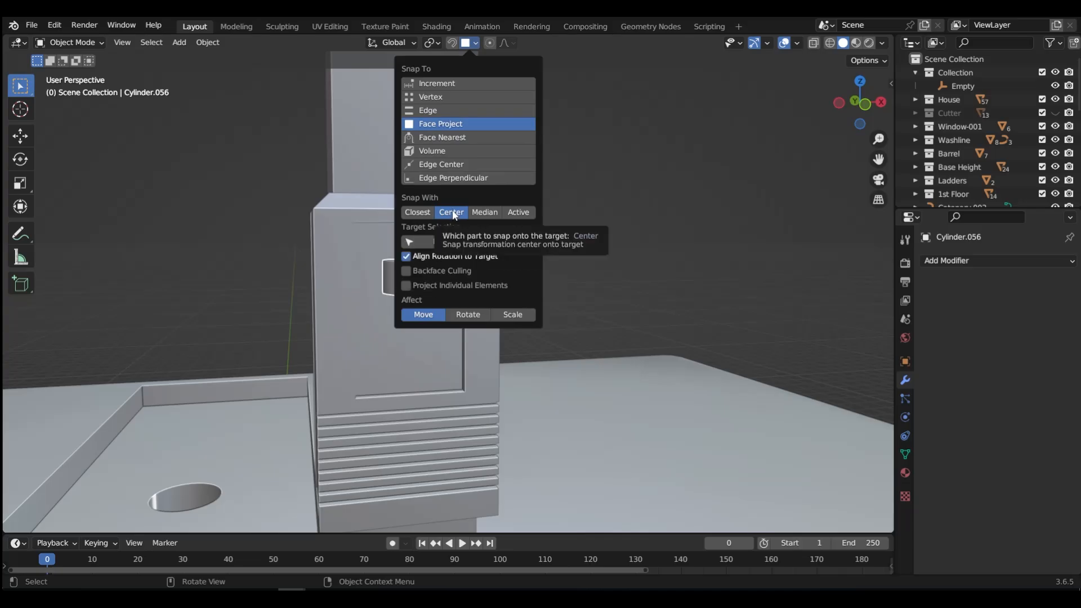
key("f")
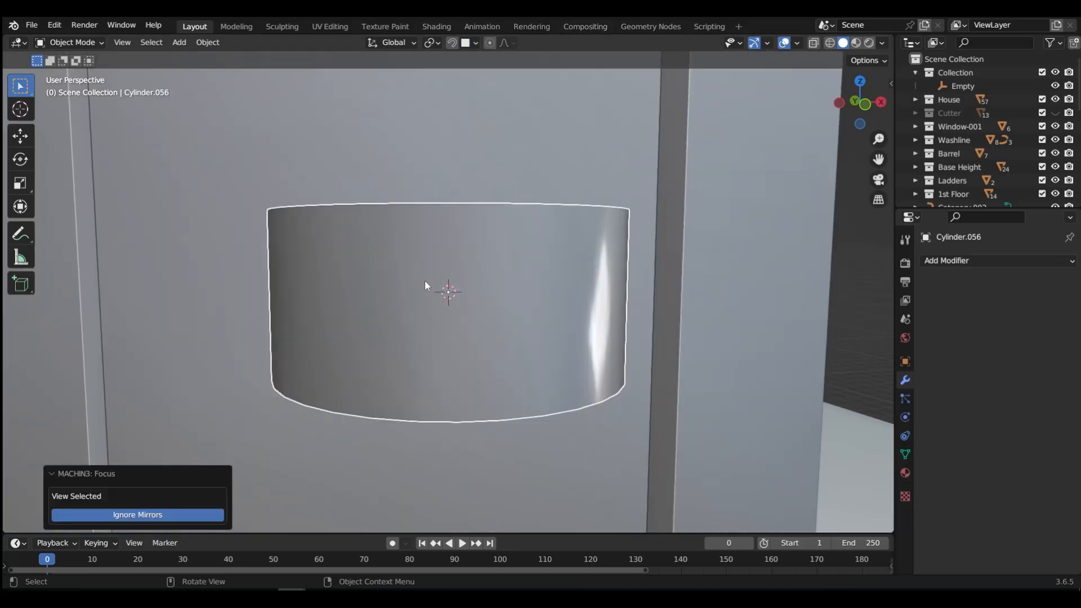
key("g")
left_click(423, 287)
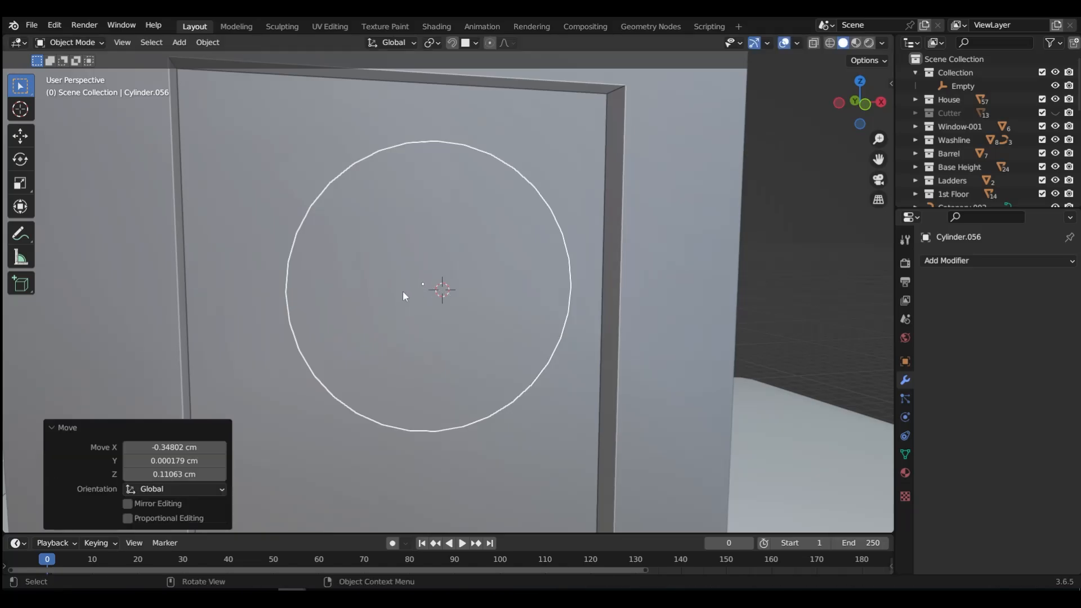
- Reposition the cylinder along Y so it protrudes slightly from the sleeve panel
key("g")
key("y")
left_click(472, 313)
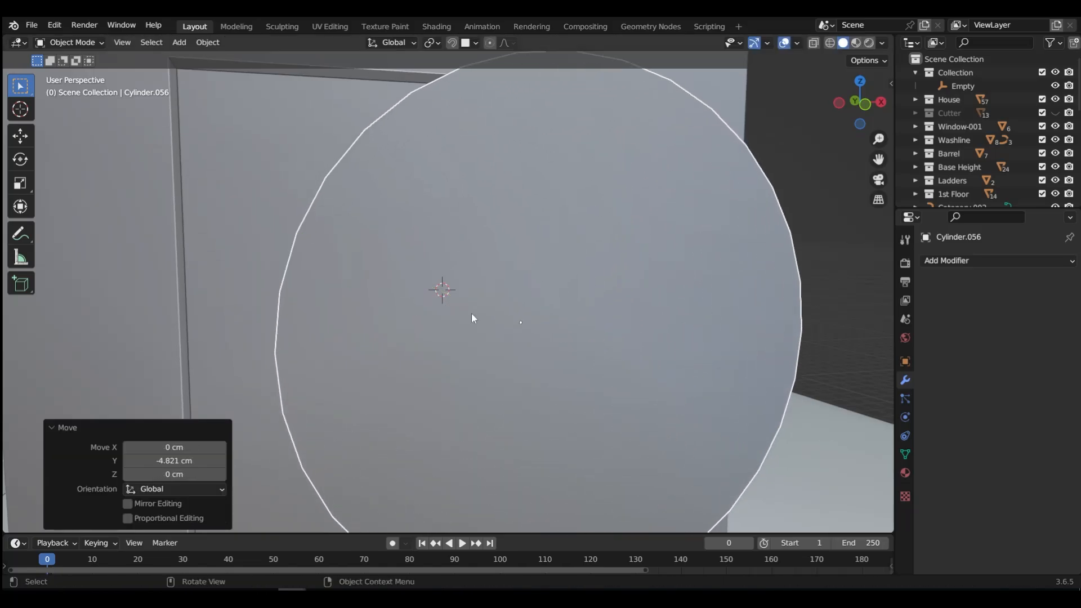
scroll(471, 313, "down", 4)
middle_click_drag(471, 312, 542, 321)
key("g")
key("y")
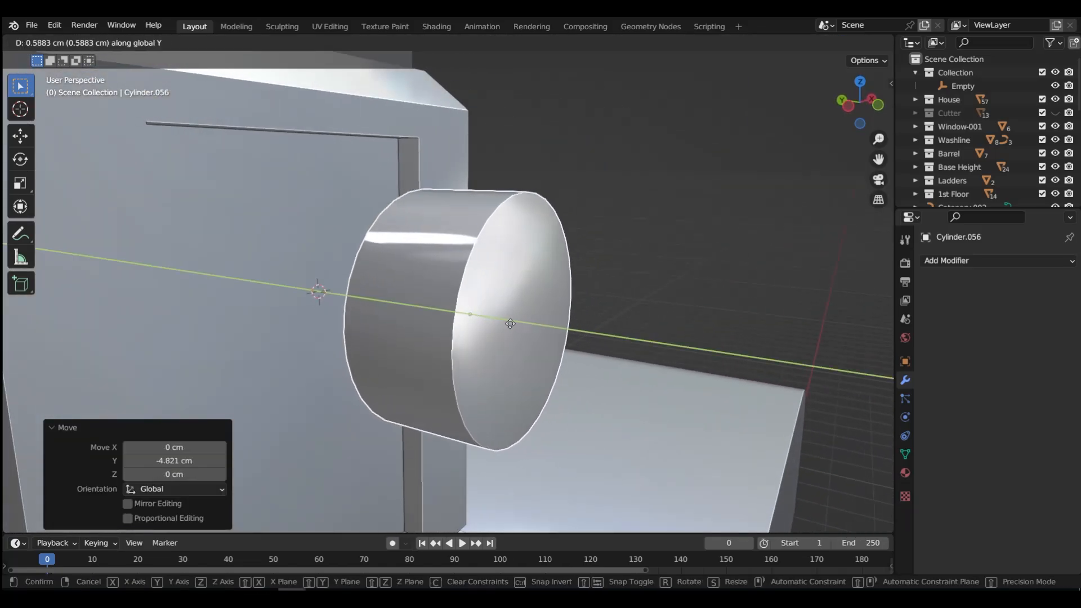
left_click(359, 325)
- Scale the cylinder to 0.25 along Y and move it about 0.7 cm along Y against the panel
middle_click_drag(376, 313, 266, 302)
type("sy")
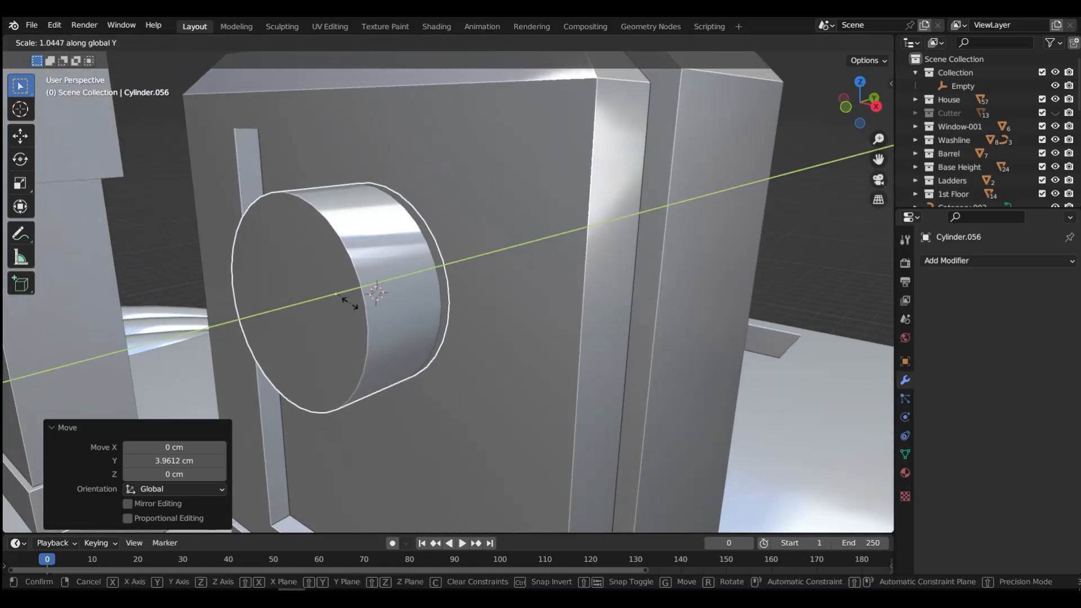
type(".25")
key("Return")
key("g")
key("y")
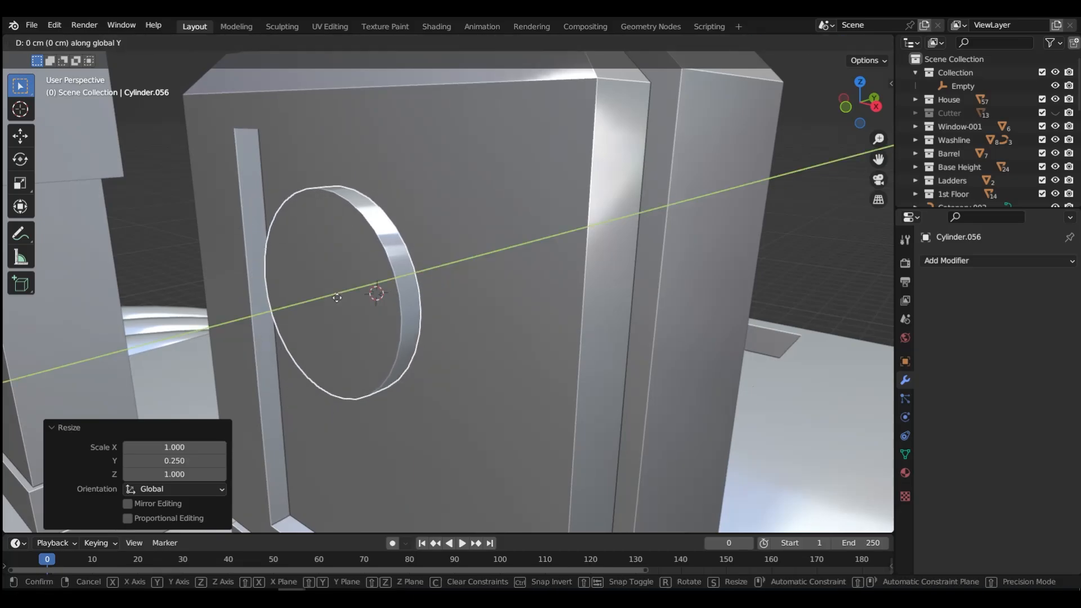
left_click(364, 291)
key("ctrl+Tab")
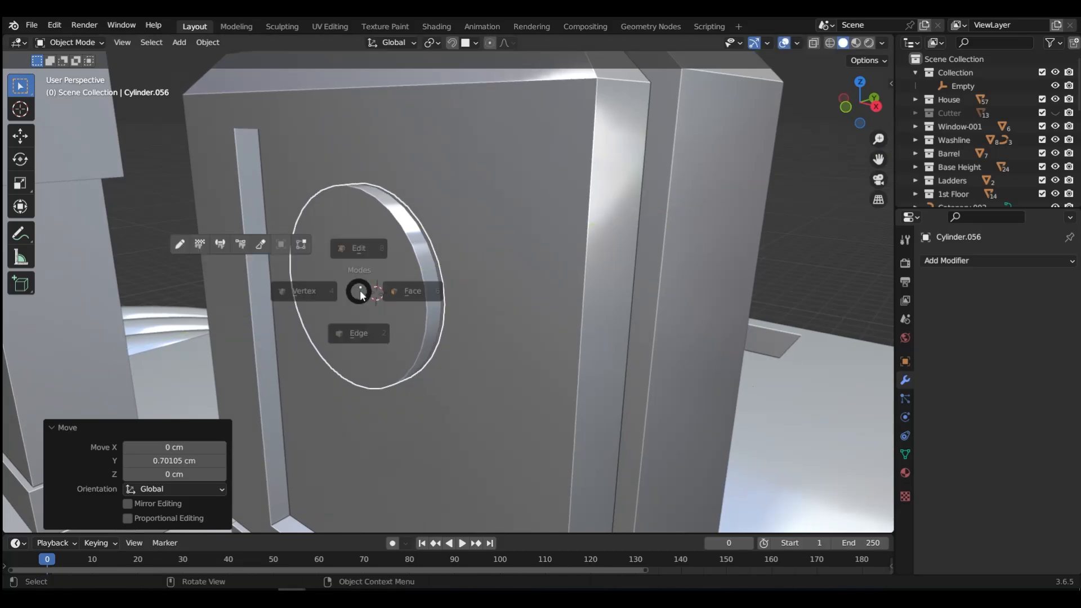
left_click(468, 294)
key("Tab")
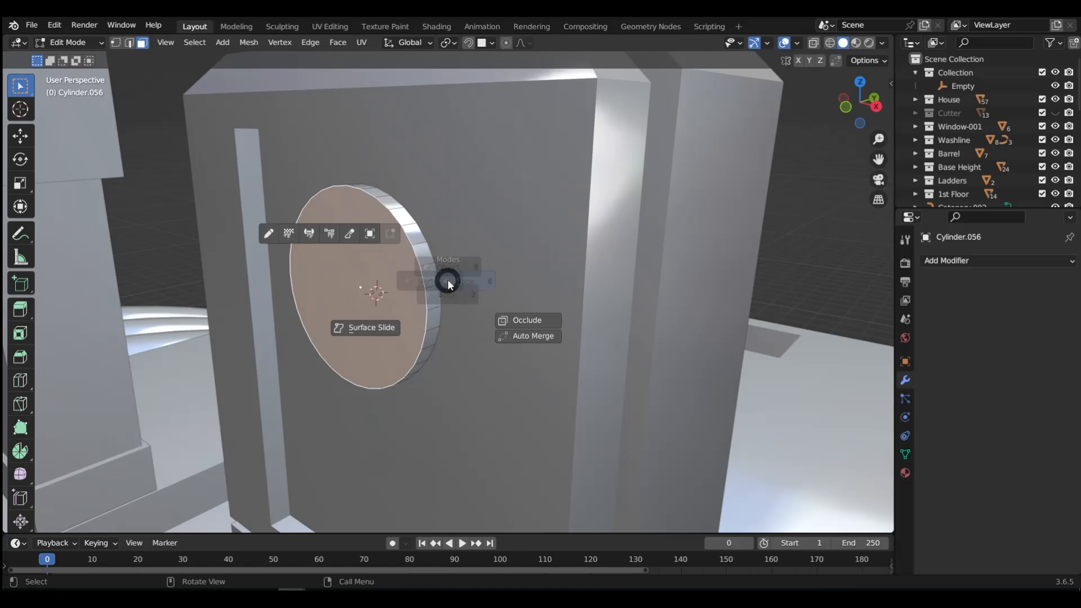
left_click(451, 214)
- Apply the flattened disc's scale
key("ctrl+a")
left_click(379, 282)
- Inset the disc's front face by about 0.166 cm and extrude it outward about 0.36 cm
key("ctrl+Tab")
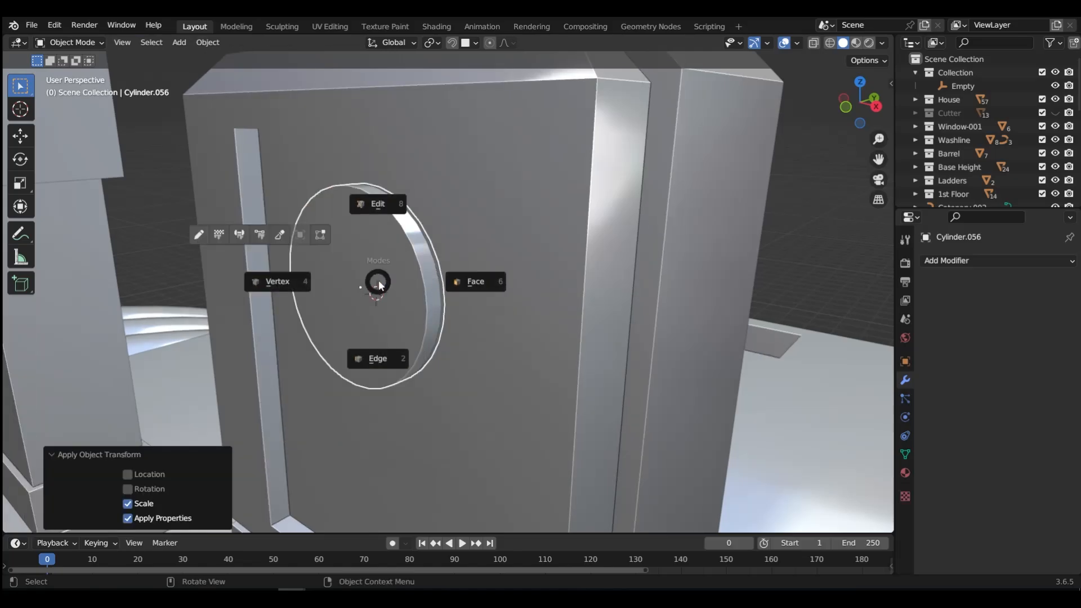
left_click(366, 284)
key("i")
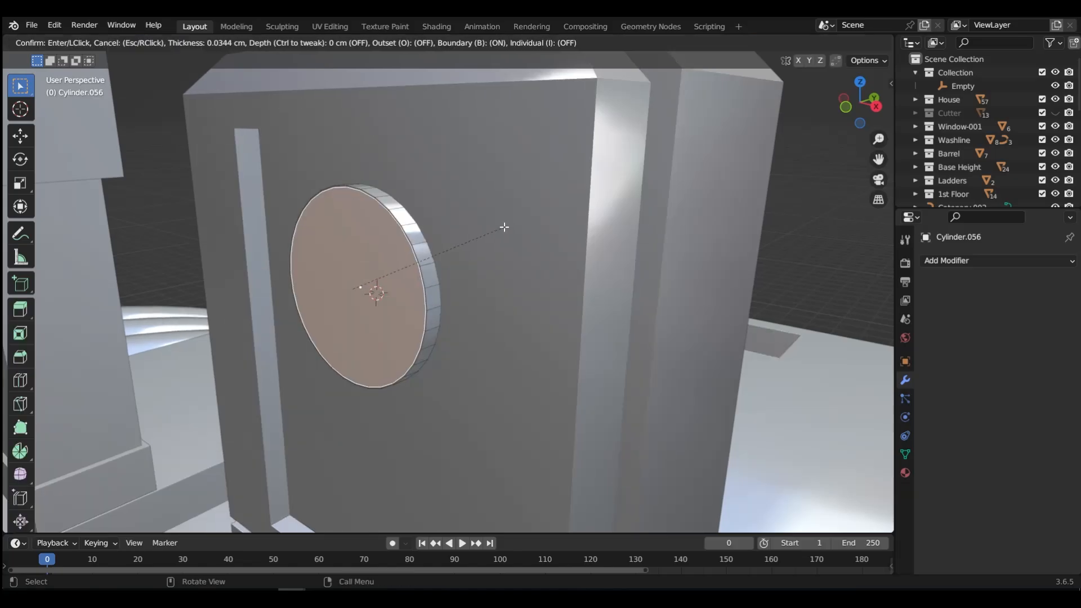
left_click(448, 244)
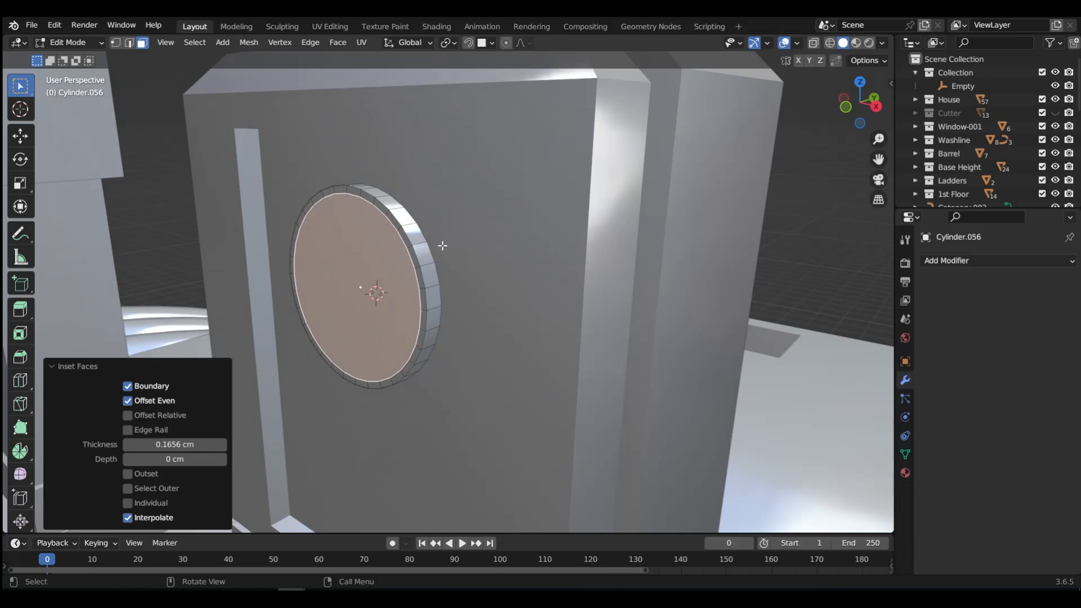
key("e")
left_click(431, 250)
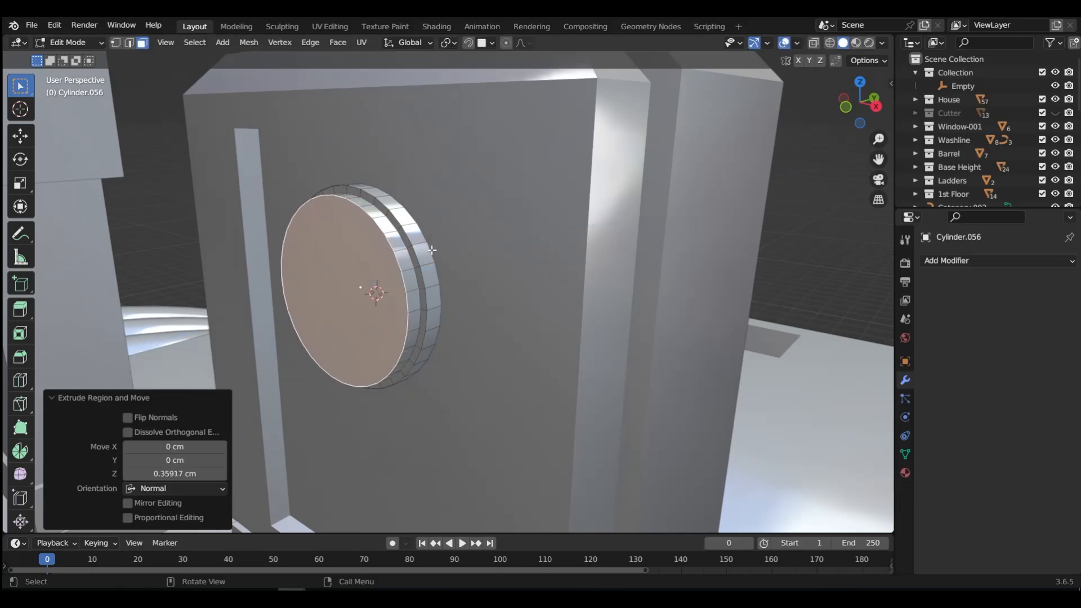
- Inset the raised front face by about 0.264 cm and extrude it inward about 0.4 cm
key("i")
left_click(422, 257)
key("e")
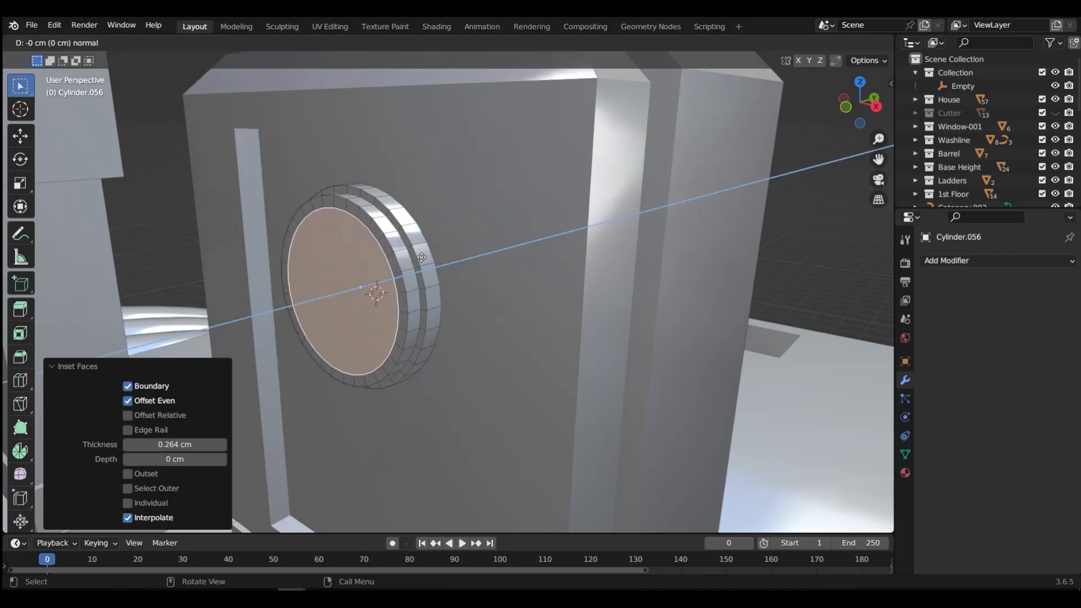
left_click(427, 265)
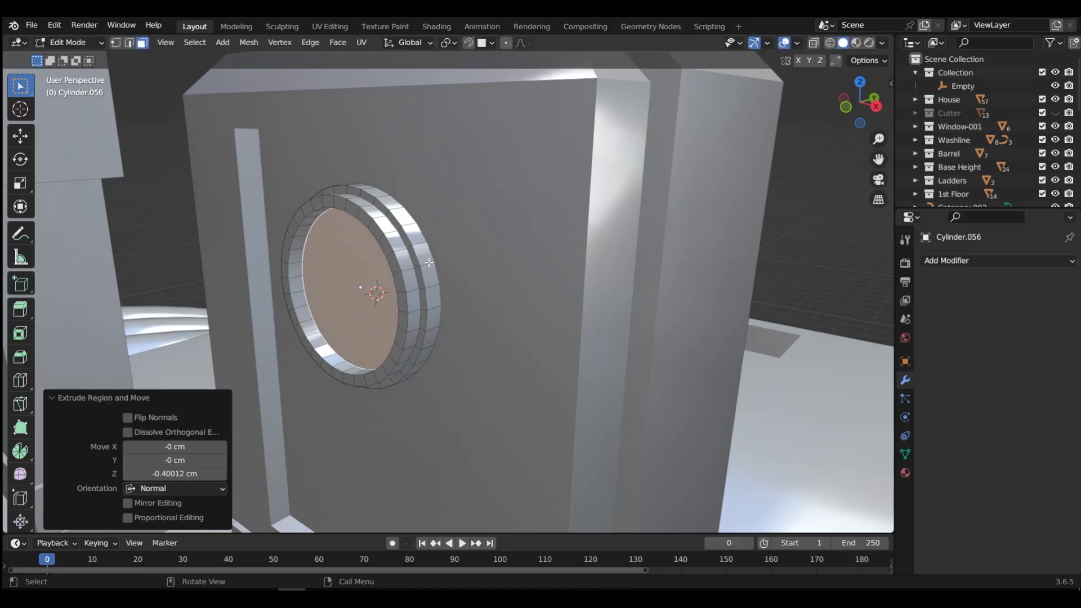
- Inset the recessed face by about 0.23 cm and extrude it outward about 1.03 cm as a button core
key("i")
left_click(425, 269)
key("e")
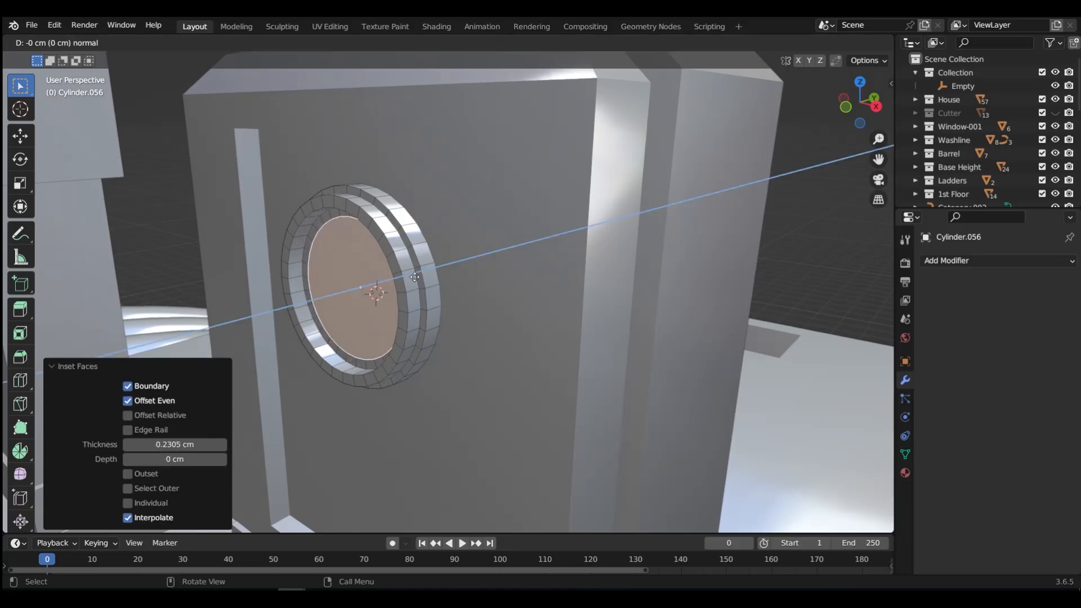
left_click(382, 290)
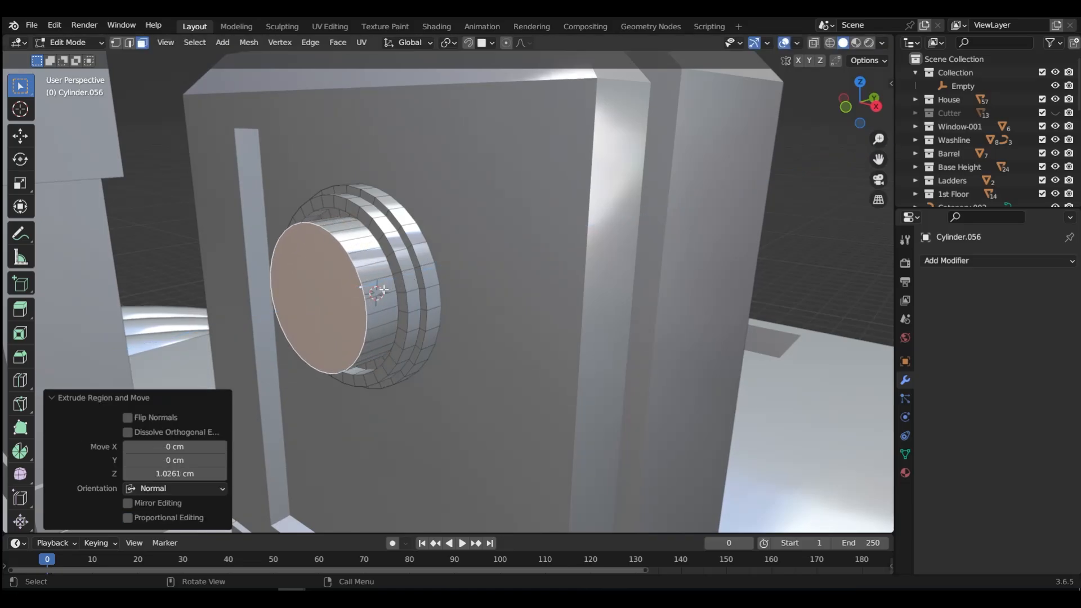
- Bevel the button's circular edge loops with a width of about 0.053 cm and one segment
key("Tab")
left_click(390, 370)
left_click(366, 310)
left_click(366, 310, "alt")
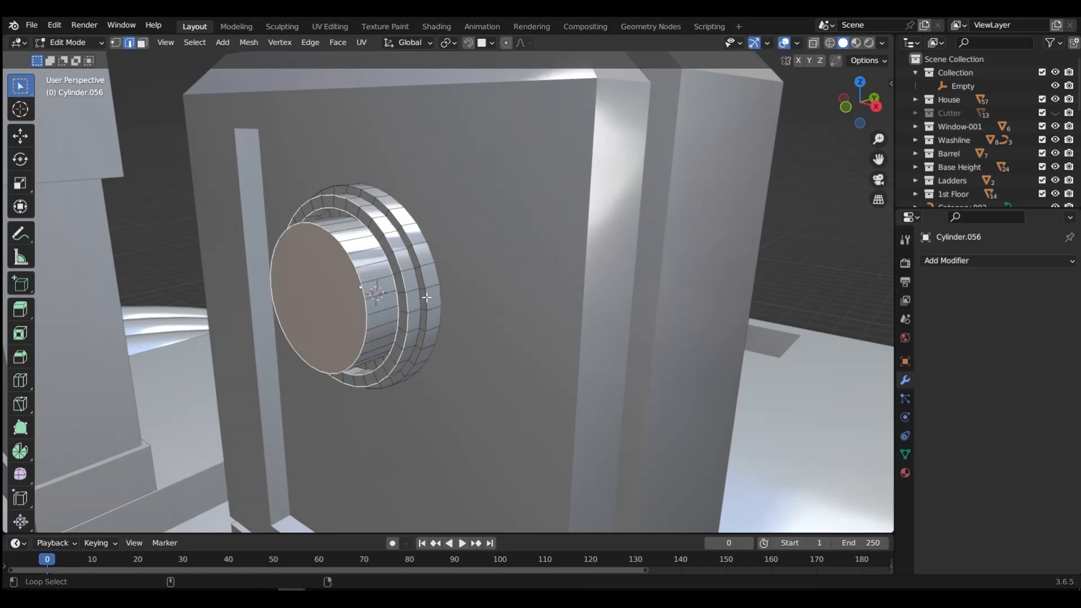
key("ctrl+b")
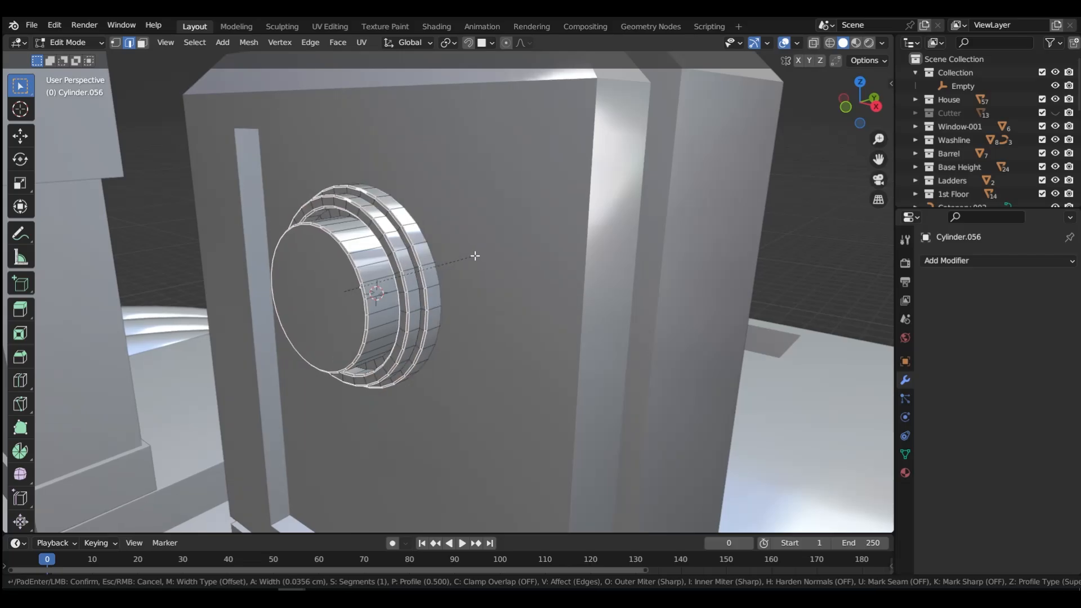
left_click(477, 256)
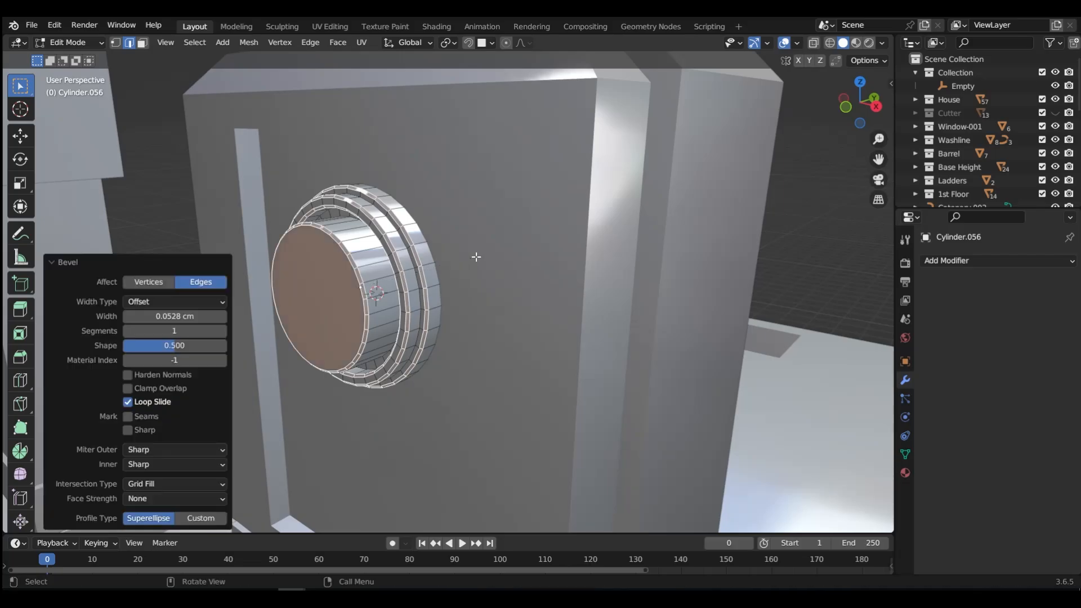
- Extrude the button's front face outward about 0.42 cm and inset it by about 0.34 cm
key("Tab")
left_click(563, 257)
left_click(337, 300)
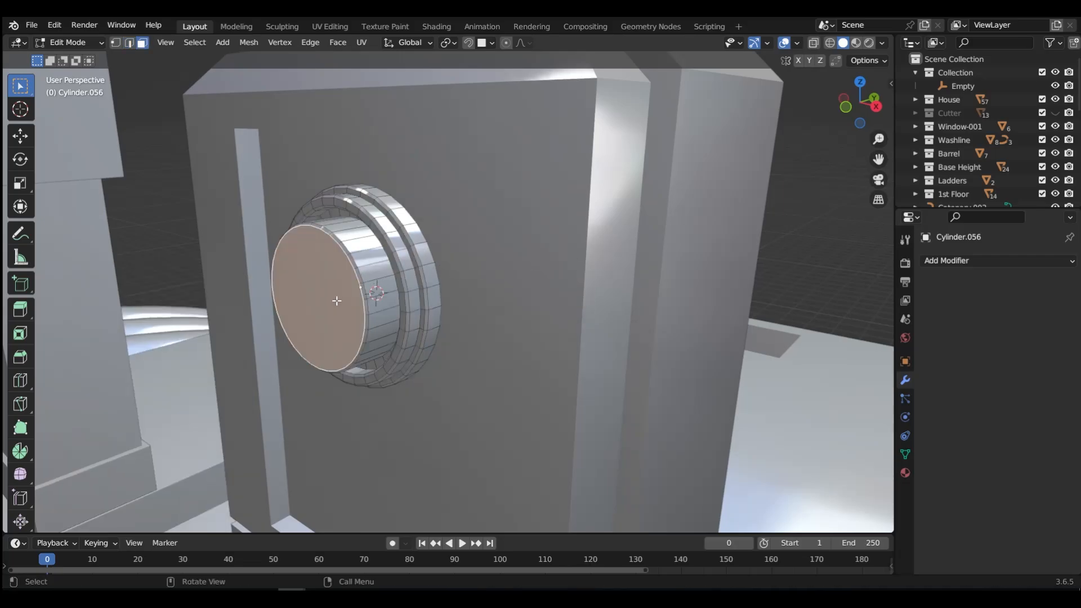
key("e")
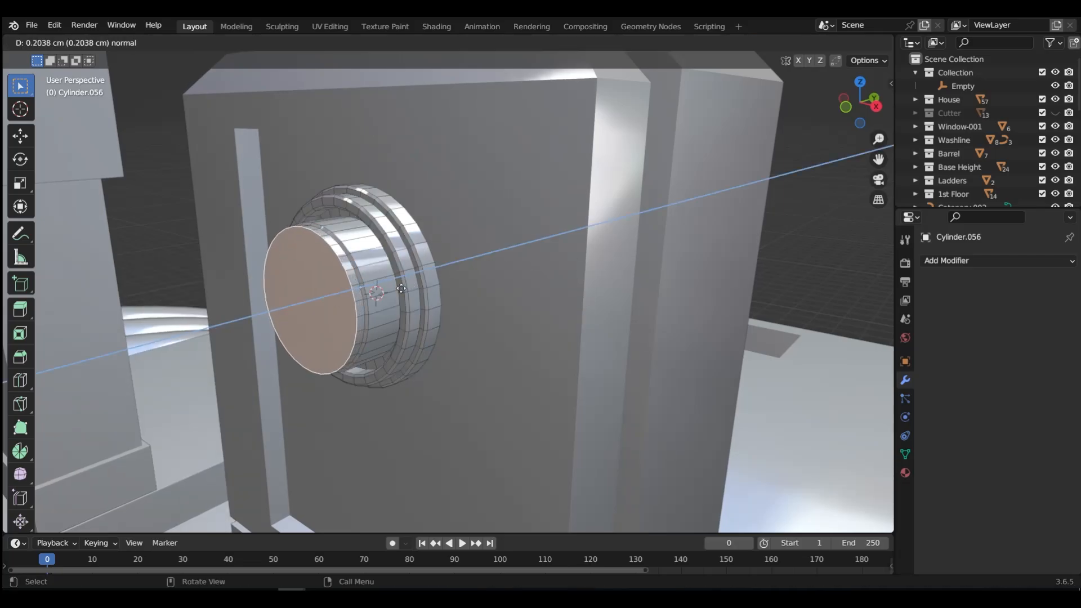
left_click(502, 272)
key("i")
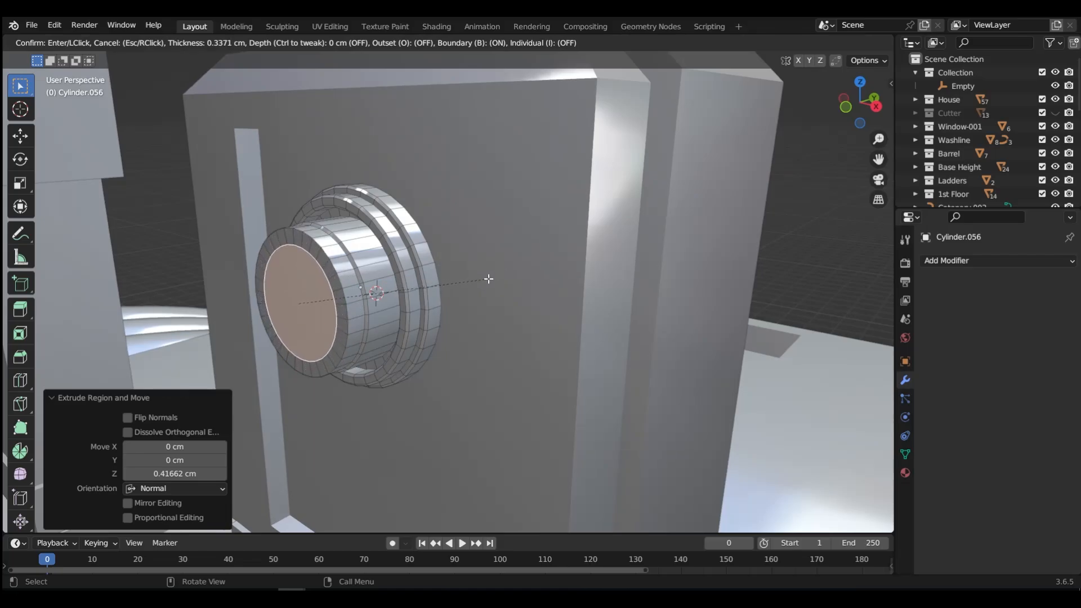
left_click(488, 279)
- Bevel the button's outer front edge loop with a width of about 0.267 cm and three segments
key("Tab")
left_click(497, 360)
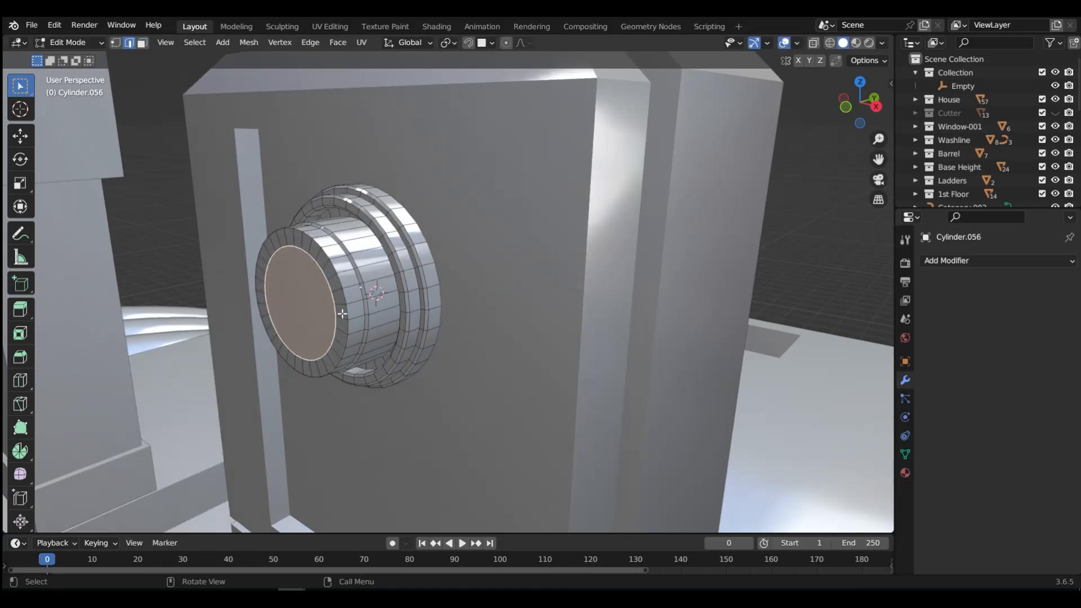
double_click(346, 312)
key("ctrl+b")
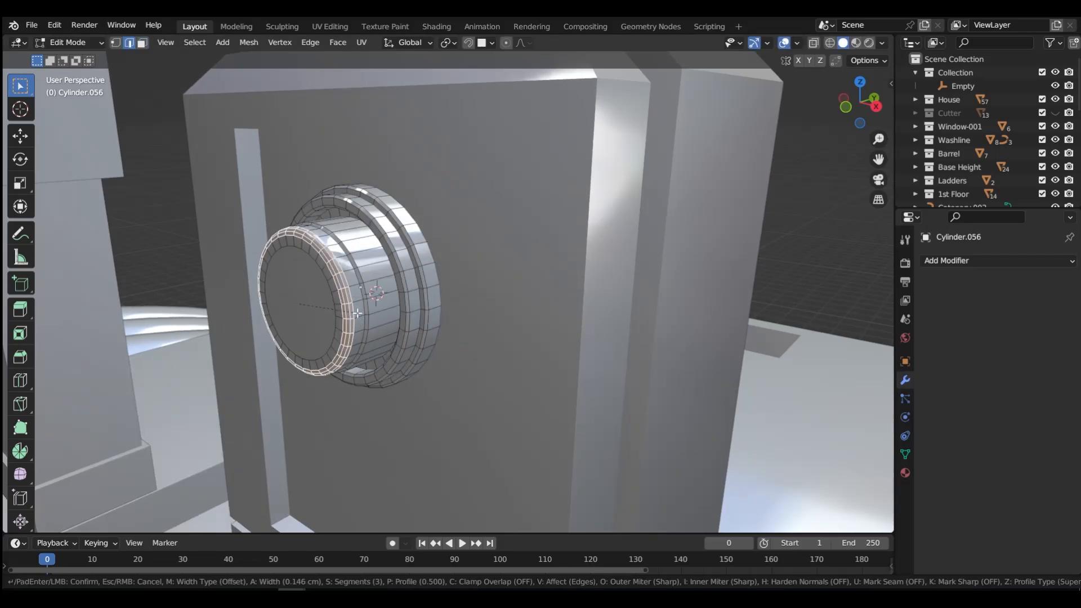
scroll(361, 312, "up", 2)
left_click(364, 313)
- Apply the button's scale and give it auto smooth shading
key("Tab")
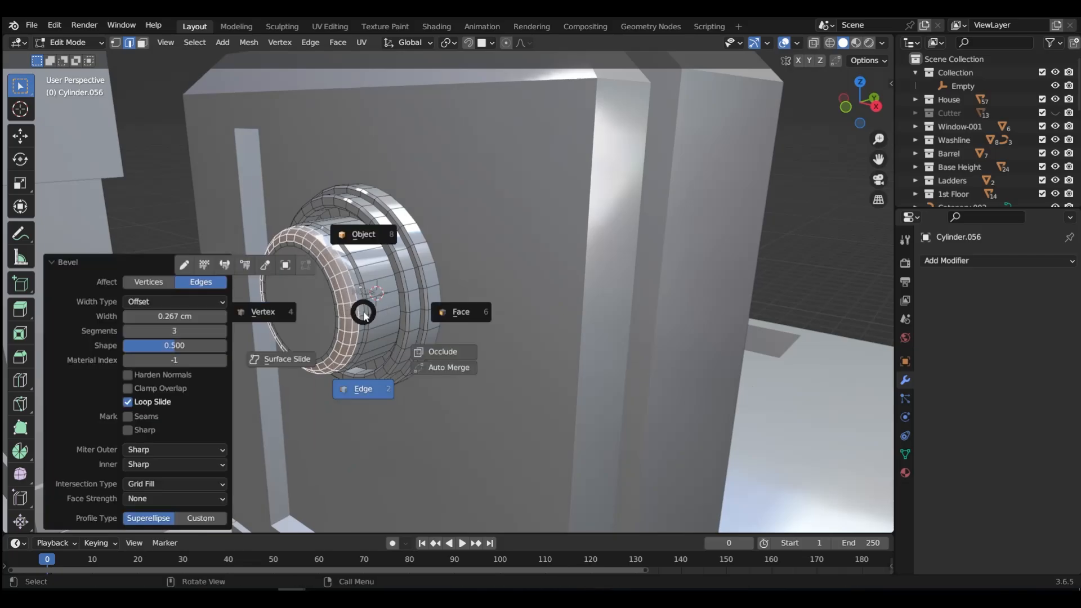
left_click(366, 246)
key("ctrl+a")
left_click(370, 269)
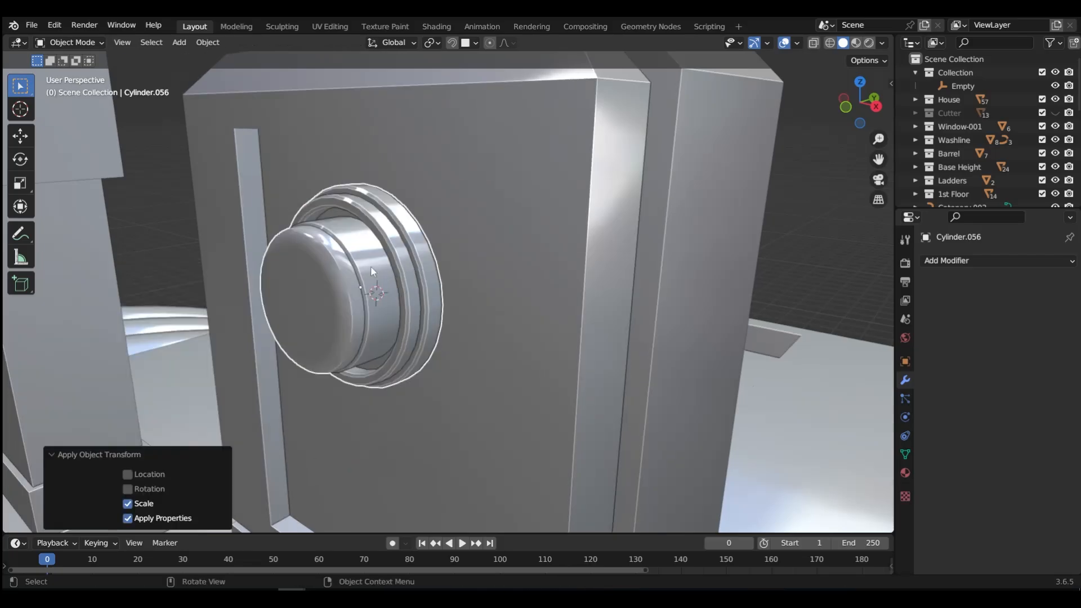
right_click(371, 266)
left_click(371, 266)
- Try a level 1 subdivision on the button
middle_click_drag(370, 266, 374, 296)
key("ctrl+1")
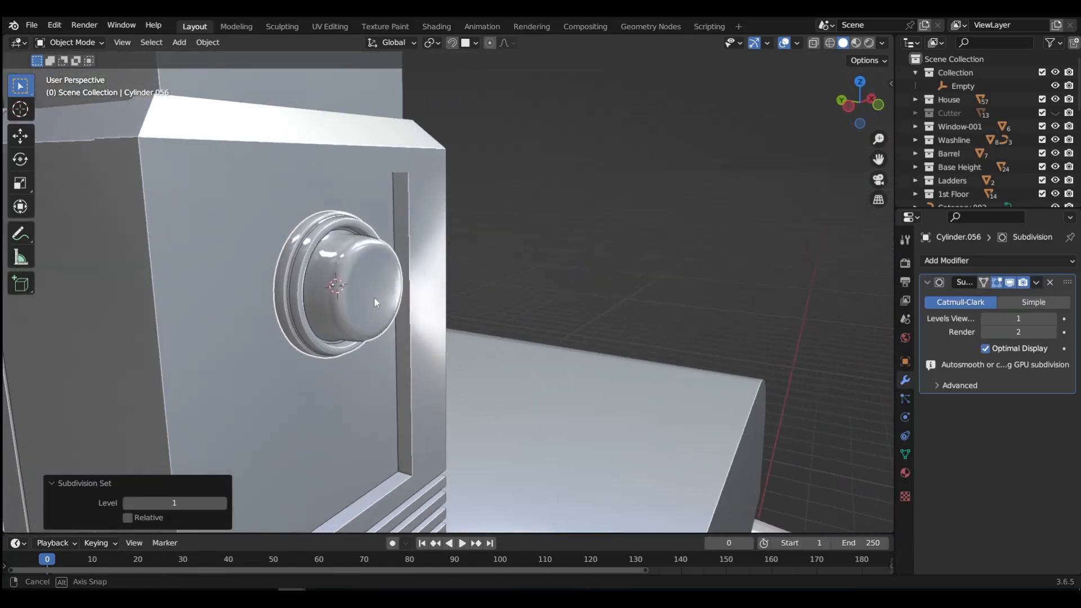
key("ctrl+z")
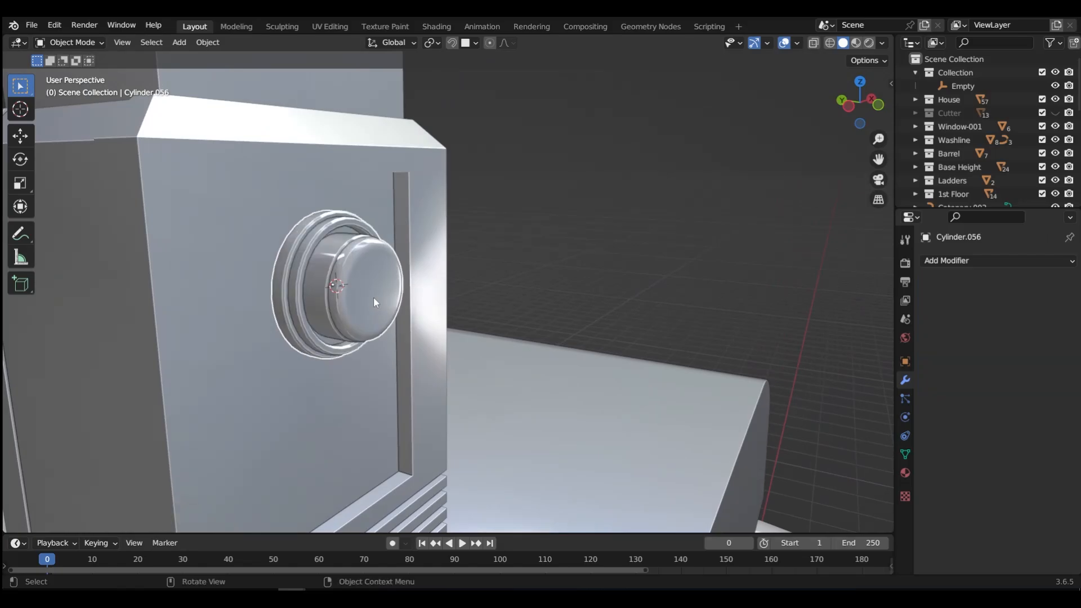
- Inset the button's flat front face by about 0.6 cm and delete the inner face
key("ctrl+Tab")
left_click(391, 297)
left_click(363, 295)
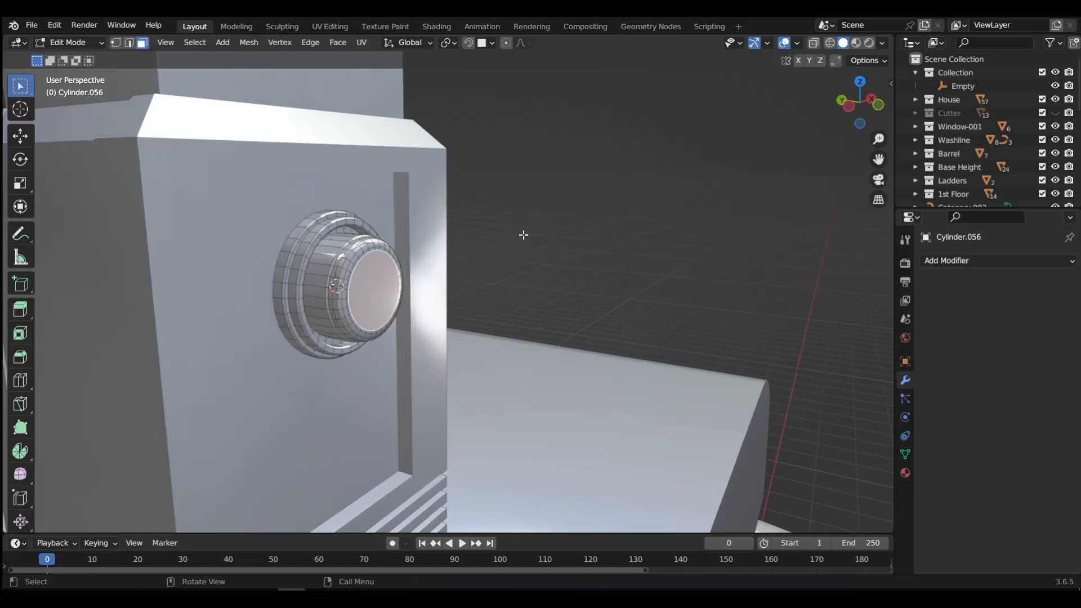
key("i")
left_click(502, 241)
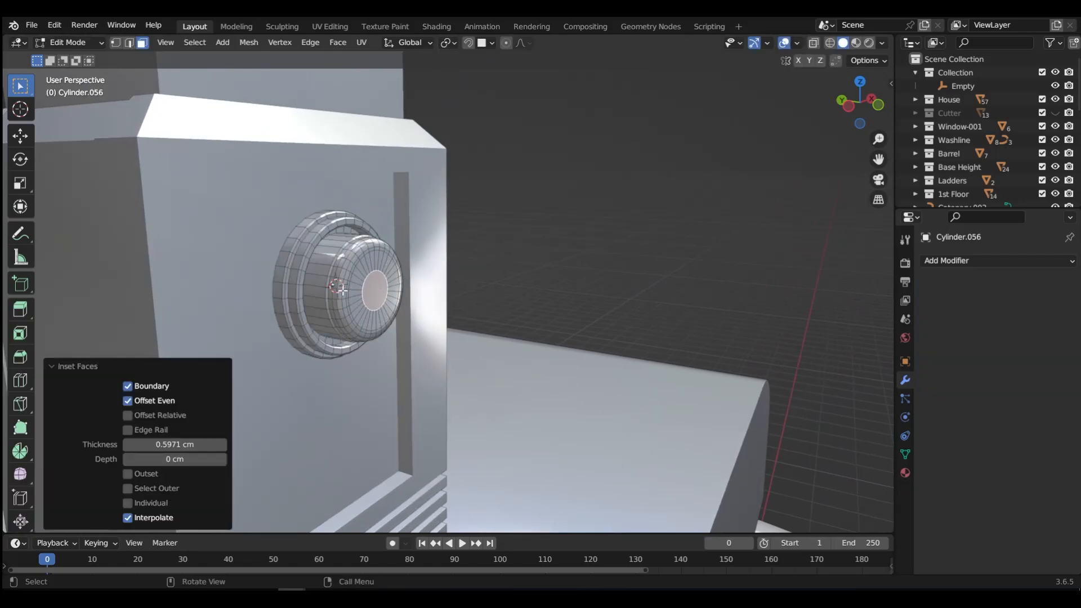
key("x")
left_click(344, 292)
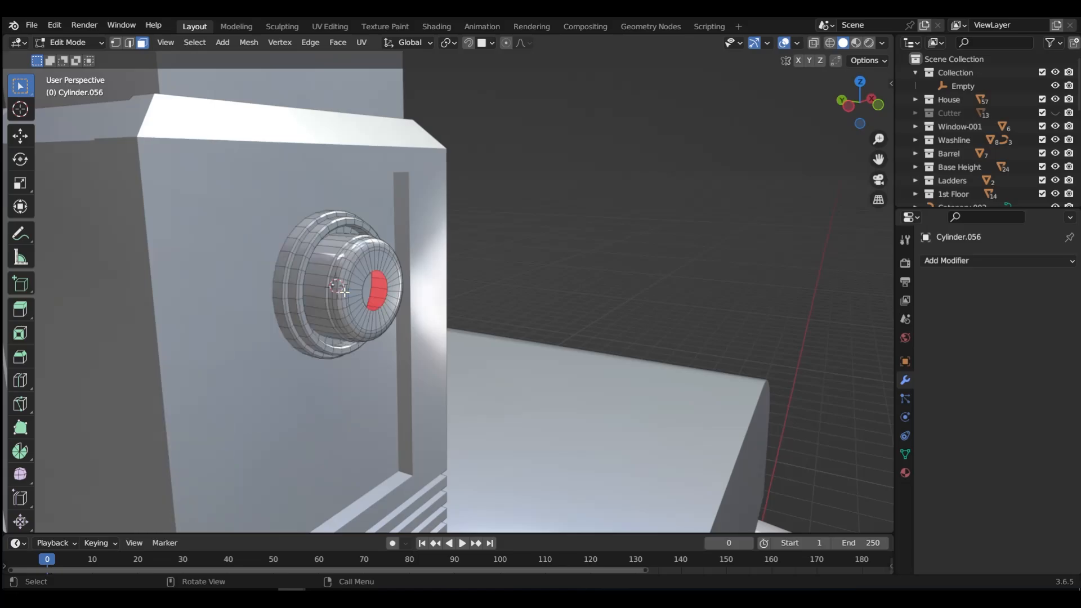
- Close the round hole in the button's front with Grid Fill
key("Tab")
left_click(360, 366)
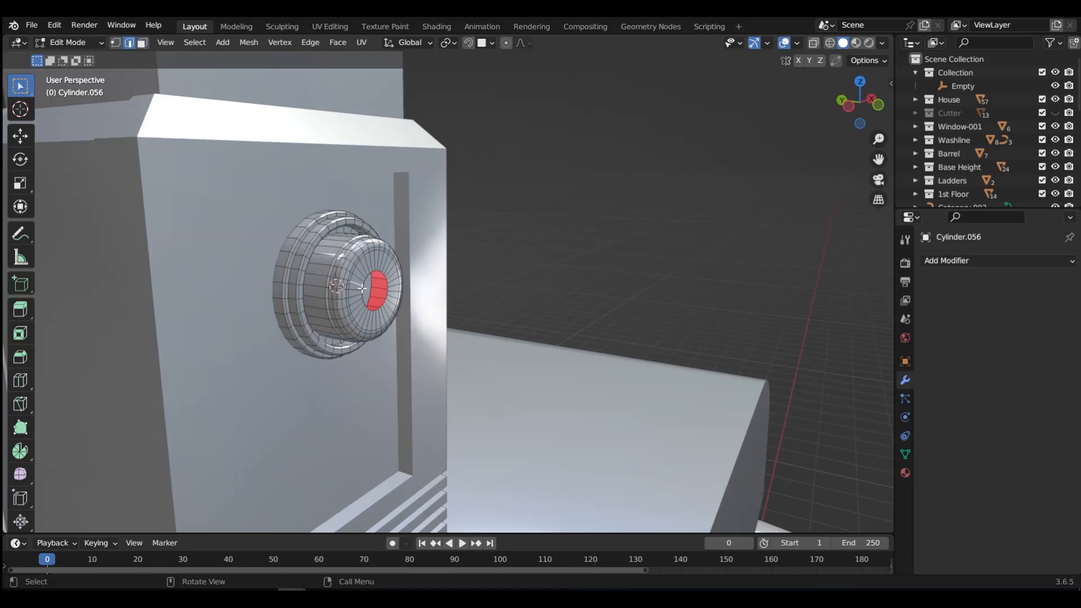
key("ctrl+f")
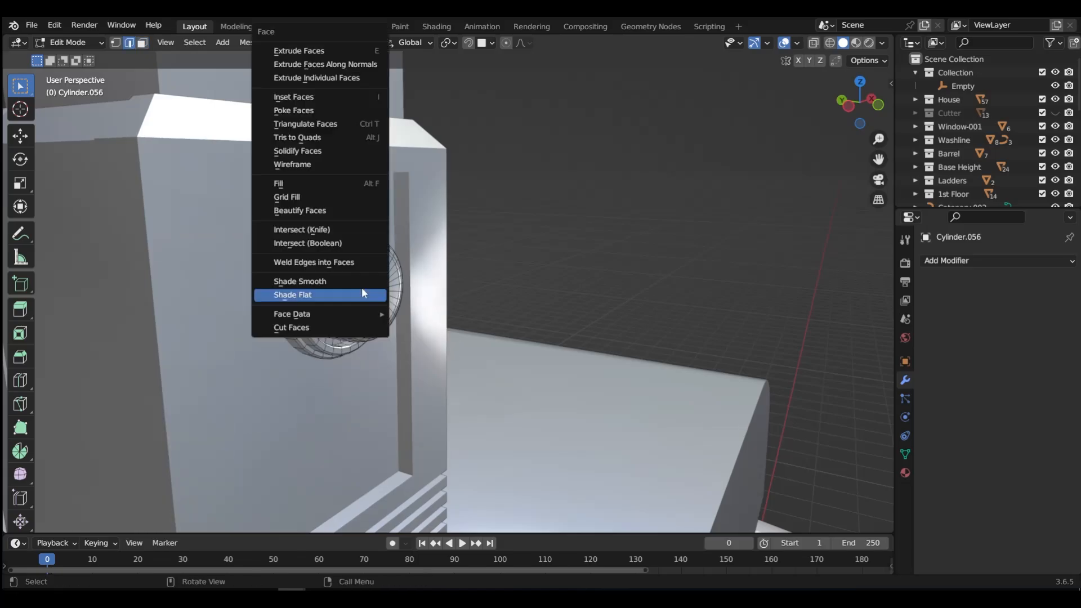
left_click(314, 198)
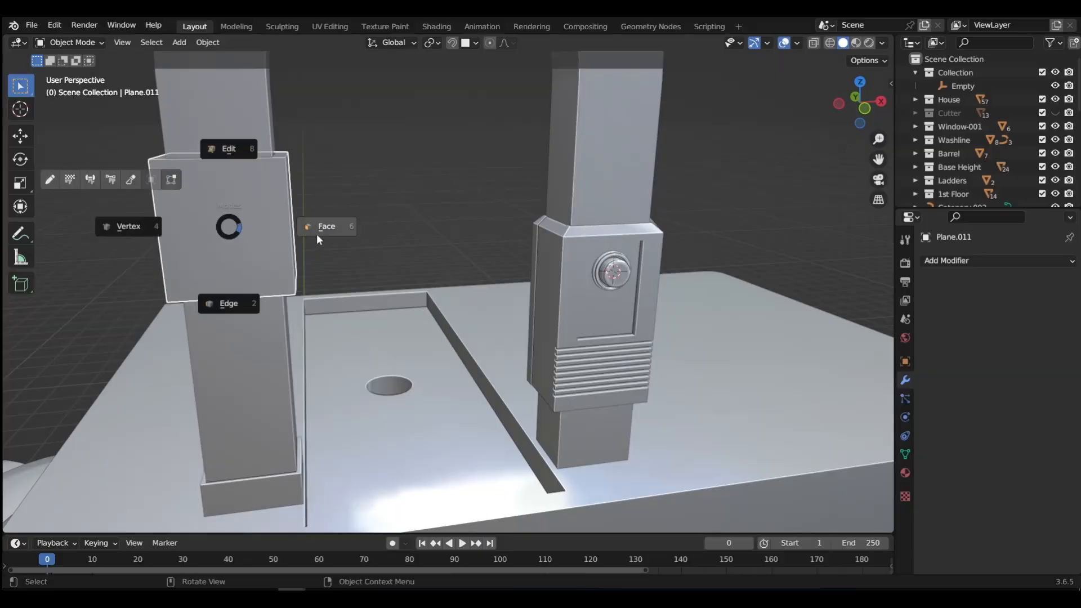
- Bevel the upper and lower edge loops of the plain sleeve on the hoop's other leg
left_click(317, 234)
left_click(254, 295, "alt+shift")
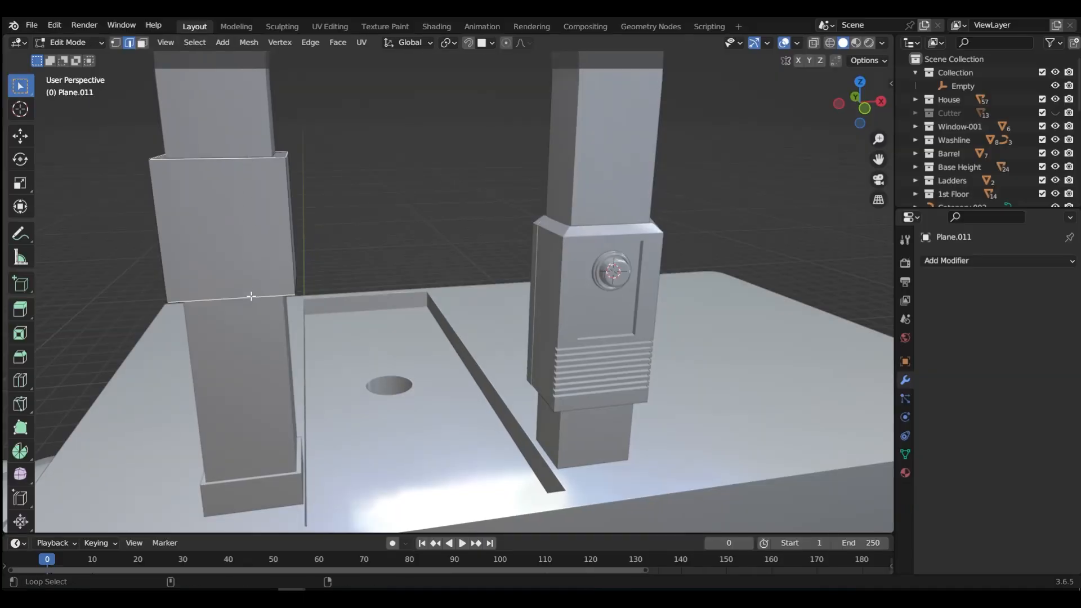
key("ctrl+b")
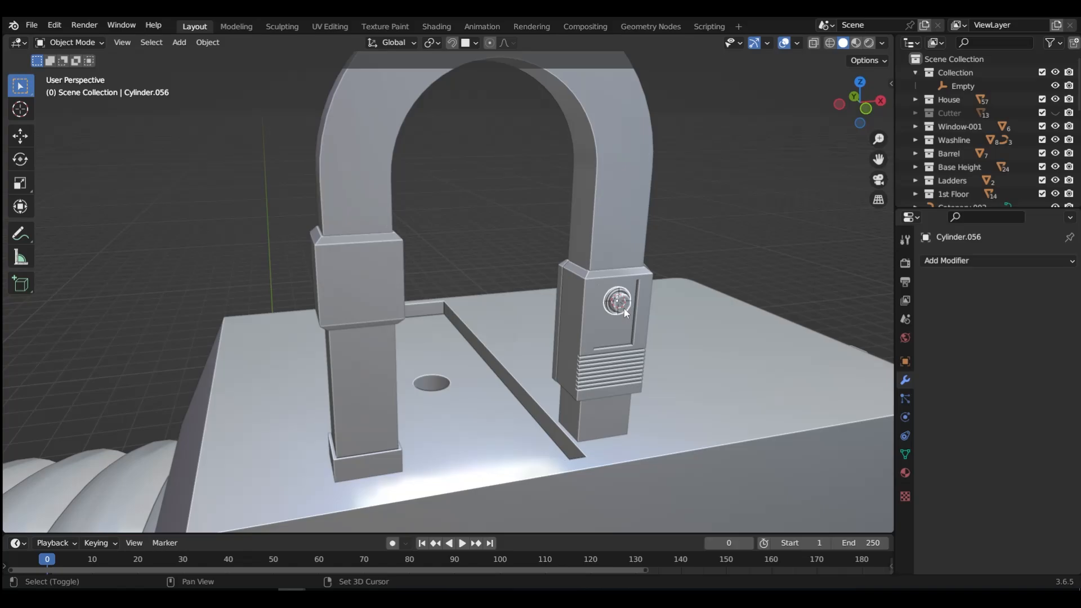
- Duplicate the button about -40.4 cm along X and raise the copy along Z onto the plain sleeve
key("shift+d")
key("x")
left_click(372, 319)
key("KP_1")
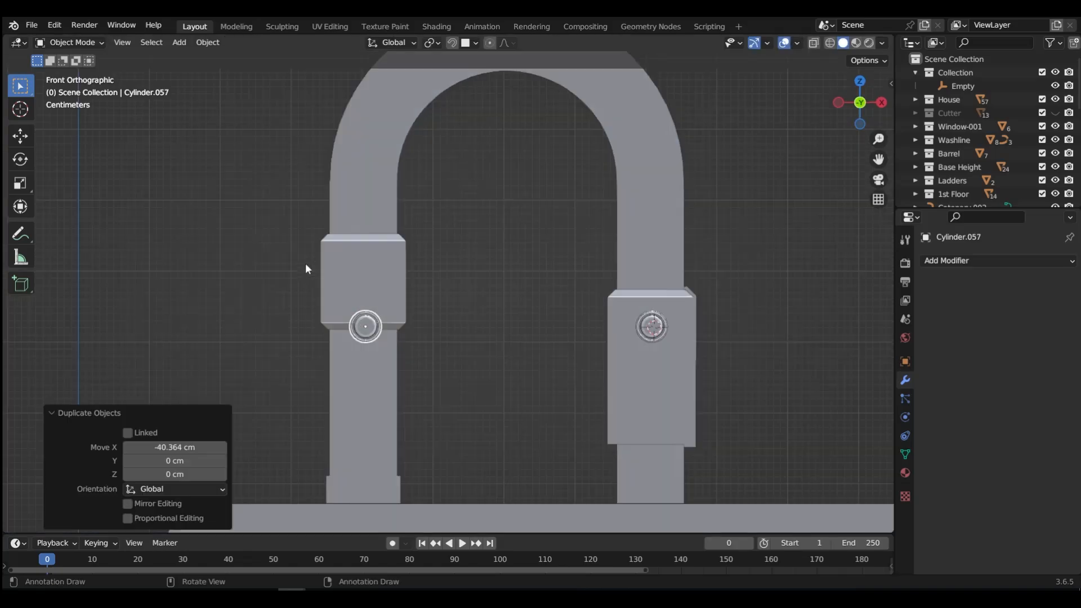
key("g")
key("z")
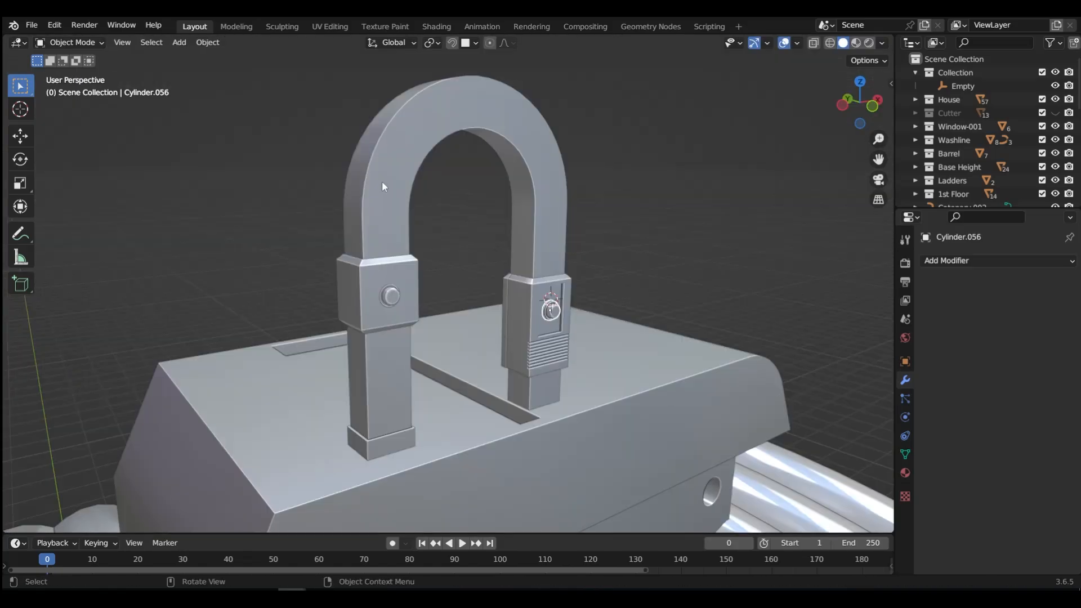
- Add a Bevel modifier to the hoop with clamp overlap off, an amount of 0.1 cm and 2 segments
left_click(382, 181)
left_click(952, 261)
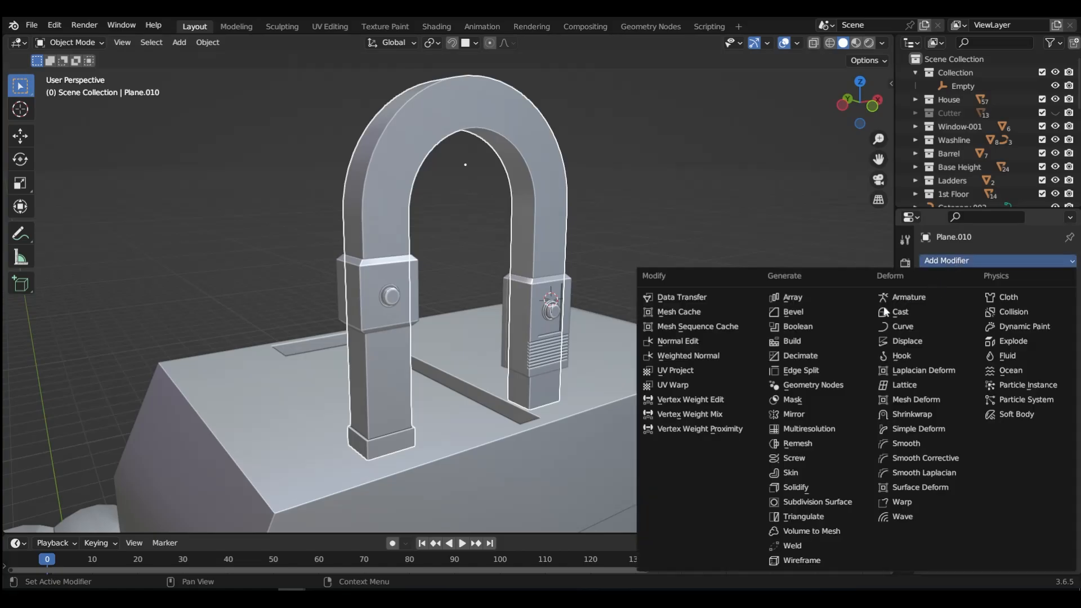
left_click(794, 312)
left_click(946, 429)
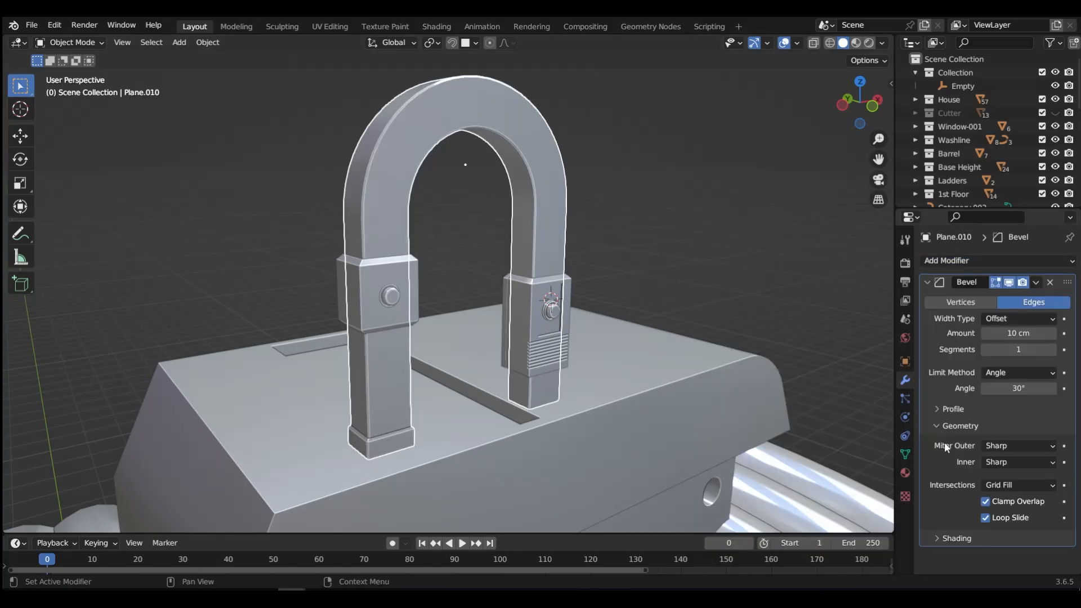
left_click(985, 502)
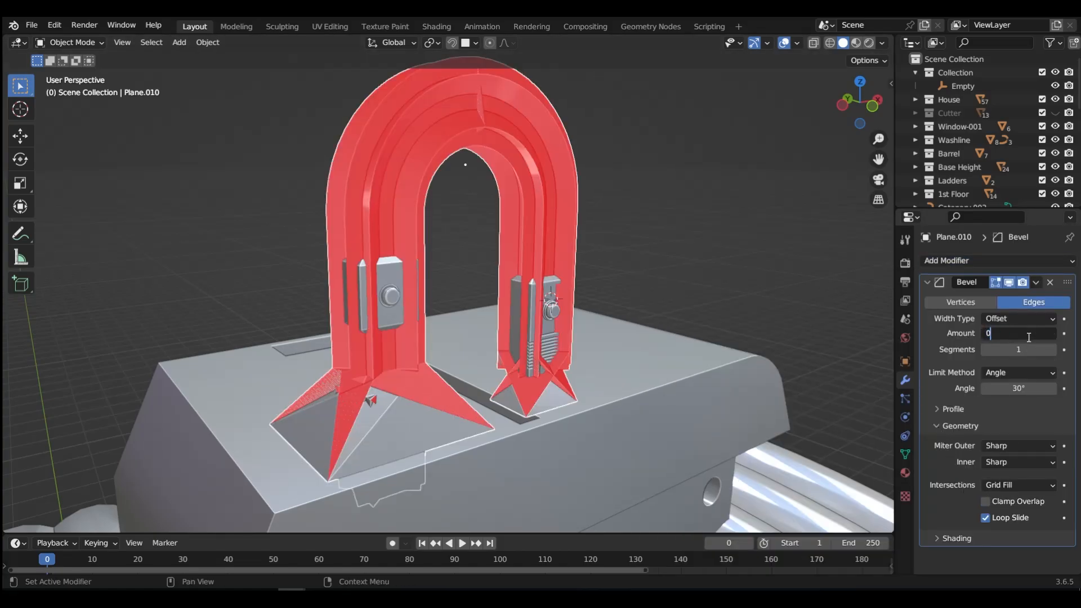
key("Return")
mouse_move(1009, 334)
left_mouse_down()
mouse_move(1022, 335)
mouse_move(1011, 334)
left_mouse_up()
left_click(1052, 349)
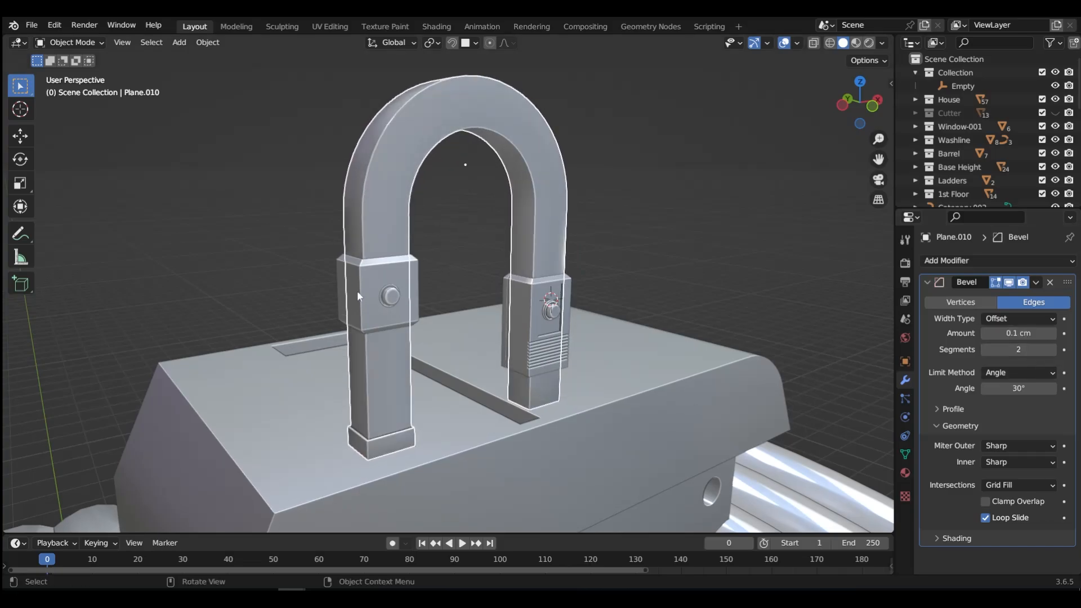
- Copy the hoop's Bevel modifier to the plain sleeve
left_click(387, 273, "shift")
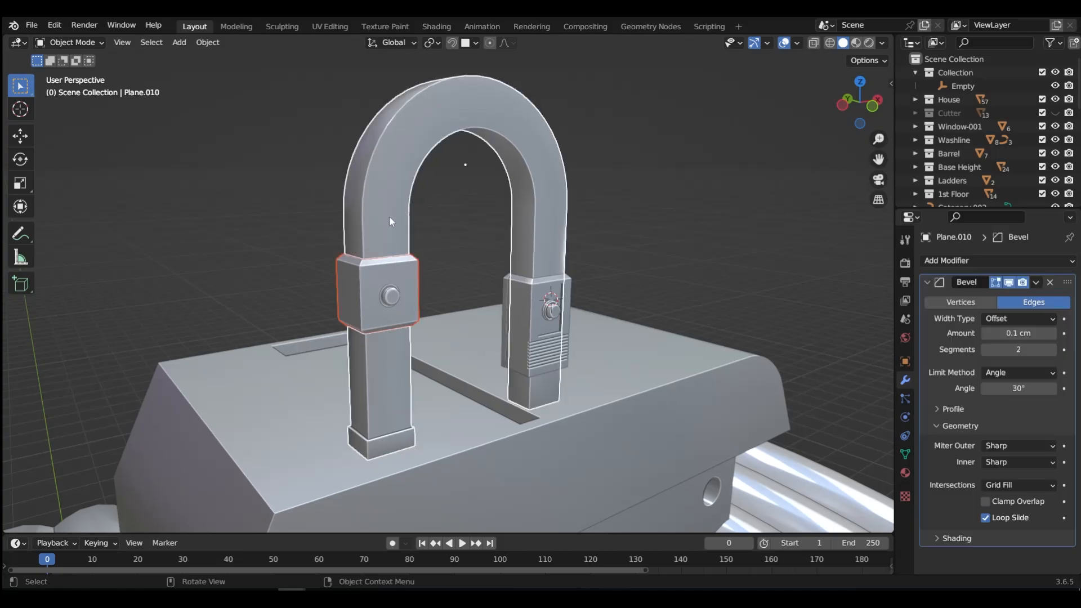
key("ctrl+c")
left_click(390, 213)
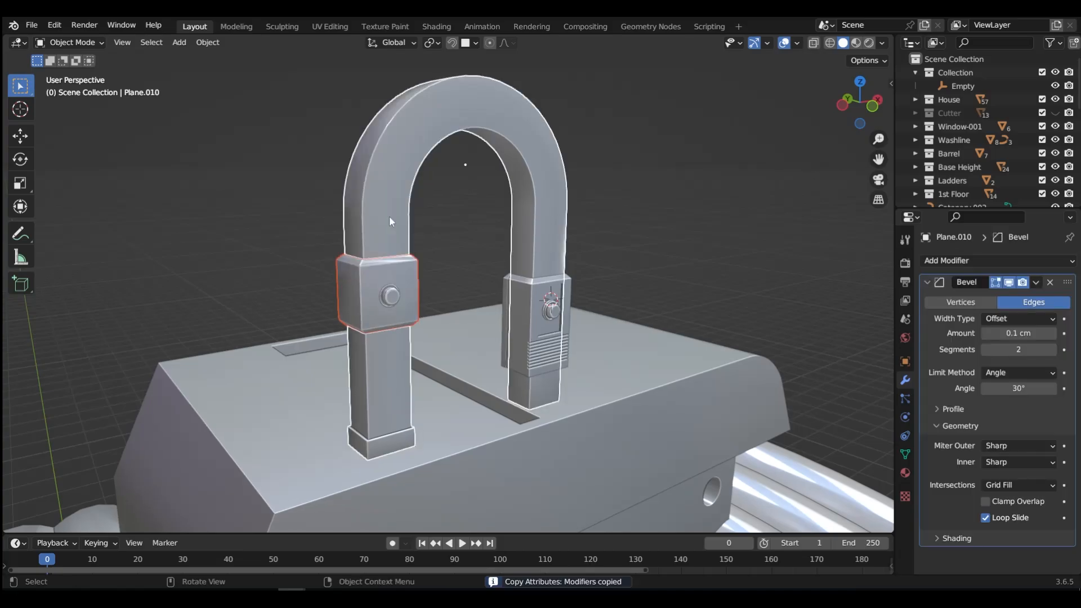
left_click(407, 271)
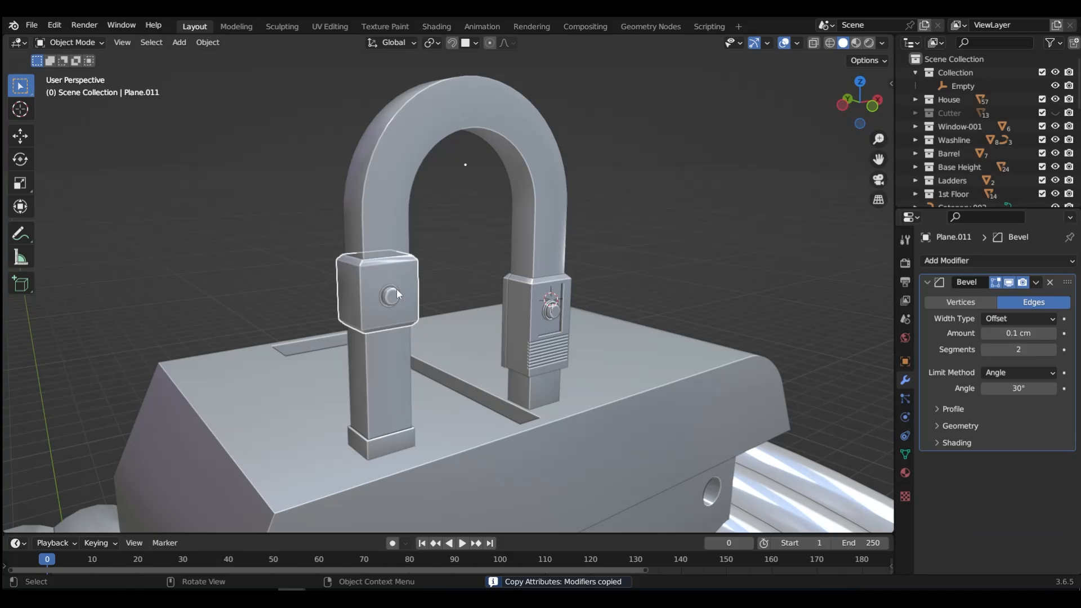
- Copy the hoop's Bevel modifier to the ribbed sleeve
middle_click_drag(396, 288, 515, 298)
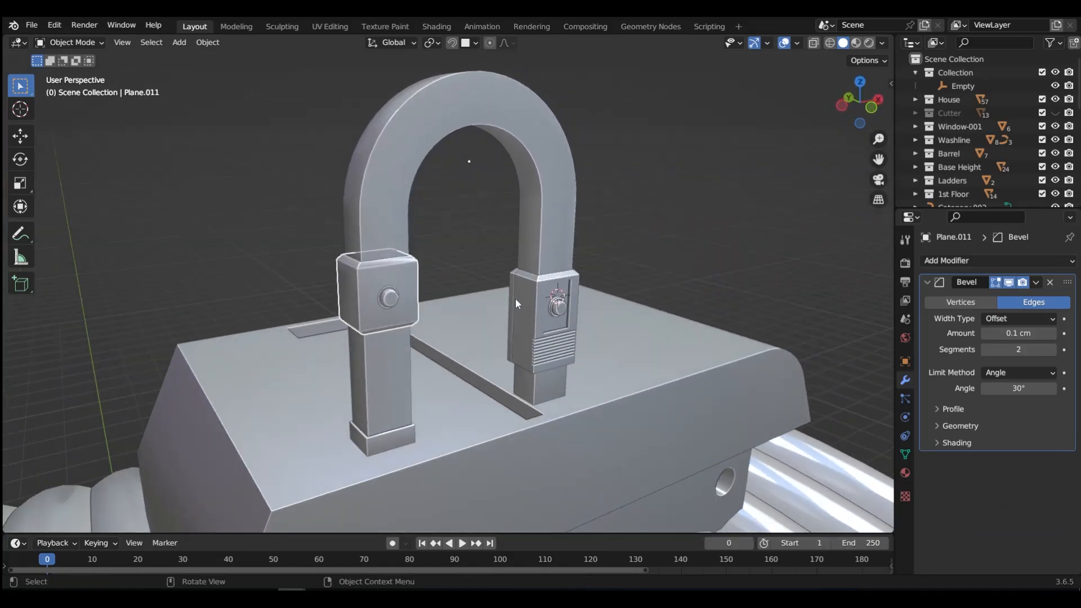
left_click(528, 310)
left_click(544, 247, "shift")
key("ctrl+c")
left_click(544, 246)
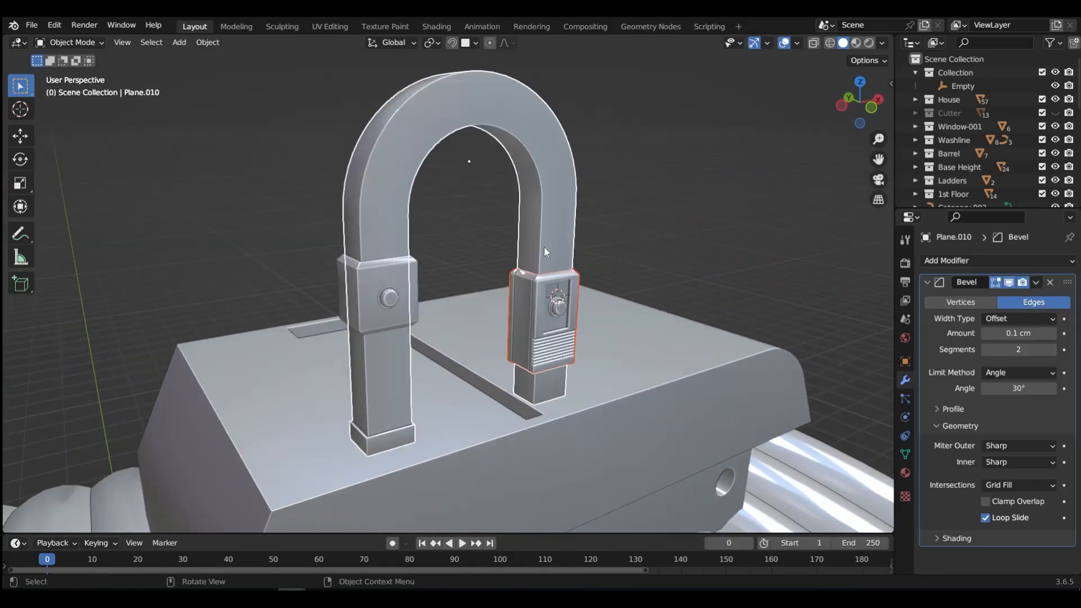
scroll(553, 319, "up", 4)
left_click(523, 265)
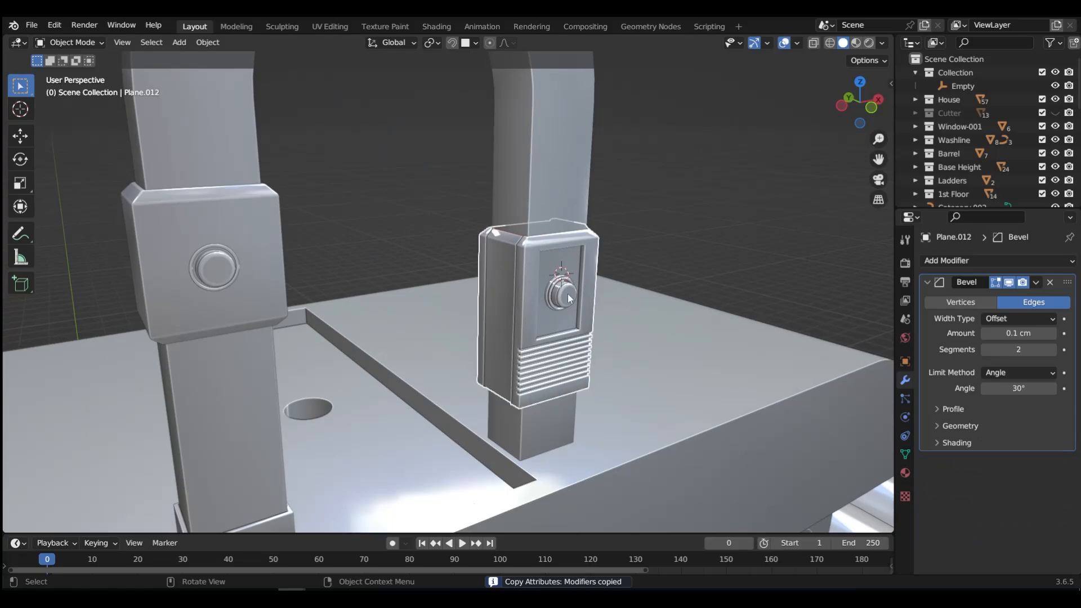
- Set the ribbed sleeve's bevel amount to 0.005 cm
middle_click_drag(563, 261, 536, 233)
scroll(523, 243, "up", 4)
left_click(538, 257)
left_click(1006, 333)
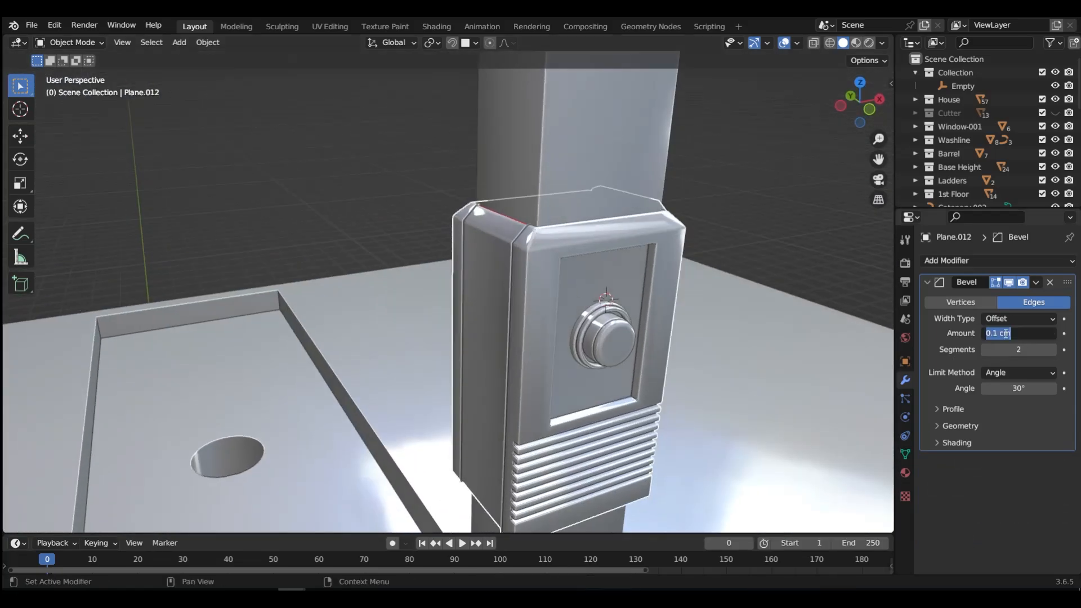
type(".005")
key("Return")
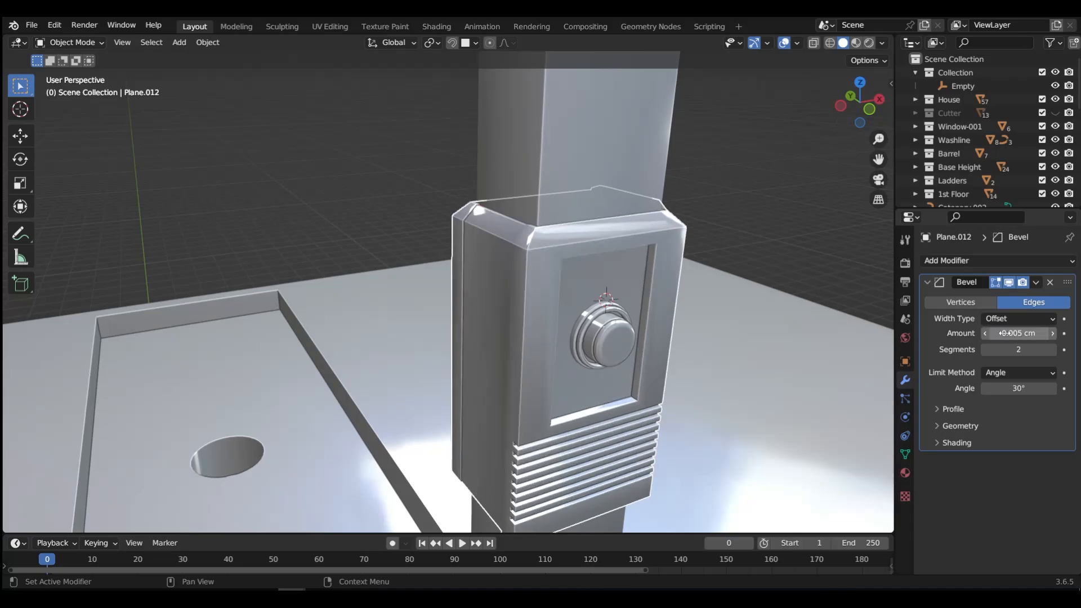
- Apply smooth shading to the ribbed sleeve and the plain sleeve
scroll(473, 323, "down", 2)
right_click(538, 288)
mouse_move(530, 307)
middle_mouse_down()
mouse_move(538, 288)
mouse_move(509, 304)
middle_mouse_up()
left_click(538, 283)
scroll(538, 283, "down", 4)
left_click(312, 285)
right_click(312, 285)
left_click(312, 285)
scroll(378, 285, "down", 4)
middle_click_drag(377, 285, 371, 299)
- Clear the selection and save the Stage 002.blend file
left_click(441, 279)
left_click(616, 261)
key("ctrl+s")
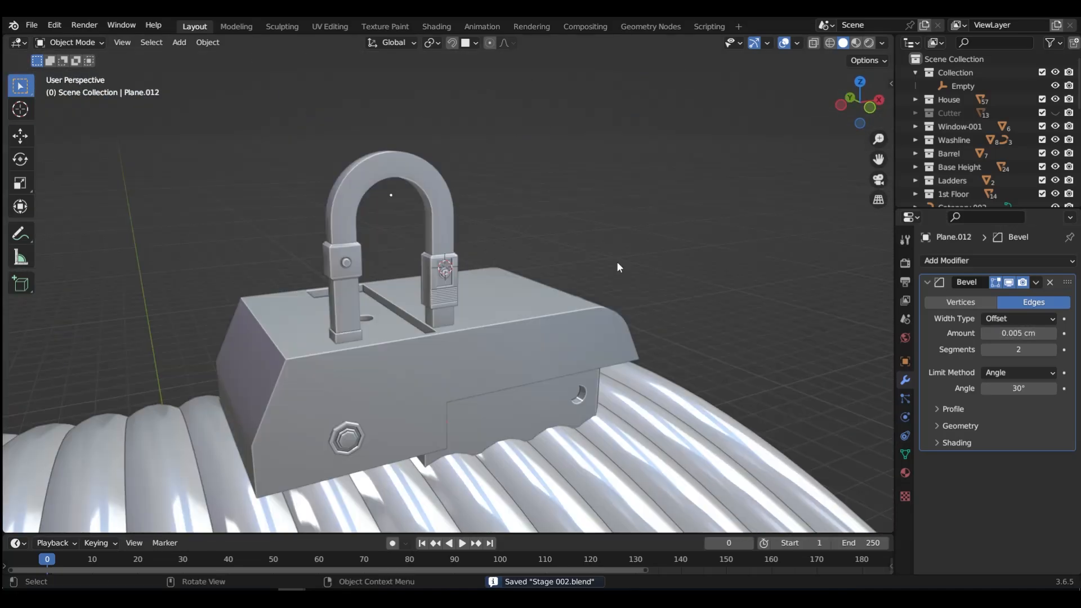
- Add a Mirror modifier to the hoop, using the base block as mirror object and mirroring on the Y axis only
left_click(434, 221)
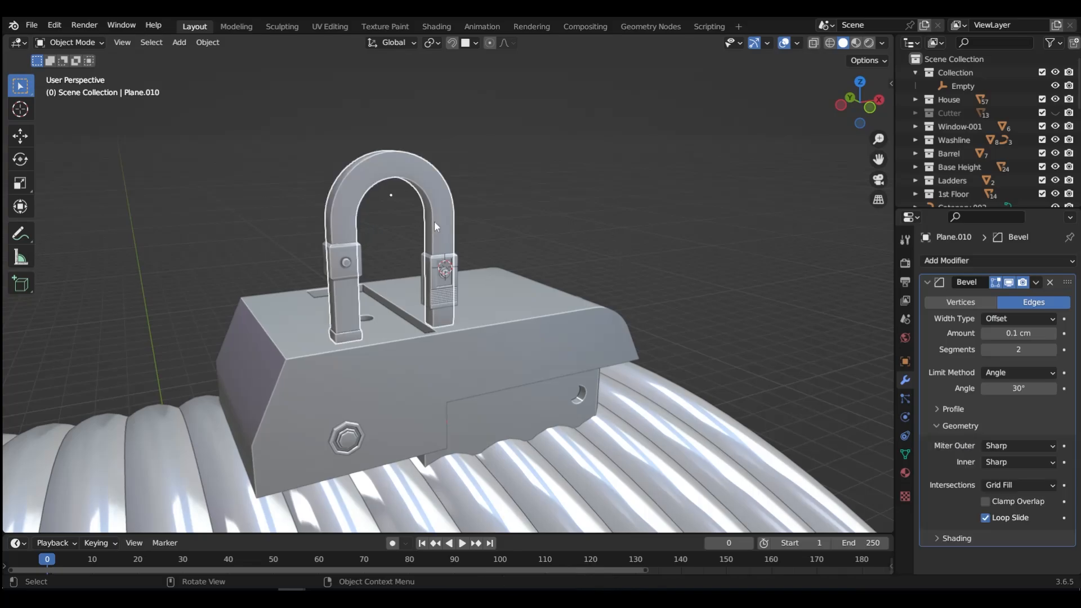
left_click(929, 281)
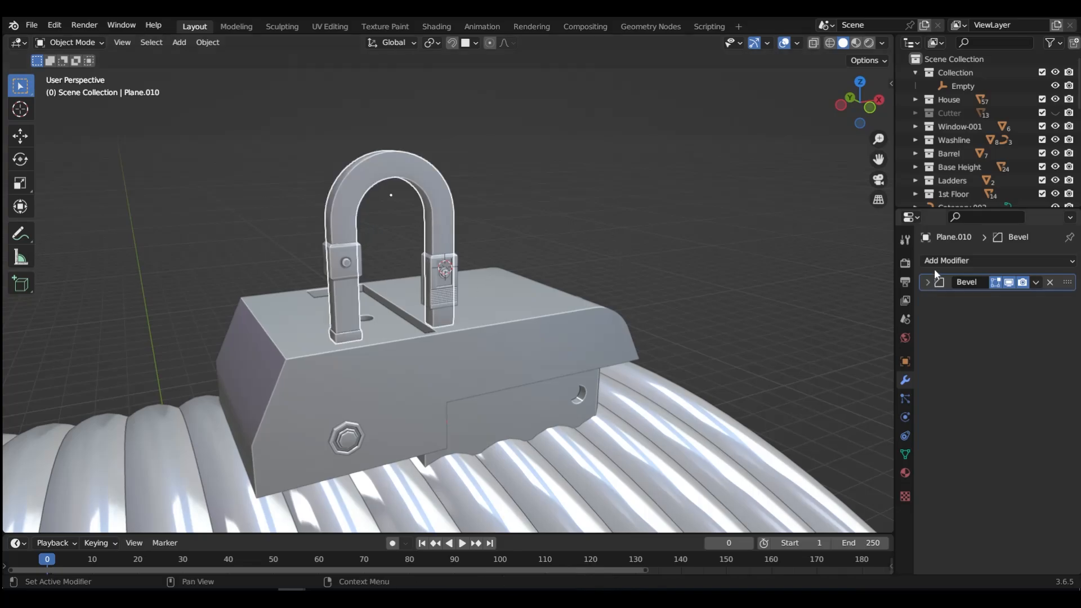
left_click(938, 259)
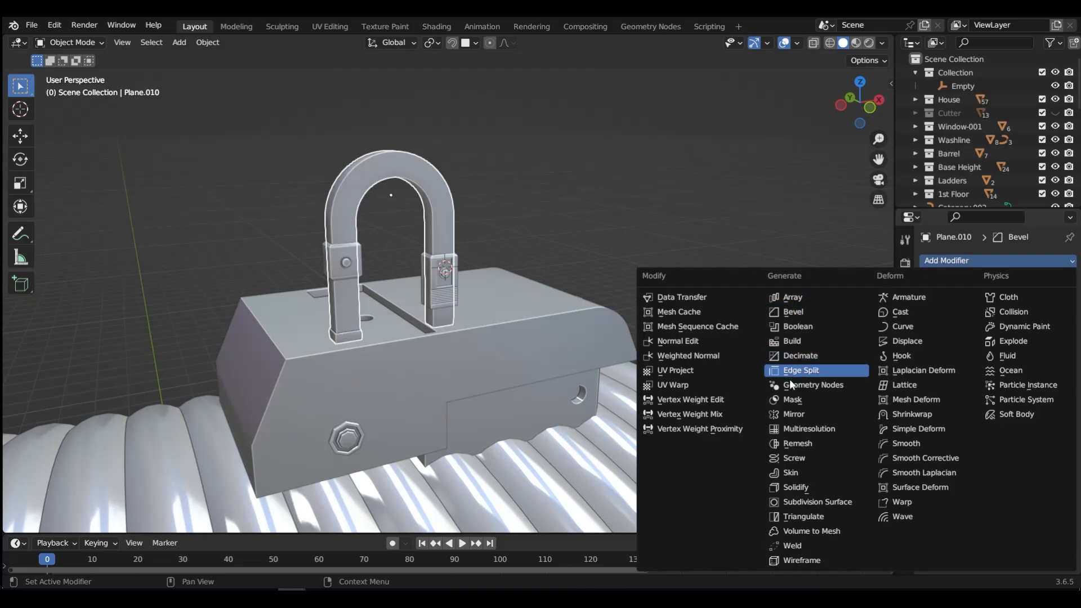
left_click(793, 415)
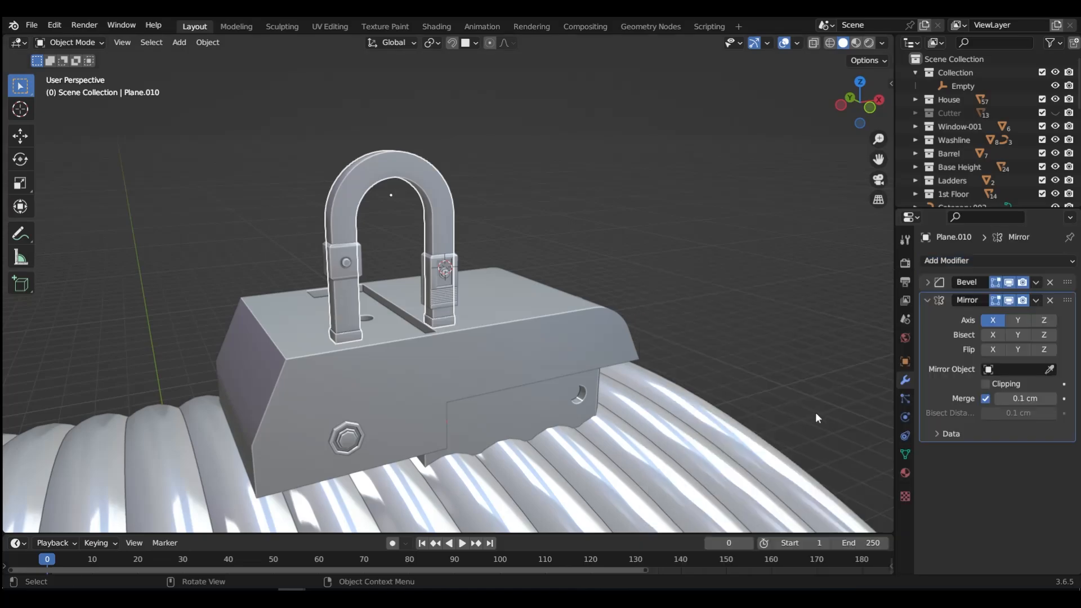
left_click(1050, 370)
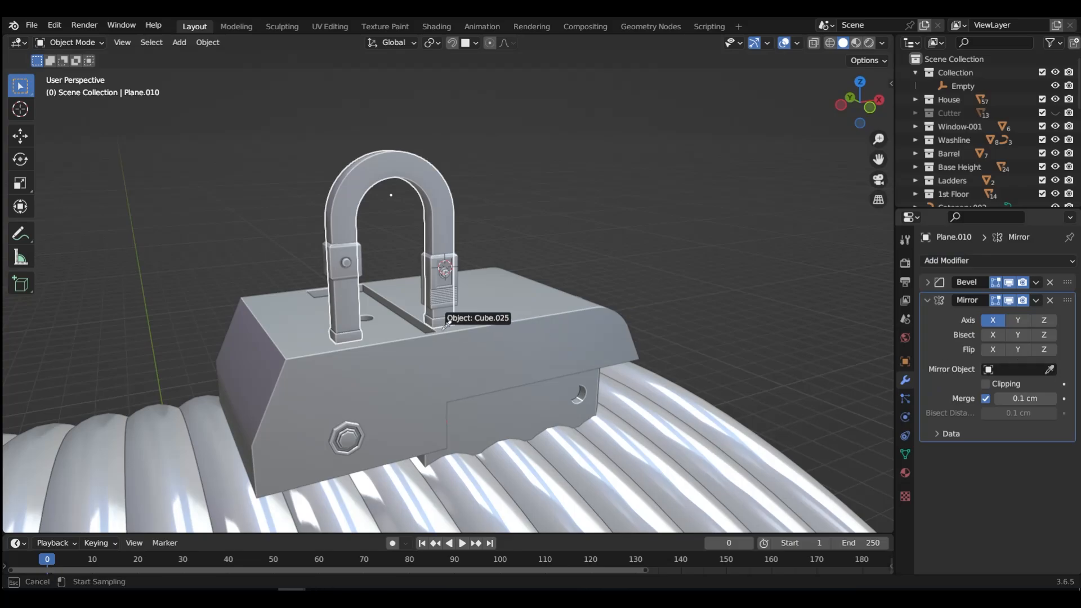
left_click(387, 291)
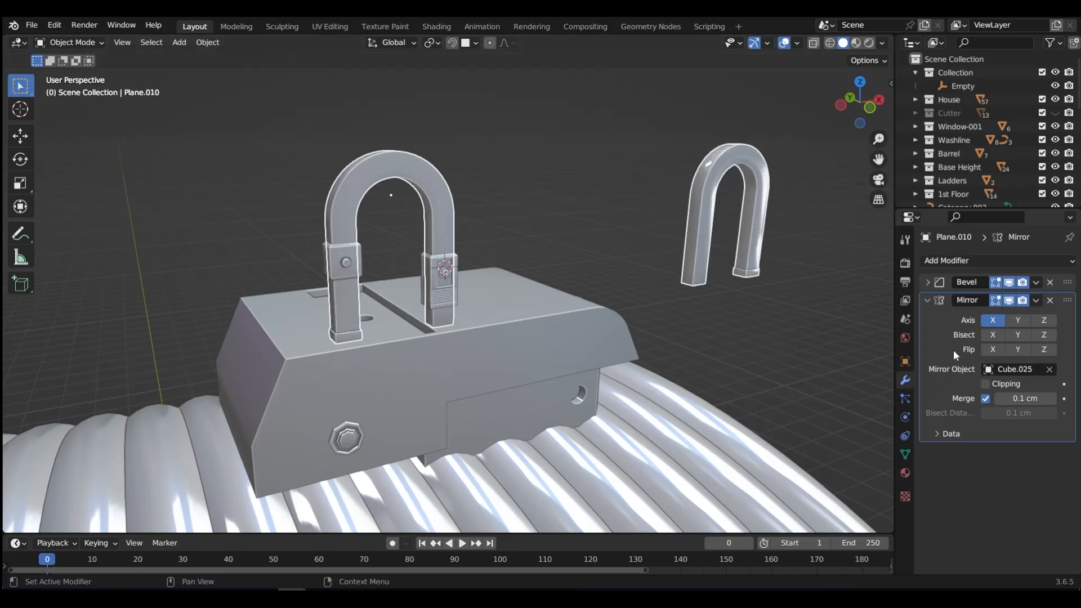
left_click(1016, 320)
left_click(992, 319)
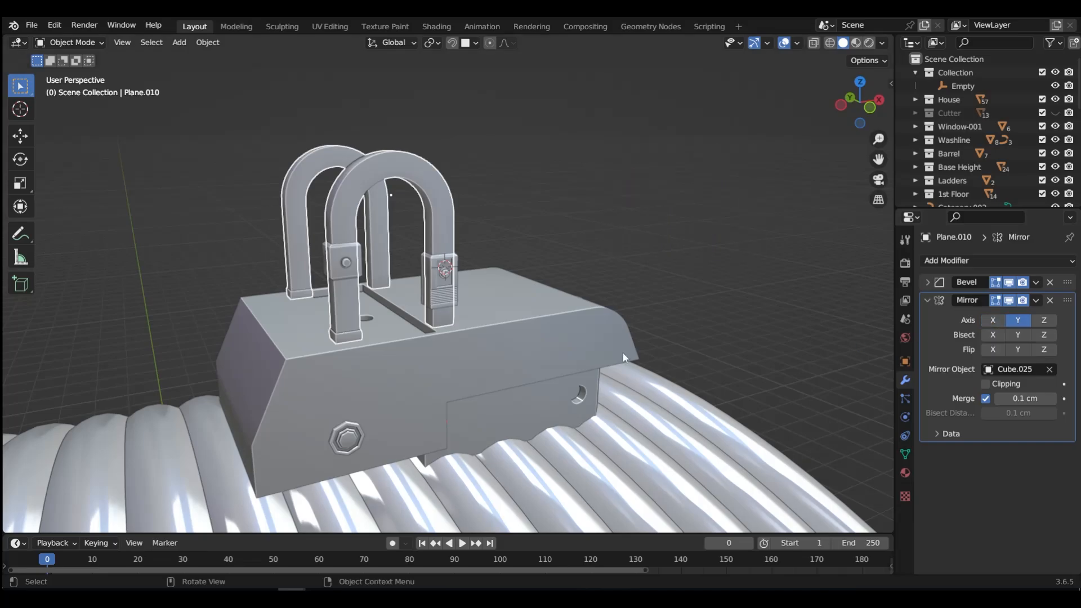
- Apply the hoop's Mirror modifier and separate the mirrored hoop into its own object
middle_click_drag(343, 319, 400, 305)
scroll(381, 332, "up", 2)
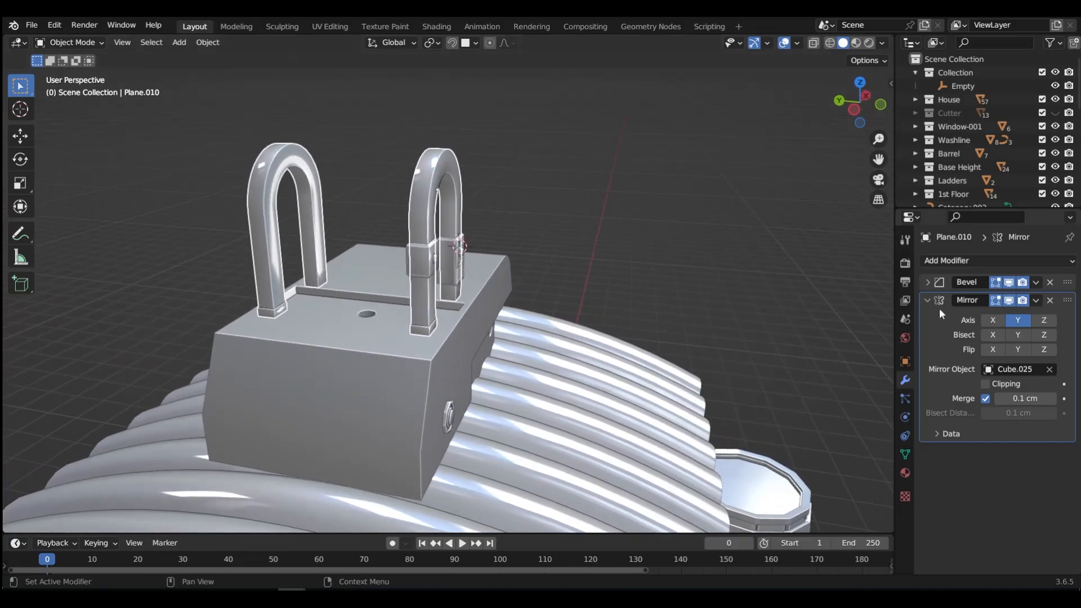
key("ctrl+a")
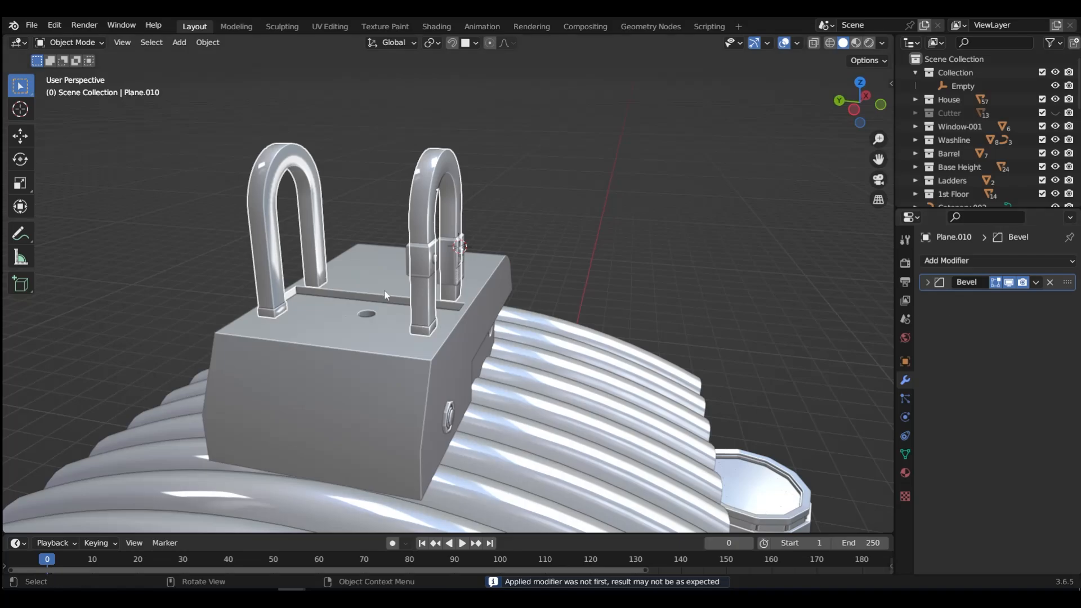
key("ctrl+Tab")
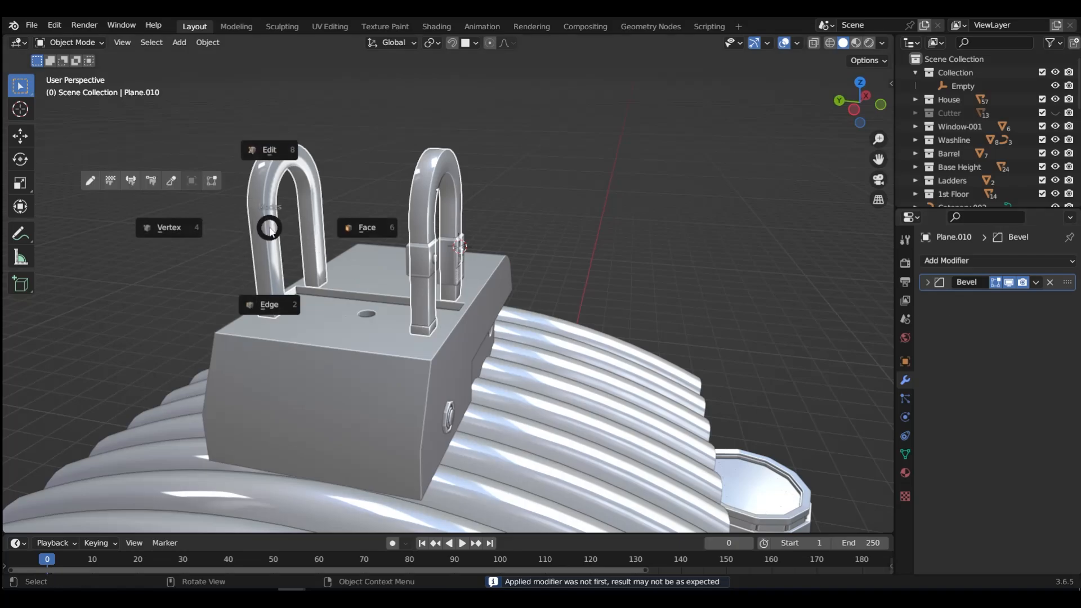
left_click(284, 239)
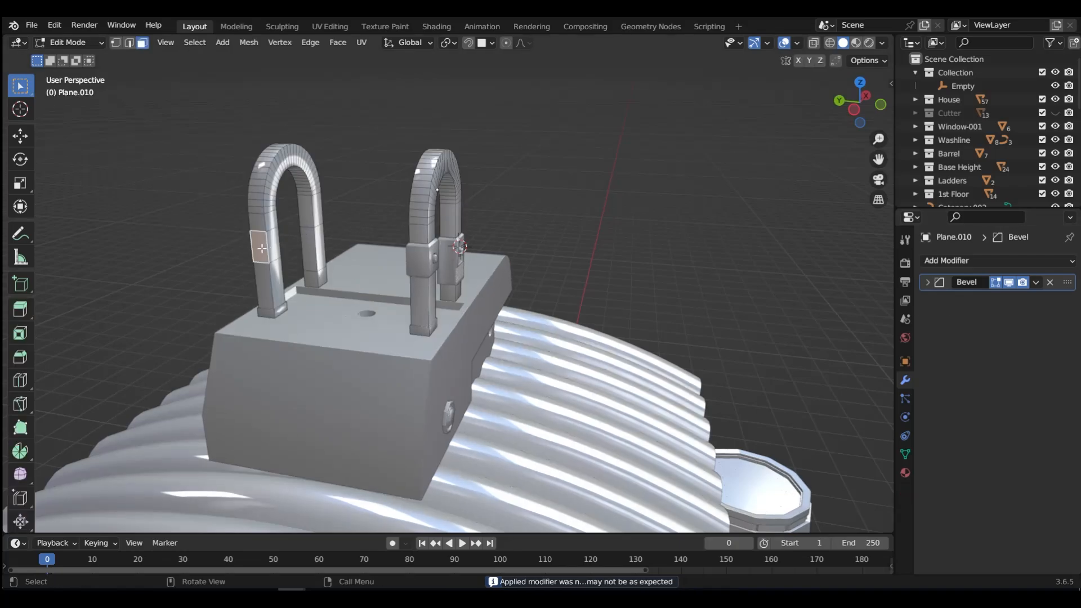
key("l")
key("p")
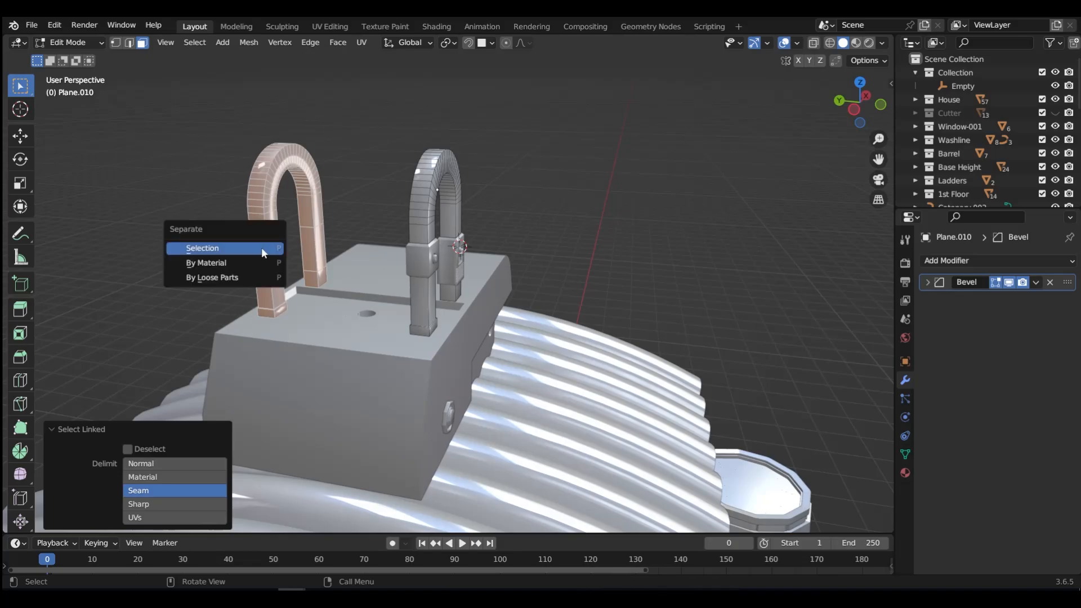
left_click(261, 248)
key("ctrl+Tab")
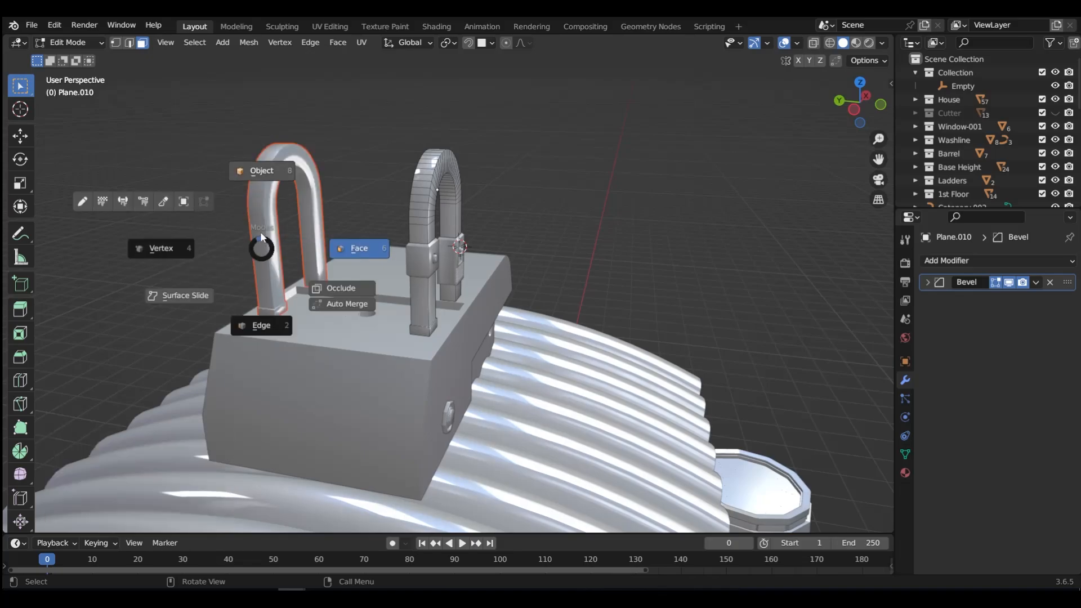
left_click(261, 171)
- Bevel the lower edge loop on the separated hoop's near leg about 0.22 cm wide and extrude the band inward as a groove
scroll(262, 213, "up", 4)
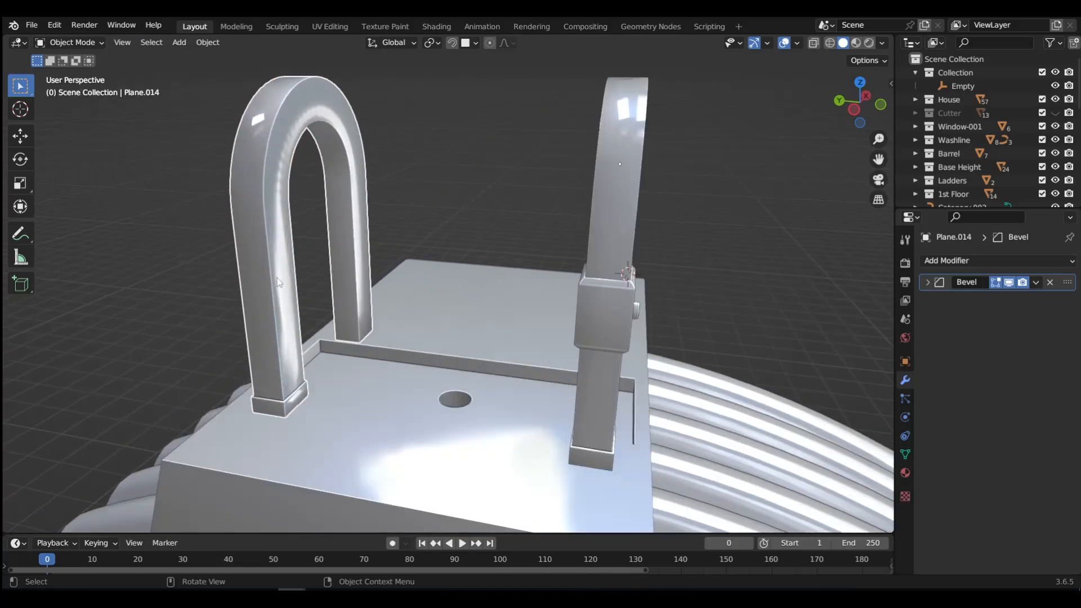
key("ctrl+Tab")
left_click(262, 358)
left_click(264, 313, "alt")
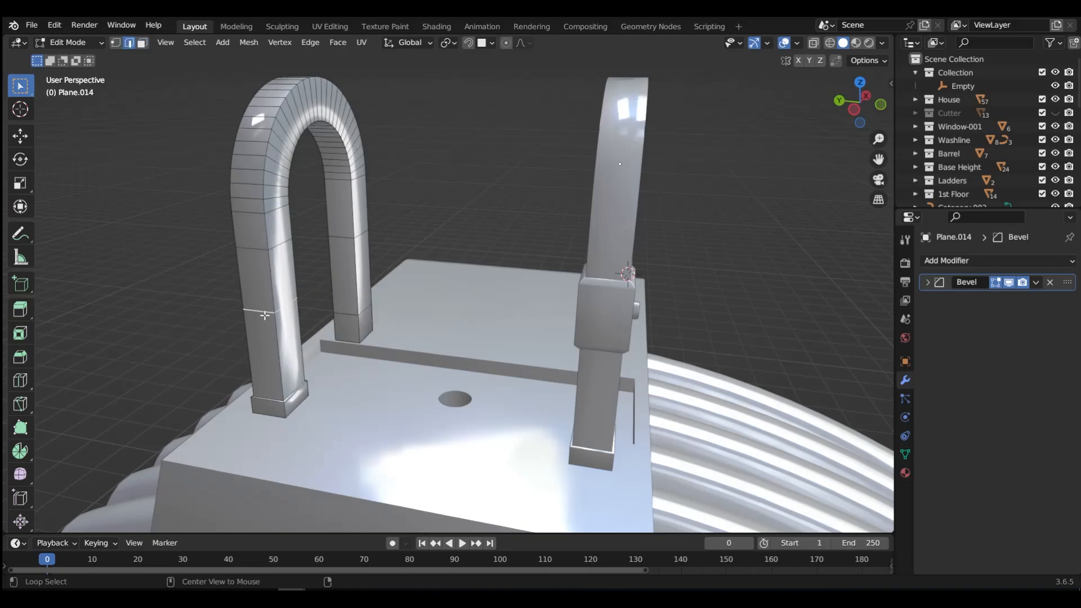
key("ctrl+b")
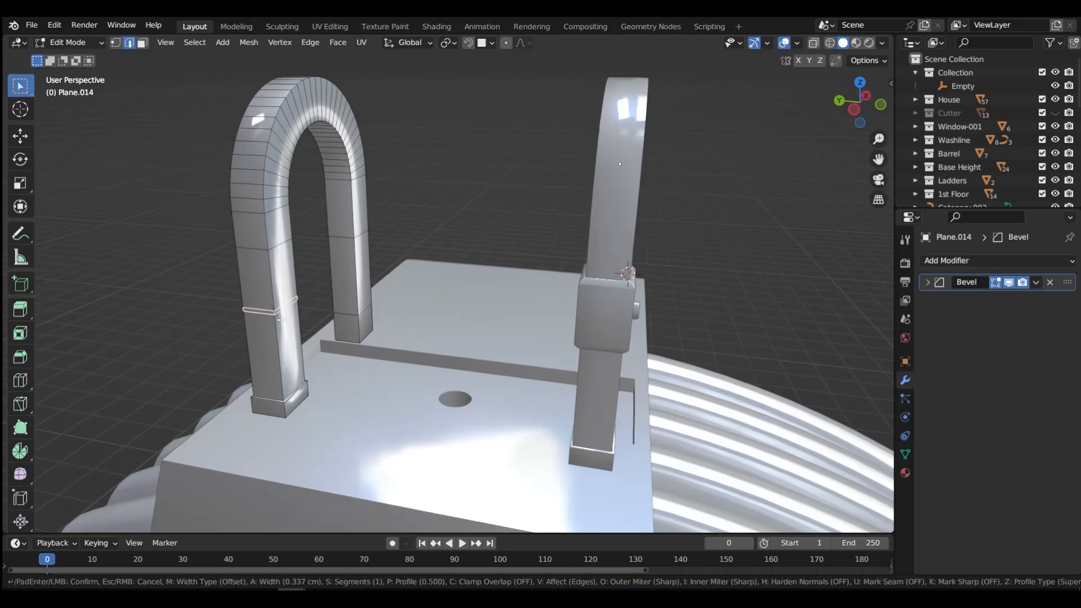
left_click(280, 318)
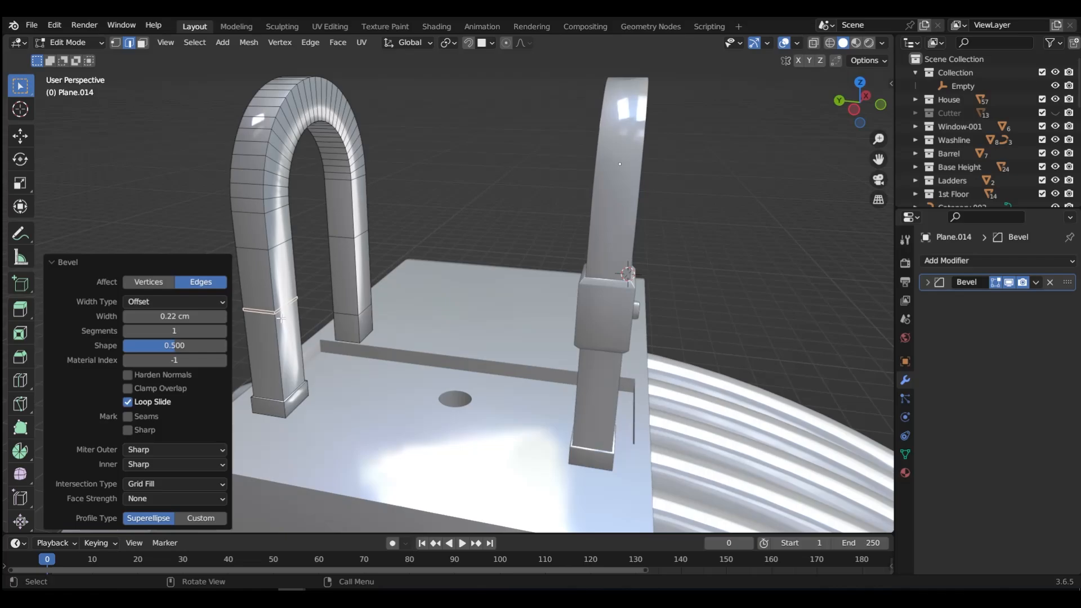
scroll(280, 319, "up", 4)
middle_click_drag(280, 319, 456, 311, "shift")
key("e")
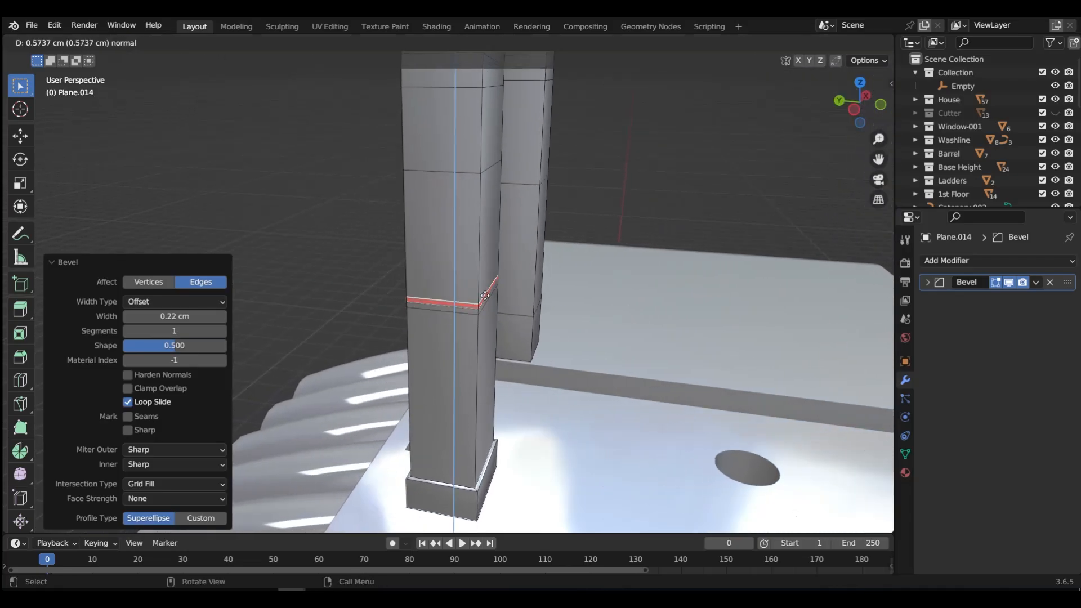
right_click(456, 310)
key("alt+s")
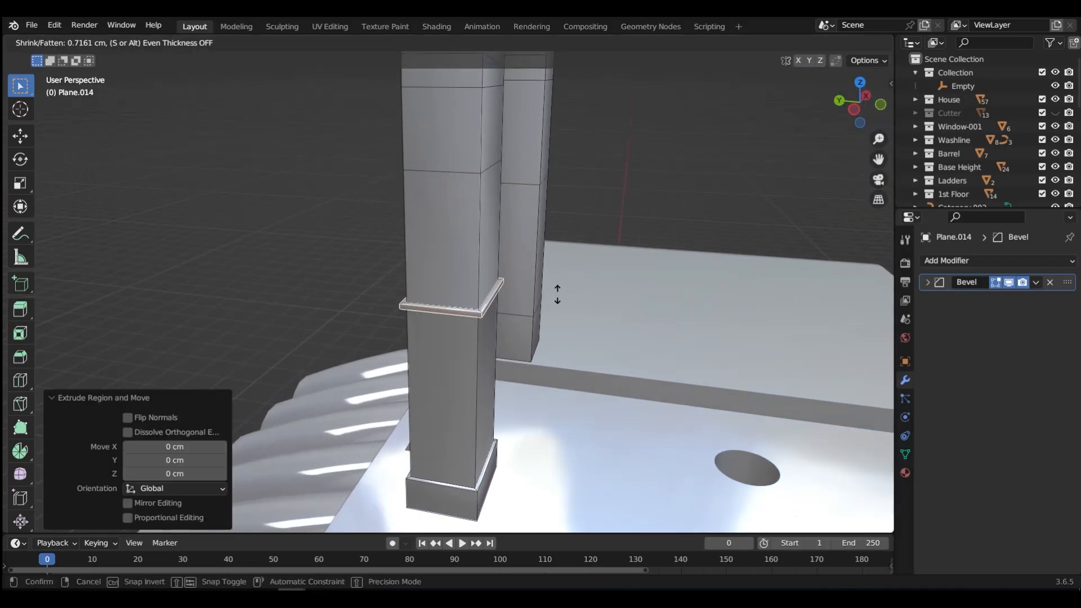
key("ctrl+Tab")
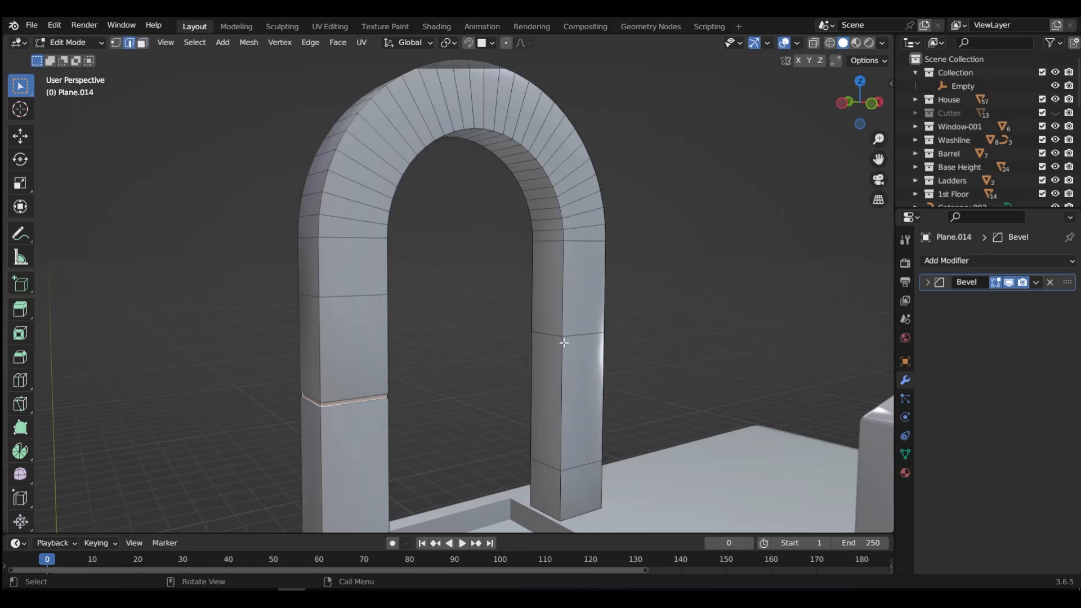
- Bevel the middle edge loop on the hoop's other leg about 0.33 cm wide and extrude it inward about 0.32 cm as a groove
left_click(566, 336, "alt")
key("ctrl+b")
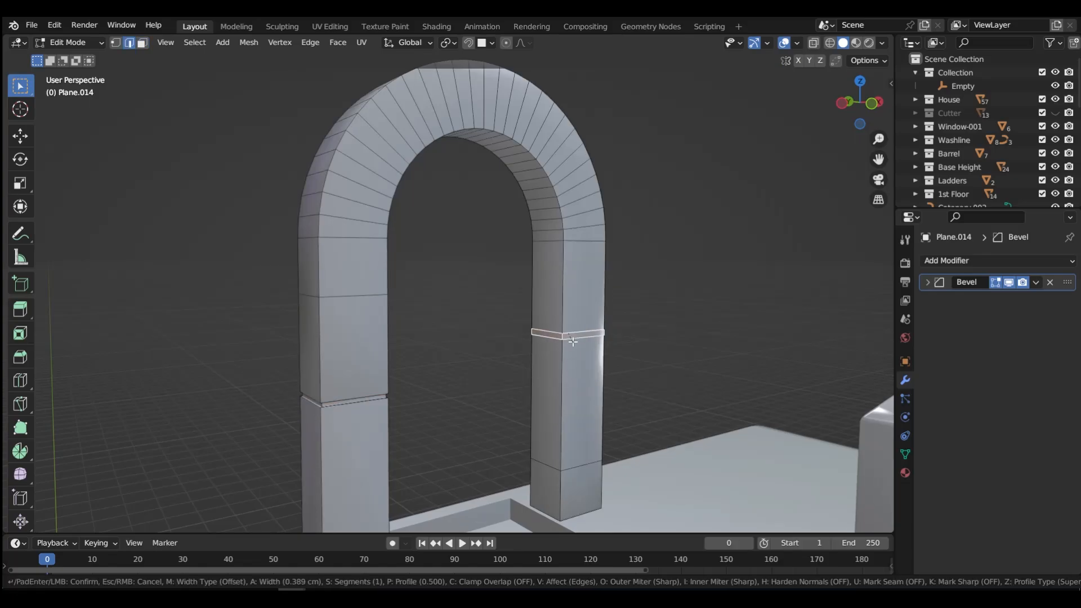
left_click(572, 337)
key("e")
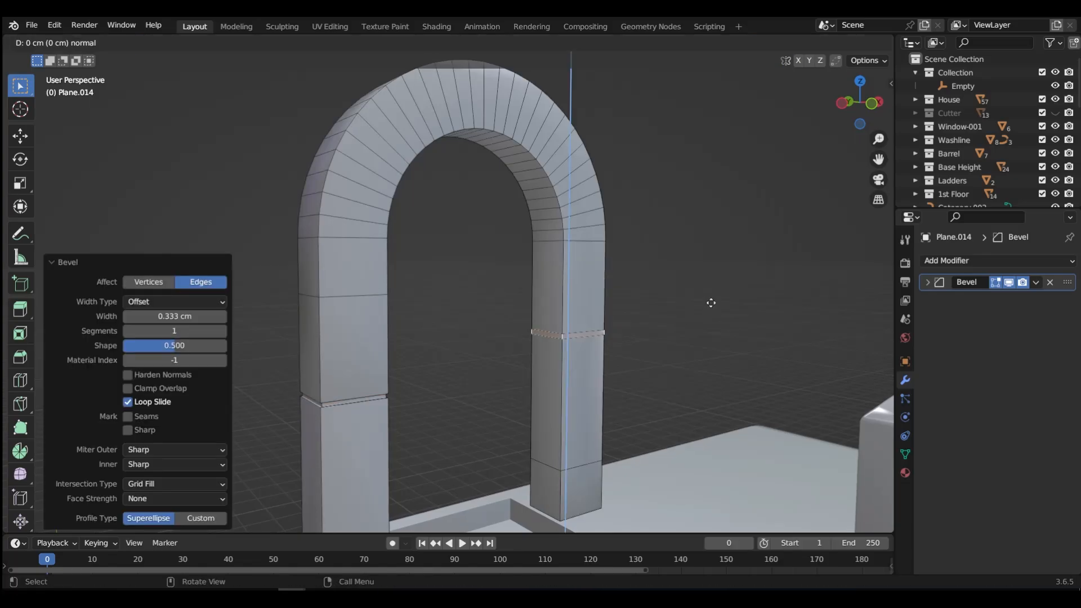
right_click(729, 282)
key("alt+s")
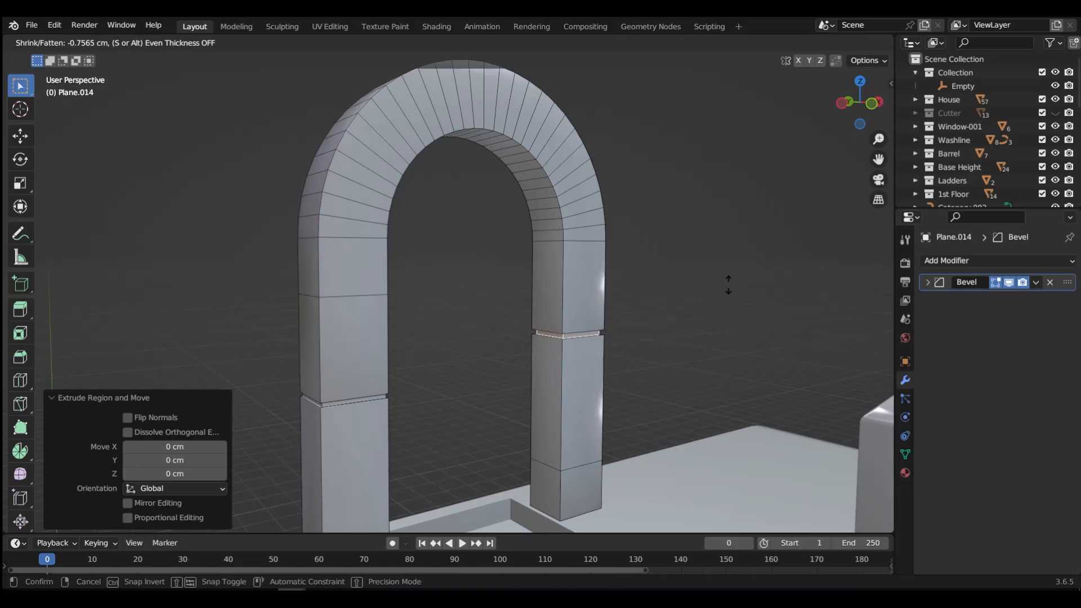
left_click(737, 272)
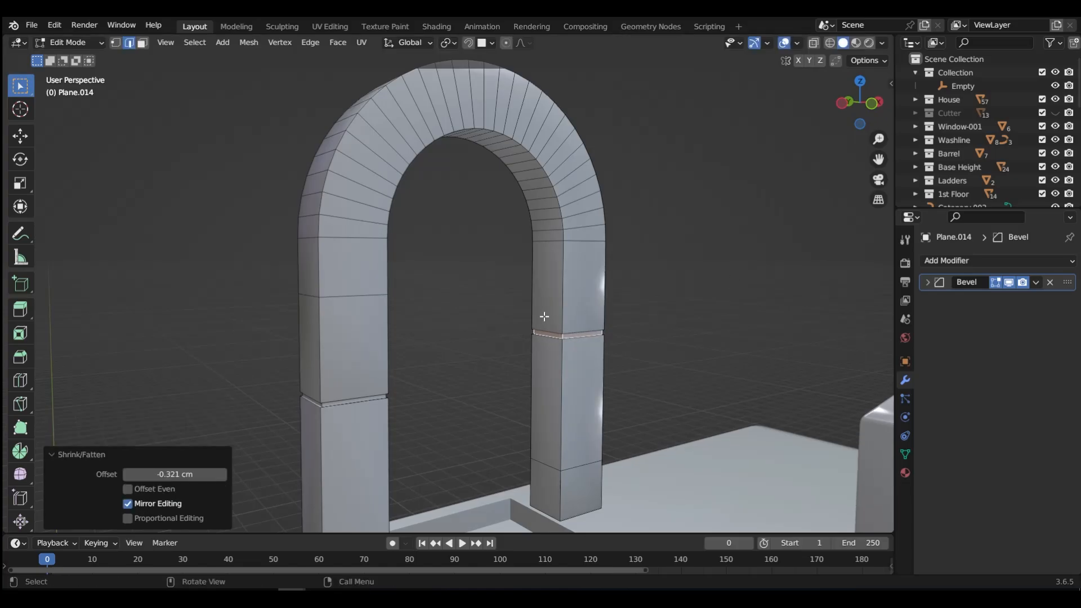
- Bevel the upper edge loop on the first leg and extrude the band inward about 0.34 cm as a second groove
left_click(374, 296, "alt")
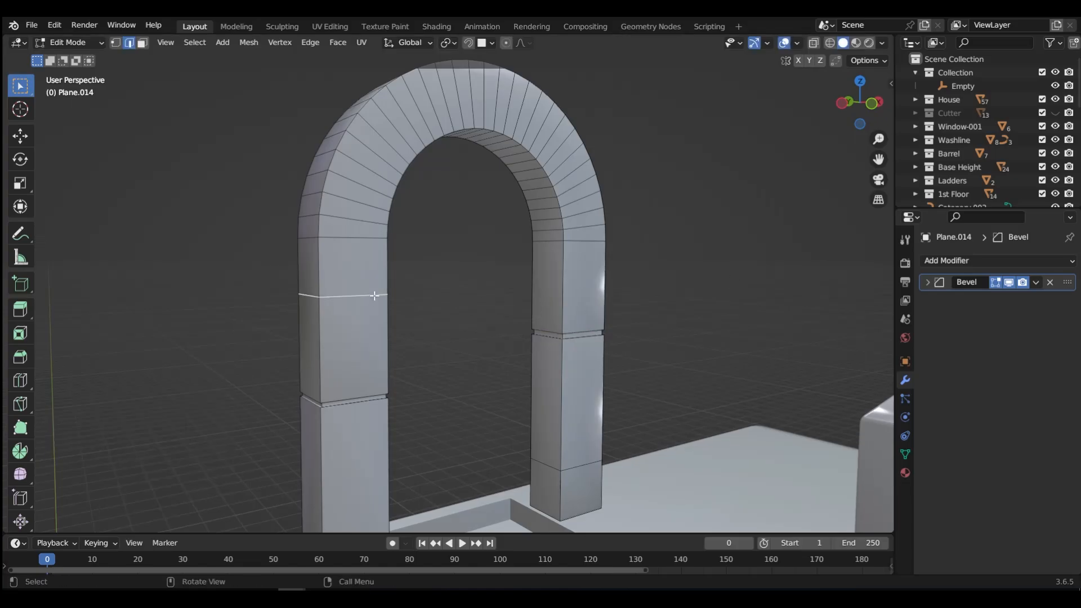
key("ctrl+b")
left_click(405, 282)
key("e")
key("Escape")
key("alt+s")
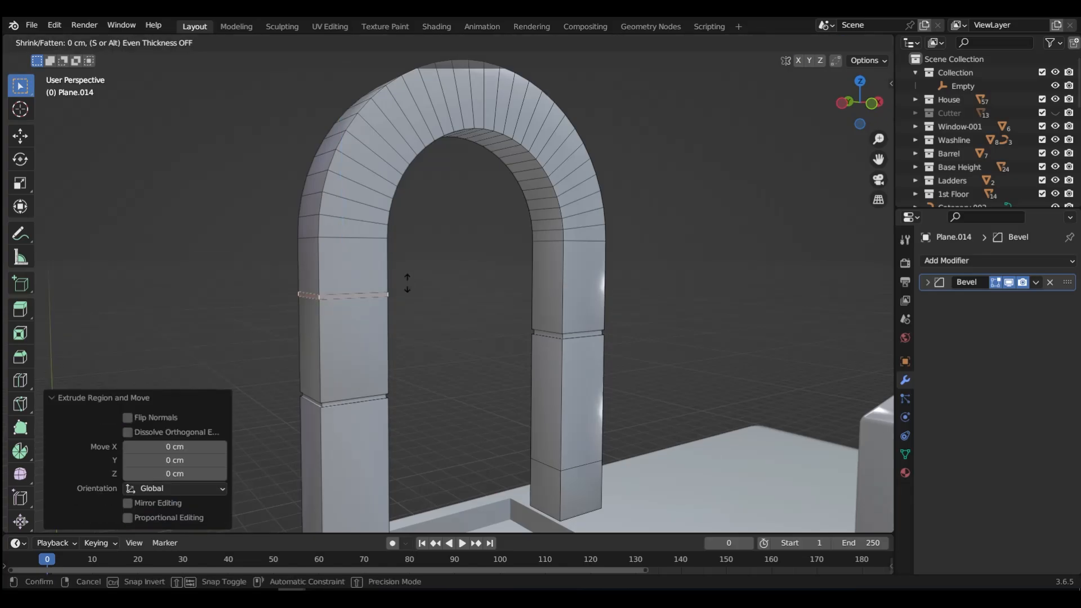
left_click(411, 281)
- Return to Object Mode and shade the grooved hoop smooth with Auto Smooth at 30°
key("ctrl+Tab")
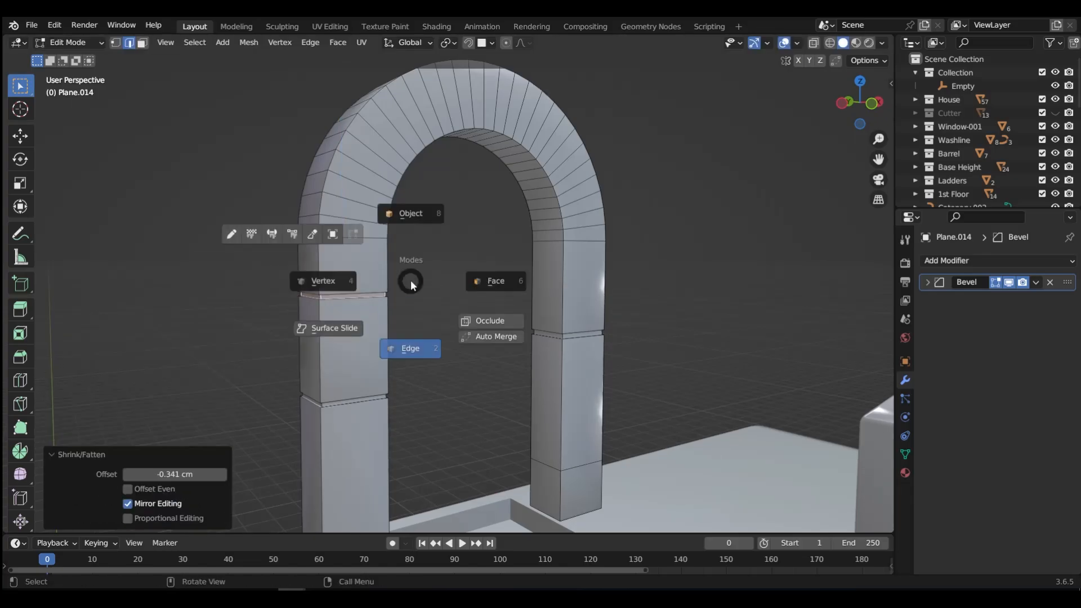
left_click(416, 204)
right_click(367, 232)
left_click(367, 232)
middle_click_drag(367, 232, 473, 225)
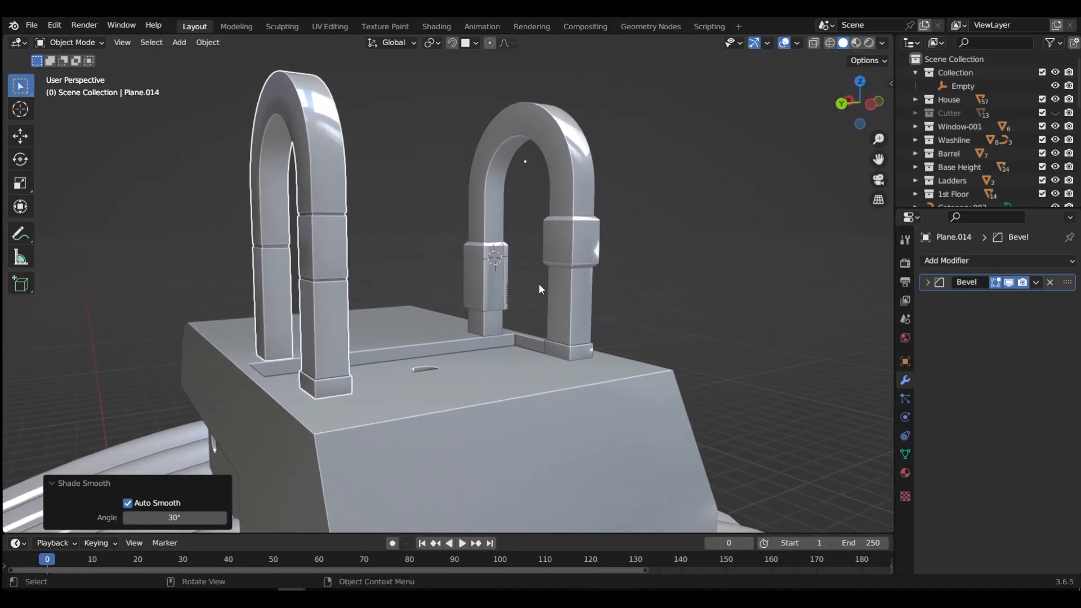
- Add a cube at the 3D cursor on top of the base block and scale it to about 0.268
middle_click_drag(538, 284, 360, 275)
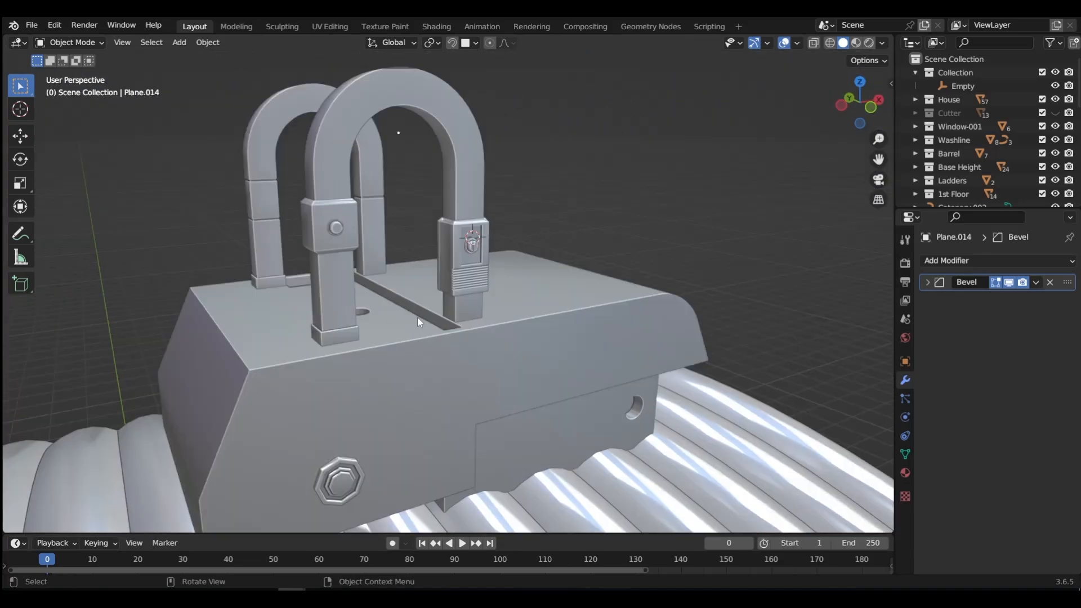
middle_click_drag(496, 289, 417, 292)
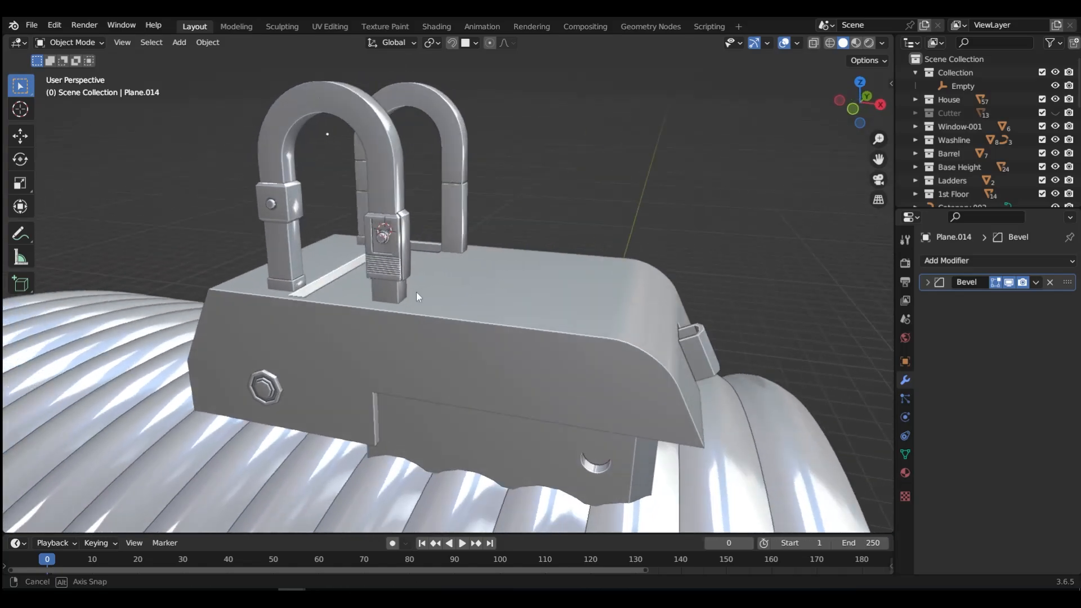
key("shift+a")
mouse_move(512, 279)
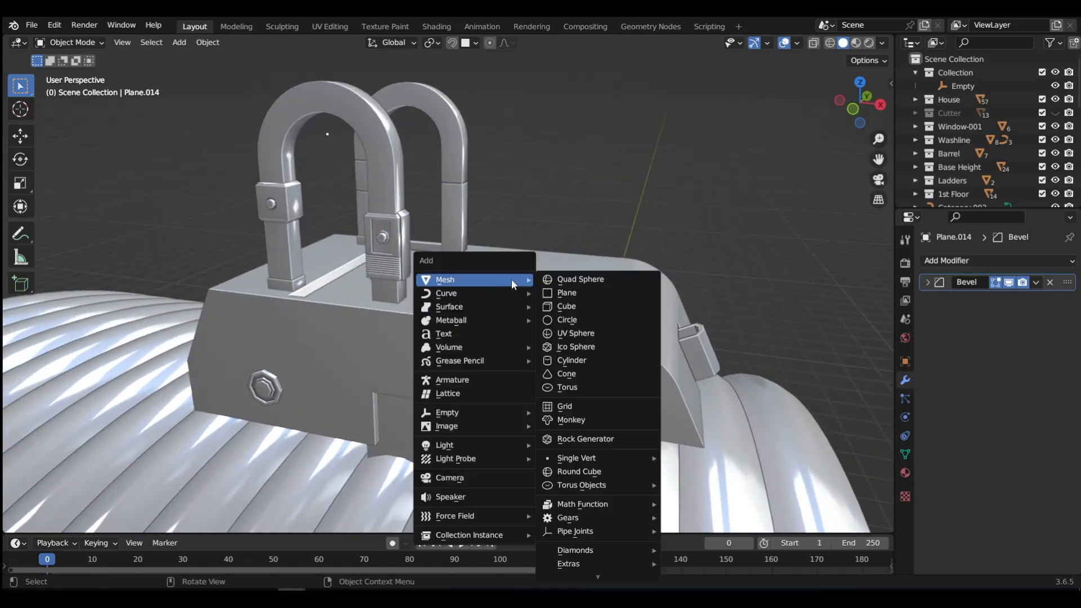
left_click(553, 308)
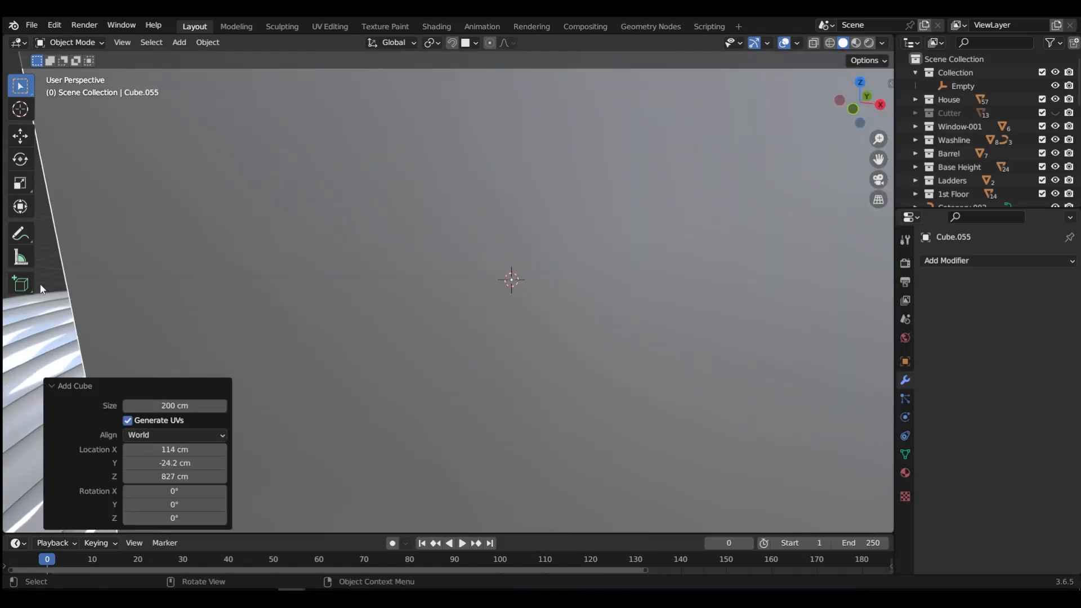
key("s")
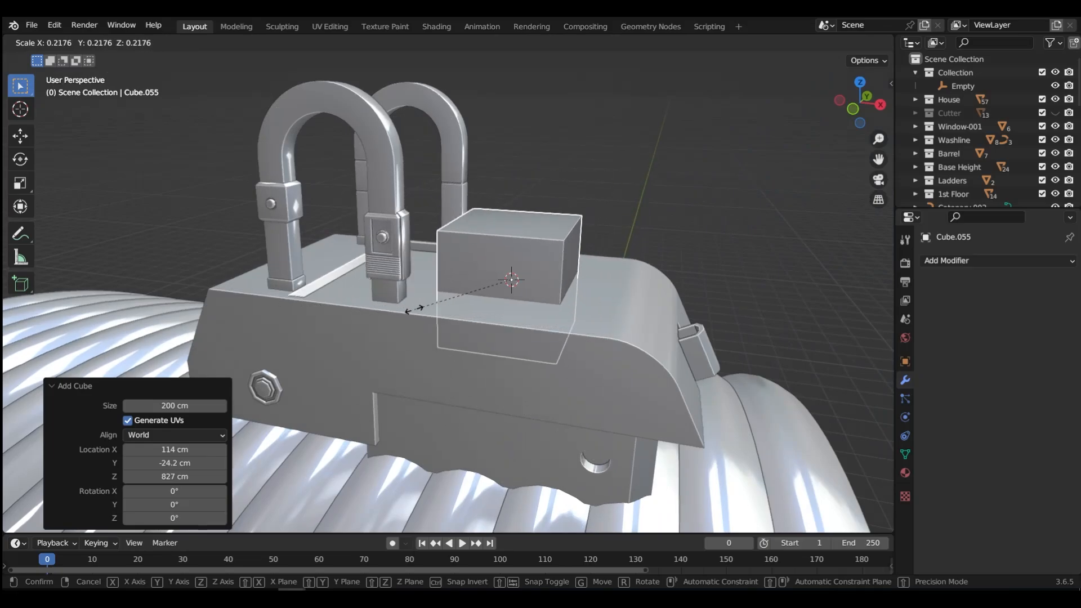
left_click(390, 310)
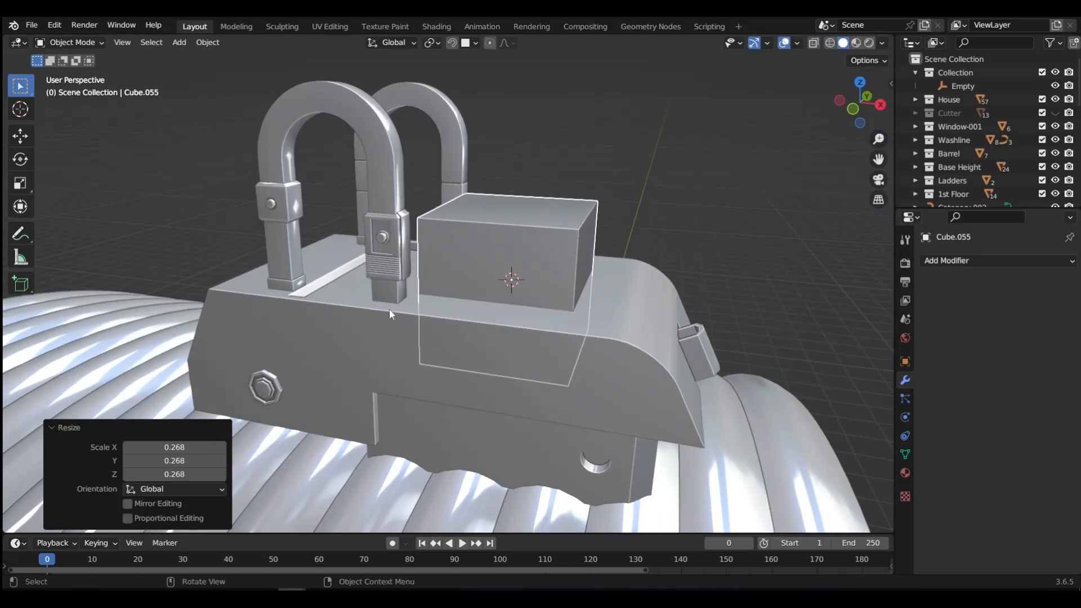
- Move the new cube about 26.97 cm up along Z so it sits on top of the base block
left_click(306, 261)
key("g")
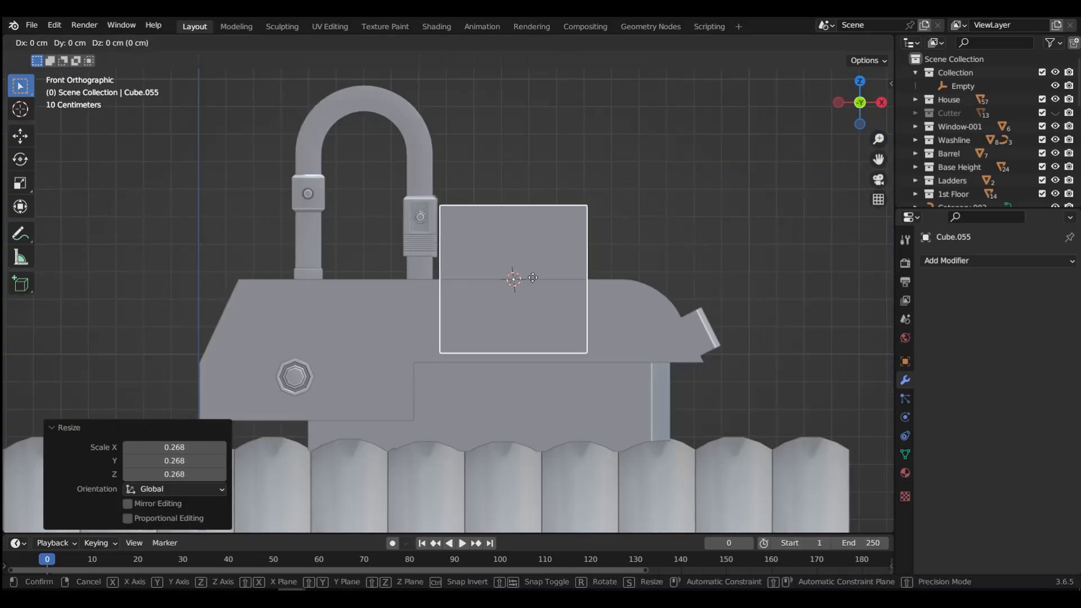
key("z")
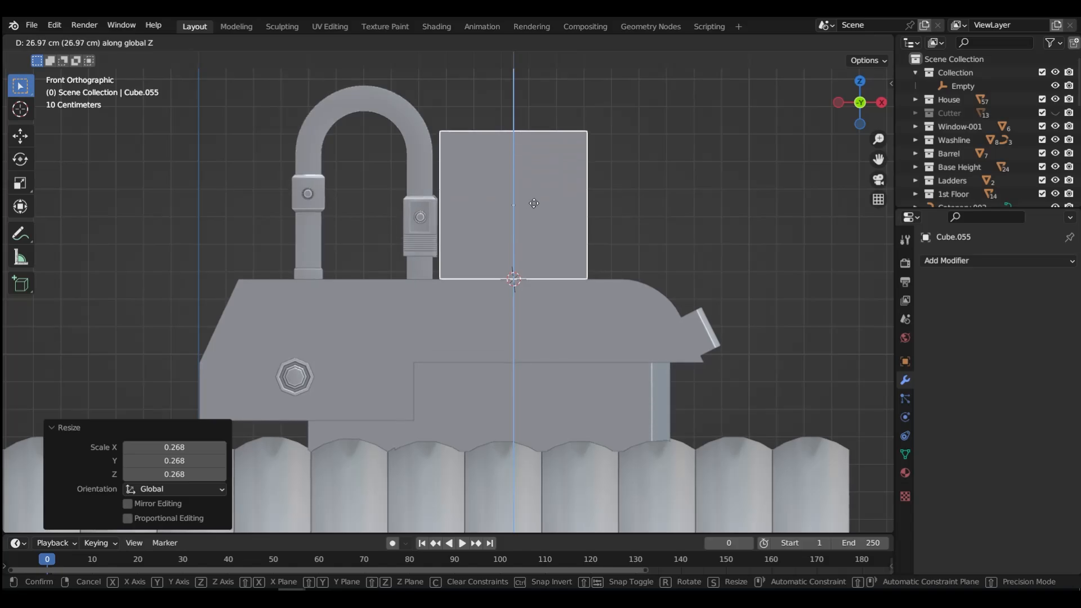
left_click(534, 203)
- Apply the cube's scale and lower its top face about 18.54 cm along Z
middle_click_drag(534, 203, 478, 230)
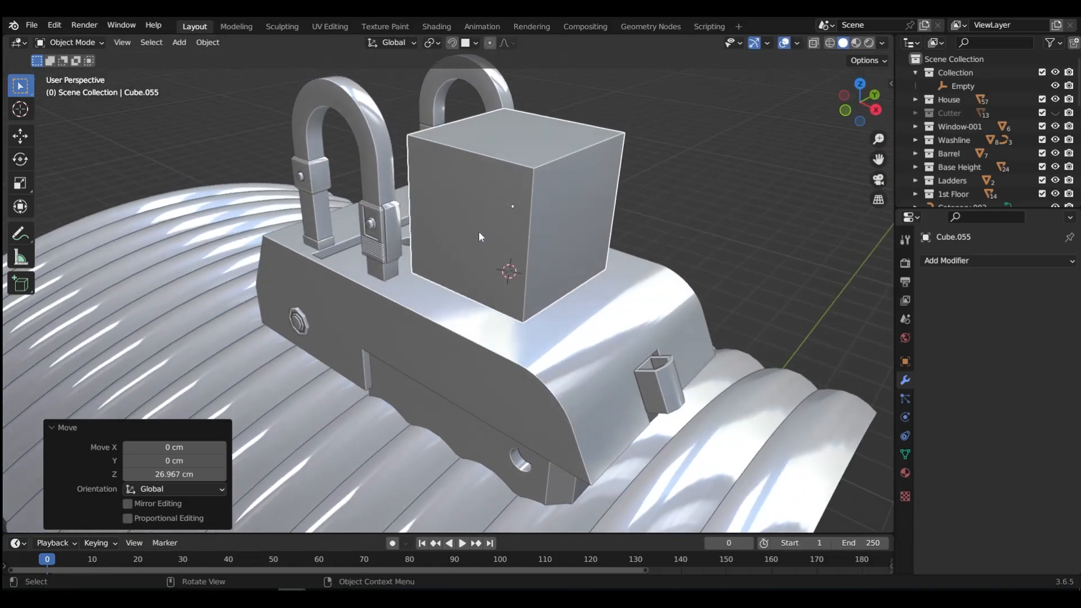
key("ctrl+a")
left_click(478, 231)
key("ctrl+Tab")
left_click(569, 231)
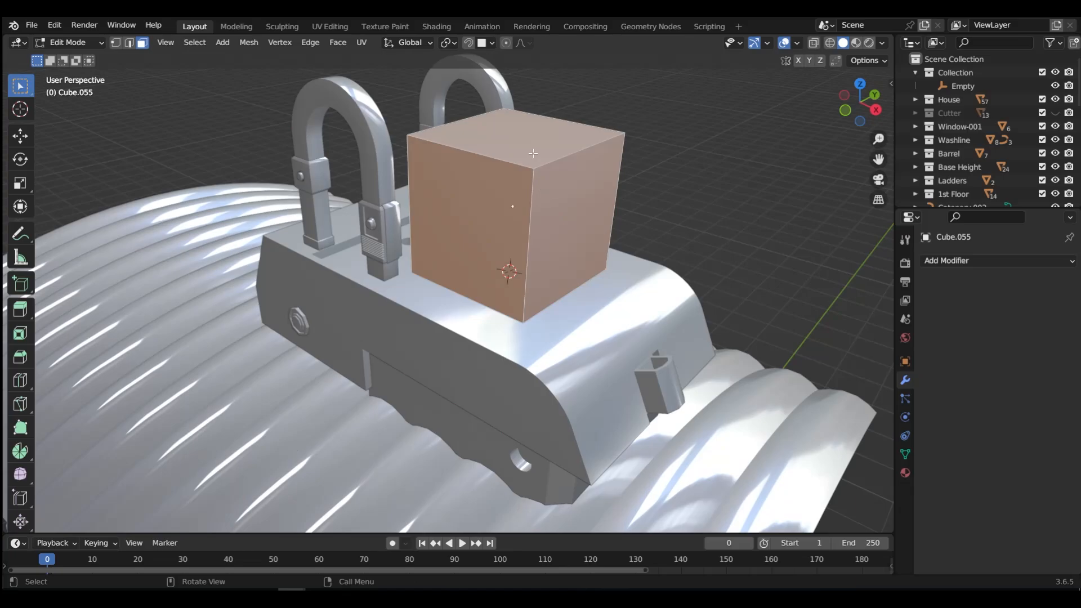
left_click(532, 153)
key("g")
key("z")
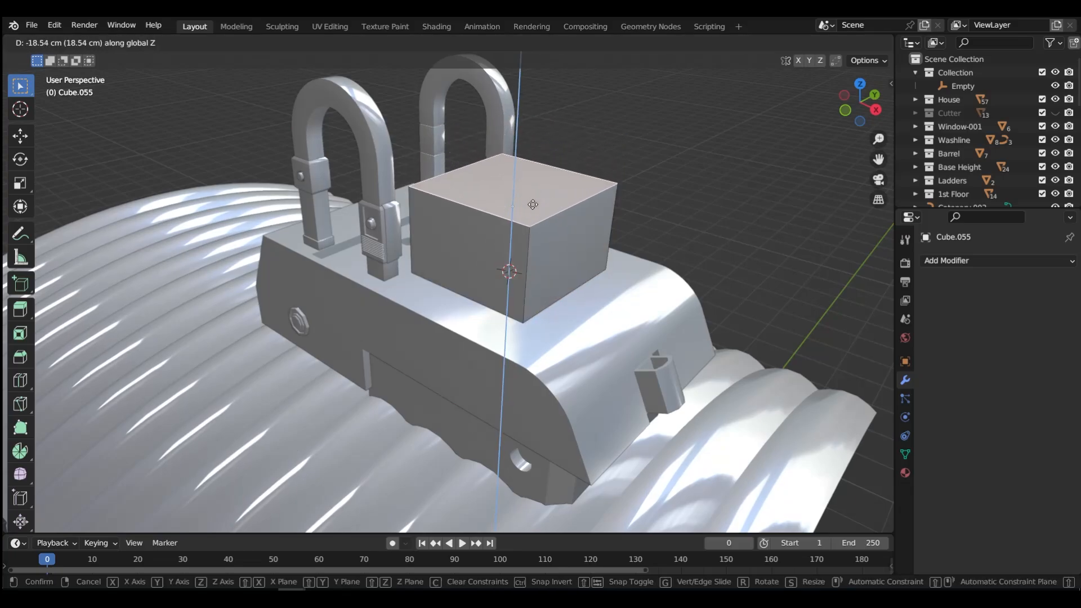
left_click(533, 205)
- Bevel the cube's four vertical edges about 11.9 cm wide with 6 segments
key("ctrl+Tab")
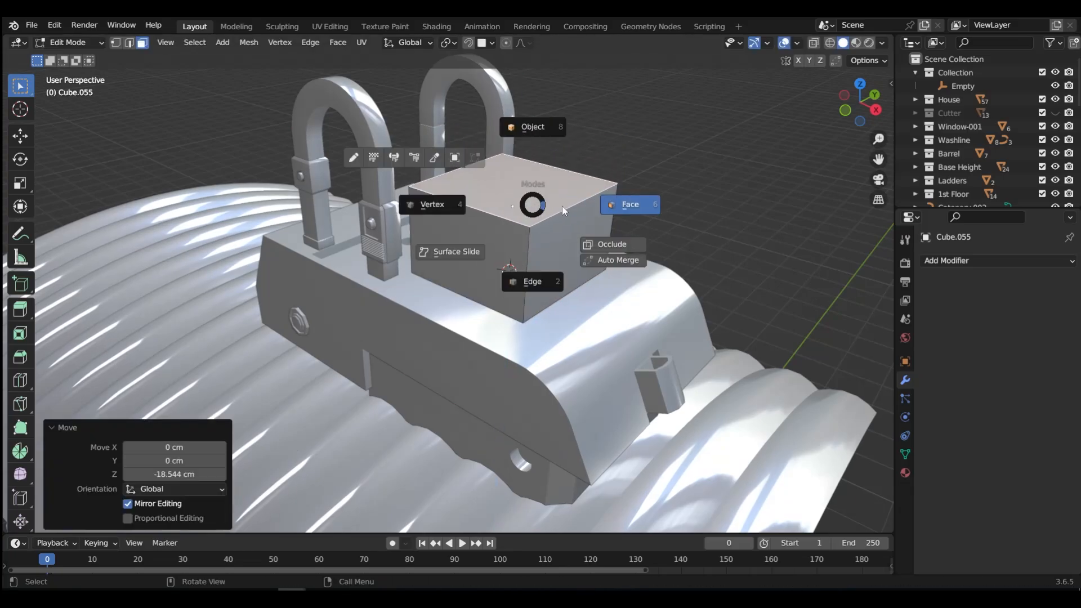
left_click(562, 206)
left_click(526, 268)
left_click(524, 269, "ctrl+alt")
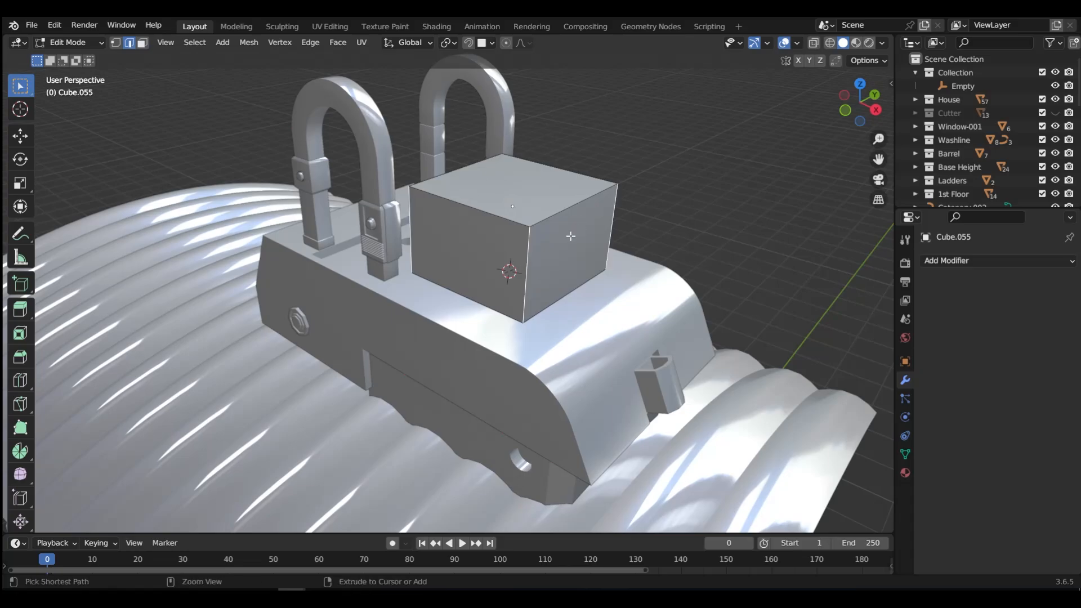
key("ctrl+b")
scroll(597, 233, "up", 1)
scroll(598, 232, "up", 4)
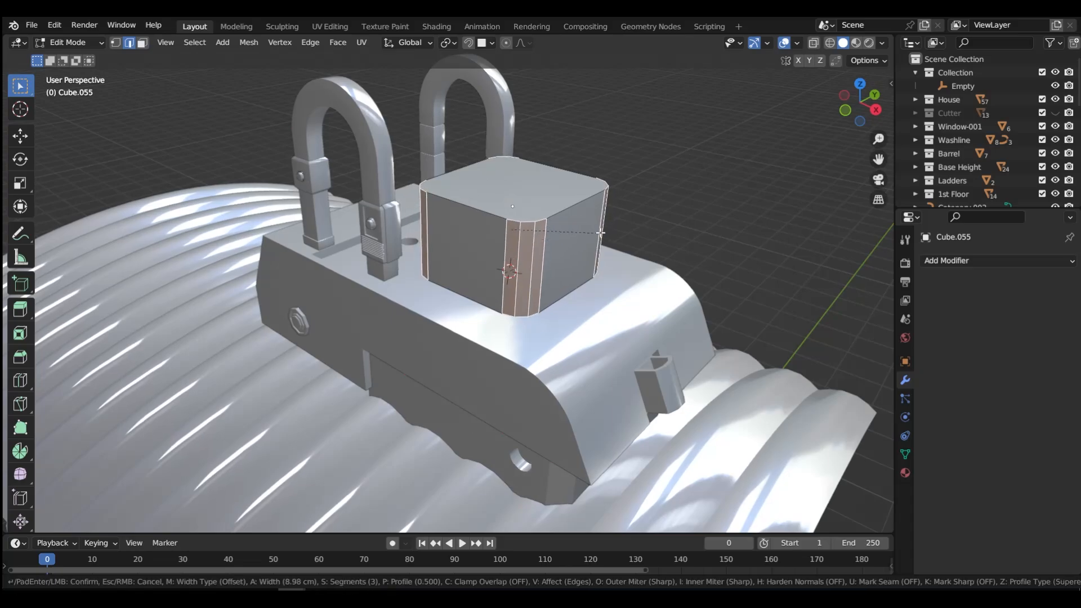
left_click(606, 232)
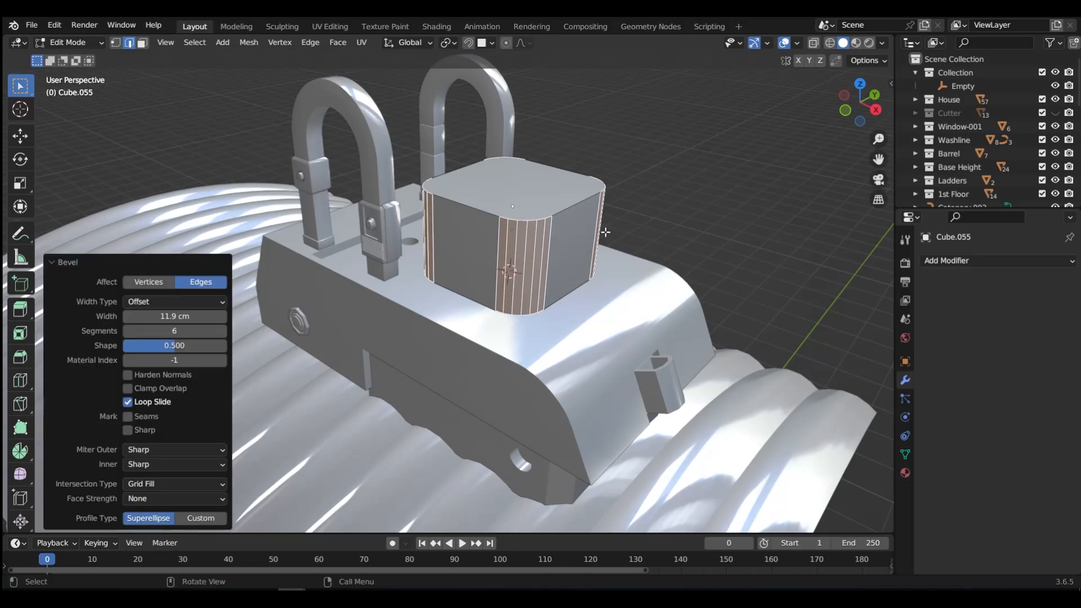
- Add a centred horizontal loop cut around the rounded box and bevel it into a wide band, leaving narrow strips above and below
key("ctrl+r")
left_click(605, 234)
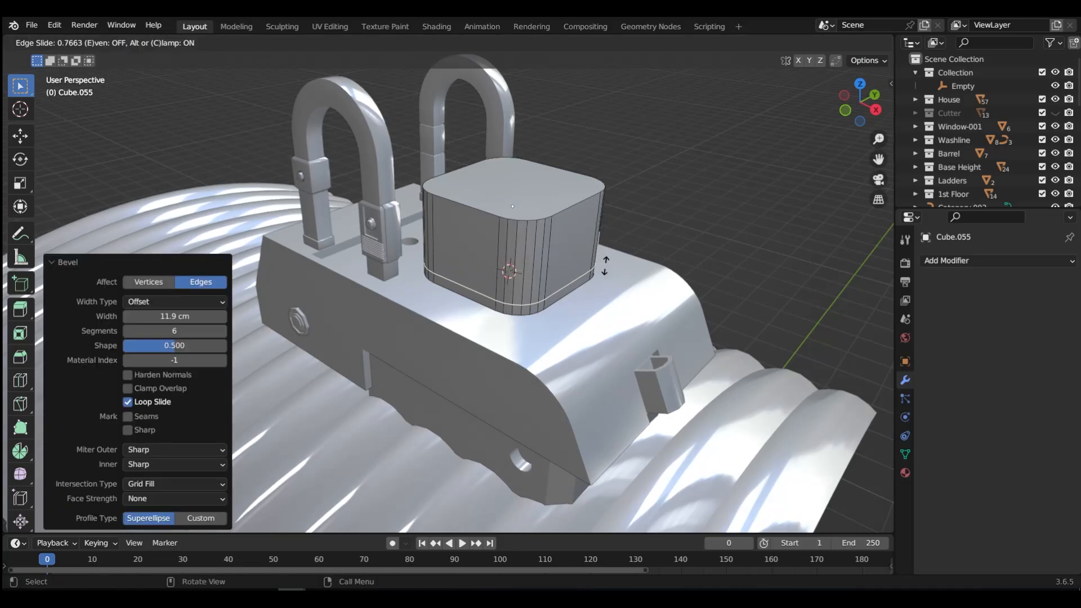
left_click(605, 265)
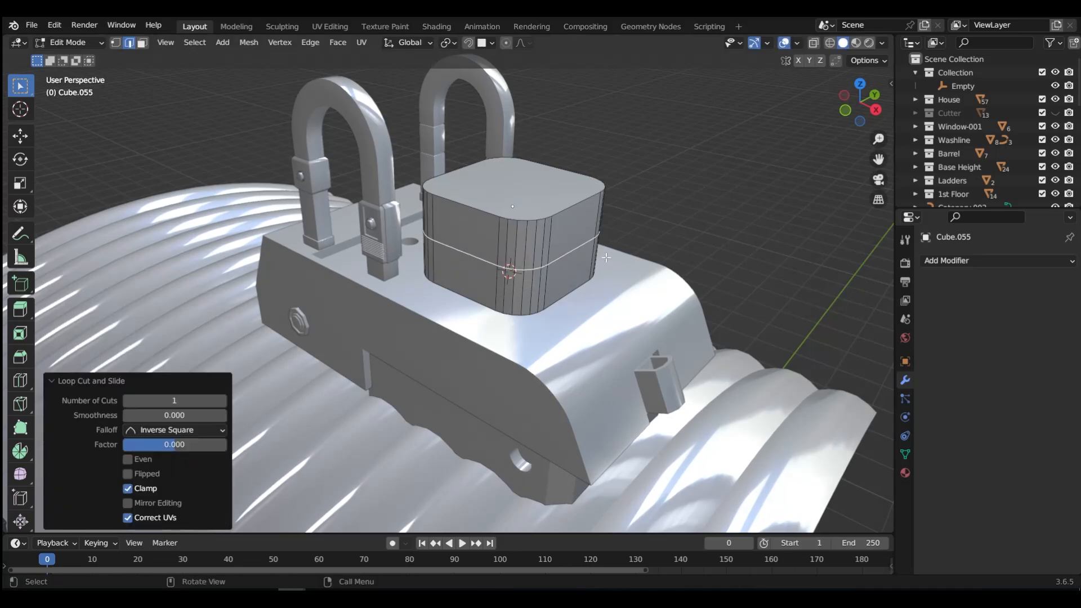
key("ctrl+b")
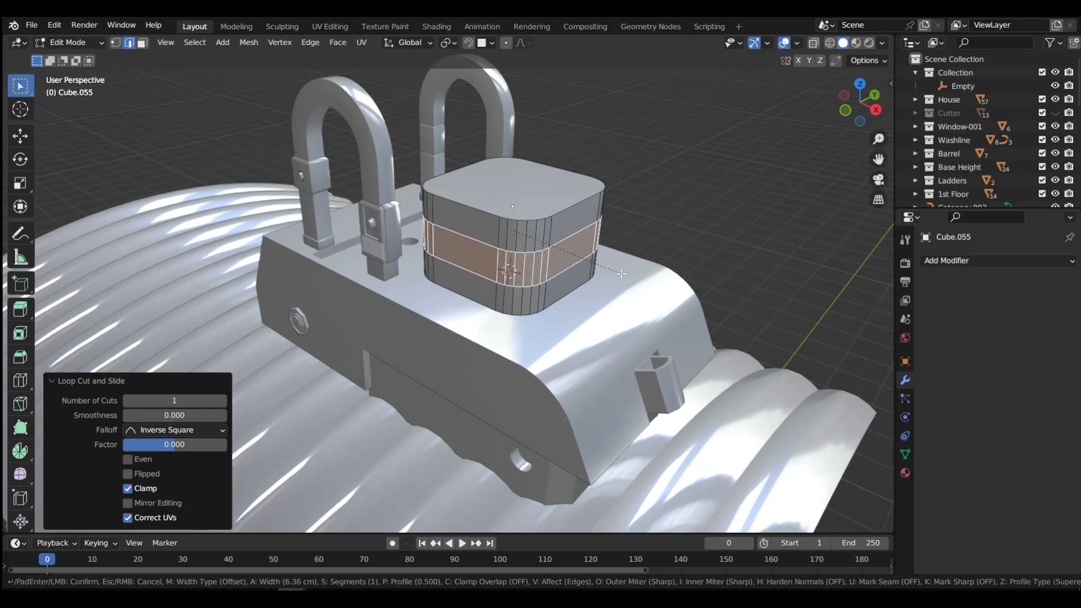
left_click(625, 311)
key("ctrl+Tab")
left_click(614, 314)
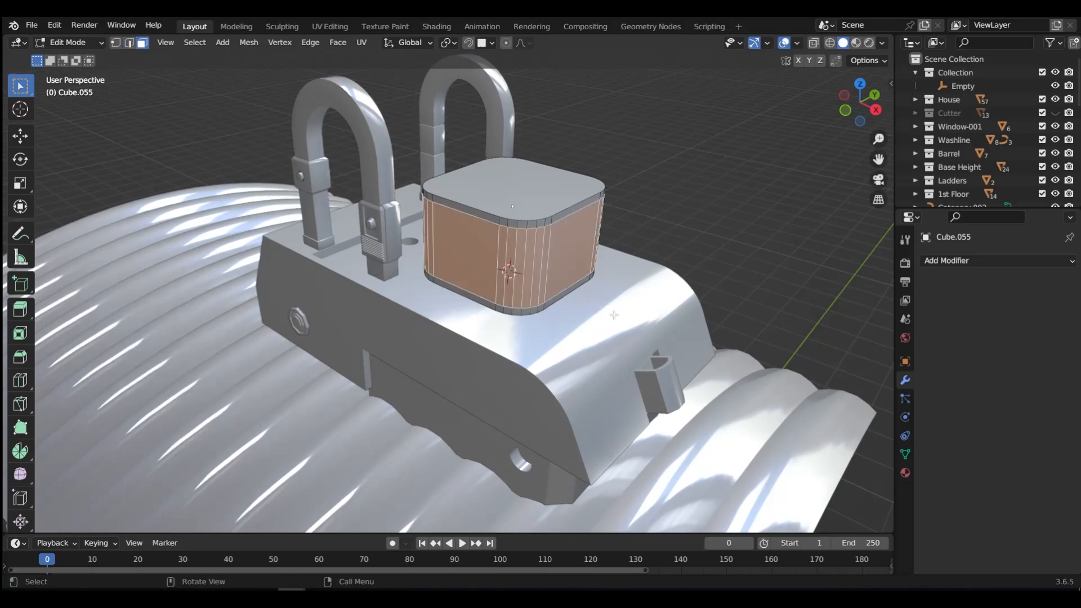
- Extrude the narrow upper and lower face loops of the box outward along their normals by about 1.48 cm
key("alt+a")
left_click(520, 313, "alt")
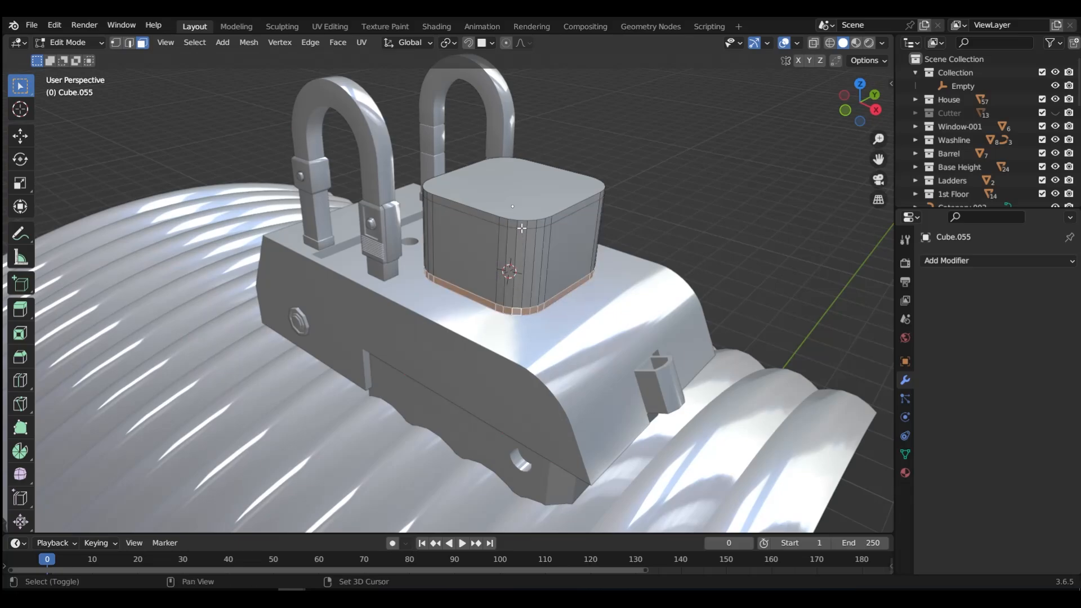
left_click(519, 225, "alt+shift")
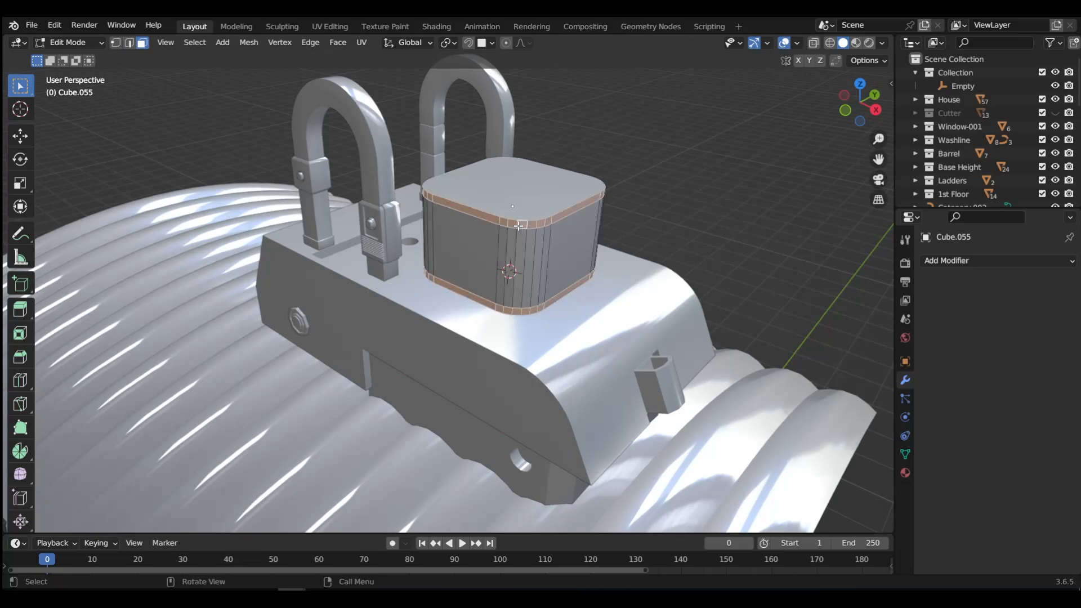
key("e")
key("Escape")
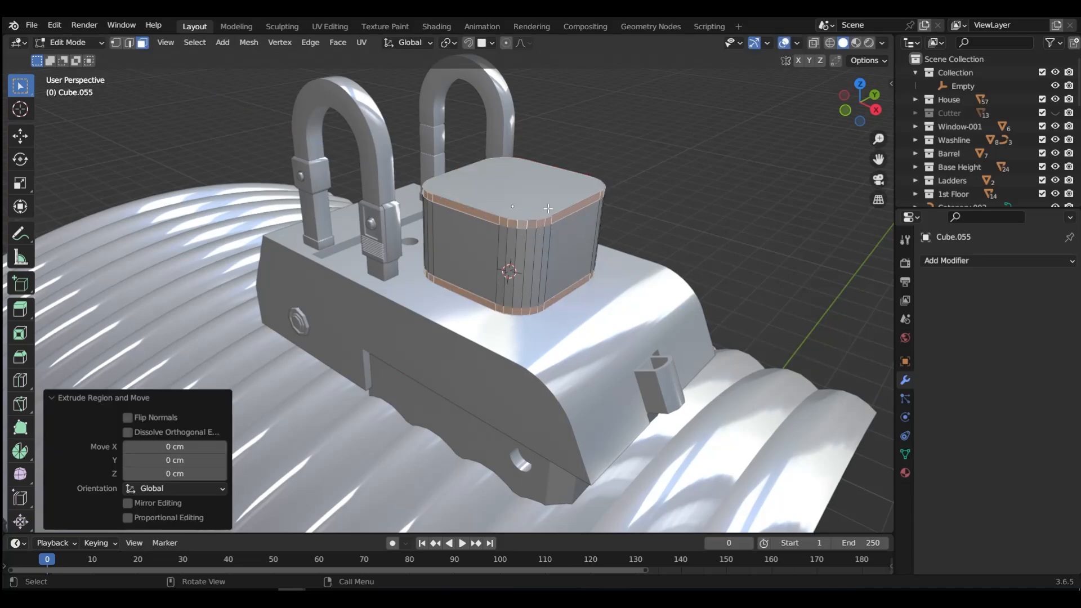
key("alt+s")
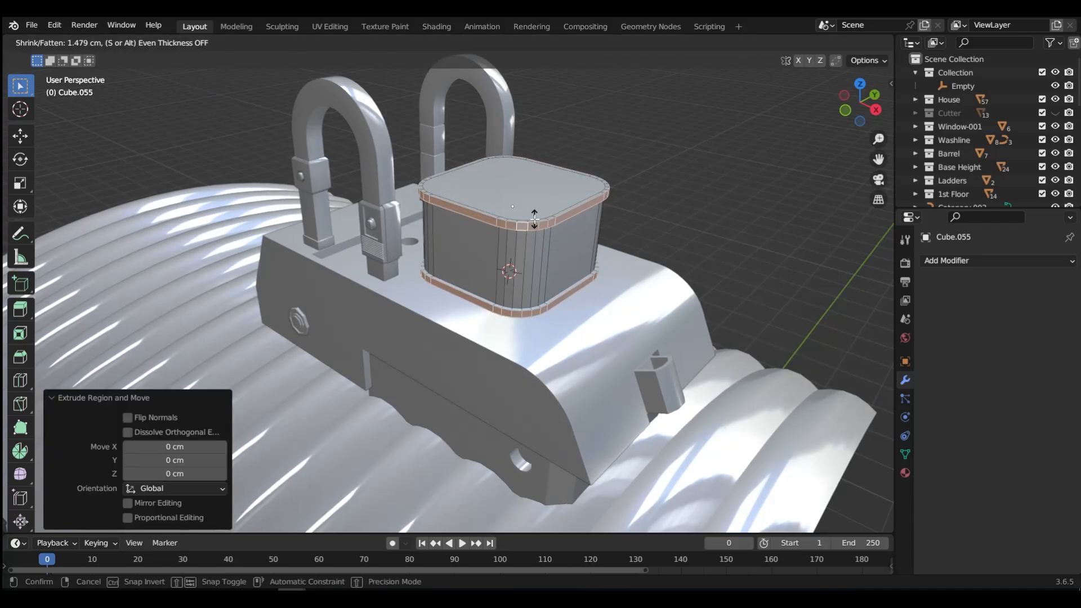
left_click(534, 221)
- Return to Object Mode and shade the rounded box smooth with Auto Smooth at 30°
key("Tab")
left_click(542, 147)
right_click(540, 187)
left_click(539, 188)
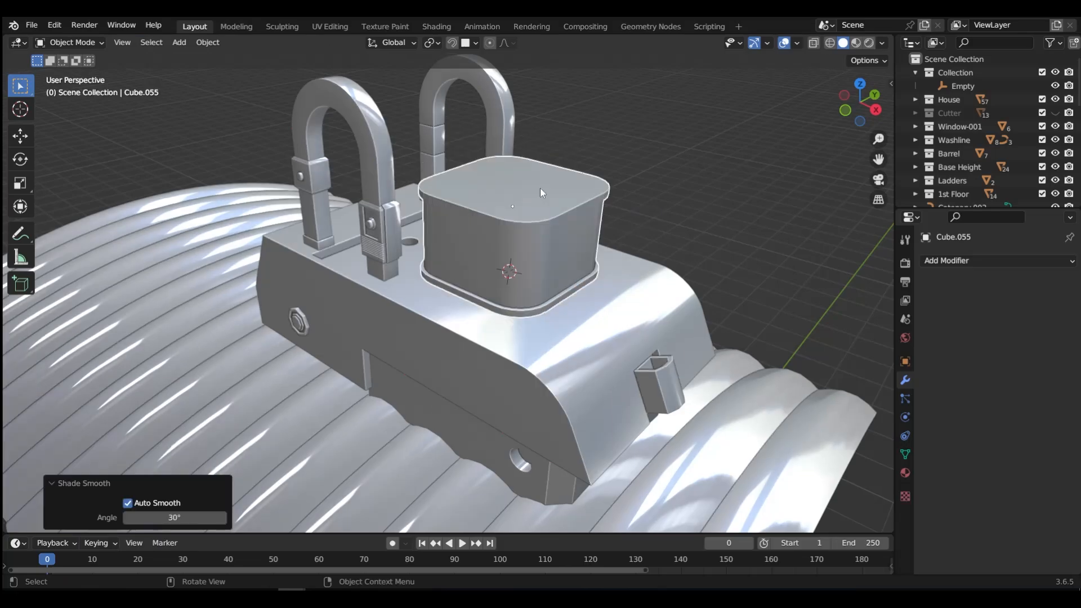
- Duplicate the narrow face loop around the top of the rounded box in place and separate it as its own object
middle_click_drag(539, 188, 497, 270)
key("Tab")
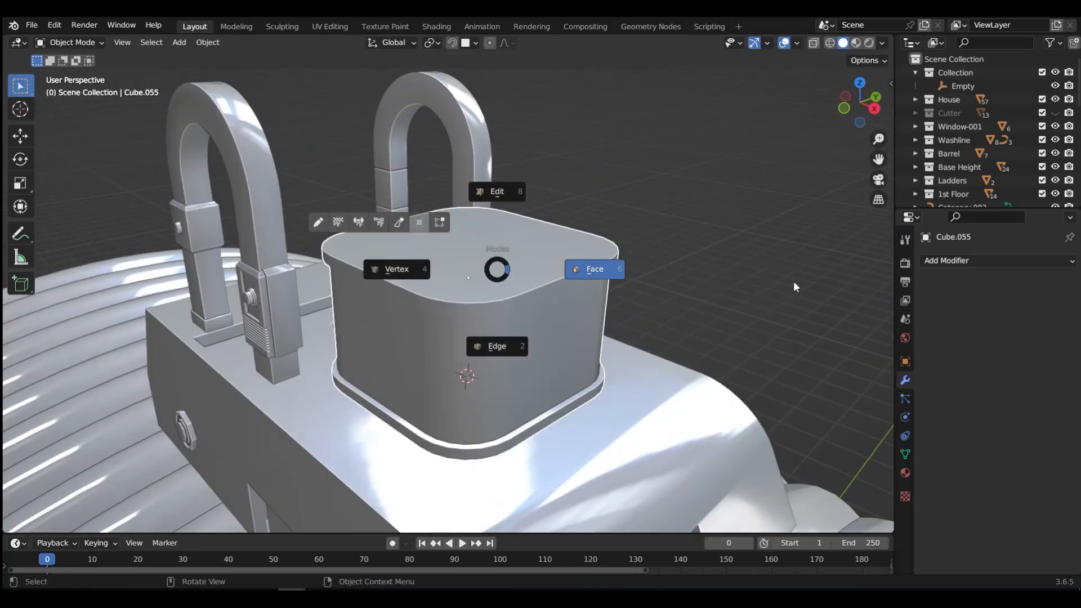
left_click(572, 279)
key("alt+a")
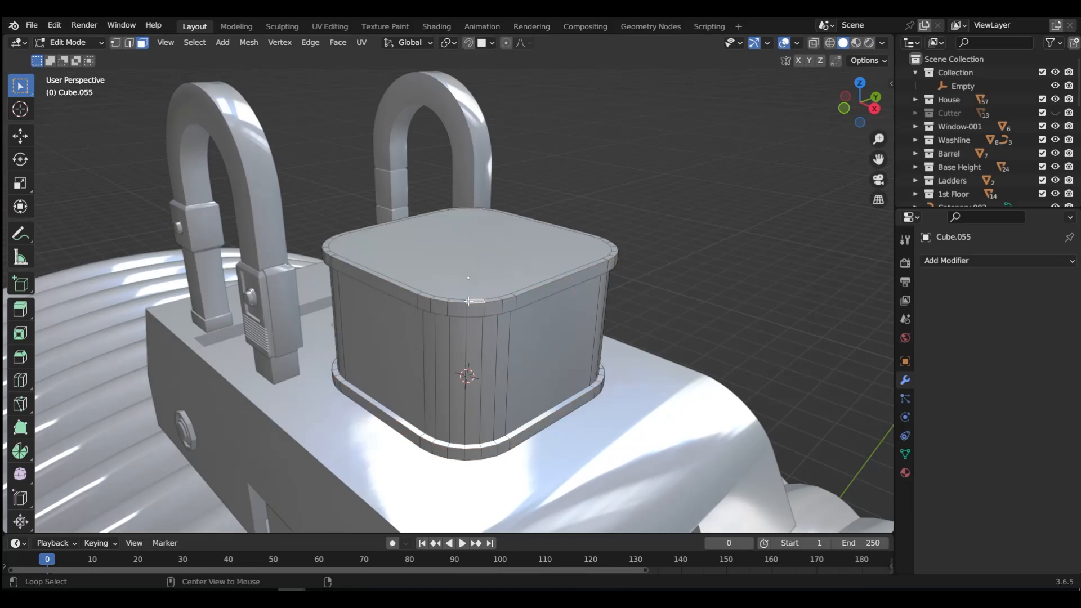
left_click(467, 304, "alt")
left_click(468, 295, "alt")
key("shift+d")
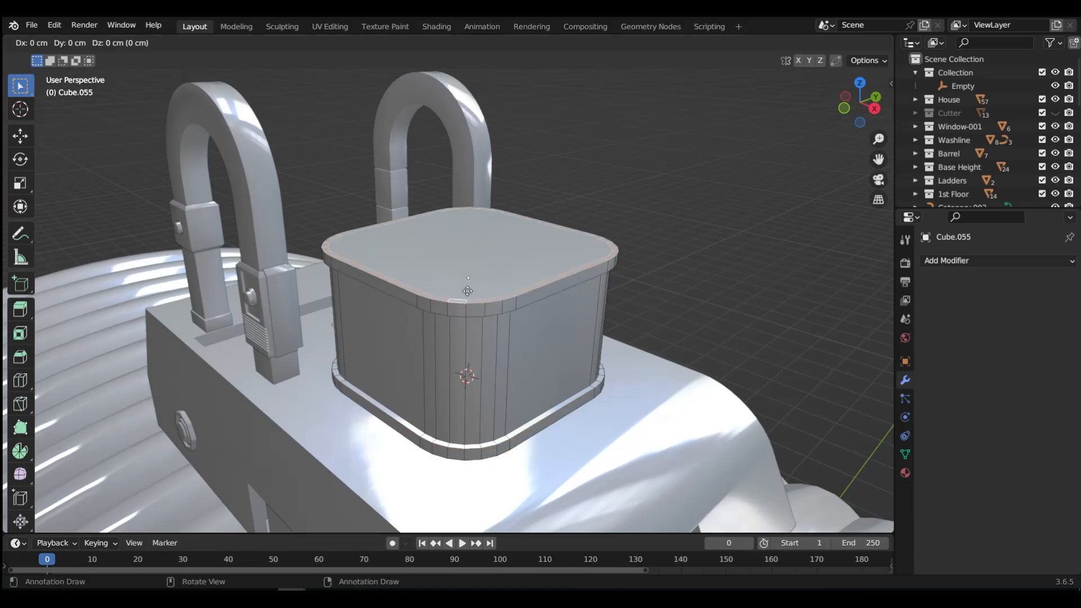
right_click(473, 263)
key("p")
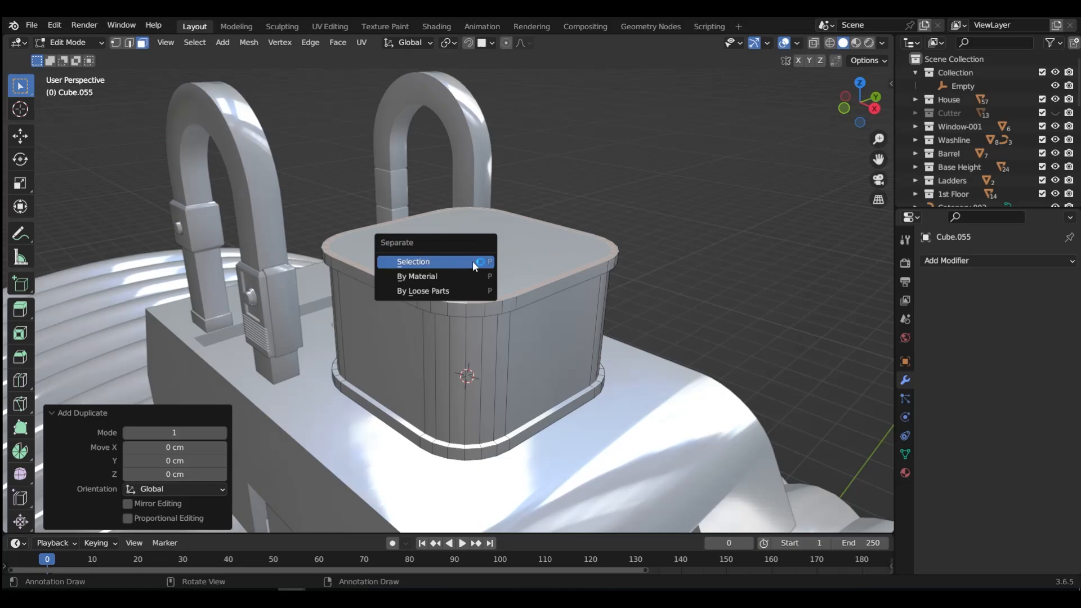
left_click(473, 261)
key("Tab")
left_click(481, 197)
- Extrude the separated top ring upward about 4.24 cm to form a raised rim
left_click(468, 302)
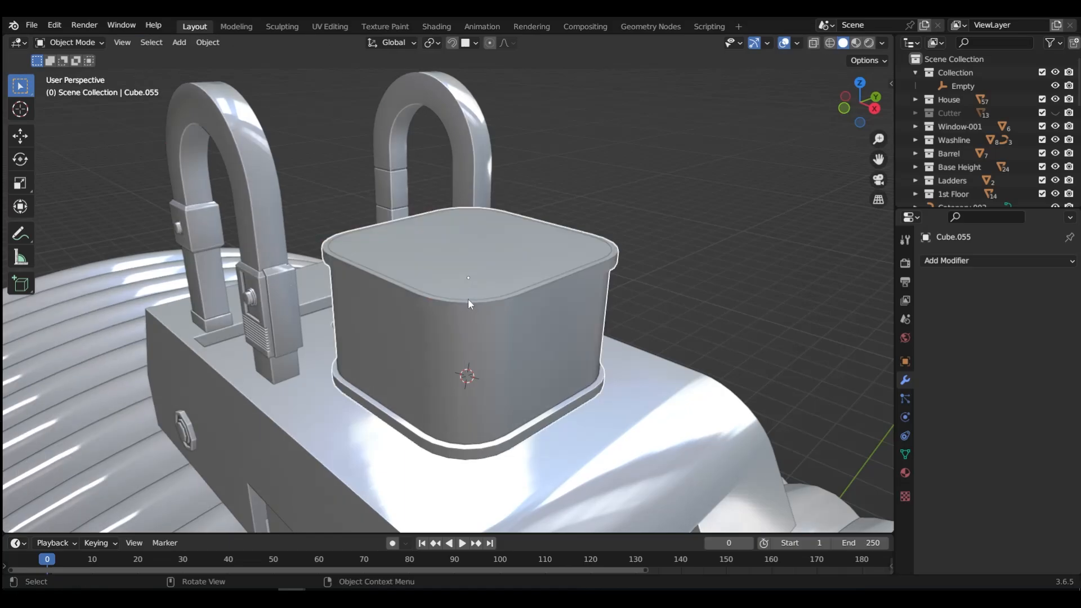
left_click(509, 294)
key("Tab")
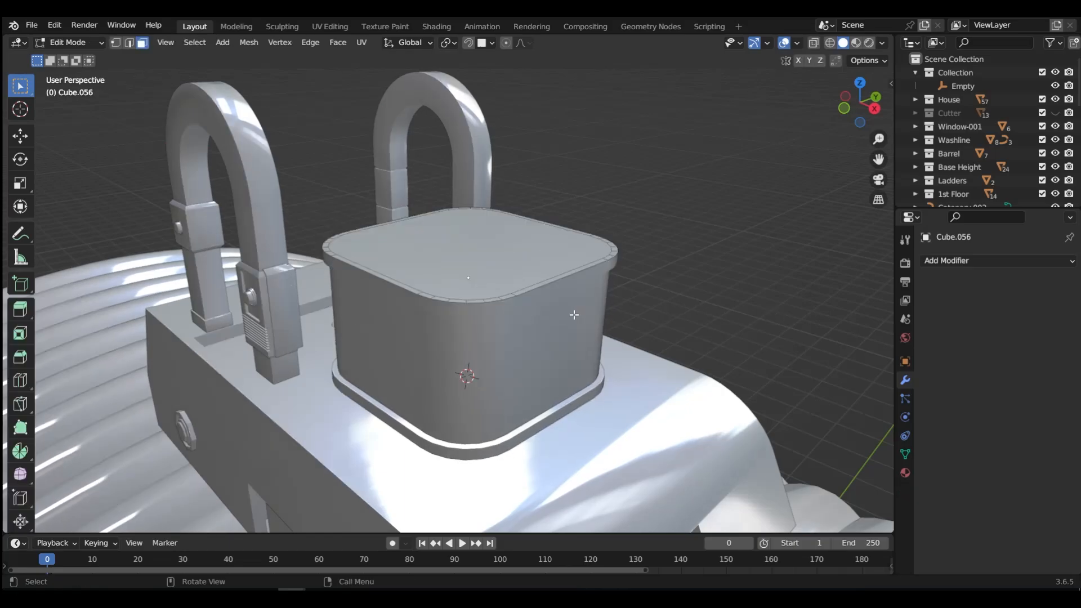
left_click(476, 300, "alt")
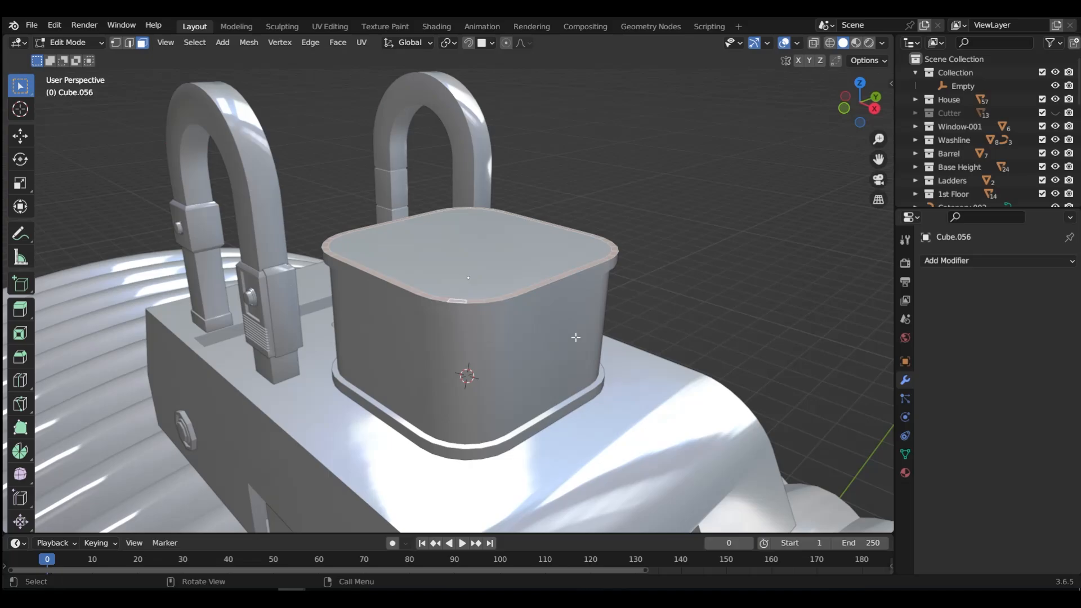
key("e")
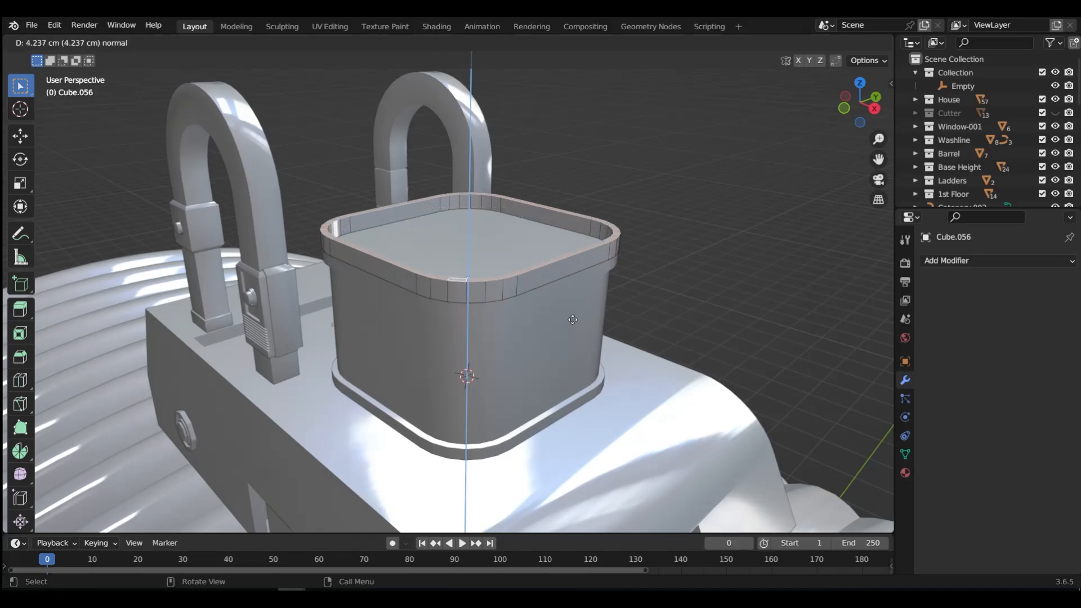
left_click(573, 320)
- Delete the outer, inner and top wall faces of the raised rim along the side facing away from the hoops, including both rounded corners
left_click(423, 277)
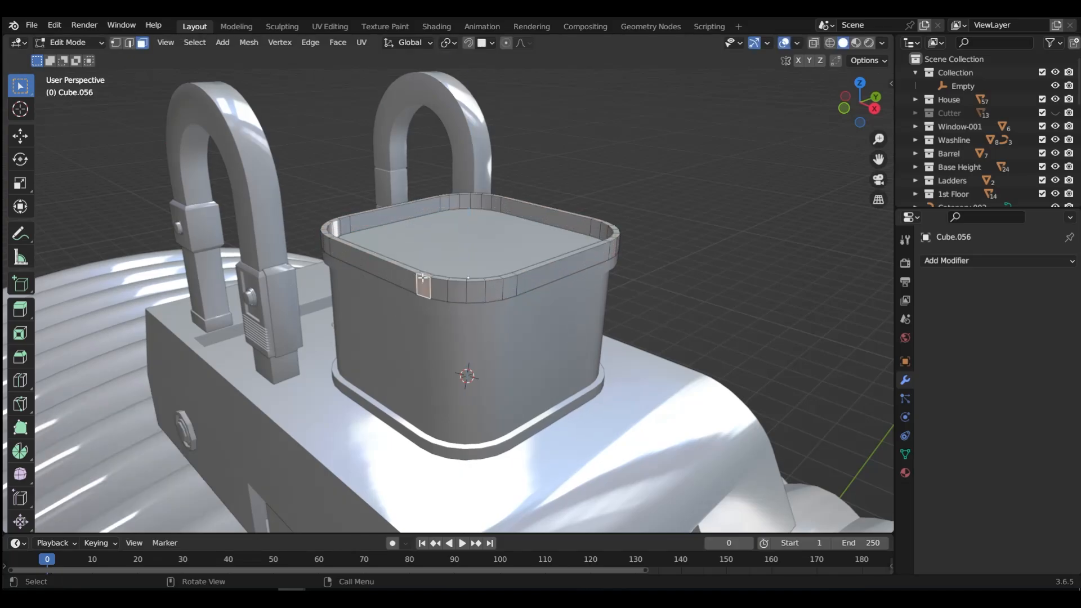
middle_click_drag(549, 284, 564, 289)
left_click(566, 287, "ctrl")
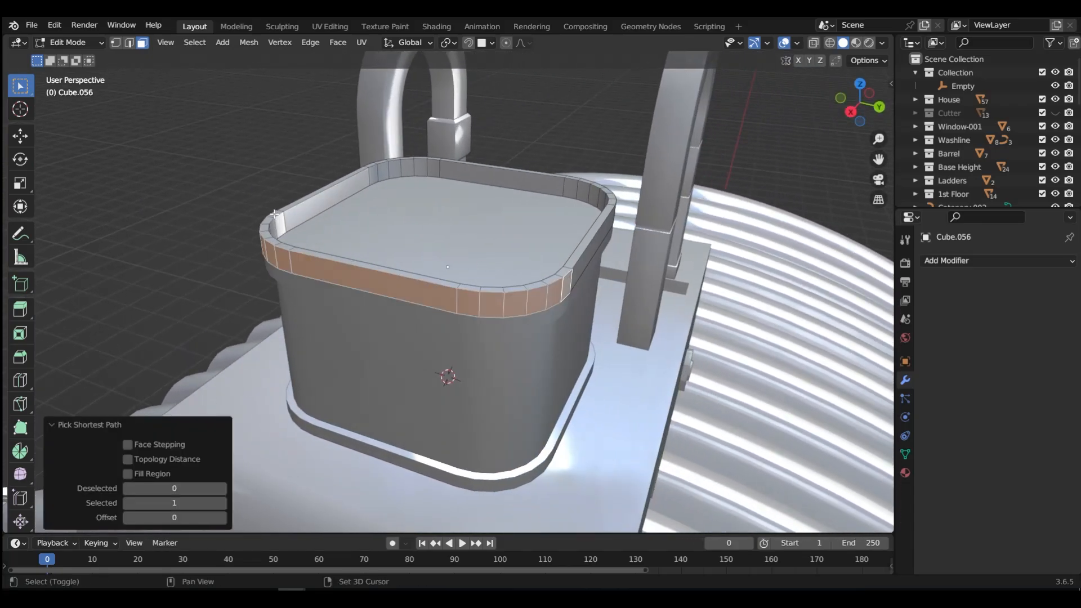
middle_click_drag(567, 282, 492, 209)
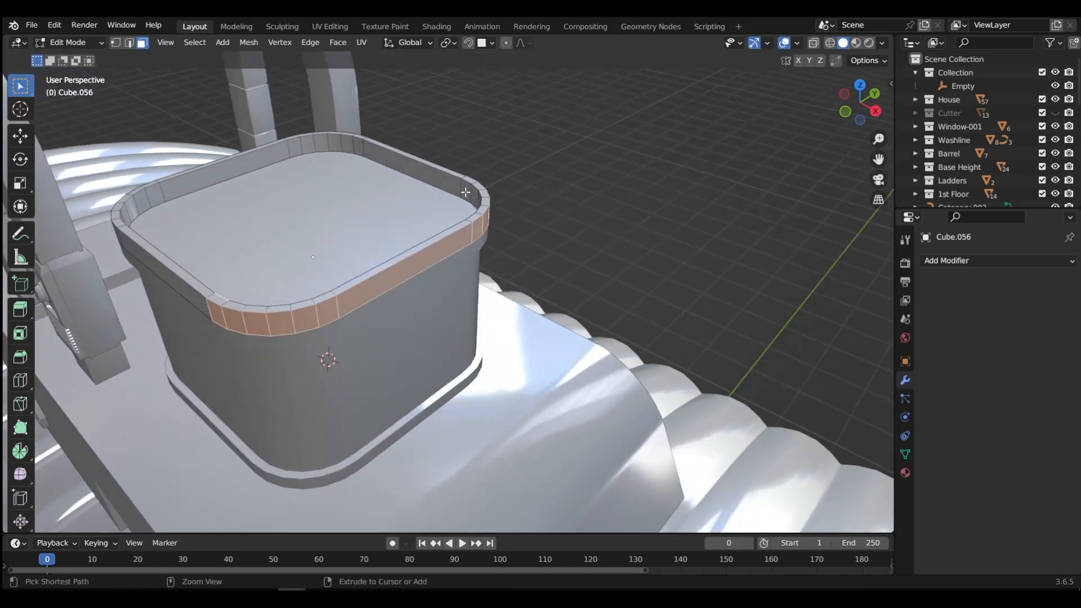
left_click(469, 202, "ctrl")
key("x")
left_click(410, 230)
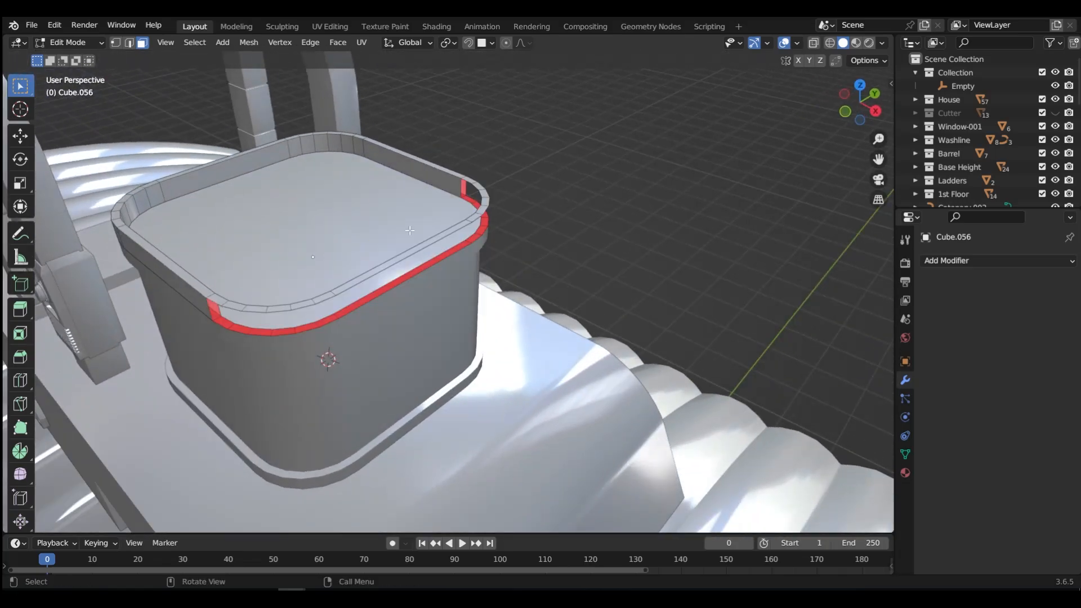
left_click(470, 182, "ctrl")
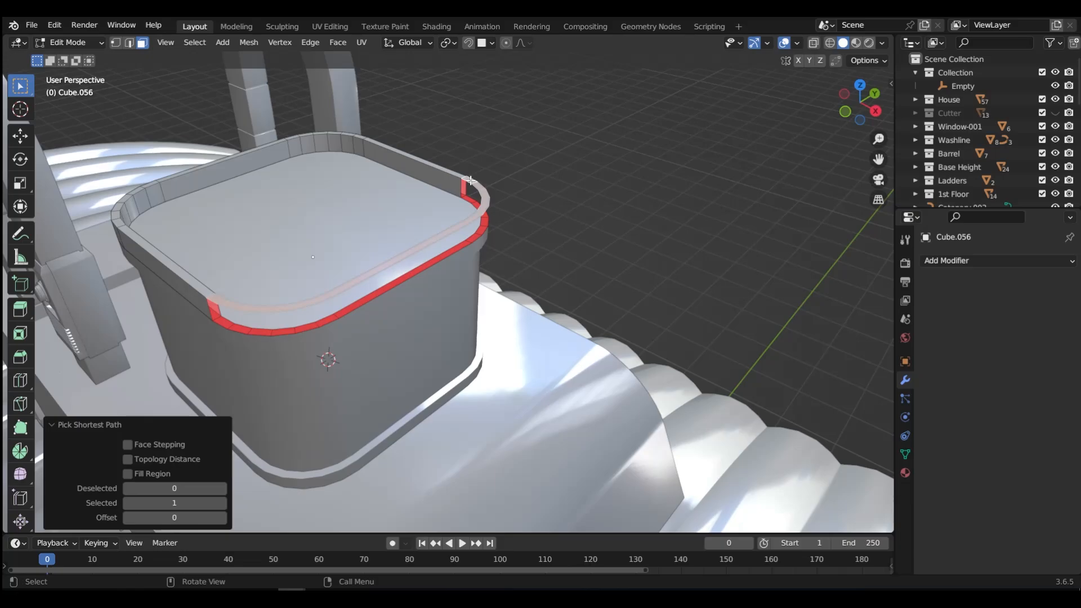
key("x")
left_click(470, 180)
- Add a loop cut across each side wall of the raised rim and move both cuts 11.944 cm along X toward the open ends
key("ctrl+r")
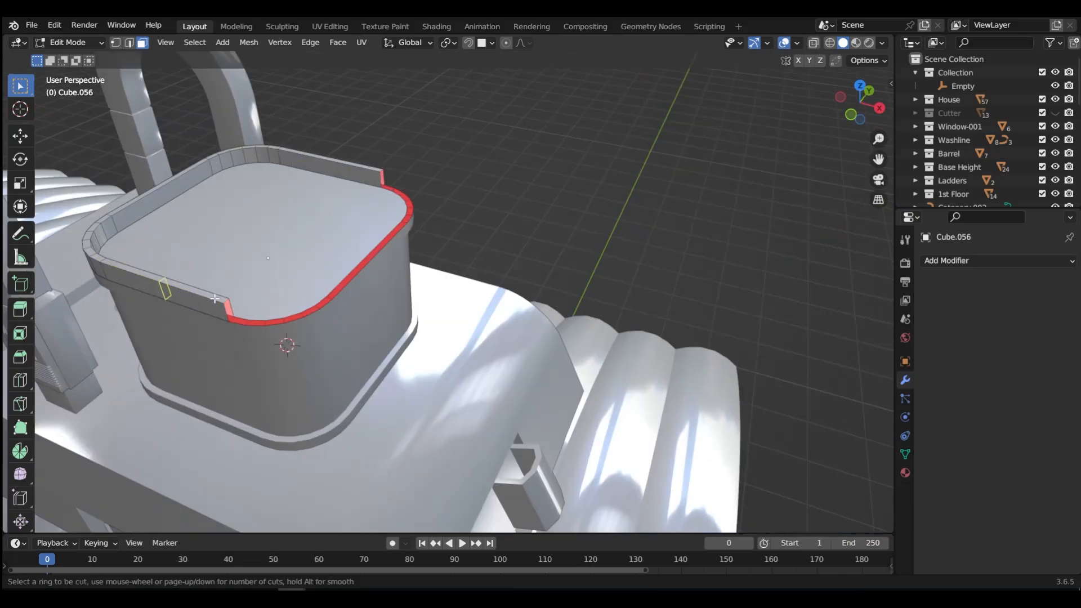
left_click(215, 298)
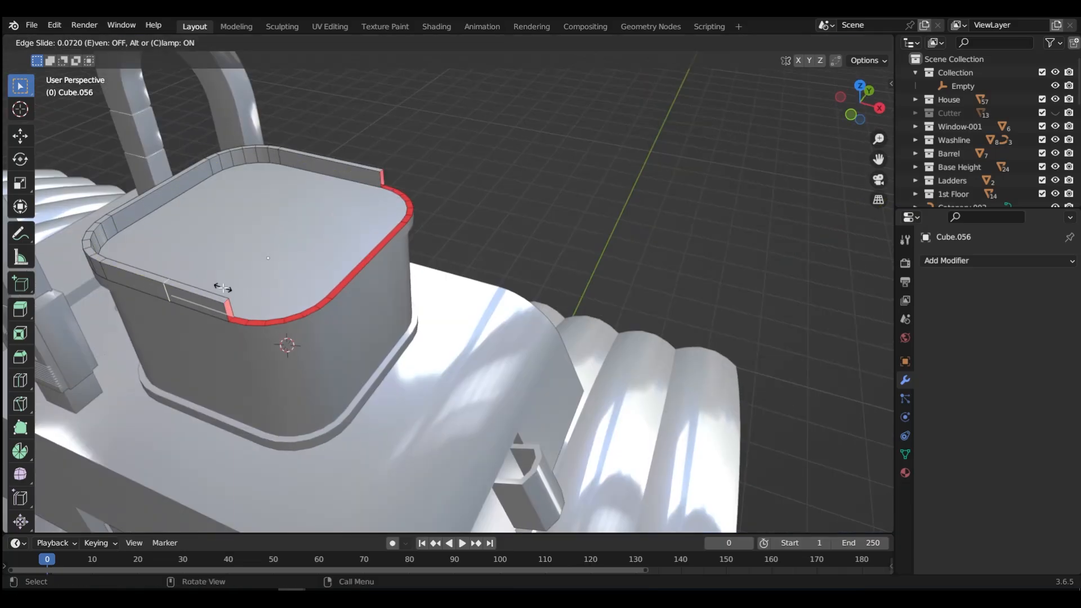
right_click(215, 298)
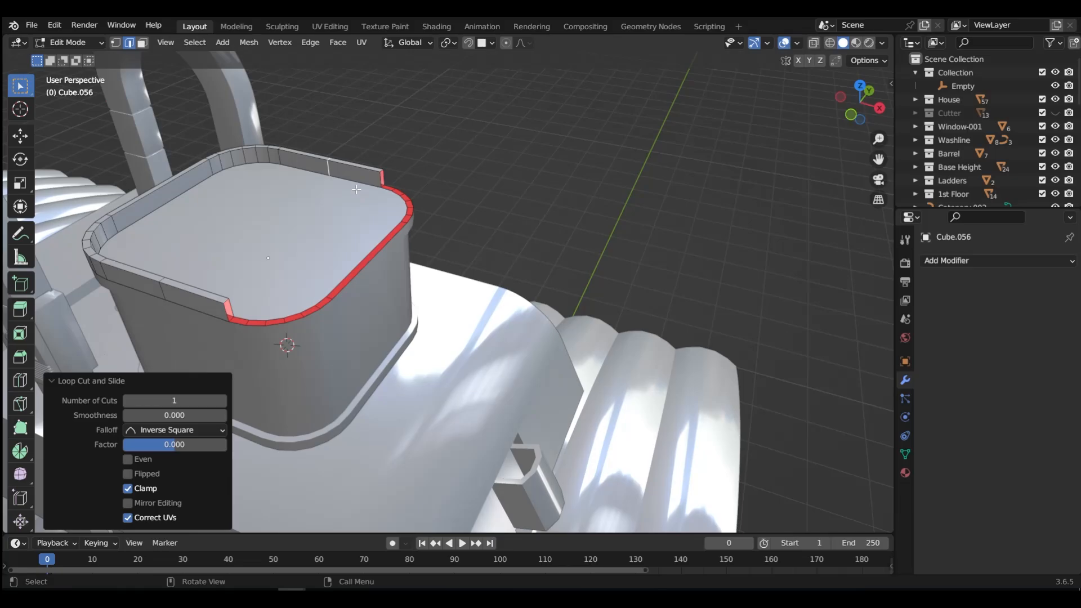
left_click(161, 291, "alt")
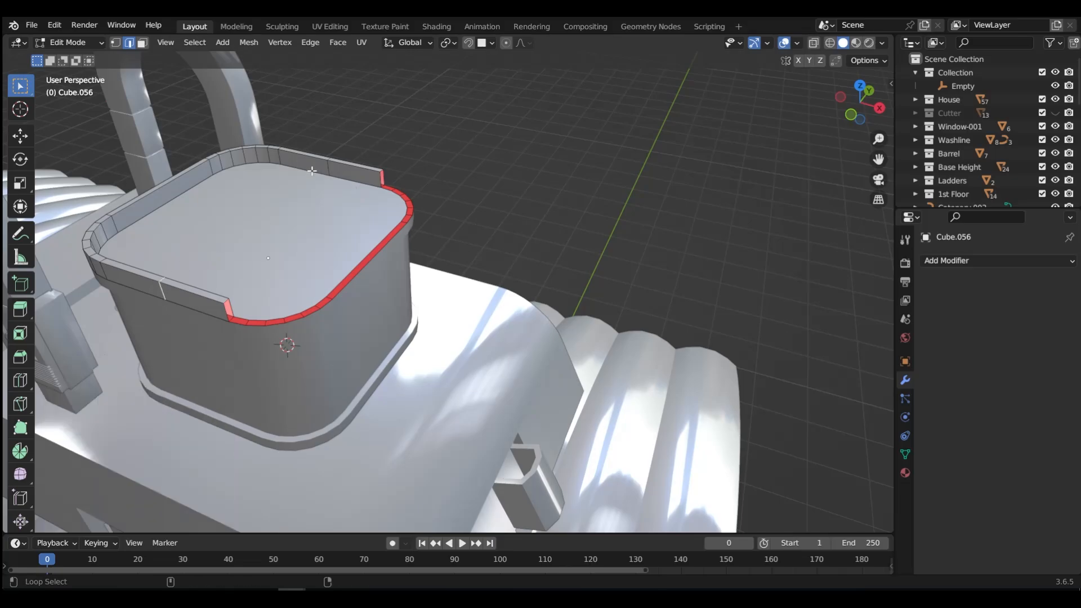
key("g")
key("x")
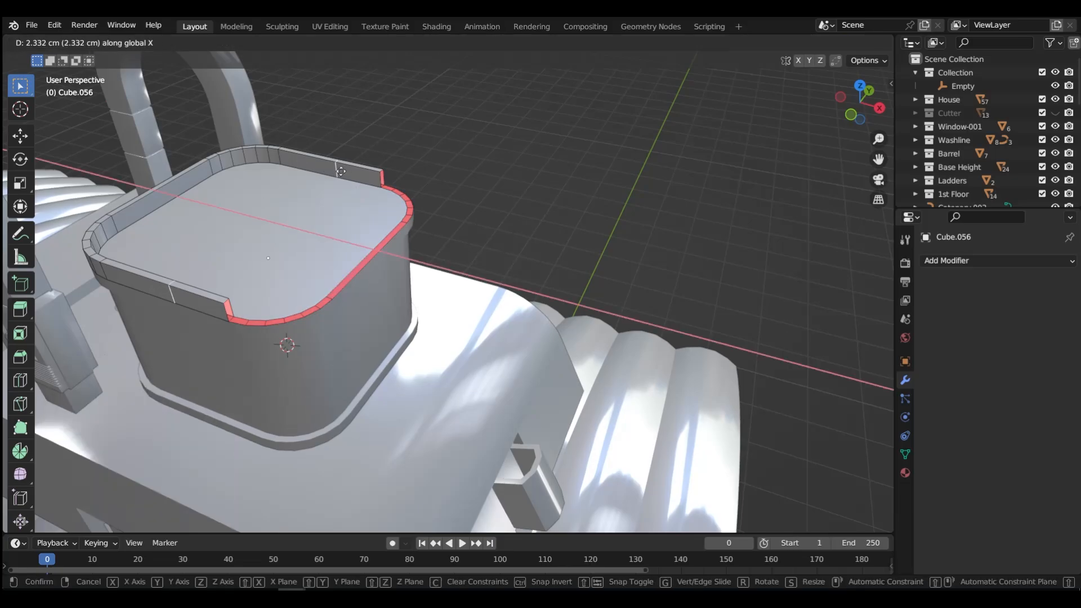
left_click(371, 180)
middle_click_drag(252, 295, 228, 305)
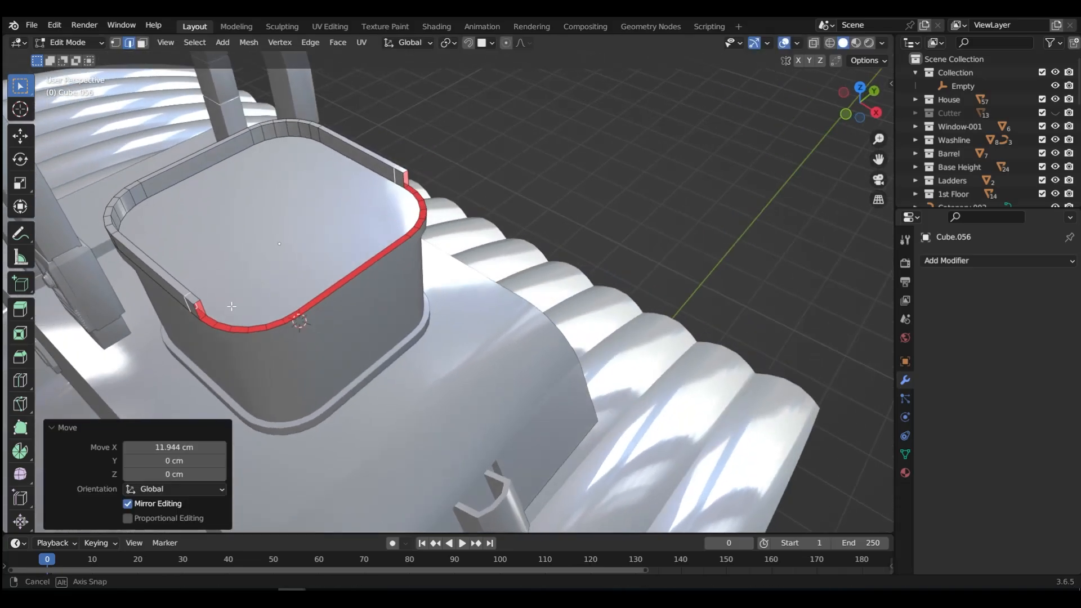
- Bridge the facing inner end faces of the two side walls with LoopTools to form a crossbar over the box top
key("Tab")
left_click(298, 306)
middle_click_drag(299, 305, 367, 225)
right_click(438, 225)
mouse_move(459, 178)
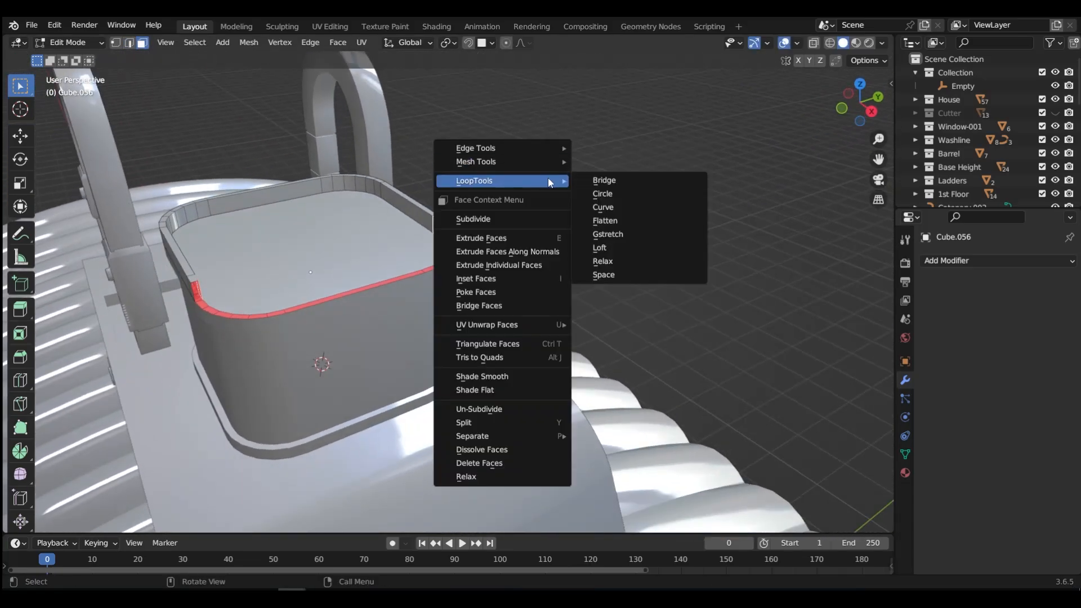
left_click(589, 177)
- Fill the open ends of the side walls beside the crossbar with new faces from their border edges
key("Tab")
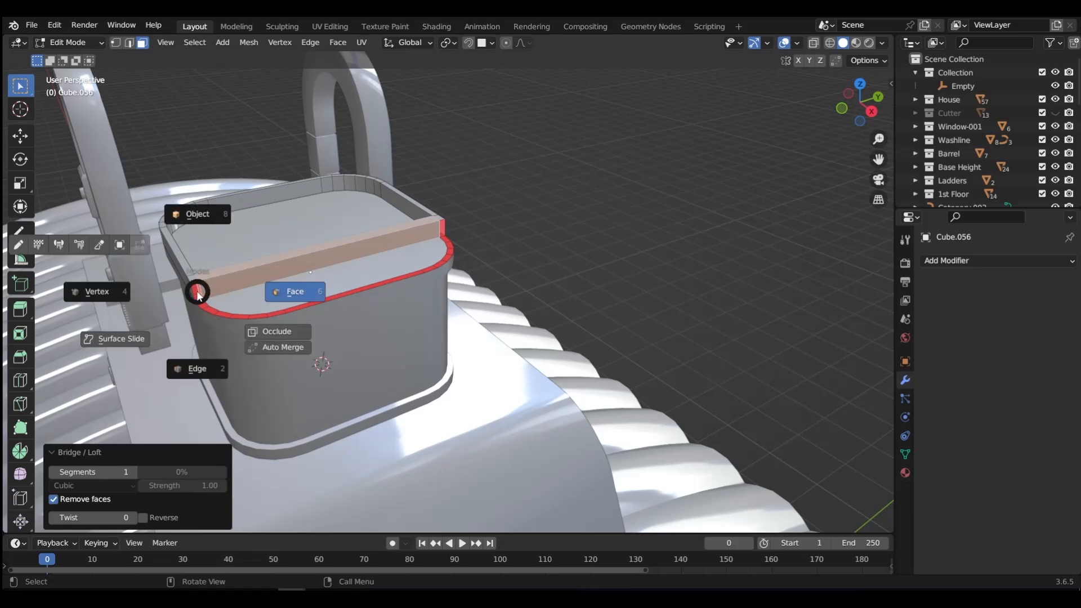
left_click(184, 368)
left_click(190, 289)
scroll(197, 287, "up", 5)
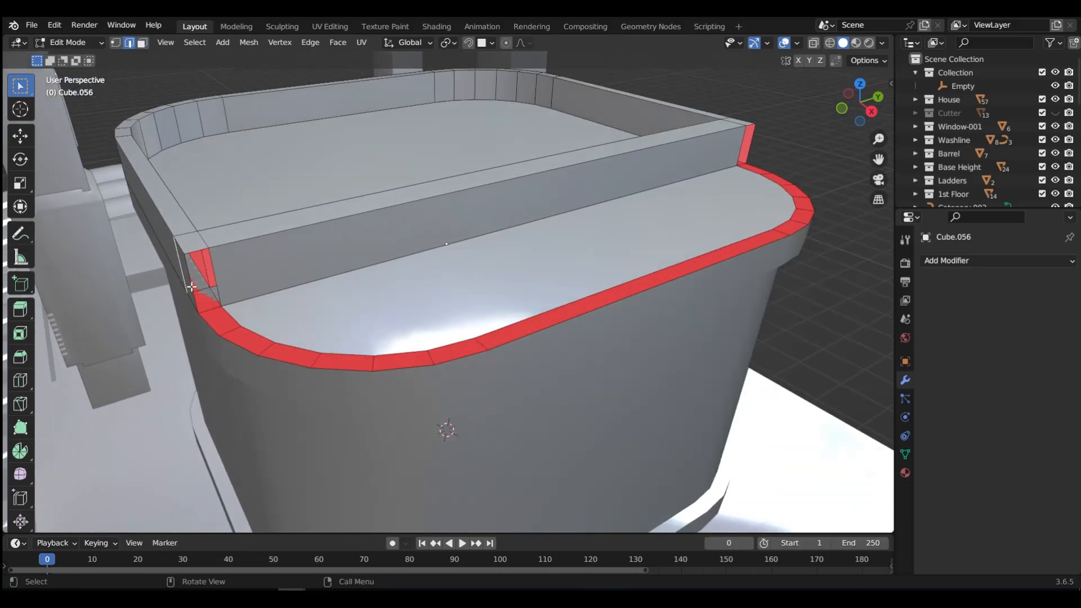
left_click(213, 270, "shift")
middle_click_drag(213, 270, 471, 223)
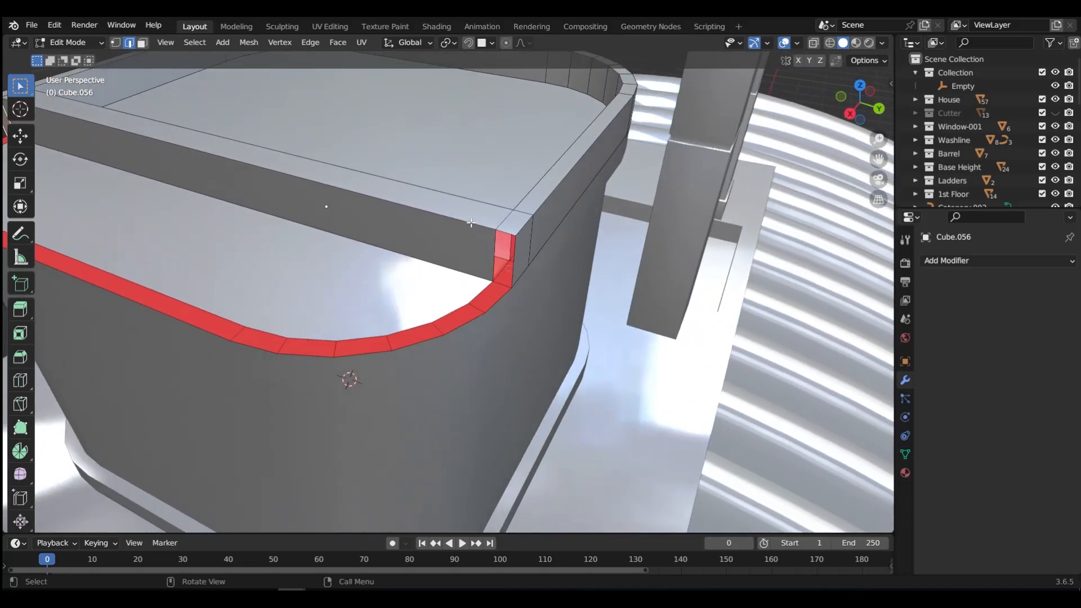
left_click(514, 252, "shift")
key("f")
left_click(494, 304)
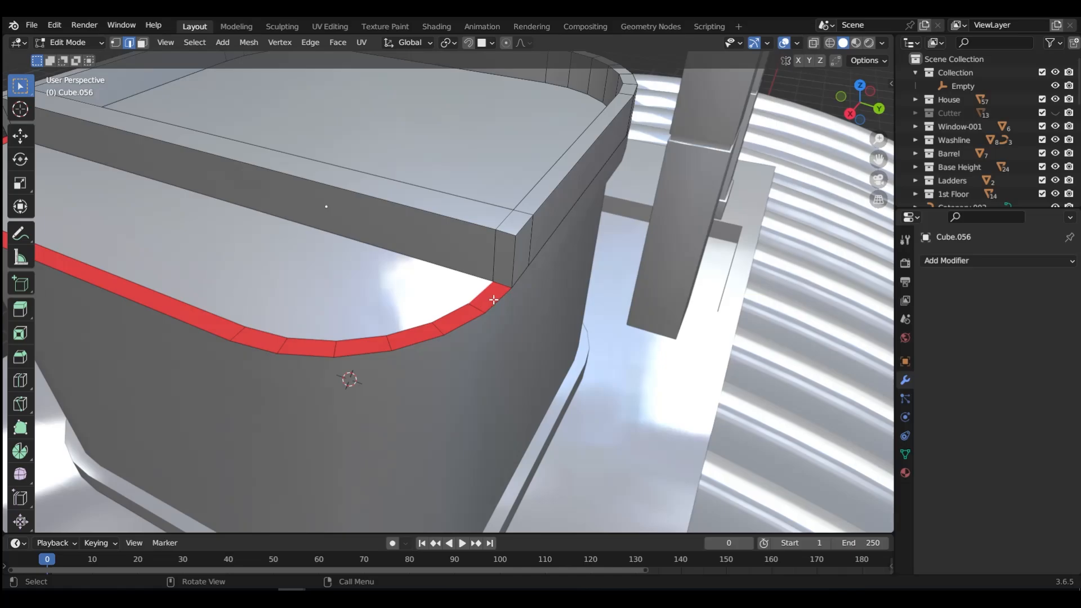
- Recalculate the normals of the flat face strip around the open side of the box top and return to Object Mode
left_click(495, 300, "shift")
mouse_move(495, 300)
middle_mouse_down()
mouse_move(487, 239)
mouse_move(496, 292)
middle_mouse_up()
key("Tab")
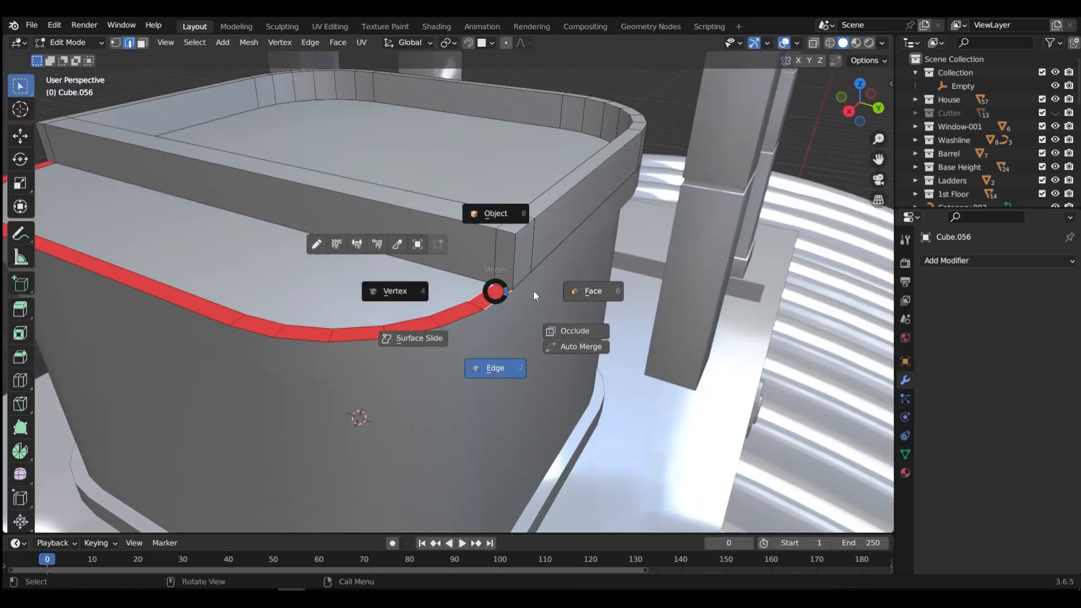
left_click(533, 290)
left_click(491, 296, "shift")
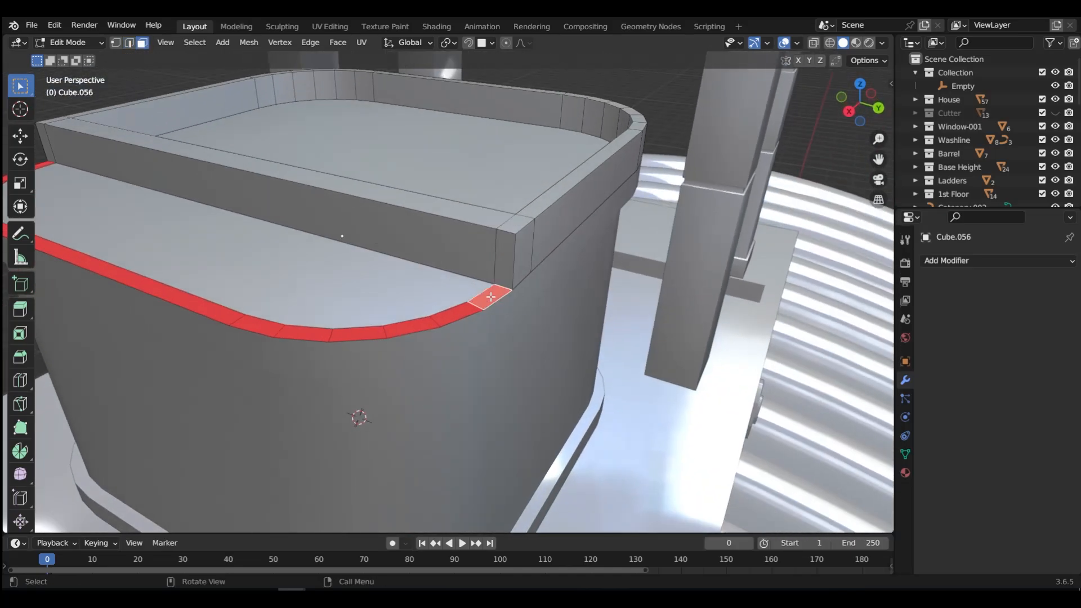
scroll(486, 293, "down", 1)
left_click(89, 181, "ctrl")
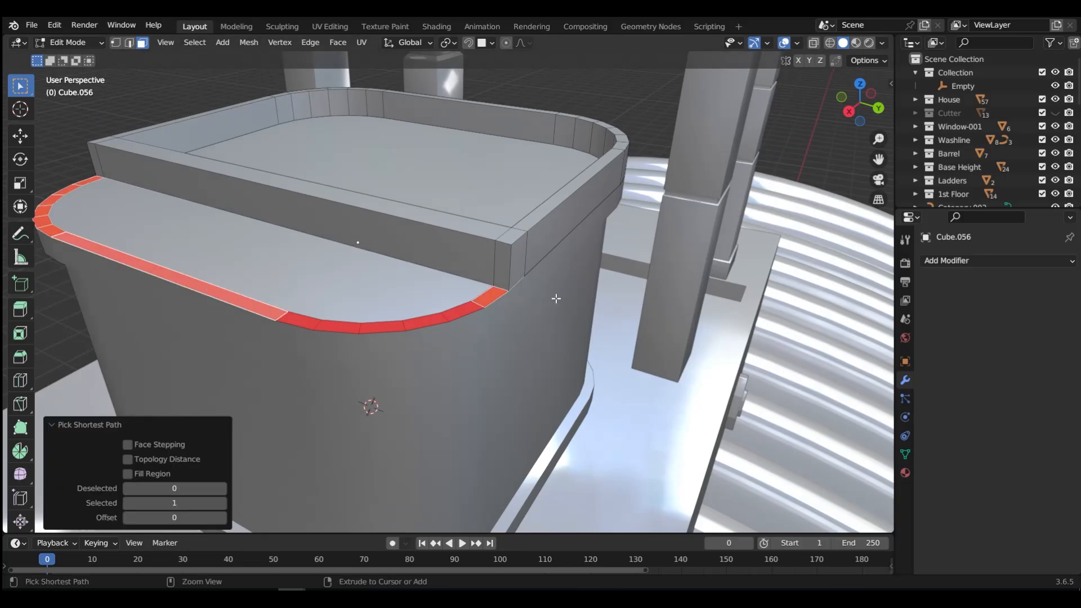
key("shift+n")
key("Tab")
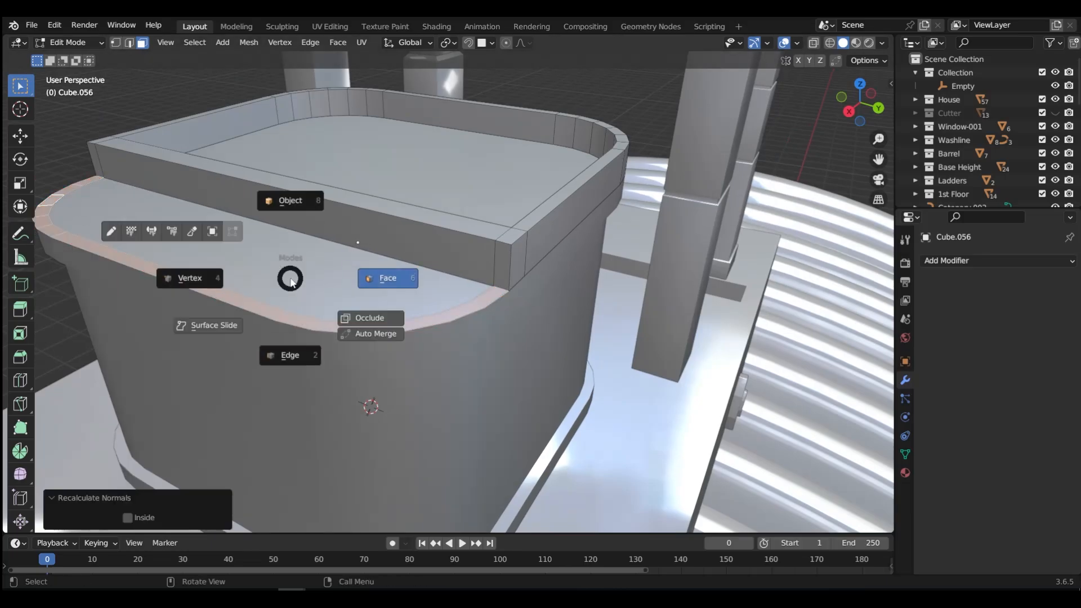
left_click(295, 204)
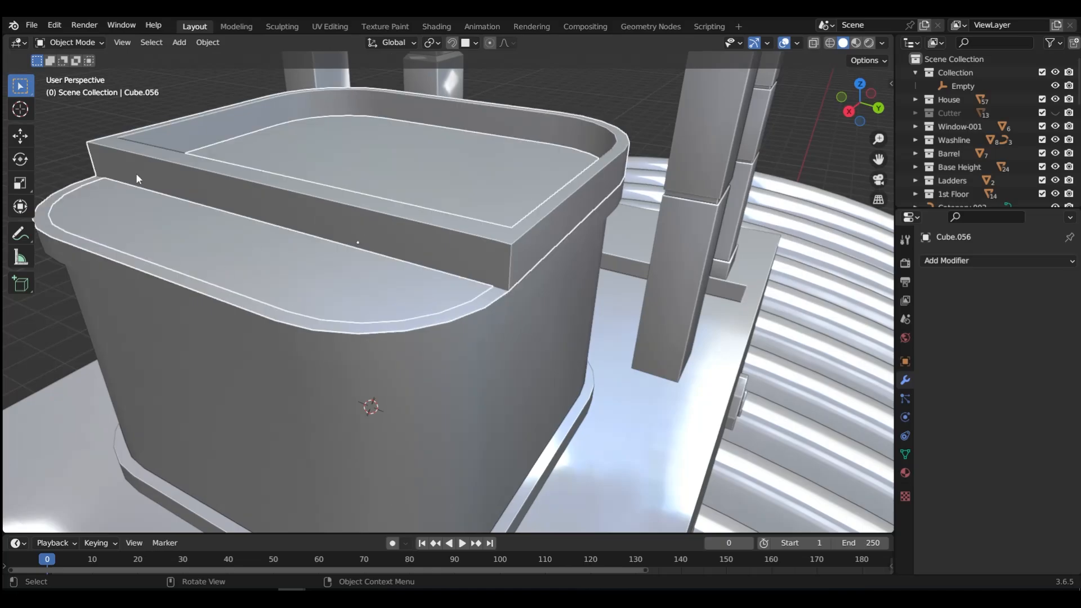
key("g")
key("Escape")
- Extrude the flat face strip around the open side about 0.93 cm upward into a low lip and return to Object Mode
key("Tab")
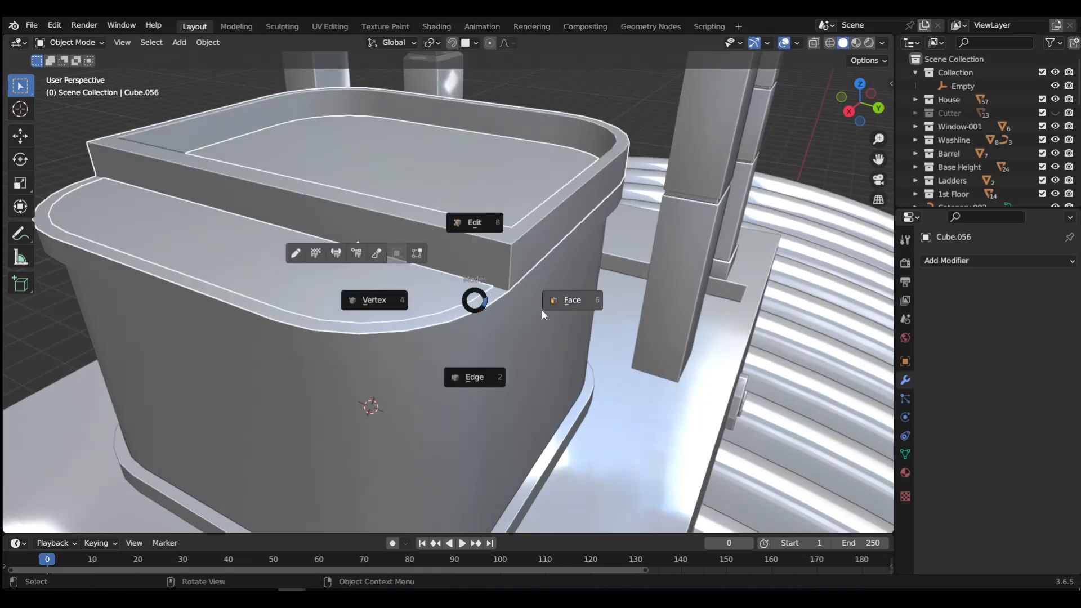
left_click(542, 309)
left_click(485, 298)
left_click(76, 186, "alt")
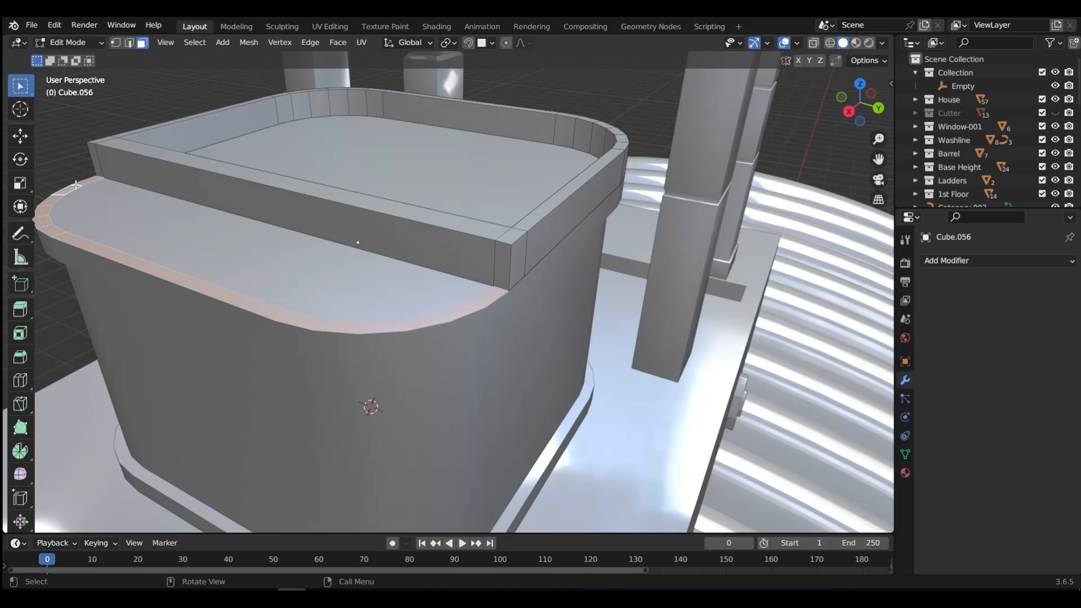
key("e")
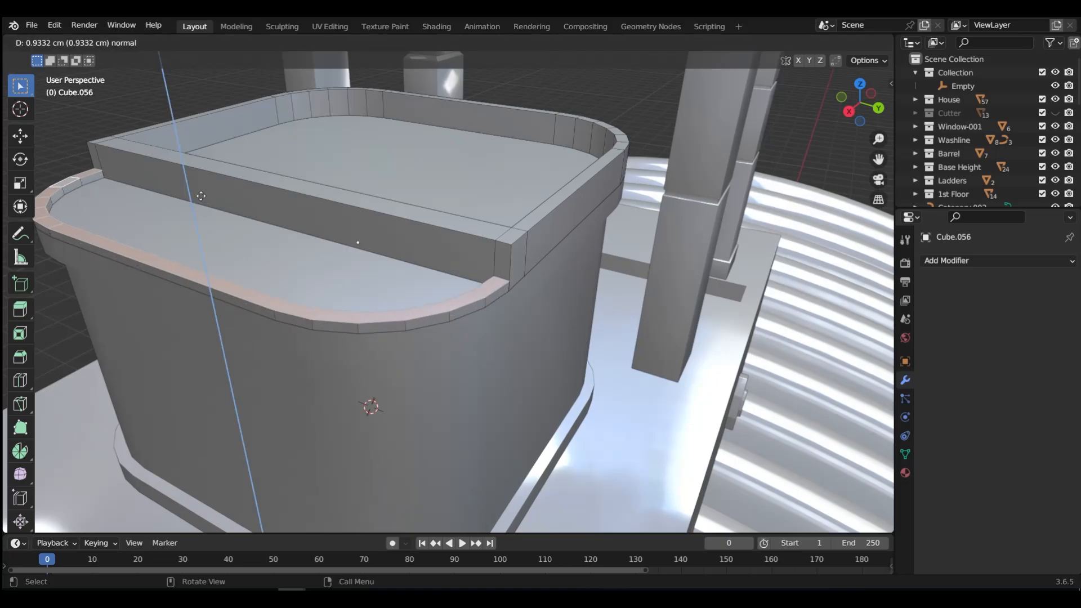
left_click(201, 196)
key("Tab")
left_click(211, 121)
- Add a centered vertical loop cut across the rim's hoop-side wall and another across the crossbar
scroll(423, 235, "down", 1)
middle_click_drag(468, 238, 573, 298)
key("Tab")
left_click(488, 270)
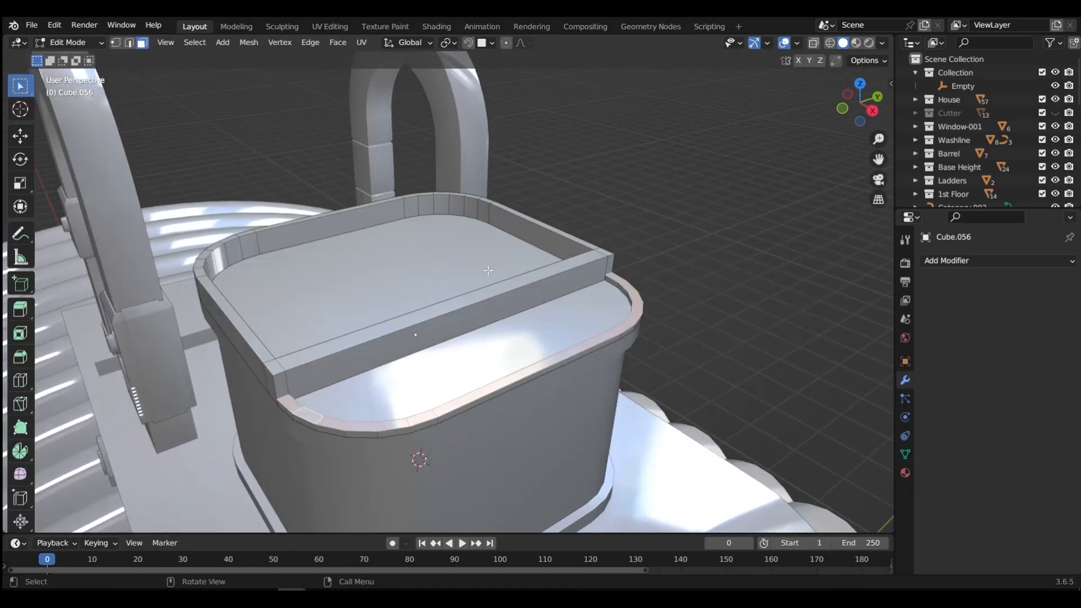
key("ctrl+r")
left_click(333, 226)
right_click(335, 225)
key("ctrl+r")
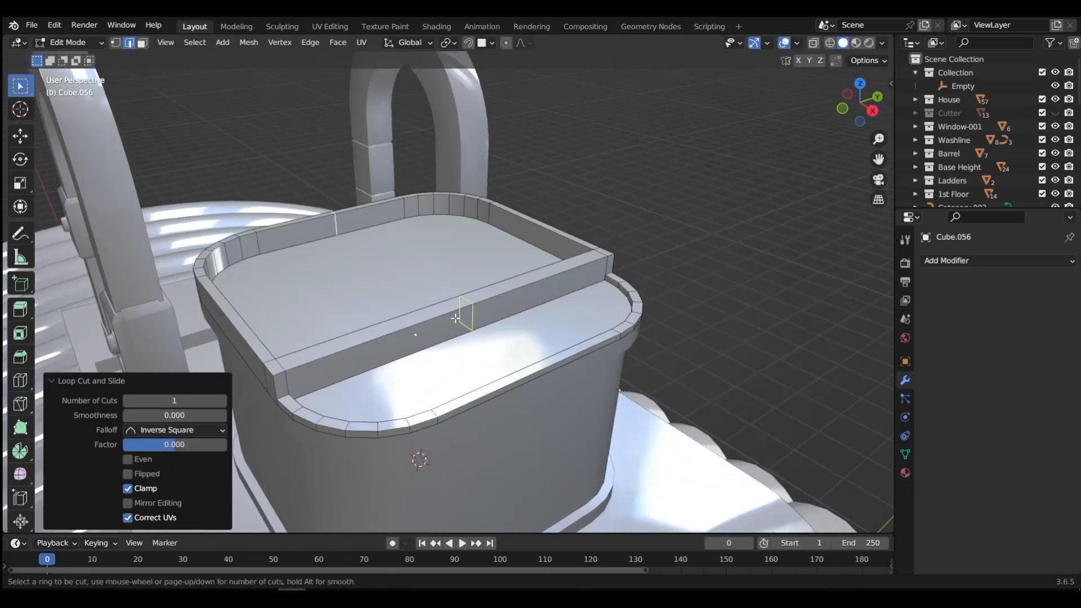
left_click(455, 318)
right_click(480, 294)
- Bevel the two centered cuts on the hoop-side wall and crossbar to a width of 1.76 cm with one segment
key("Tab")
left_click(429, 401)
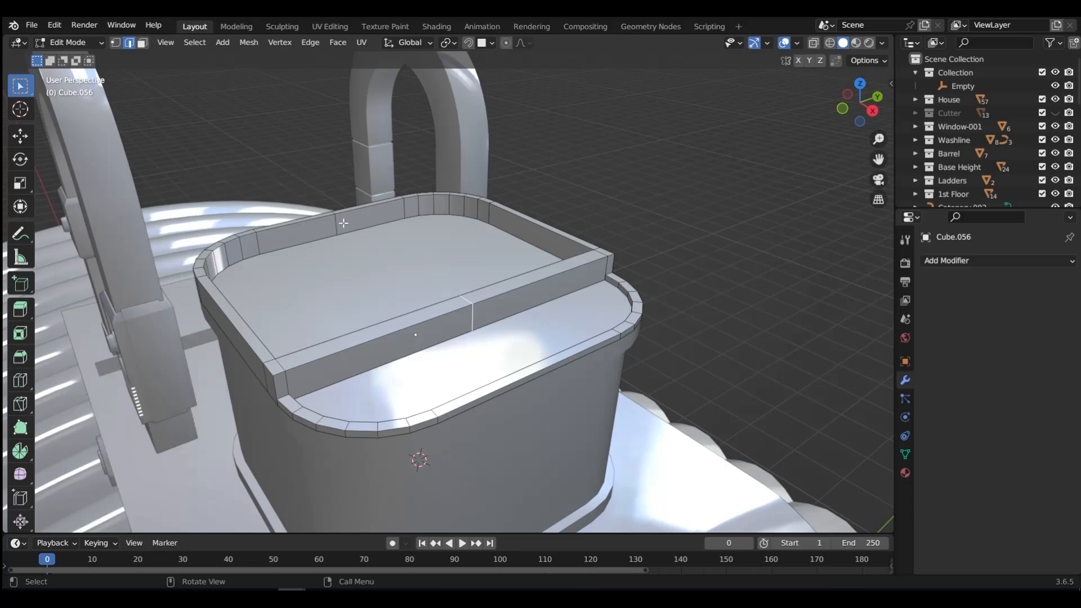
left_click(466, 301, "alt")
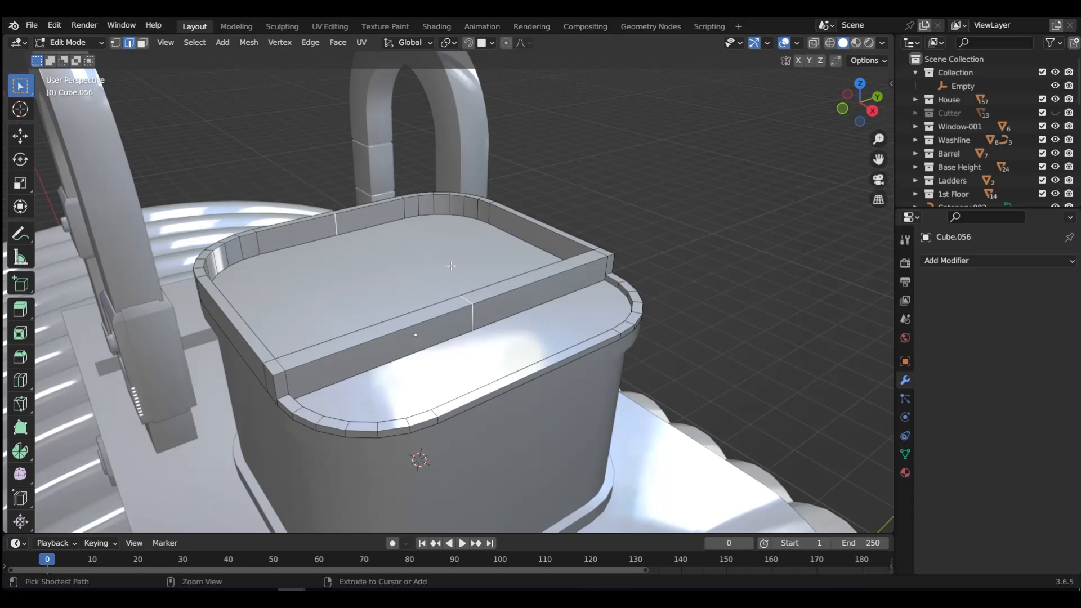
key("ctrl+b")
left_click(461, 268)
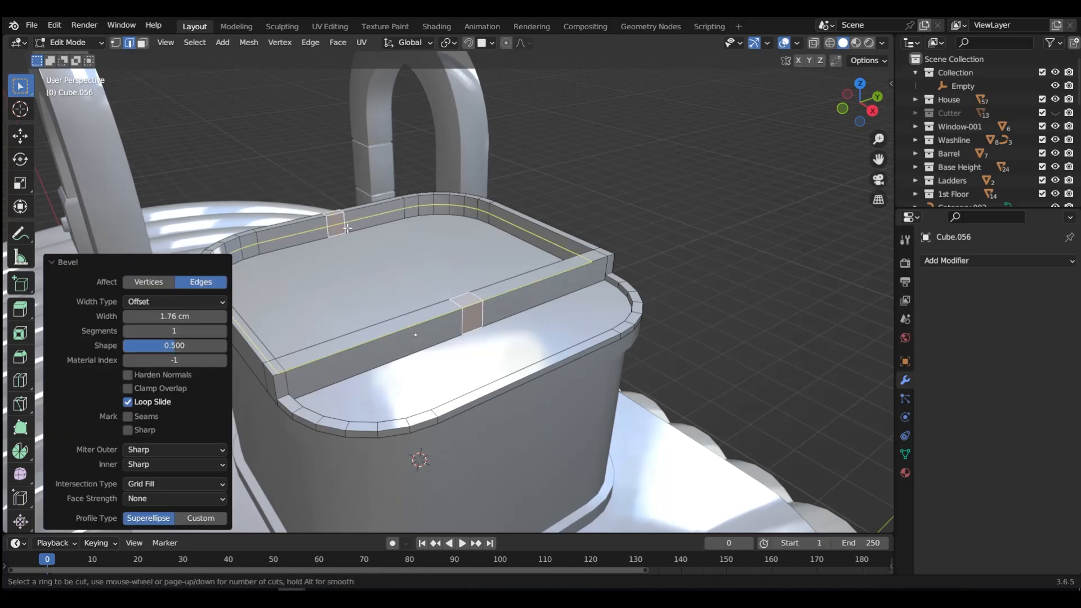
- Cut a centered horizontal loop around the rim's inner walls and bridge the facing narrow faces into a central divider bar
key("ctrl+r")
left_click(345, 229)
right_click(346, 229)
key("Tab")
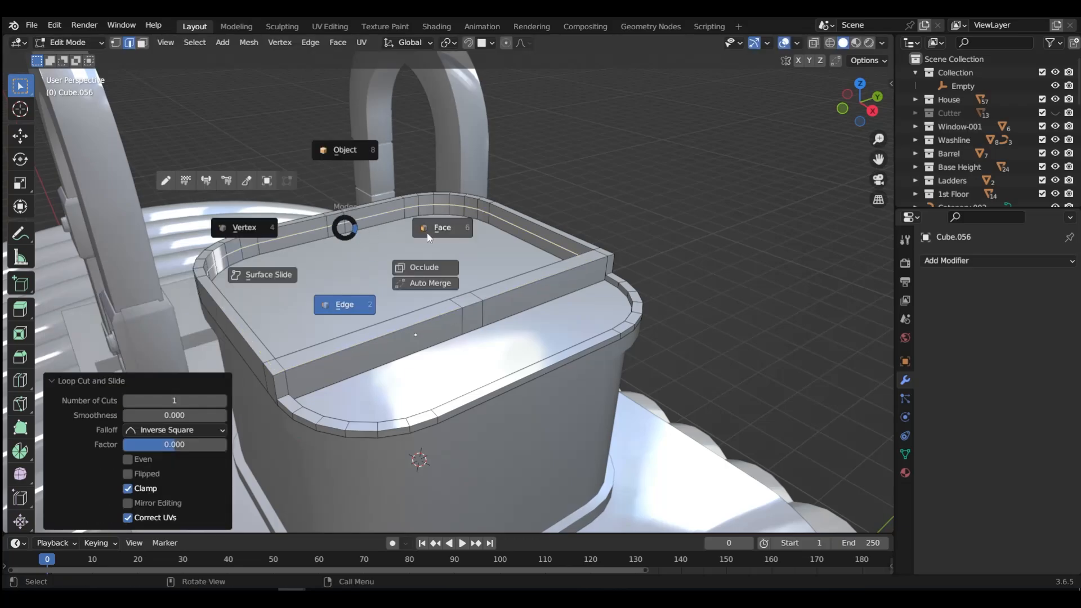
left_click(430, 236)
middle_click_drag(332, 218, 514, 216)
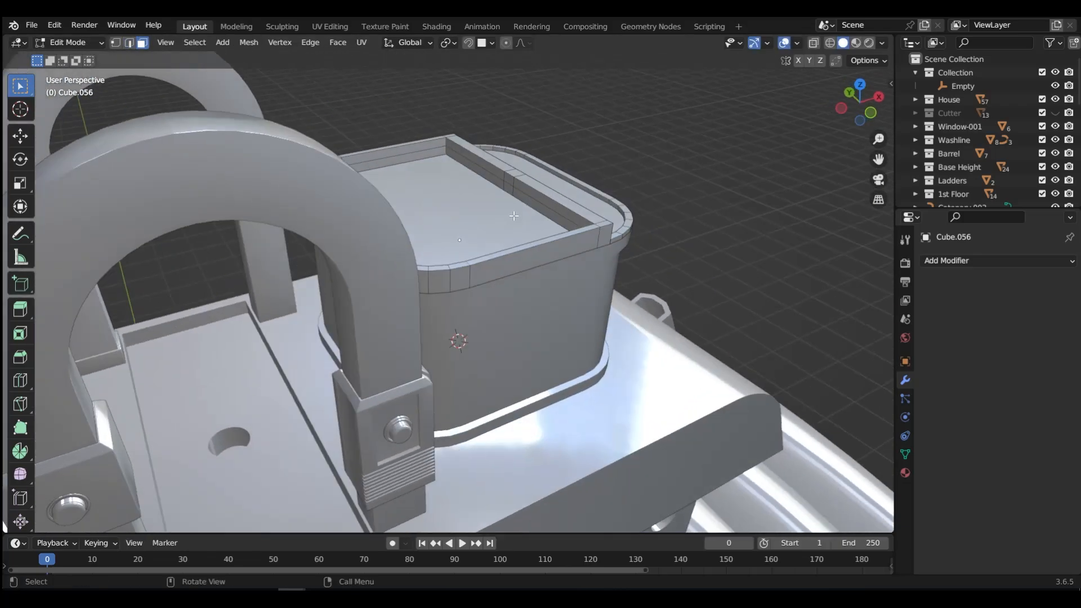
right_click(510, 168)
mouse_move(547, 163)
left_click(608, 162)
middle_click_drag(608, 161, 454, 278)
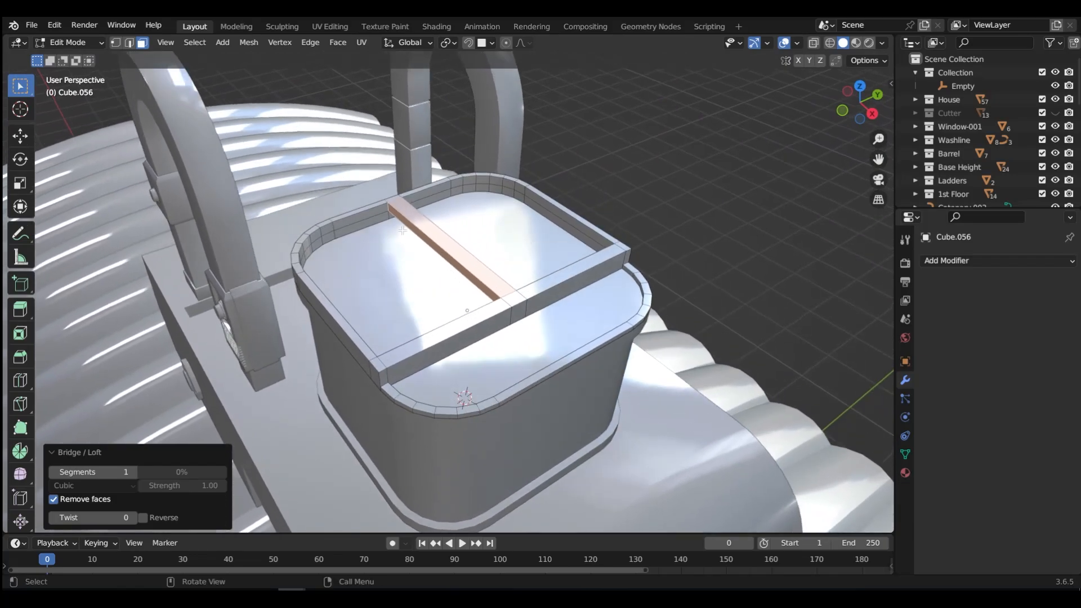
- Widen the central divider bar's end at the hoop-side wall by scaling it about 2.57 along Y
key("Tab")
left_click(393, 211)
middle_click_drag(393, 212, 404, 210)
key("s")
key("x")
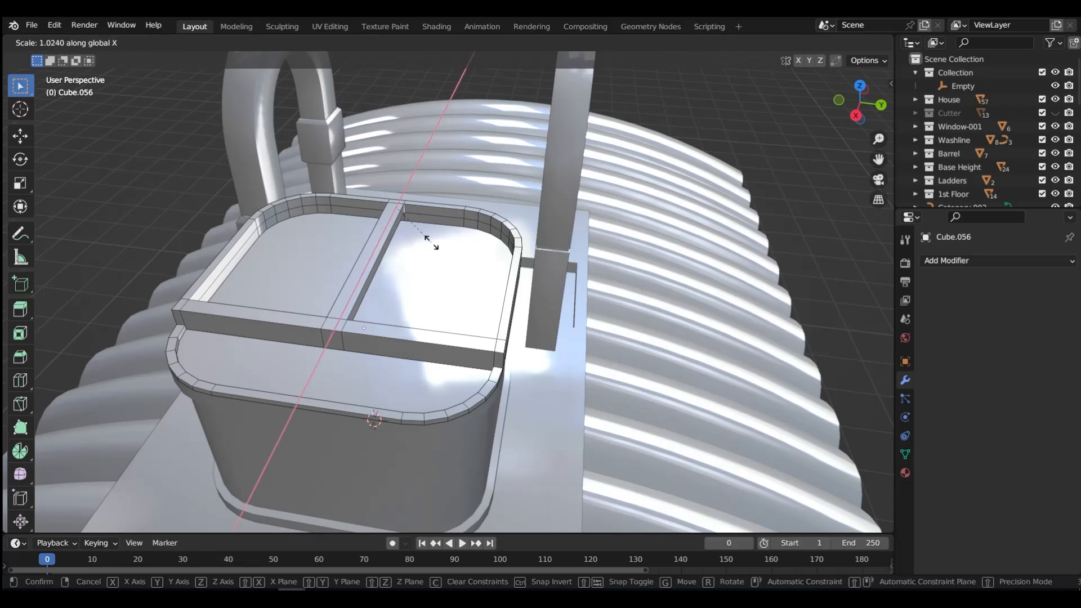
key("y")
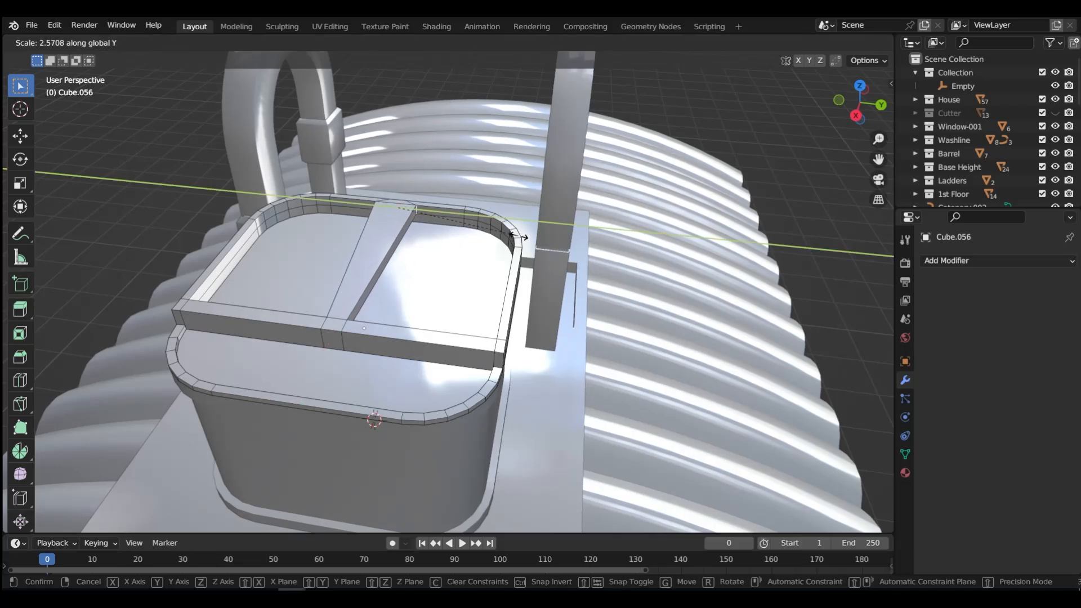
left_click(518, 237)
- Return to Object Mode and shade the divided rim smooth with Auto Smooth at 30°
key("Tab")
middle_click_drag(518, 237, 396, 382)
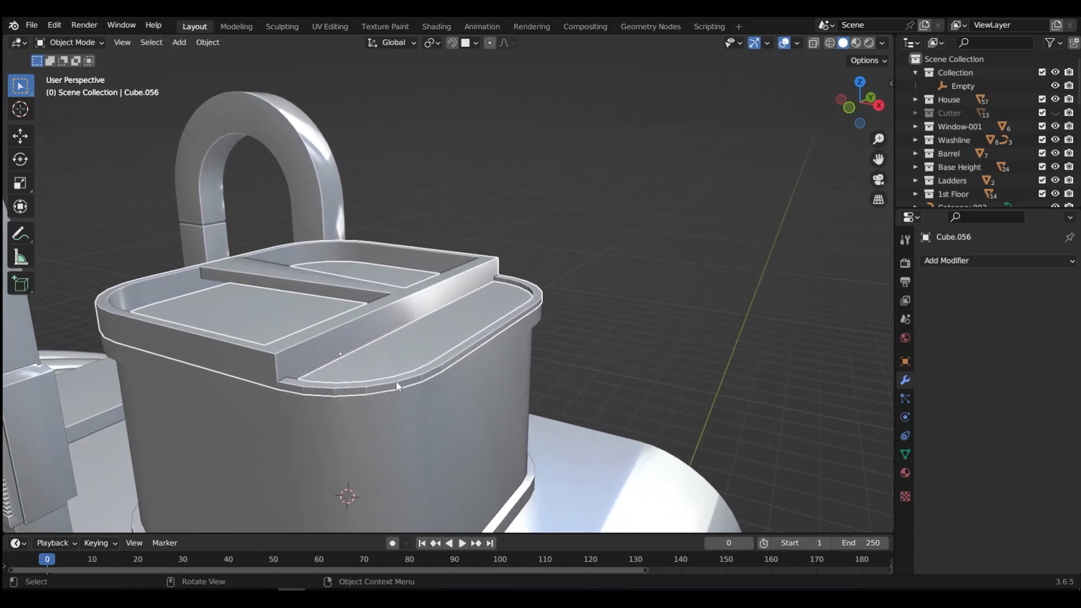
right_click(396, 380)
left_click(373, 345)
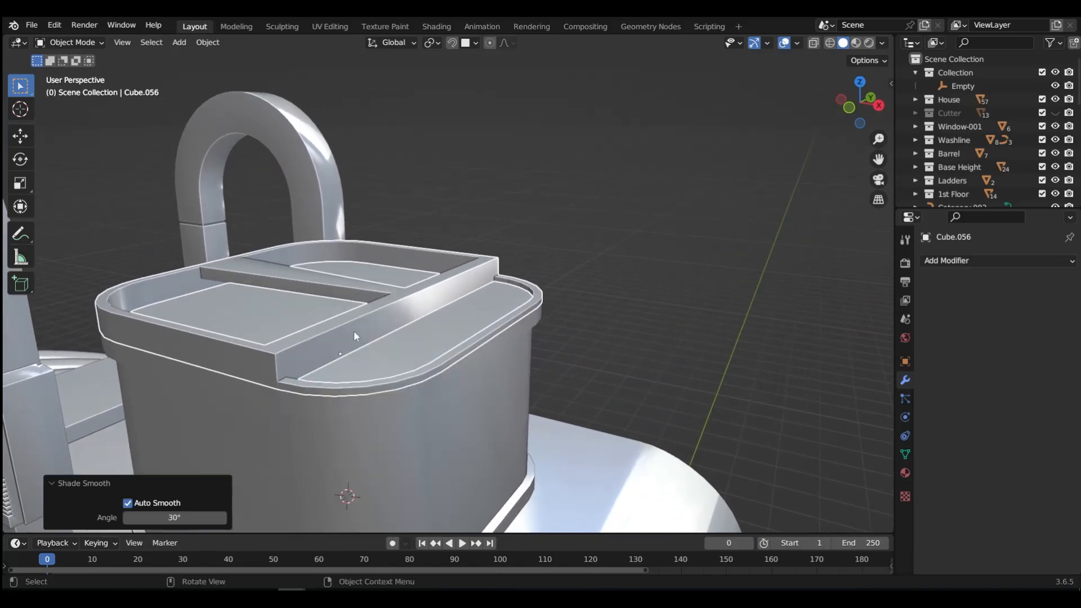
key("ctrl+shift+alt+c")
left_click(396, 421)
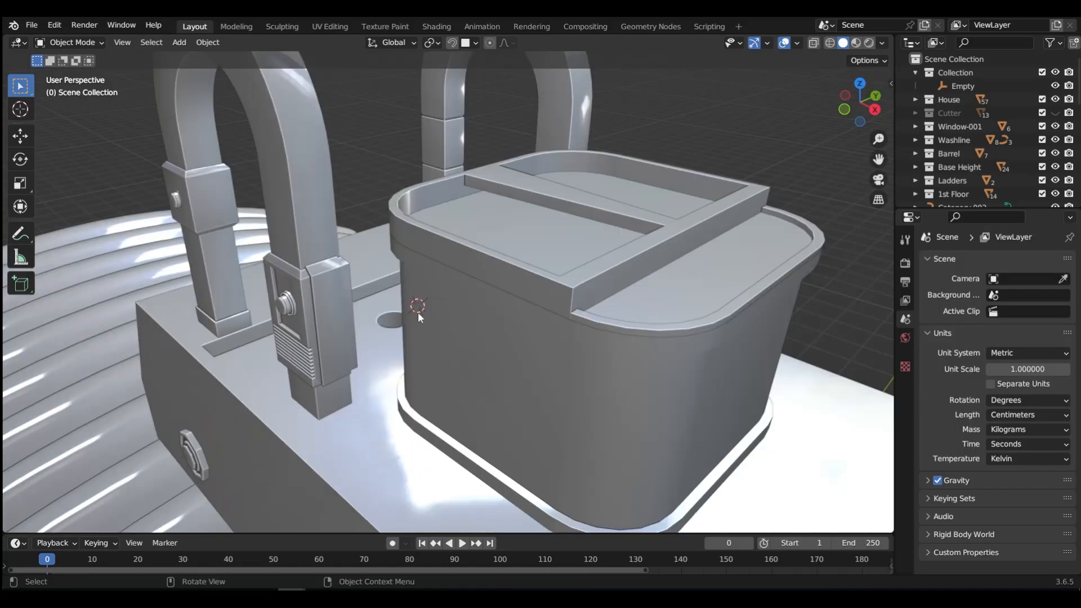
- Add a mesh plane on the base block's top between the hoops and scale it to about 0.121
middle_click_drag(417, 312, 336, 193)
right_click(336, 194, "shift")
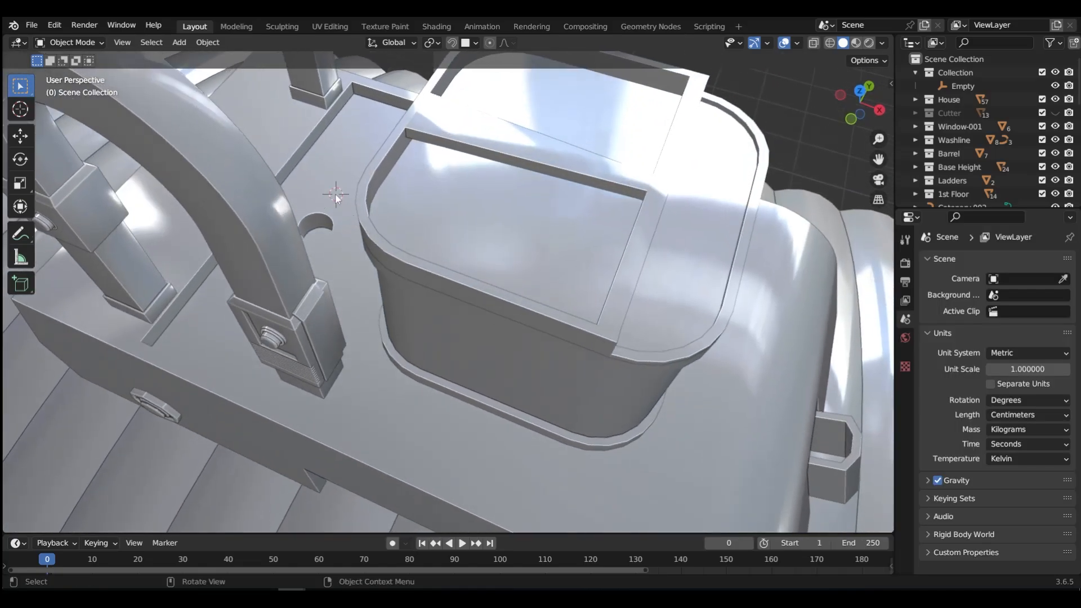
key("shift+a")
mouse_move(364, 189)
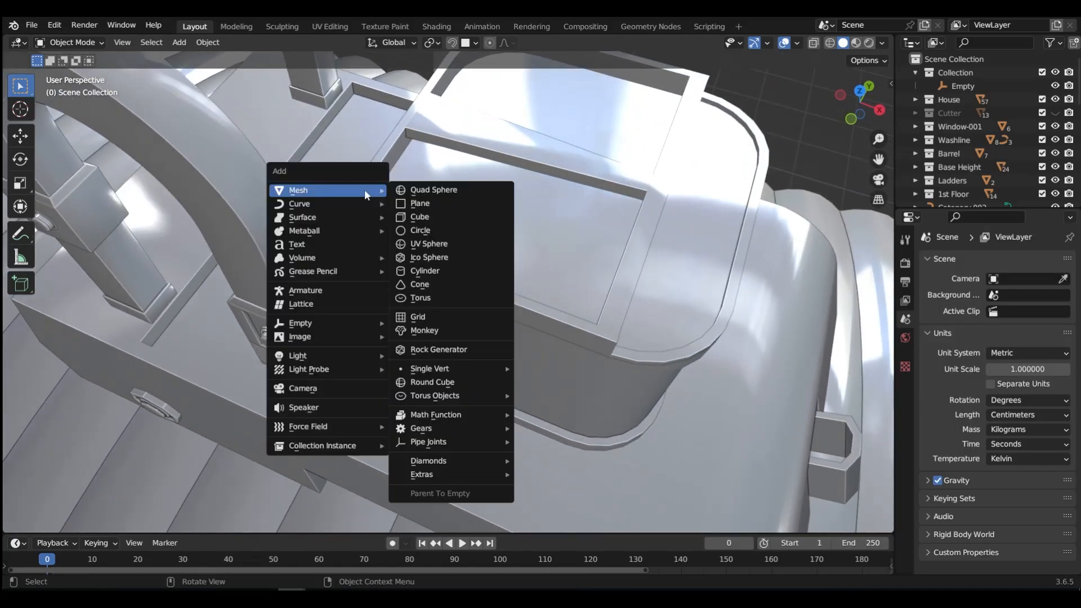
left_click(407, 203)
key("s")
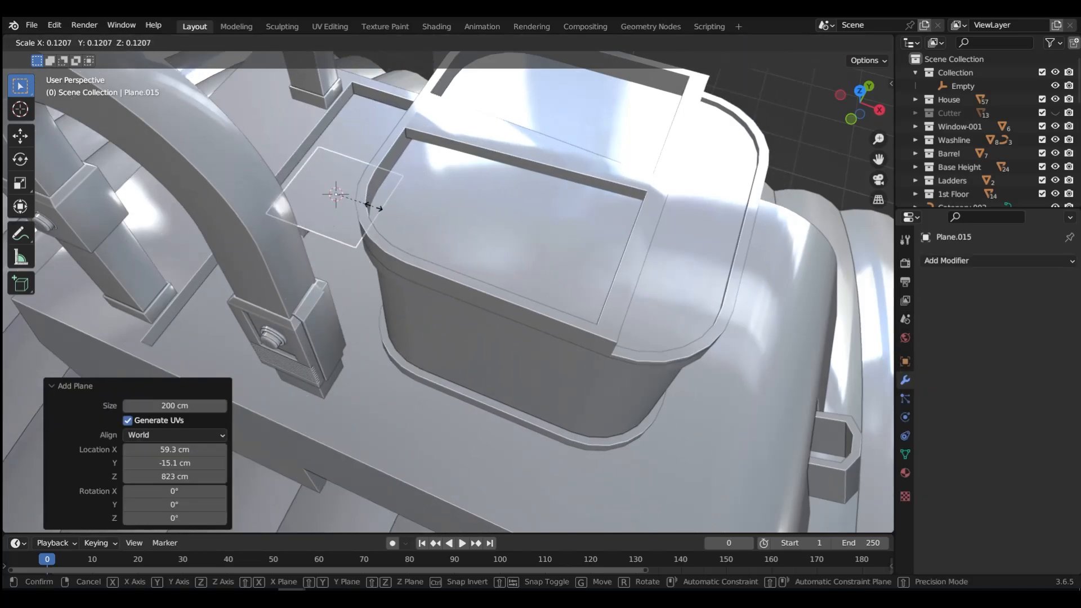
left_click(373, 206)
- Move the plane about -6.6 cm along Y and raise it about 29 cm along Z
key("grave")
left_click(369, 122)
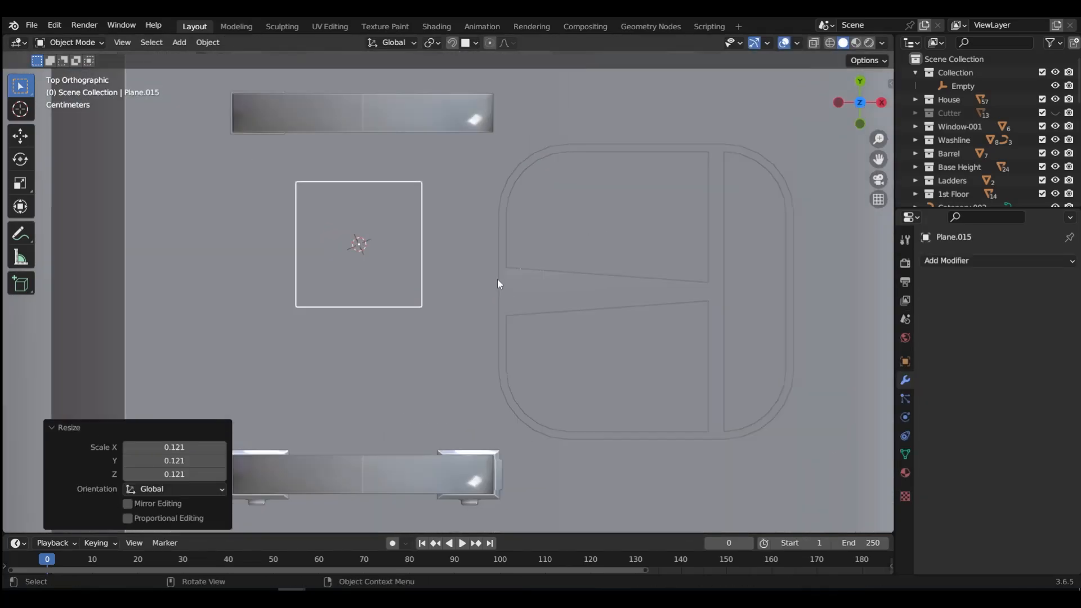
scroll(498, 284, "down", 1)
key("g")
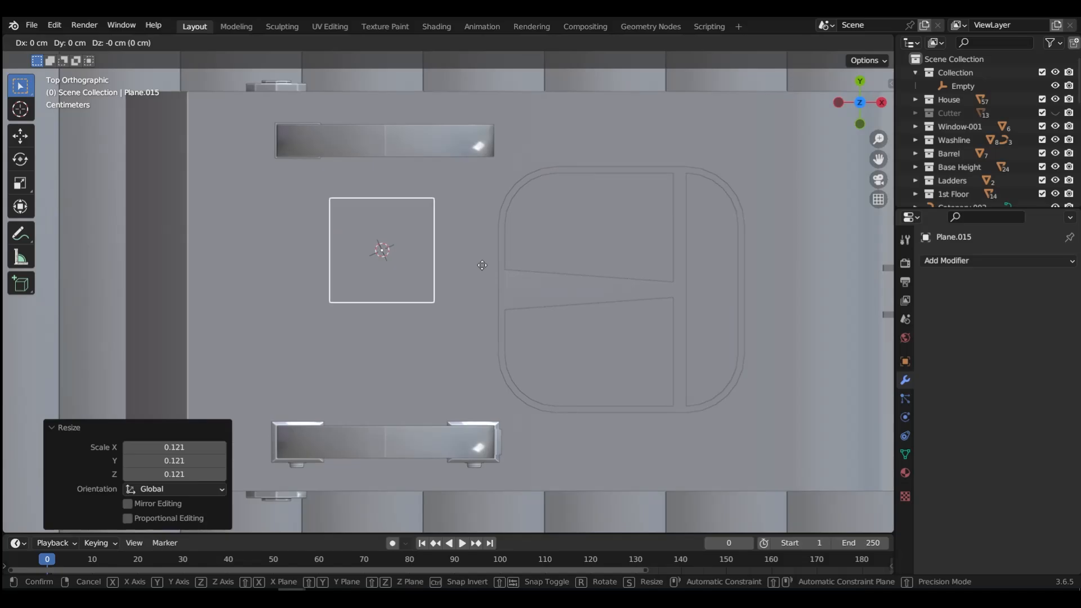
key("y")
left_click(445, 292)
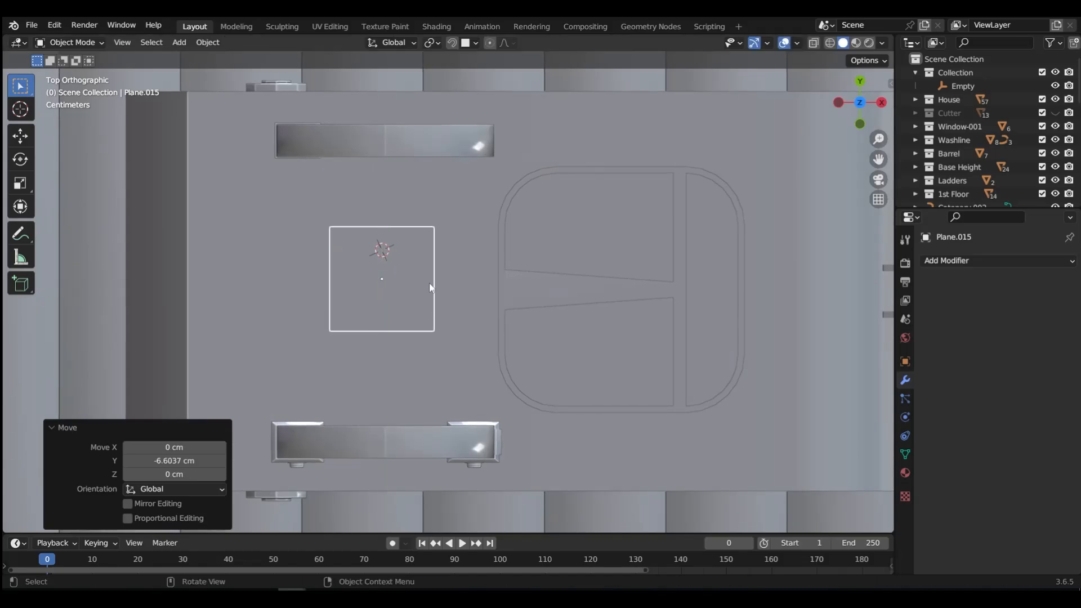
middle_click_drag(429, 283, 451, 224)
key("g")
key("z")
left_click(397, 198)
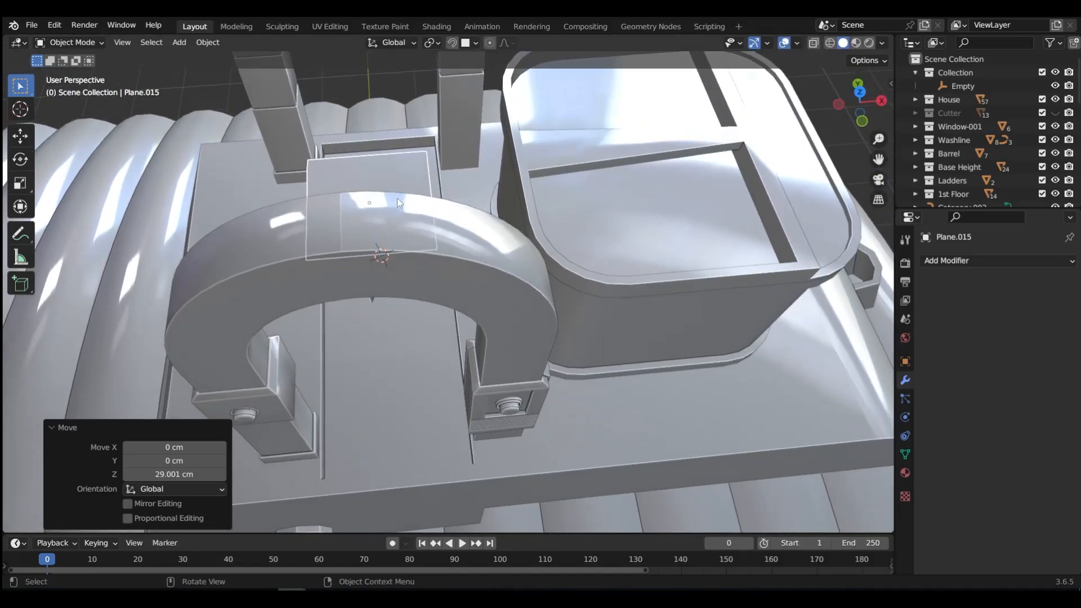
middle_click_drag(397, 199, 419, 216)
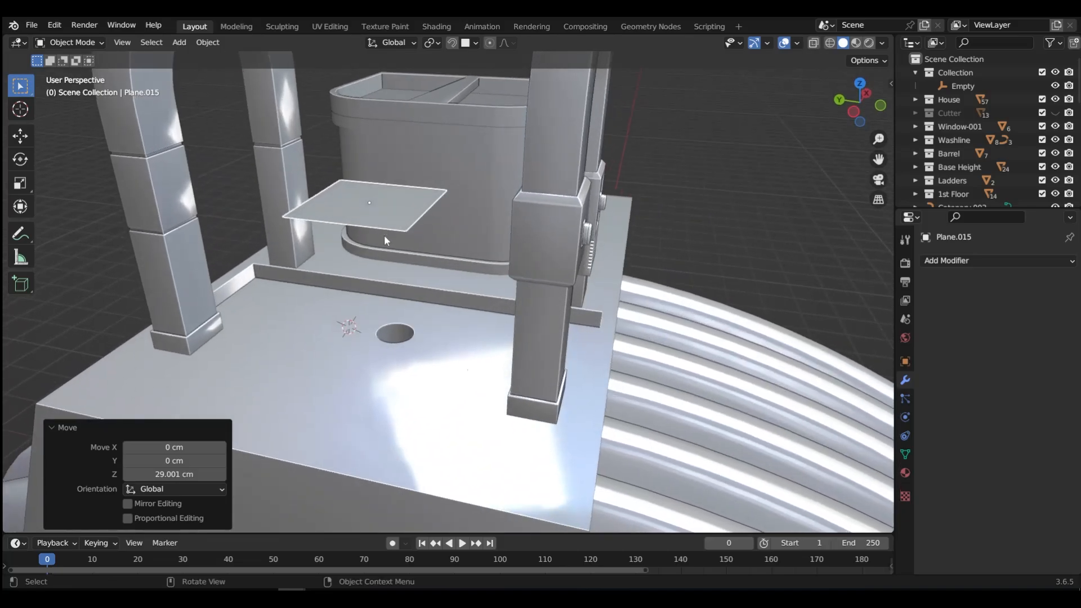
- Subdivide the plane's face repeatedly into a 16 by 16 grid
key("Tab")
left_click(471, 239)
left_click(395, 214)
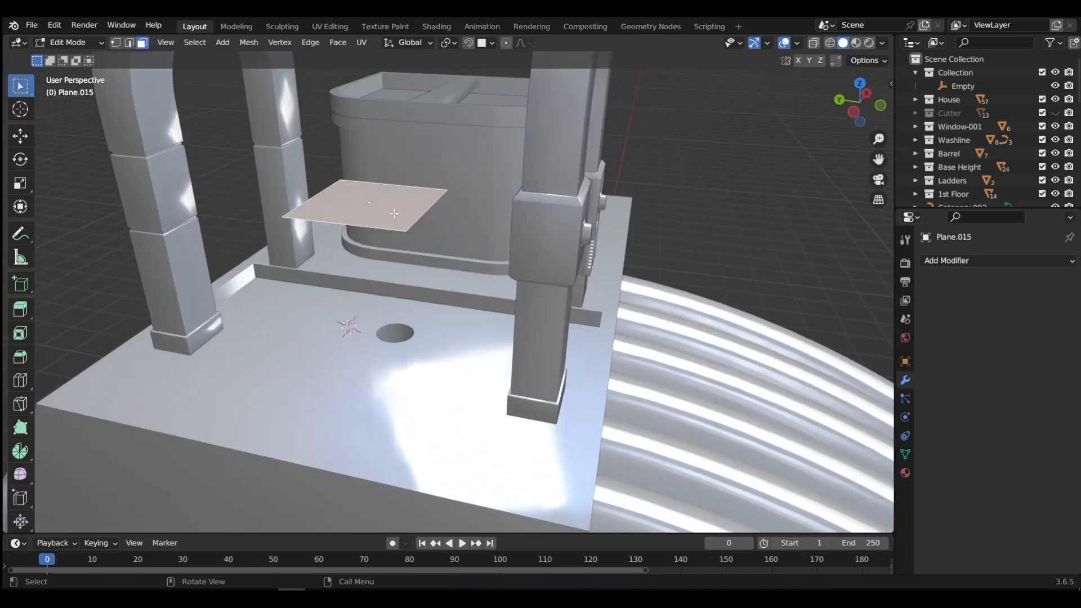
right_click(394, 214)
left_click(350, 262)
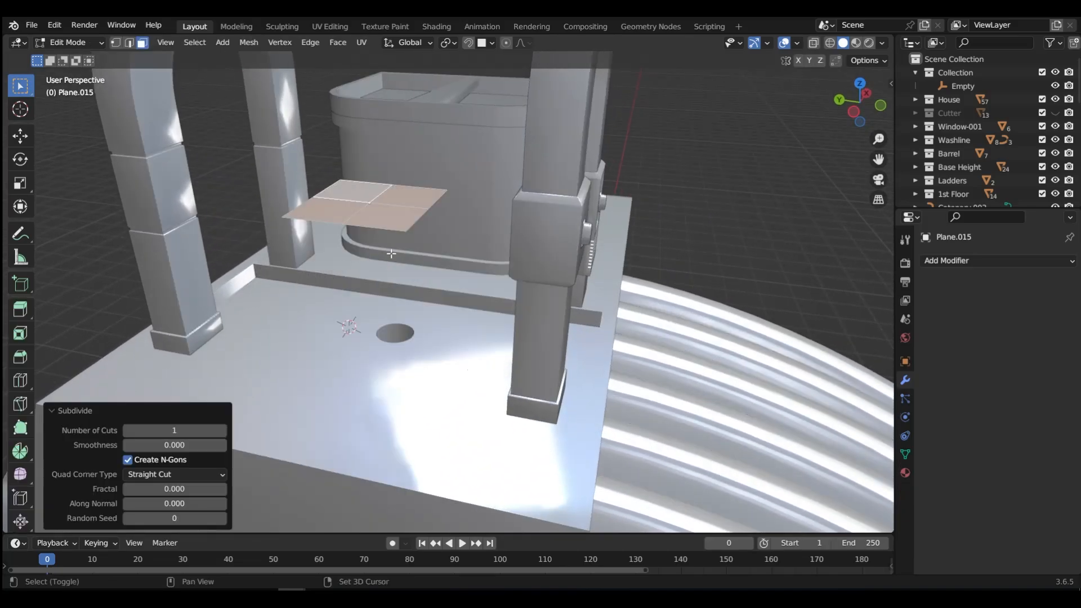
key("shift+r")
key("shift+r")
- Select the central block of the grid's faces and round it into a circle with LoopTools
middle_click_drag(390, 254, 378, 338)
key("Tab")
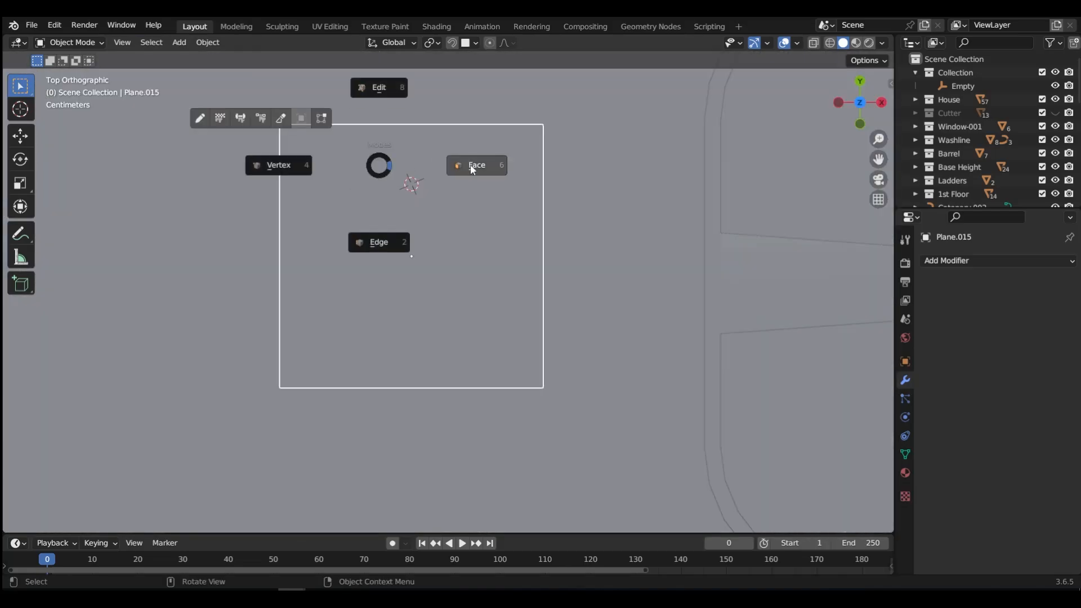
left_click(473, 166)
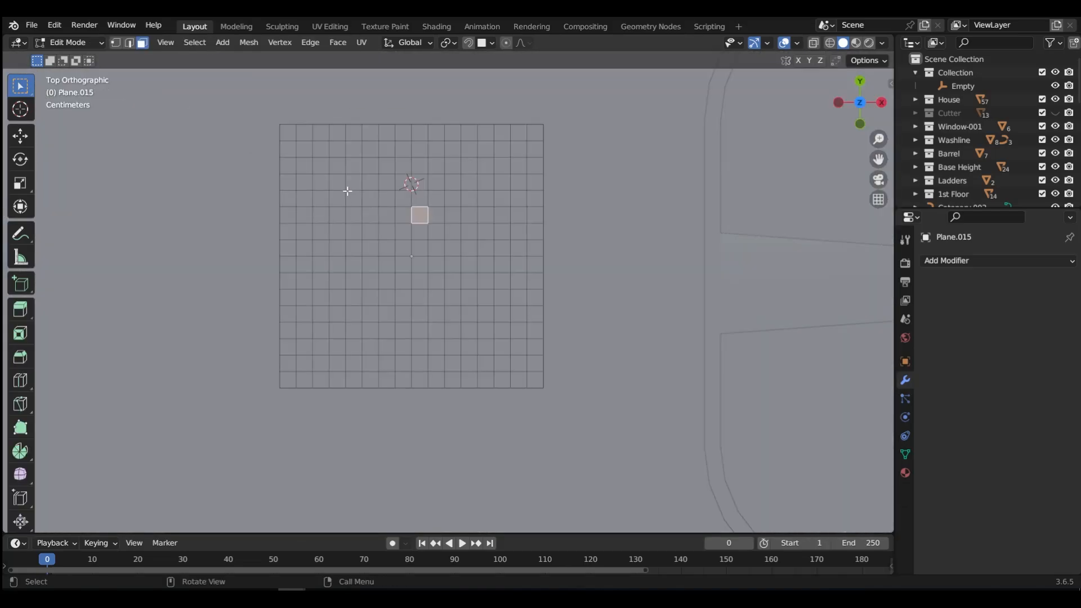
left_click_drag(348, 191, 475, 337)
right_click(434, 261)
mouse_move(412, 226)
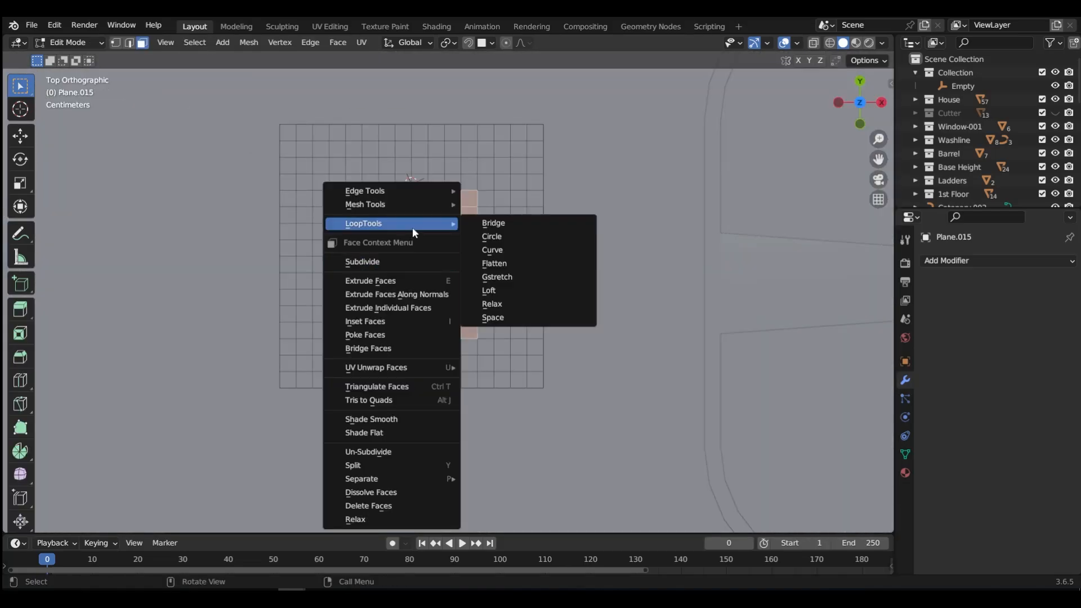
left_click(492, 237)
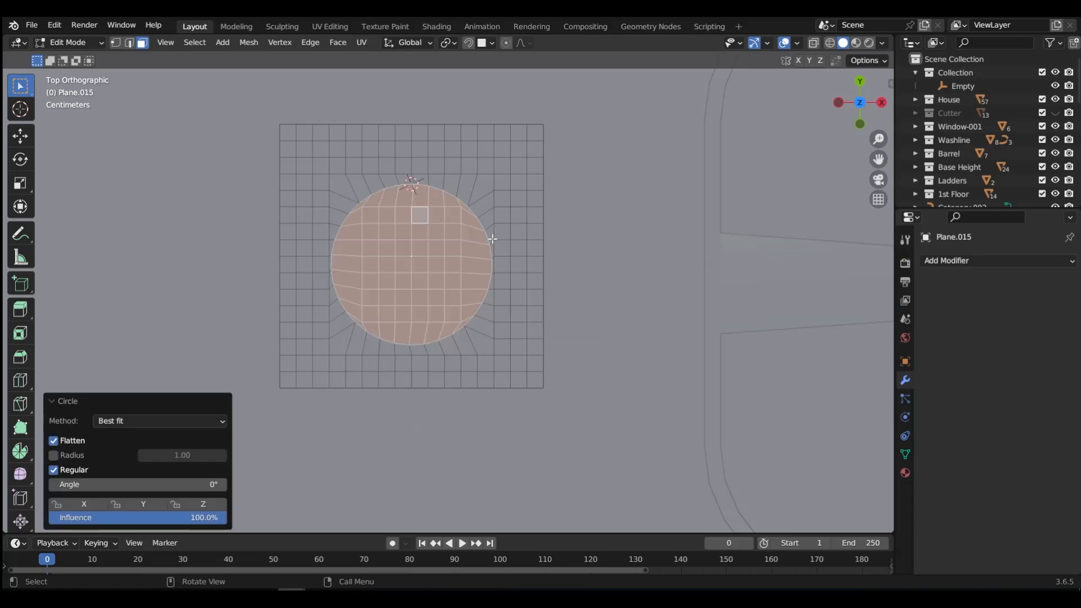
- Delete the circular faces to open a round hole in the plane and return to Object Mode
middle_click_drag(429, 275, 429, 271)
key("x")
left_click(429, 271)
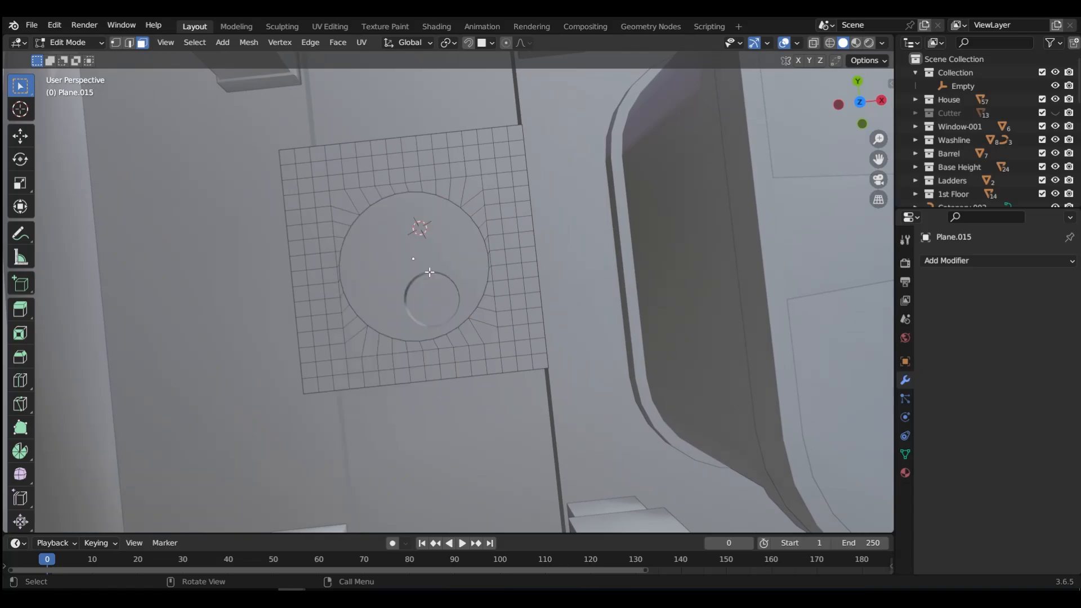
key("ctrl+Tab")
left_click(432, 199)
- Extrude all of the plane's faces upward about 2.16 cm to form a slab
middle_click_drag(425, 227, 441, 269)
key("ctrl+Tab")
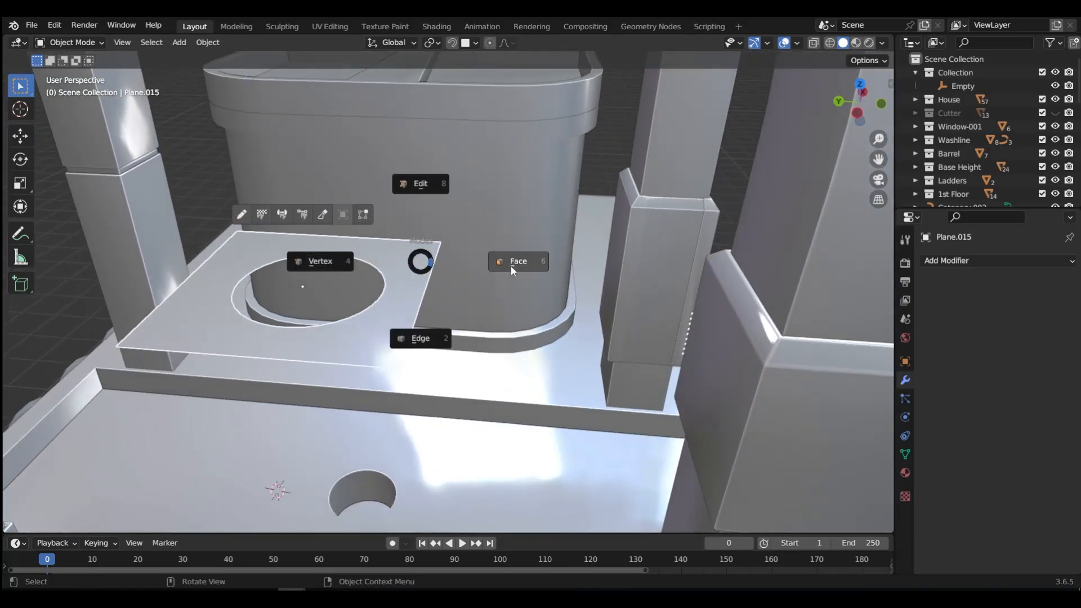
left_click(511, 271)
key("a")
key("e")
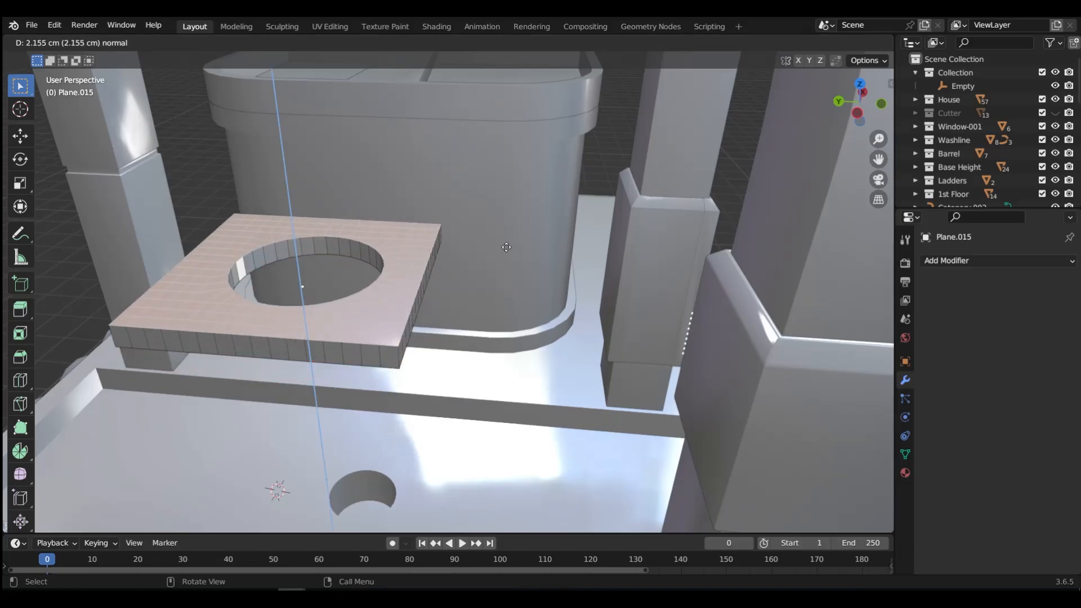
left_click(353, 272)
- Cut three evenly spaced horizontal loops around the inner wall of the slab's round hole
key("ctrl+r")
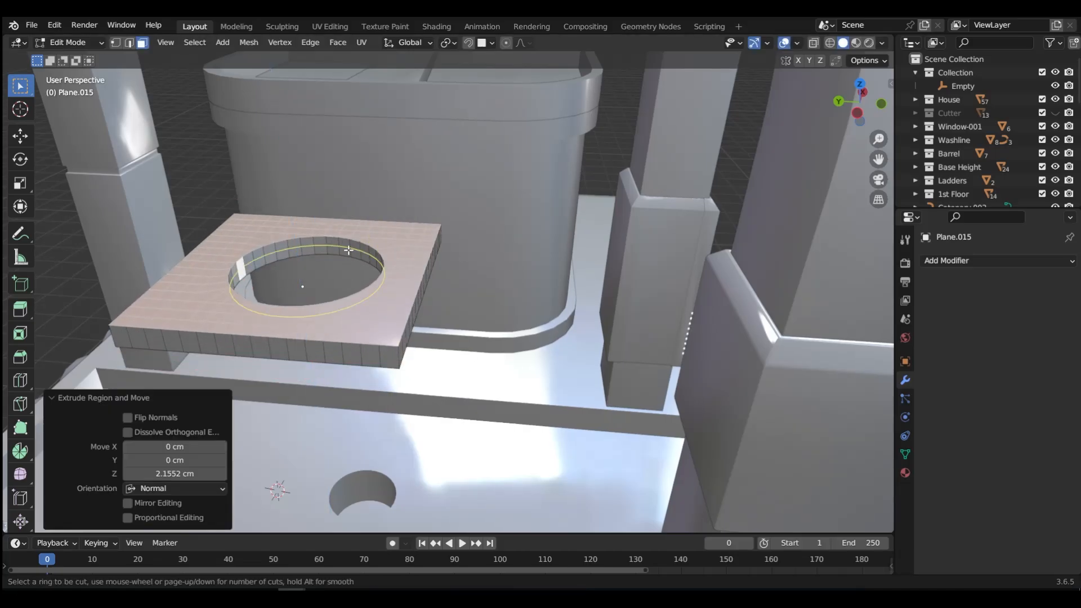
scroll(349, 250, "up", 2)
left_click(348, 250)
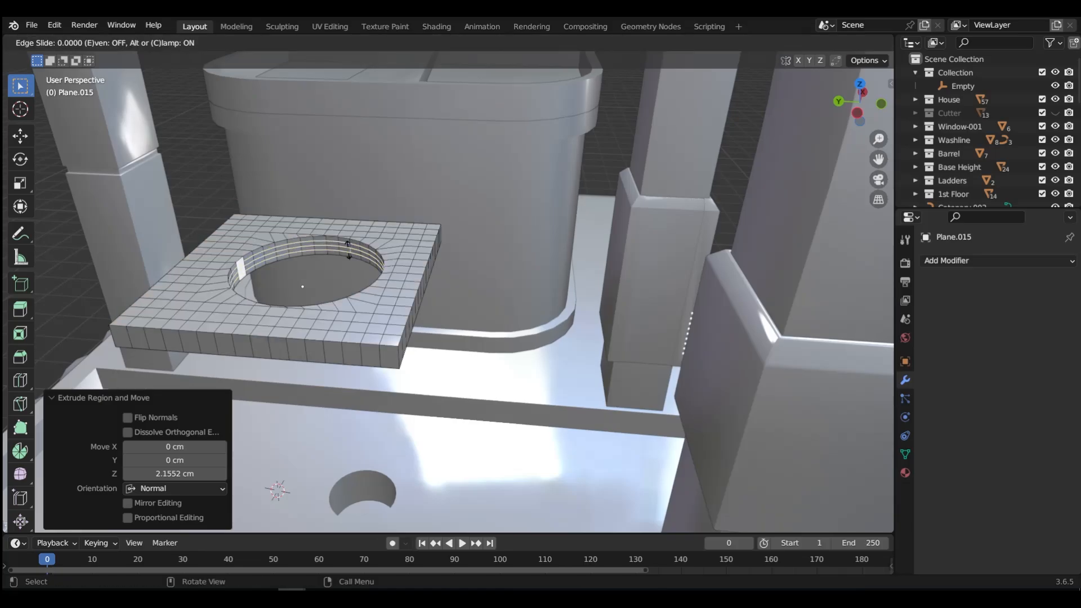
right_click(349, 249)
- Bevel the hole's upper rim edge loop to a width of 2.33 cm with one segment
key("Tab")
left_click(459, 242)
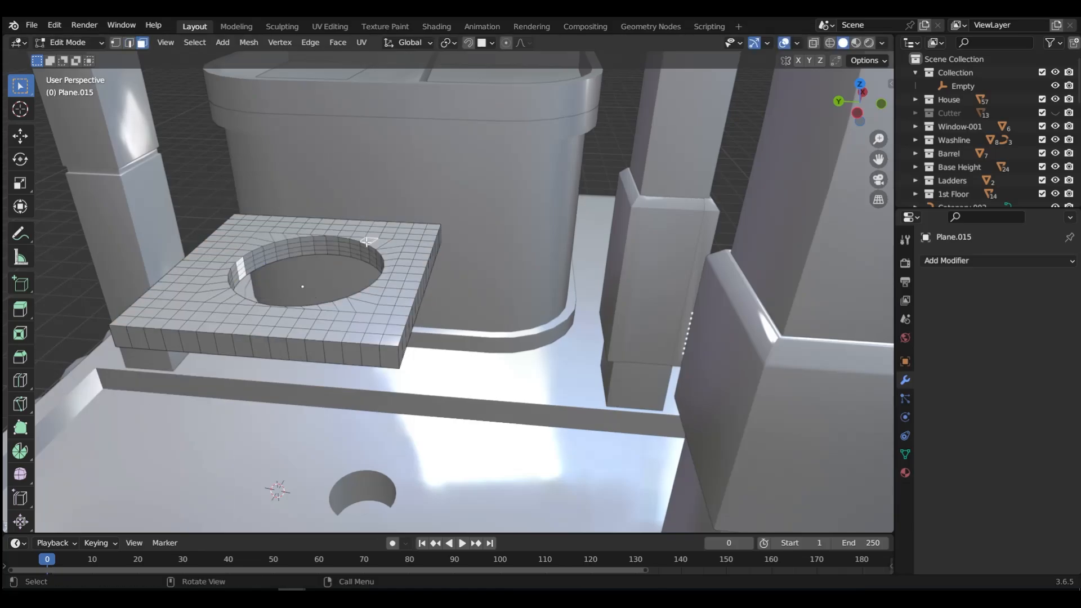
key("Tab")
left_click(365, 323)
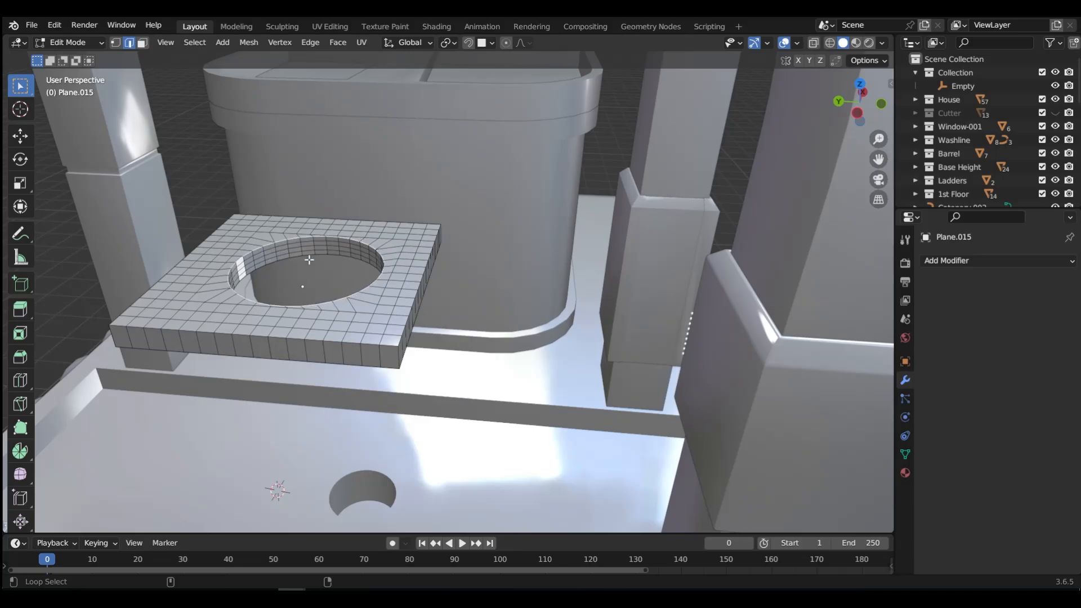
key("ctrl+b")
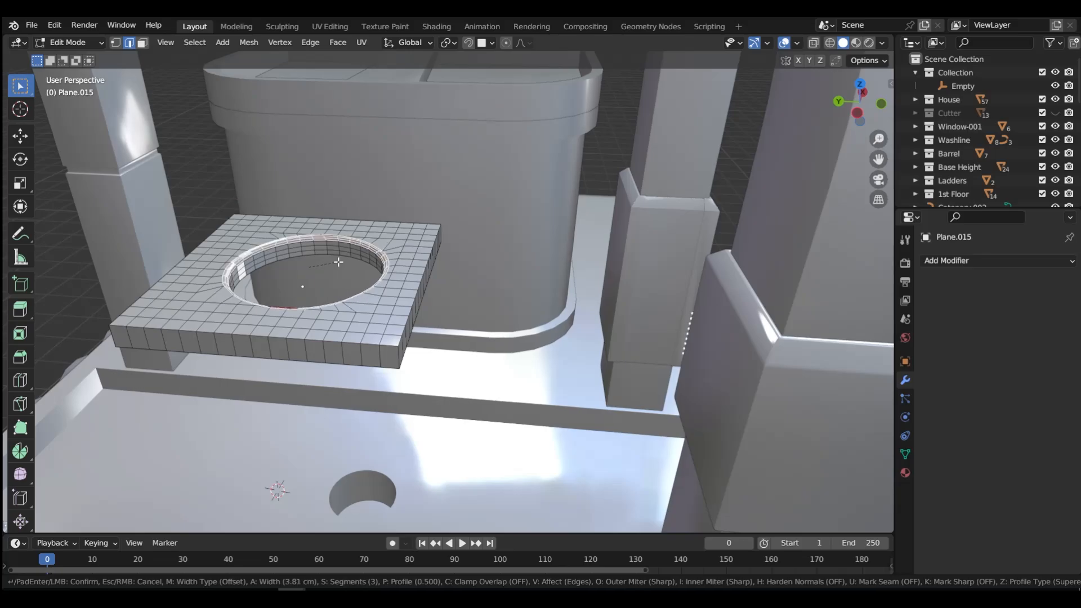
scroll(337, 262, "down", 2)
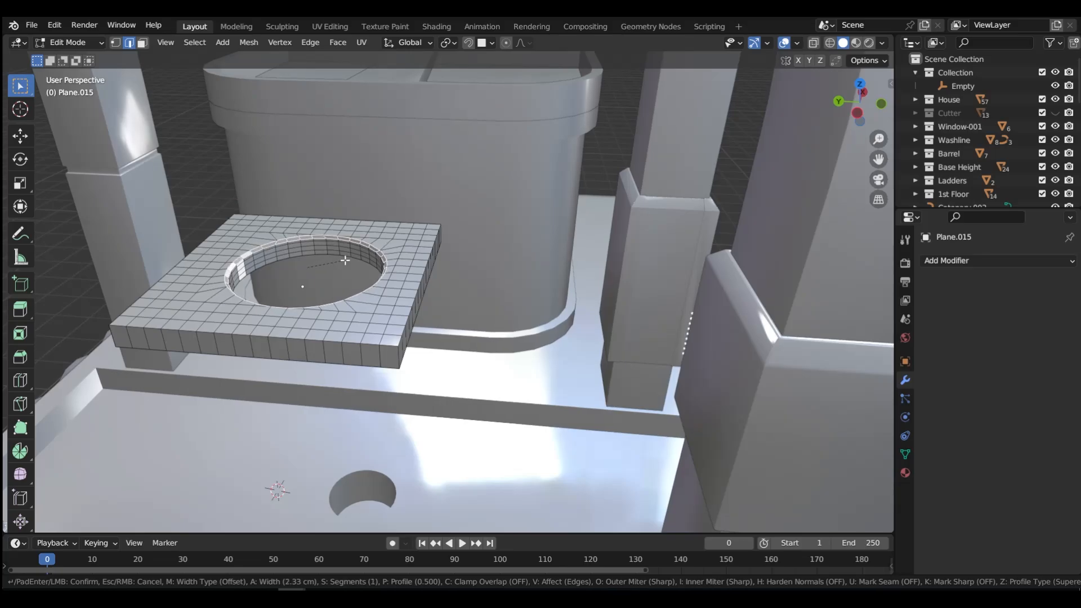
left_click(349, 261)
scroll(352, 260, "up", 6)
scroll(352, 261, "down", 3)
mouse_move(352, 261)
middle_mouse_down()
mouse_move(374, 311)
mouse_move(342, 272)
middle_mouse_up()
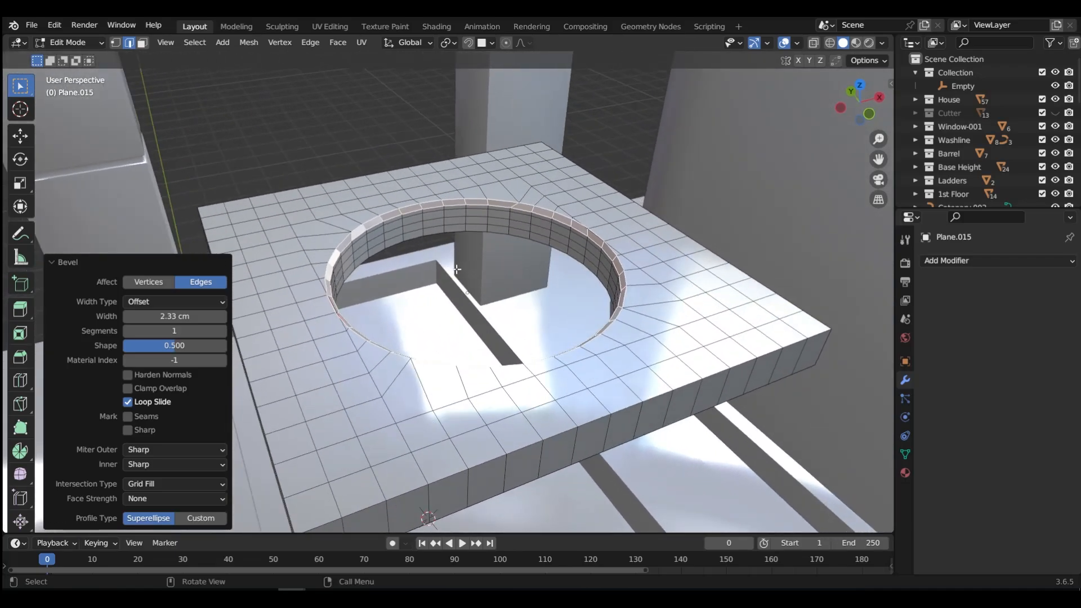
- Symmetrize the whole slab from +Z to -Z and clear the selection
key("a")
key("alt+x")
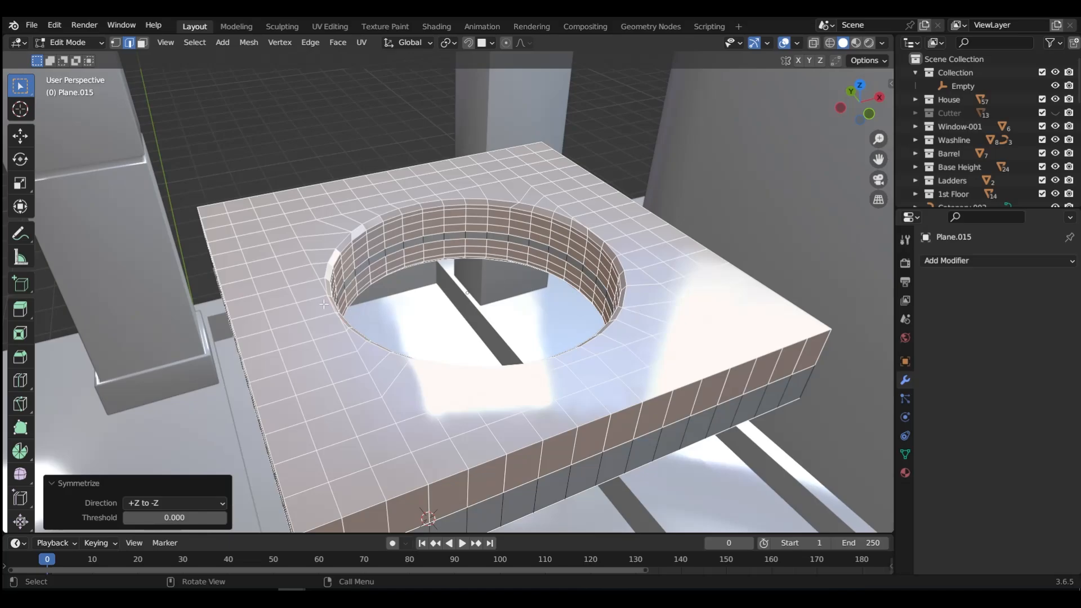
key("alt+a")
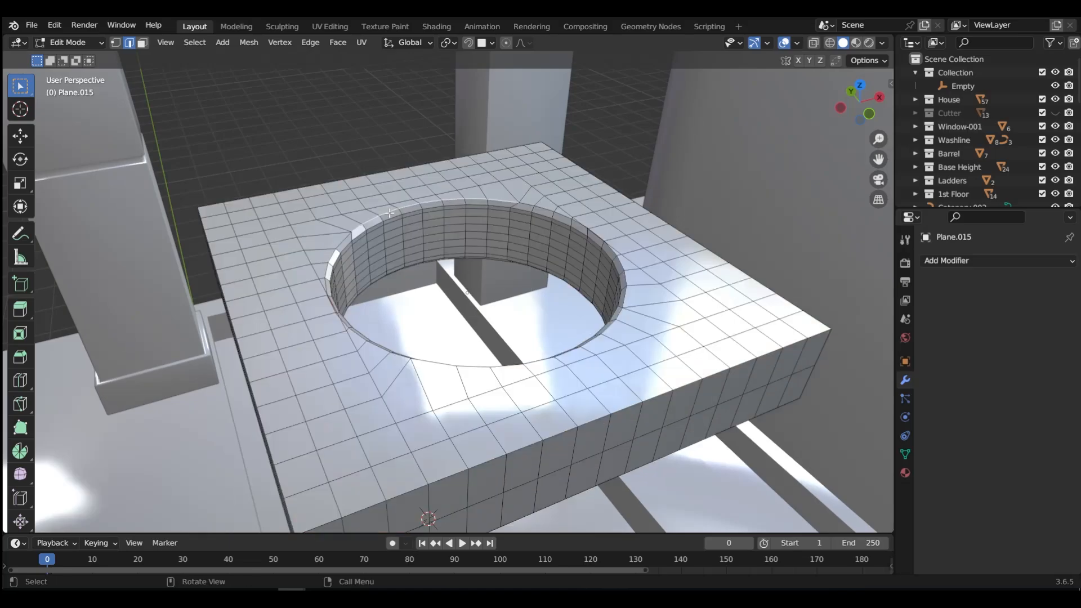
- Extrude a middle face loop of the hole's inner wall and scale it outward to about 1.054 as a groove
key("ctrl+Tab")
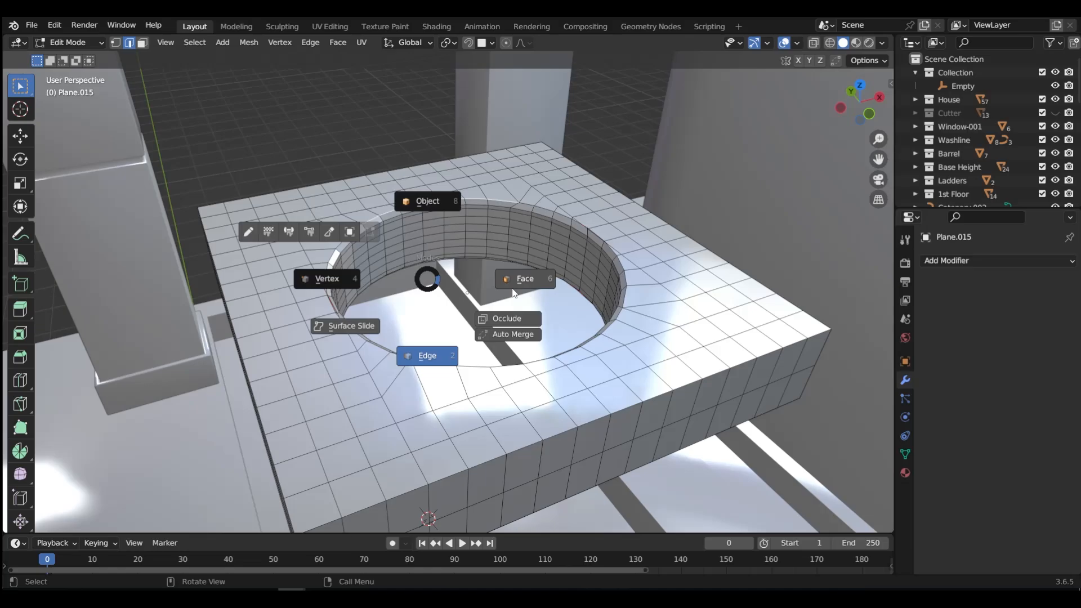
left_click(519, 257)
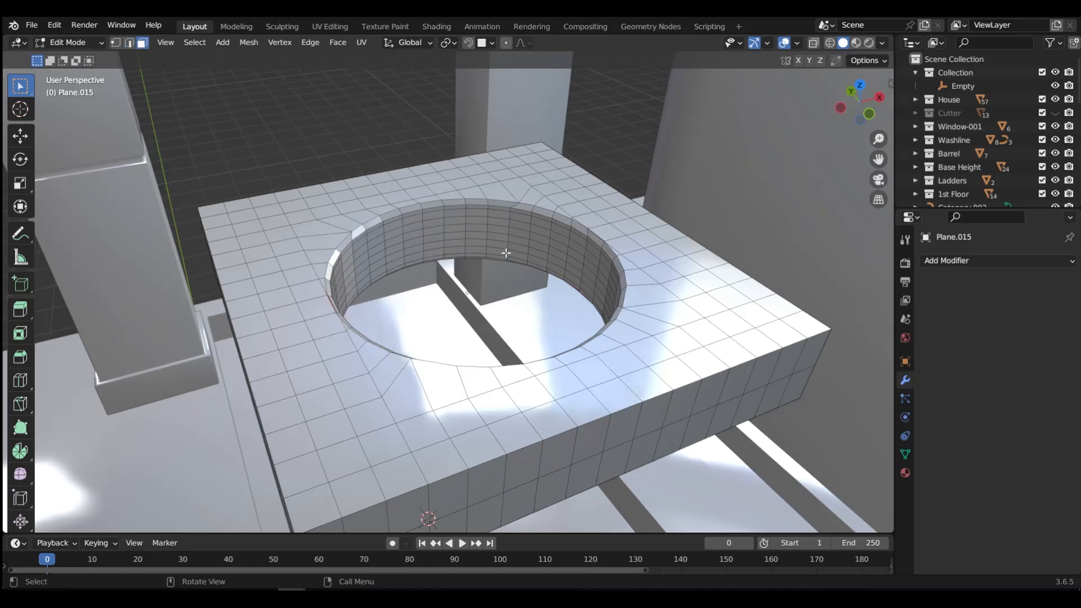
left_click(508, 240, "alt")
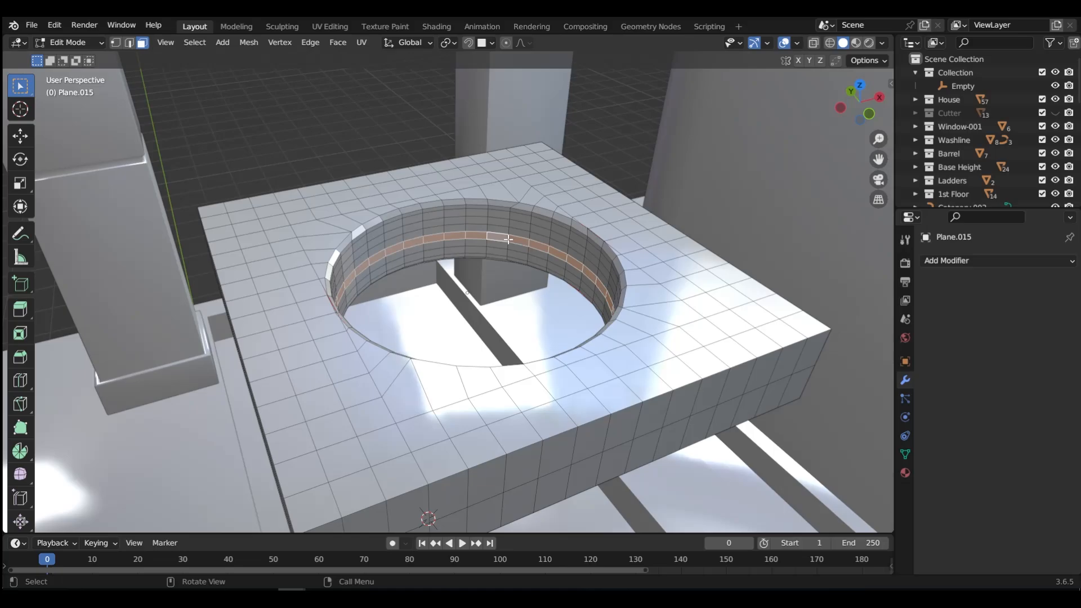
key("s")
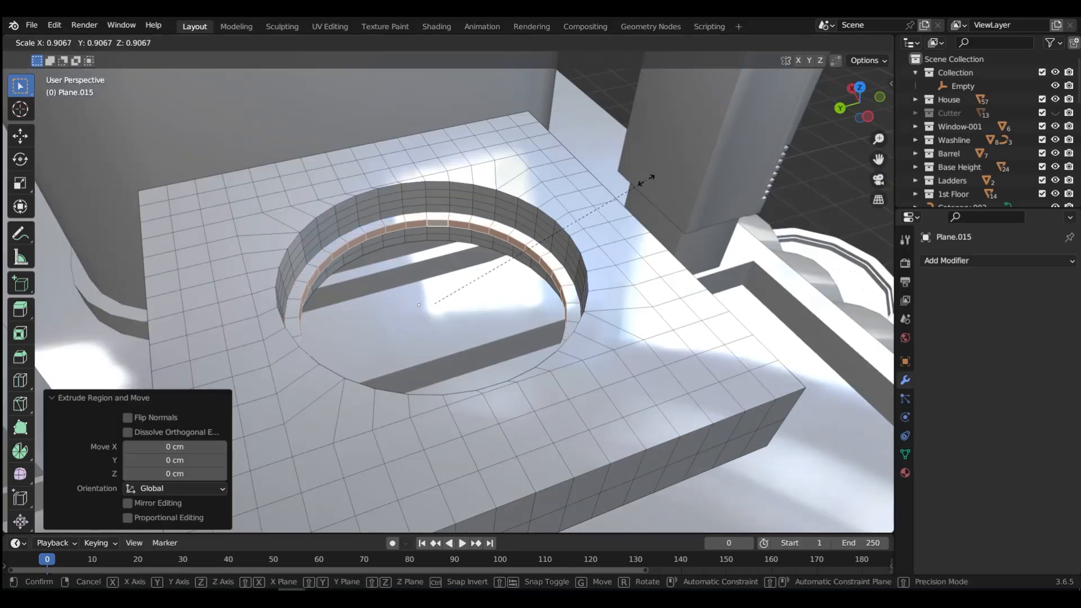
left_click(682, 162)
- Bevel the groove's edge loop inside the hole to a width of 1.99 cm with one segment
key("Tab")
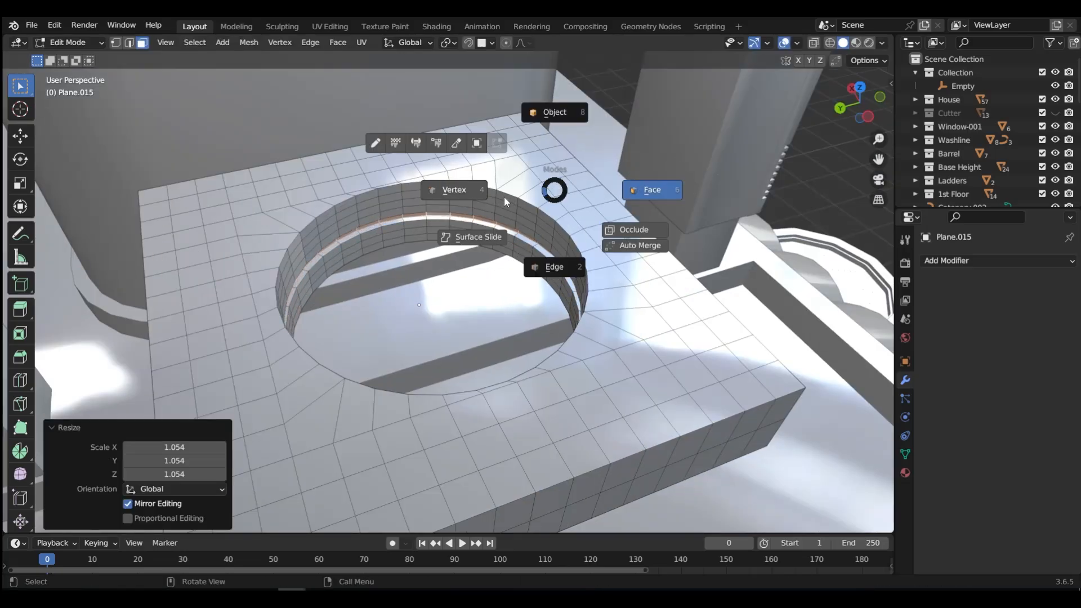
left_click(553, 267)
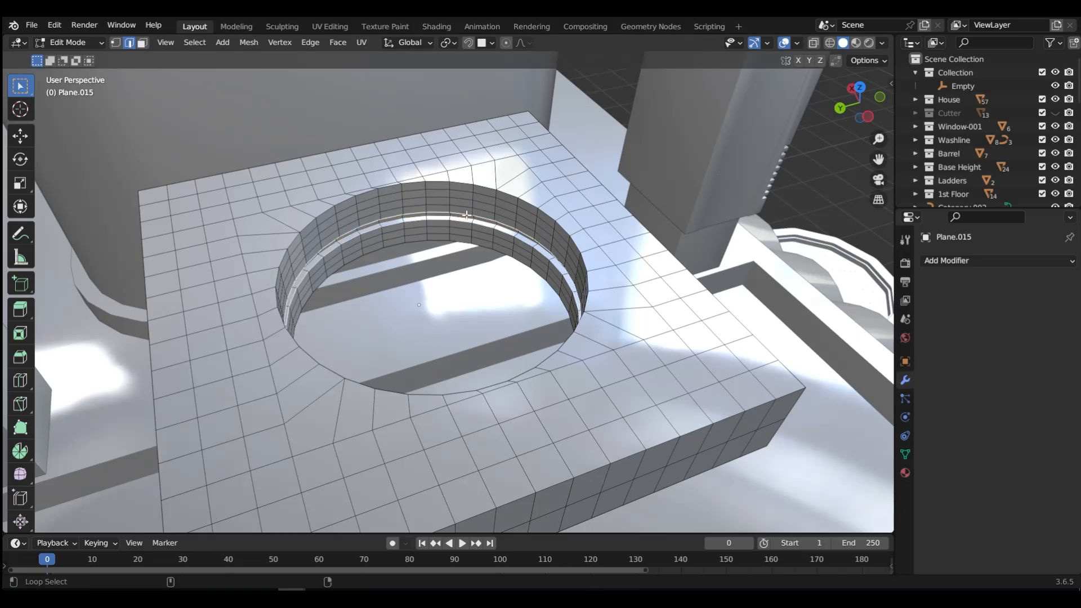
key("ctrl+b")
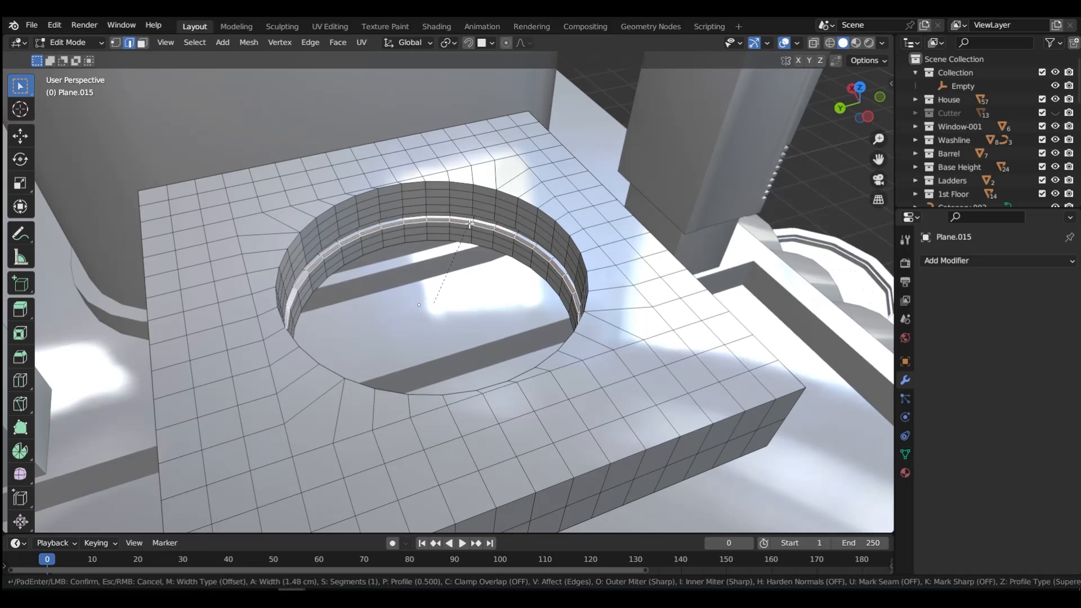
left_click(466, 225)
middle_click_drag(466, 226, 467, 179)
scroll(472, 252, "up", 4)
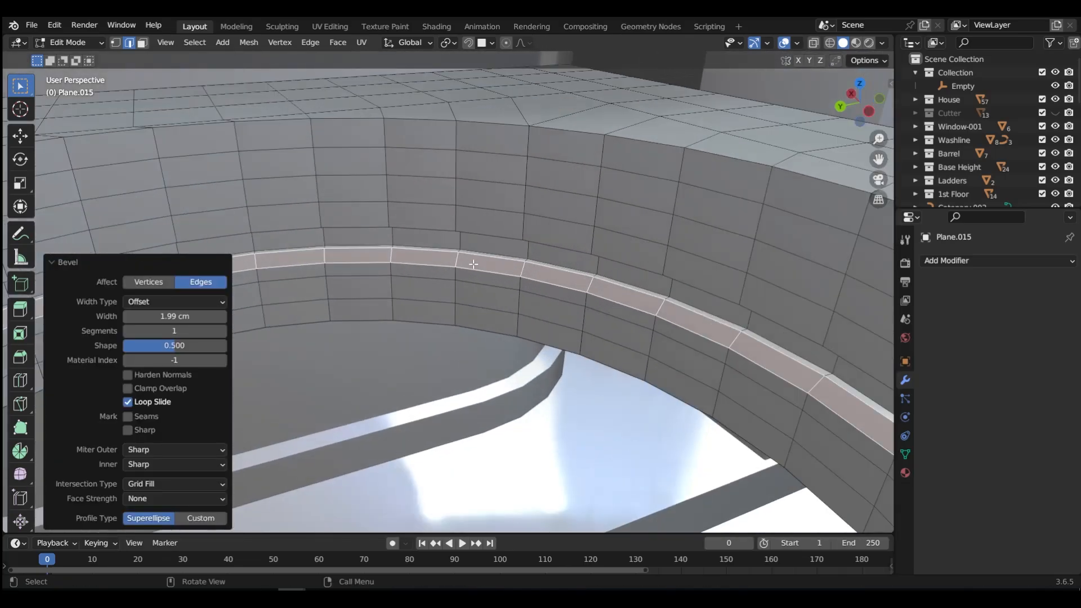
middle_click_drag(473, 264, 499, 234)
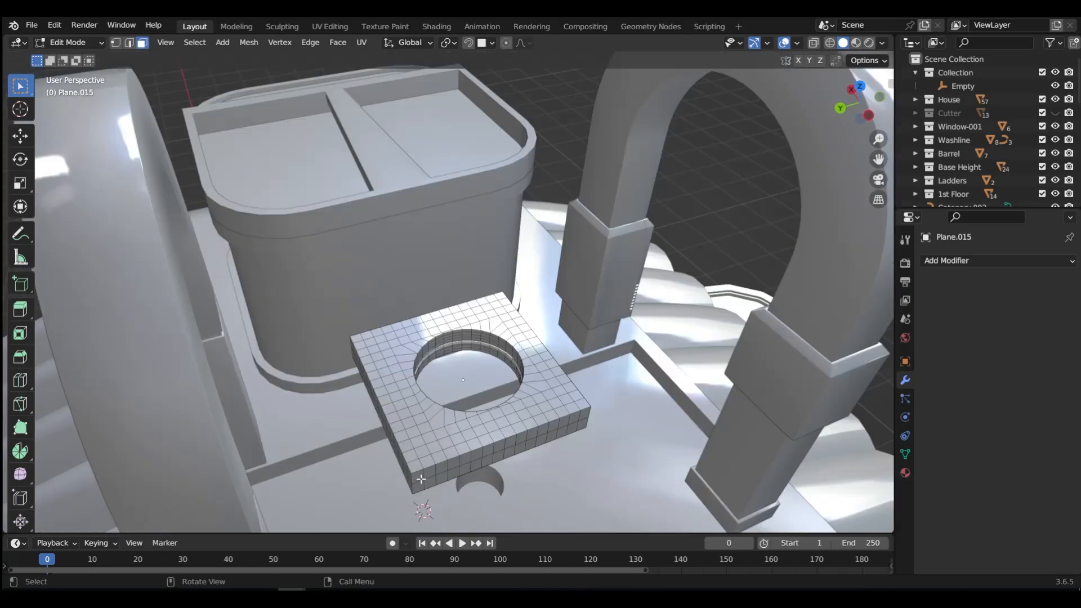
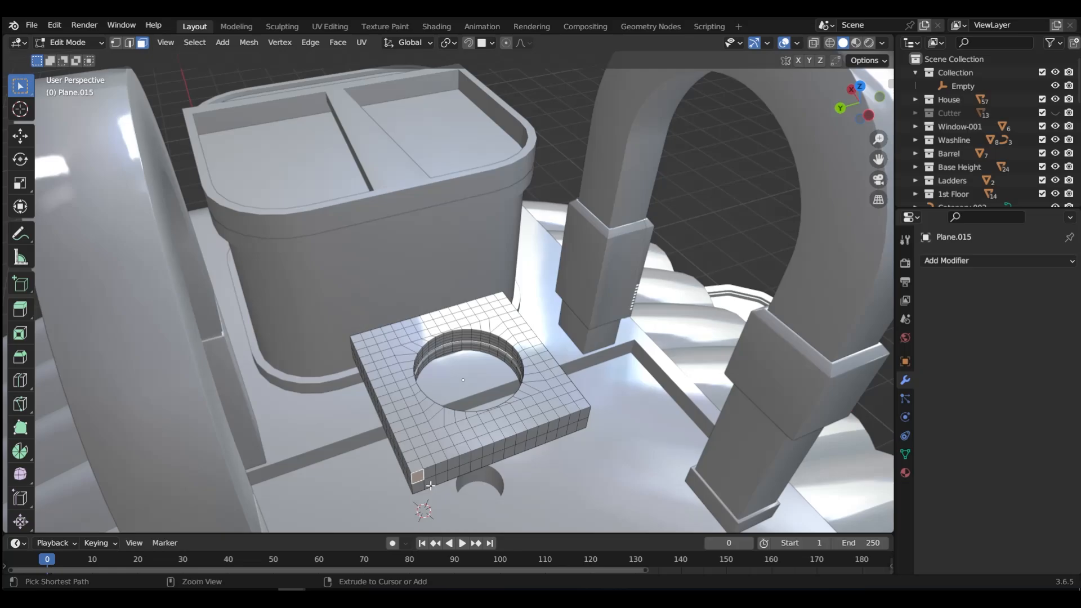
- Select the face blocks at both ends of one slab side and extrude them 7.6654 cm as two arms
left_click(430, 485, "ctrl+shift")
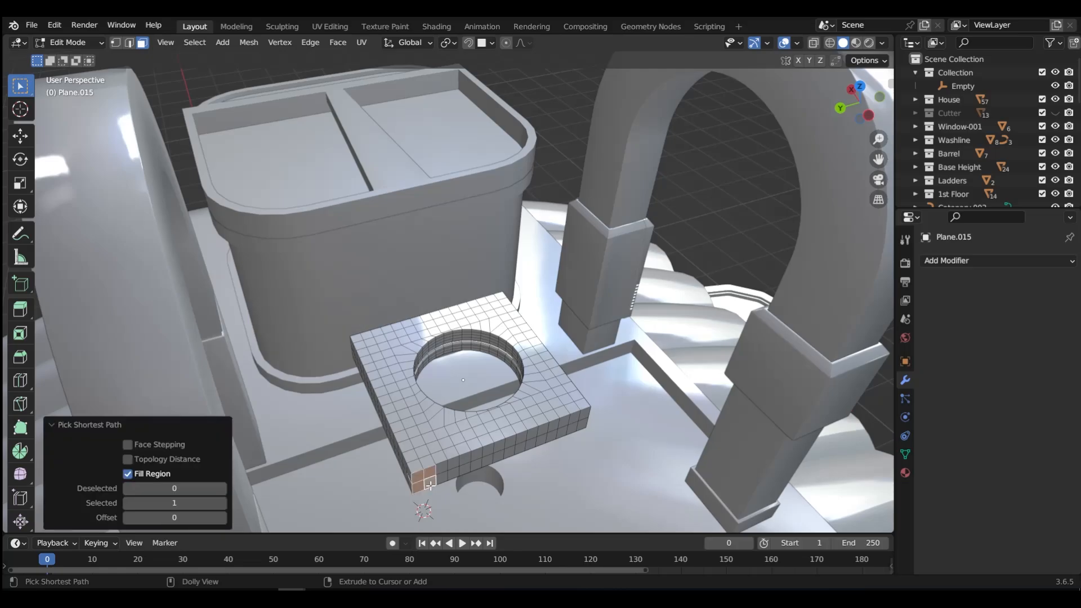
left_click(582, 426, "ctrl+shift")
key("e")
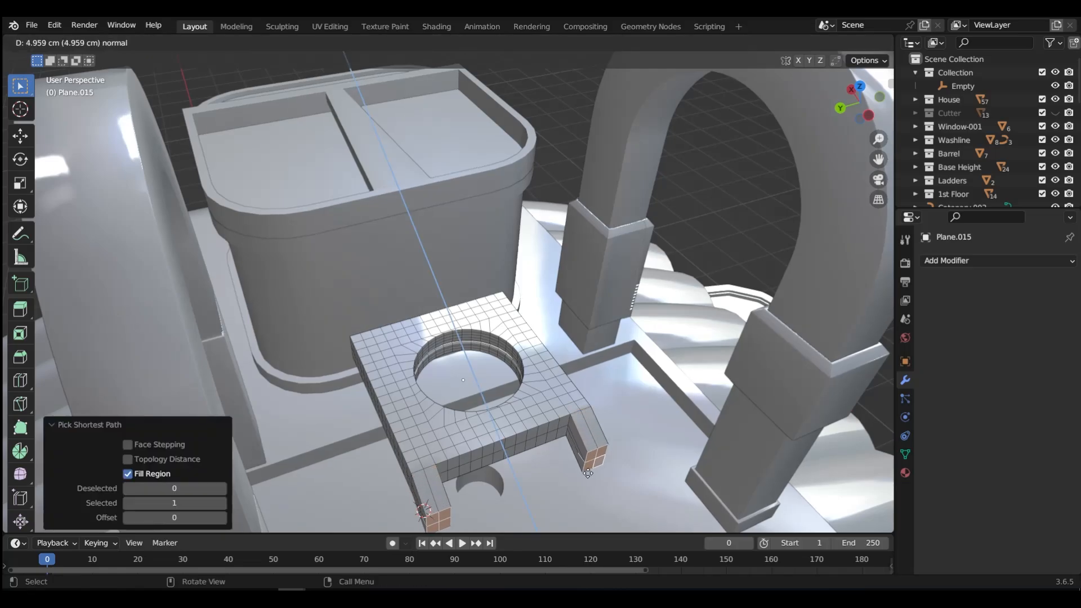
left_click(592, 485)
middle_click_drag(592, 485, 524, 365)
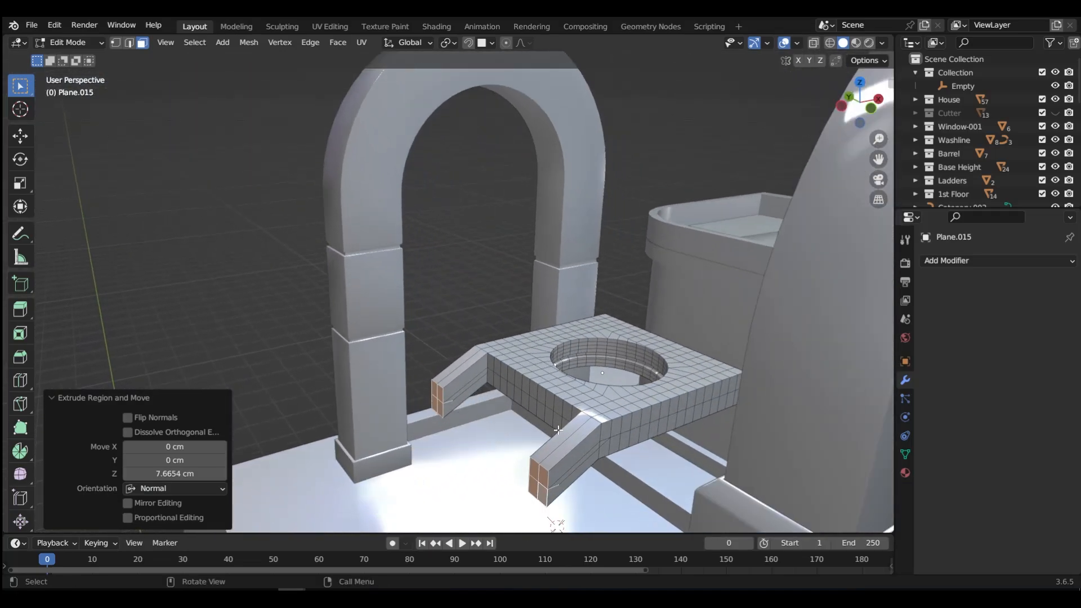
middle_click_drag(558, 431, 566, 444)
- Mirror the slab with its two arms across X using MACHIN3 Mirror and apply the Mirror modifier
key("Tab")
left_click(570, 363)
left_click(555, 374)
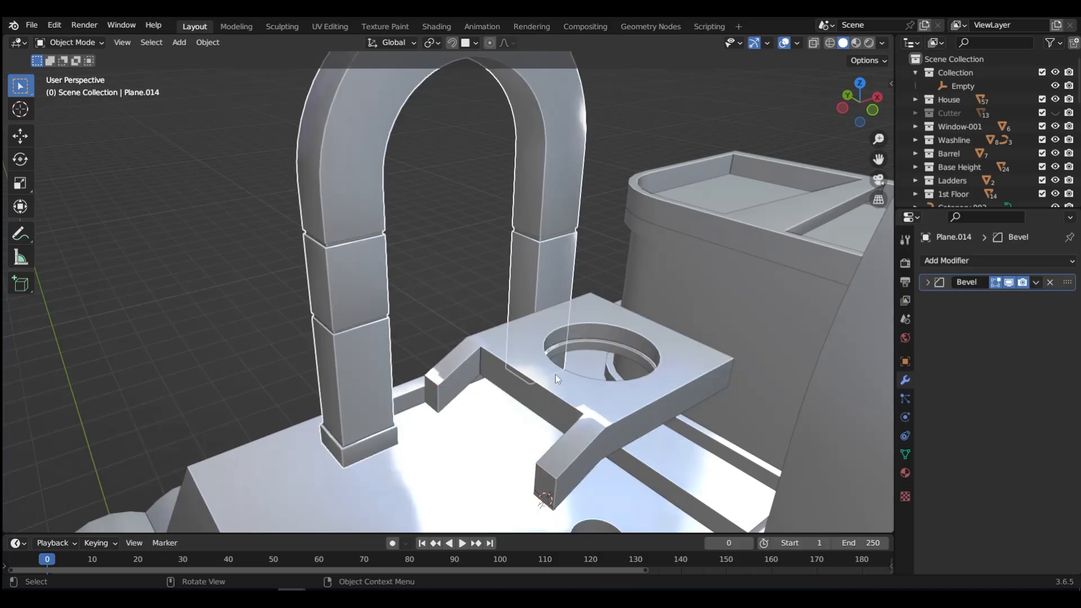
middle_click_drag(555, 374, 593, 404)
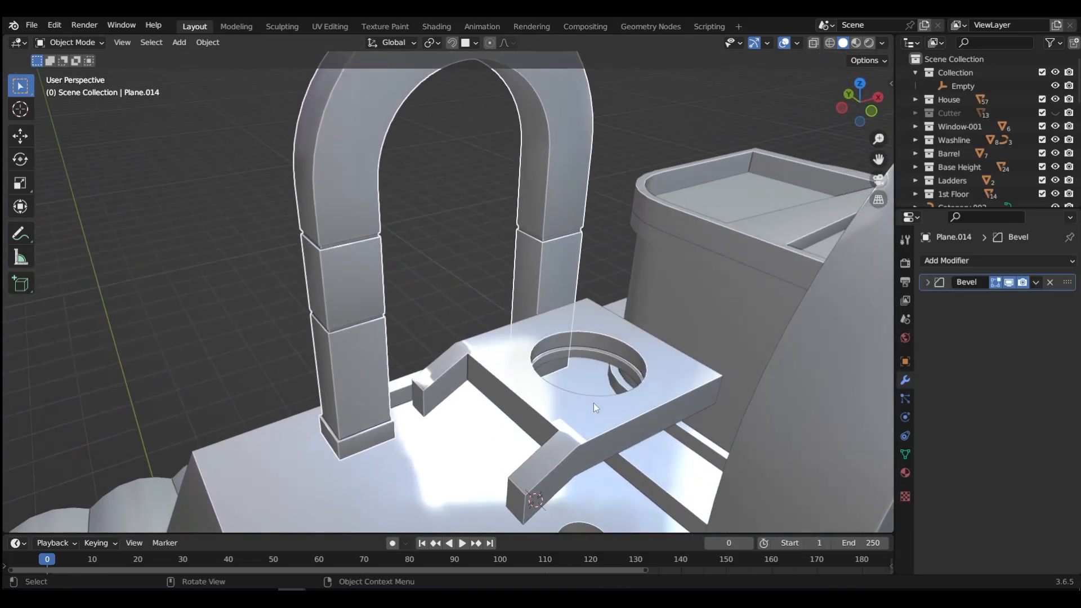
left_click(593, 403)
scroll(595, 410, "up", 4)
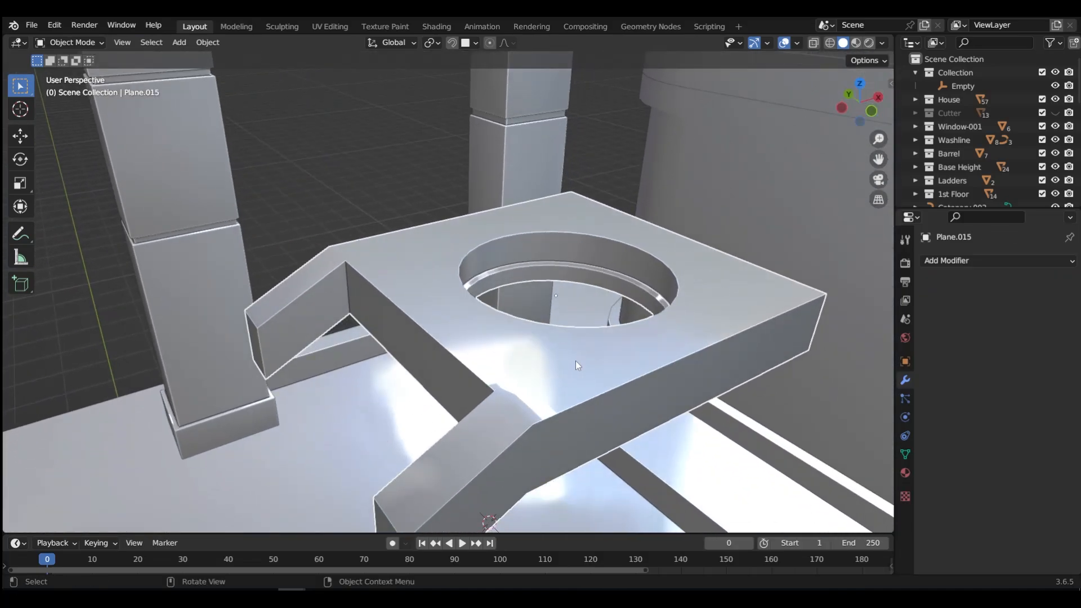
key("alt+shift+x")
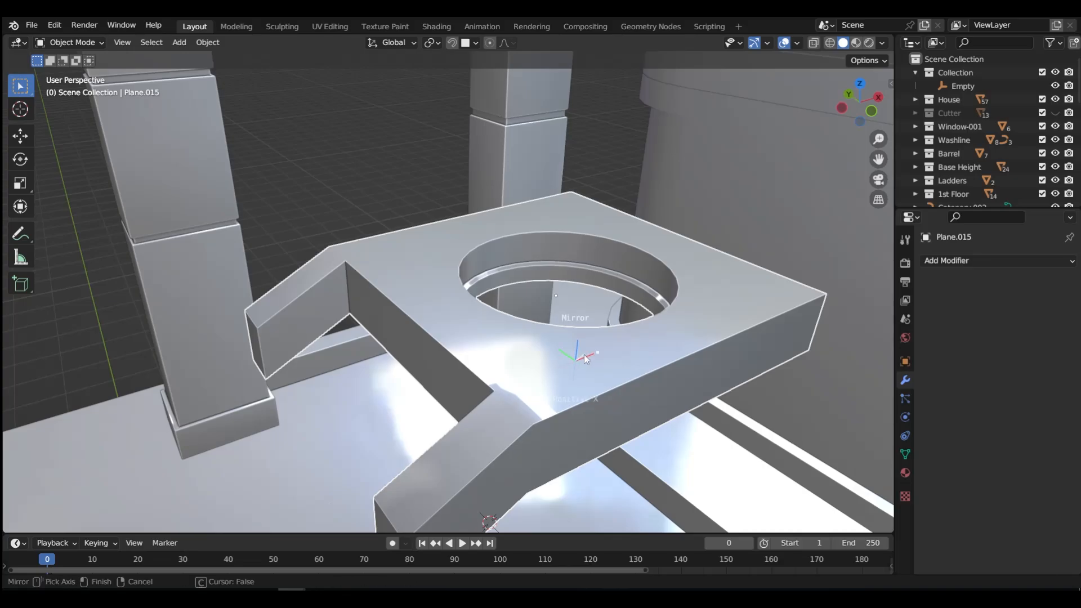
left_click(593, 354)
scroll(588, 358, "down", 3)
middle_click_drag(589, 357, 710, 368)
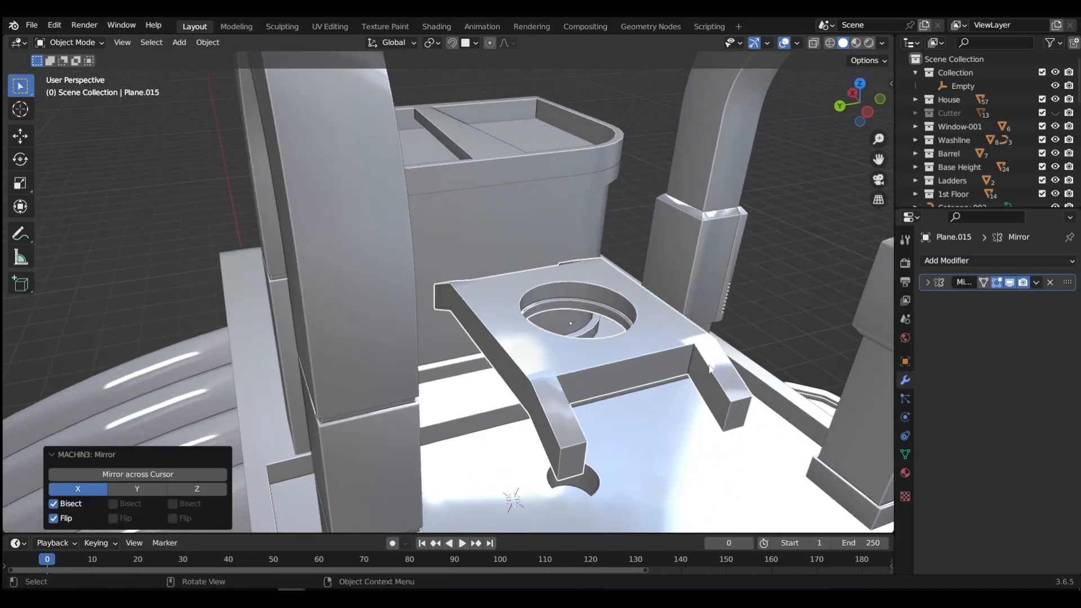
key("ctrl+a")
middle_click_drag(608, 391, 528, 410)
- Set the slab's origin to its geometry and raise the slab 15.255 cm along Z in front view
key("grave")
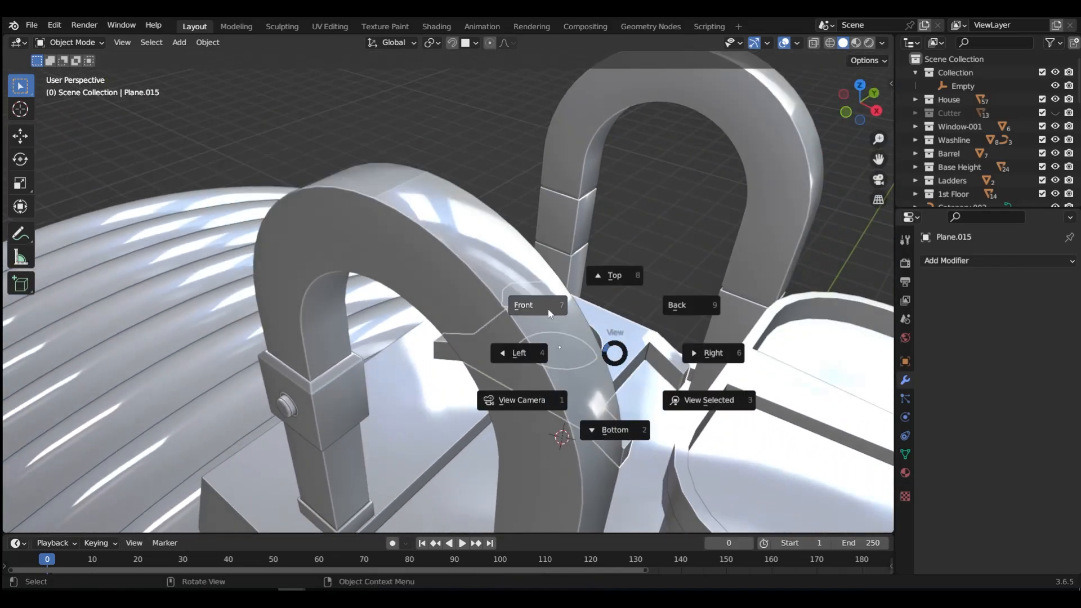
left_click(549, 309)
scroll(590, 313, "down", 2)
middle_click_drag(589, 313, 459, 363, "shift")
scroll(461, 411, "down", 2)
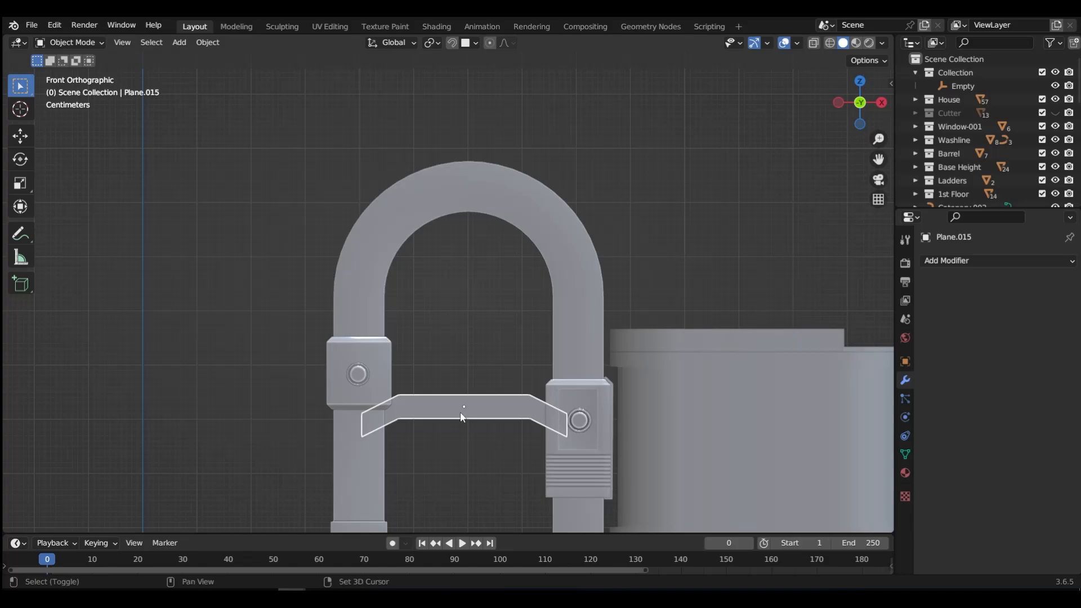
key("shift+s")
left_click(492, 501)
key("g")
key("z")
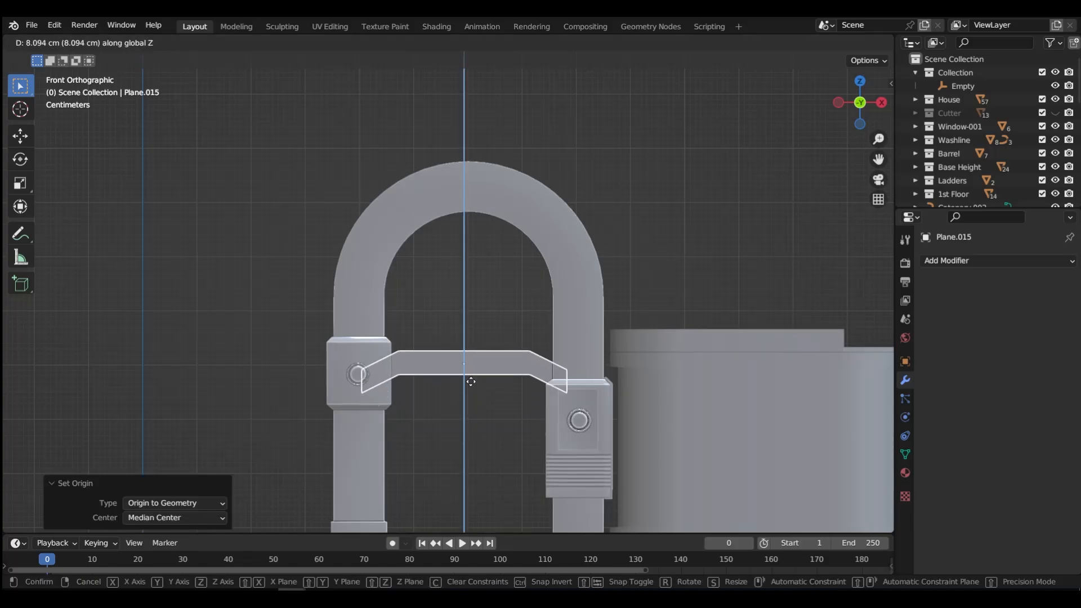
left_click(466, 343)
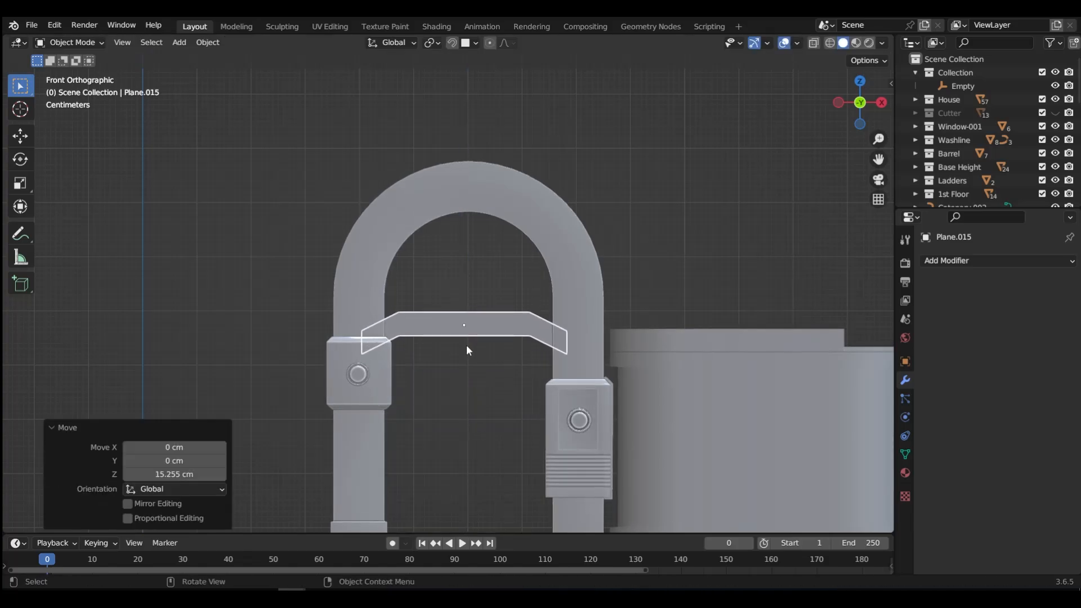
- Extrude the end faces of the two arms facing the divided box about 8.18 cm along X
middle_click_drag(466, 345, 515, 392)
key("Tab")
left_click(603, 386)
scroll(521, 394, "up", 5)
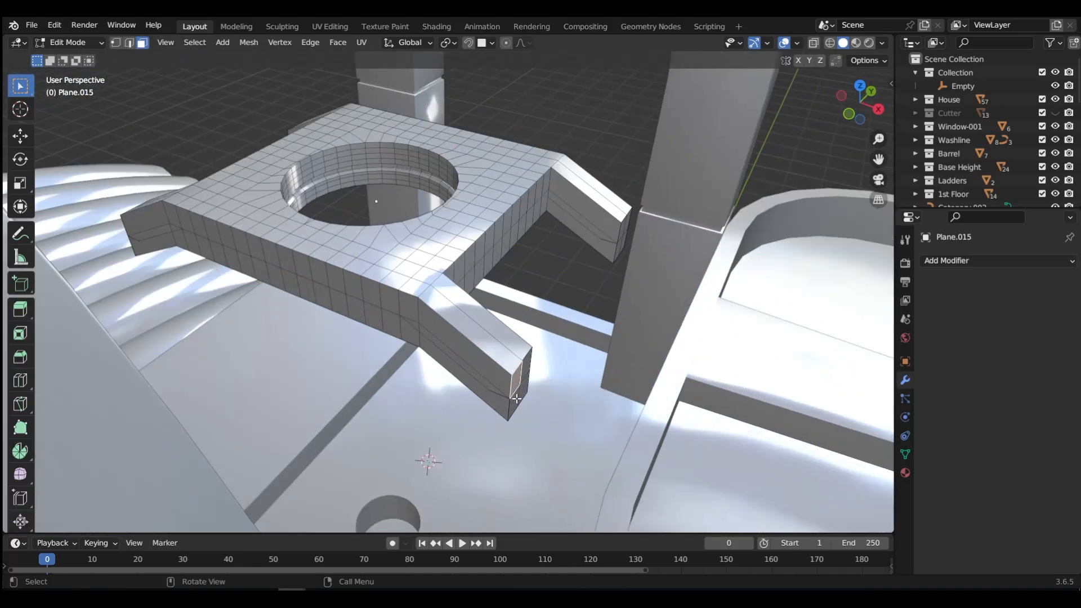
left_click(516, 382)
left_click(522, 391, "ctrl+shift")
middle_click_drag(607, 270, 624, 257)
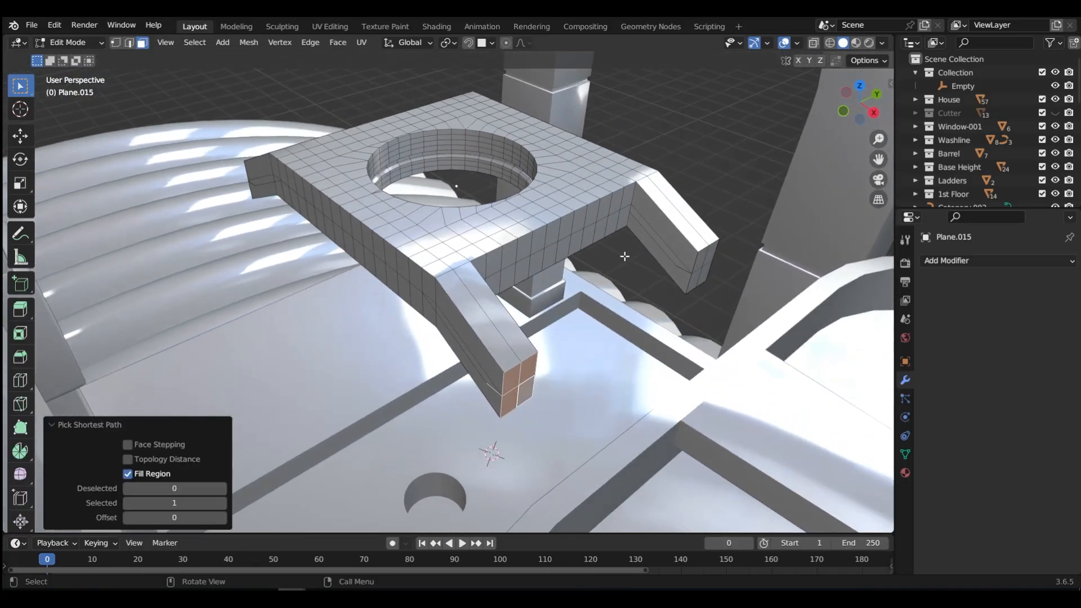
left_click(700, 260, "shift")
left_click(703, 275, "ctrl+shift")
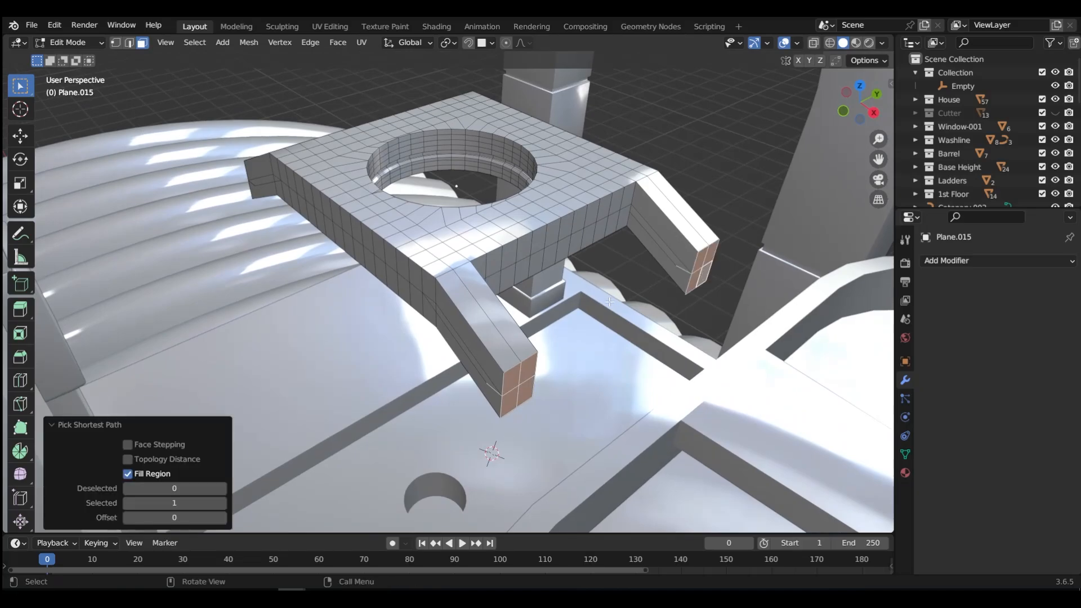
key("e")
key("x")
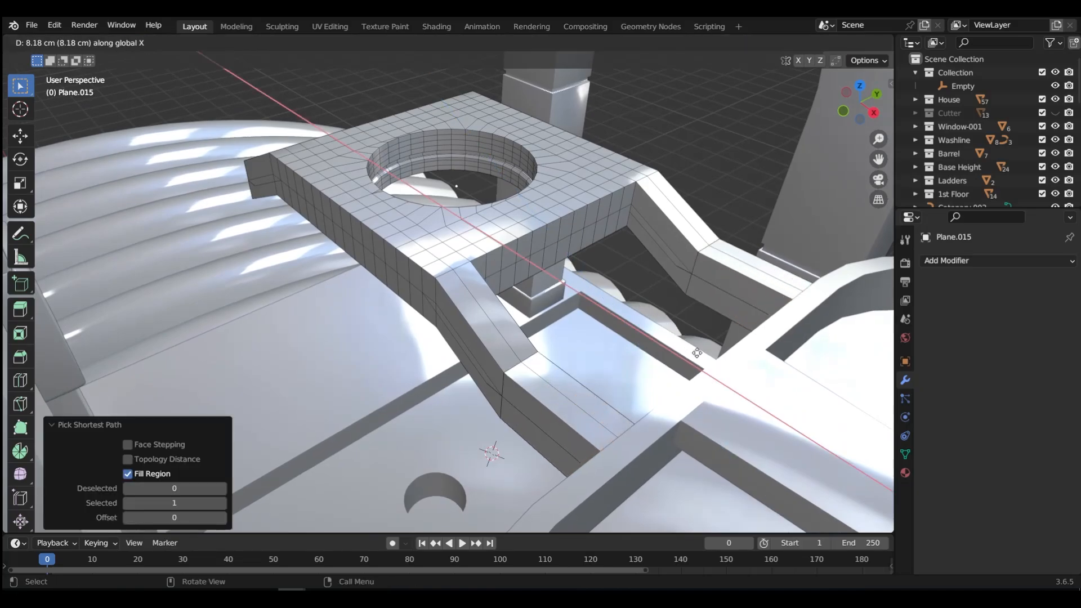
left_click(700, 355)
middle_click_drag(701, 355, 627, 351)
key("Tab")
left_click(606, 275)
left_click(616, 249)
scroll(559, 404, "down", 2)
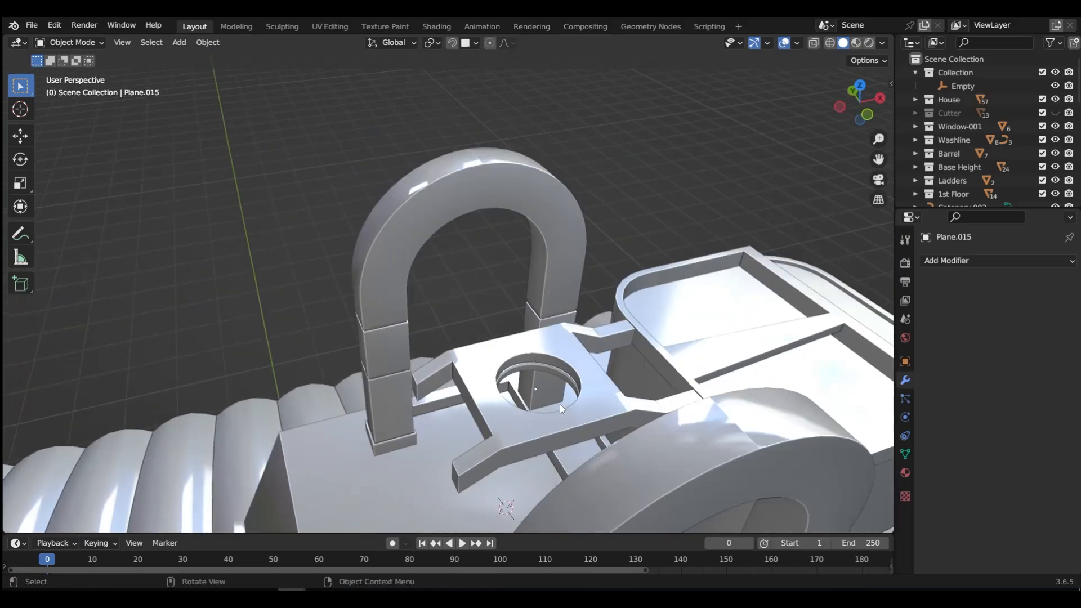
- Dissolve the extra lower lengthwise edge on each of the two arms facing away from the box
mouse_move(559, 404)
middle_mouse_down()
mouse_move(396, 407)
mouse_move(560, 359)
mouse_move(549, 359)
mouse_move(575, 373)
mouse_move(528, 407)
mouse_move(512, 404)
middle_mouse_up()
left_click(434, 365)
key("Tab")
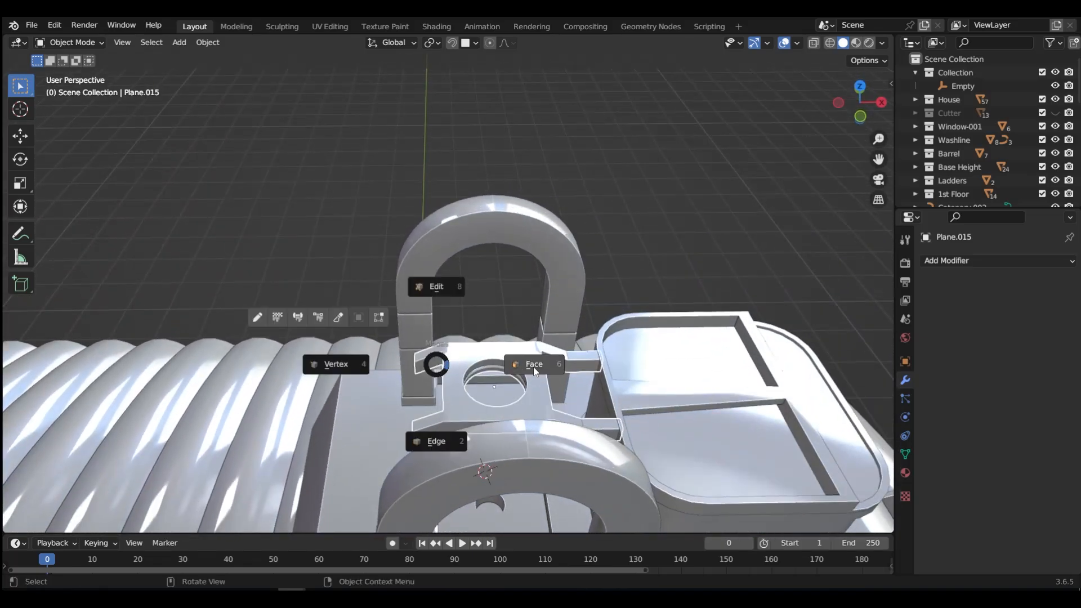
left_click(531, 366)
scroll(429, 377, "up", 8)
scroll(463, 370, "down", 5)
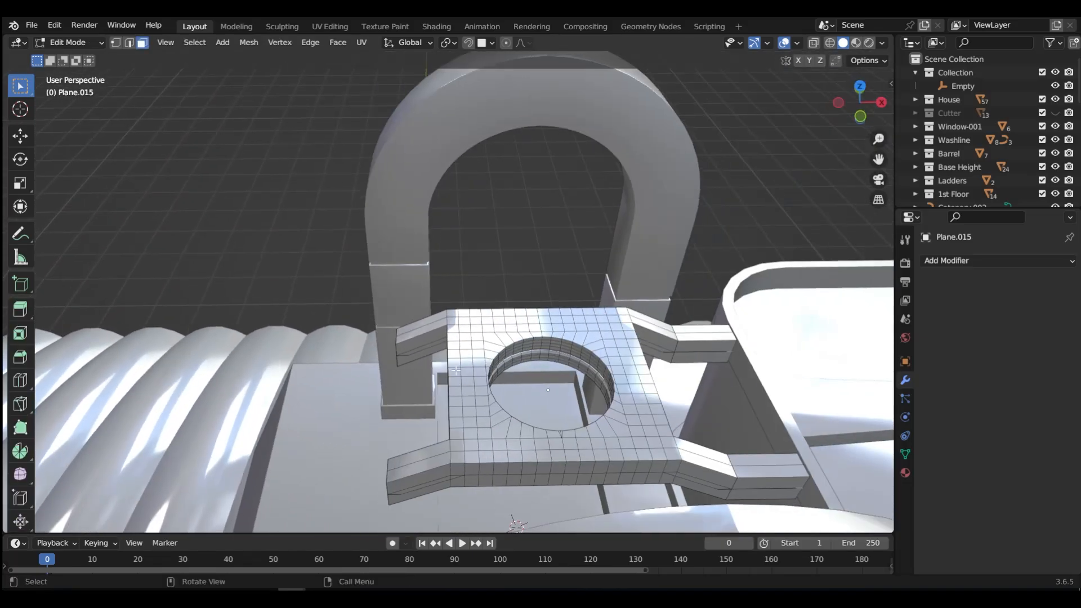
key("Tab")
left_click(423, 407)
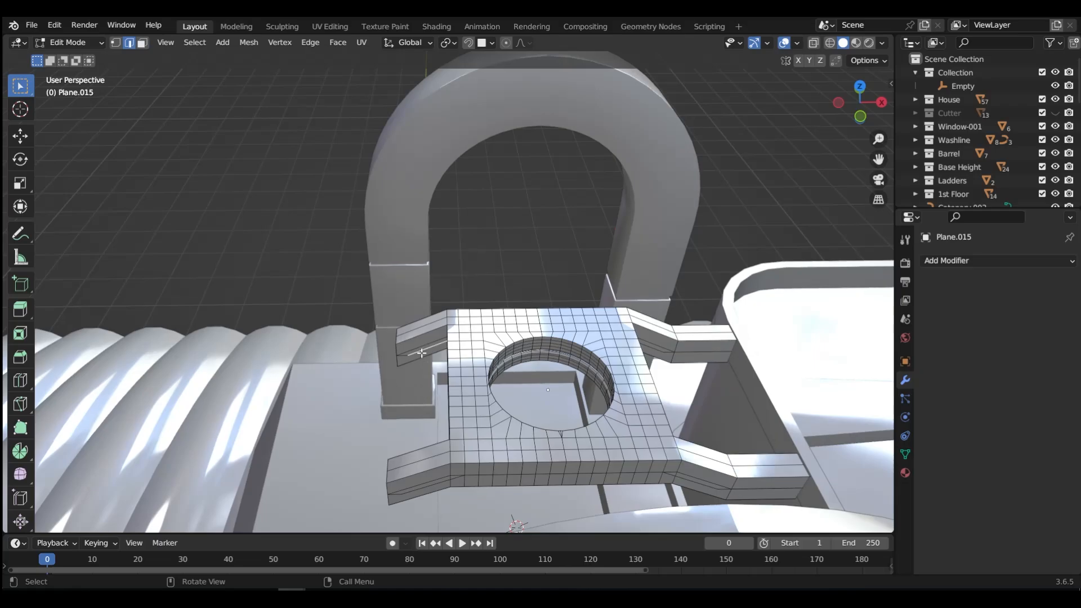
key("x")
left_click(372, 414)
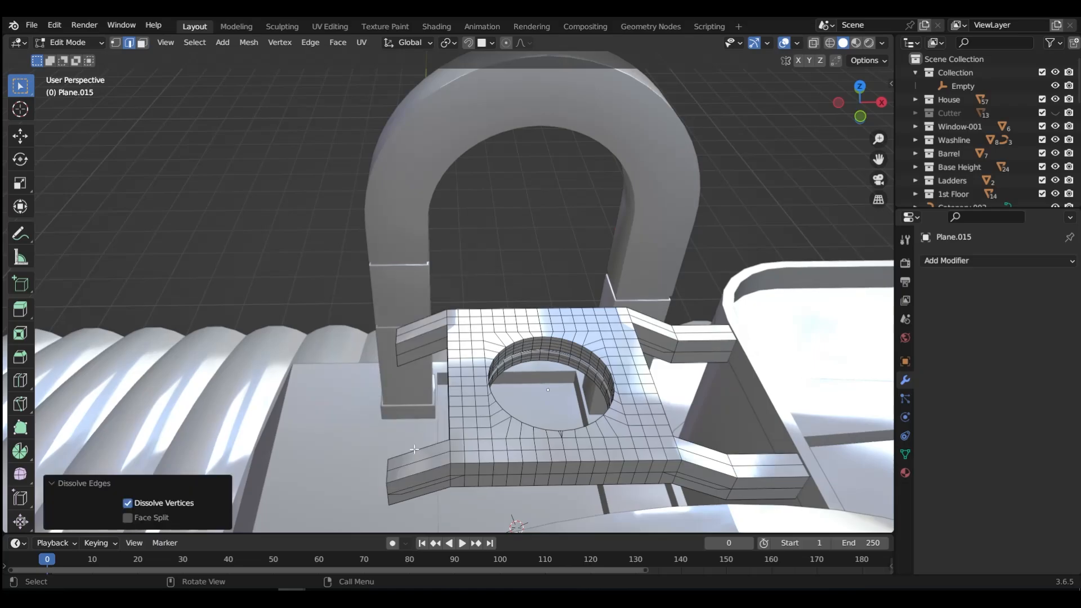
left_click(428, 486)
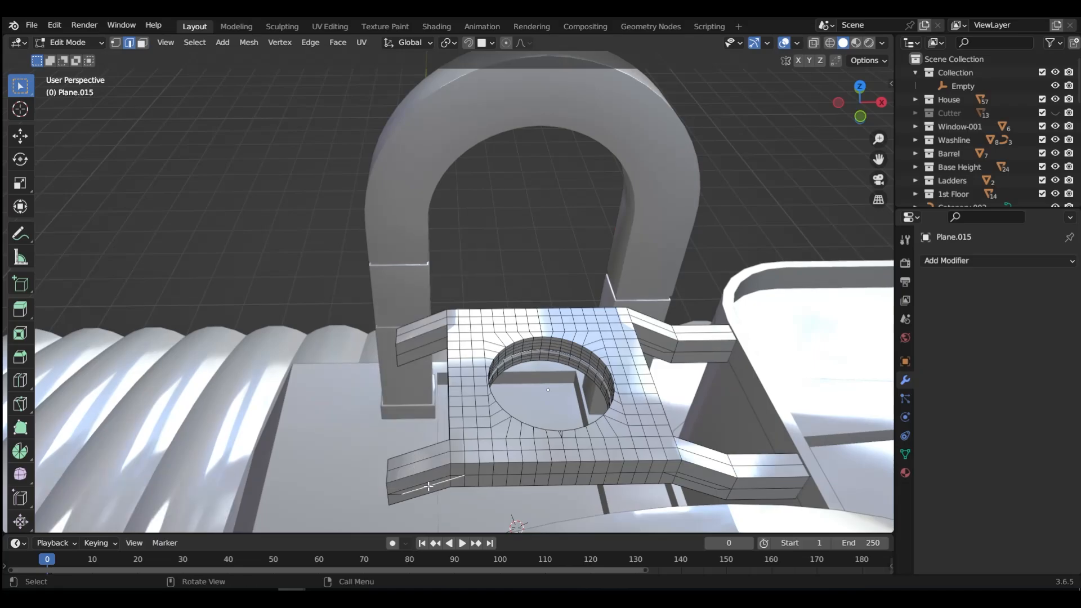
key("x")
left_click(428, 485)
- Dissolve the extra lower edge on the sloped part of each of the two arms facing the box
left_click(682, 480)
key("x")
left_click(682, 480)
left_click(663, 356)
key("x")
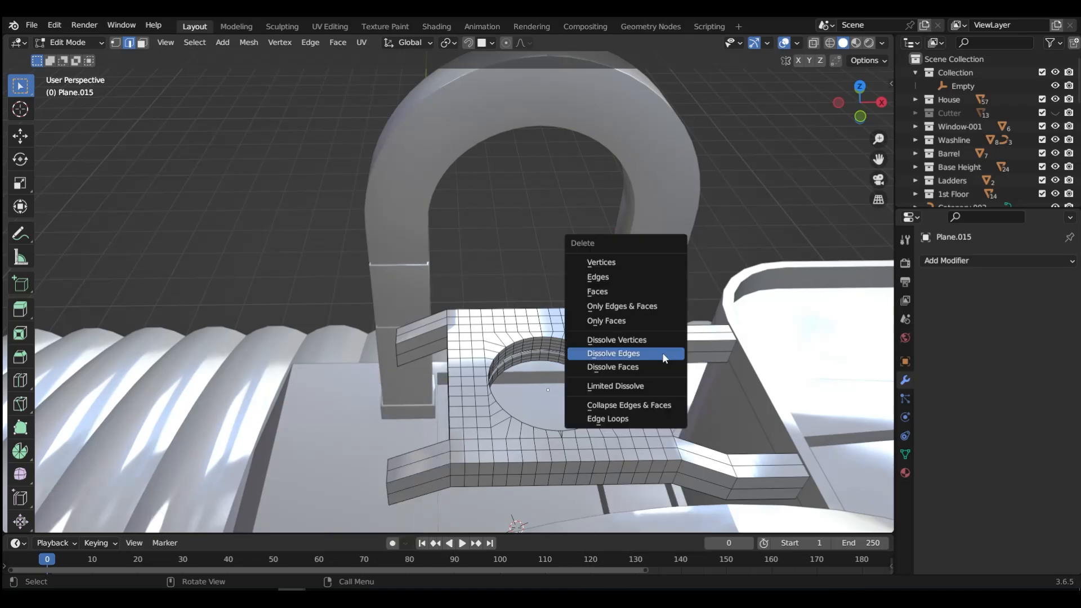
left_click(662, 352)
- Dissolve the remaining extra edges on the box-side arms as seen from behind the box
middle_click_drag(662, 352, 636, 399)
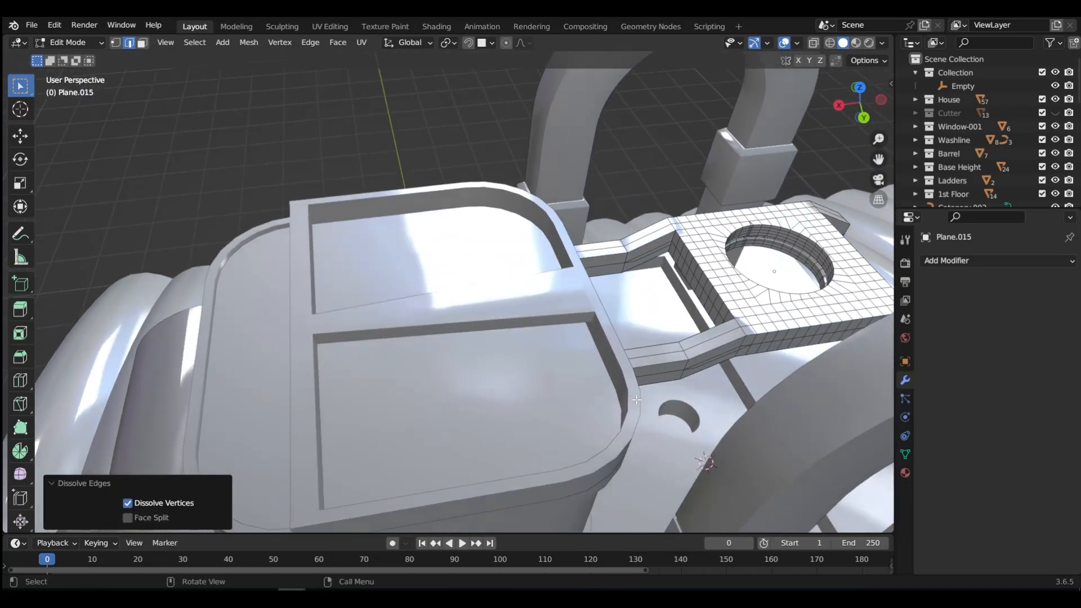
left_click(716, 360)
key("x")
left_click(715, 359)
middle_click_drag(715, 359, 699, 346)
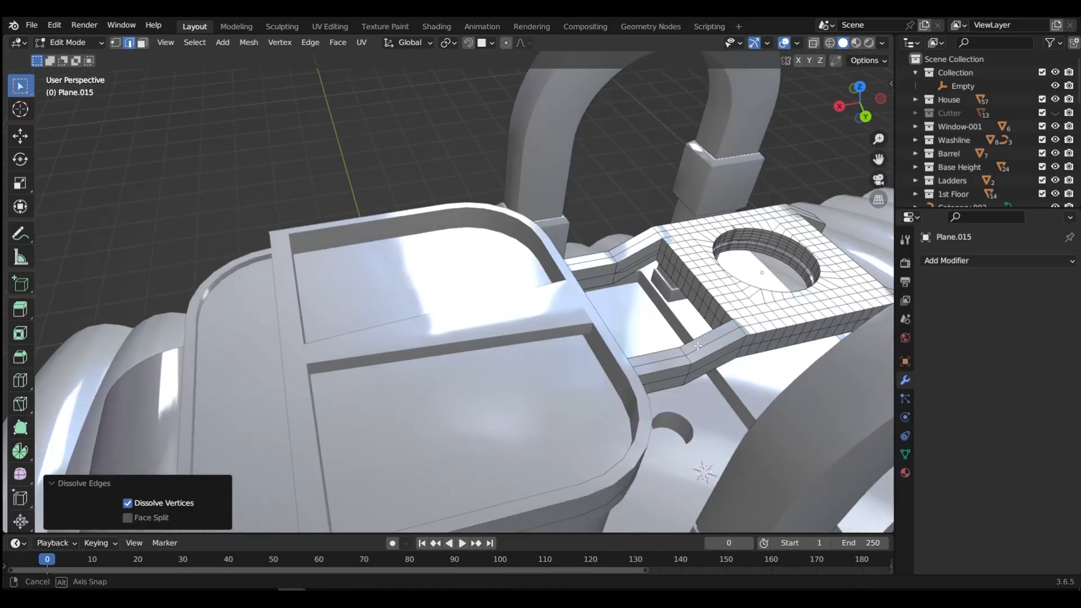
left_click(635, 267)
key("x")
left_click(634, 266)
middle_click_drag(634, 265, 56, 283)
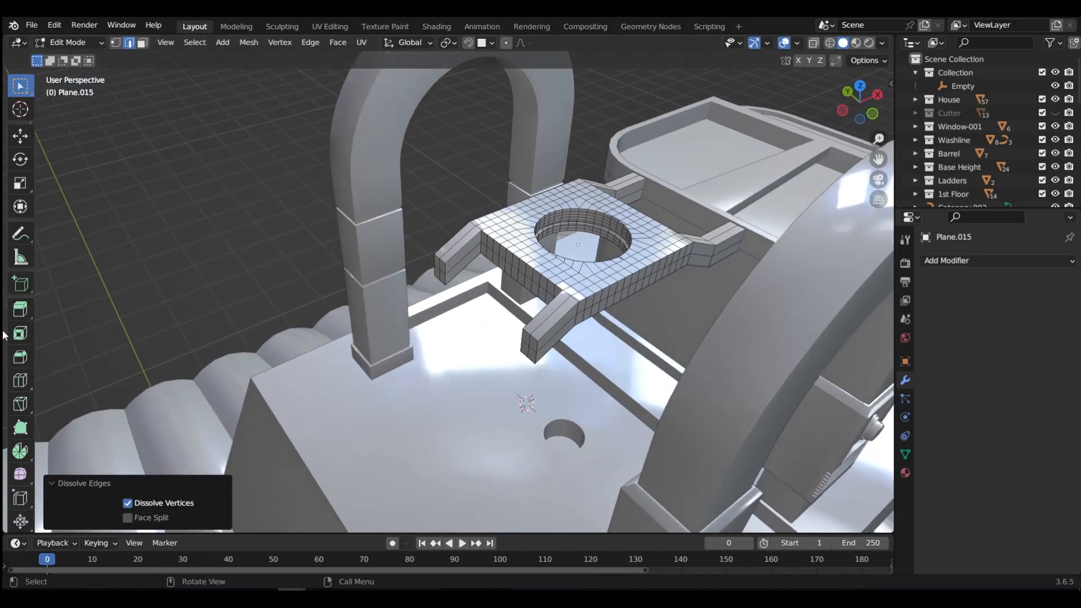
- Isolate the slab and, in front view, knife-cut through the sloped free arms at their midpoint with cut-through on
key("Tab")
left_click(548, 268)
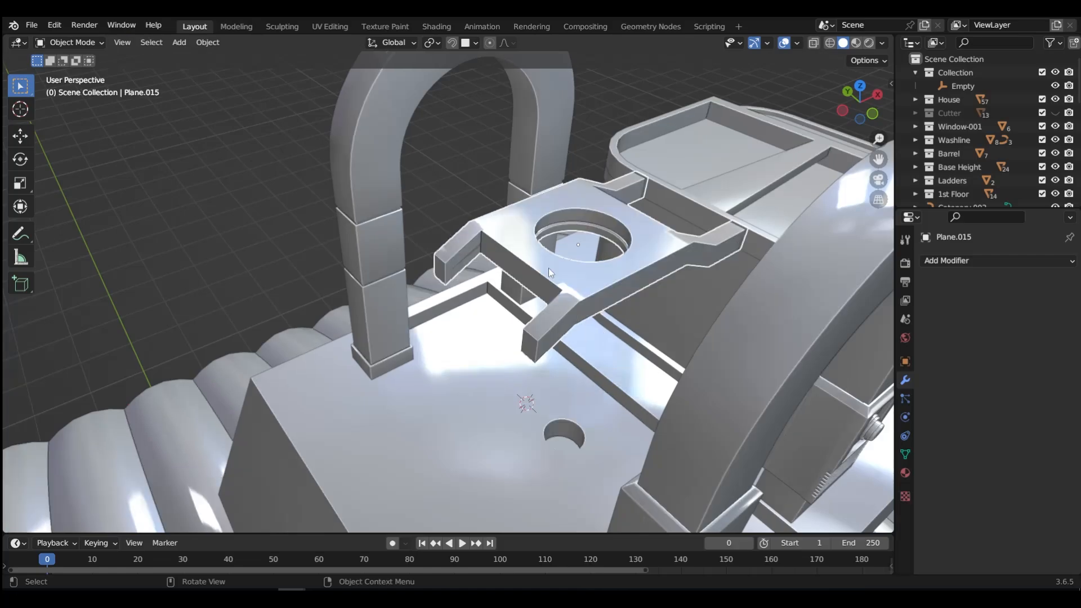
key("KP_Divide")
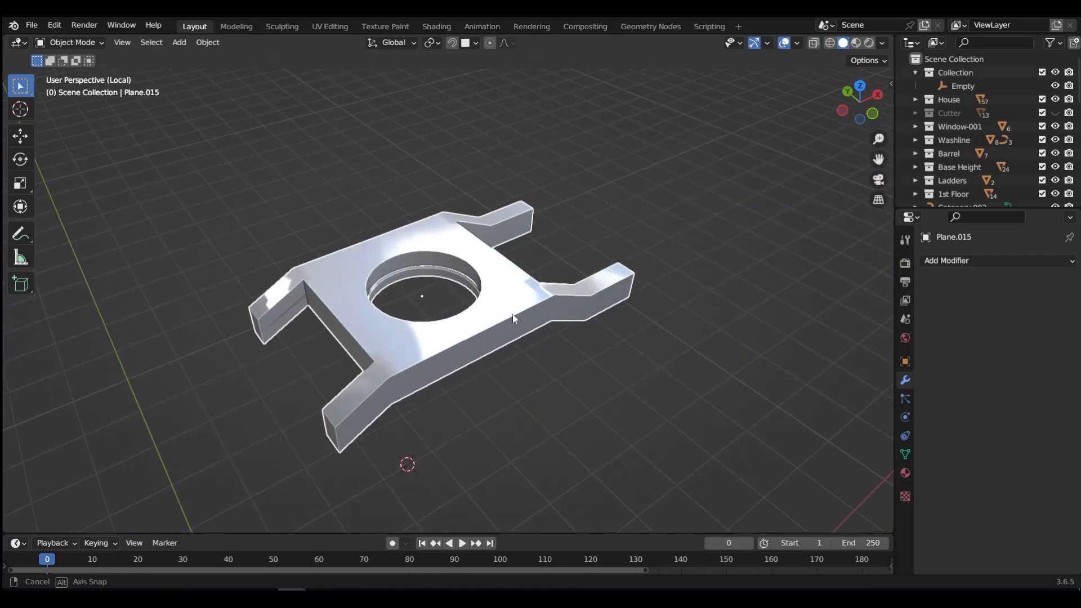
key("grave")
left_click(440, 260)
key("Tab")
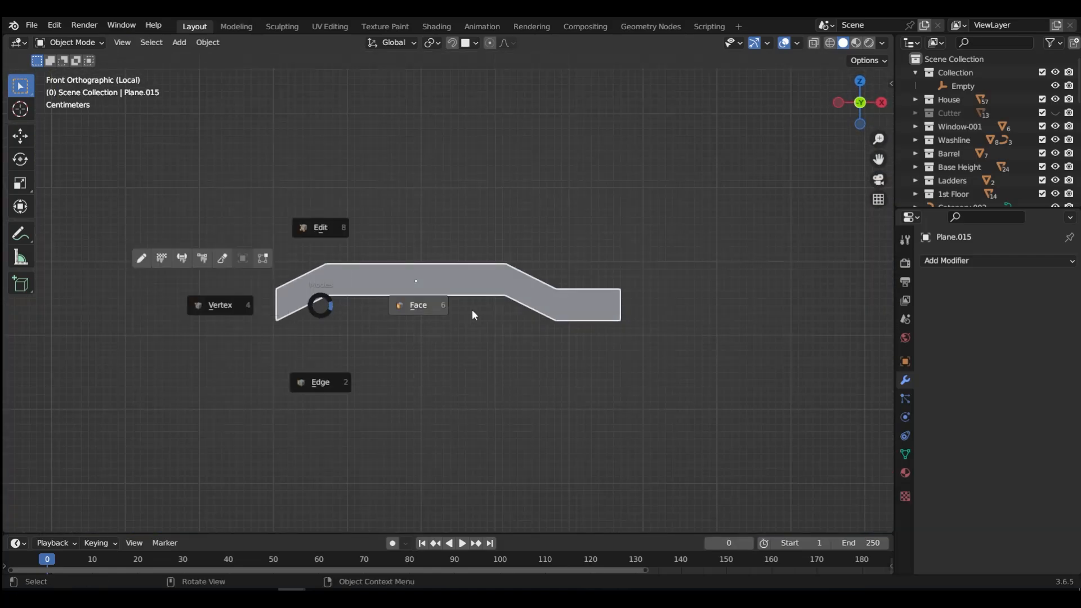
left_click(471, 309)
key("k")
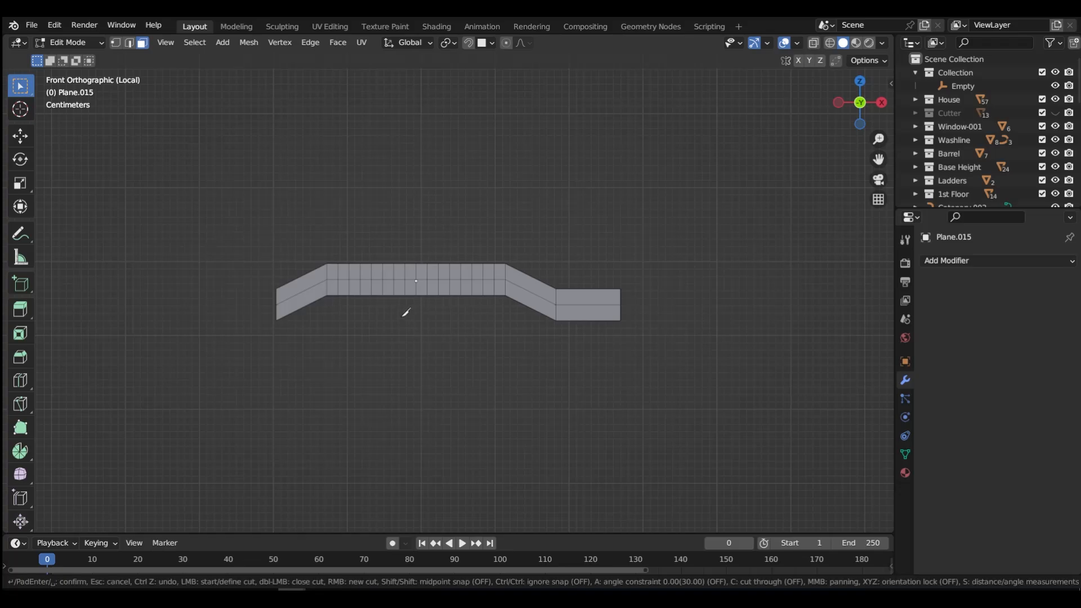
key("shift")
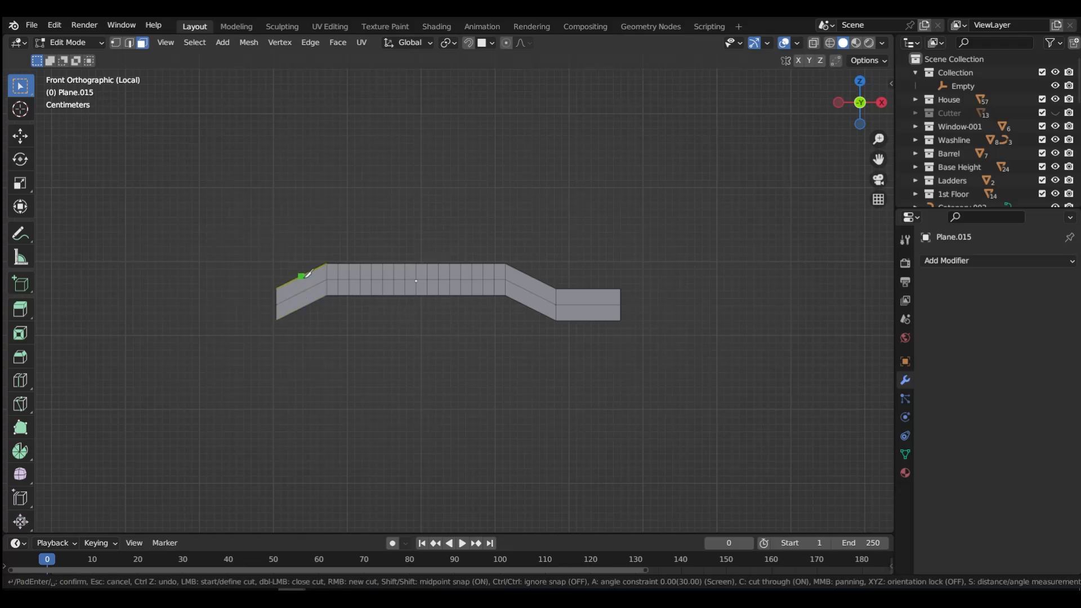
left_click(306, 275)
key("Return")
- Dissolve the two leftover extra edges on the side face of the cut free arm
middle_click_drag(309, 300, 511, 279)
key("ctrl+Tab")
left_click(506, 354)
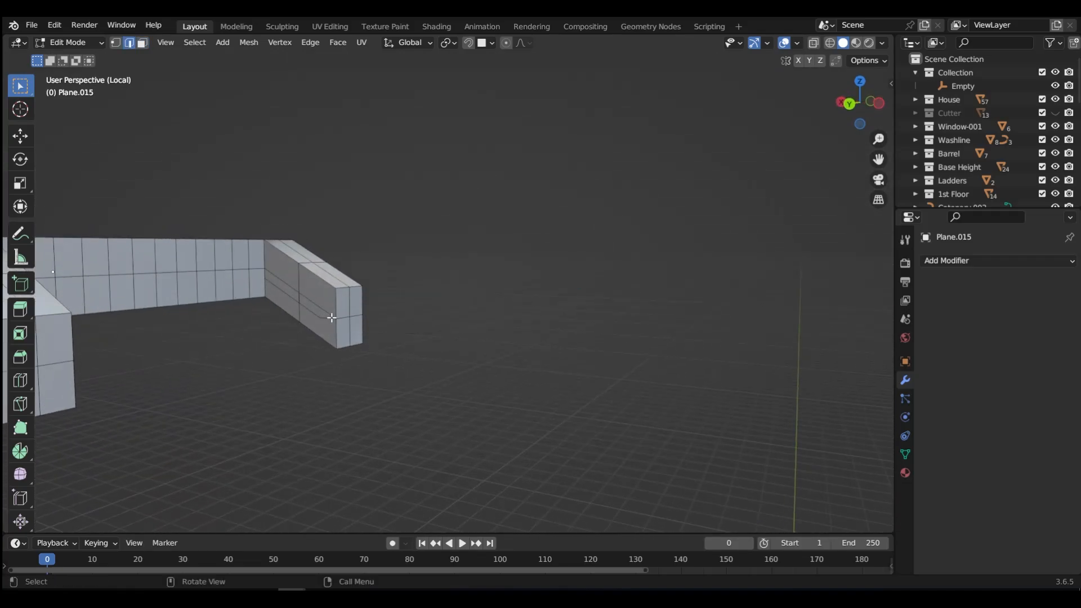
key("x")
left_click(319, 316)
left_click(281, 288)
key("x")
left_click(281, 287)
- Extrude the two side faces at the tip of one free arm outward along their normal to form a square bar
middle_click_drag(281, 288, 392, 283)
key("3")
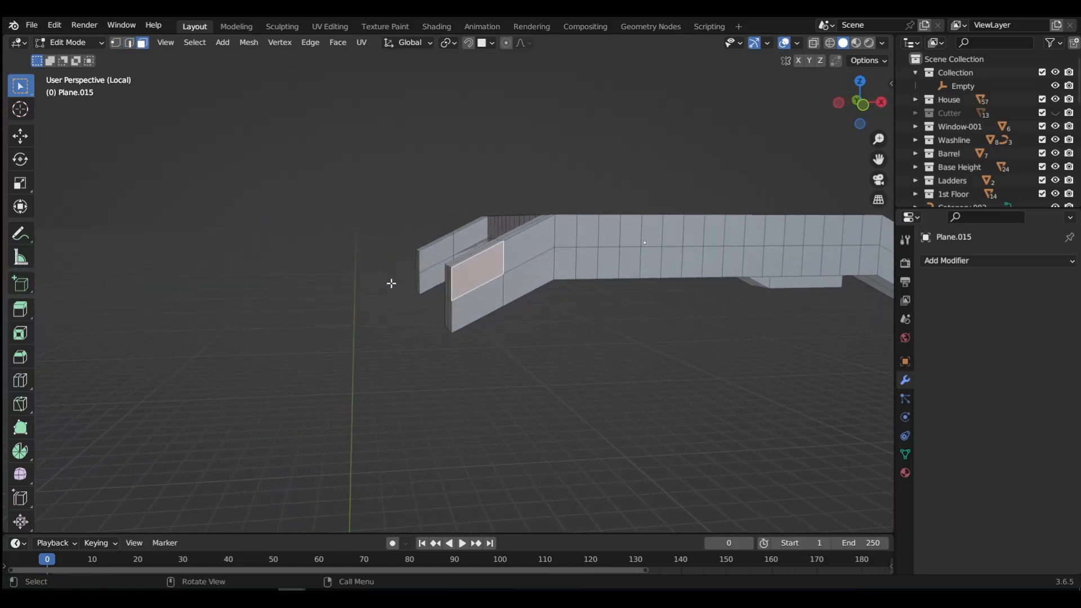
left_click(477, 303, "shift")
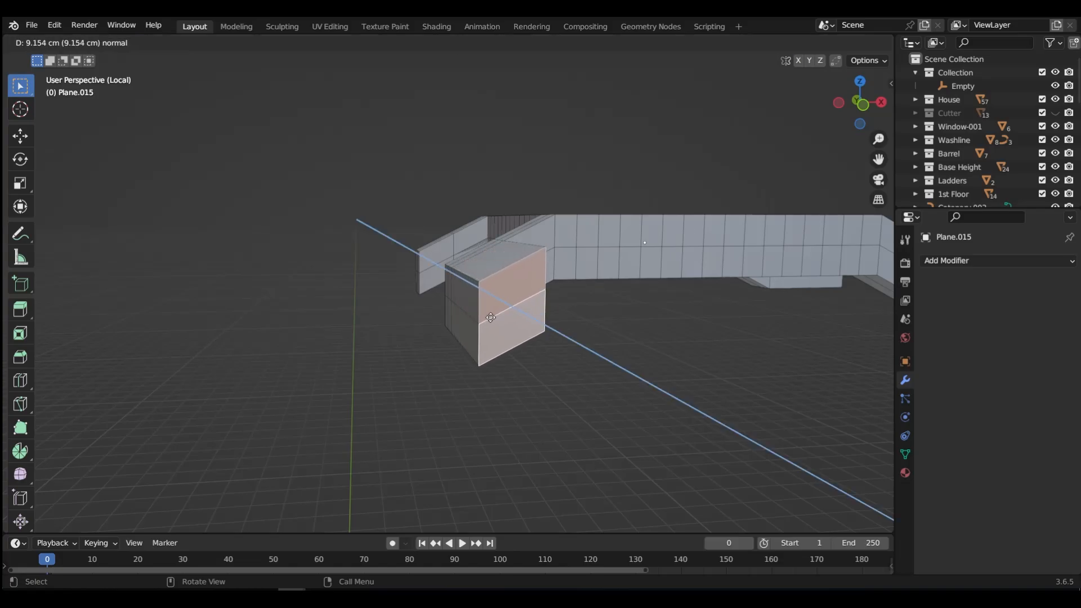
left_click(501, 323)
- Leave isolation and lengthen the new bar by moving its end faces -9.5069 cm along the Y axis
key("slash")
middle_click_drag(502, 323, 636, 372)
key("g")
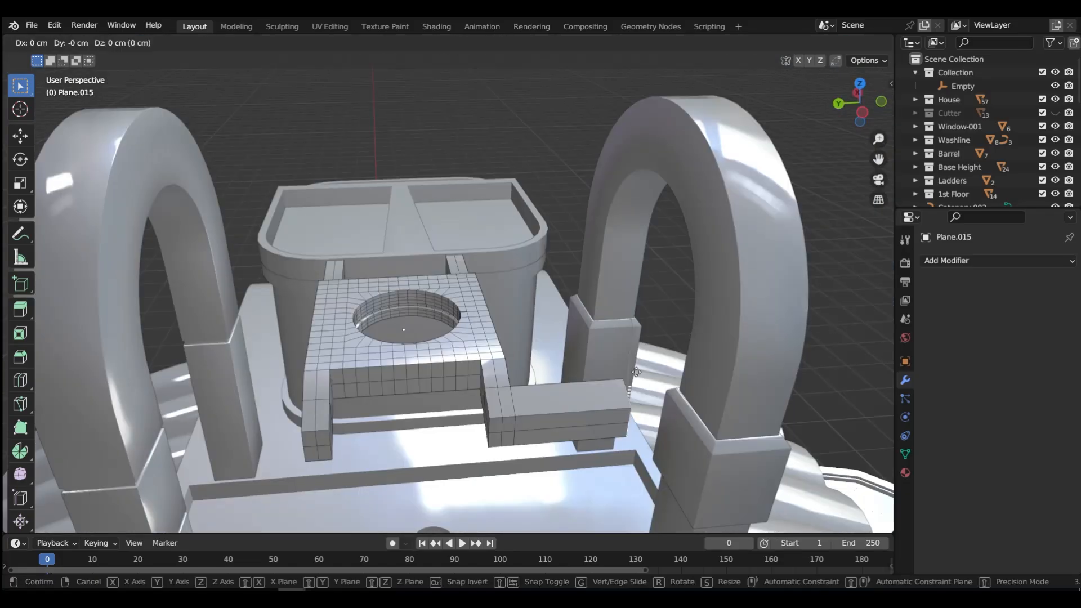
key("y")
left_click(713, 370)
middle_click_drag(648, 418, 660, 401)
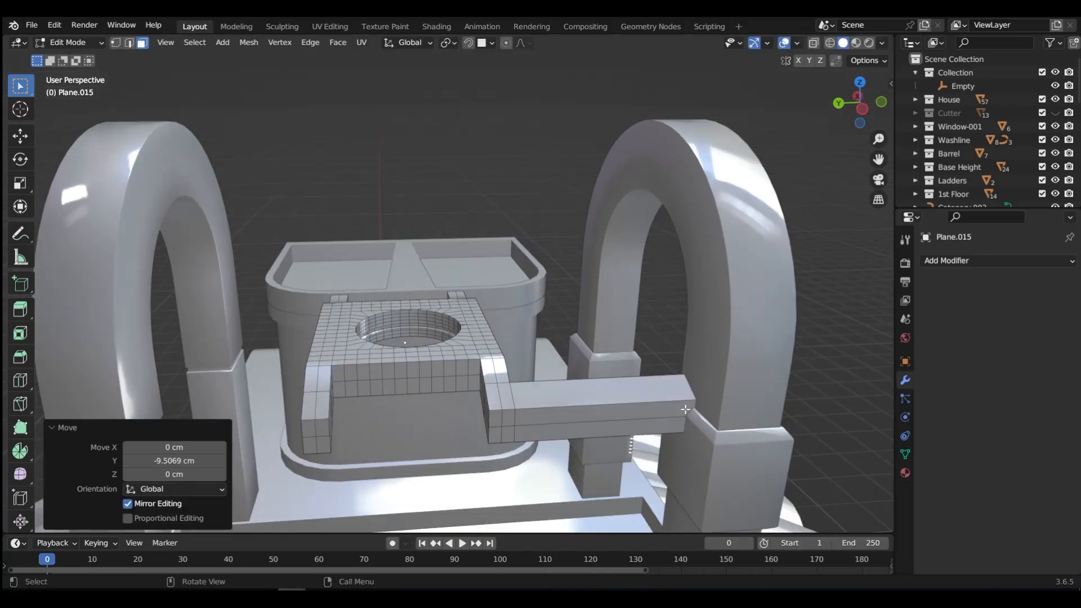
- Bevel the bar's long edges with a 14 cm width and 5 segments to round it into a handle
key("Tab")
left_click(680, 486)
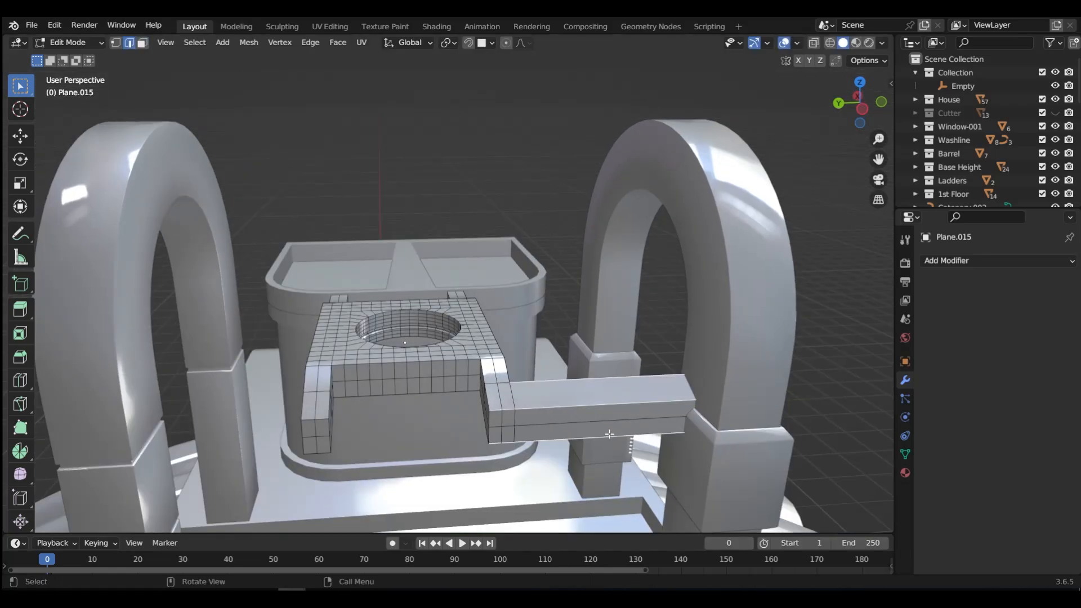
middle_click_drag(610, 434, 419, 371)
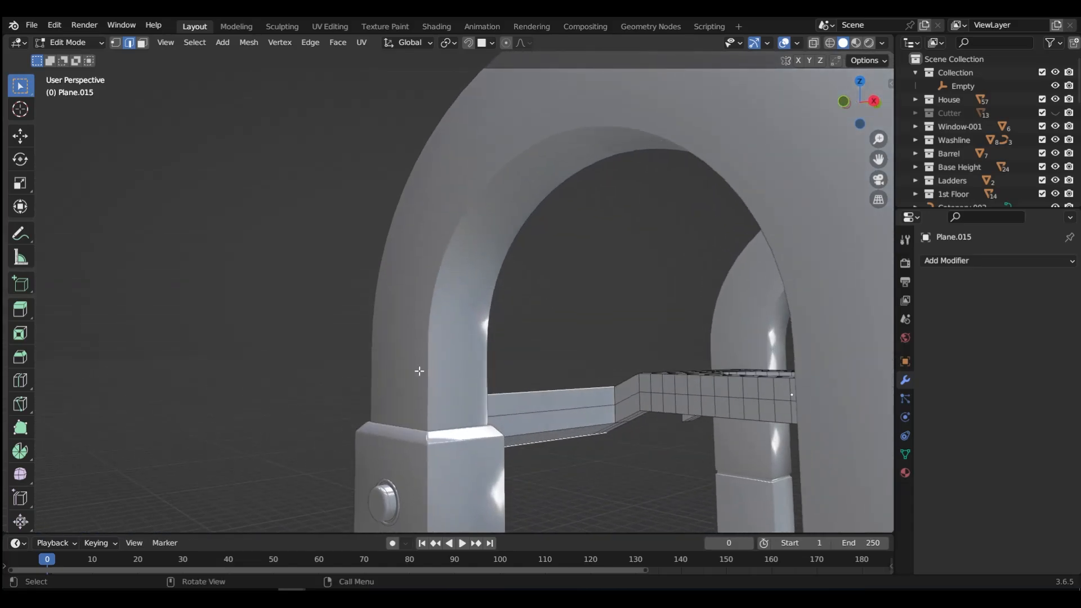
left_click(583, 426, "ctrl+shift")
key("ctrl+z")
middle_click_drag(583, 426, 727, 437)
key("ctrl+b")
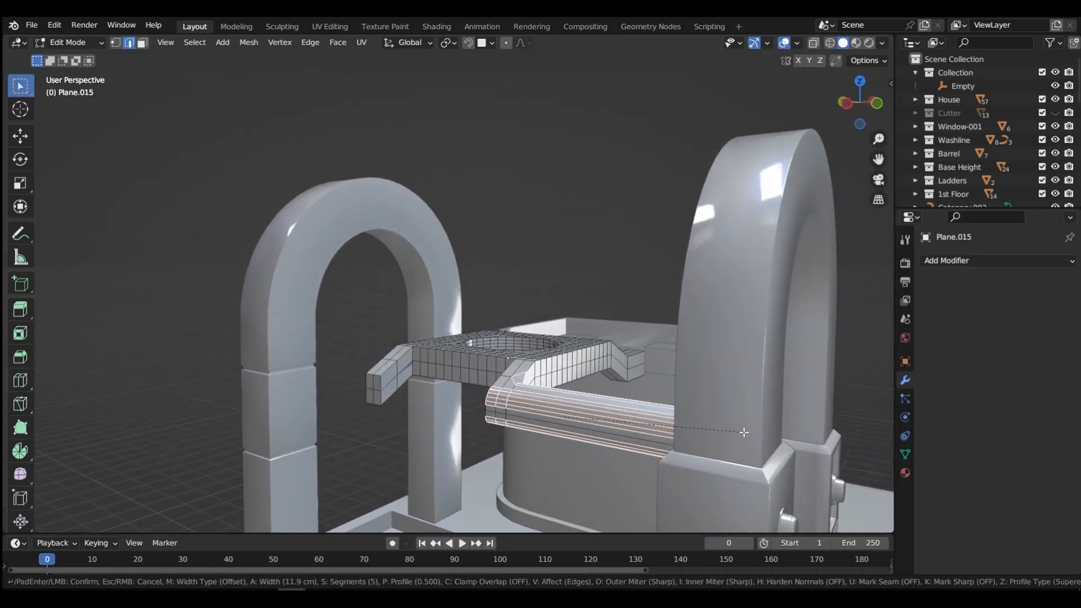
left_click(745, 432)
middle_click_drag(745, 433, 621, 433)
scroll(610, 410, "up", 6)
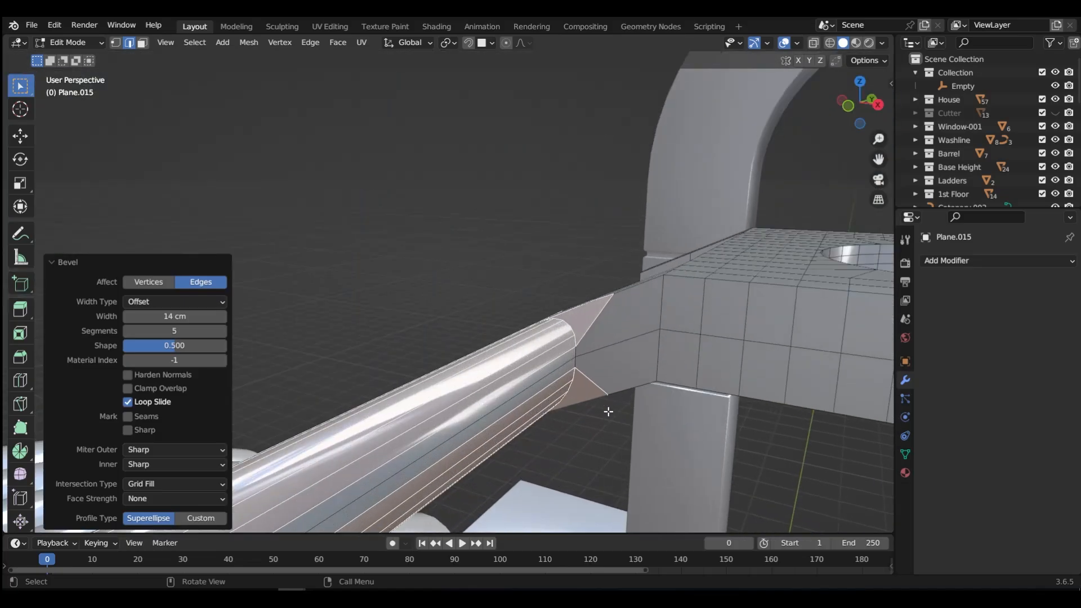
- Check the rounded bar's joint in Object Mode, then dissolve the extra edge along the top of its sloped arm
key("Tab")
left_click(585, 354)
middle_click_drag(544, 295, 609, 332)
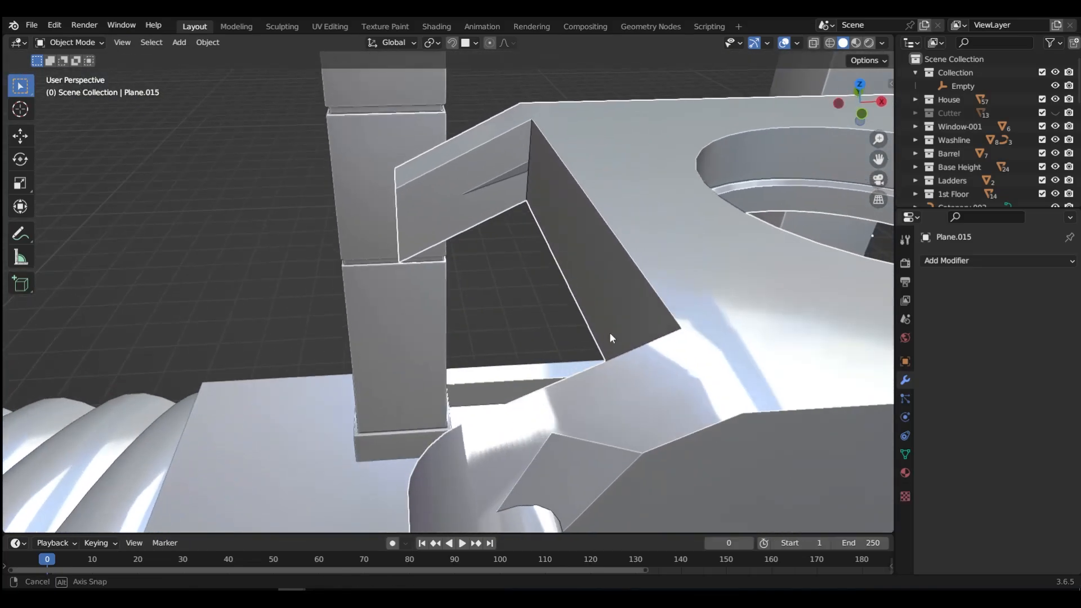
scroll(604, 411, "down", 2)
middle_click_drag(604, 411, 611, 457)
key("Tab")
left_click(627, 455)
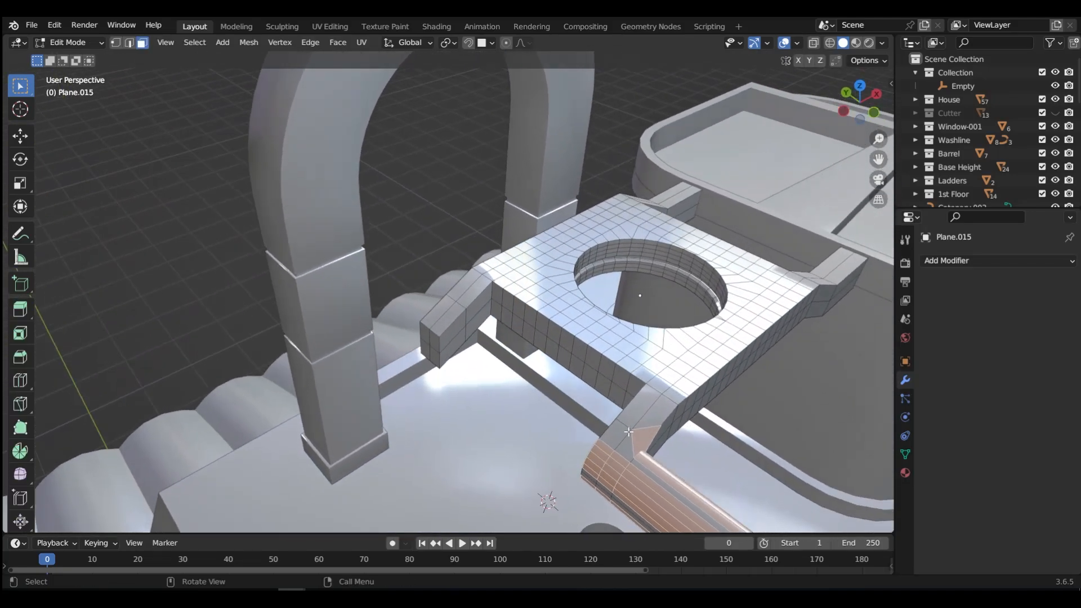
key("Tab")
left_click(625, 442)
left_click(627, 426)
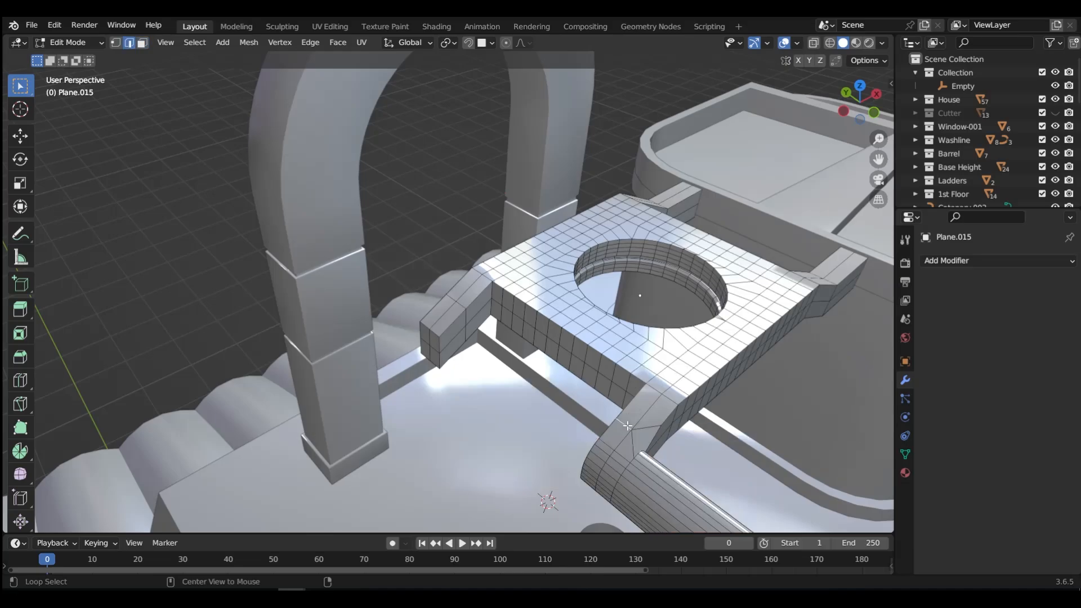
key("x")
left_click(626, 424)
middle_click_drag(627, 425, 624, 393)
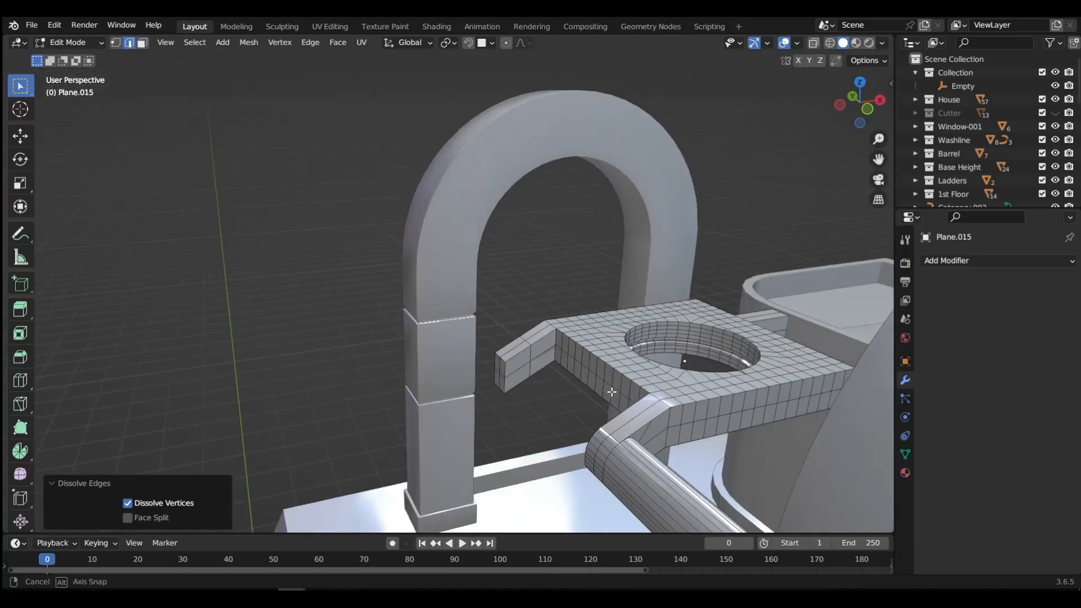
- Symmetrize the whole slab mesh from -Y to +Y to copy the rounded bar to the opposite arm, and return to Object Mode
key("Tab")
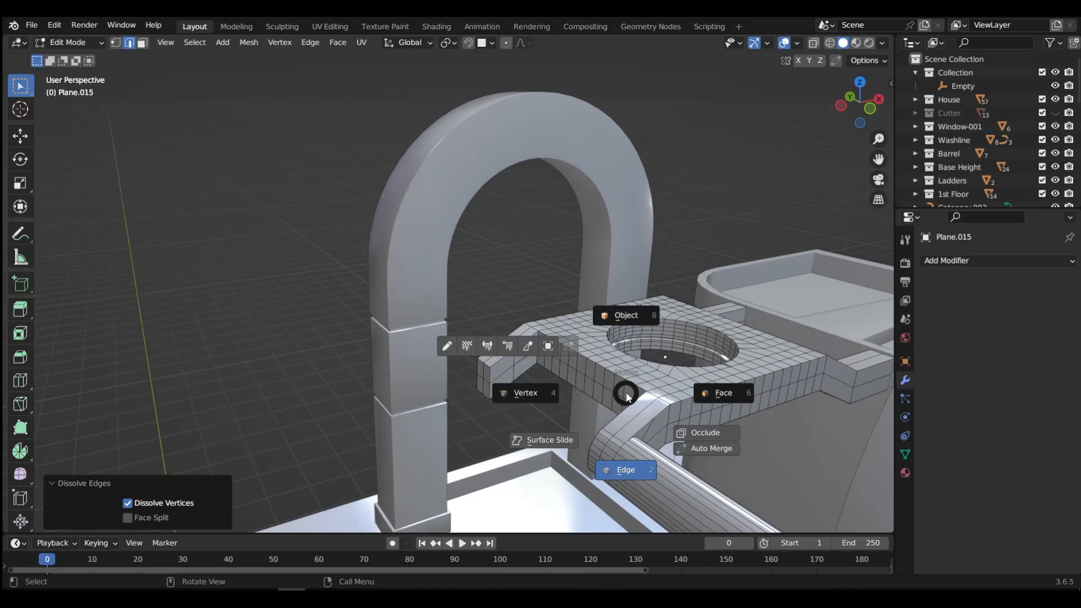
left_click(679, 398)
key("a")
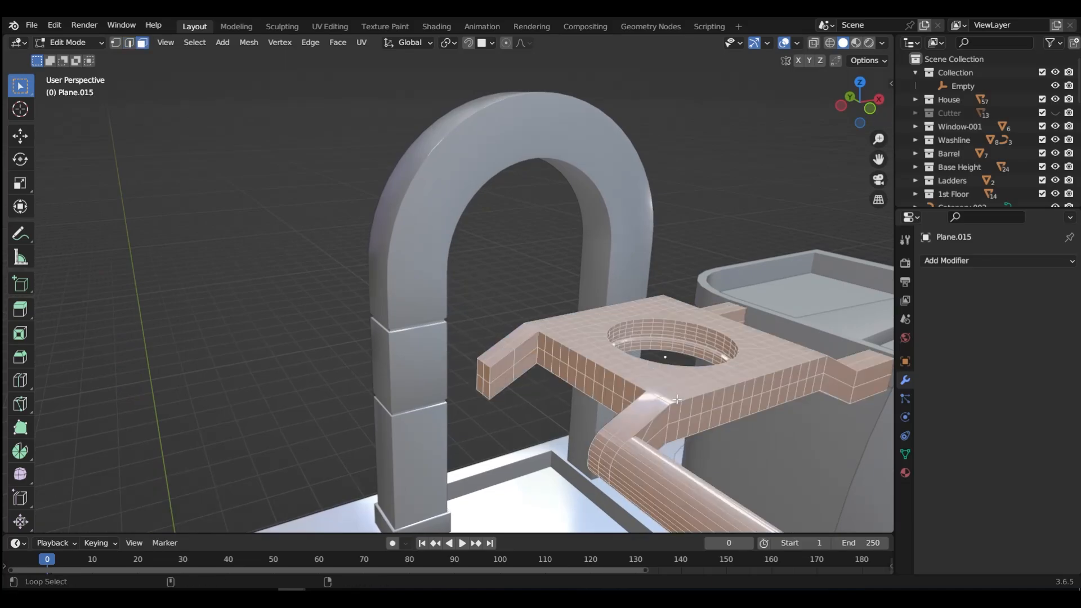
key("alt+x")
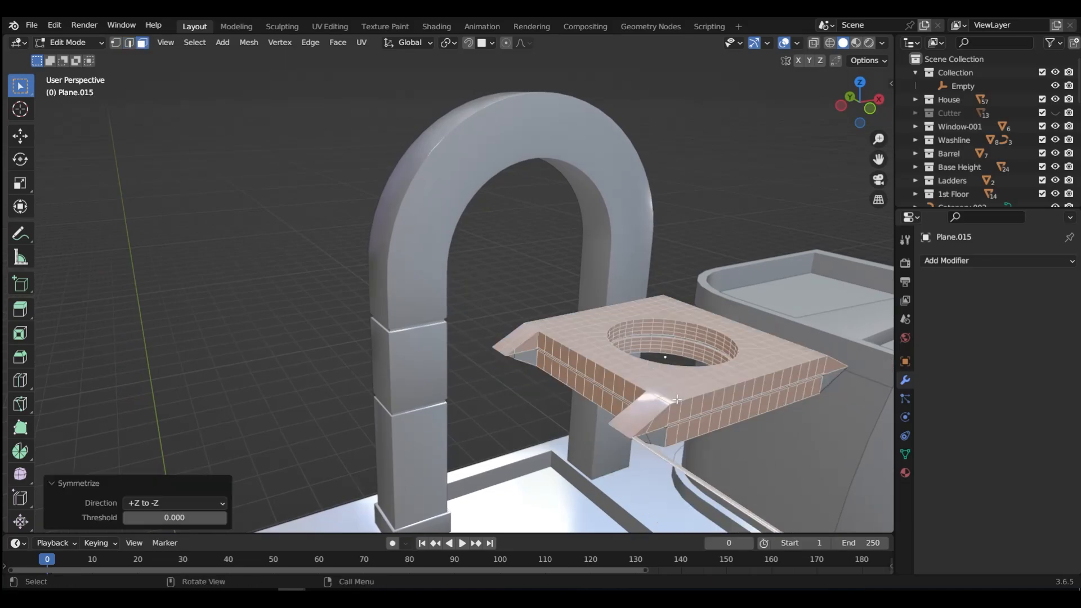
left_click(174, 503)
left_click(152, 459)
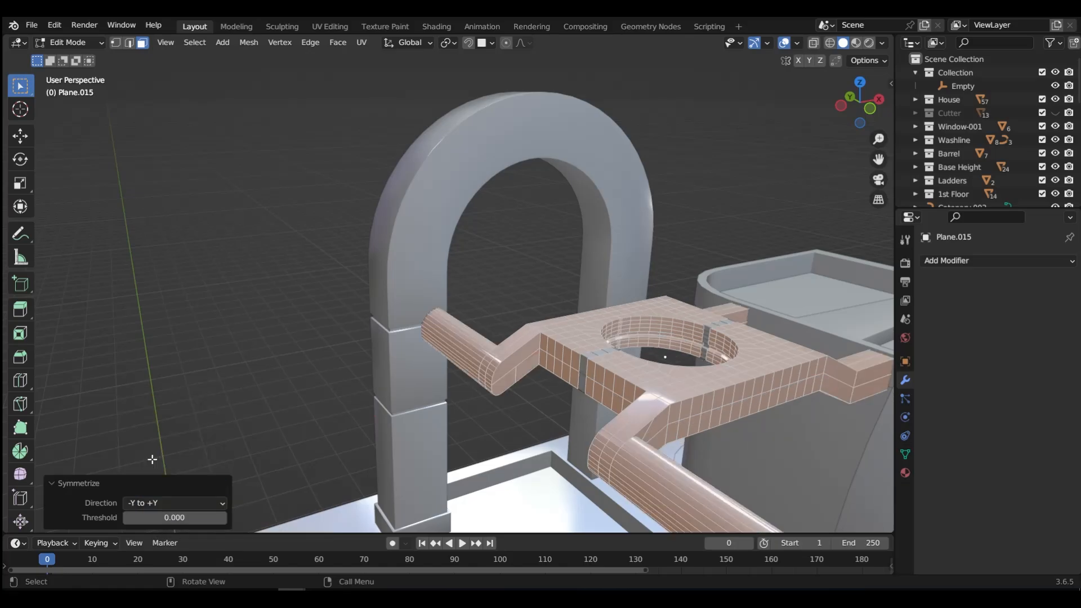
key("Tab")
left_click(628, 329)
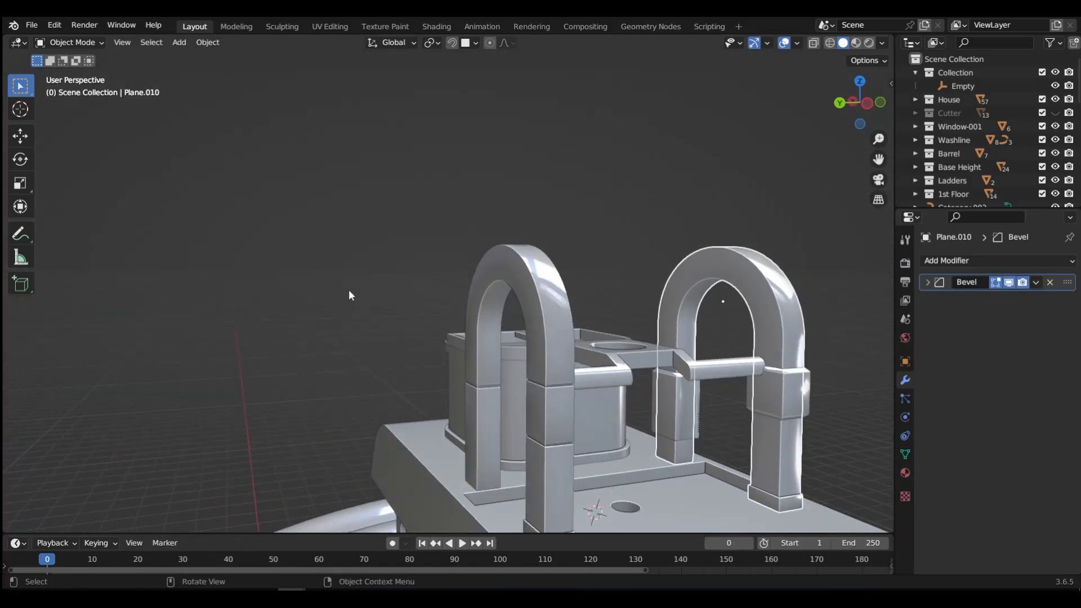
- Isolate the slab, set its origin to the corner vertex at the tip of a box-side arm, and show the full scene again
middle_click_drag(597, 401, 521, 272)
left_click(461, 217)
scroll(517, 232, "up", 4)
scroll(458, 274, "up", 4)
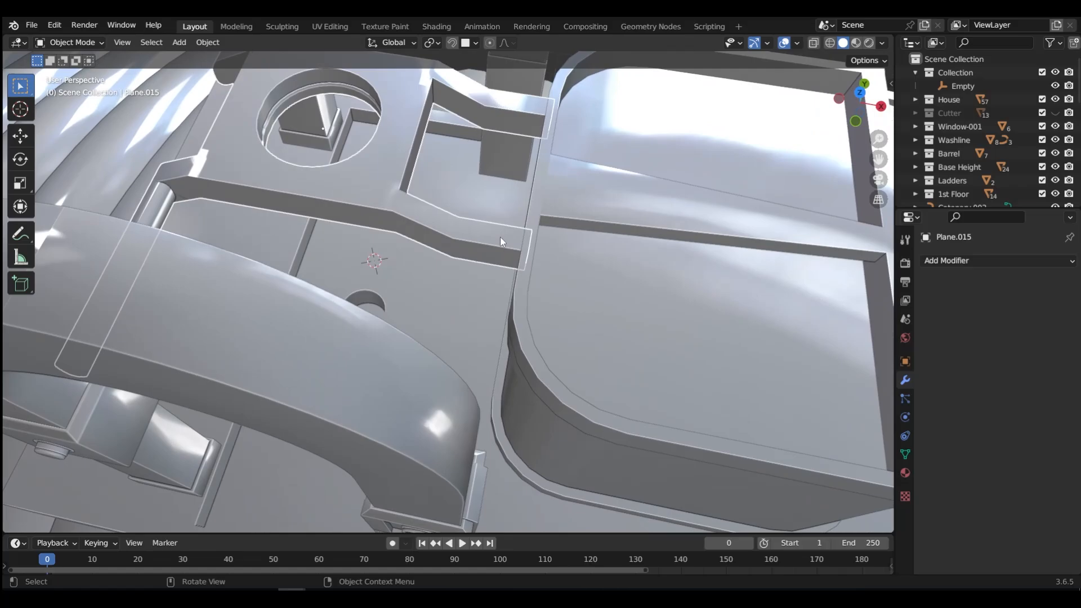
key("Tab")
left_click(609, 237)
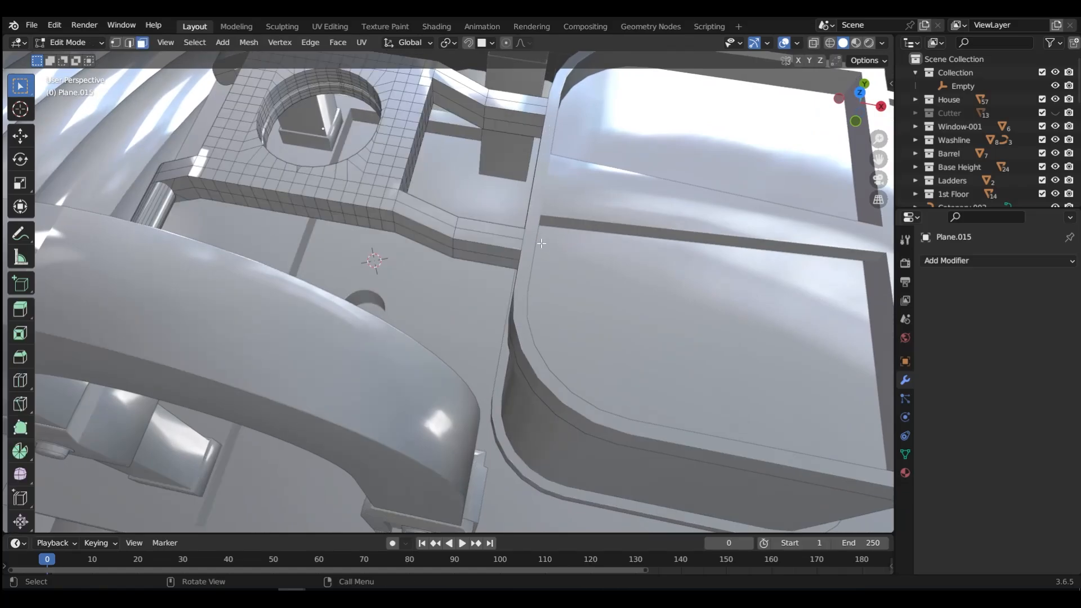
key("KP_Divide")
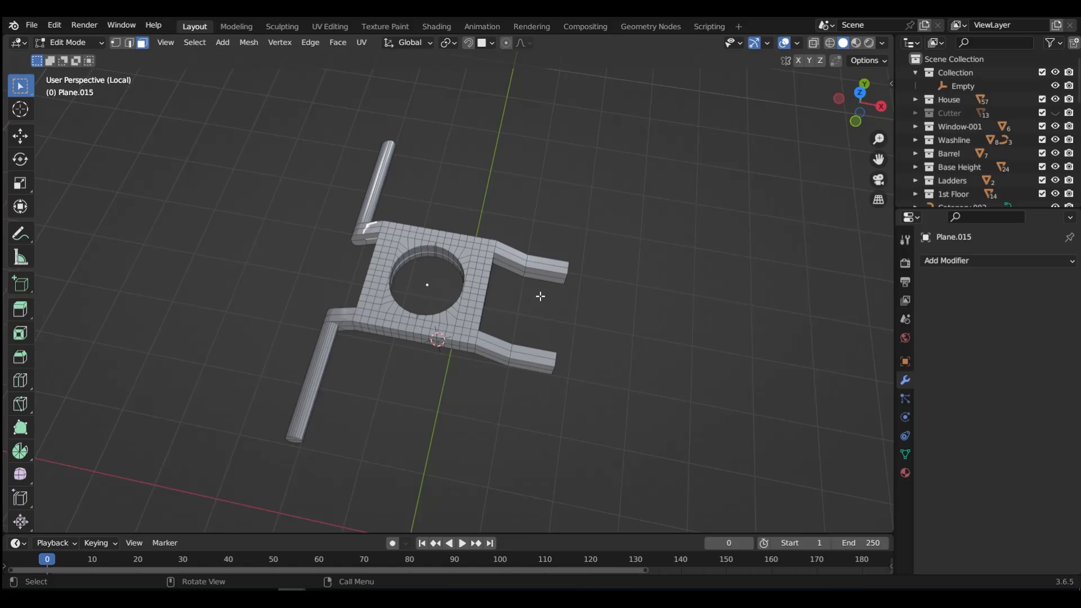
key("Tab")
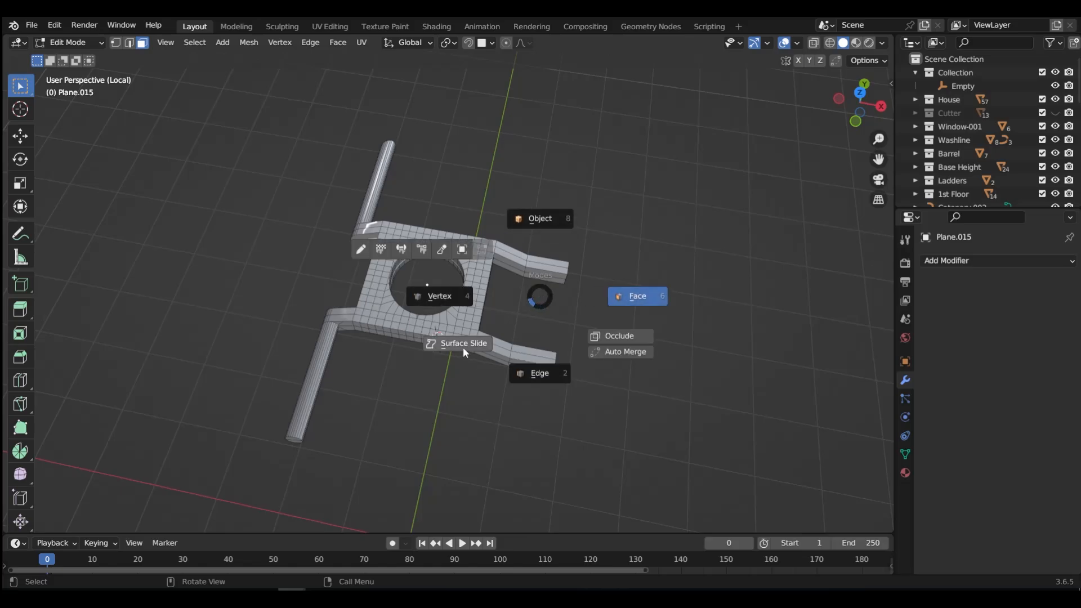
left_click(443, 299)
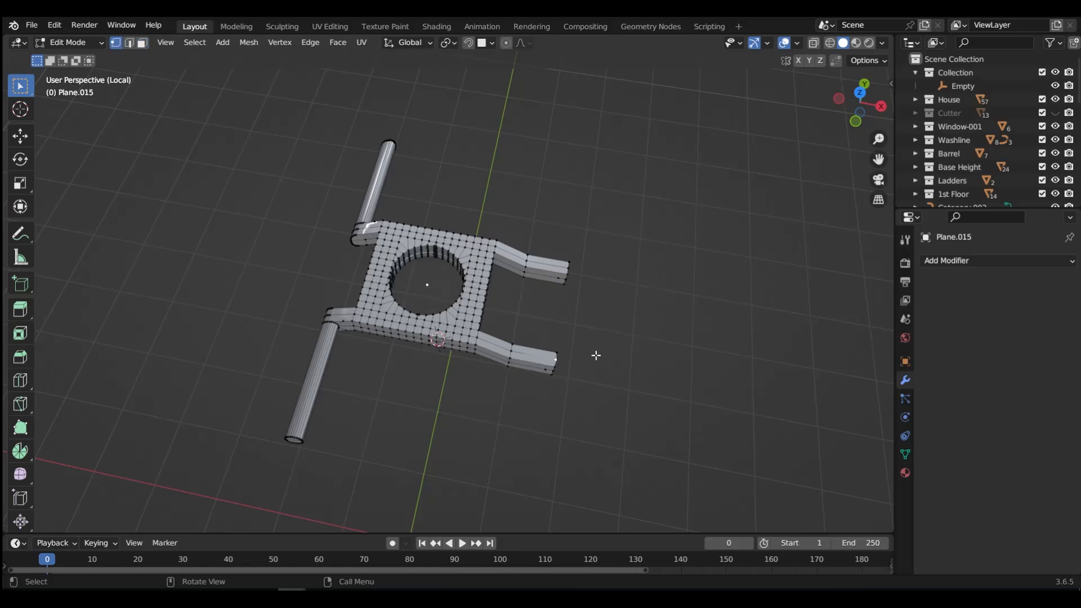
key("shift+s")
left_click(620, 447)
key("Tab")
left_click(582, 325)
key("KP_Divide")
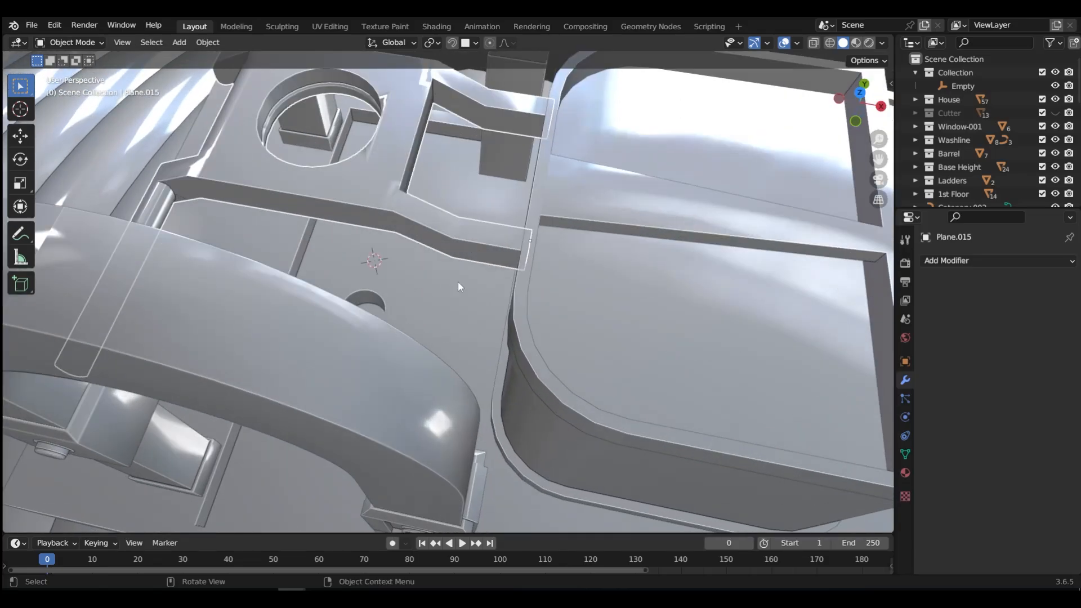
- Apply the slab's rotation and scale, then rotate it -11.6° about the global Y axis
key("ctrl+a")
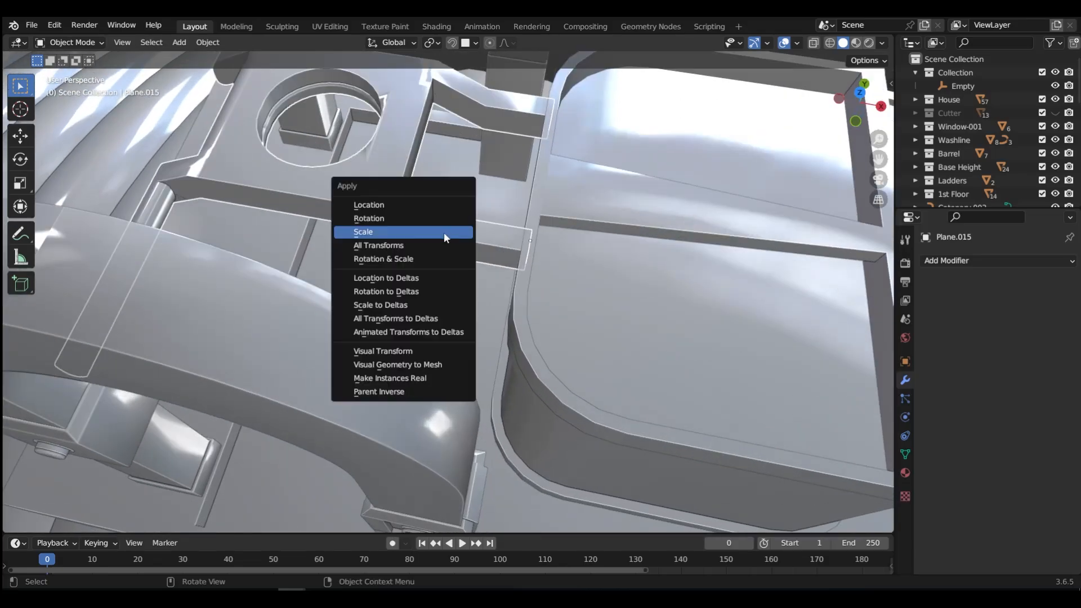
left_click(406, 258)
scroll(529, 238, "up", 2)
middle_click_drag(528, 238, 574, 190)
scroll(548, 196, "down", 3)
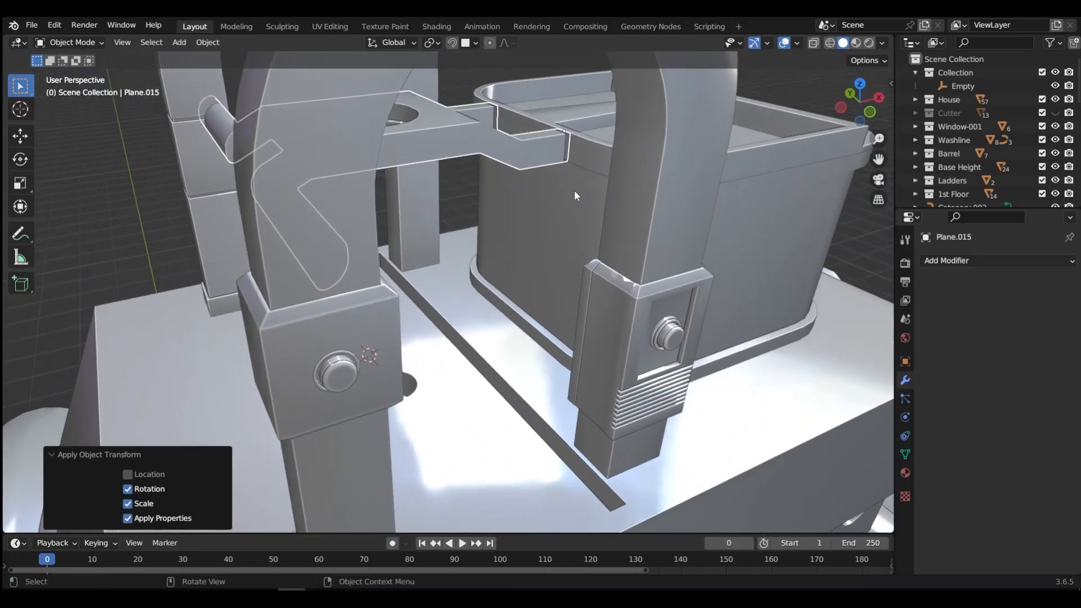
key("r")
key("y")
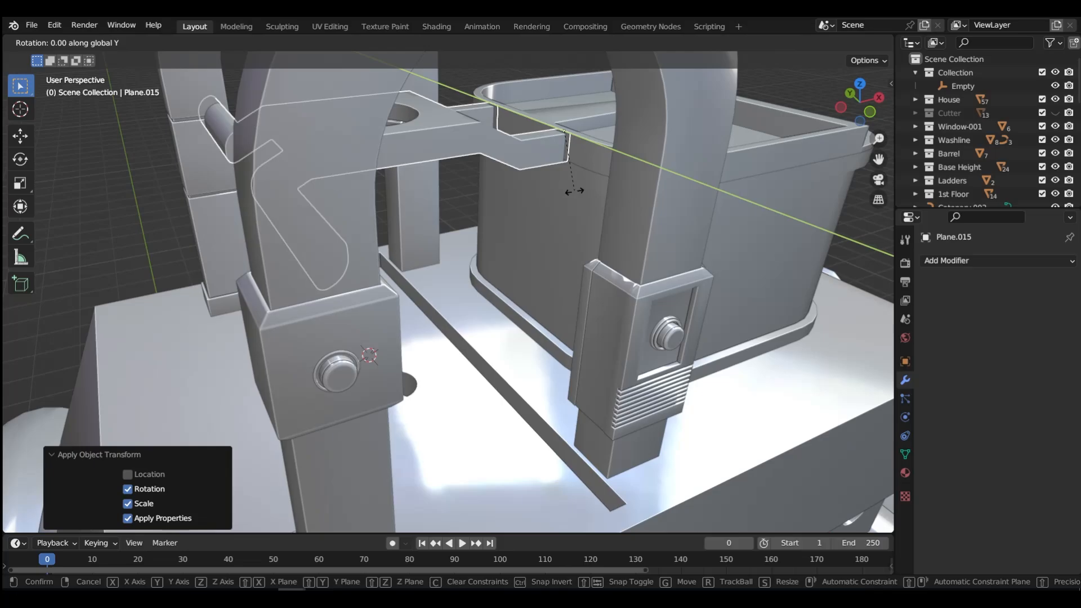
left_click(575, 161)
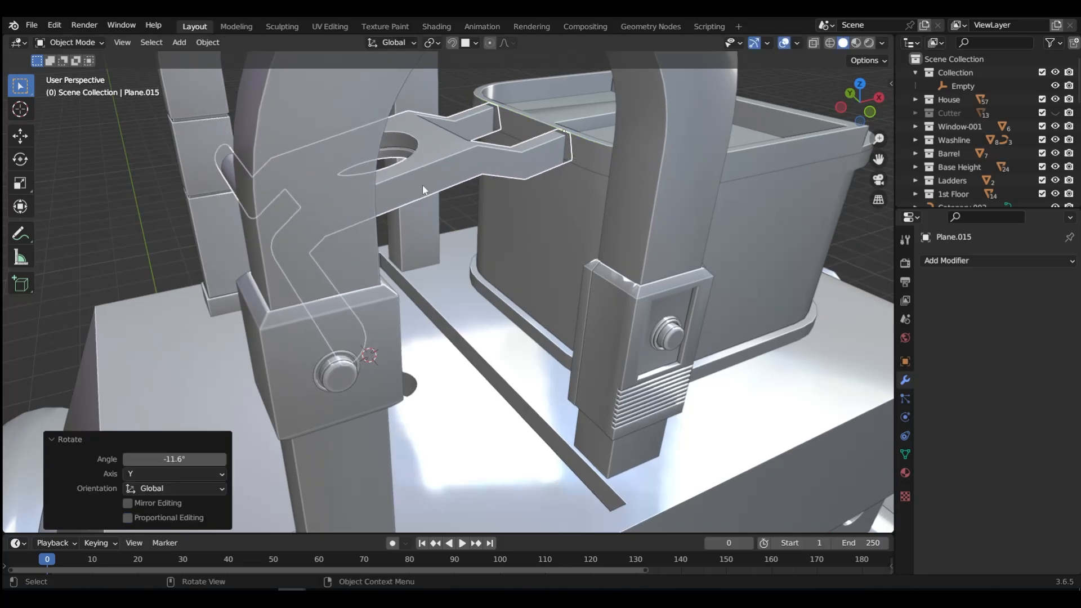
- Adjust the slab's Y rotation to -7.4137° in its transform values
middle_click_drag(423, 184, 505, 174)
key("n")
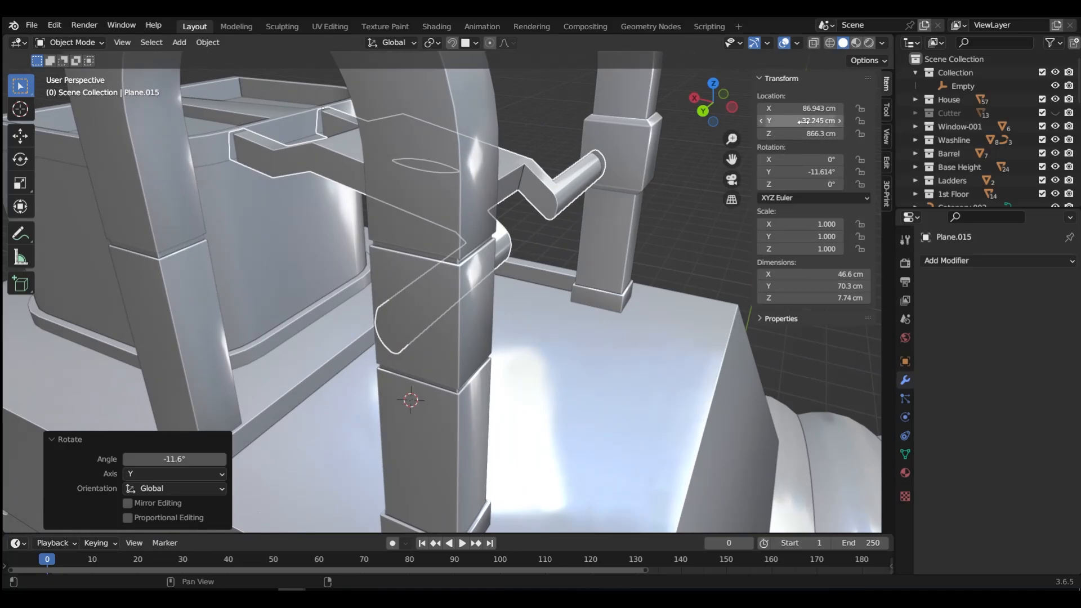
left_click_drag(801, 121, 810, 121)
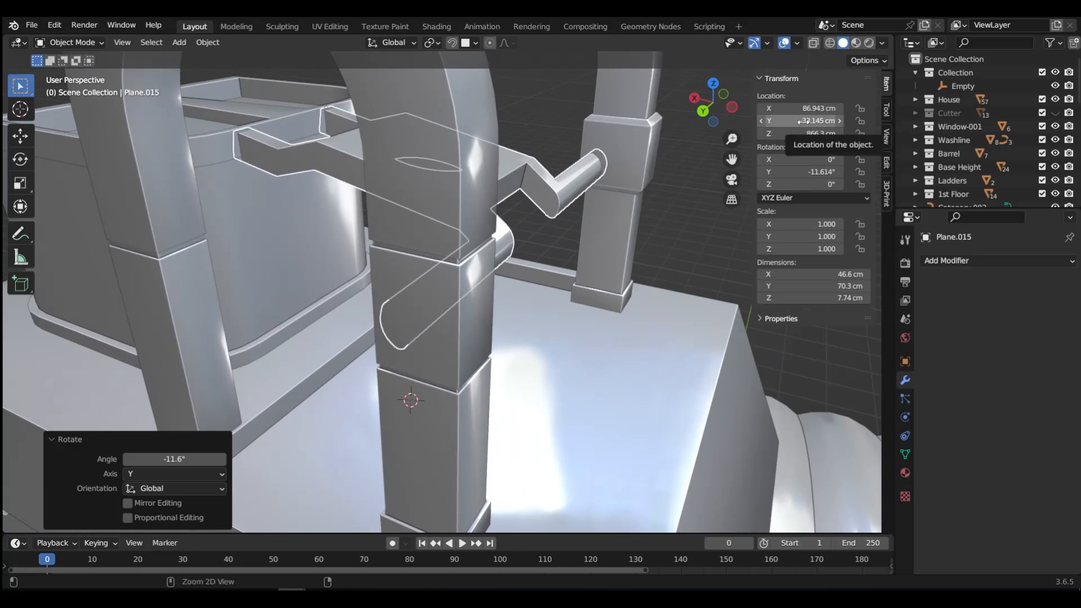
key("ctrl+z")
left_click_drag(802, 172, 814, 172)
- Add a cube at the 3D cursor by the hoop's foot and scale it down to 0.028
middle_click_drag(563, 242, 436, 309)
middle_click_drag(302, 310, 250, 285)
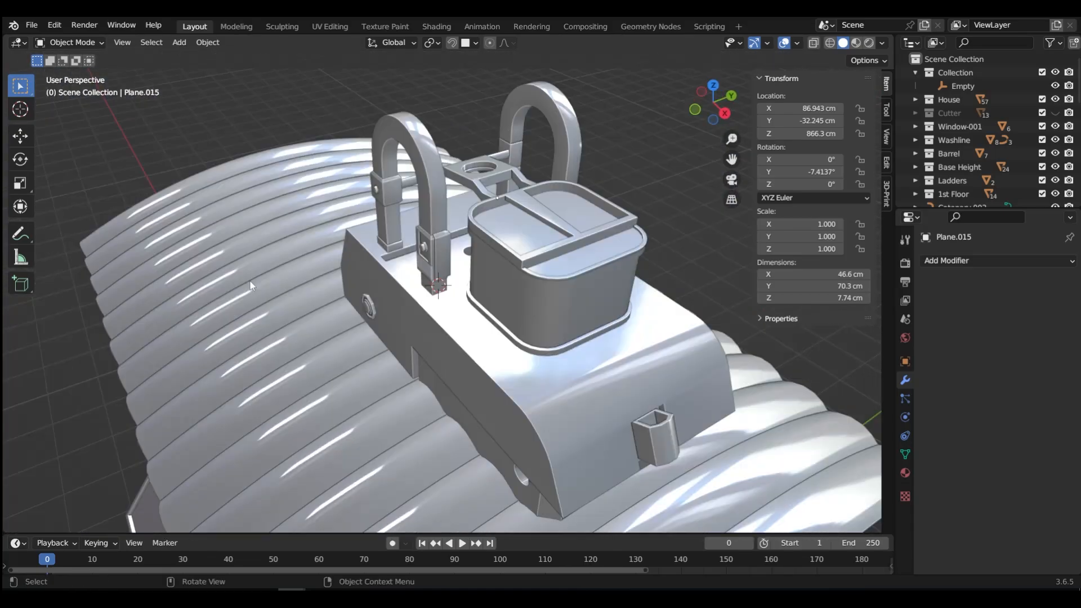
key("shift+a")
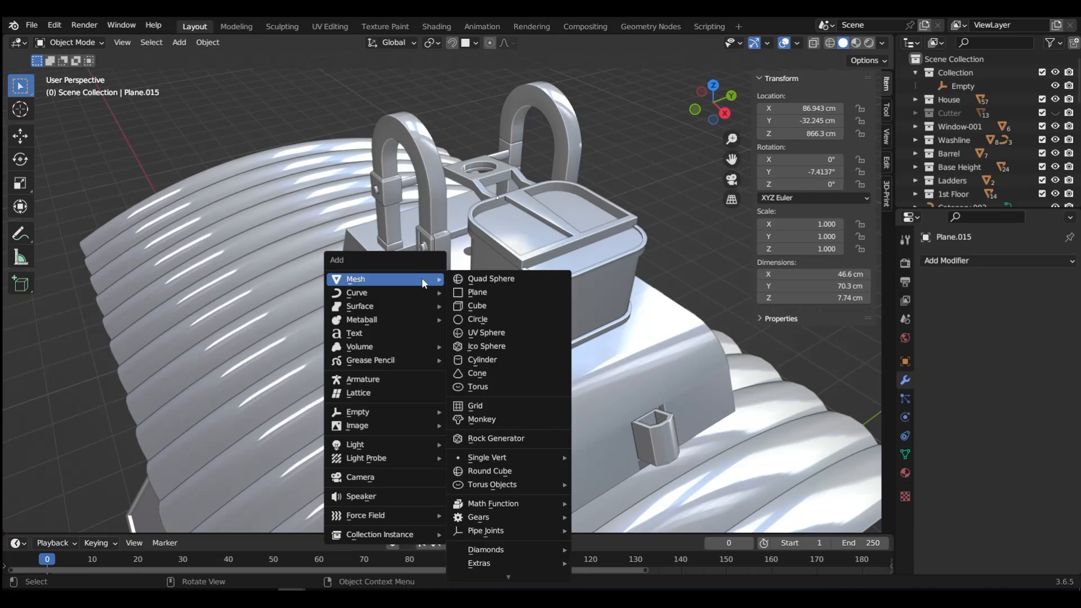
left_click(476, 299)
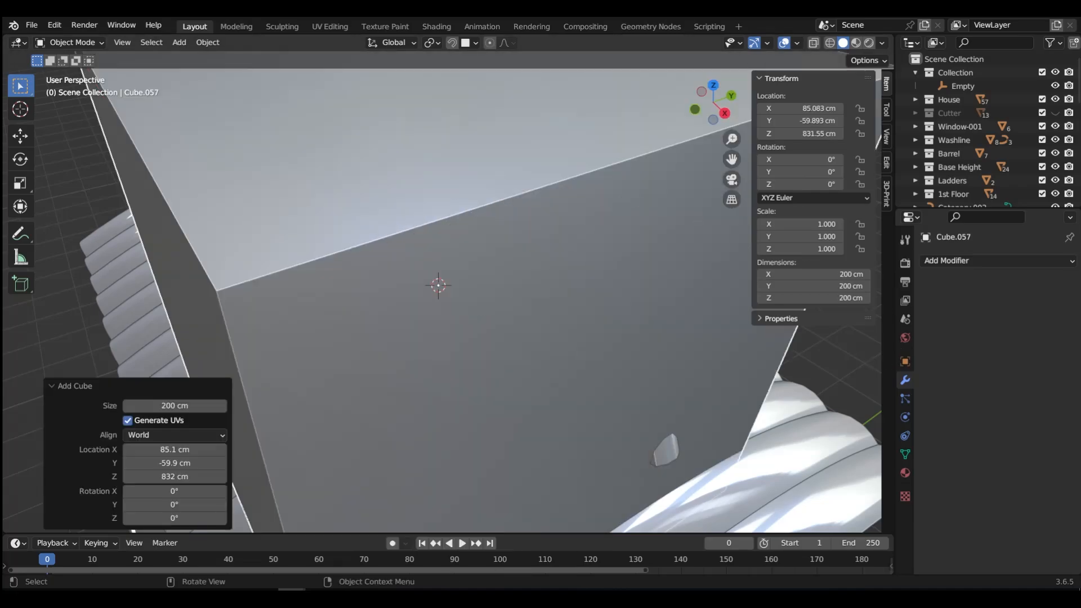
key("s")
left_click(448, 300)
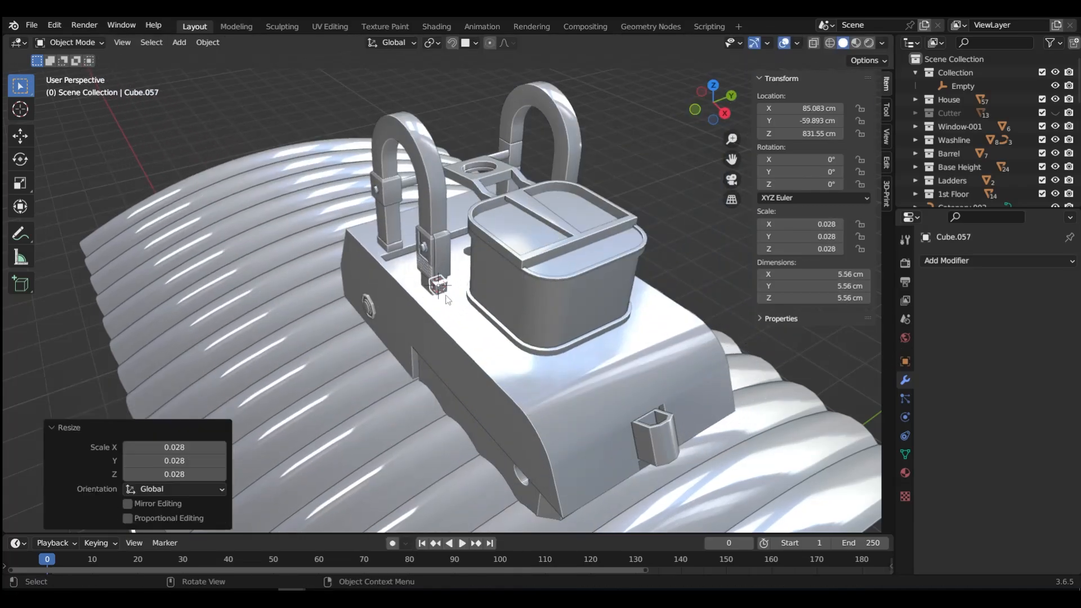
- Move the small cube 3.2787 cm along the X axis, toward the front of the hoop's foot
scroll(448, 299, "up", 6)
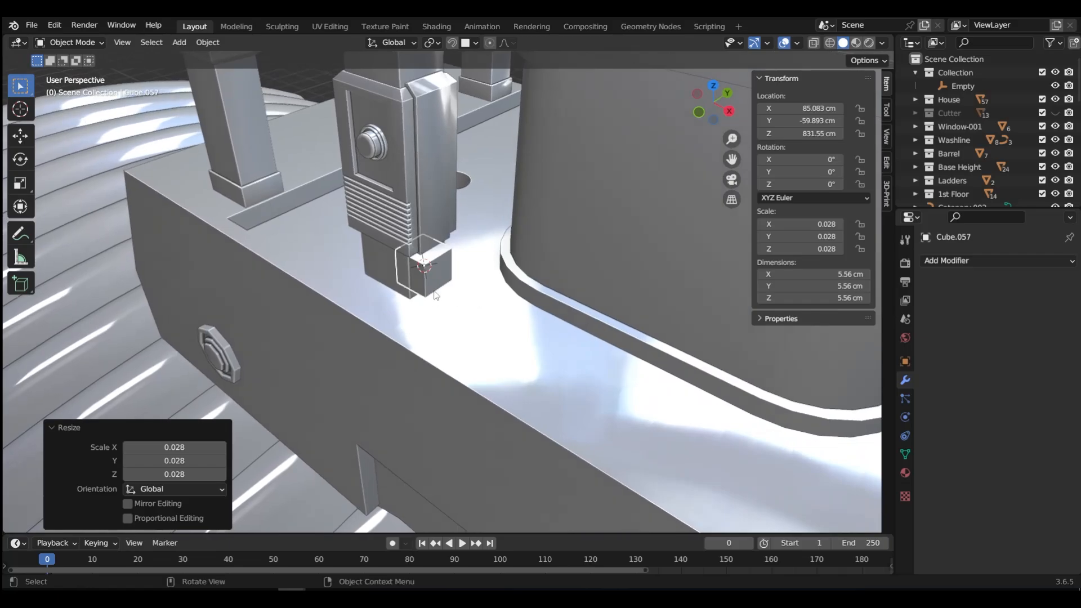
key("g")
key("x")
left_click(435, 290)
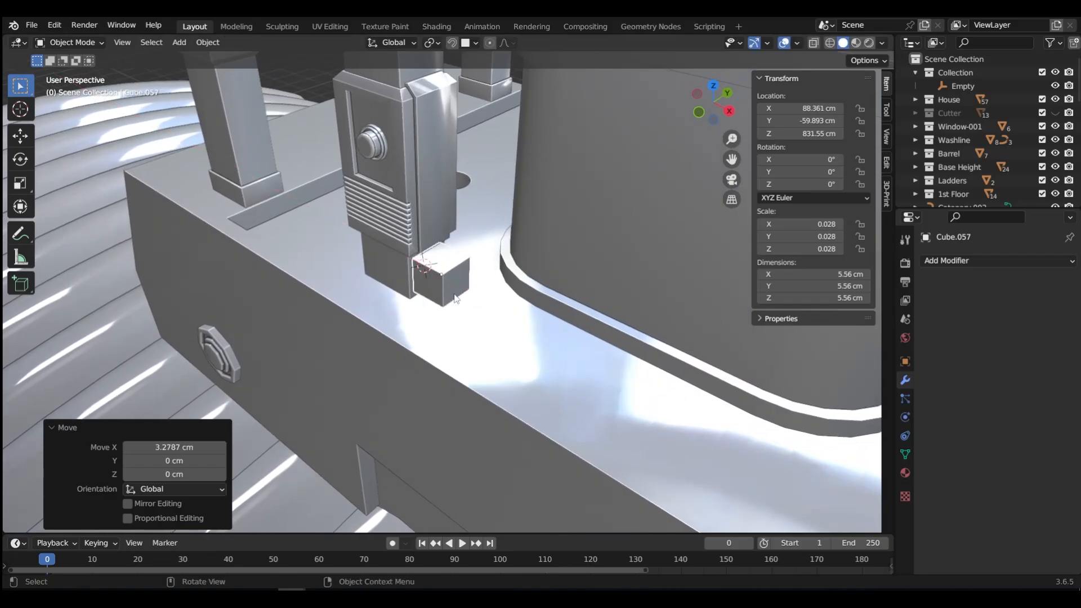
- Flatten the small cube by the hoop's foot with a Z scale factor of 0.315 and apply its scale
middle_click_drag(435, 290, 629, 244)
key("s")
key("z")
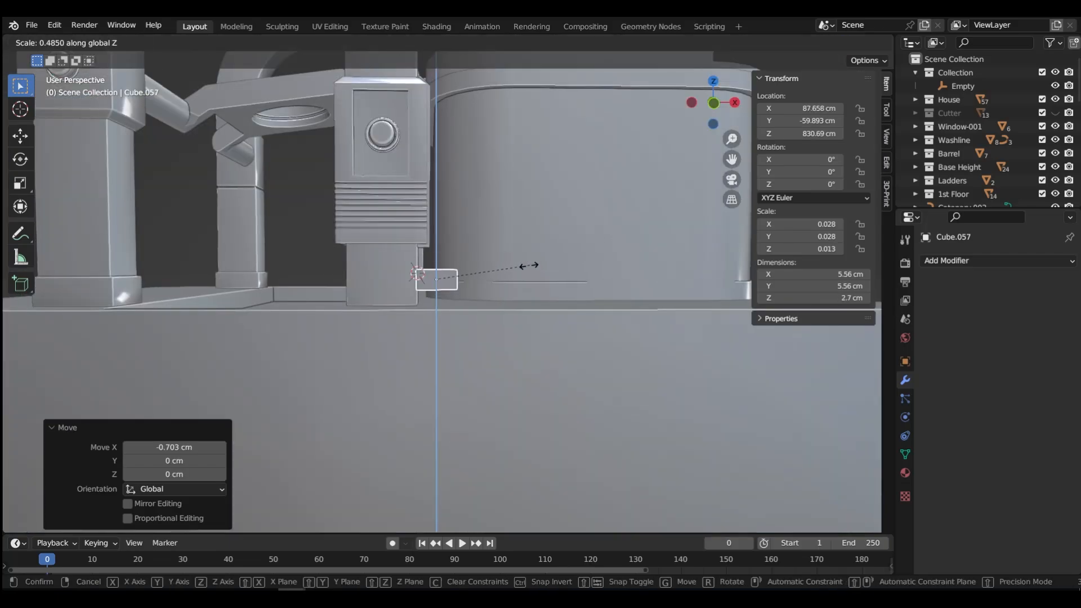
left_click(497, 272)
middle_click_drag(498, 272, 466, 319)
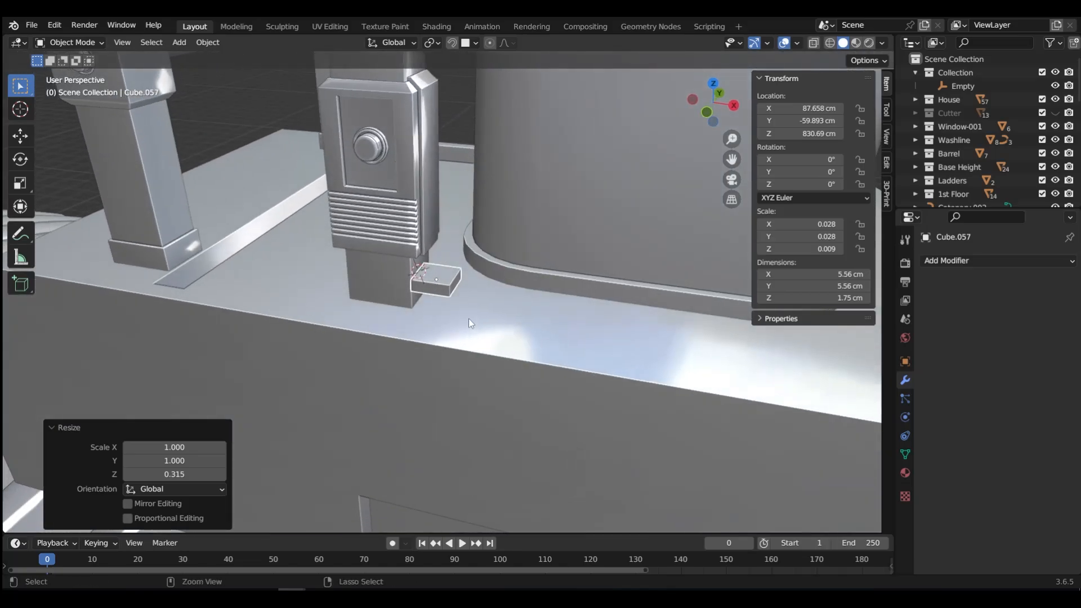
key("ctrl+a")
left_click(417, 292)
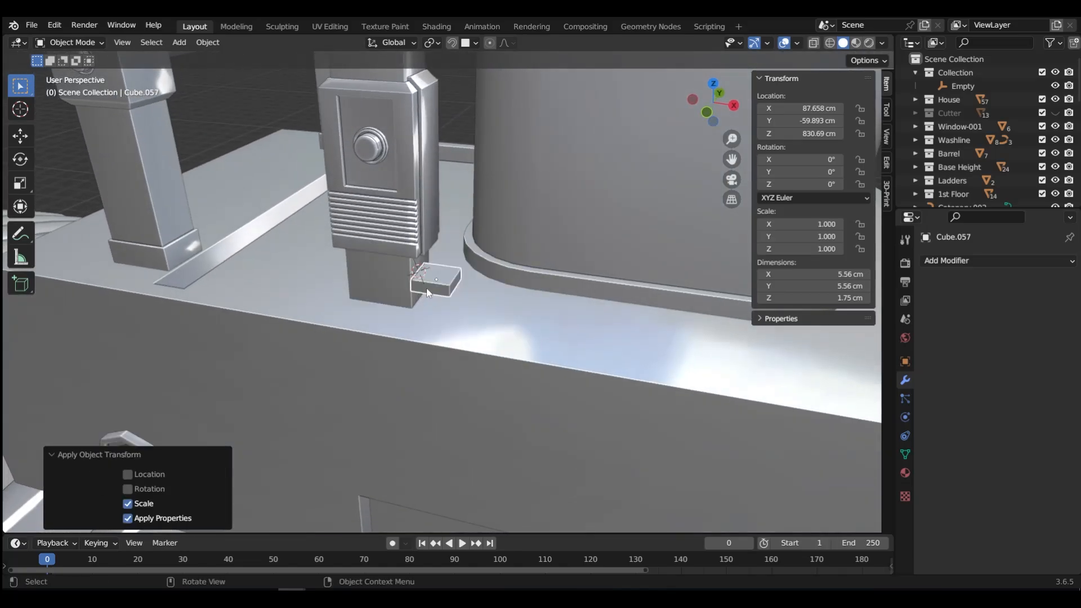
- Extrude the flattened block's outer end face along the X axis into a long bar extending past the rounded housing's base
middle_click_drag(598, 297, 410, 299, "shift")
key("n")
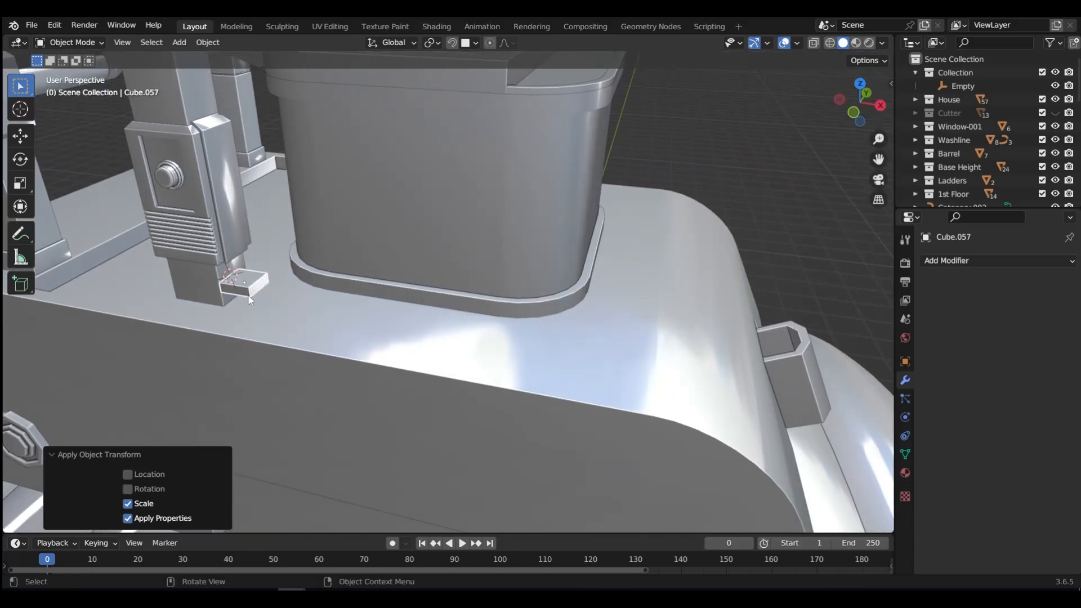
key("Tab")
left_click(343, 294)
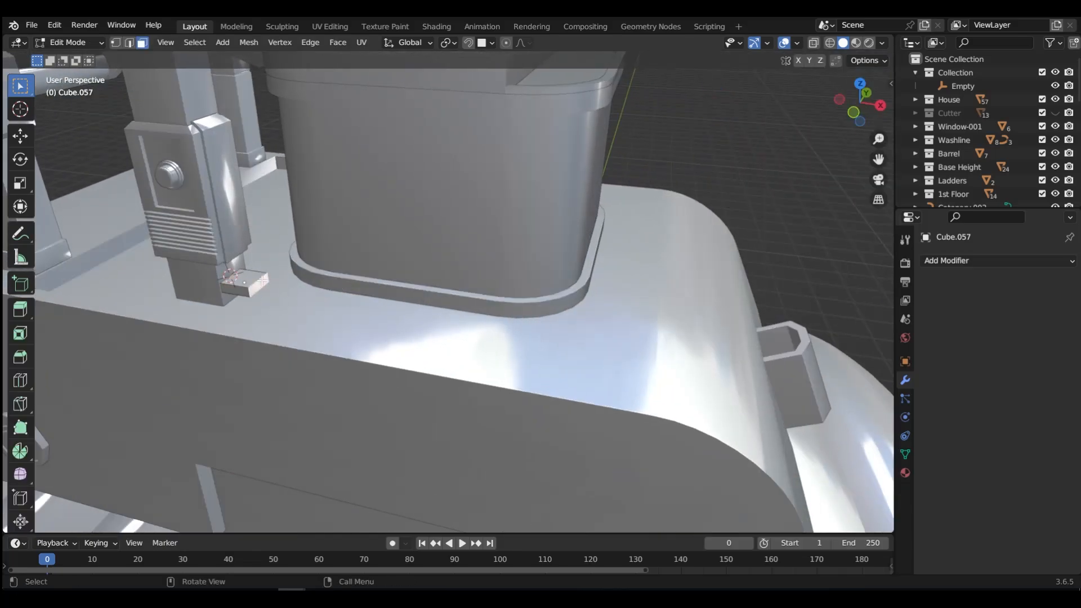
key("e")
key("x")
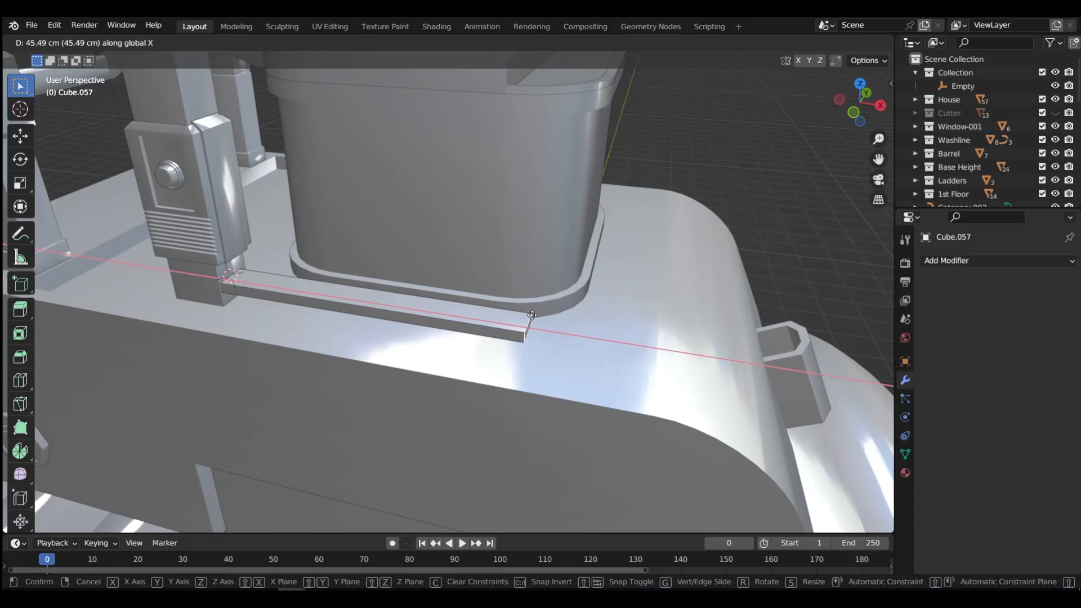
left_click(627, 318)
- Switch to edge selection and select the ring of long parallel edges on the bar
key("Tab")
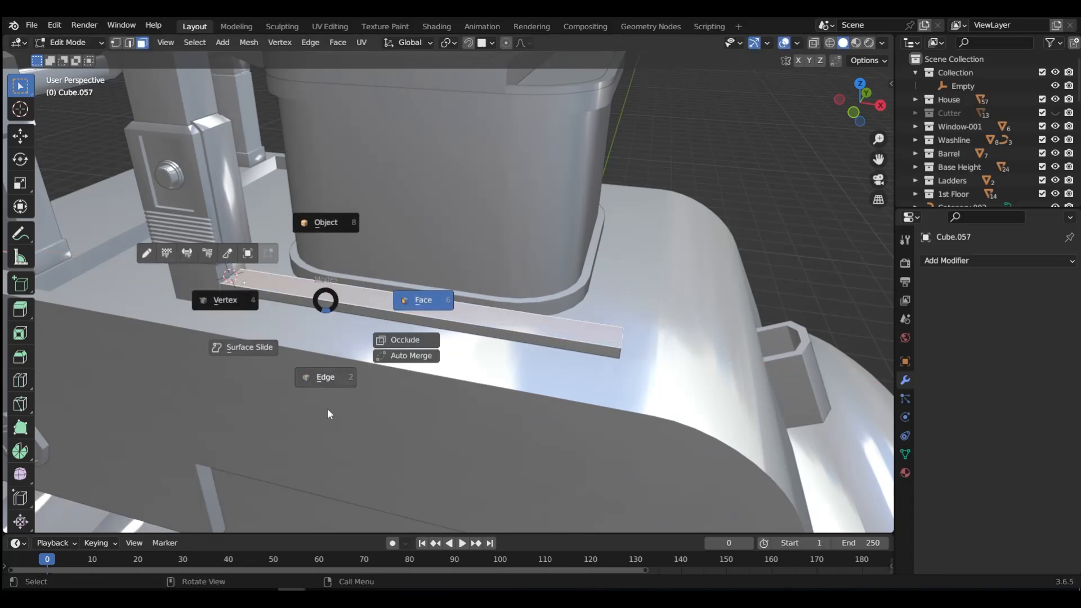
left_click(328, 413)
left_click(340, 301, "ctrl+alt")
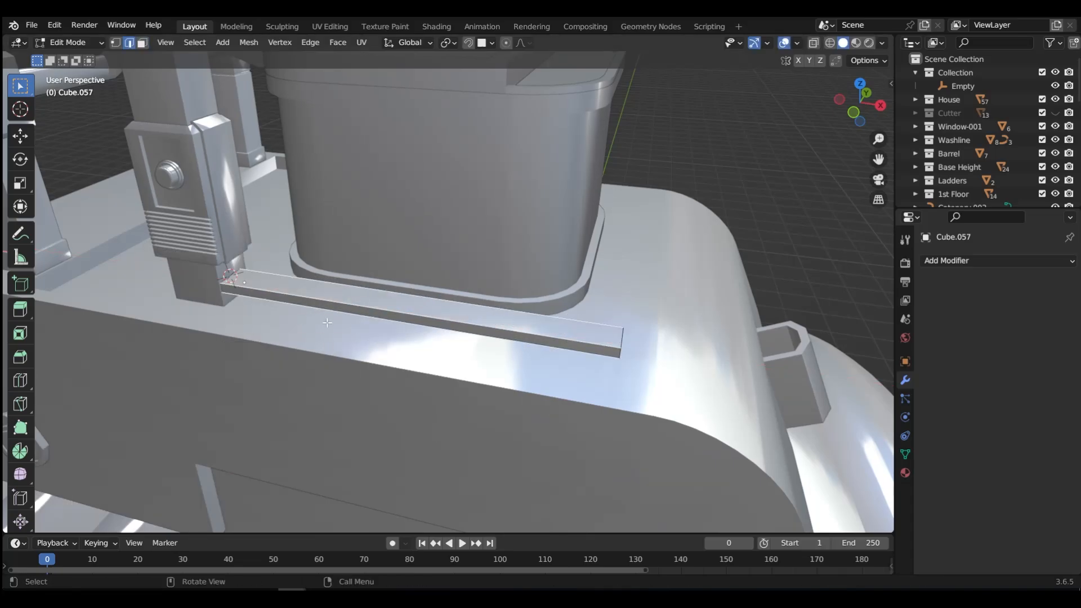
- Bevel the long edges of the thin bar beside the rounded container by about 0.39 cm
left_click(340, 302, "ctrl+alt")
key("ctrl+b")
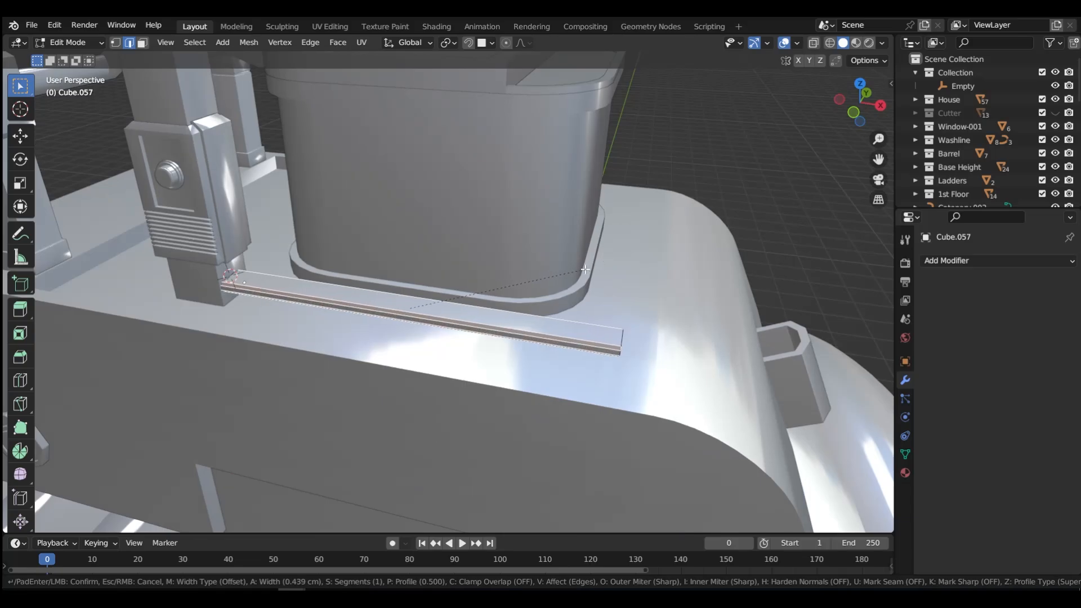
left_click(582, 270)
- Add one loop cut across the bar near its free end, with a slide factor of about 0.889
key("Tab")
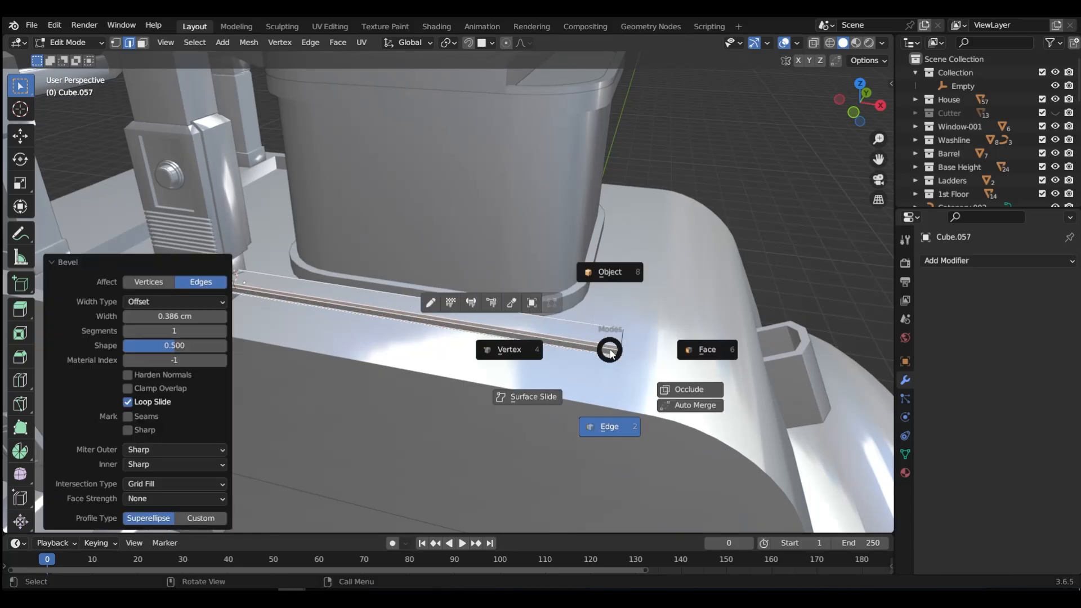
left_click(622, 350)
key("ctrl+r")
left_click(590, 349)
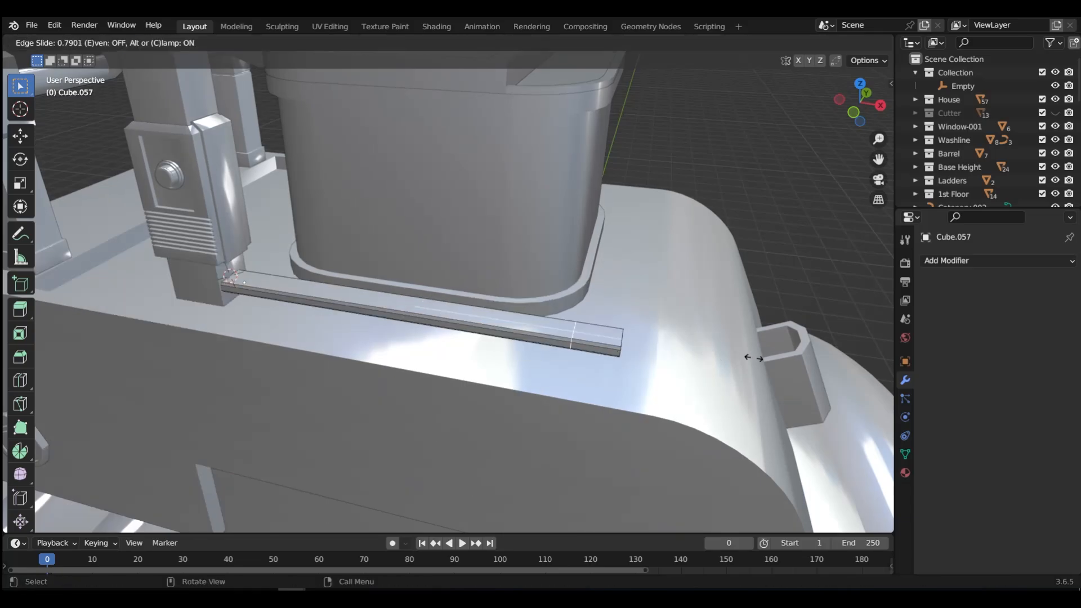
left_click(769, 363)
- Extrude the ring of faces at the bar's free end in place and fatten it outward by about 0.32 cm to form an end cap
key("Tab")
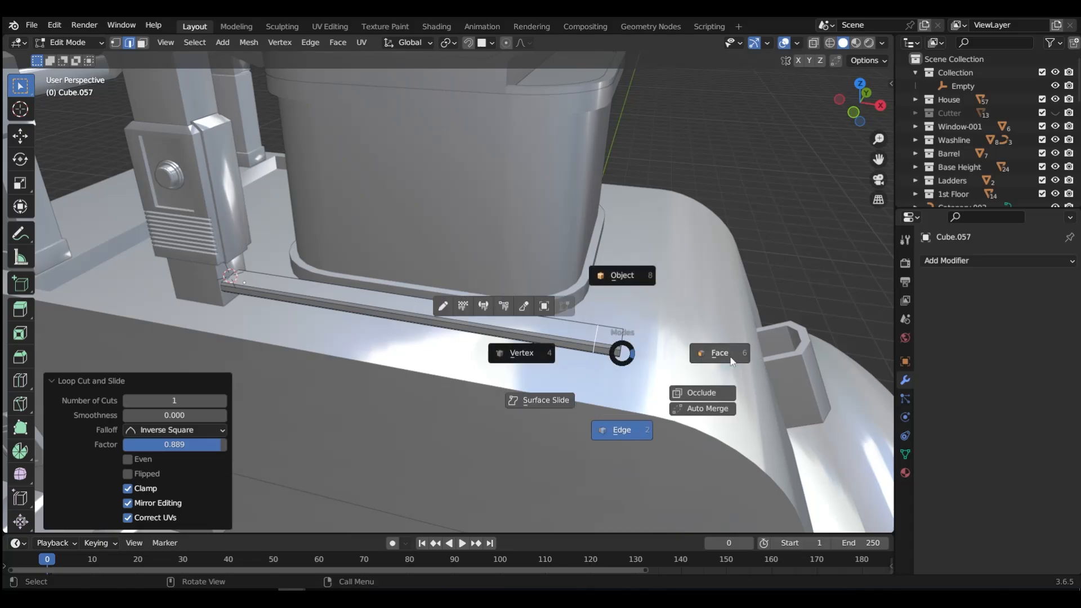
left_click(731, 362)
left_click(608, 345, "alt")
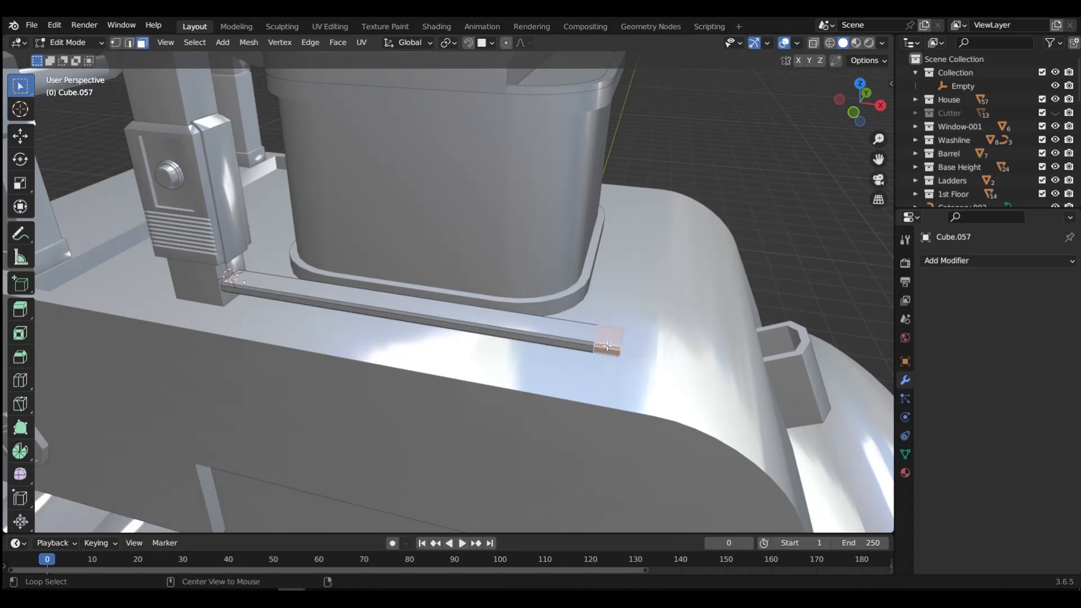
key("e")
right_click(650, 311)
key("s")
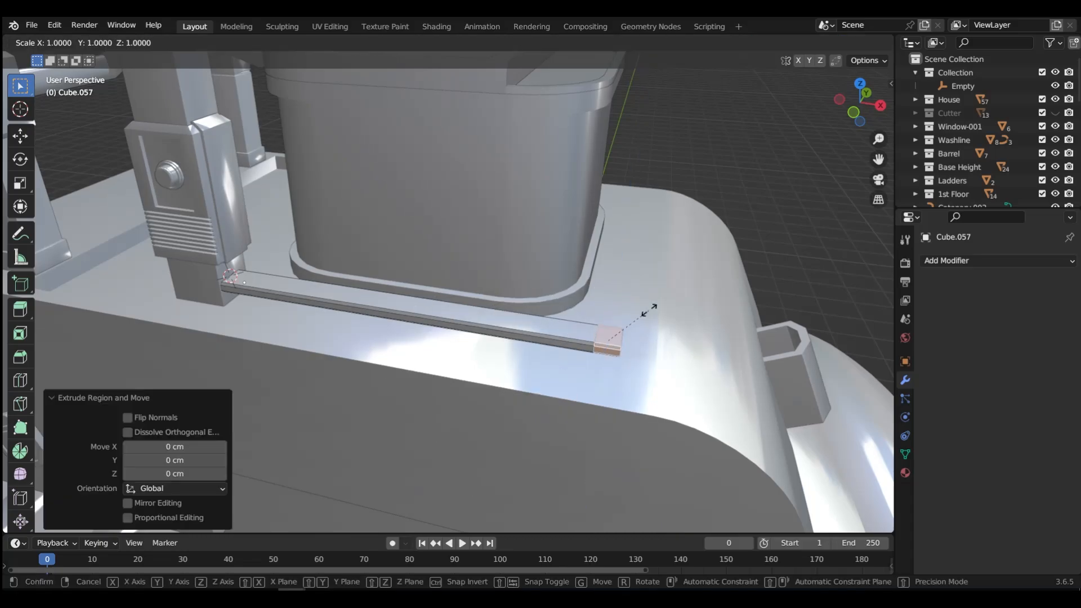
right_click(655, 307)
key("alt+s")
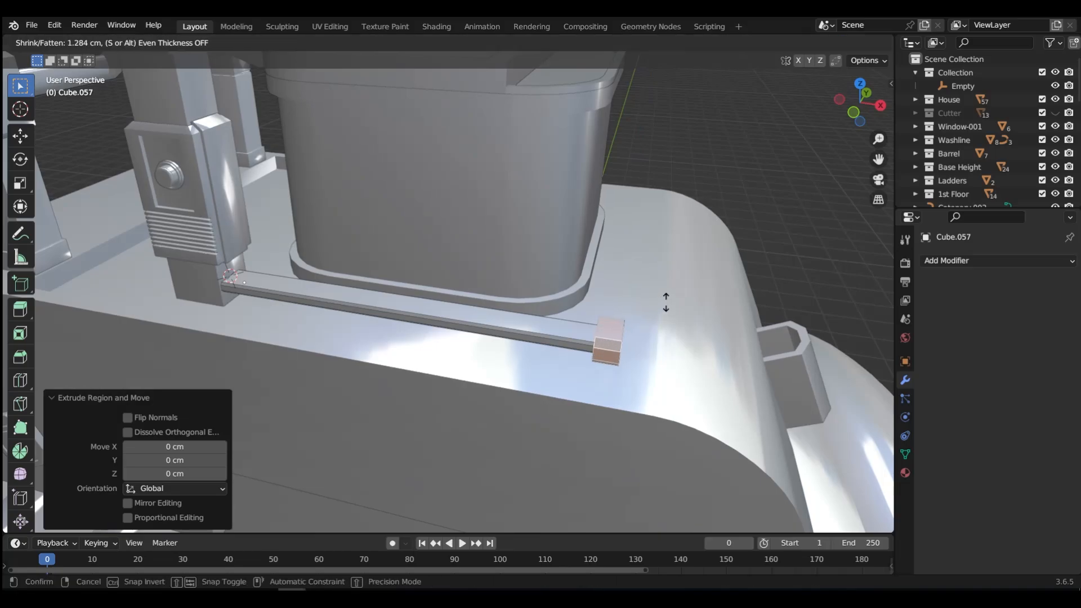
left_click(660, 306)
- Duplicate the end cap's top face in place, separate it into its own object and return to Object Mode
middle_click_drag(660, 305, 586, 324)
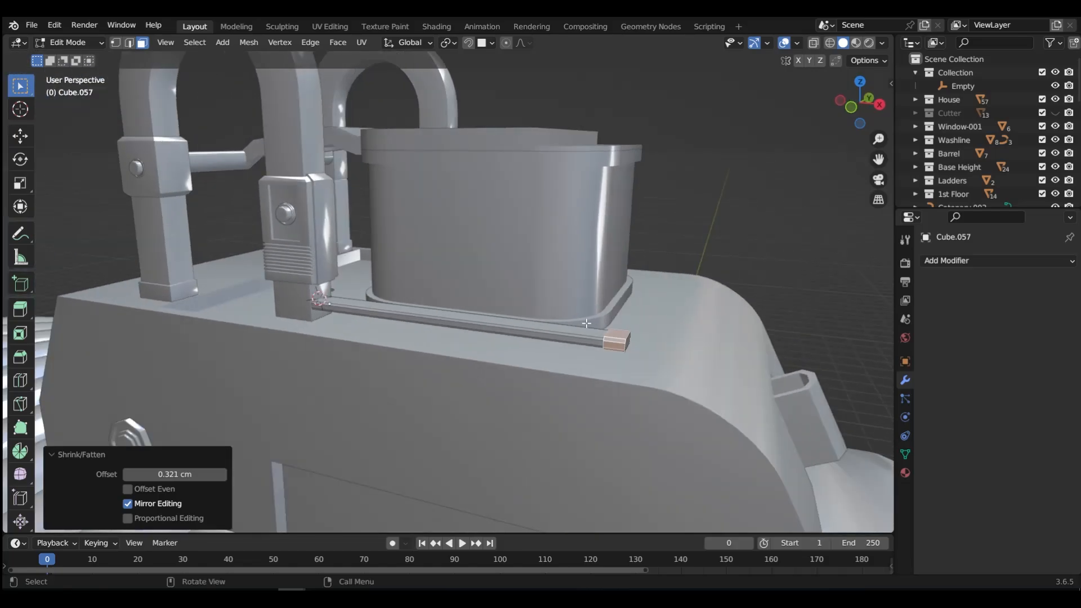
left_click(616, 332)
key("shift+d")
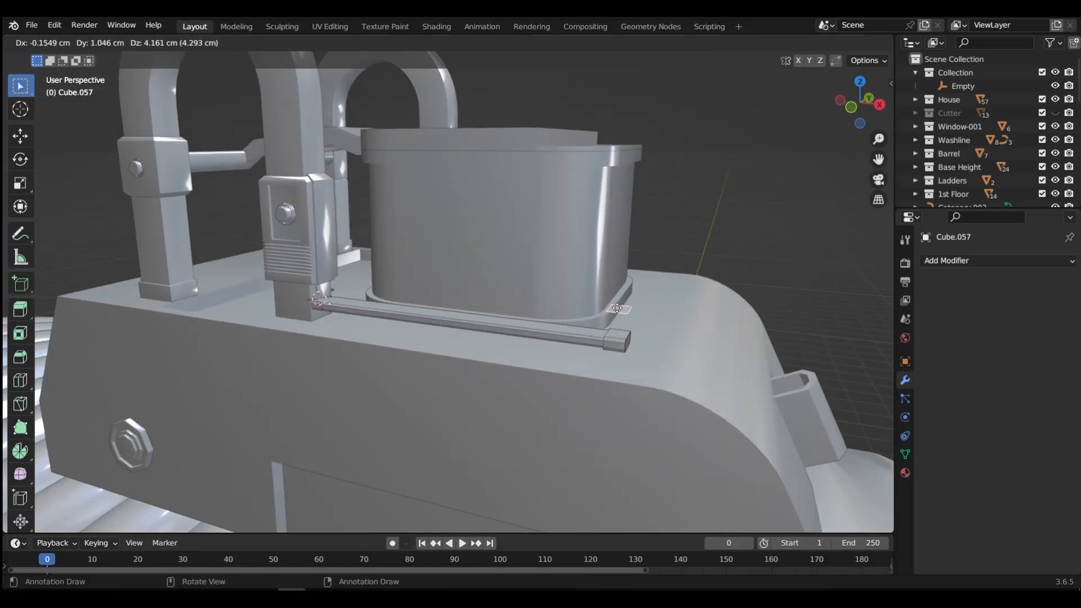
right_click(617, 307)
key("p")
left_click(616, 307)
key("Tab")
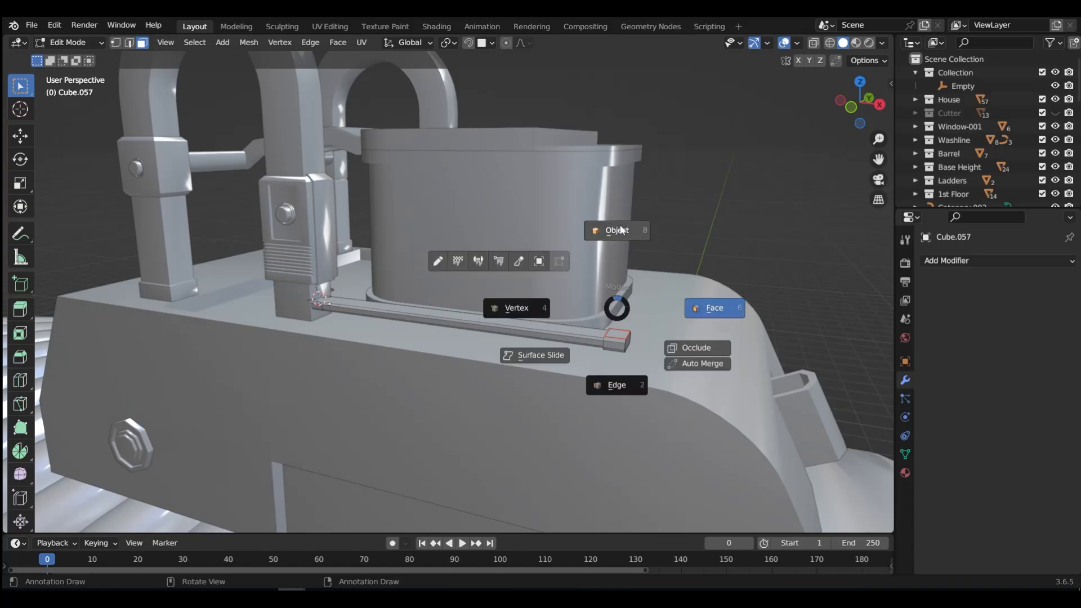
left_click(620, 231)
- Move the separated face about -5.44 cm along X so that it sits over the bar
left_click(616, 334)
key("g")
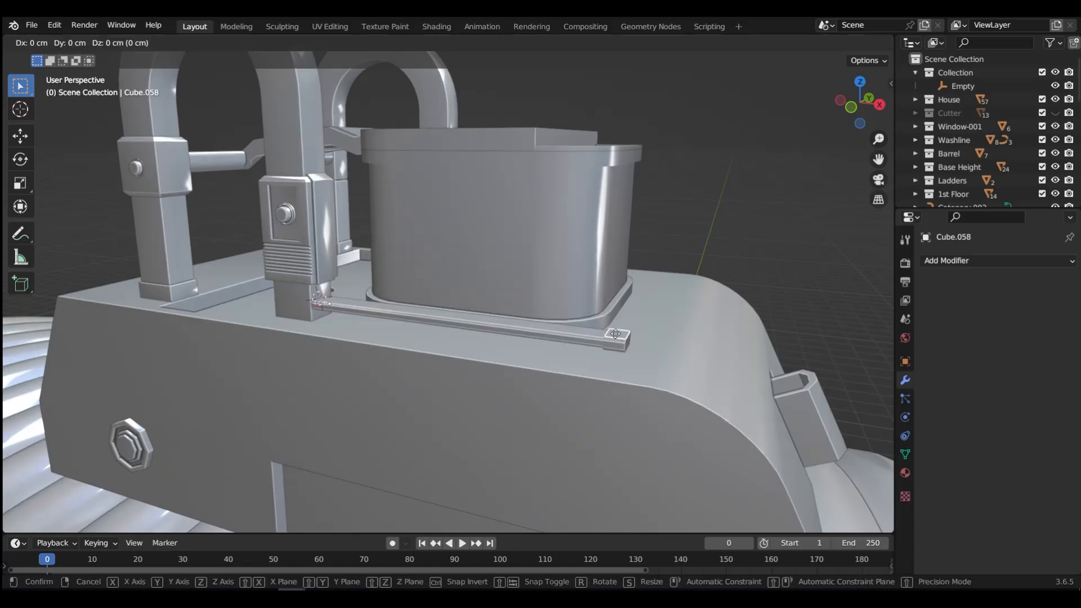
key("x")
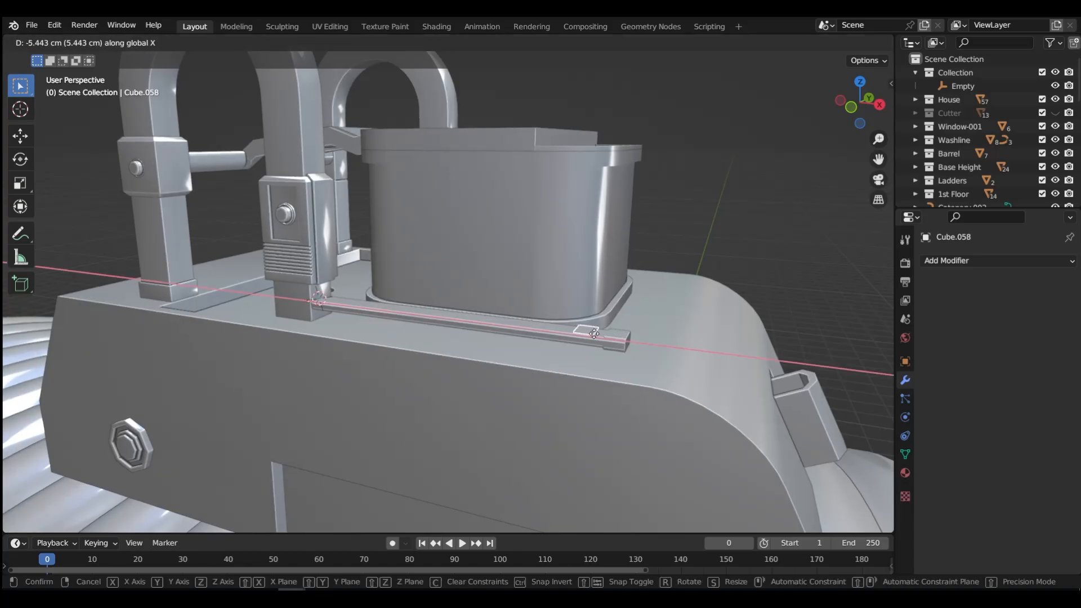
left_click(594, 334)
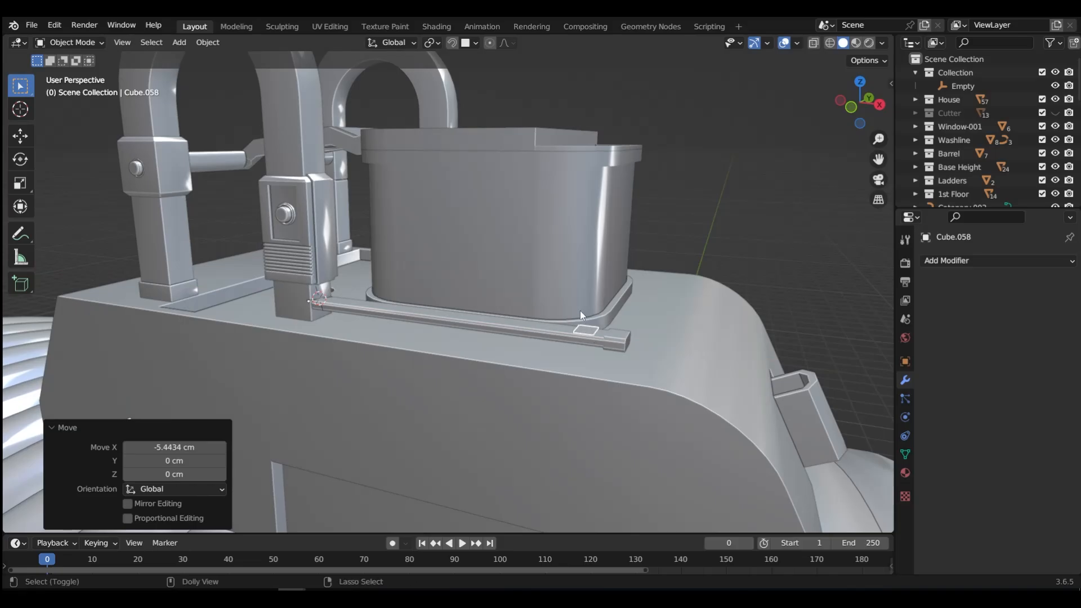
- Set the separated face's origin to its geometry and apply its rotation
left_click(594, 331)
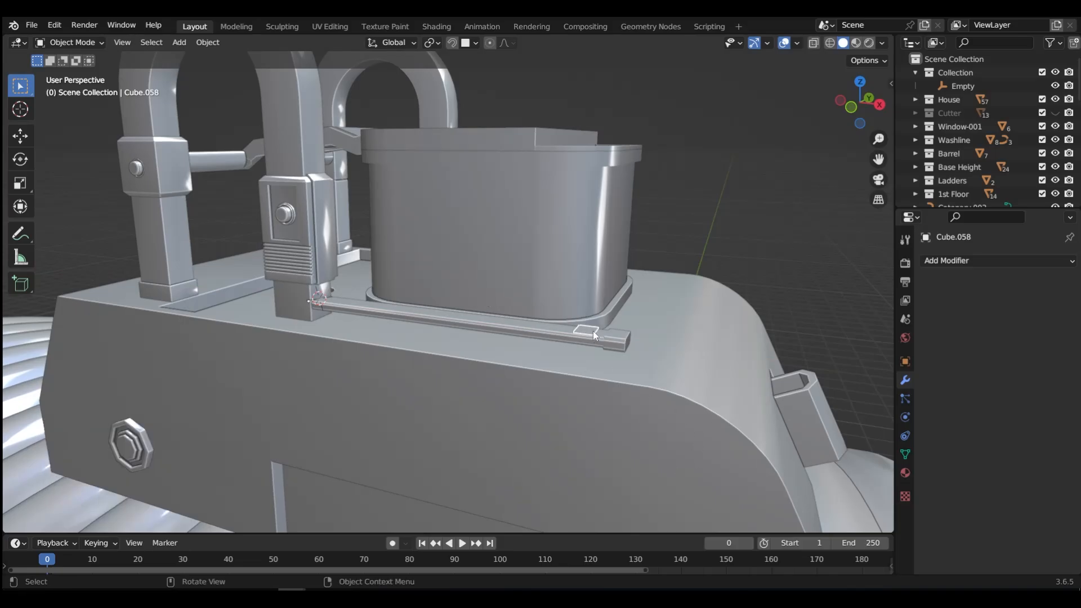
key("ctrl+alt+x")
left_click(622, 422)
key("ctrl+a")
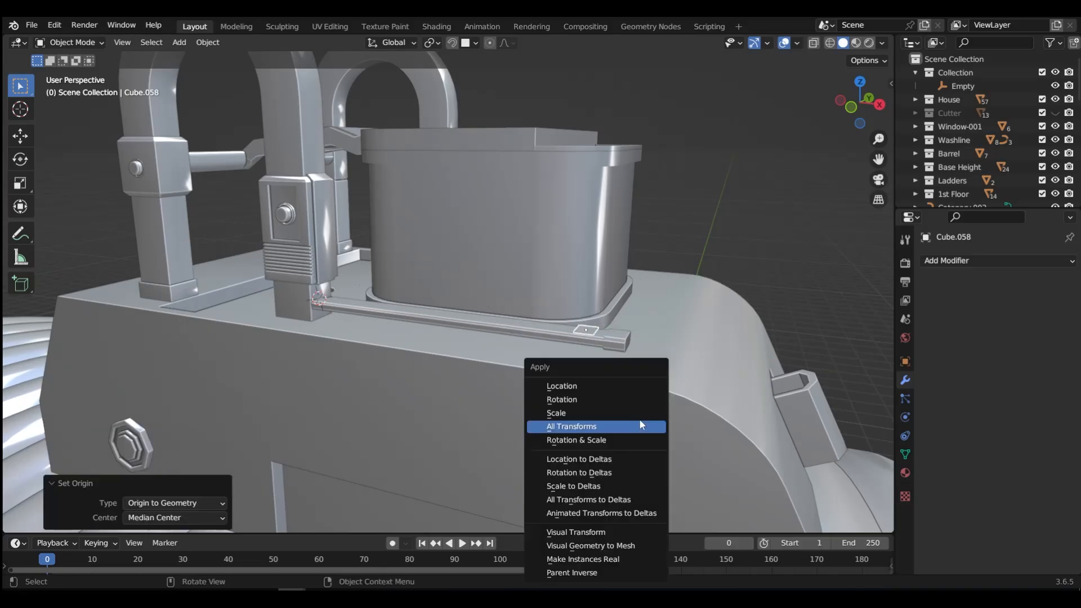
left_click(568, 400)
- Move the face's far edge about 51 cm along Y to stretch it into a long strip beside the container
key("Tab")
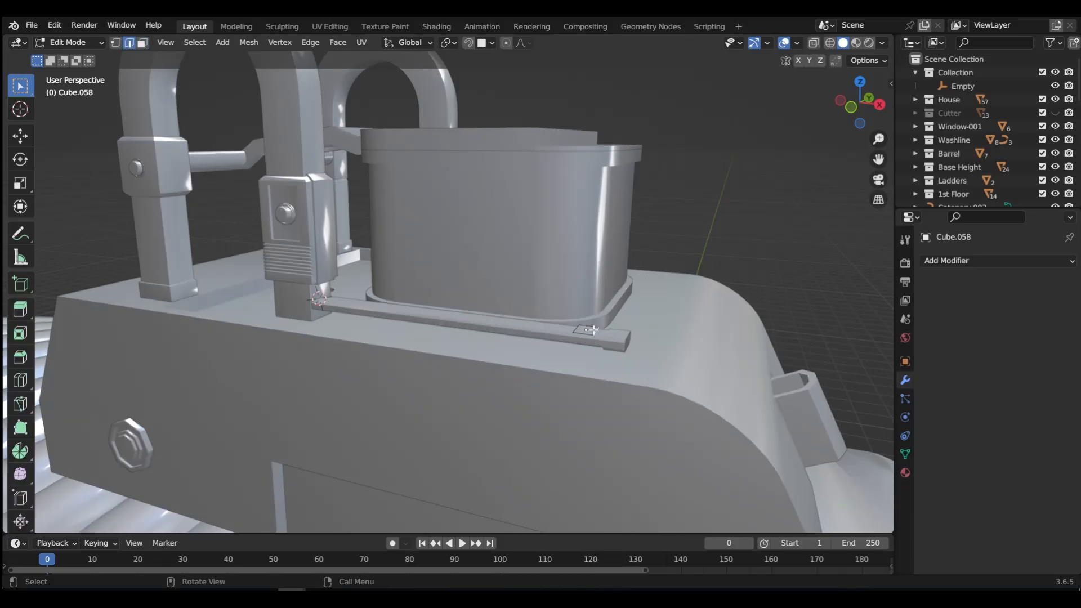
key("g")
key("y")
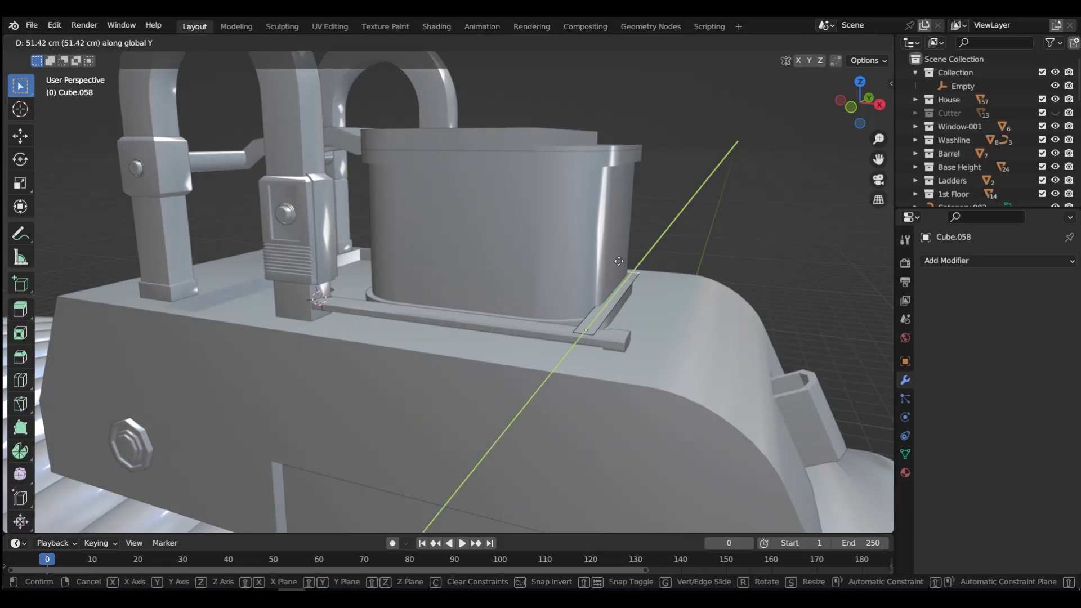
left_click(619, 261)
key("Tab")
left_click(622, 185)
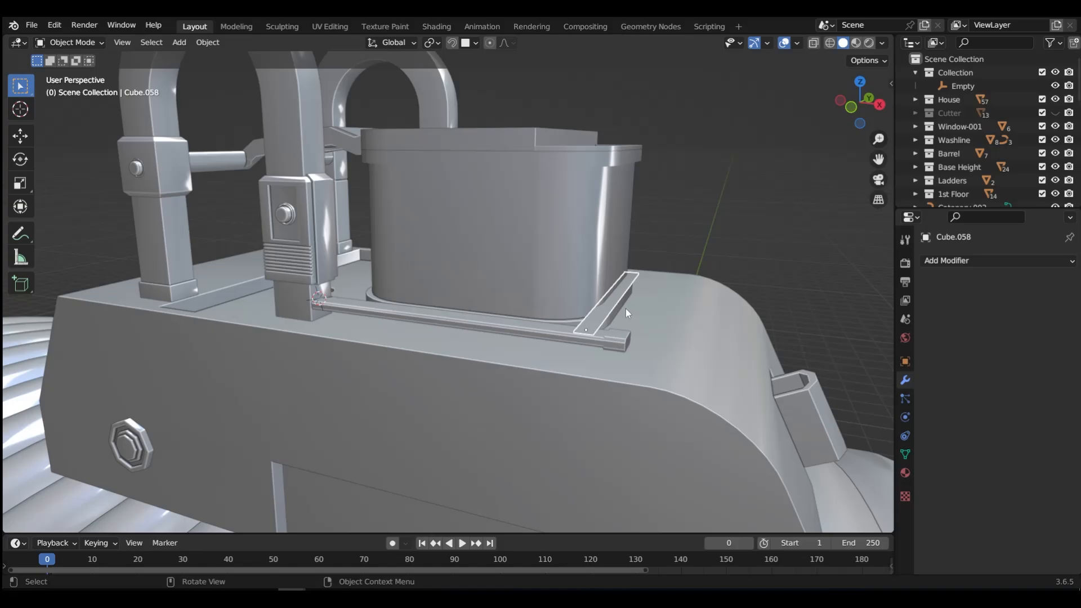
- Move the strip about 5.38 cm along X onto the end cap and scale it to 0.7 along X
key("g")
key("x")
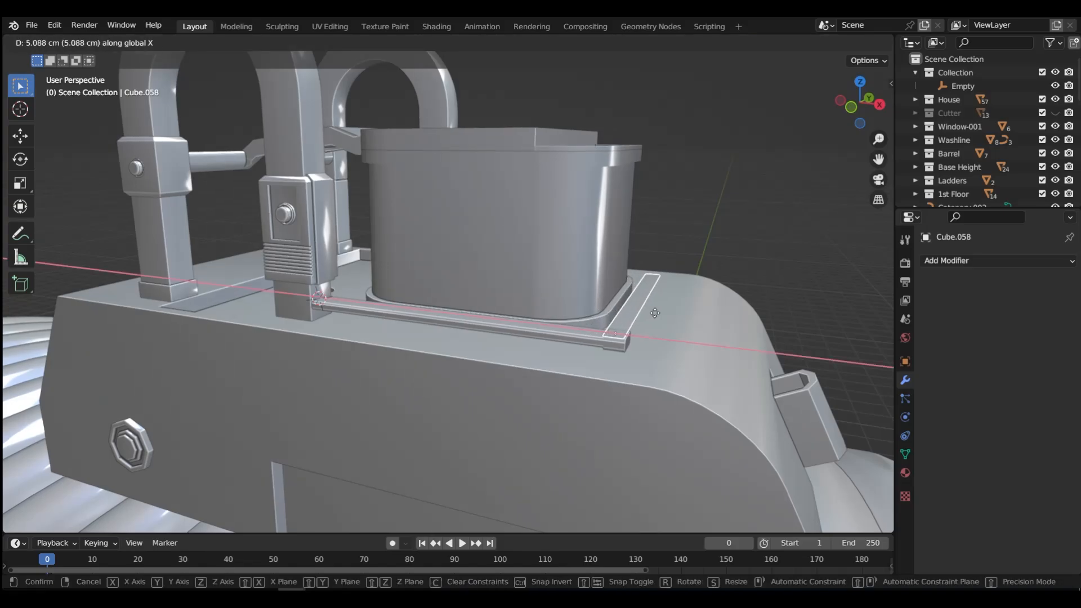
left_click(657, 313)
key("s")
key("x")
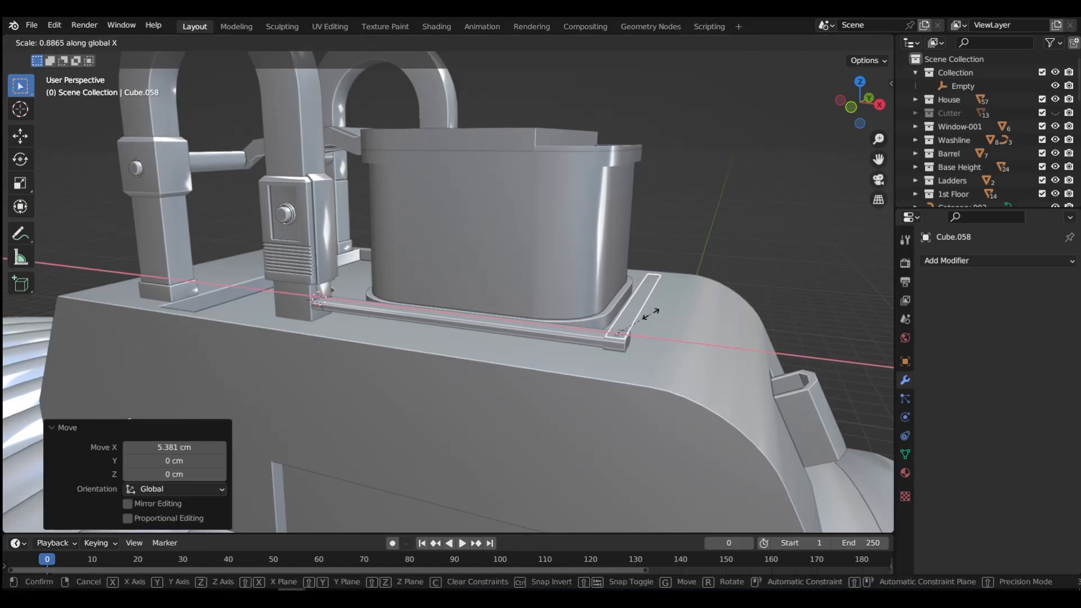
left_click(642, 315)
- Extrude the strip's face upward by about 0.95 cm to give it thickness
scroll(637, 332, "up", 3)
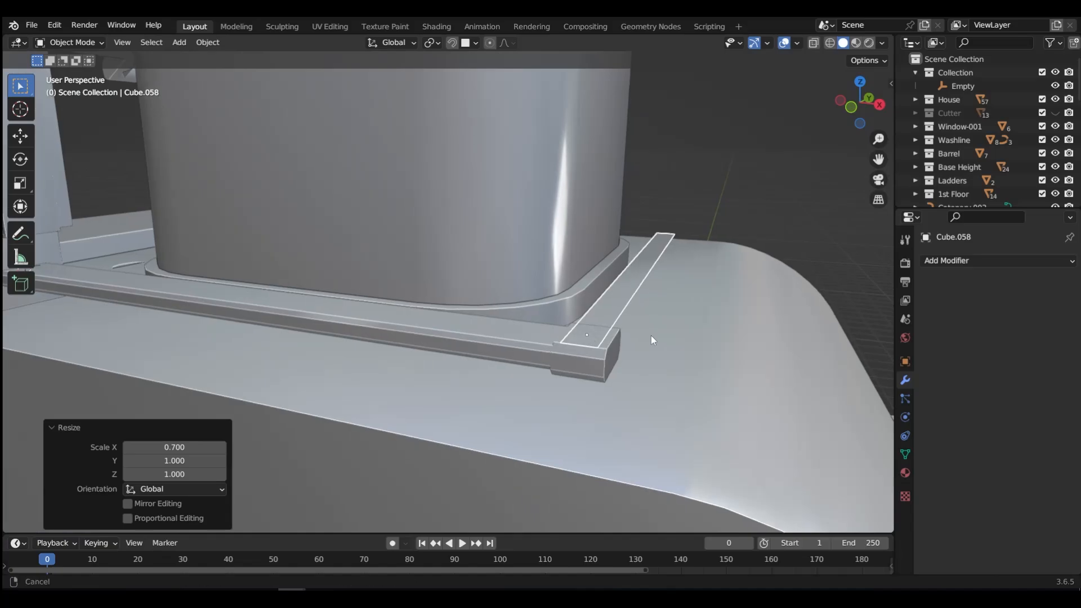
mouse_move(651, 336)
middle_mouse_down()
mouse_move(637, 349)
mouse_move(649, 339)
middle_mouse_up()
key("Tab")
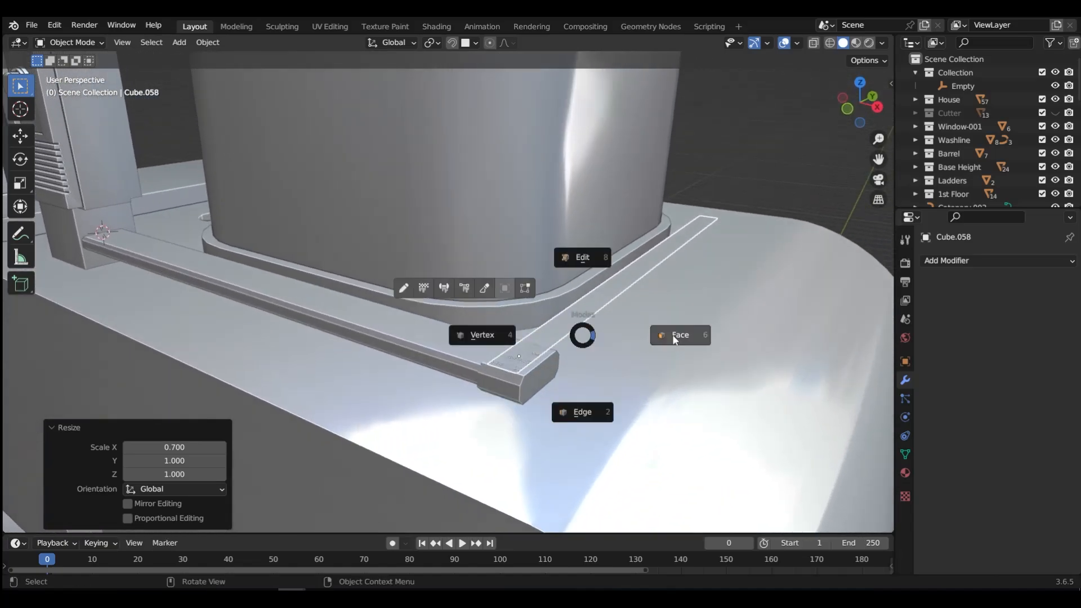
left_click(676, 338)
left_click(582, 319)
key("e")
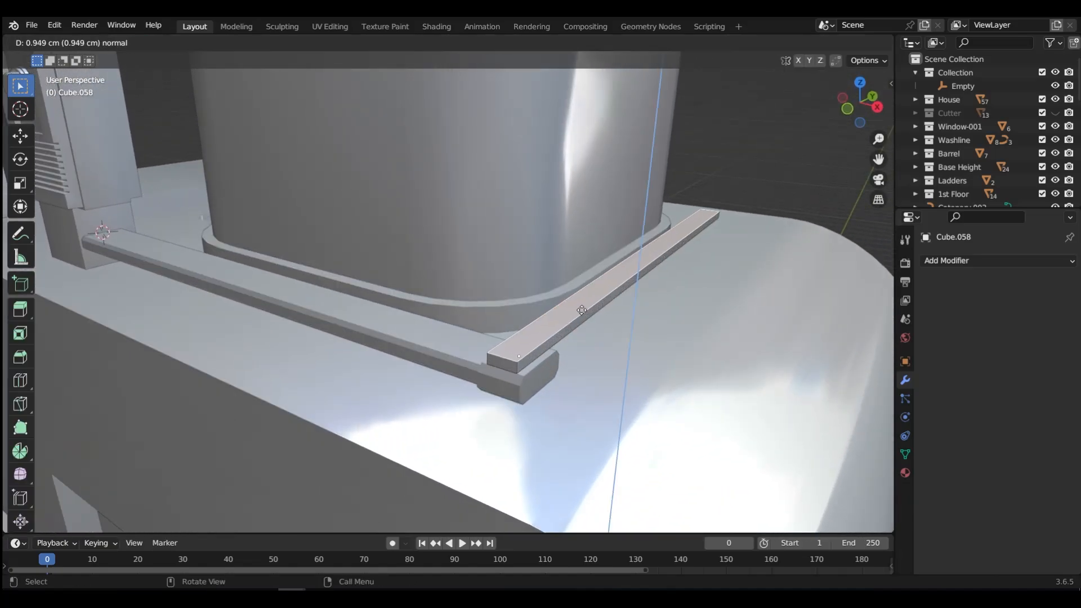
left_click(582, 310)
- Bevel the long edges of the thickened strip and return to Object Mode
key("Tab")
left_click(597, 390)
key("alt+a")
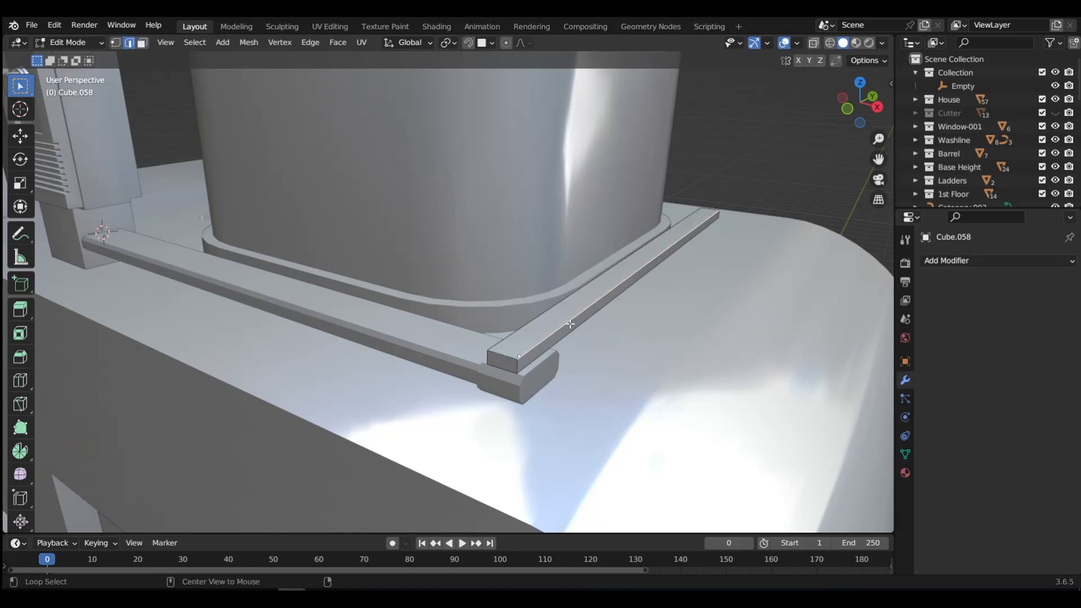
left_click(570, 324, "ctrl+alt")
key("ctrl+b")
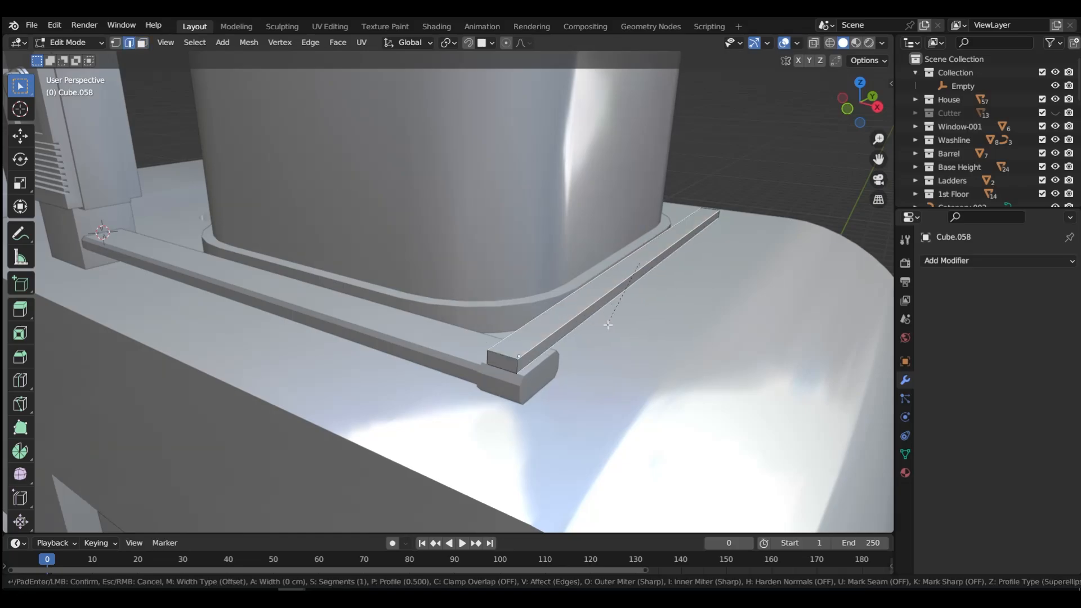
left_click(664, 368)
key("ctrl+Tab")
left_click(609, 278)
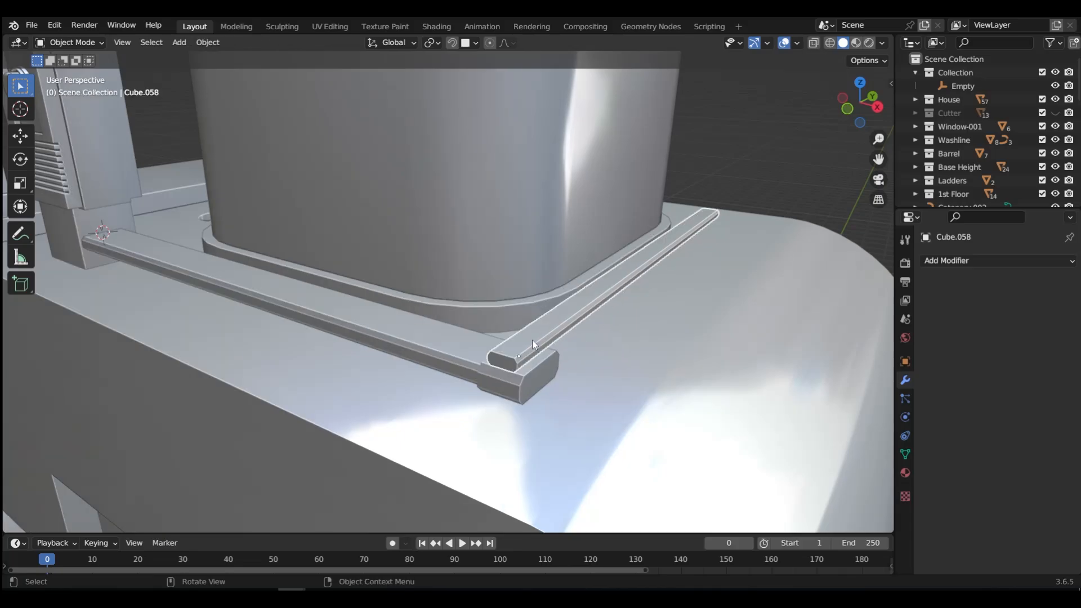
- Move the beveled strip about -1.98 cm along Y so its end overlaps the end cap
key("g")
key("y")
left_click(522, 357)
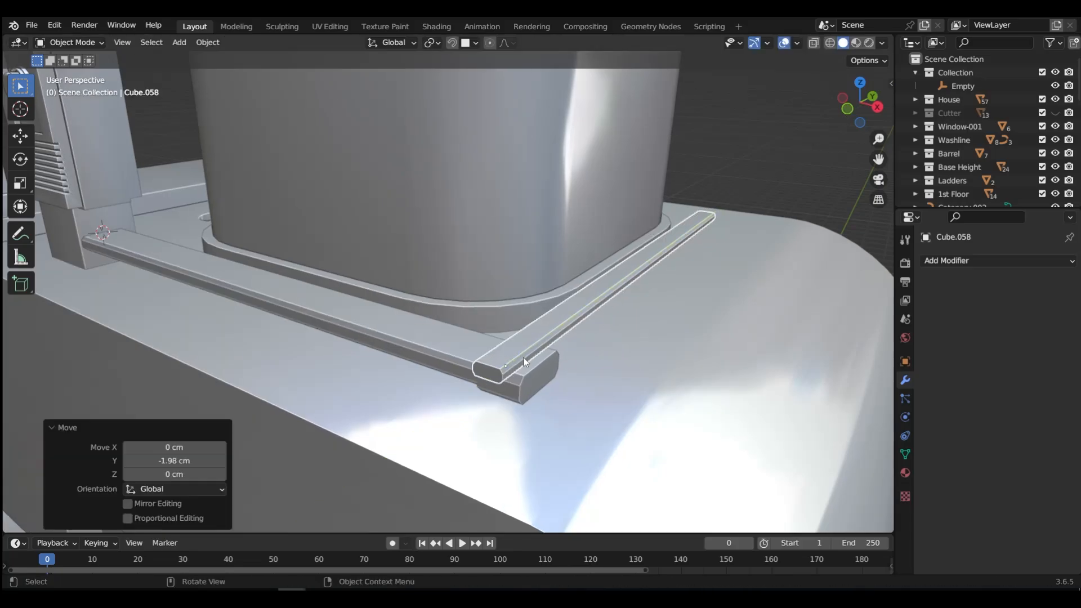
- Add a plane at the corner where the two bars meet and scale it down uniformly by about 0.122 and again by about 0.037
mouse_move(697, 253)
middle_mouse_down()
mouse_move(643, 241)
mouse_move(681, 241)
middle_mouse_up()
right_click(461, 353, "shift")
key("shift+a")
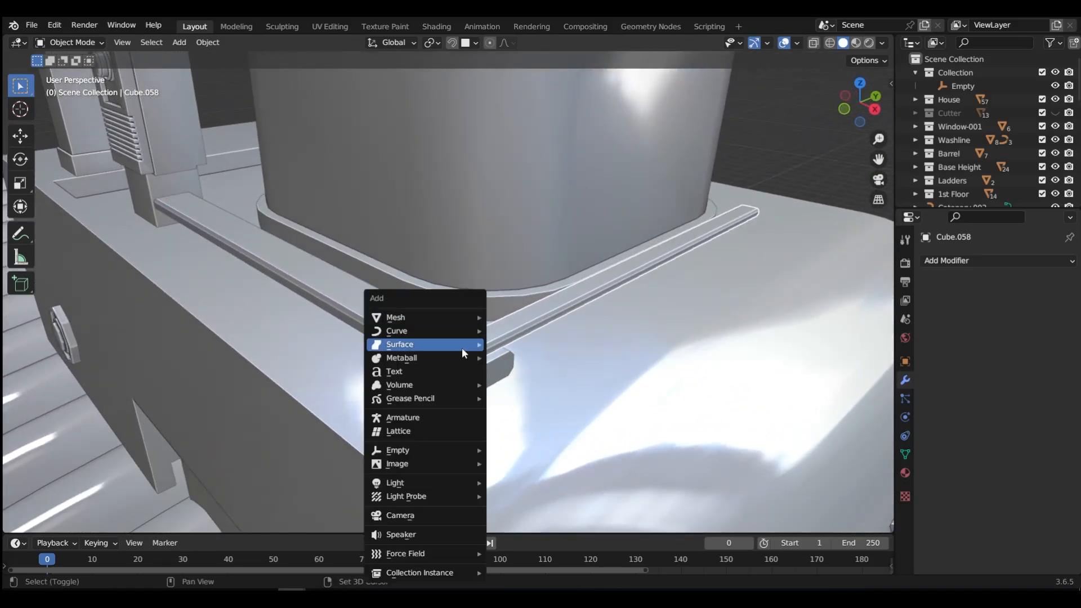
mouse_move(418, 318)
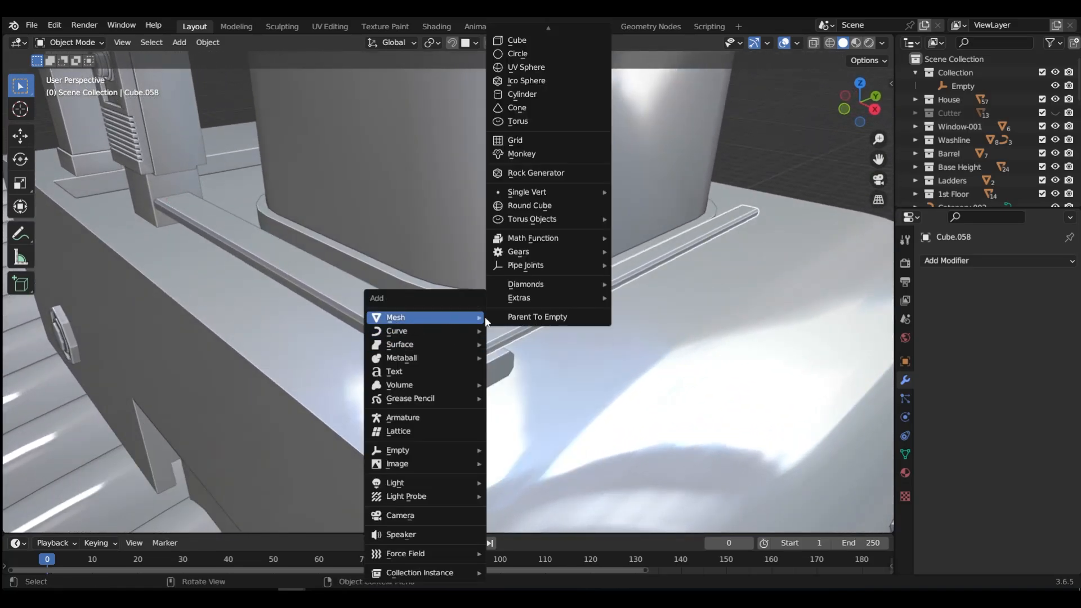
scroll(552, 40, "up", 2)
left_click(518, 45)
key("s")
left_click(499, 335)
key("s")
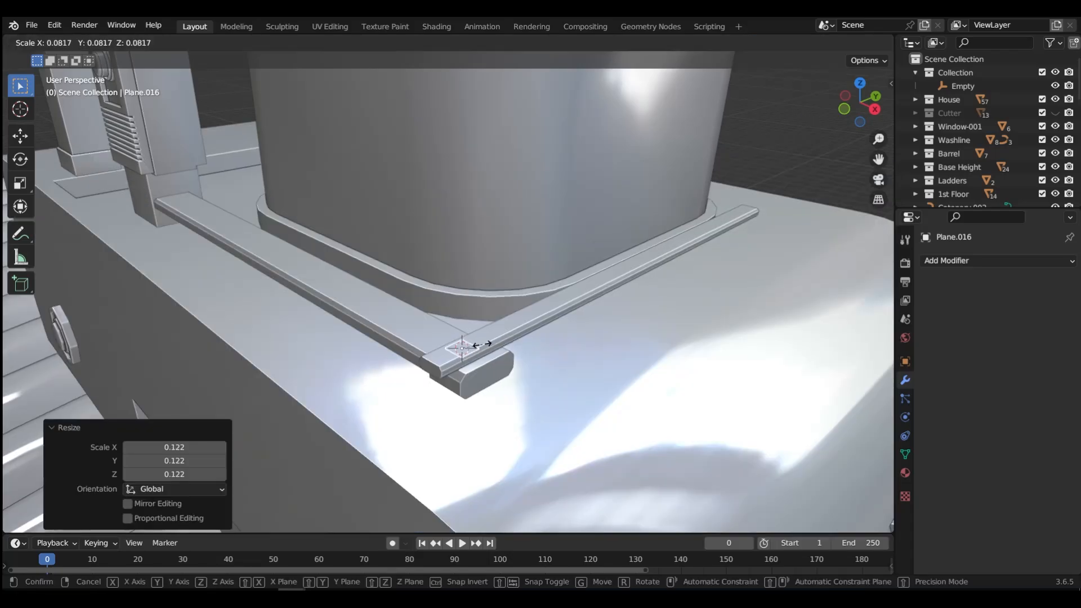
left_click(485, 345)
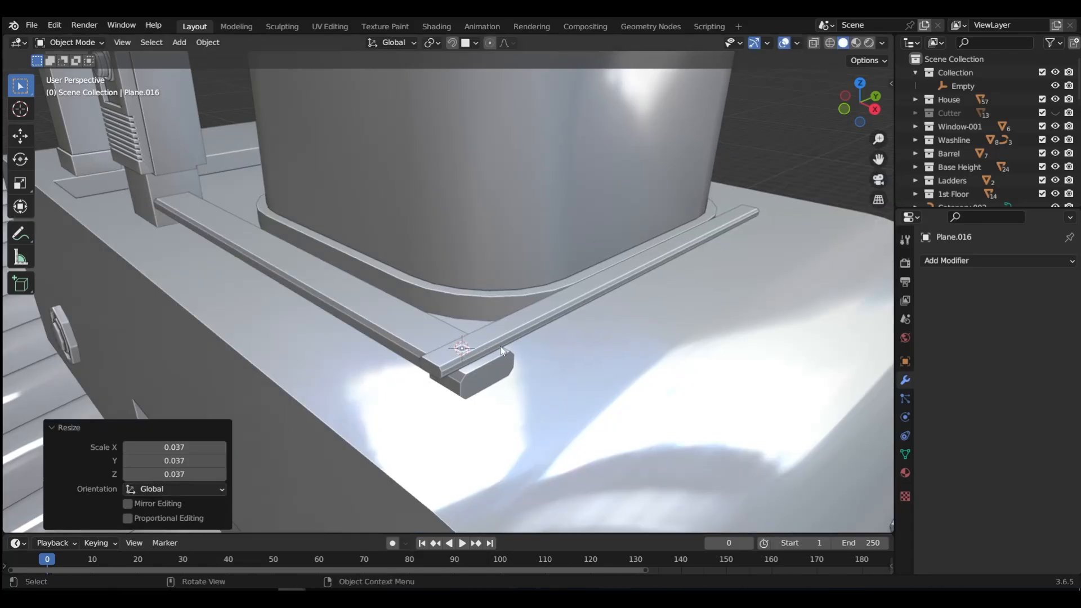
- Scale the small plane by about 1.376 along X and about 10.233 along Y to span the bar's width
key("s")
key("x")
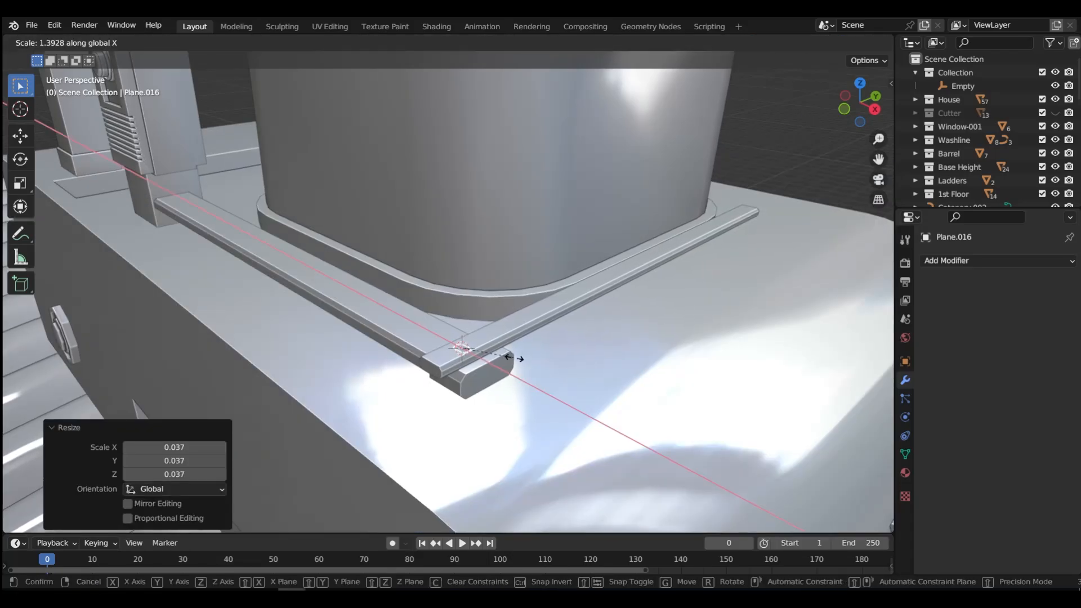
left_click(515, 358)
key("s")
key("y")
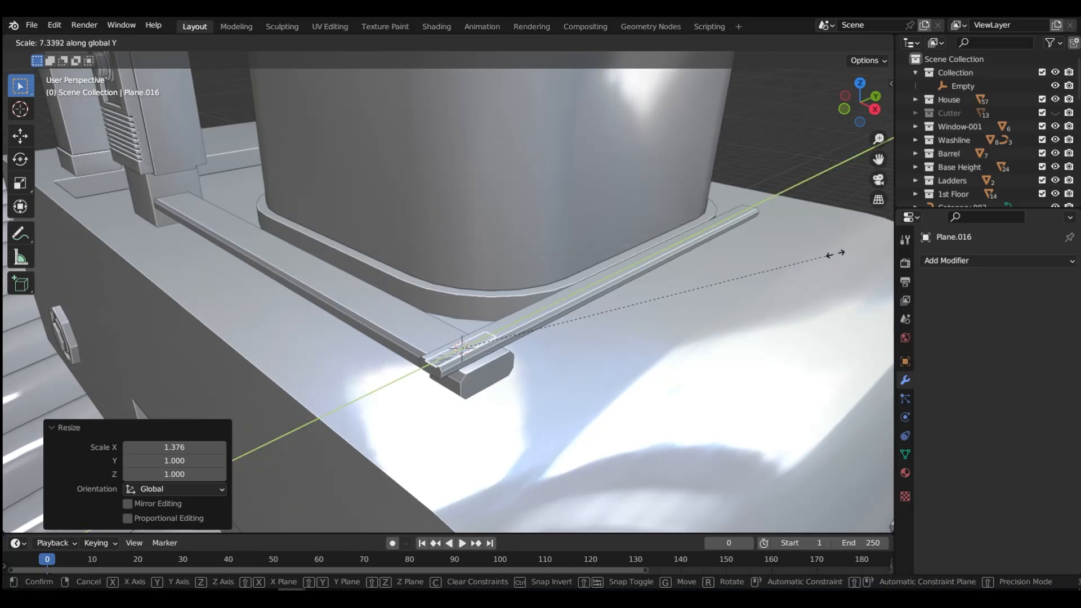
left_click(40, 218)
- Extrude the small plane upward by about 1.54 cm into a bracket block over the bars' corner
key("Tab")
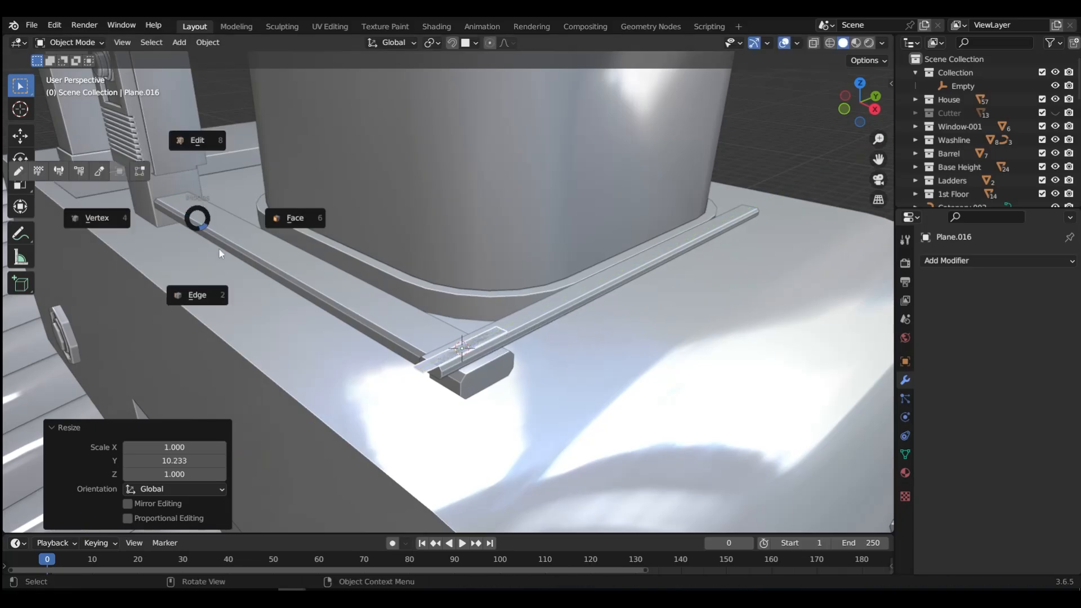
left_click(392, 295)
key("e")
left_click(421, 305)
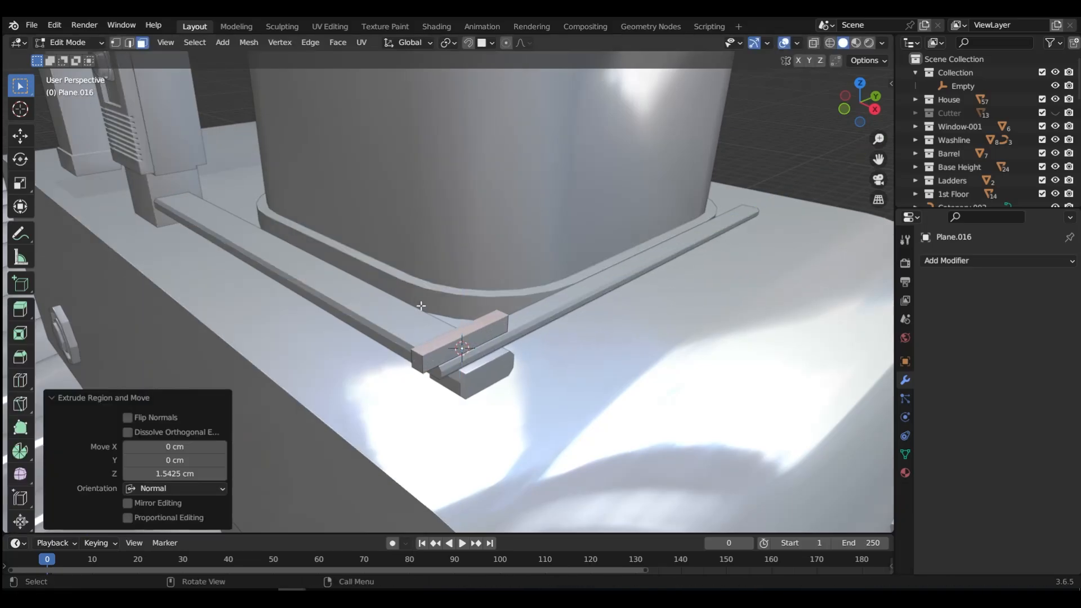
- Scale the bracket block by 0.412 along X, apply its scale and set its origin to its geometry
key("s")
key("x")
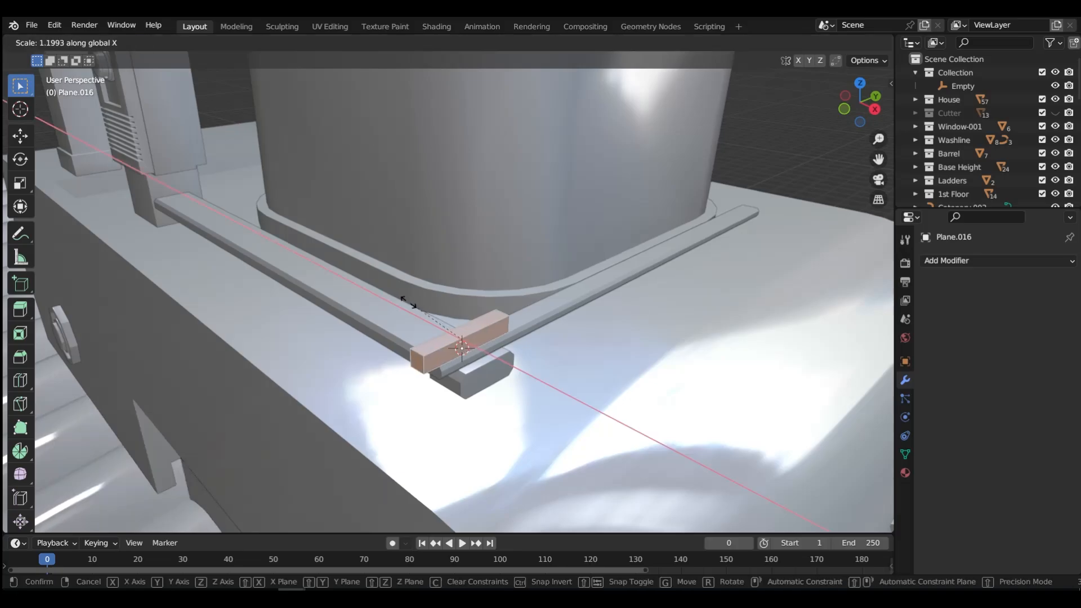
left_click(443, 331)
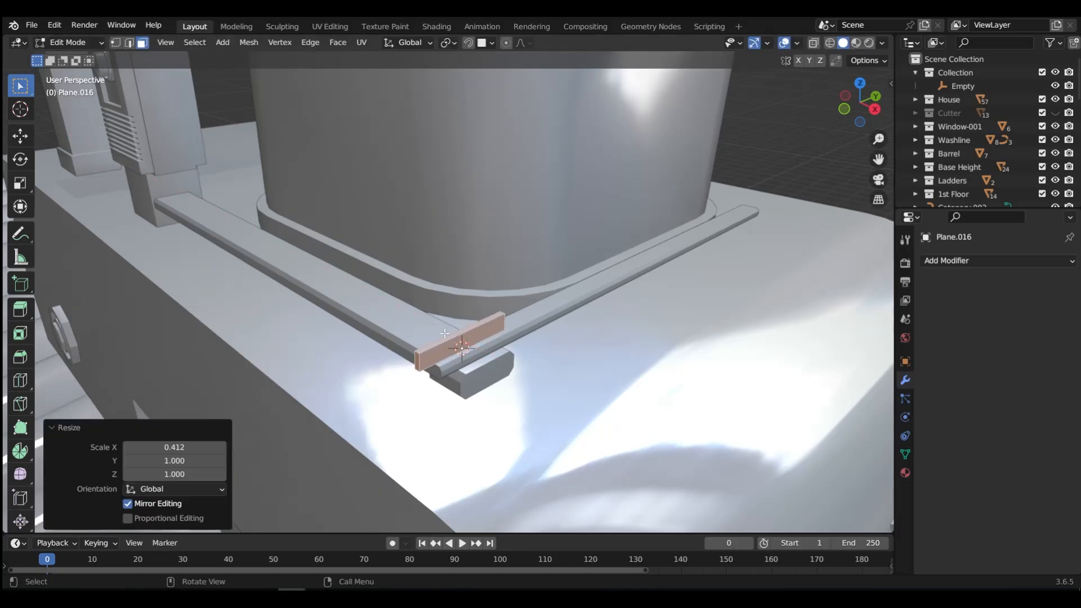
key("Tab")
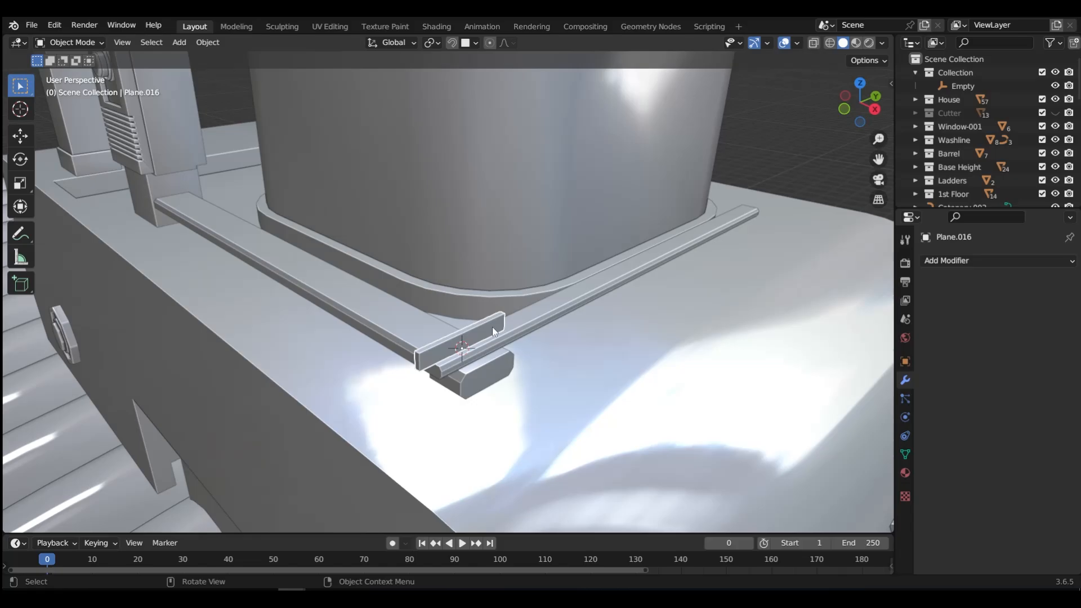
key("ctrl+a")
left_click(492, 327)
key("shift+s")
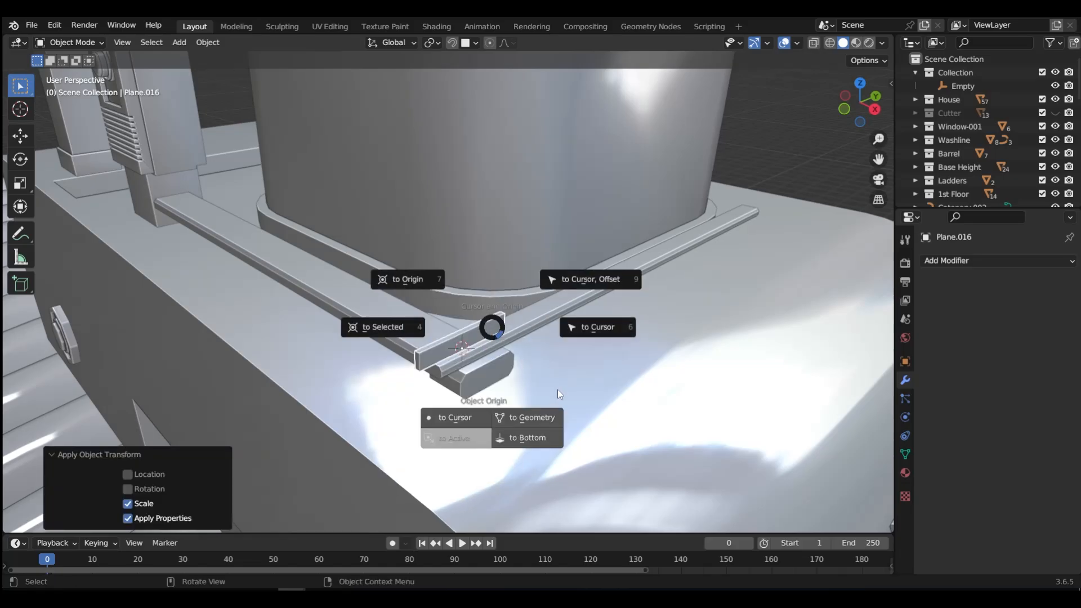
left_click(529, 418)
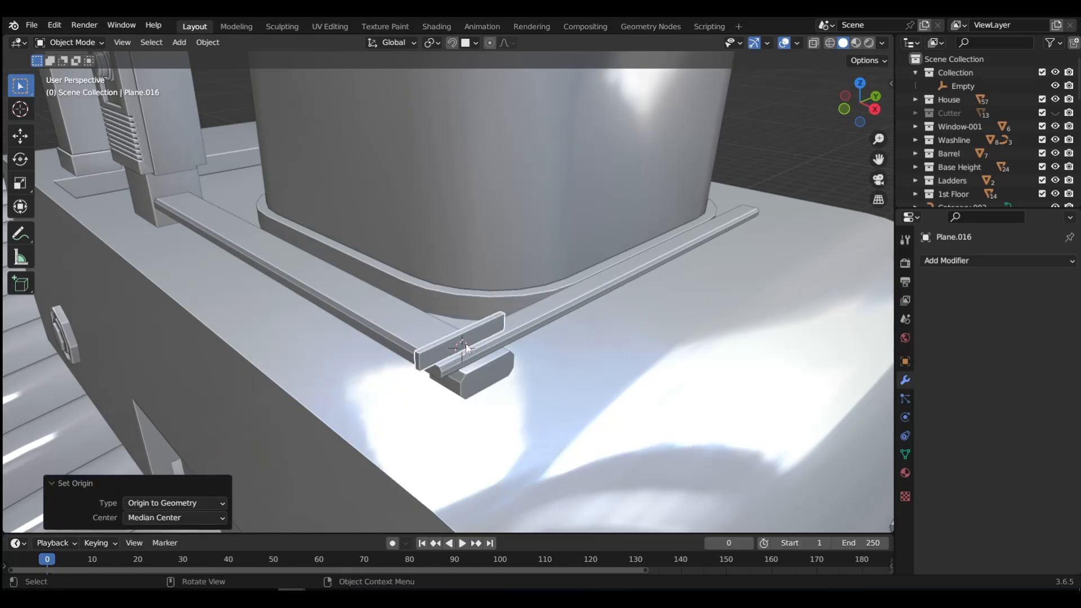
- Scale the thin block by about 6.877 along Z and move it about -0.35 cm along X to centre it on the bar
key("s")
key("z")
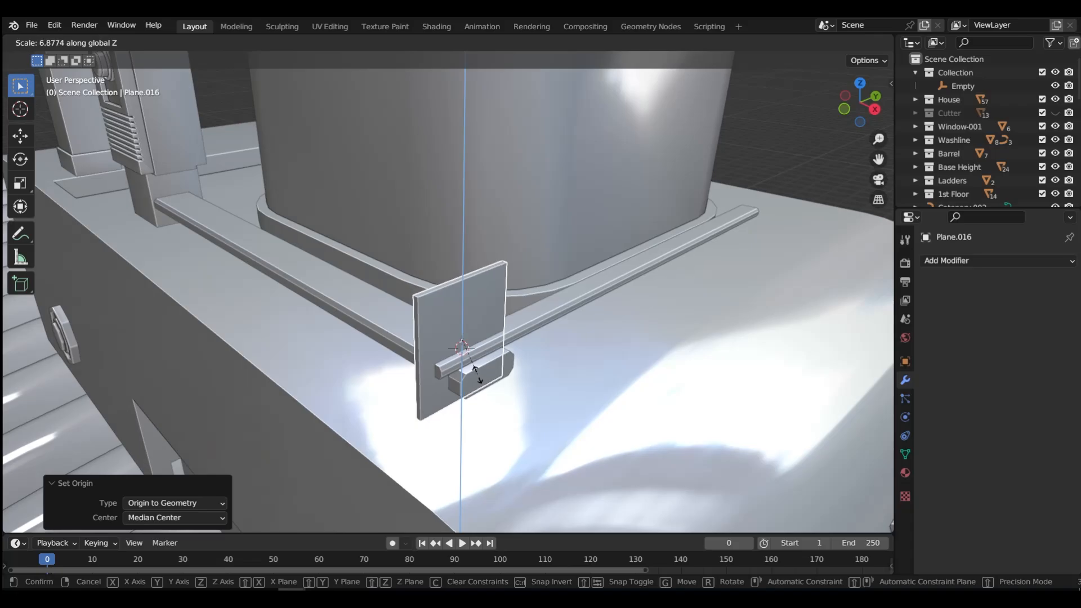
left_click(478, 373)
middle_click_drag(477, 373, 504, 343)
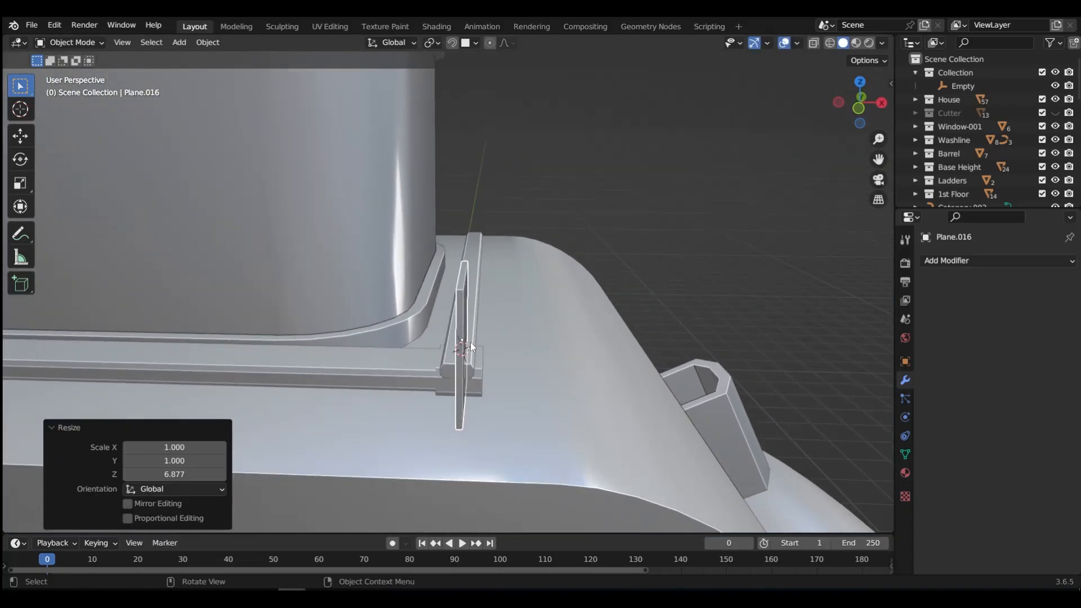
key("g")
key("x")
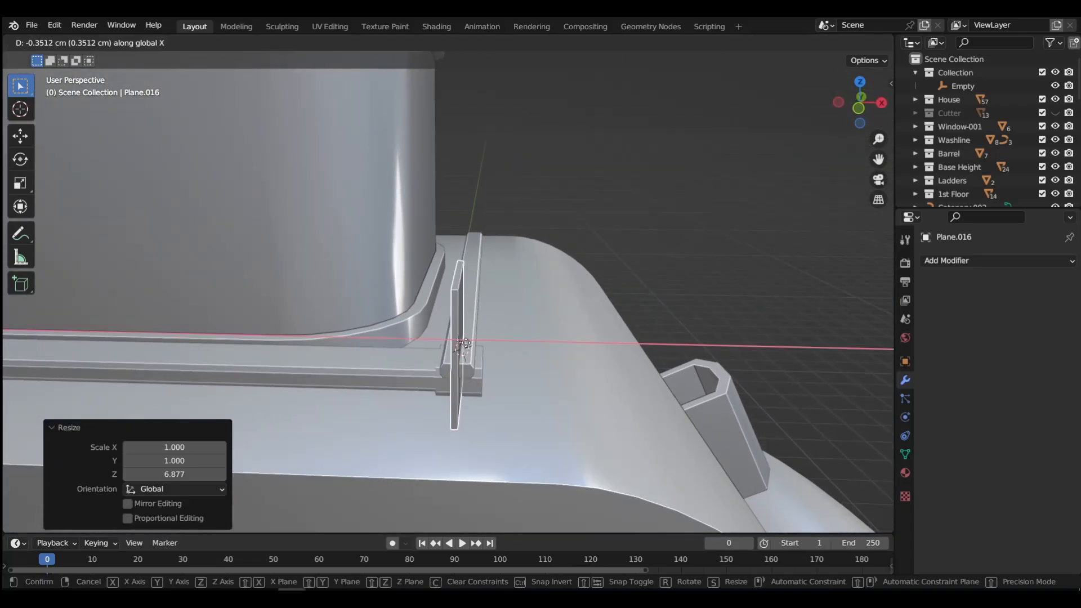
left_click(466, 343)
- Subtract the thin block from the narrow bar with a Boolean Difference to cut a slot in its end
left_click(472, 323, "shift")
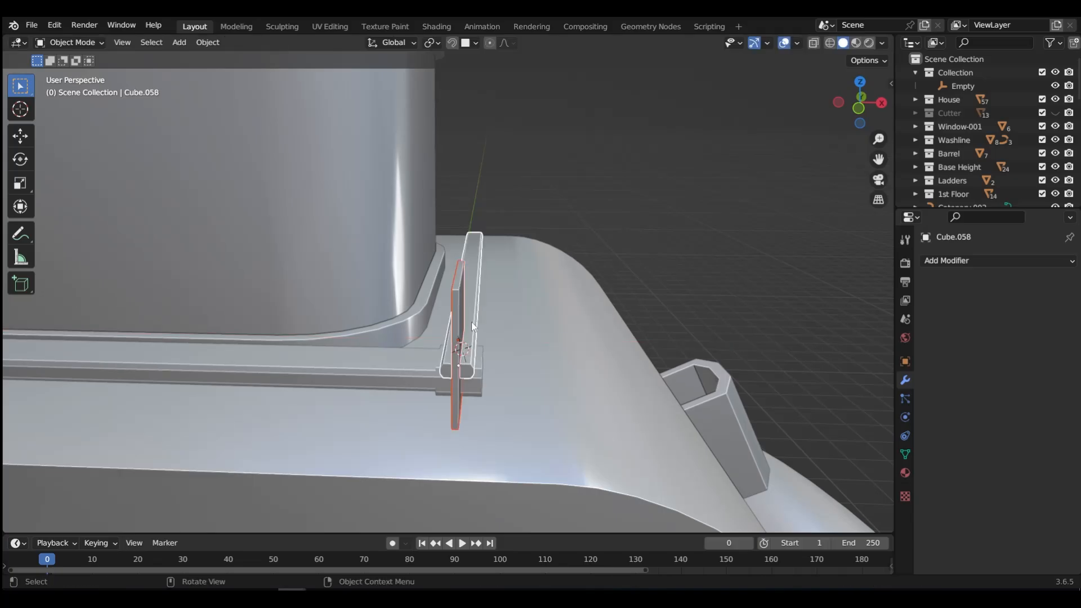
key("ctrl+KP_Subtract")
middle_click_drag(492, 311, 387, 296)
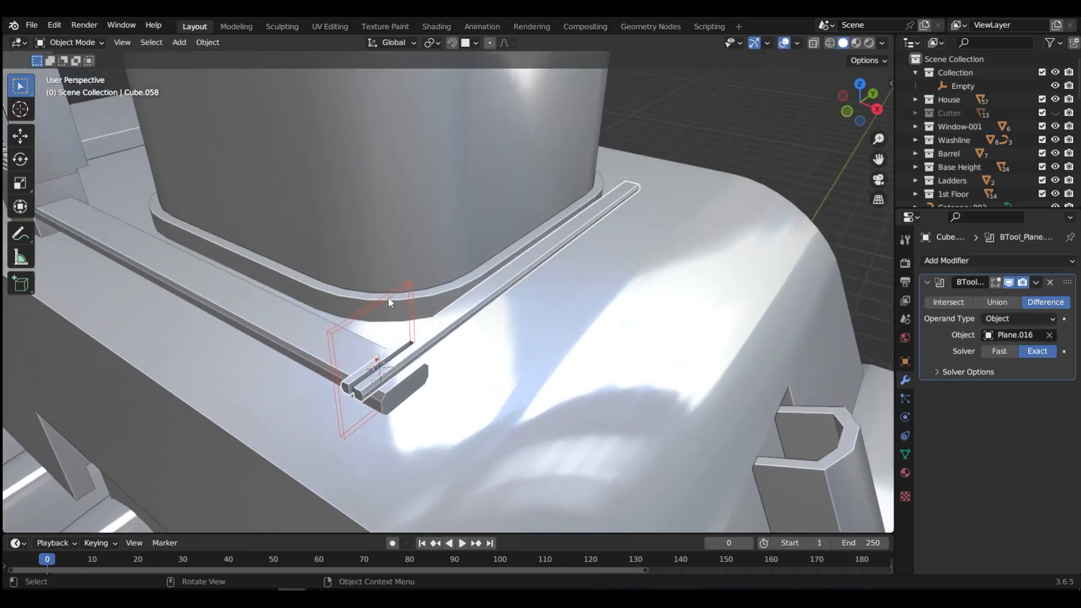
- Move the slot cutter block to the Cutter collection and apply the Boolean modifier on the narrow bar
left_click(388, 299)
key("m")
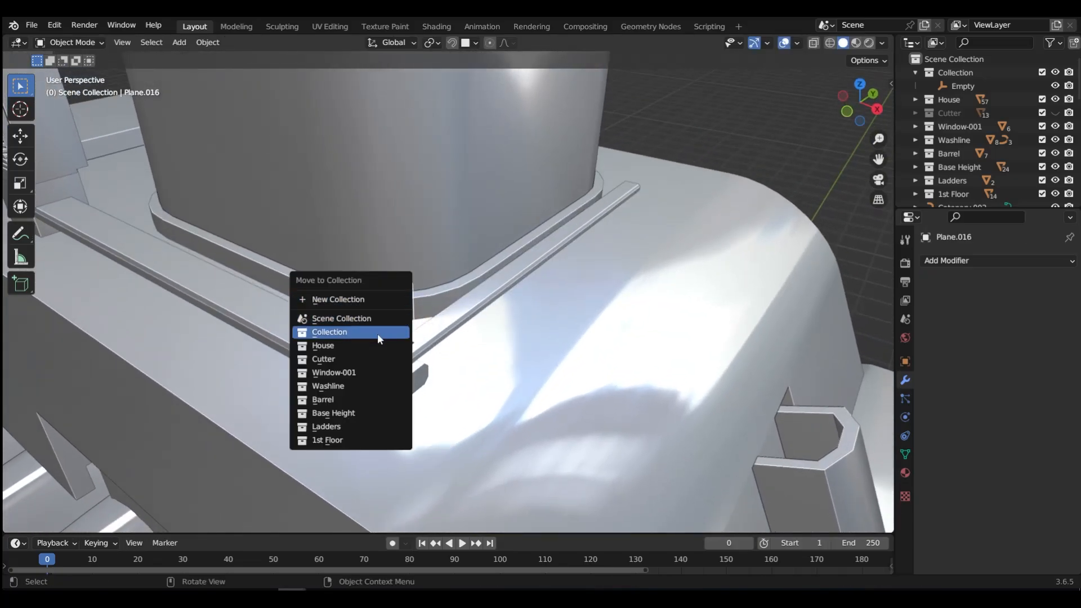
left_click(338, 358)
left_click(404, 349)
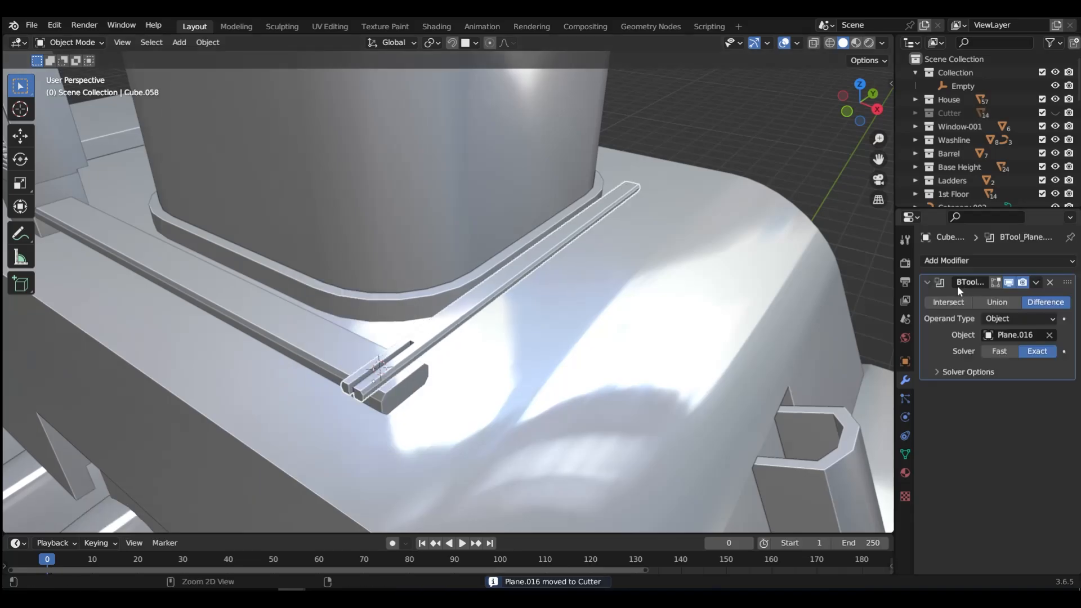
key("ctrl+a")
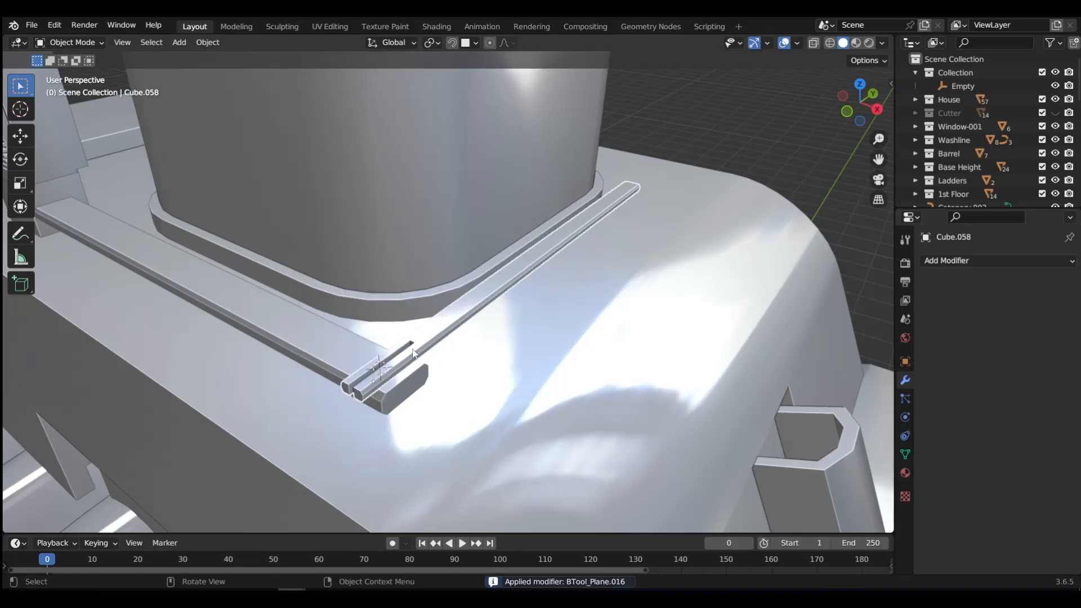
- Try a loop cut across the slotted bar in Edit Mode, slid toward the slotted end with a factor of about 0.631
key("ctrl+Tab")
left_click(522, 333)
key("ctrl+r")
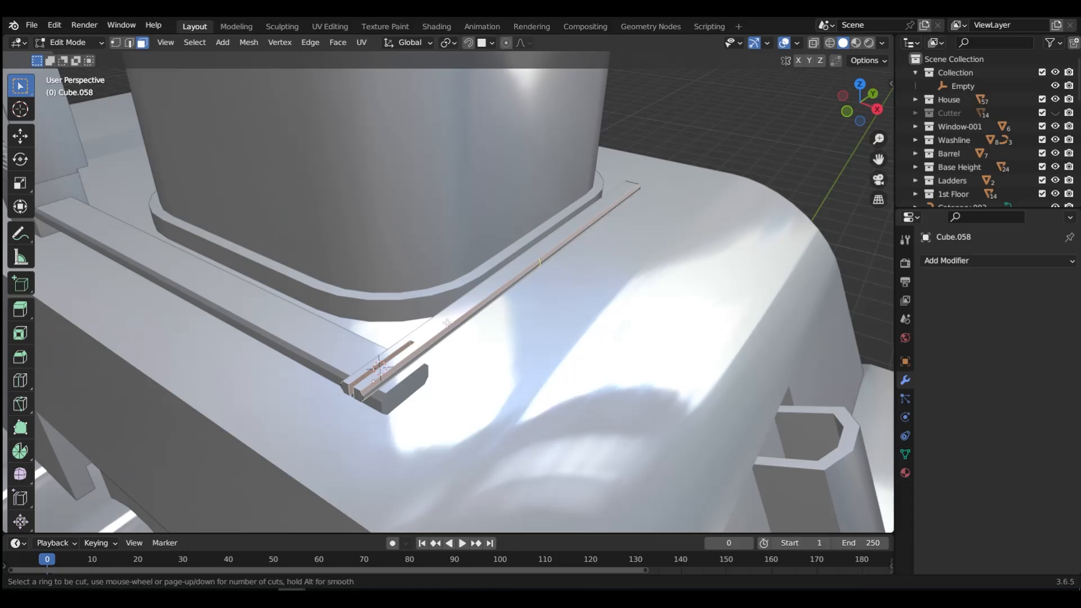
left_click(447, 323)
left_click(358, 387)
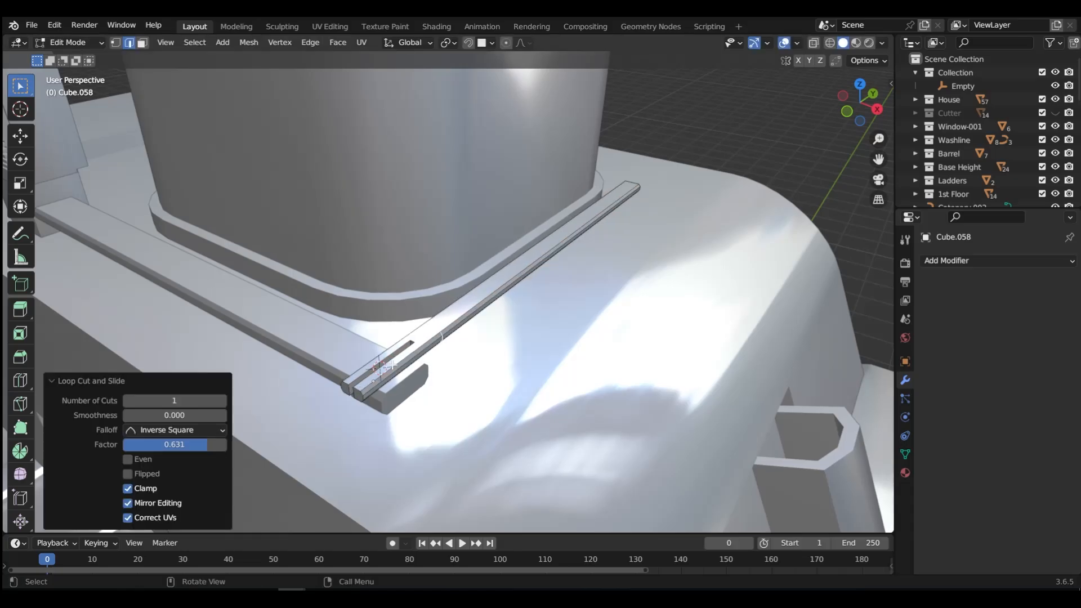
- Isolate the slotted bar in Local View and dissolve the edges of the loop cut
key("KP_Divide")
scroll(381, 355, "up", 5)
middle_click_drag(372, 345, 505, 326)
scroll(428, 345, "up", 2)
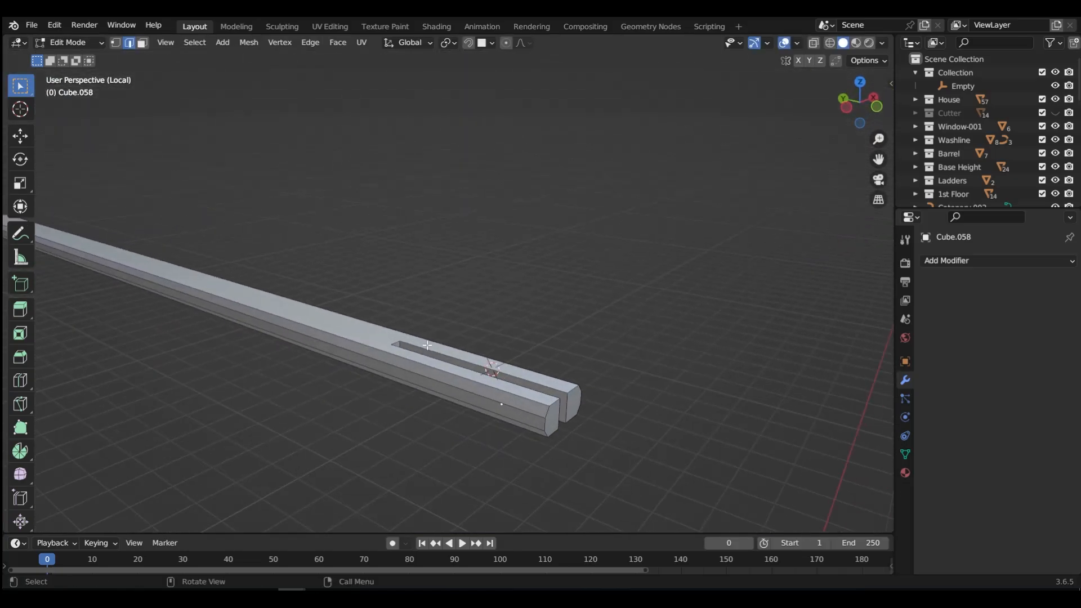
middle_click_drag(428, 345, 217, 396)
key("x")
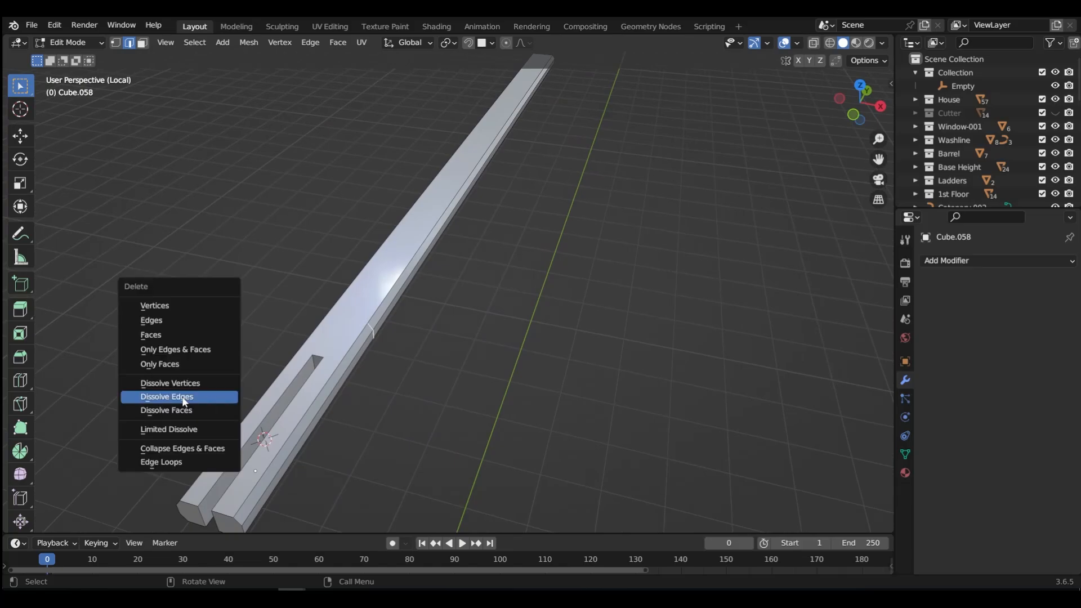
left_click(184, 398)
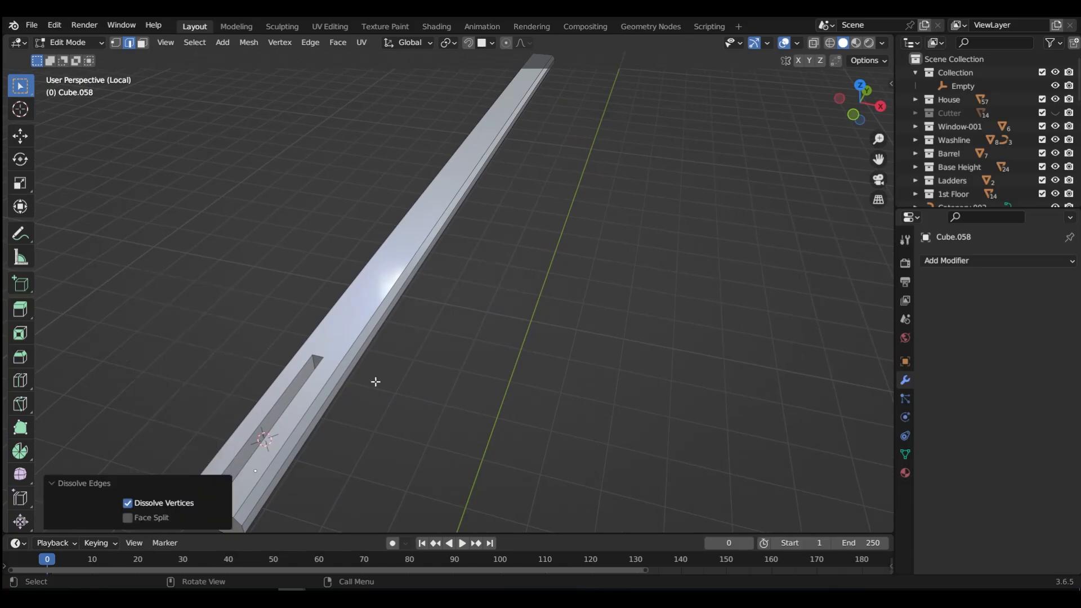
- Knife-cut straight through the whole bar from the left view, a short distance beyond the slot's inner end
key("grave")
left_click(284, 383)
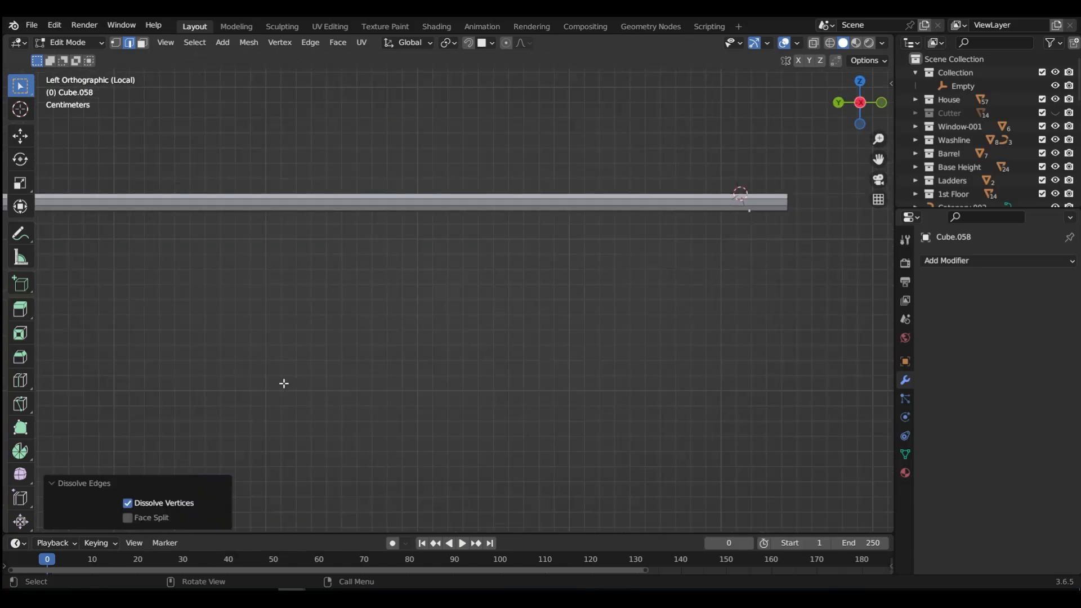
middle_click_drag(357, 306, 568, 317, "shift")
key("grave")
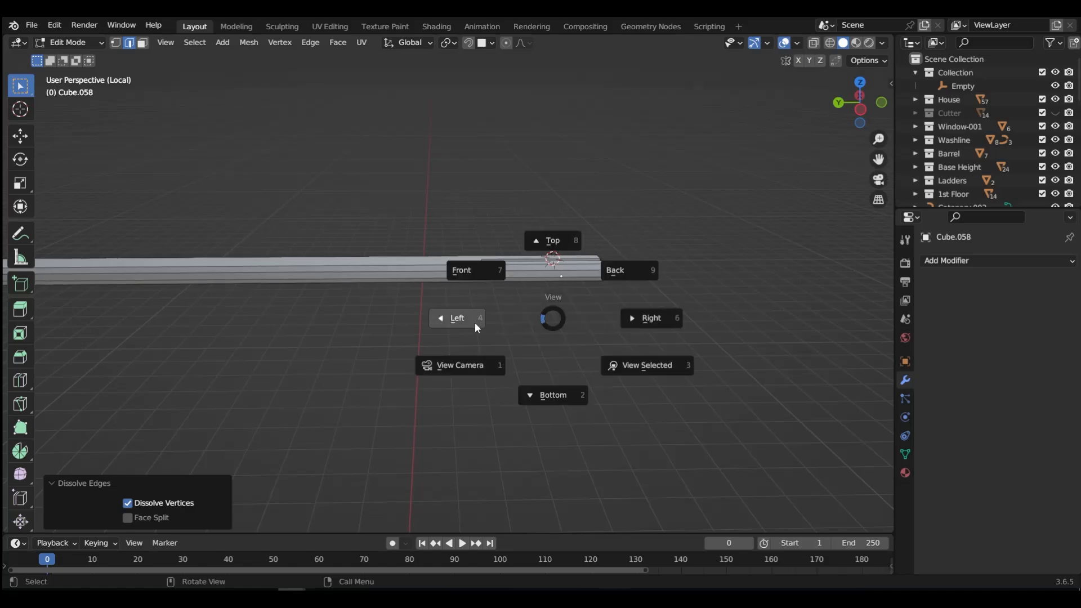
left_click(474, 322)
key("shift+z")
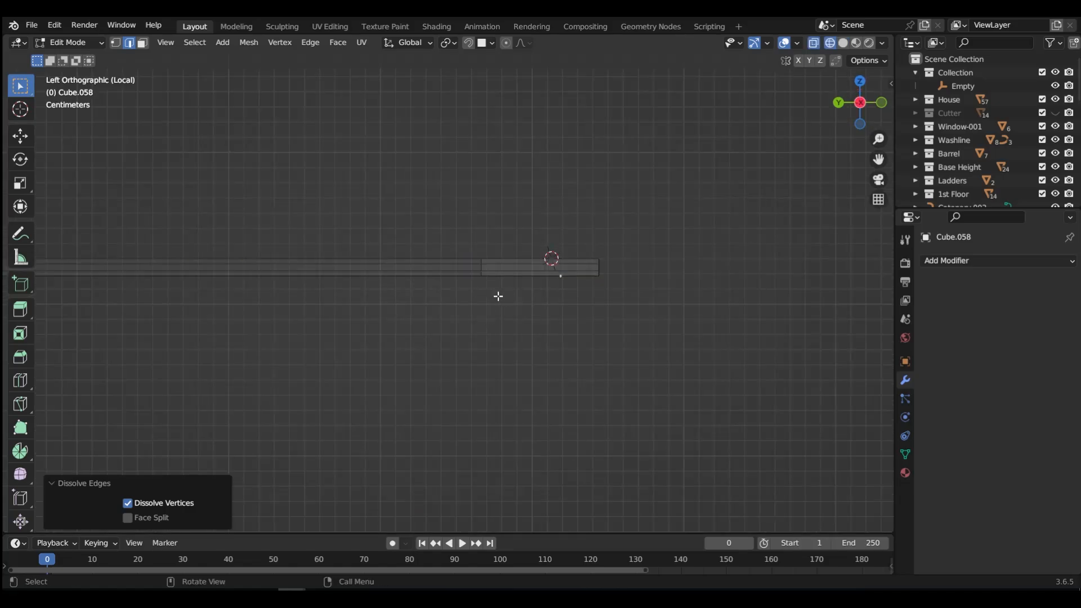
key("k")
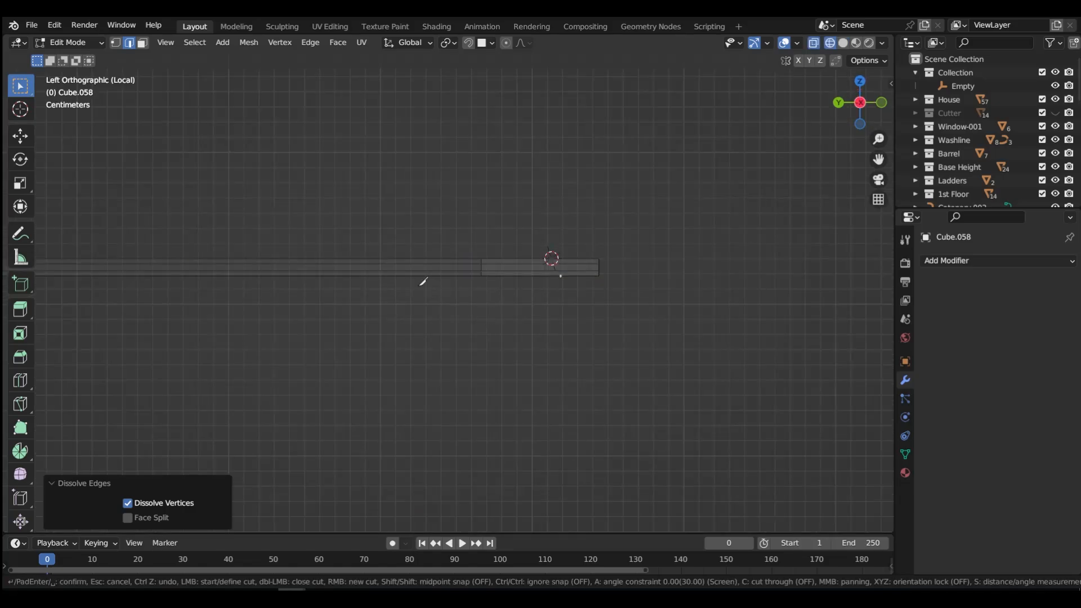
left_click(402, 258)
left_click(403, 277)
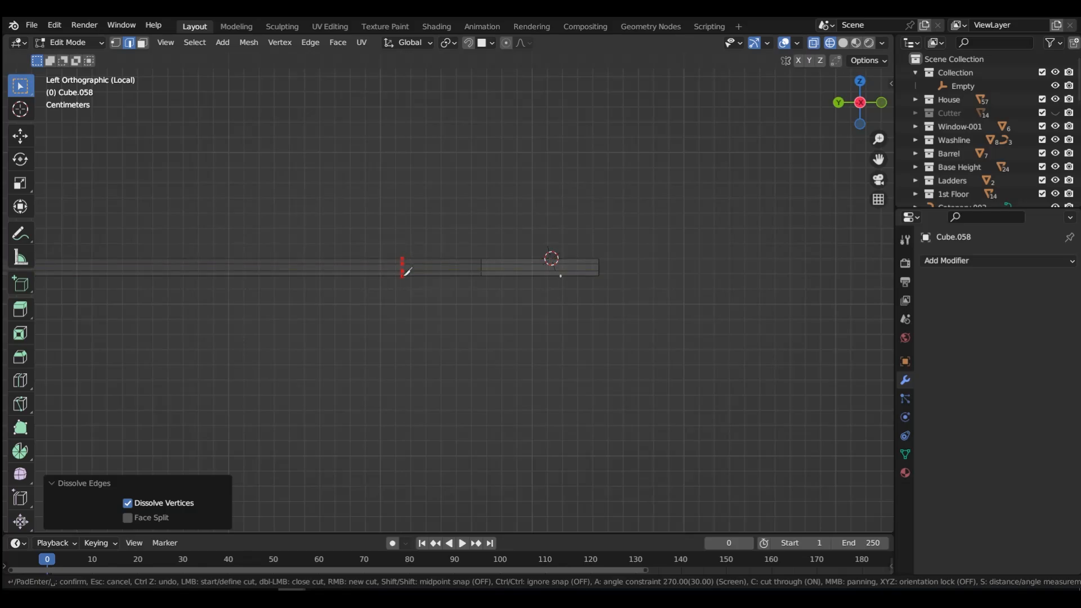
key("Return")
- Bevel the new edge ring about 0.507 cm wide with one segment to form a narrow band
mouse_move(439, 321)
middle_mouse_down()
mouse_move(403, 386)
mouse_move(411, 309)
middle_mouse_up()
key("shift+z")
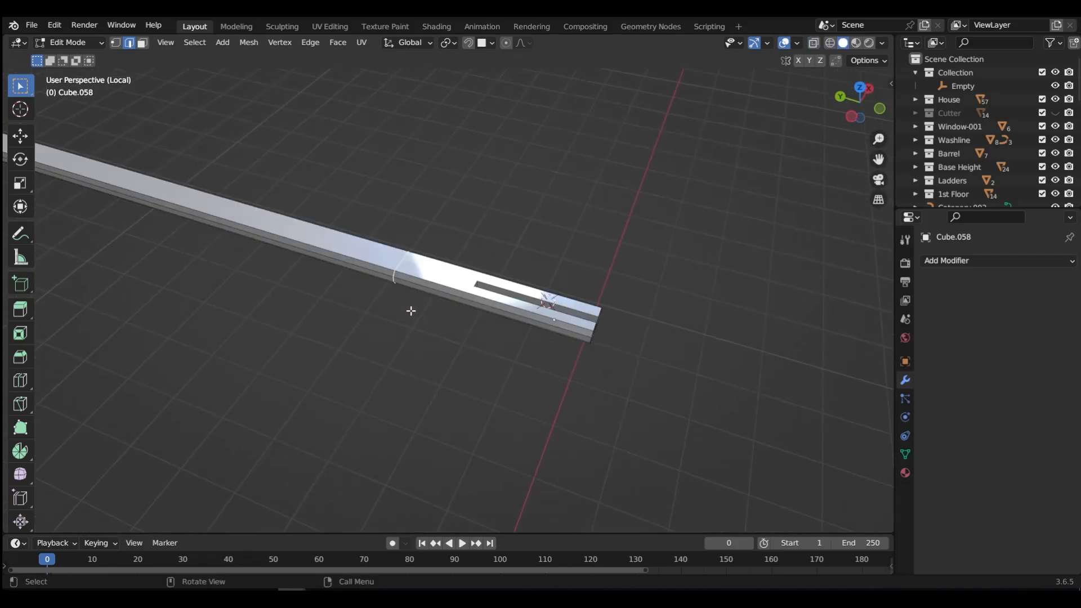
key("ctrl+b")
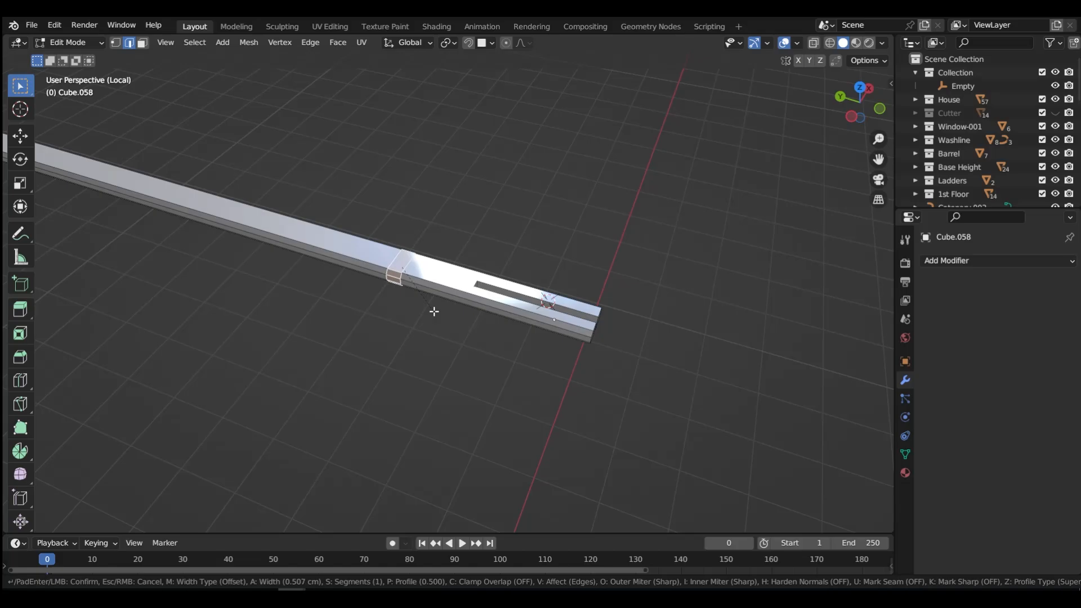
left_click(435, 311)
- Duplicate the band faces in place, separate them into their own object and select that object in Object Mode
middle_click_drag(441, 304, 408, 327)
key("shift+d")
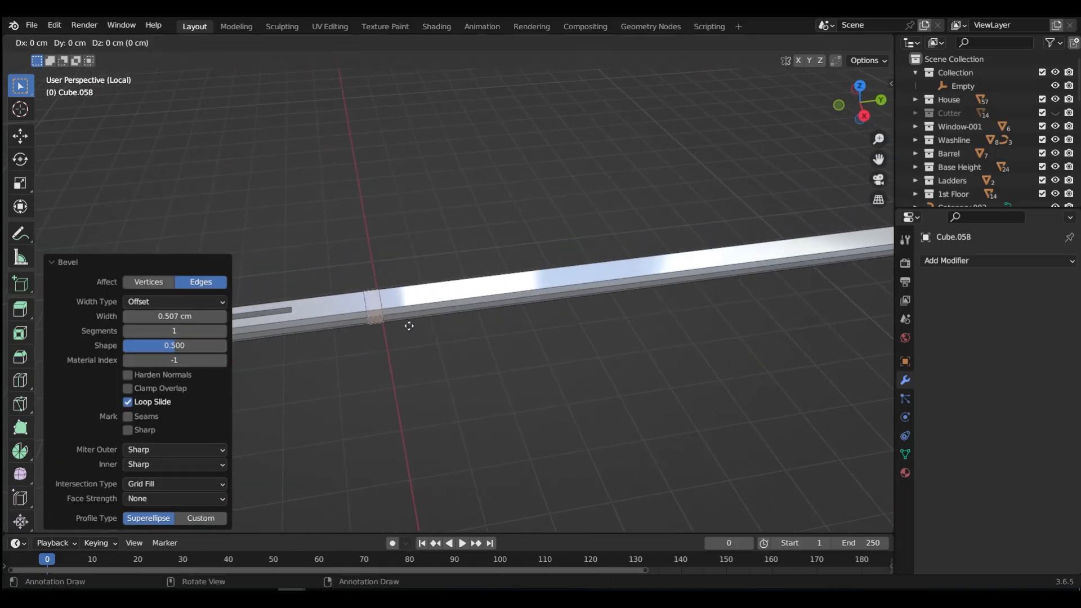
right_click(442, 281)
key("p")
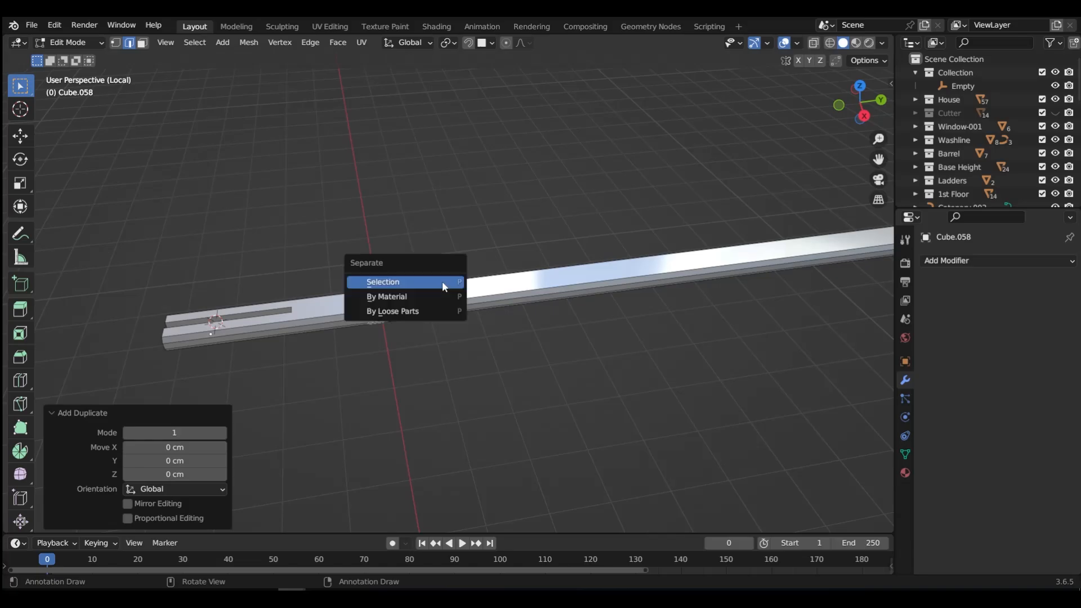
left_click(442, 280)
key("ctrl+Tab")
left_click(362, 309)
left_click(372, 309)
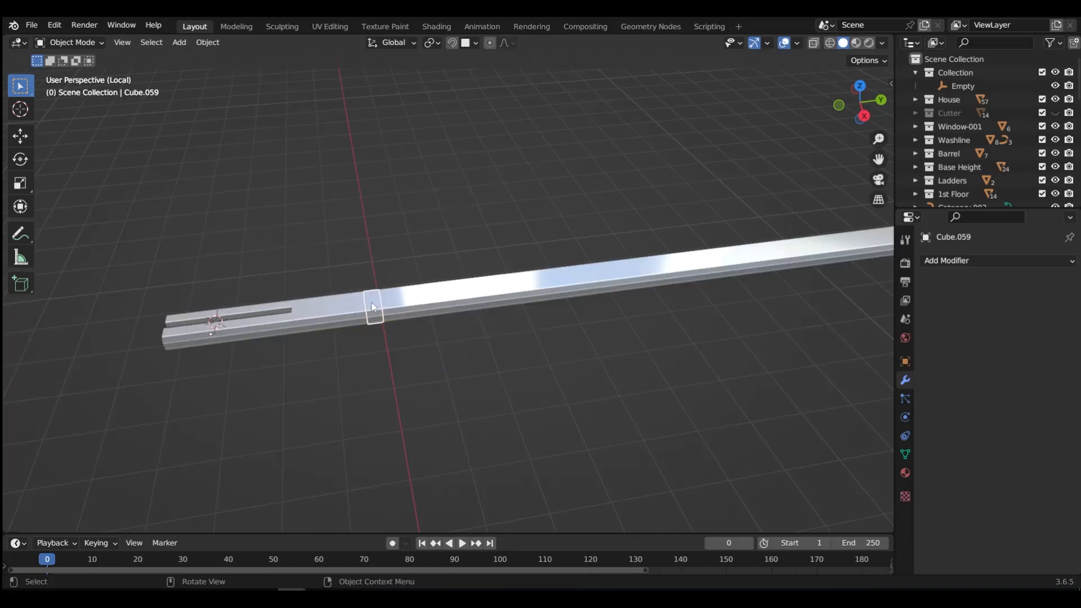
- Add a Solidify modifier to the band with 0.3 cm thickness, offset 1 and Even Thickness enabled
left_click(935, 260)
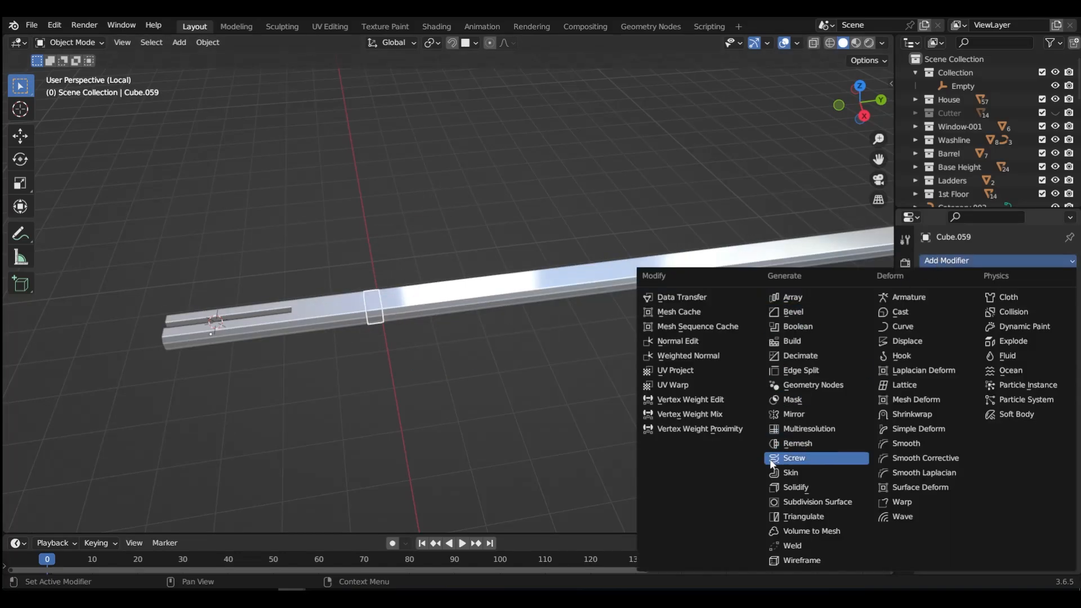
left_click(778, 485)
left_click_drag(996, 334, 1020, 318)
left_click(985, 350)
- Duplicate the collar about 18.3 cm along Y and move the copy further along Y toward the bar's far end
middle_click_drag(420, 345, 371, 302)
key("shift+d")
key("y")
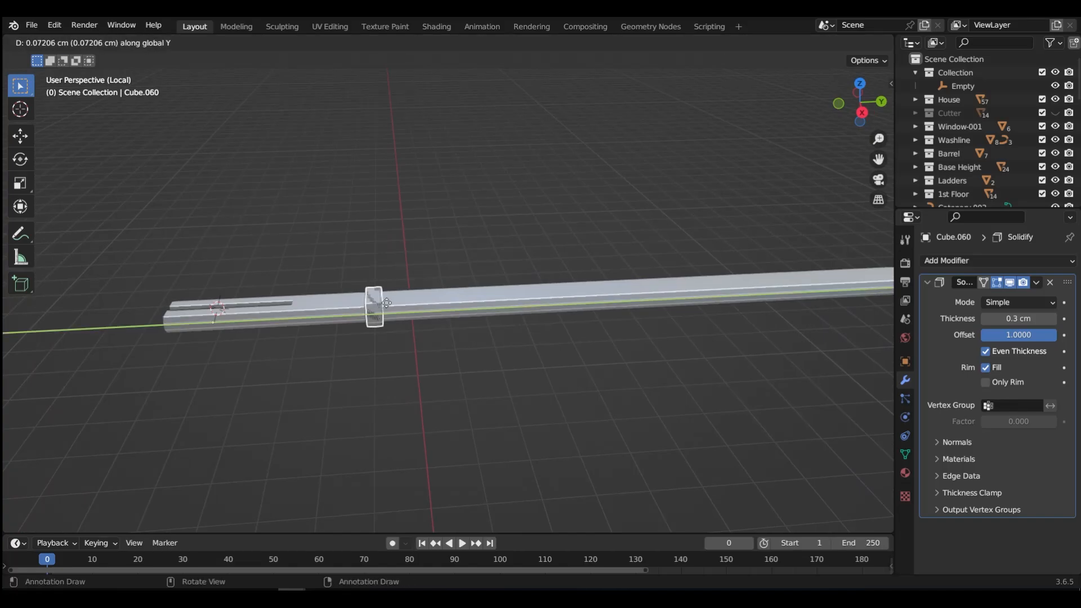
left_click(631, 301)
scroll(613, 312, "down", 3)
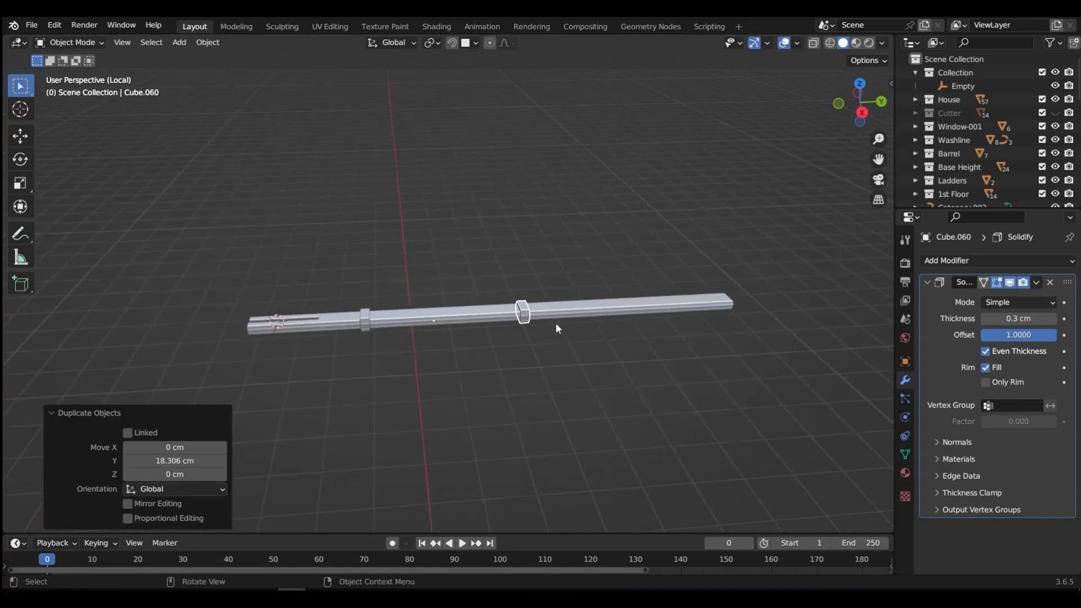
key("g")
key("y")
left_click(749, 316)
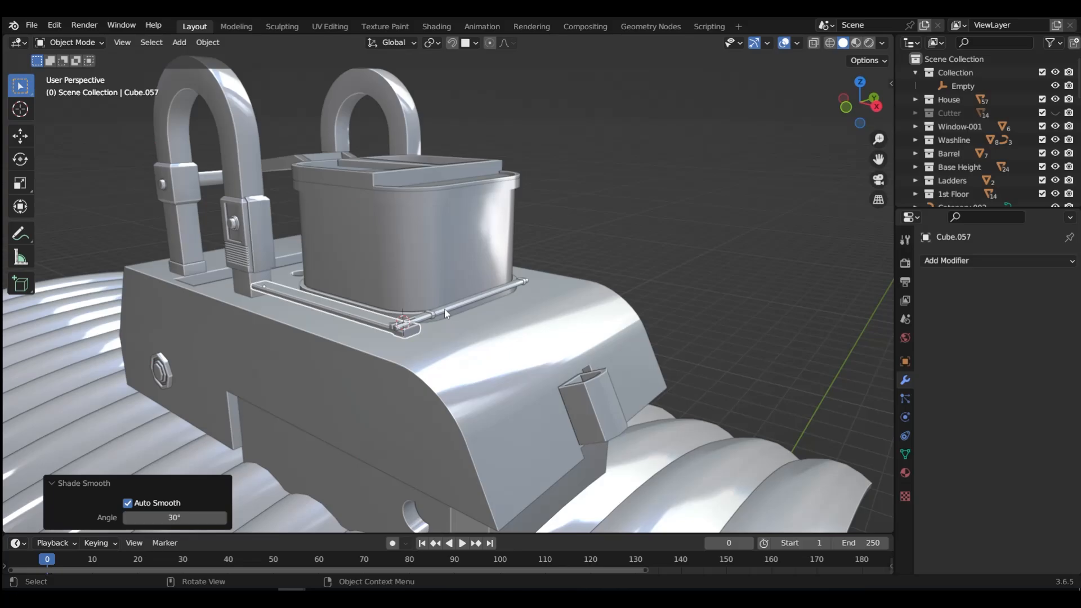
- Open the slotted cross bar for face editing and isolate it in local view
left_click(444, 309)
middle_click_drag(444, 308, 698, 225, "ctrl")
middle_click_drag(450, 312, 506, 317)
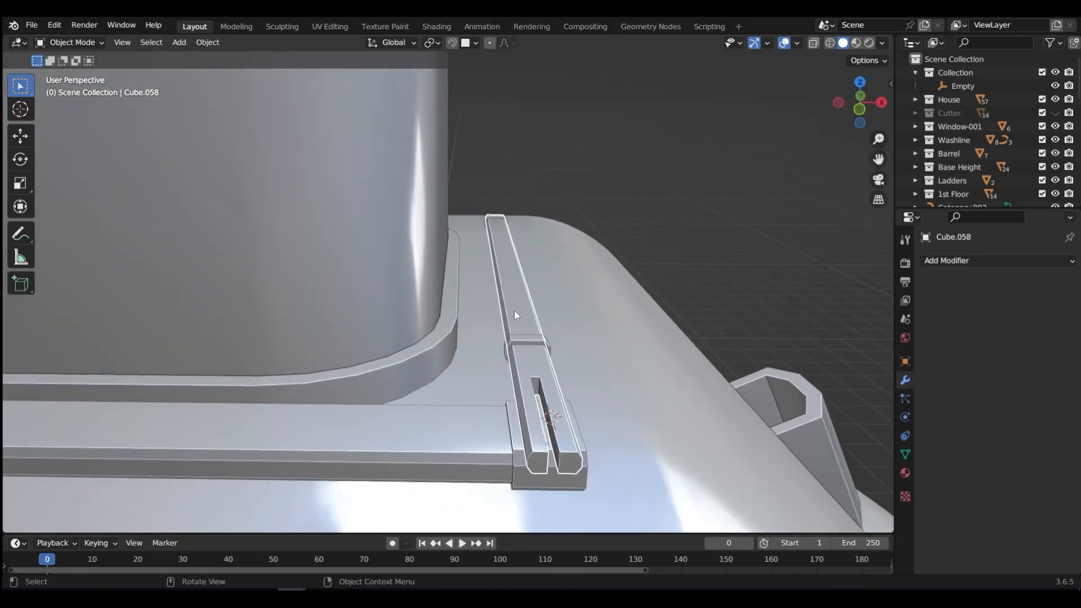
key("Tab")
left_click(611, 309)
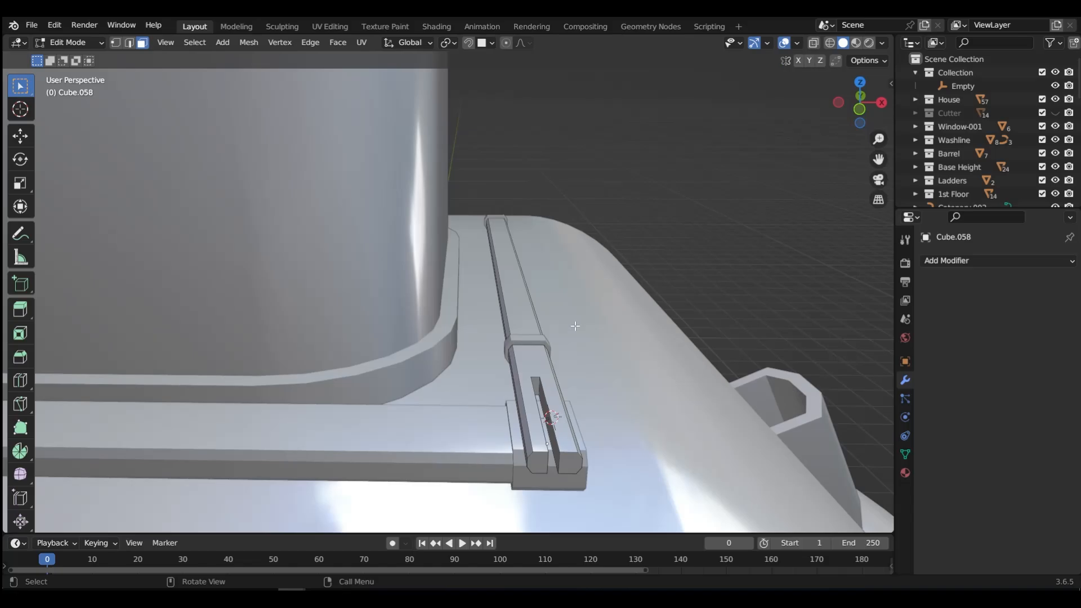
key("KP_Divide")
scroll(430, 343, "up", 4)
middle_click_drag(435, 340, 358, 331)
- Move the bar's two band edge loops about 12.4 cm along Y toward the middle of the bar
key("Tab")
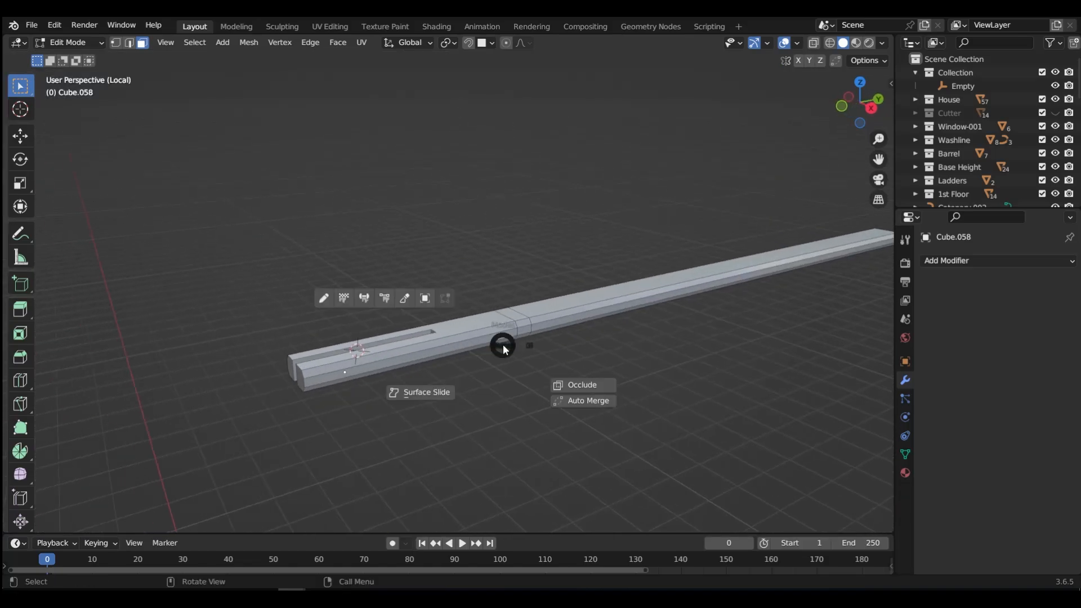
left_click(591, 345)
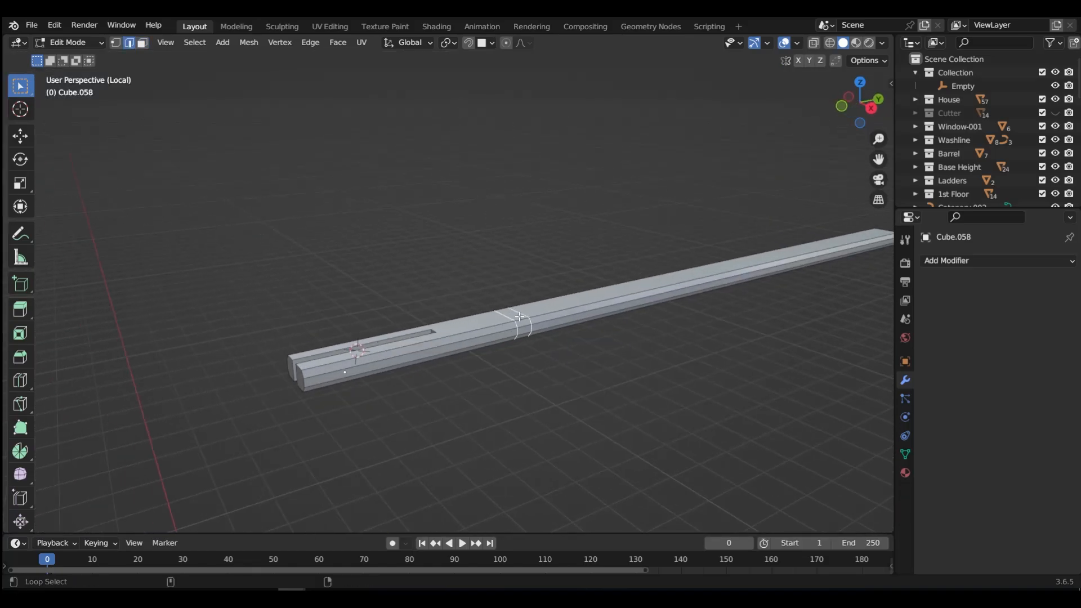
key("g")
key("y")
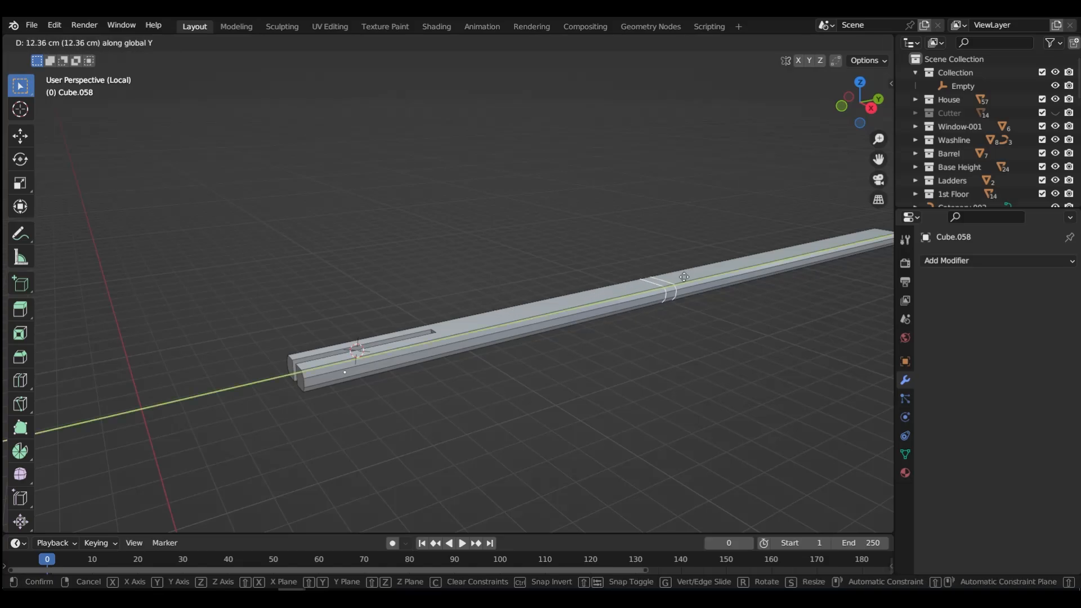
left_click(684, 277)
- Extrude the top face between the two edge loops upward about 7.84 cm to form a post
key("Tab")
left_click(657, 282)
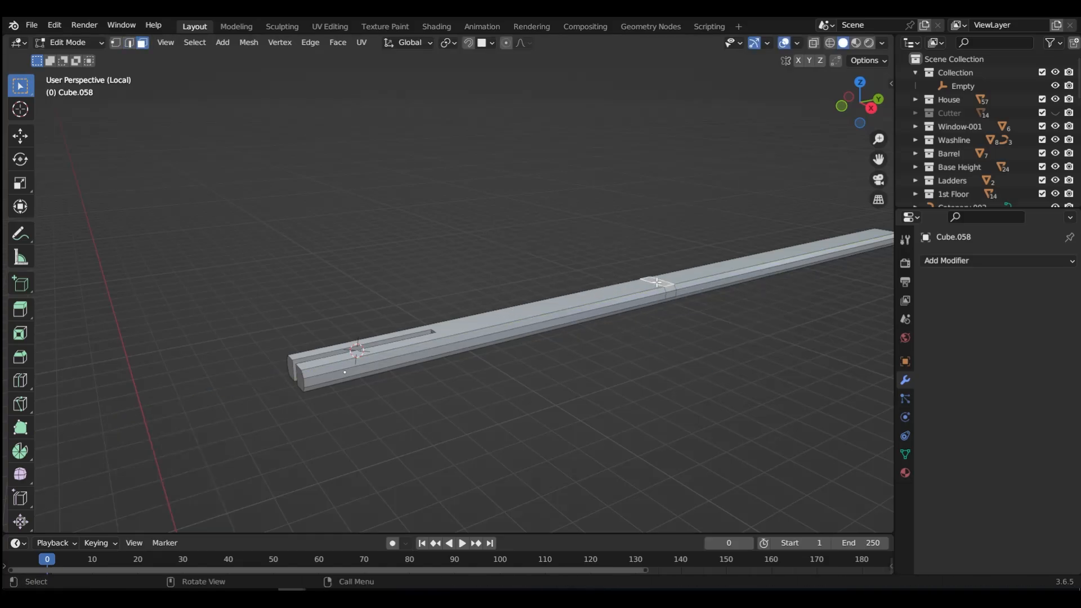
key("e")
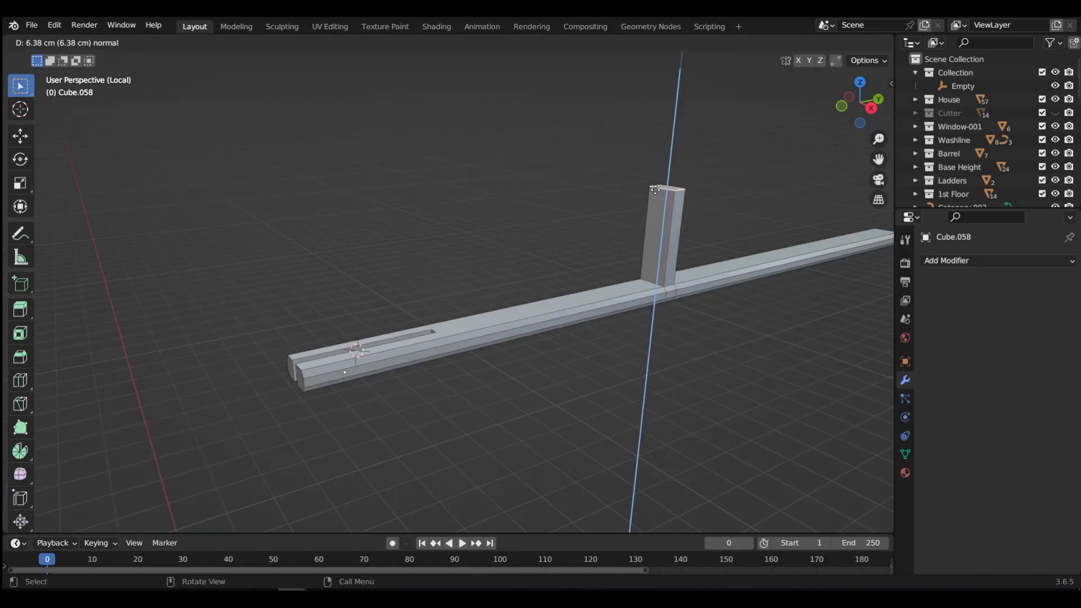
left_click(655, 169)
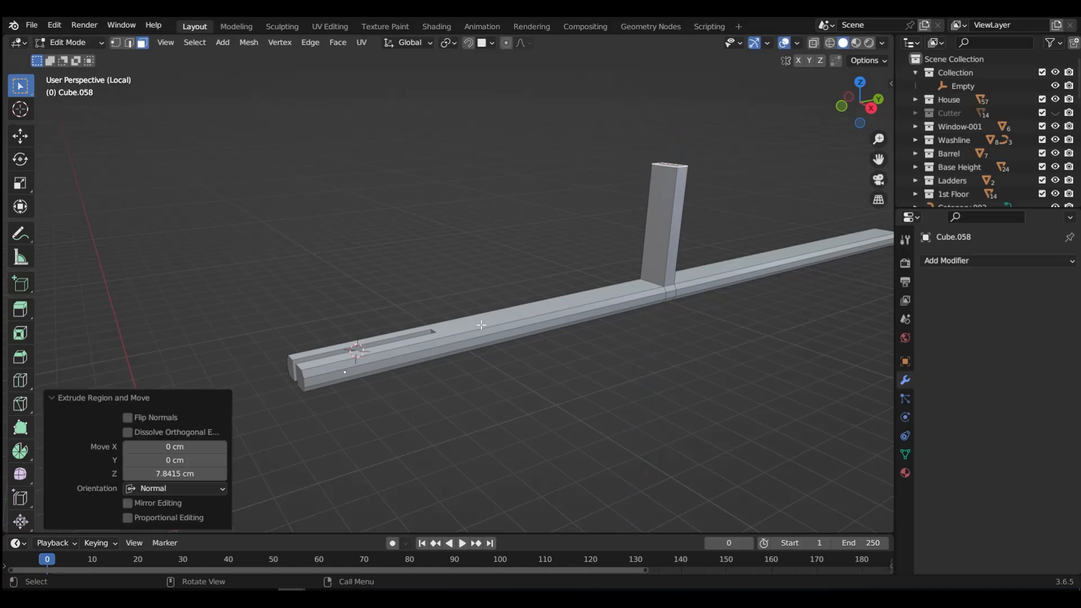
- Add one centred loop cut around the post and bevel it about 0.692 cm wide with one segment
key("ctrl+r")
left_click(662, 242)
right_click(662, 242)
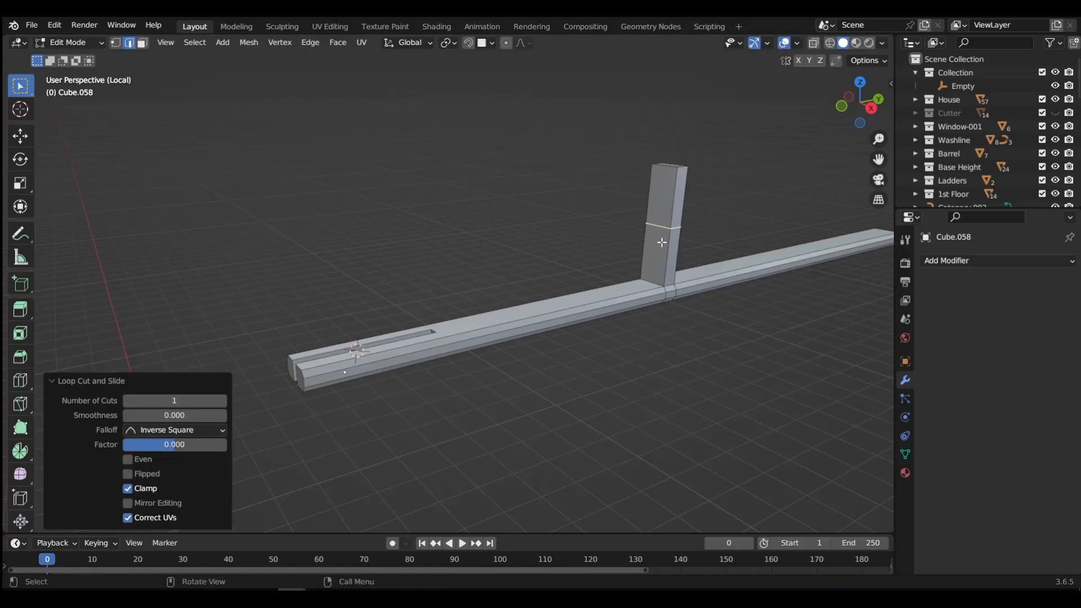
key("ctrl+b")
left_click(745, 220)
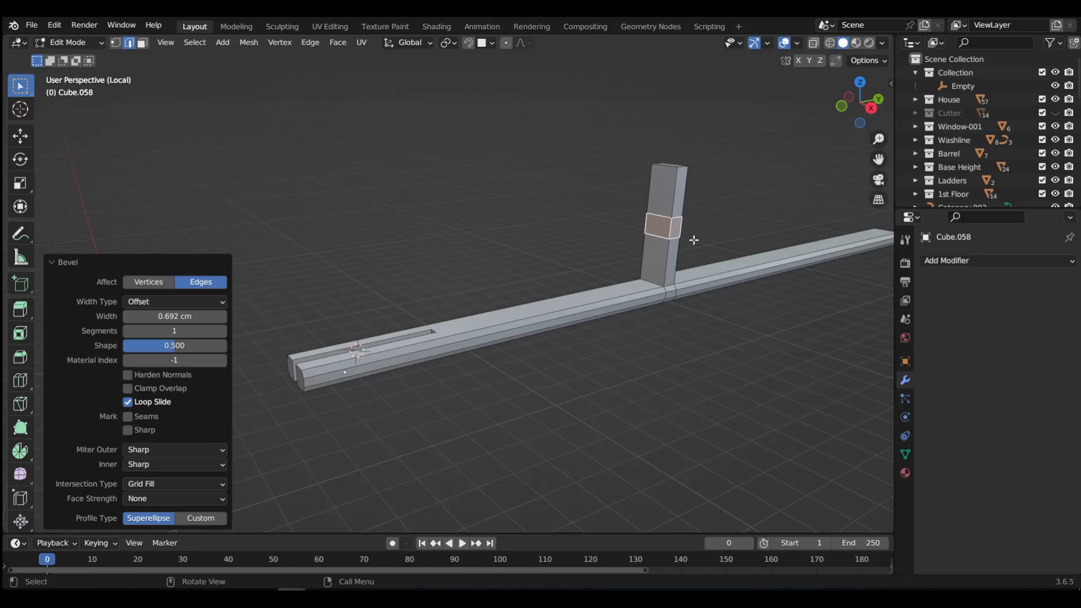
- Extrude the post's middle band in place and scale it to about 0.75 to form a recessed neck
key("e")
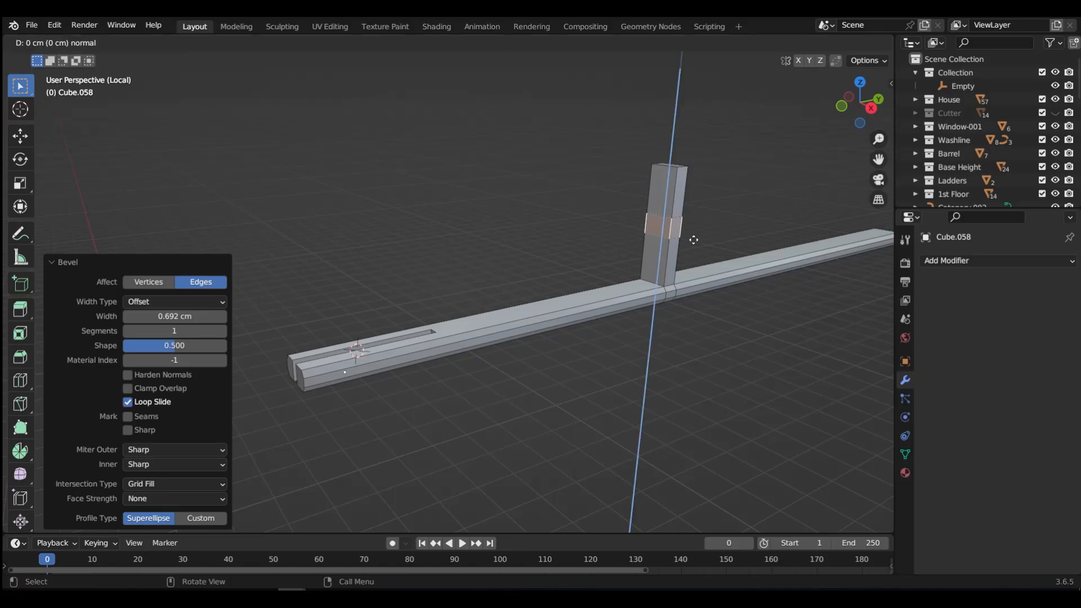
right_click(701, 231)
key("s")
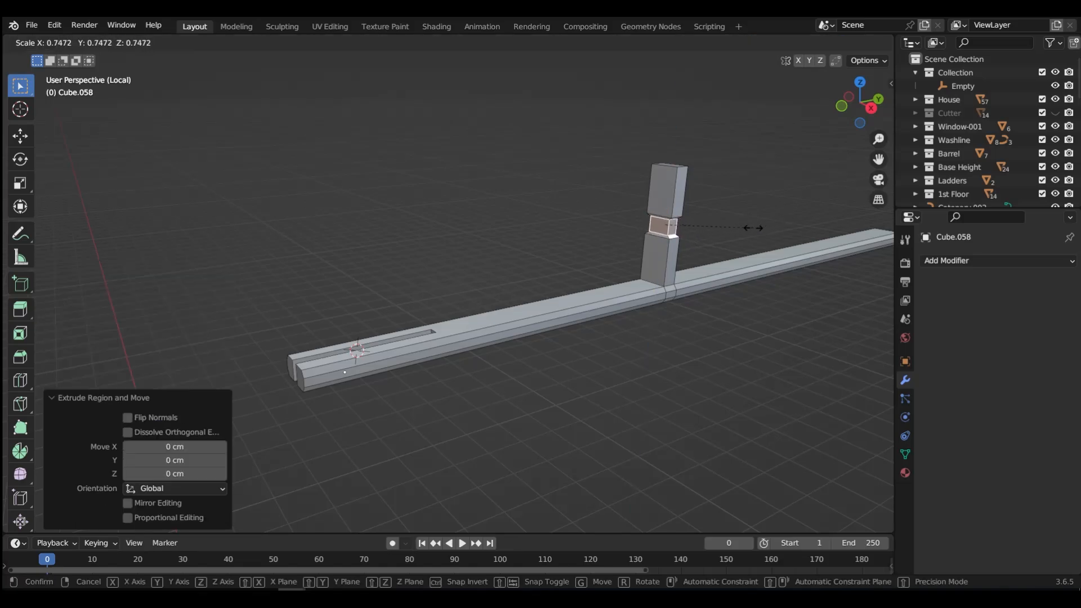
left_click(754, 228)
- Bevel the vertical corner edges of the post about 0.1 cm wide with three segments
key("Tab")
left_click(757, 306)
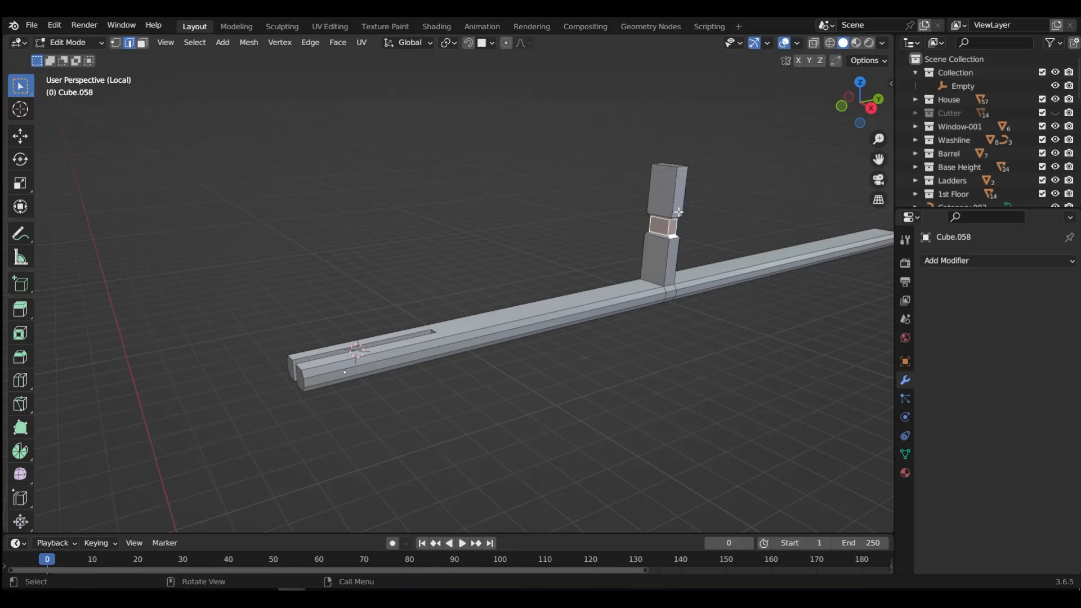
left_click(674, 199, "alt")
left_click(682, 193, "ctrl+alt")
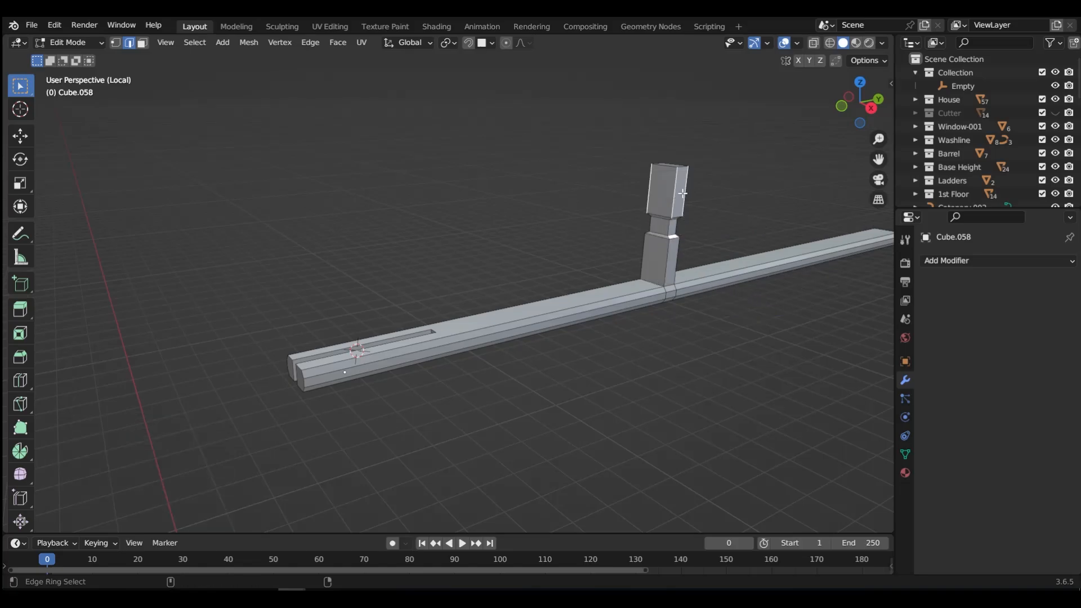
key("ctrl+b")
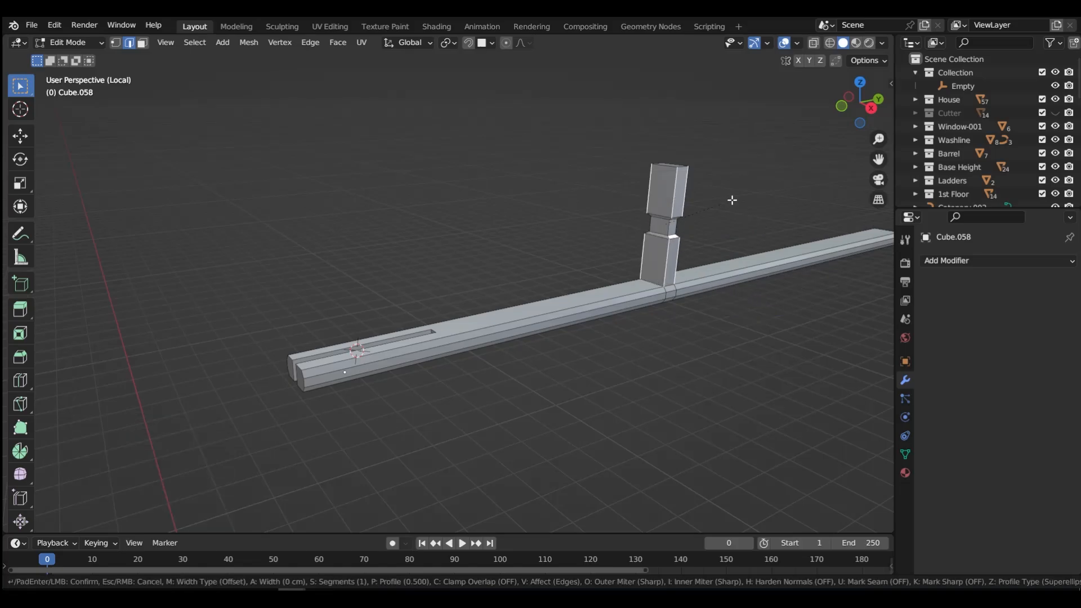
scroll(739, 197, "up", 1)
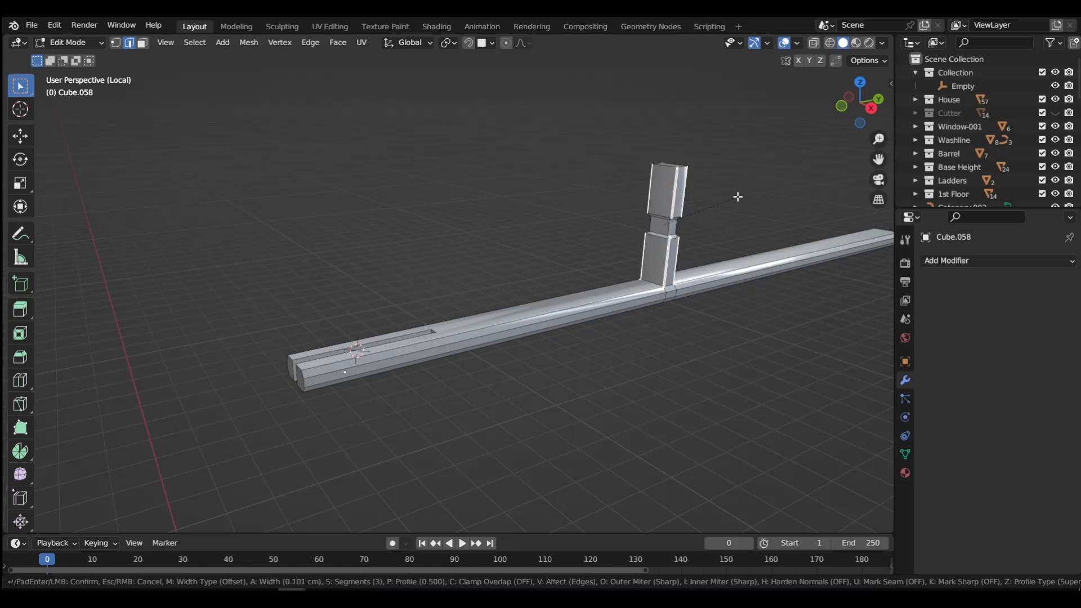
left_click(737, 197)
- Return to Object Mode and shade the bar auto smooth at 30°
key("Tab")
left_click(679, 146)
right_click(669, 196)
left_click(669, 195)
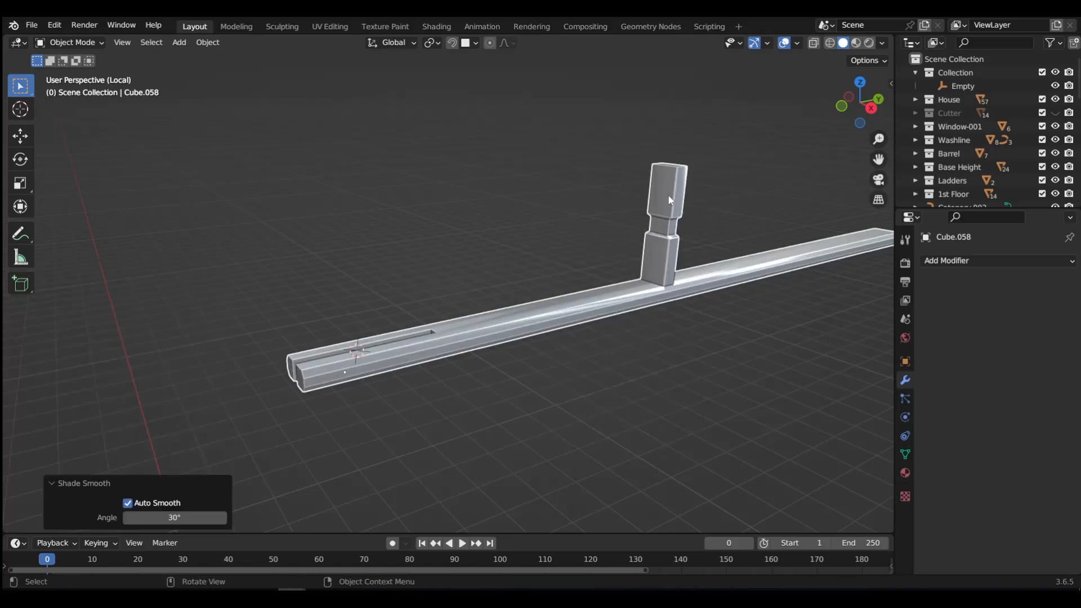
- Leave local view and raise the post's top end about 13.46 cm along Z, then return to Object Mode
key("KP_Divide")
middle_click_drag(545, 271, 555, 296)
key("Tab")
left_click(518, 252)
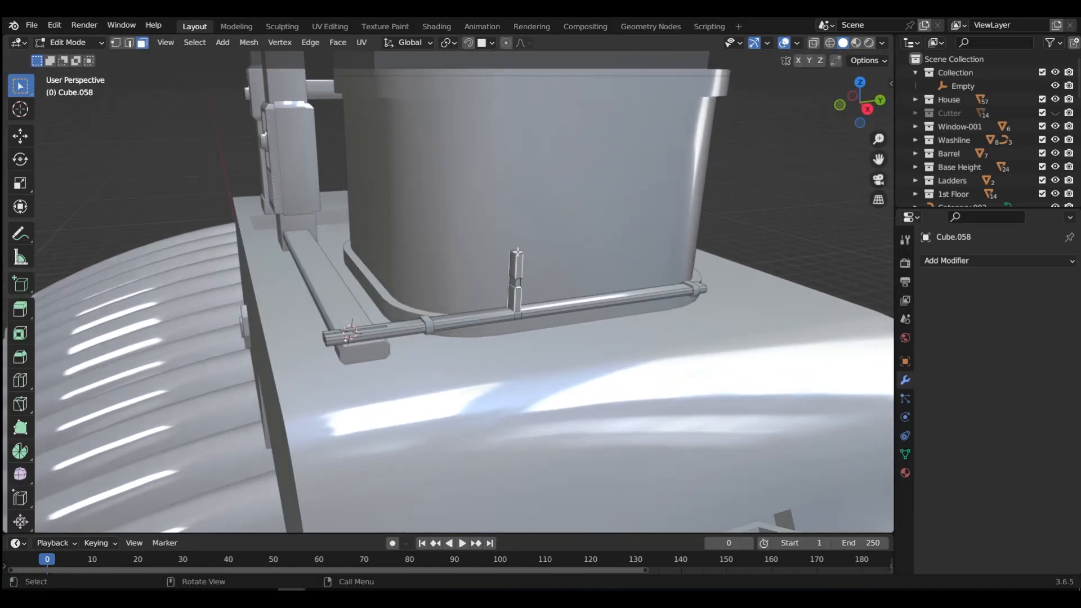
key("ctrl+KP_Add")
key("ctrl+KP_Subtract")
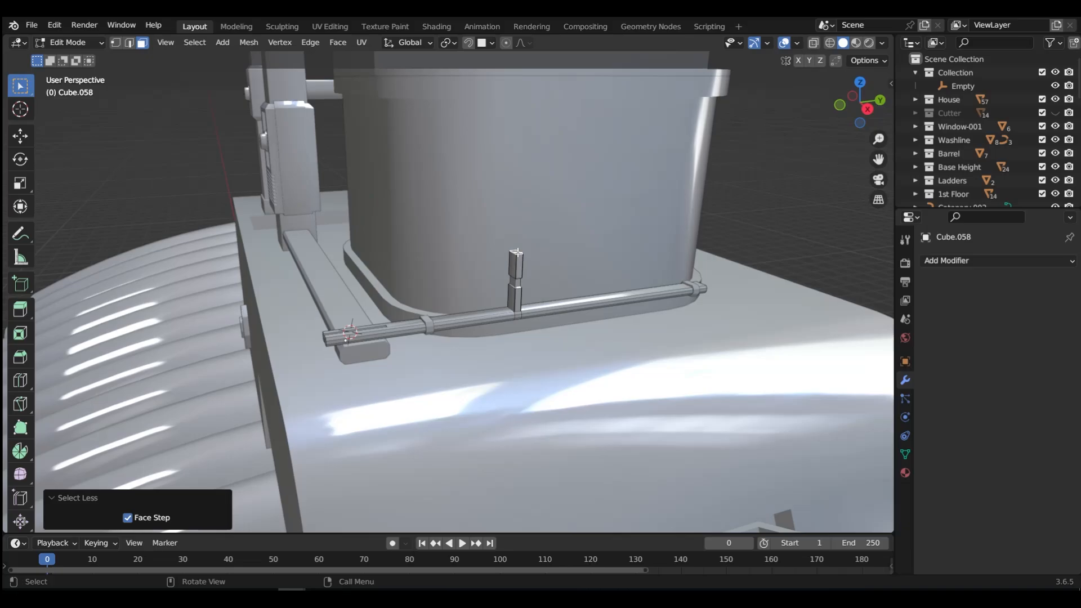
key("g")
key("z")
left_click(517, 149)
key("Tab")
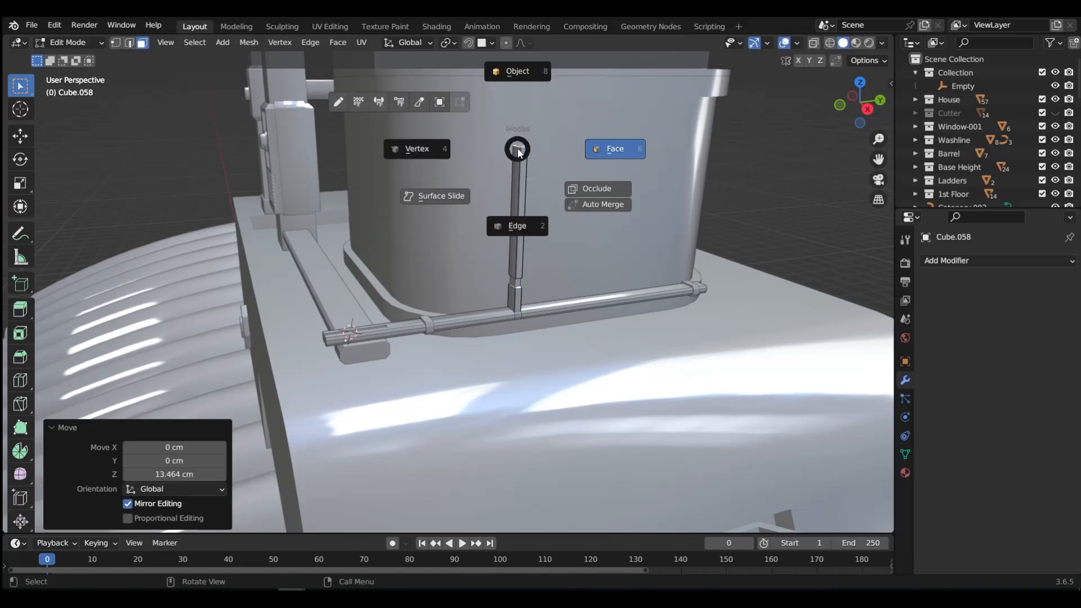
left_click(516, 73)
- Add a 32-vertex cylinder at the top of the post and scale it to about 0.132
middle_click_drag(512, 204, 602, 200)
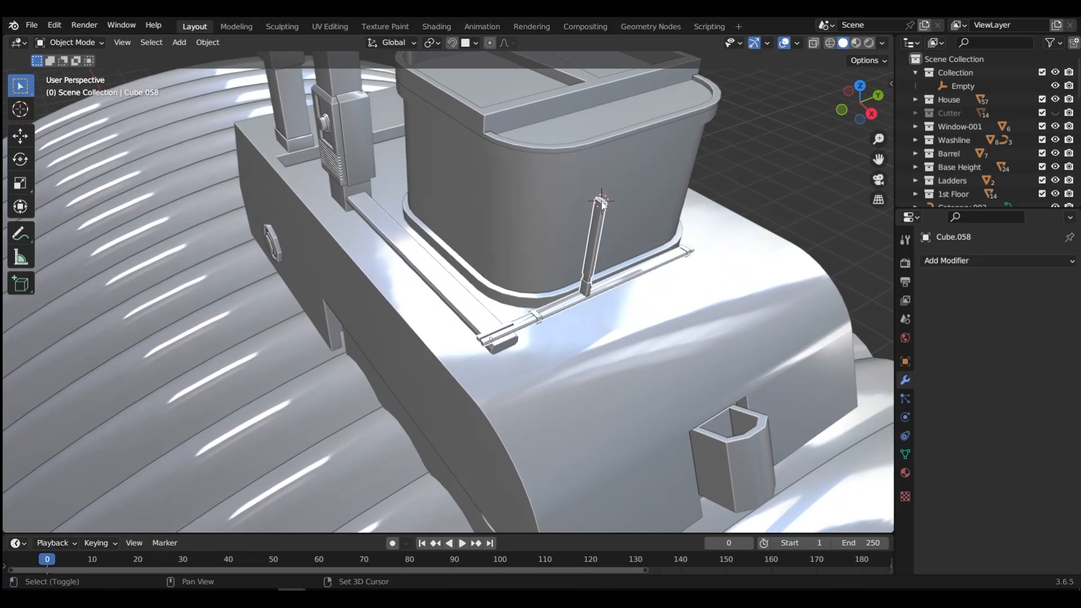
key("shift+a")
mouse_move(654, 206)
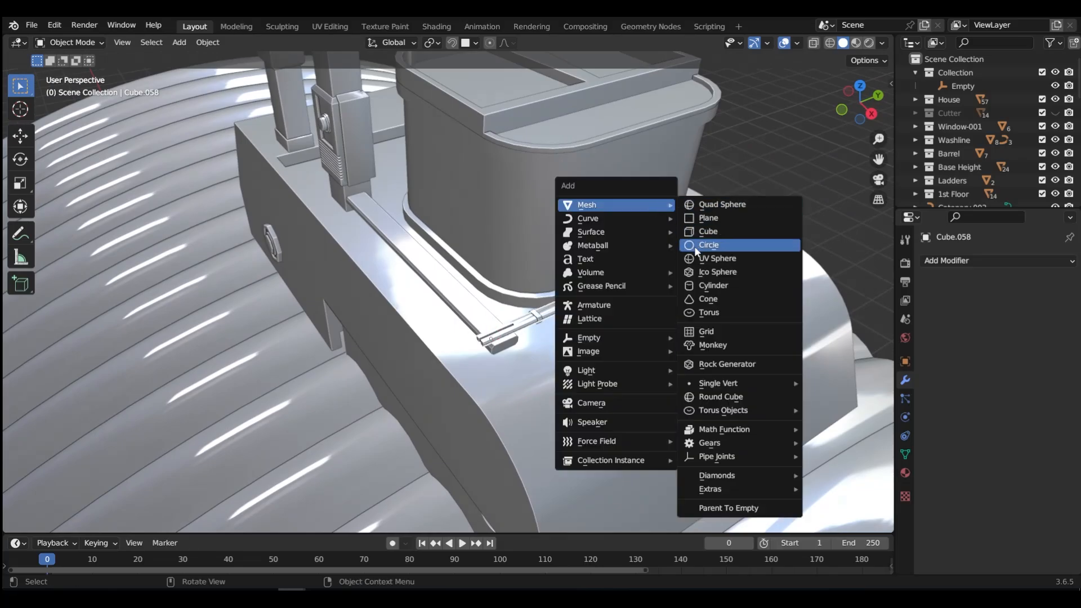
left_click(711, 285)
scroll(698, 287, "down", 6)
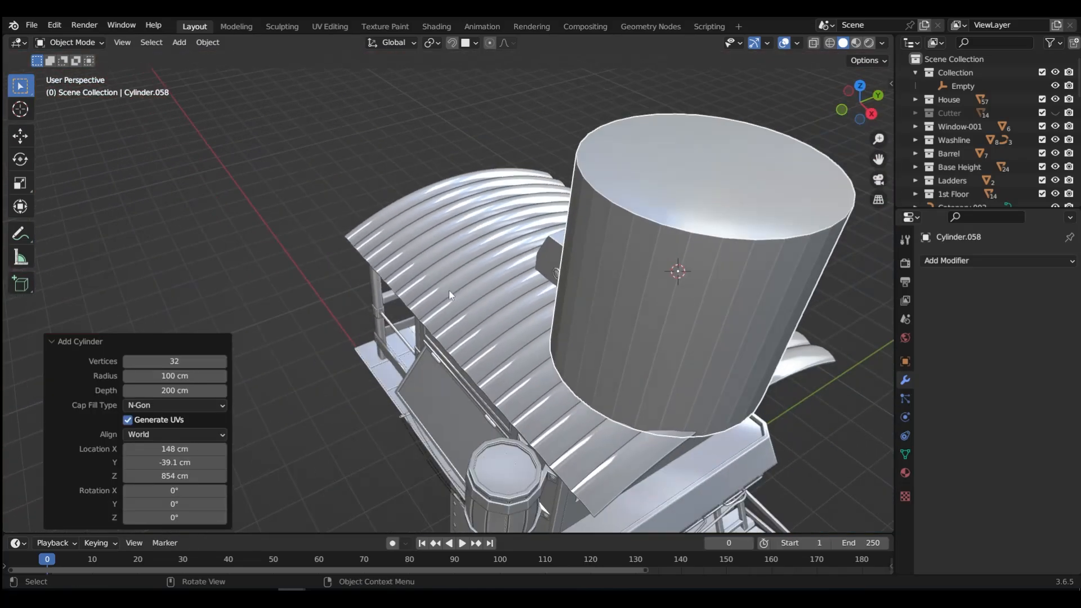
key("s")
left_click(628, 258)
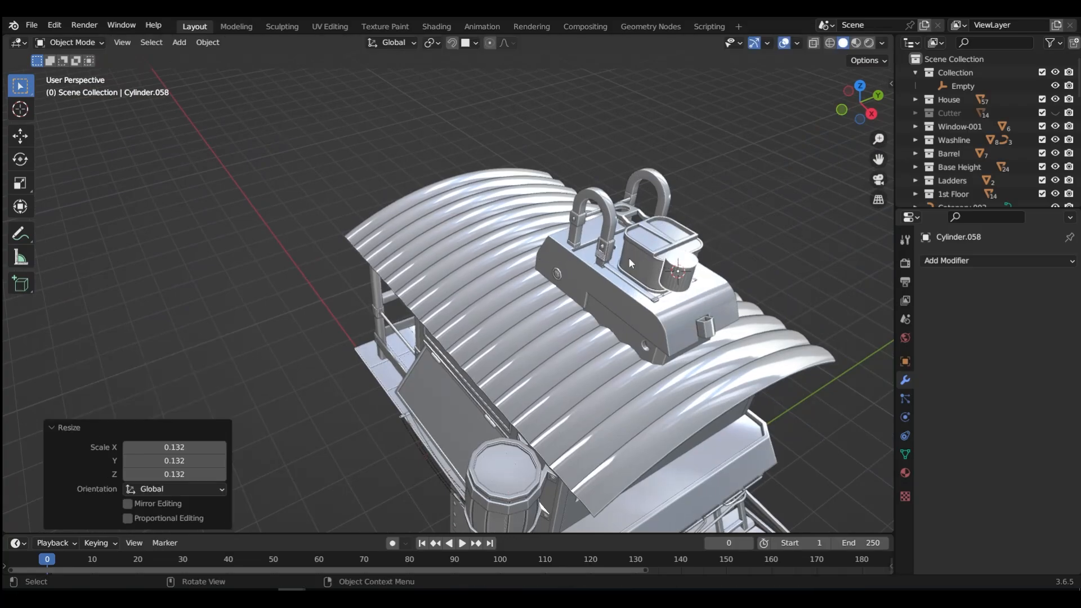
scroll(665, 270, "up", 6)
scroll(699, 261, "up", 5)
middle_click_drag(748, 218, 506, 232)
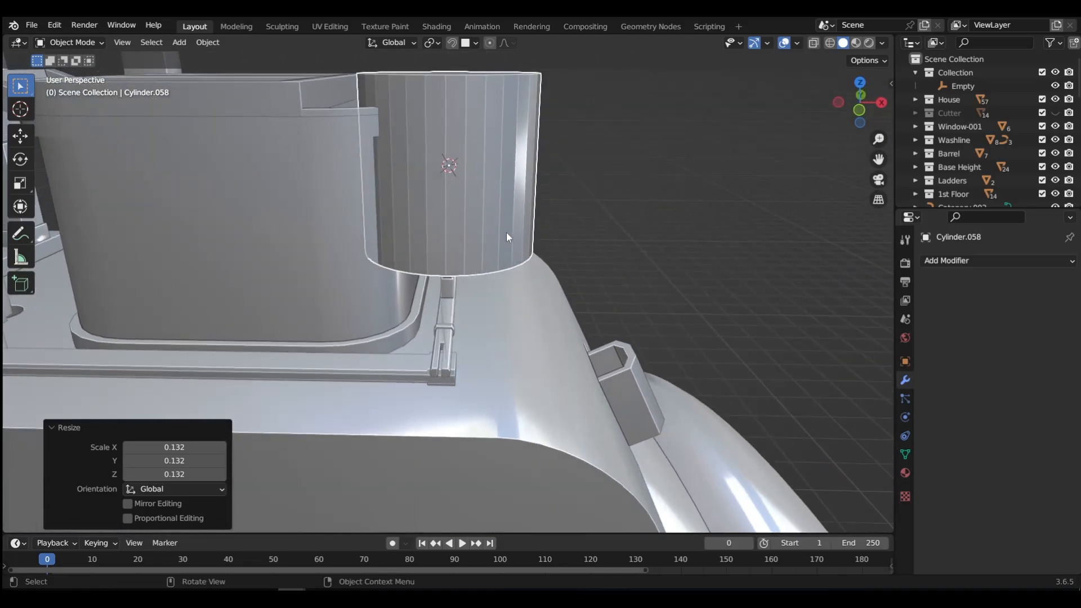
- In front view, move the cylinder about 12.13 cm along X, clear of the rounded container
key("grave")
left_click(420, 189)
key("g")
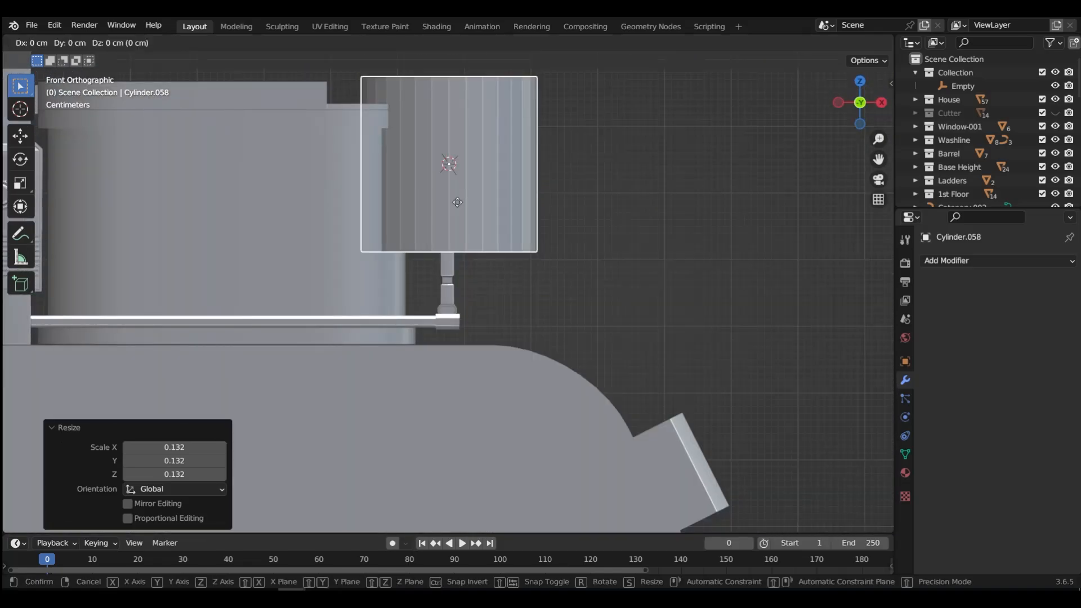
key("x")
left_click(537, 217)
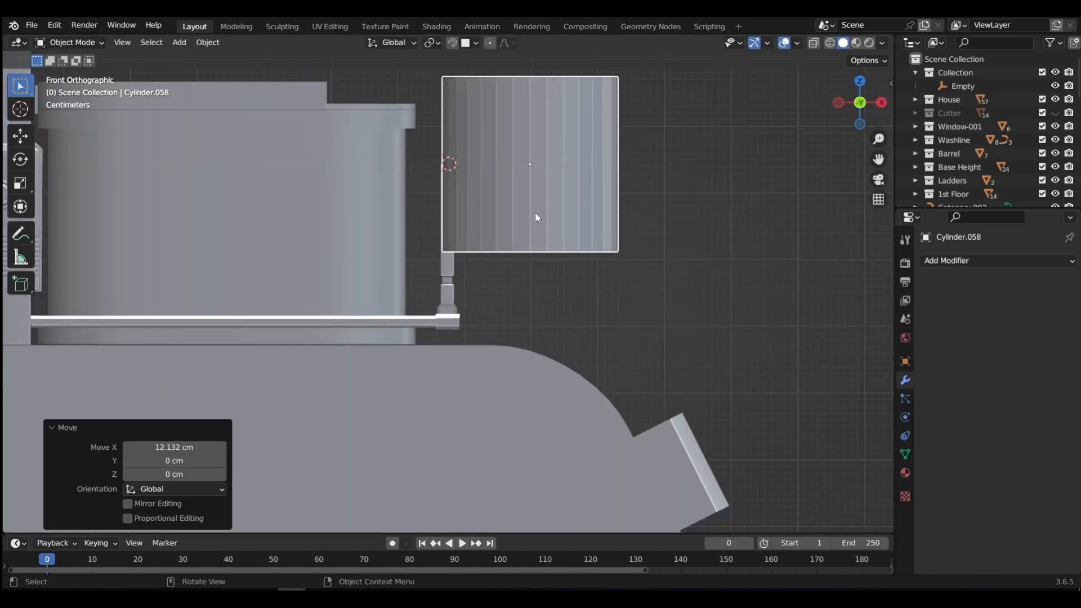
- Select the post's bar, its collars and the long front bar, and move them about 11.71 cm along X under the cylinder
left_click(451, 284)
left_click(459, 327, "shift")
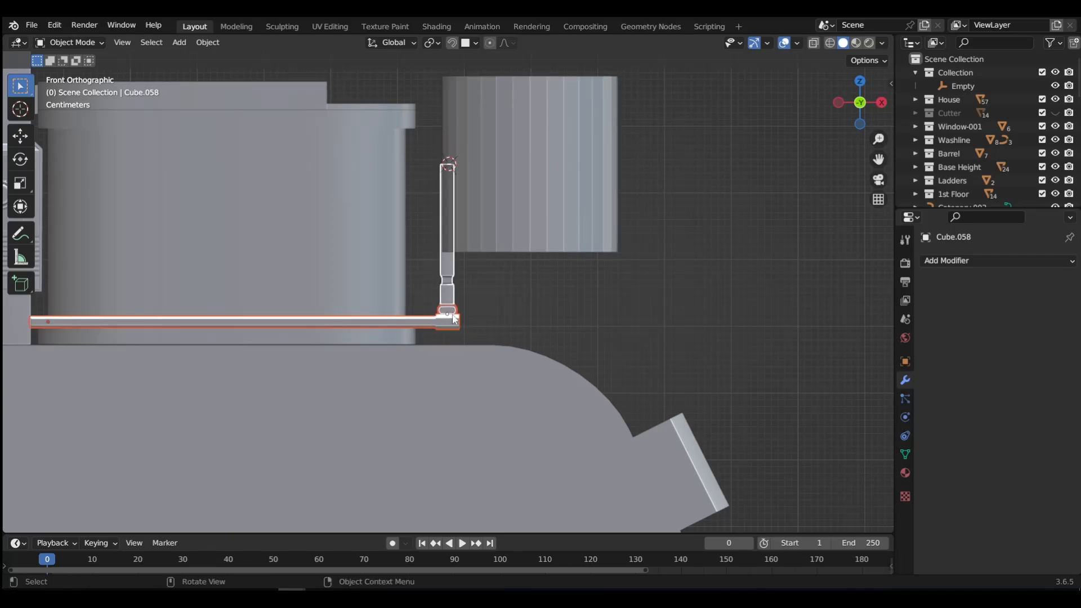
key("g")
key("x")
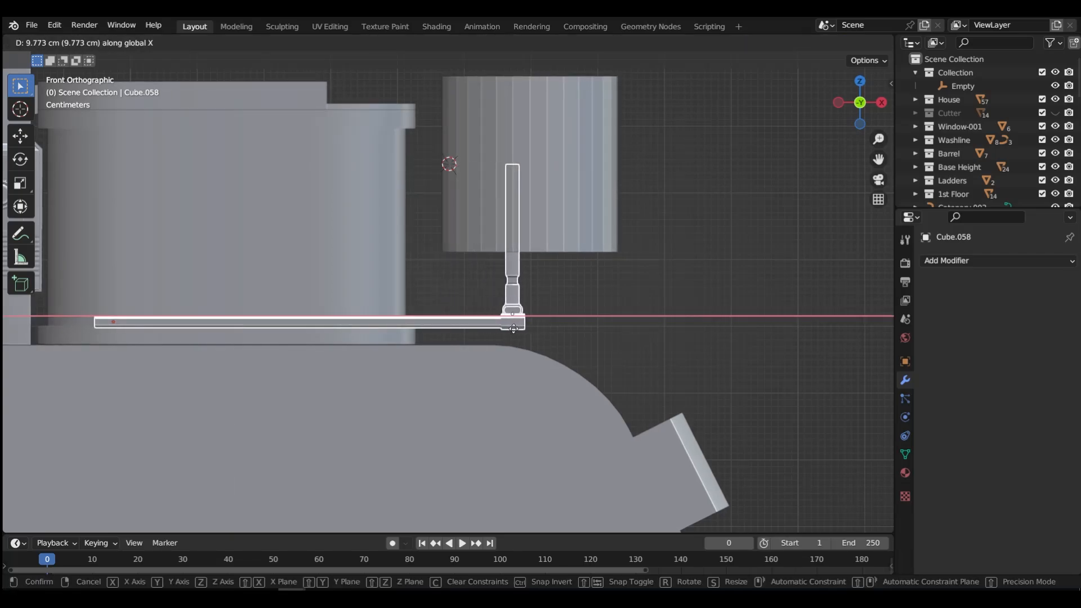
left_click(526, 329)
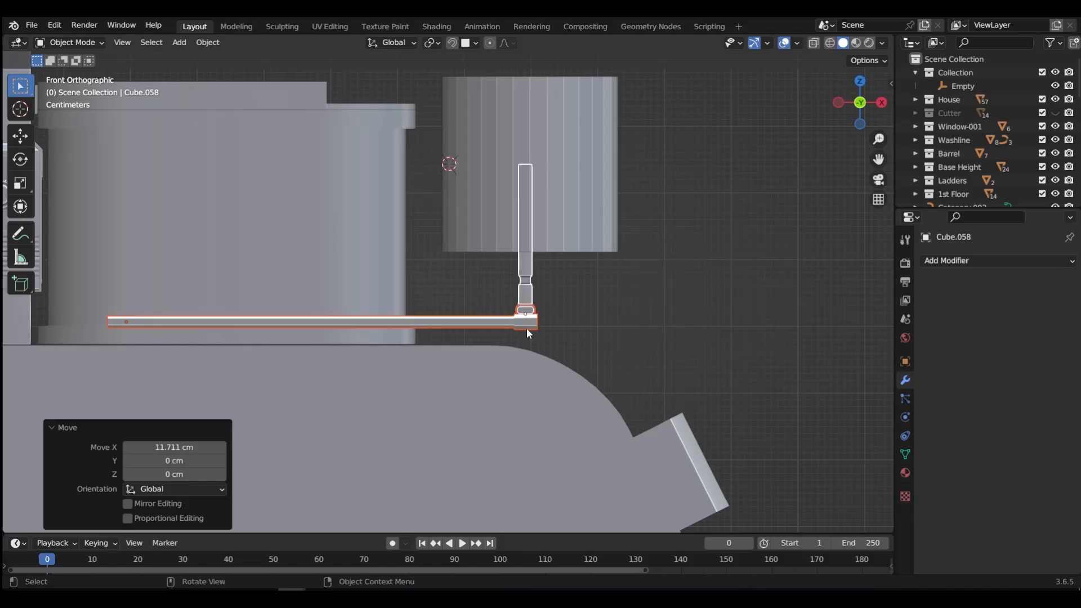
- Move only the long front bar back about 11.88 cm along negative X
left_click(436, 322)
key("g")
key("x")
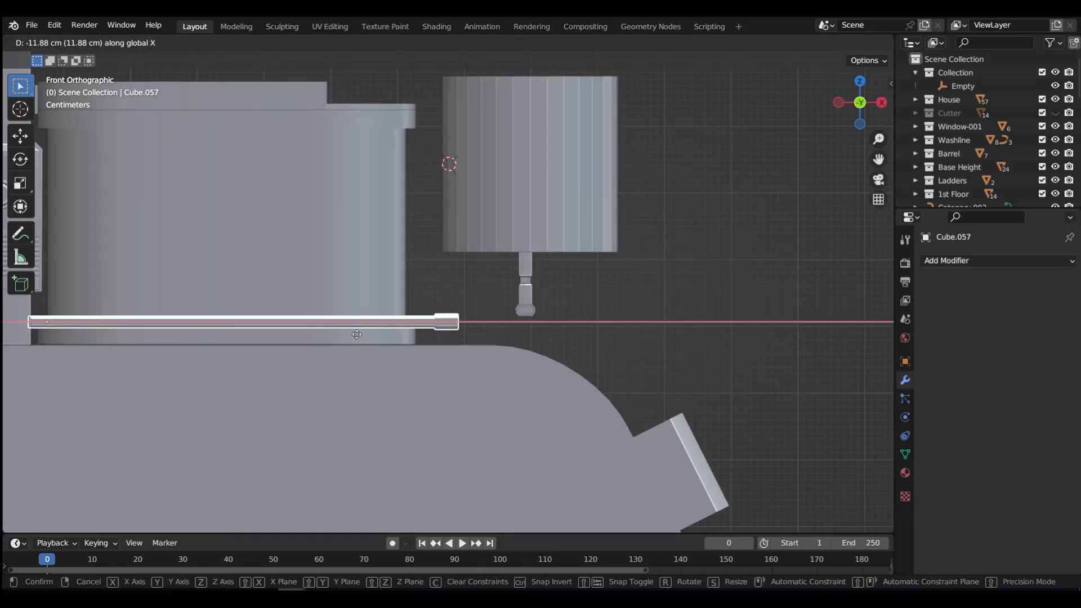
left_click(357, 335)
- Lengthen the long front bar by moving its end block about 11.96 cm along X in front wireframe view
middle_click_drag(431, 331, 458, 338)
key("Tab")
left_click(545, 340)
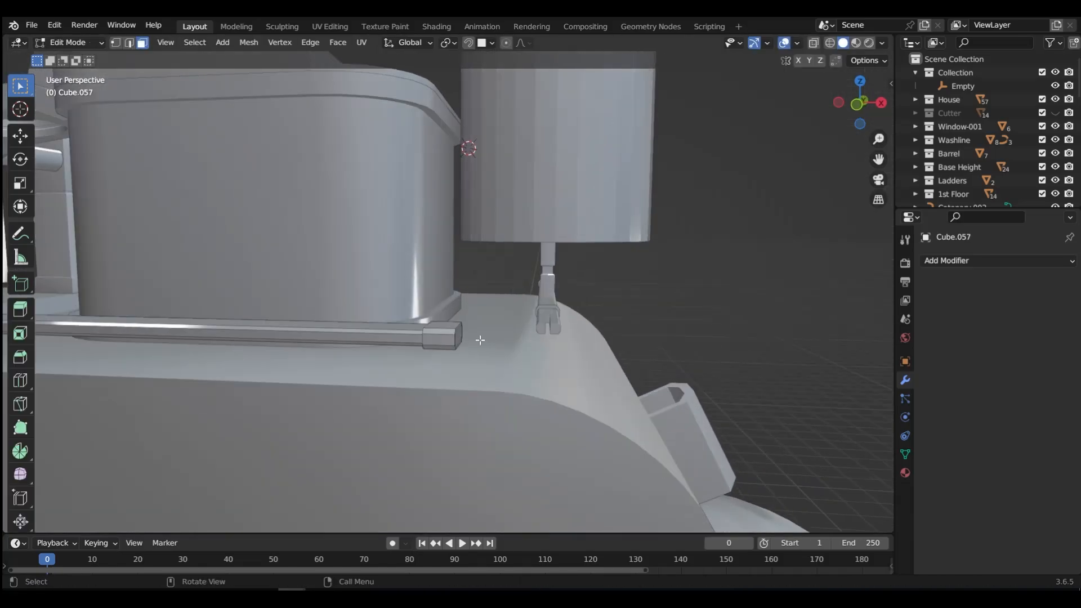
key("grave")
left_click(393, 291)
key("shift+z")
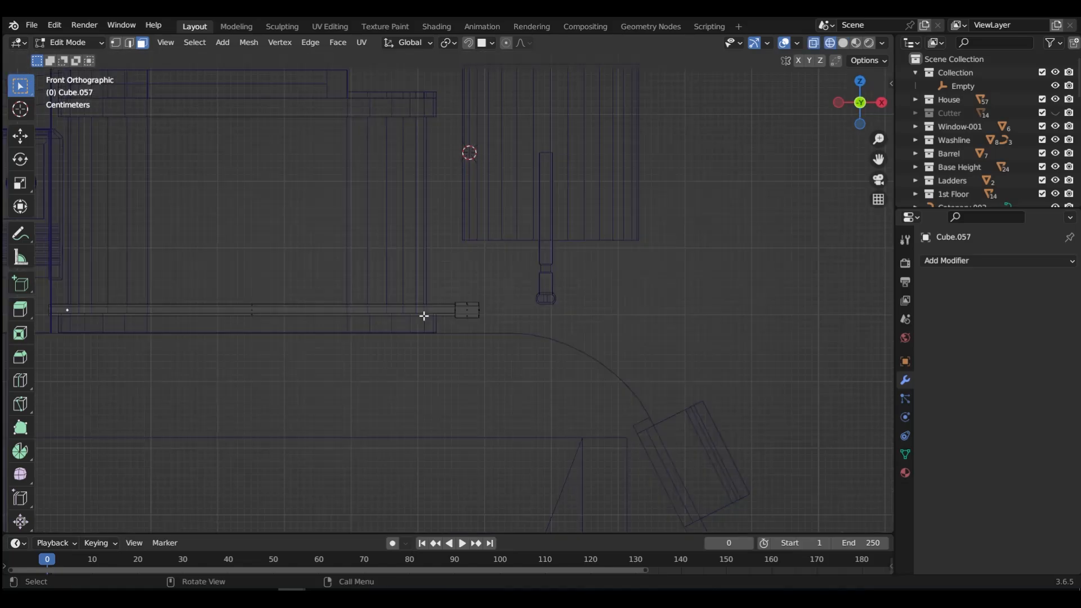
key("g")
key("x")
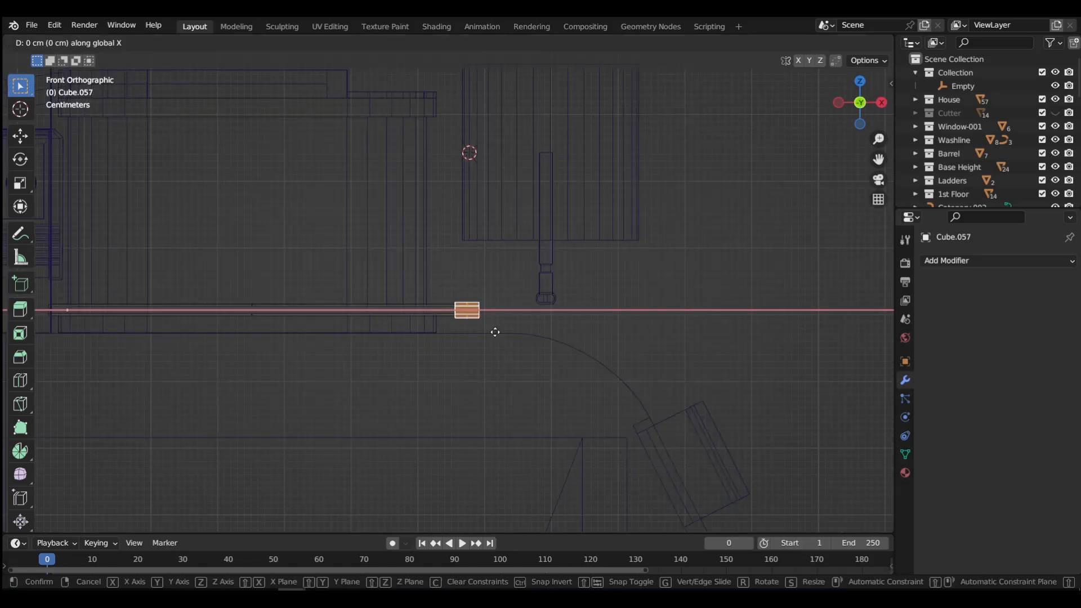
left_click(575, 334)
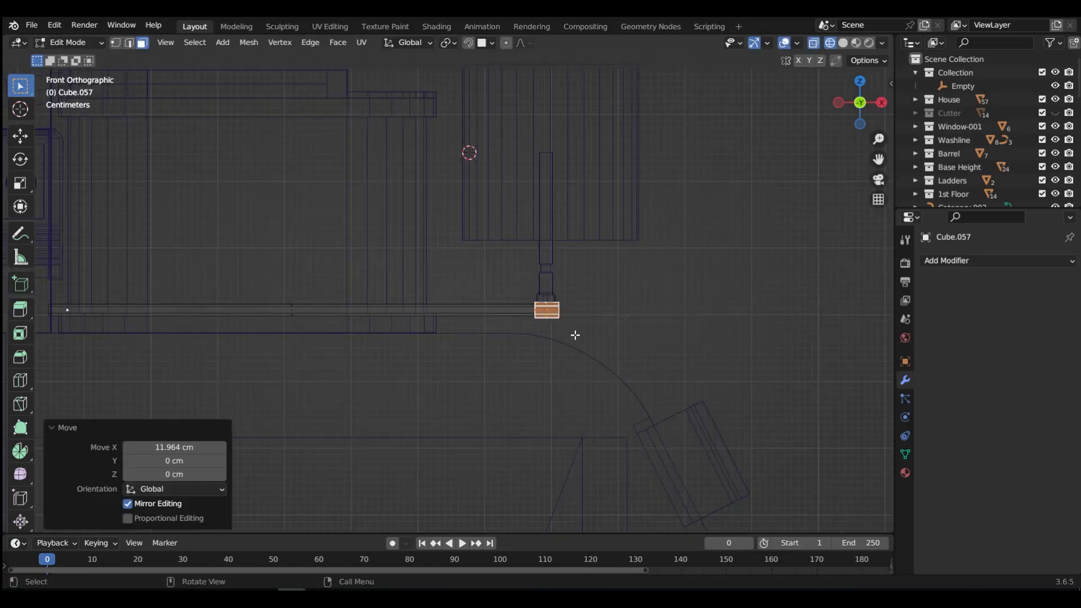
- Return to object mode with solid shading, apply the cylinder's scale and shade it auto smooth at 30°
key("Tab")
left_click(559, 231)
key("shift+z")
middle_click_drag(569, 275, 455, 337)
left_click(476, 299)
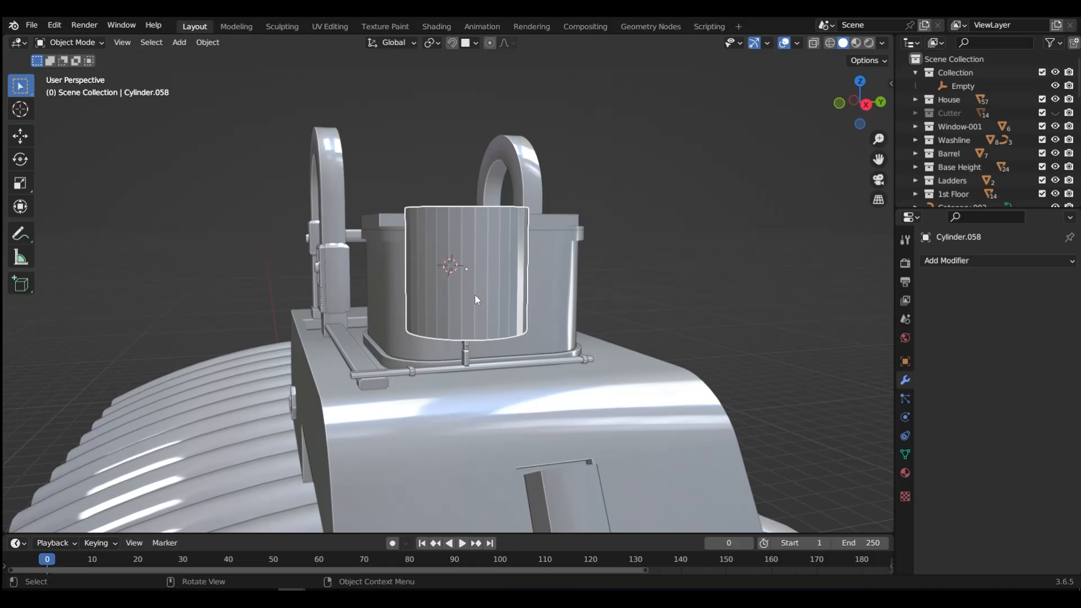
key("ctrl+a")
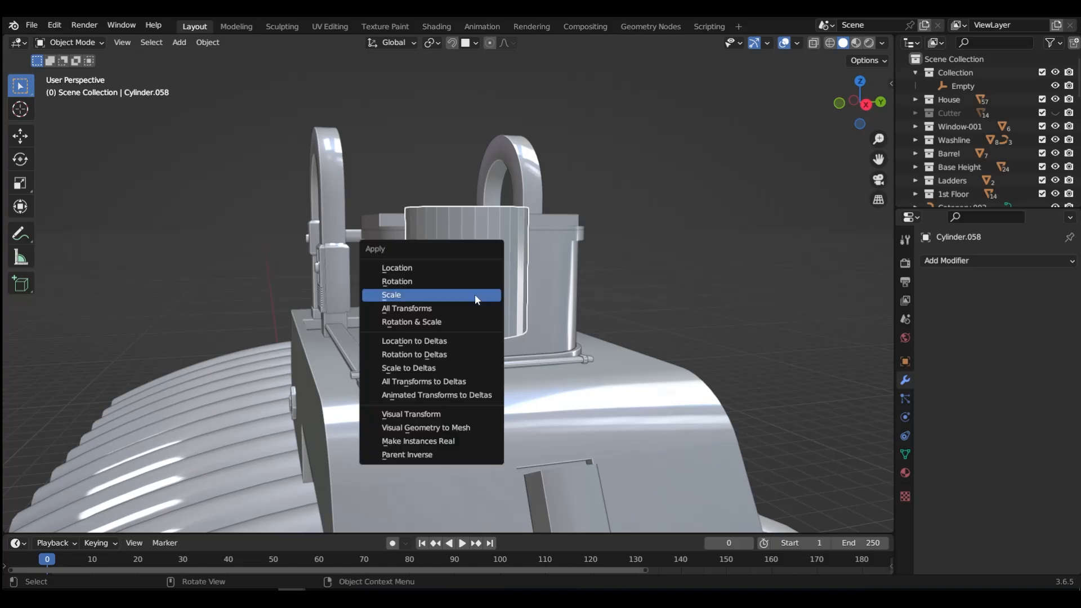
left_click(474, 293)
right_click(475, 295)
left_click(474, 295)
middle_click_drag(474, 294, 492, 292)
- Bevel the cylinder's bottom rim edge loop with a single segment to form a wide chamfer
key("Tab")
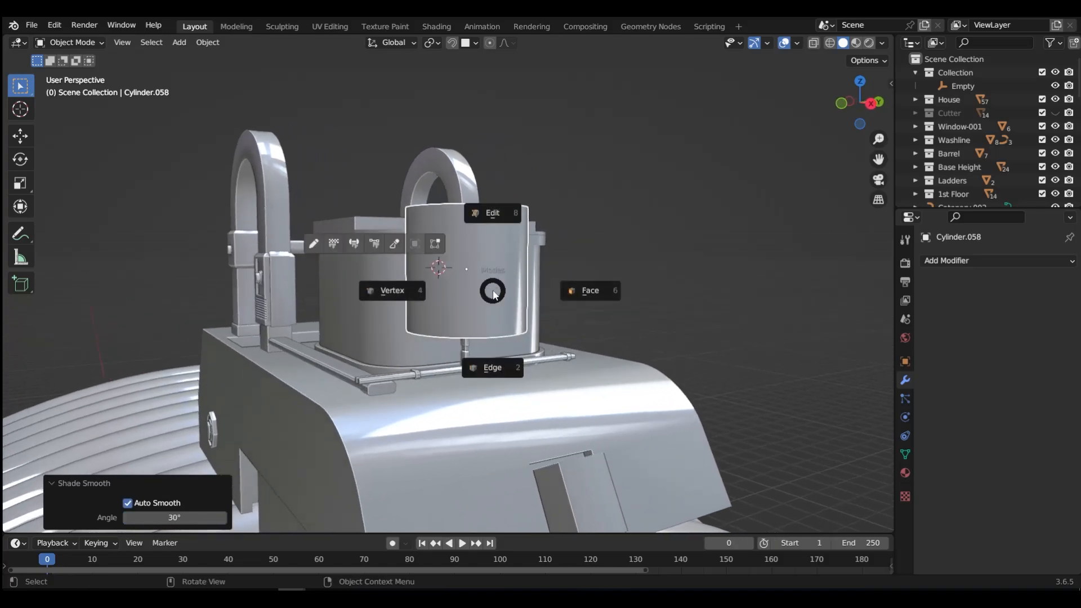
left_click(480, 339)
left_click(480, 339, "alt")
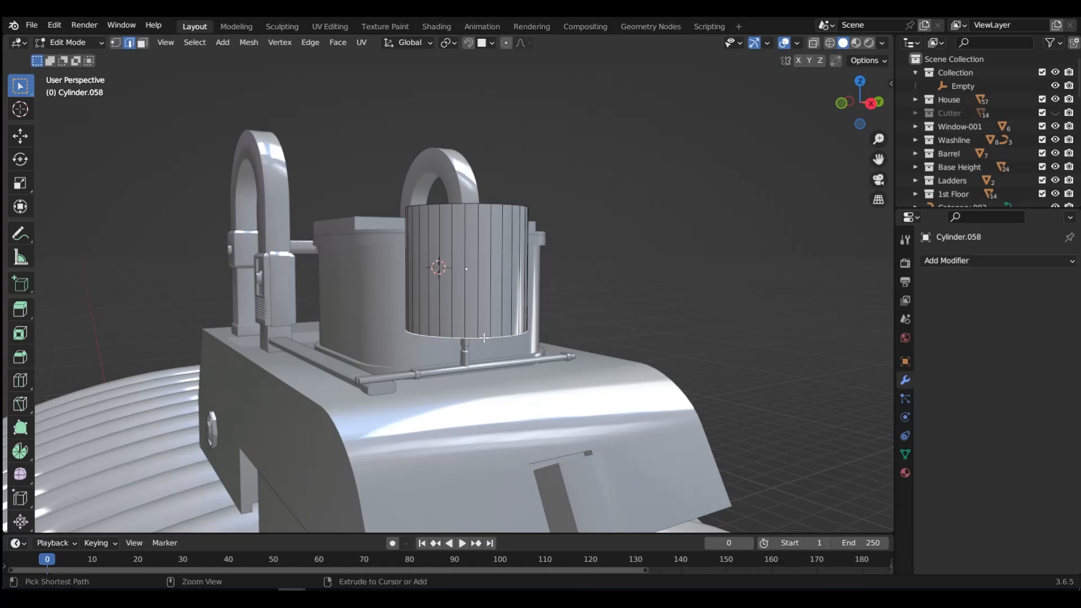
key("ctrl+b")
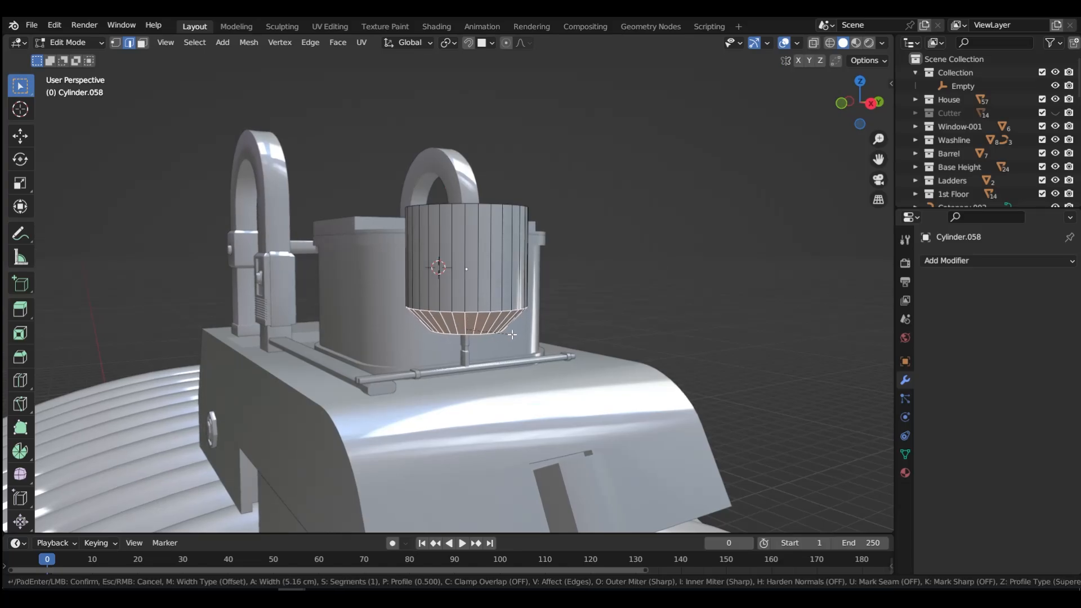
left_click(485, 335)
- Bevel the lower edge loop of the cylinder's bottom chamfer about 2.06 cm with 6 segments, then clear the selection
left_click(485, 336, "alt")
key("ctrl+b")
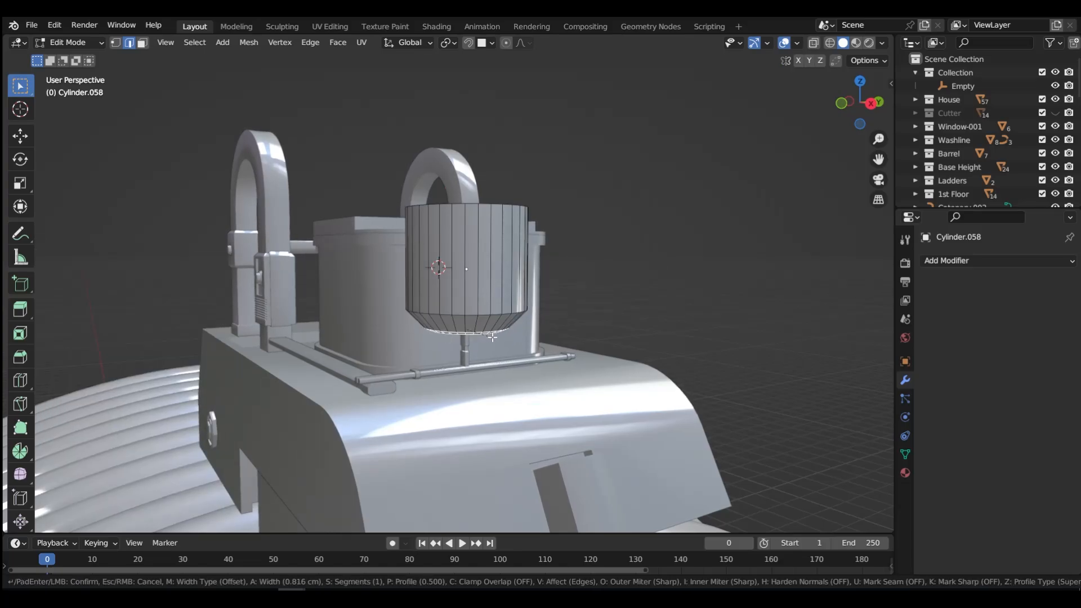
left_click(498, 336)
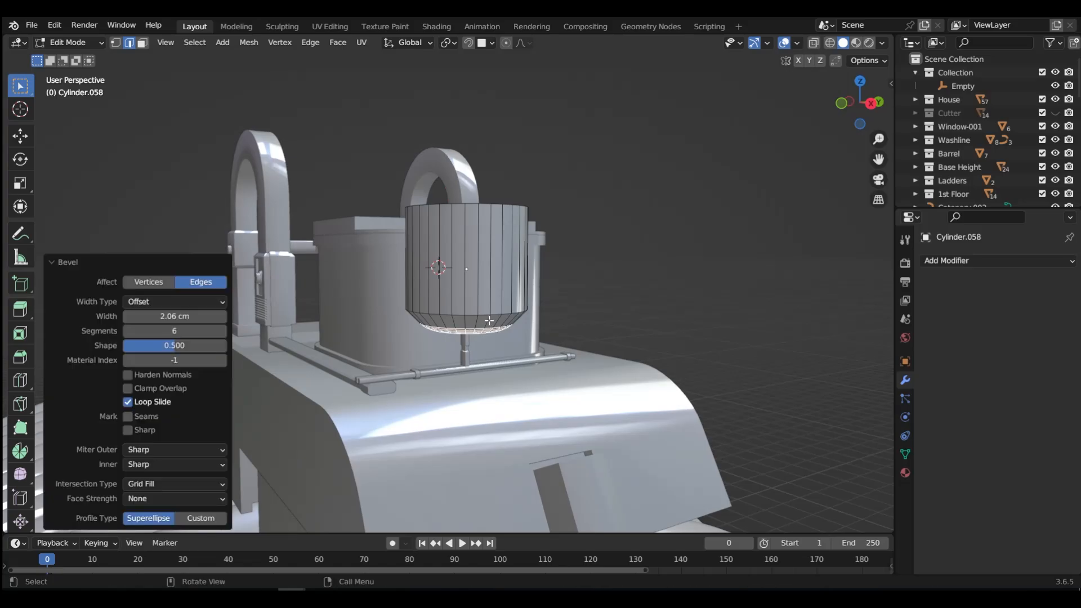
key("alt+a")
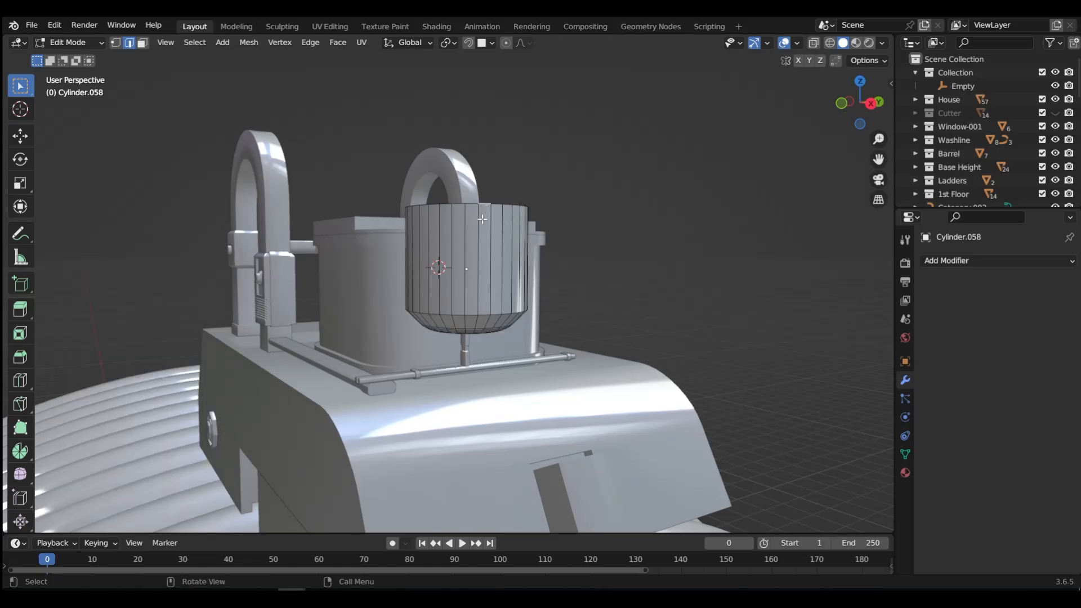
- Bevel the cylinder's top rim about 1.52 cm with 6 segments
middle_click_drag(482, 219, 487, 247)
left_click(485, 206)
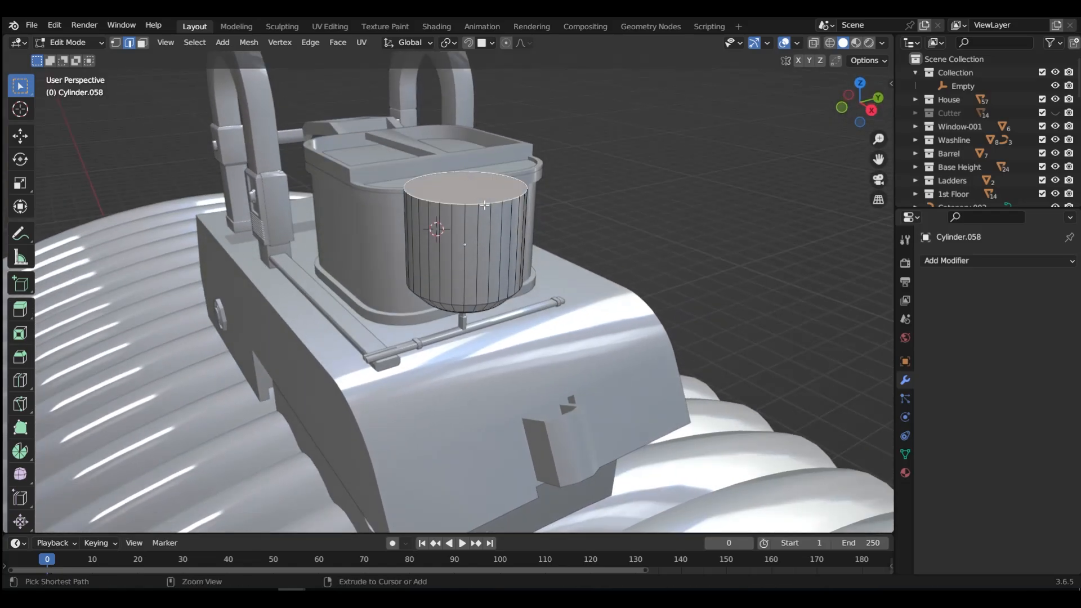
key("ctrl+b")
left_click(496, 206)
- Inset the cylinder's top face about 1.43 cm and extrude it about 2.9 cm upward as a cap
key("Tab")
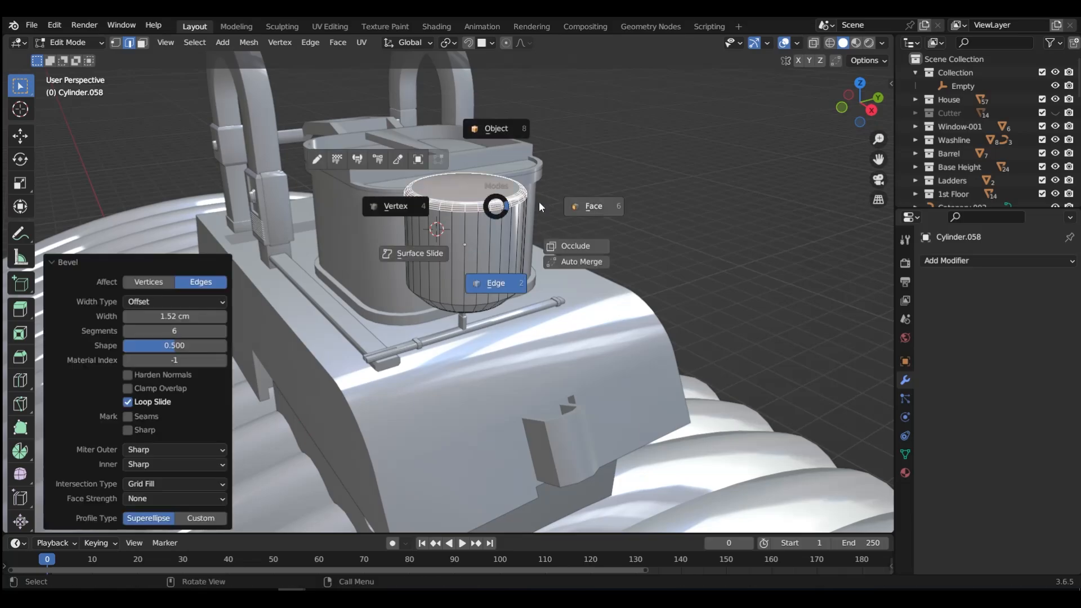
left_click(541, 203)
left_click(440, 195)
key("i")
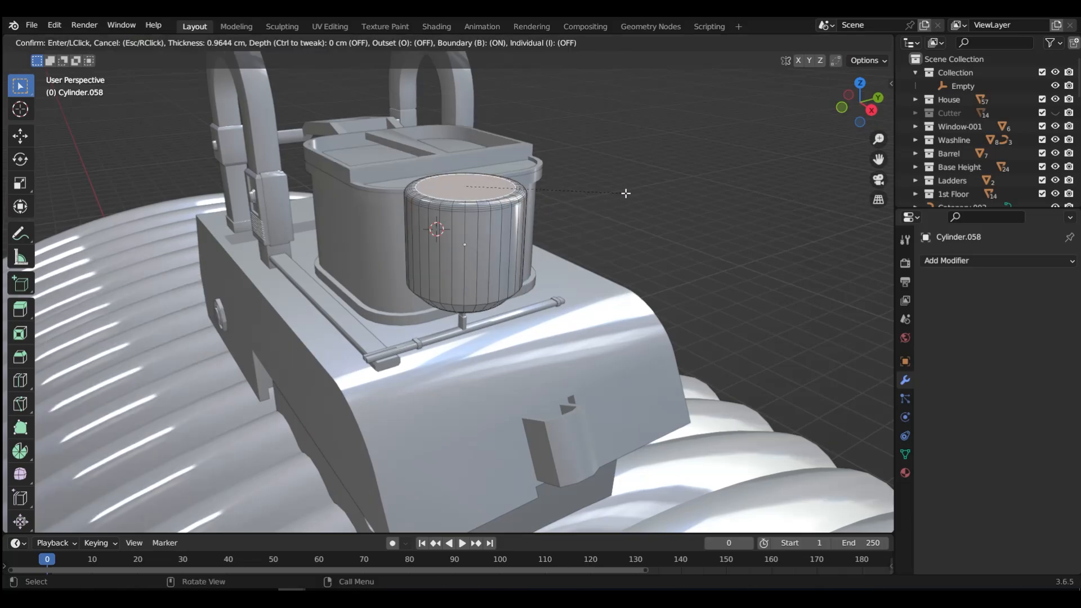
left_click(623, 193)
key("e")
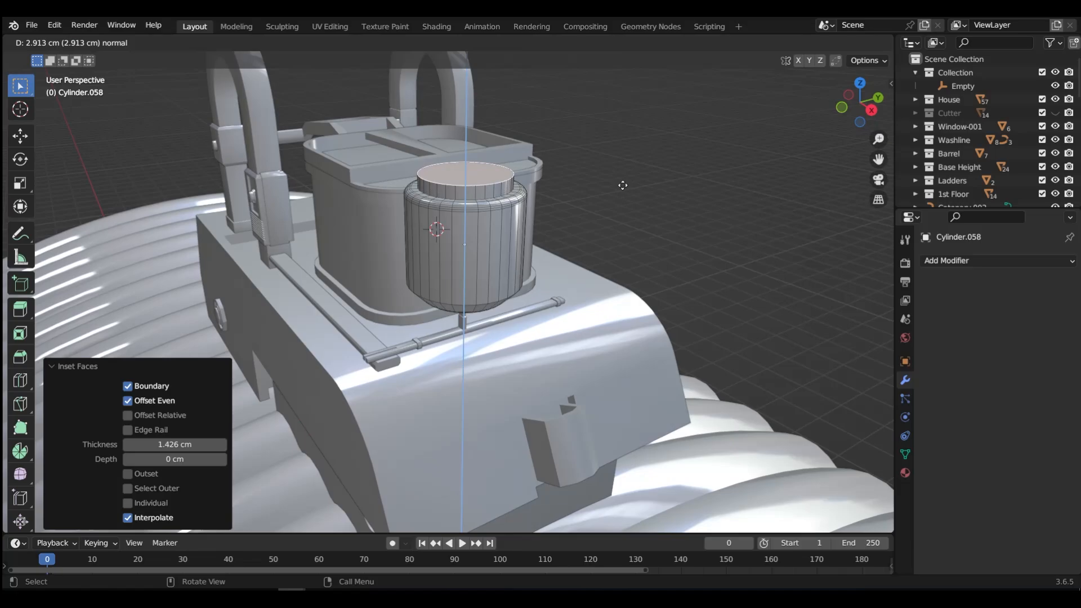
left_click(623, 184)
- Bevel the top rim of the cylinder's cap about 1.77 cm with 1 segment
left_click(530, 235)
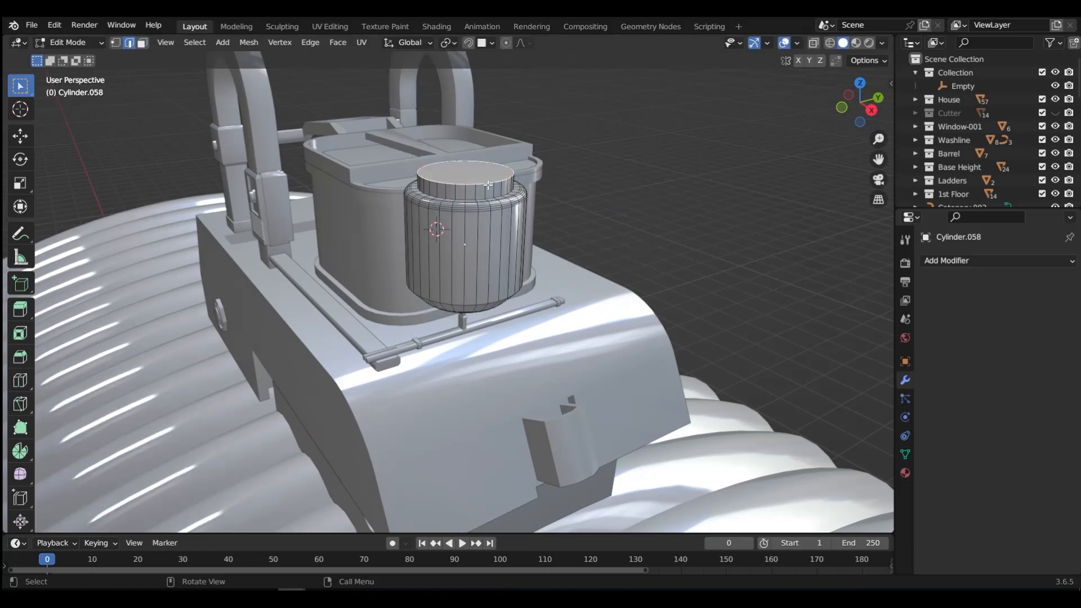
key("ctrl+b")
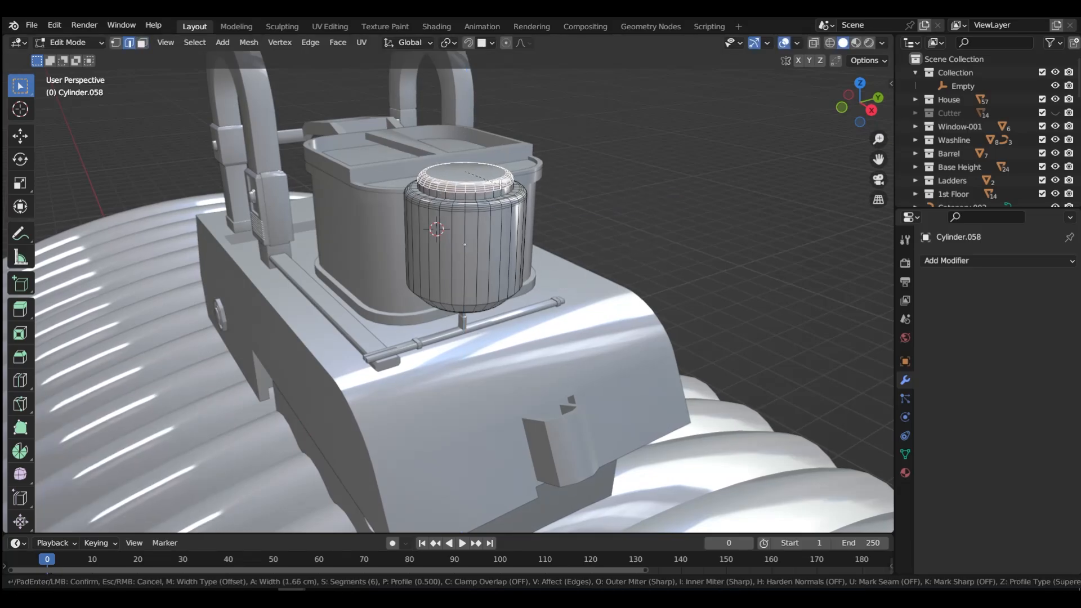
scroll(499, 184, "down", 5)
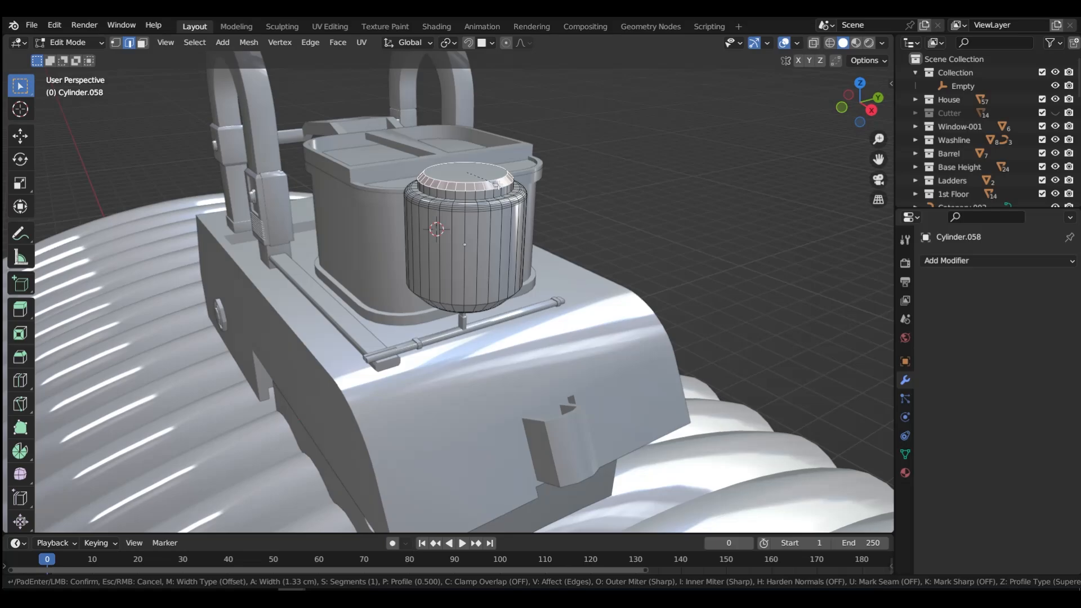
left_click(500, 186)
- Grow the selection to the cylinder's whole upper end and move it up along Z to make the cylinder taller
middle_click_drag(500, 186, 466, 213)
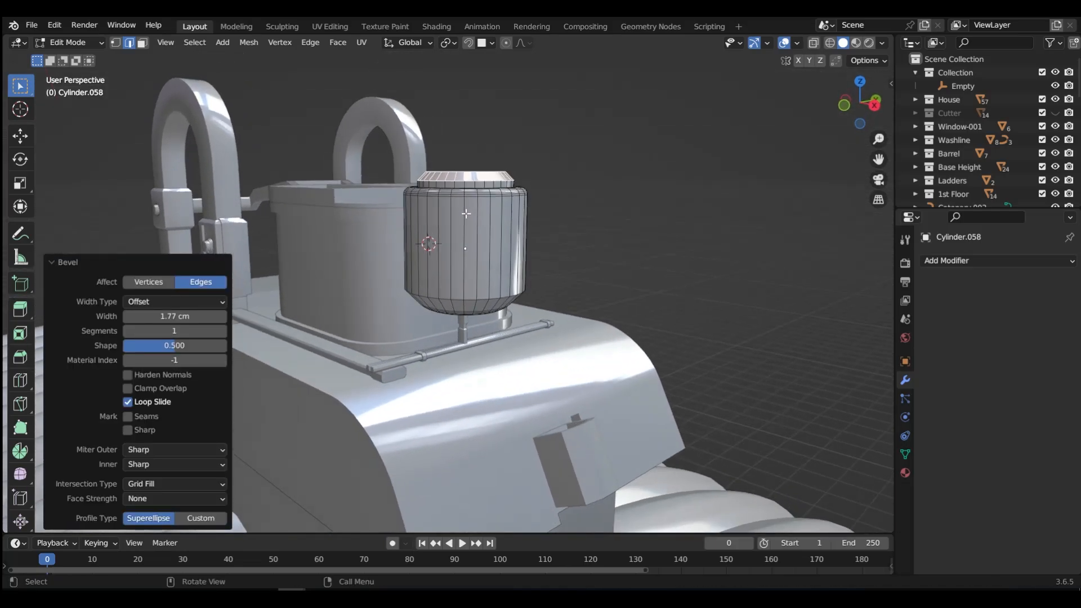
key("ctrl+KP_Add")
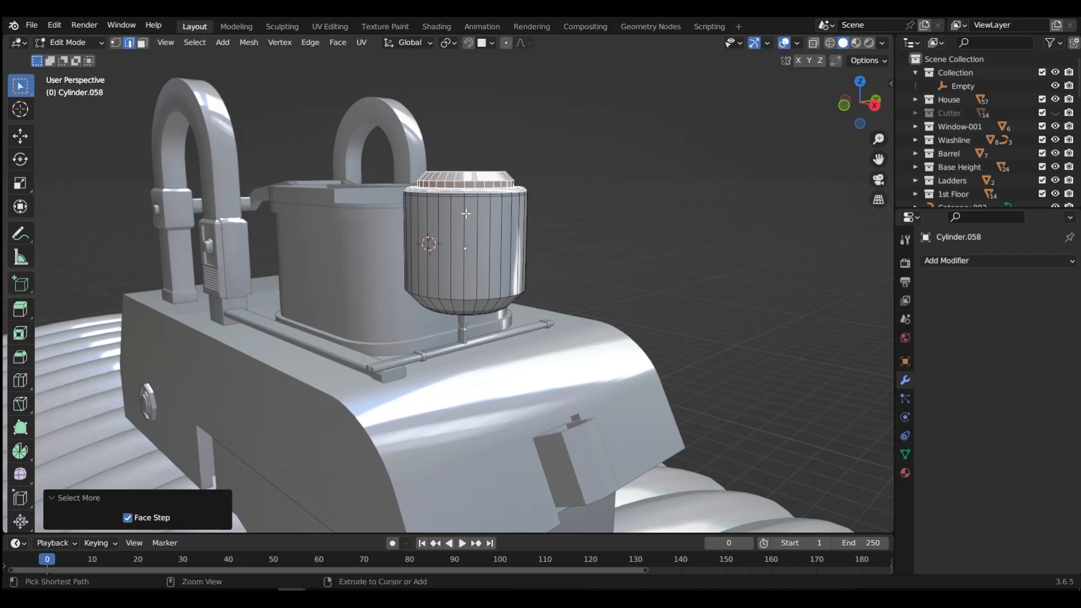
key("g")
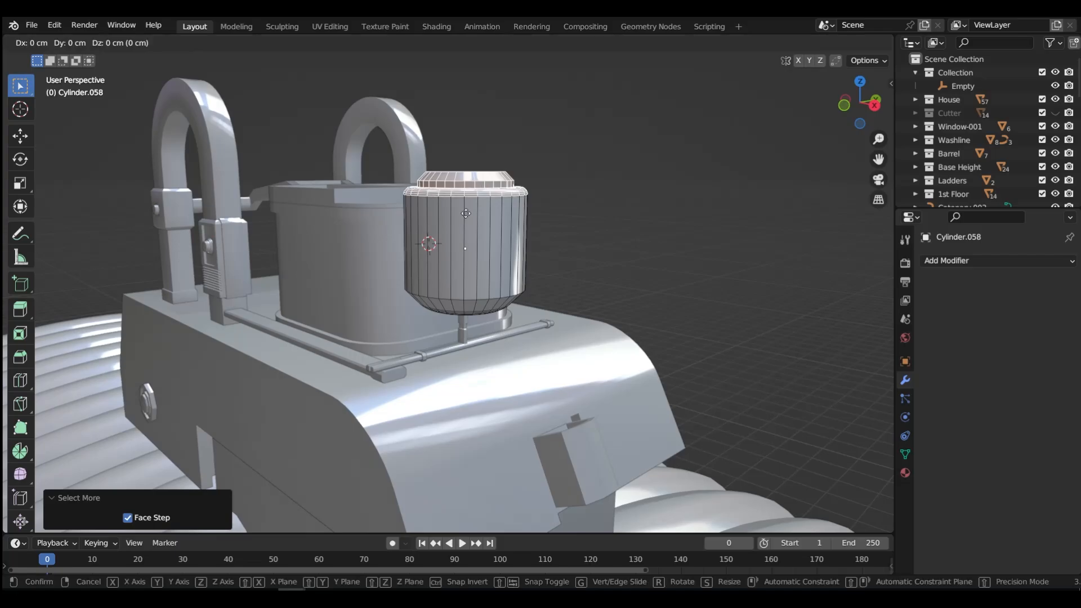
key("z")
left_click(461, 193)
- Inset the cylinder's bottom face about 2.45 cm and extrude it about 1.87 cm downward as a neck
middle_click_drag(461, 192, 466, 158)
key("ctrl+Tab")
left_click(467, 231)
left_click(478, 310)
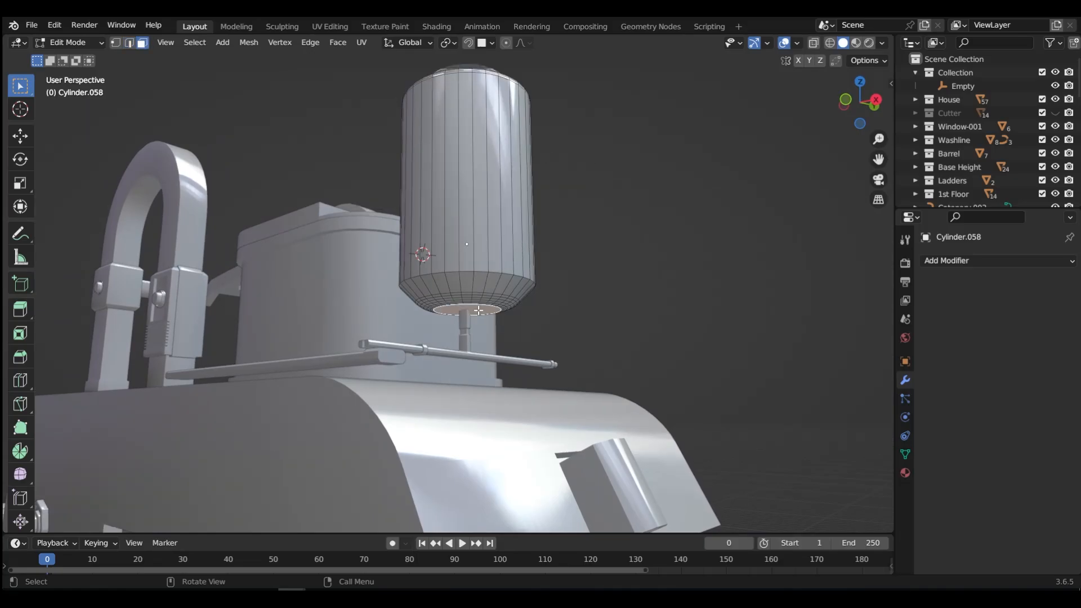
key("i")
left_click(586, 285)
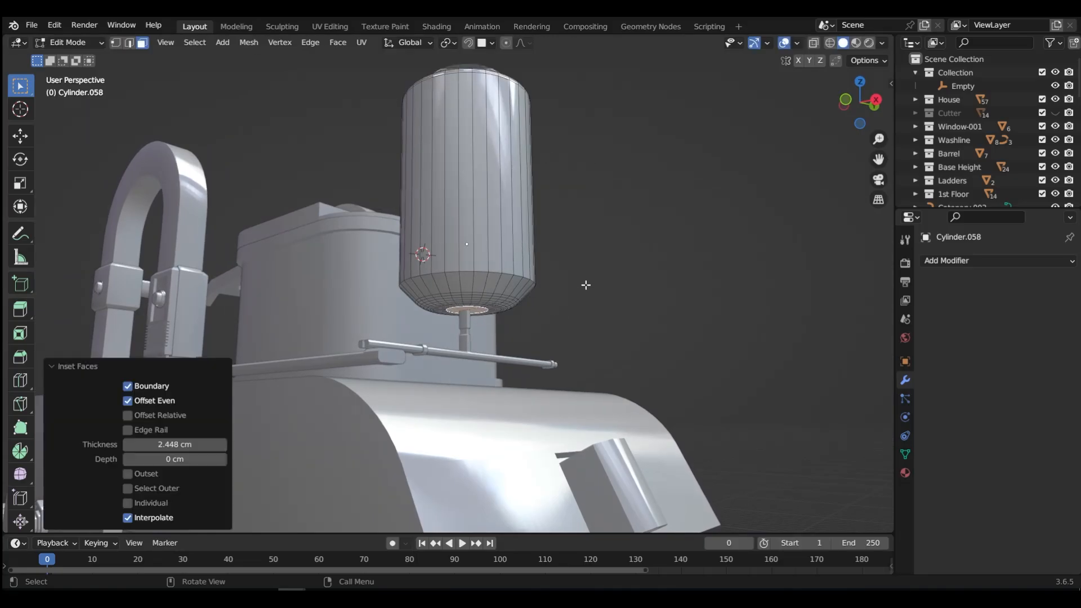
key("e")
left_click(587, 293)
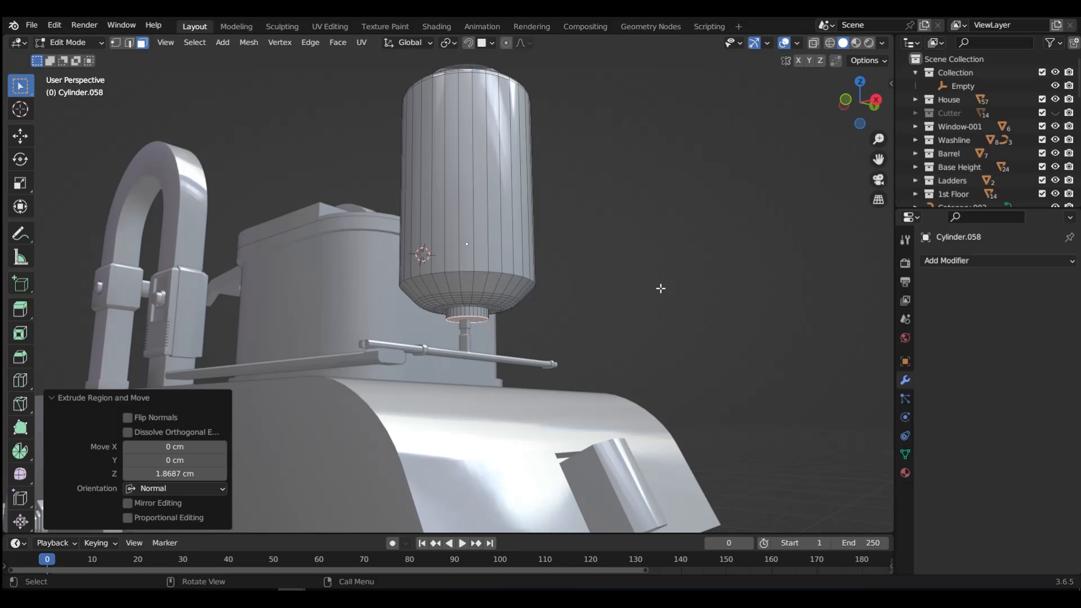
- Inset the bottom face of the neck about 0.57 cm and push it inward about 0.66 cm
key("i")
left_click(659, 289)
key("g")
key("z")
key("z")
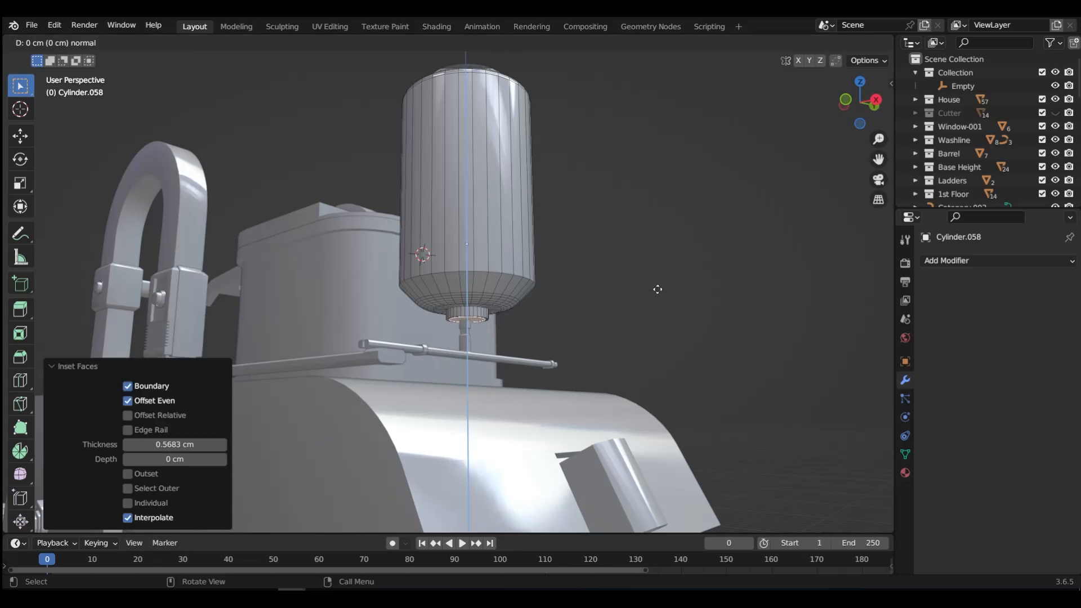
left_click(657, 286)
- Return the cylinder to object mode, shade it auto smooth and apply its scale
middle_click_drag(520, 301, 471, 320)
key("Tab")
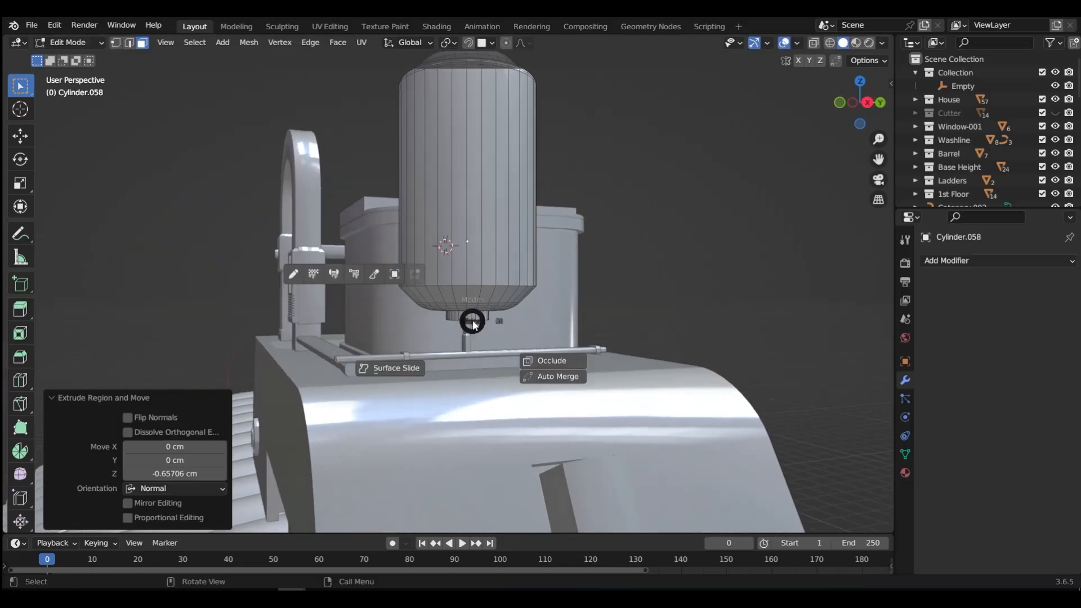
left_click(498, 253)
middle_click_drag(500, 256, 523, 308)
right_click(522, 307)
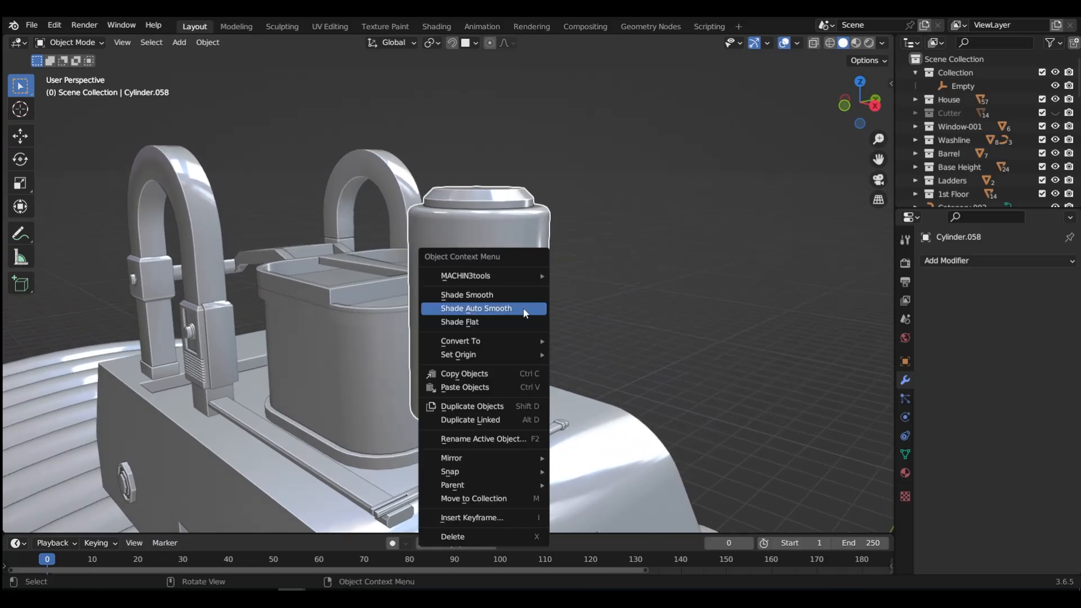
left_click(524, 308)
key("ctrl+a")
left_click(522, 304)
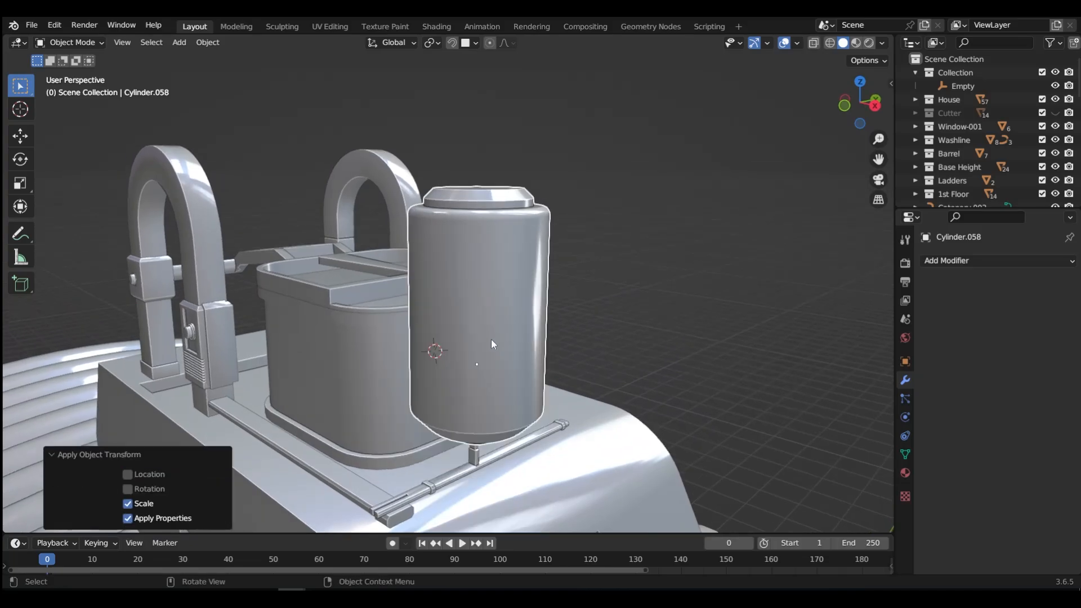
- Add a plane at the 3D cursor beside the cylinder and scale it to about 0.192
scroll(490, 335, "down", 3)
middle_click_drag(477, 326, 502, 325)
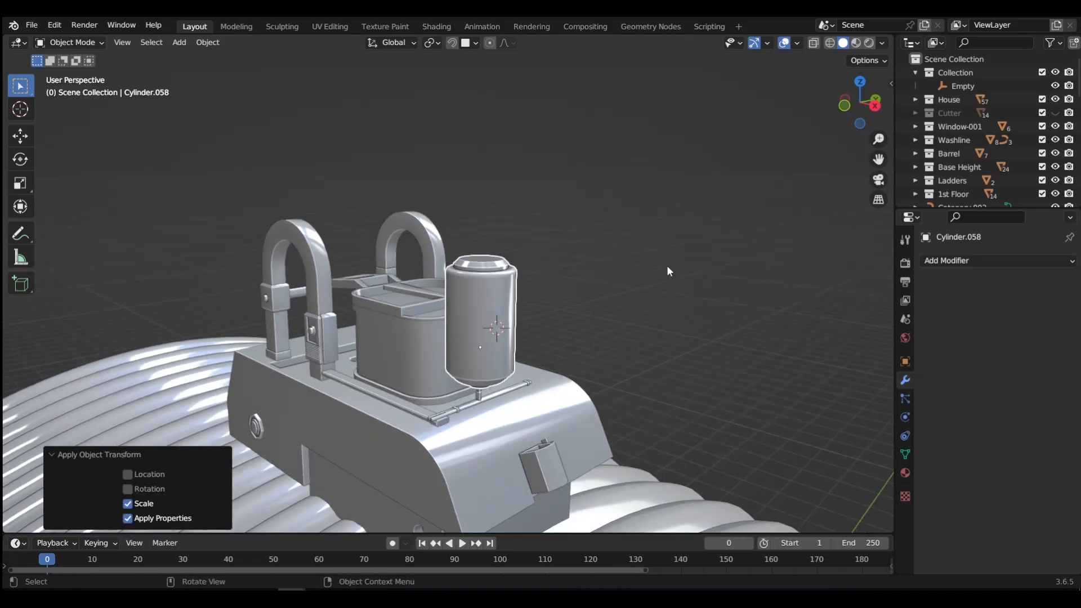
key("shift+a")
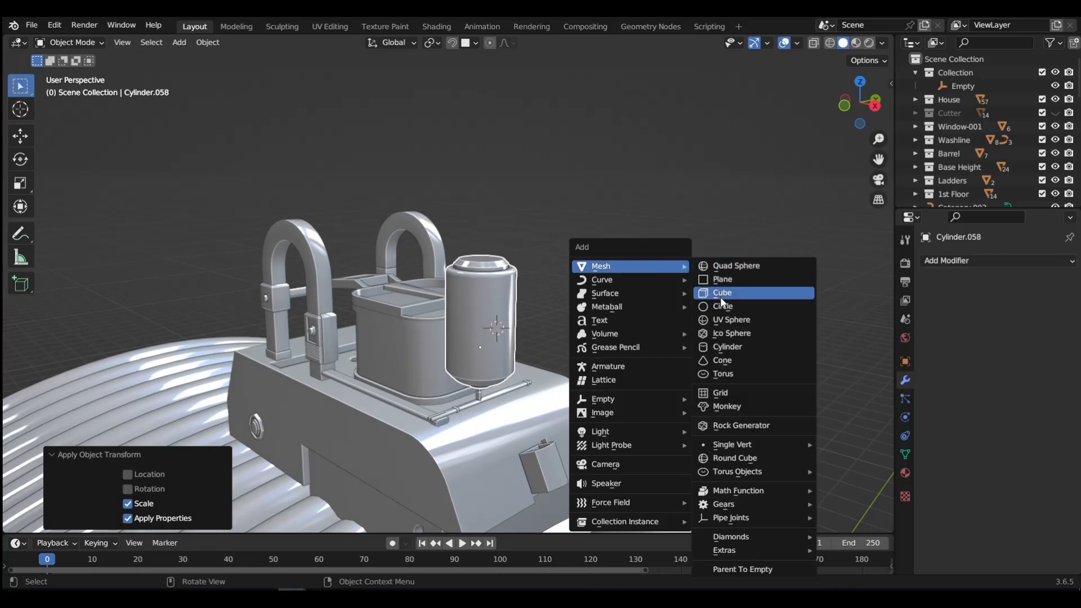
left_click(724, 278)
key("s")
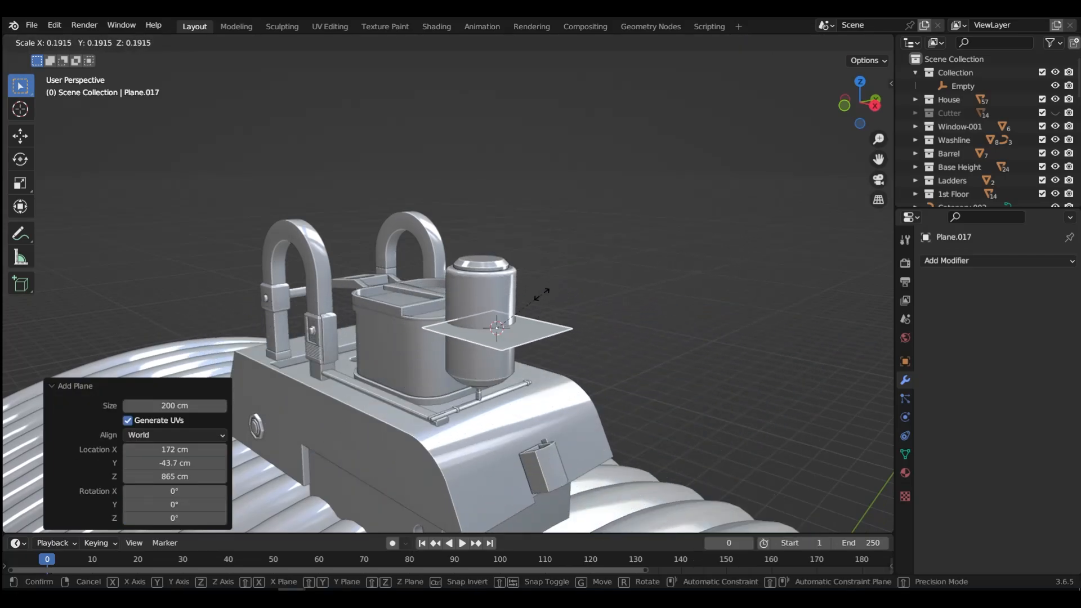
left_click(542, 293)
- Move the plane about 9.31 cm along X, away from the rounded container
middle_click_drag(528, 343, 309, 350)
key("g")
key("x")
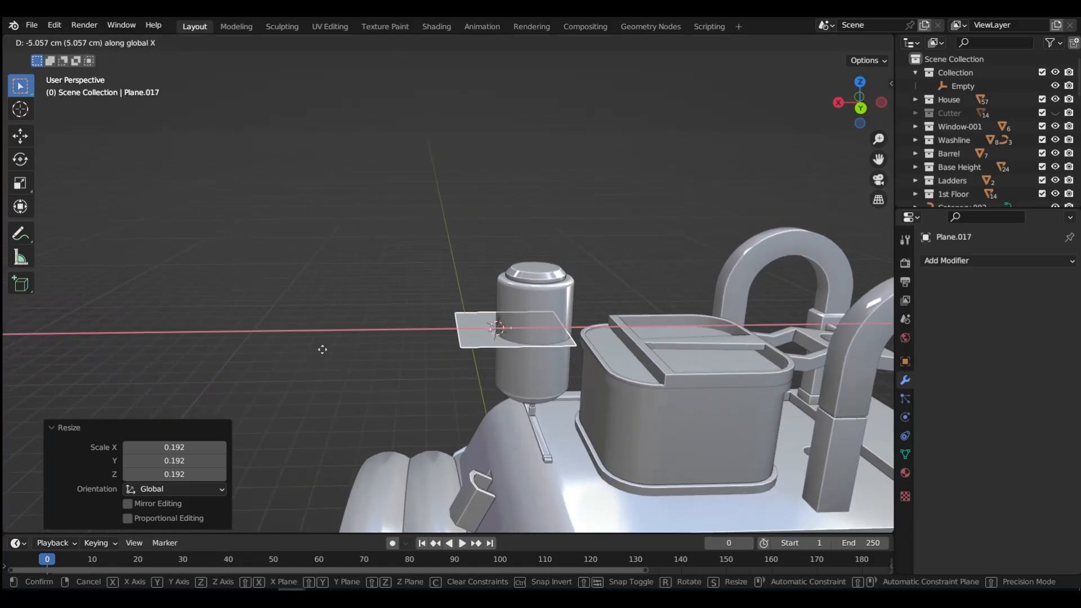
left_click(283, 360)
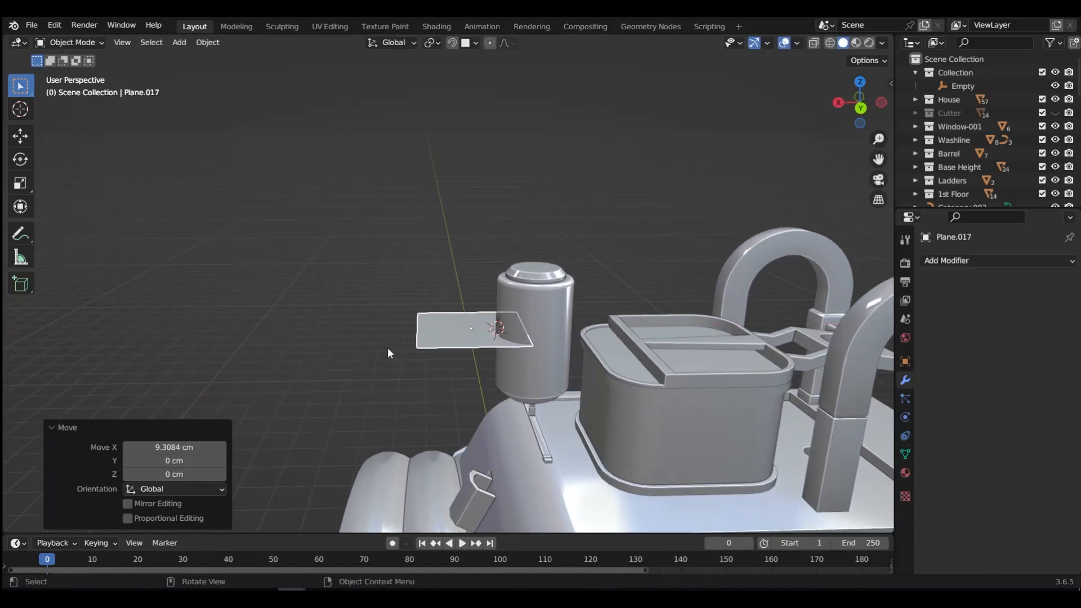
- Extrude the plane's face slightly upward to turn it into a thin plate
key("Tab")
left_click(471, 348)
key("e")
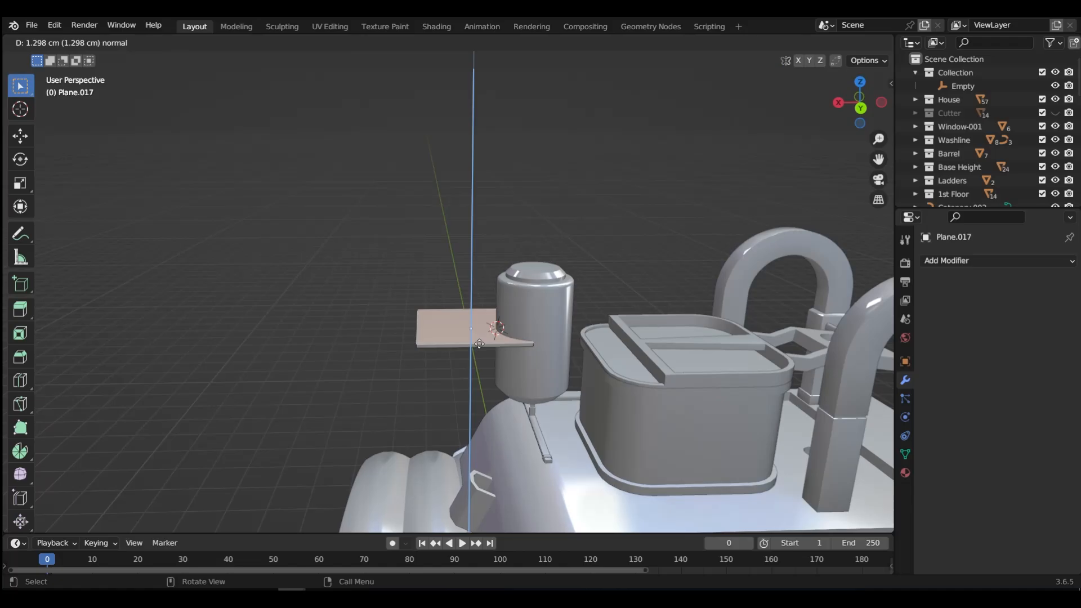
left_click(480, 347)
- Return to object mode and move the plate about 14.76 cm down along Z toward the cylinder's lower end
middle_click_drag(479, 348, 685, 330)
key("Tab")
left_click(492, 353)
scroll(492, 353, "up", 4)
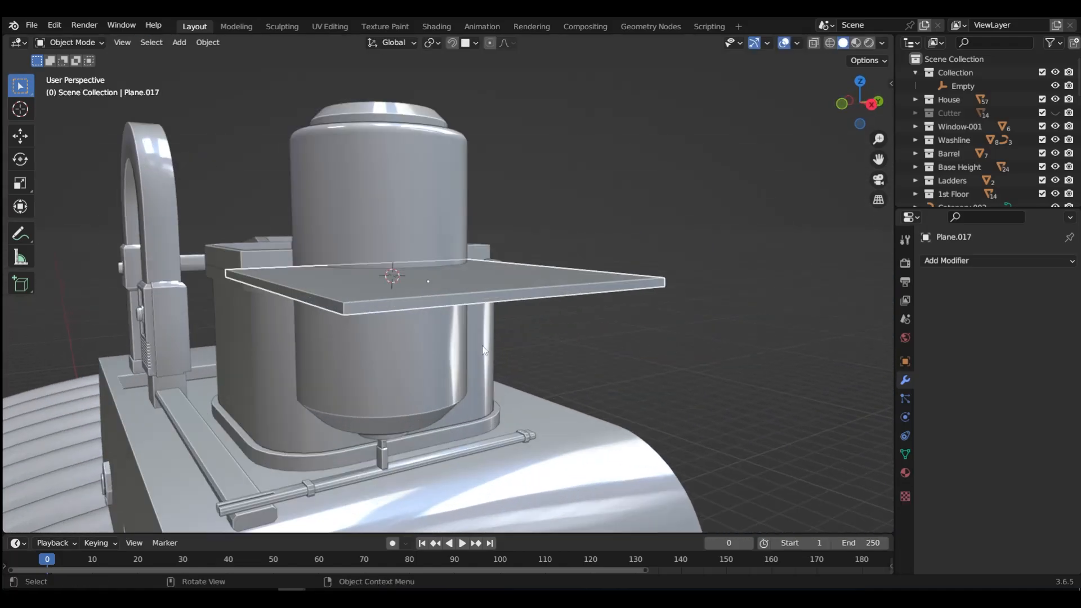
middle_click_drag(487, 340, 494, 312)
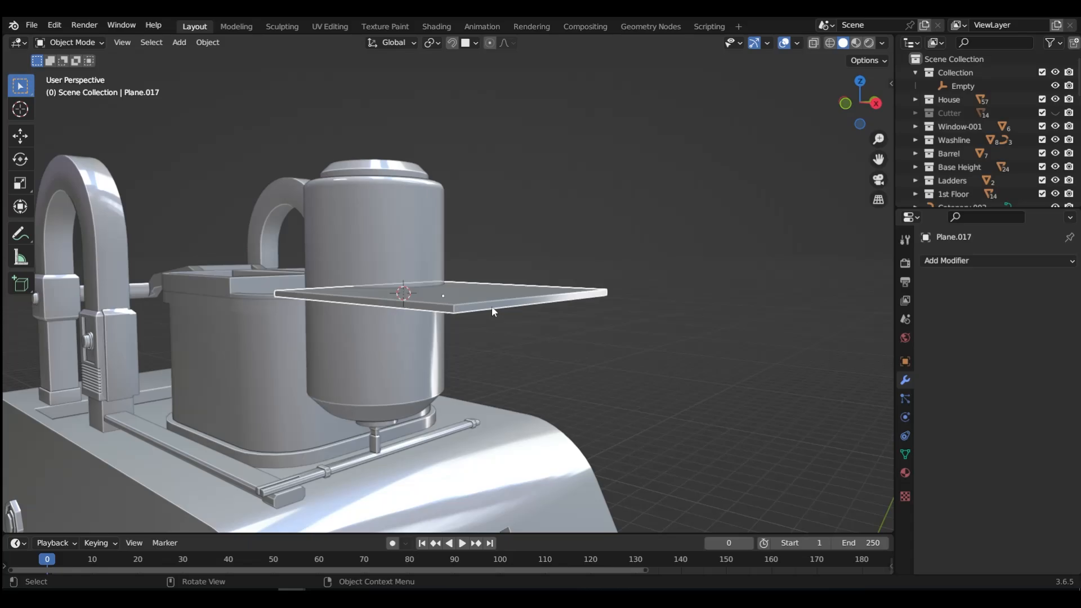
key("g")
key("z")
left_click(473, 388)
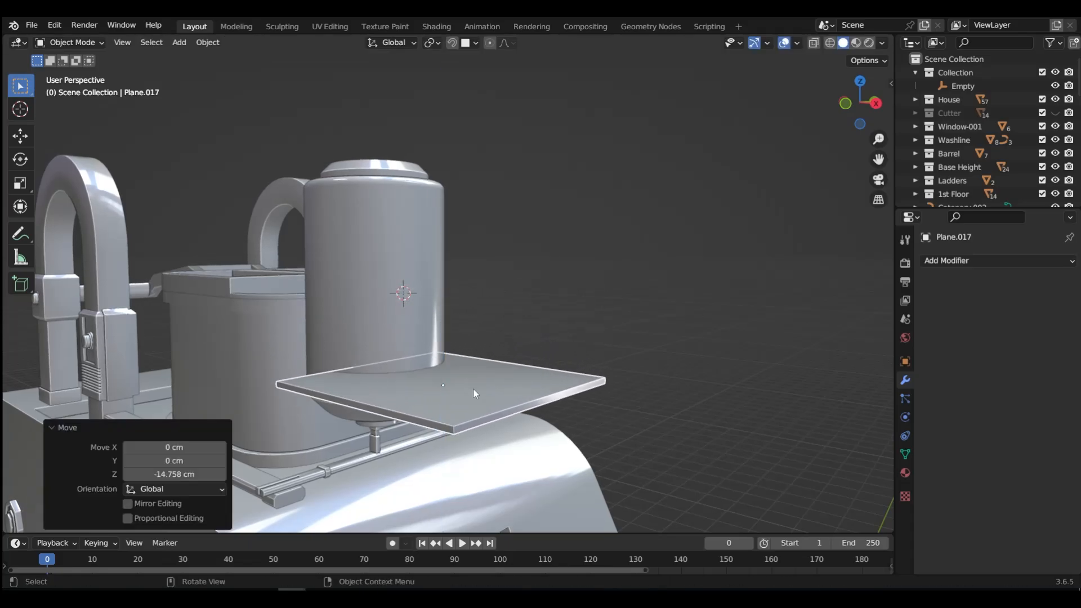
mouse_move(473, 388)
middle_mouse_down()
mouse_move(472, 360)
mouse_move(468, 372)
middle_mouse_up()
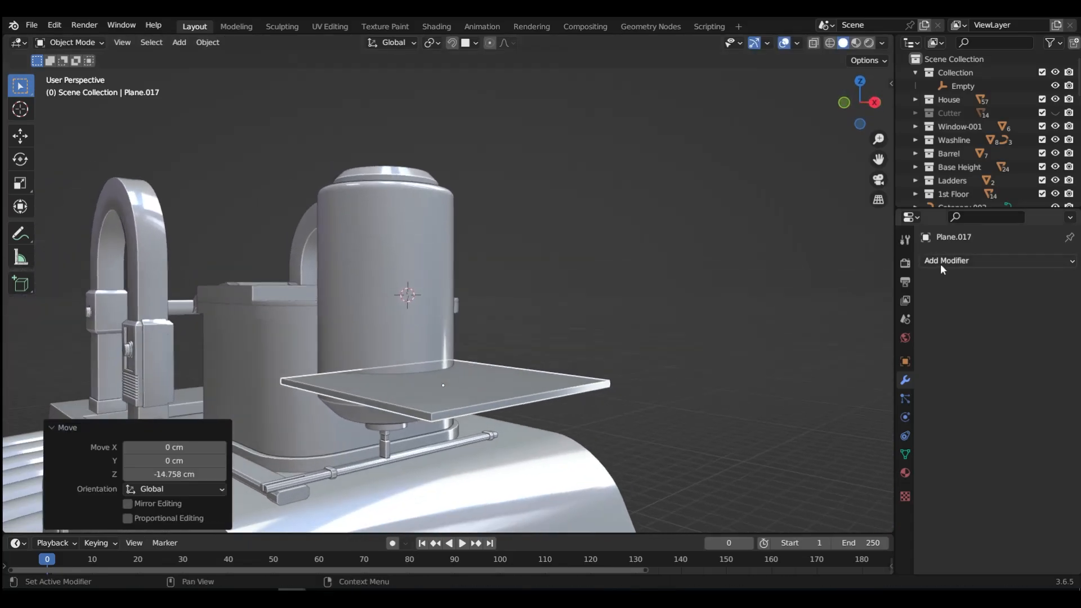
- Apply the plate's scale and add an Array modifier with relative offset factors X 0 and Z 1
key("ctrl+a")
left_click(498, 403)
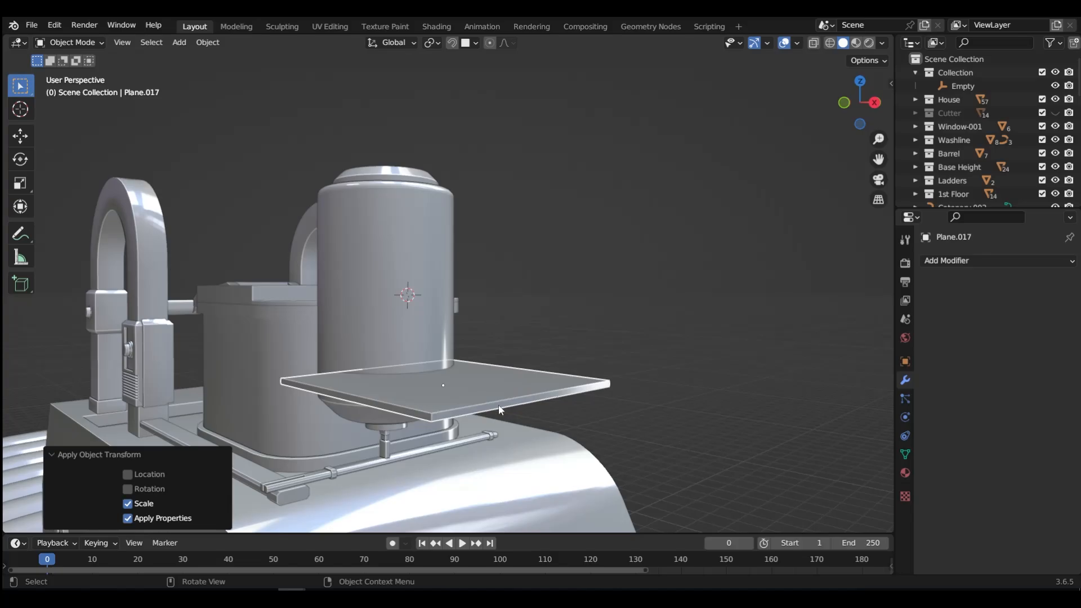
left_click(940, 261)
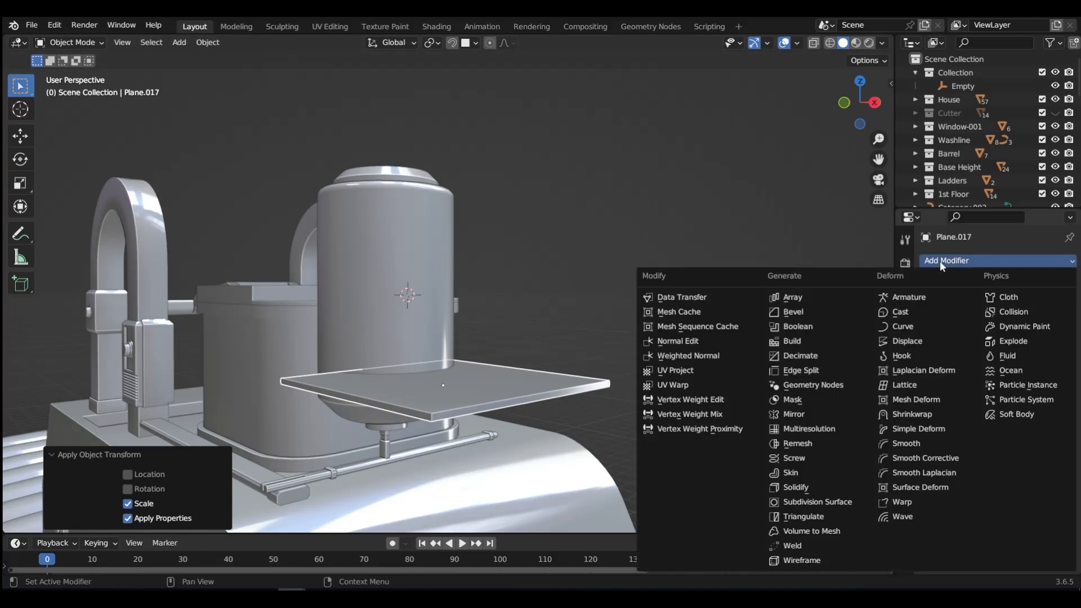
left_click(798, 297)
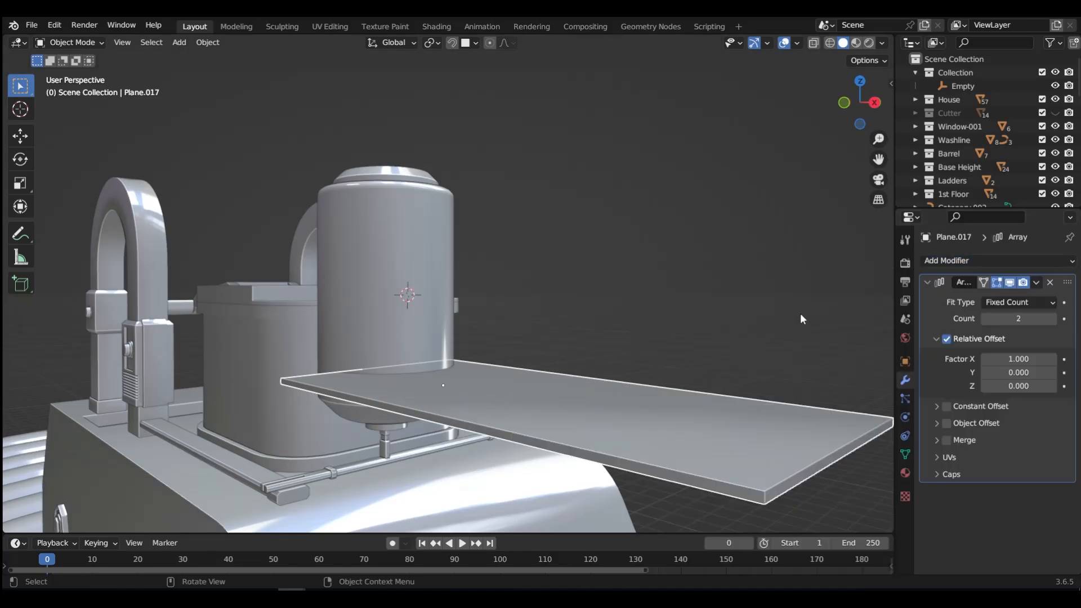
left_click(1012, 386)
key("Return")
double_click(1033, 359)
type("0")
key("Return")
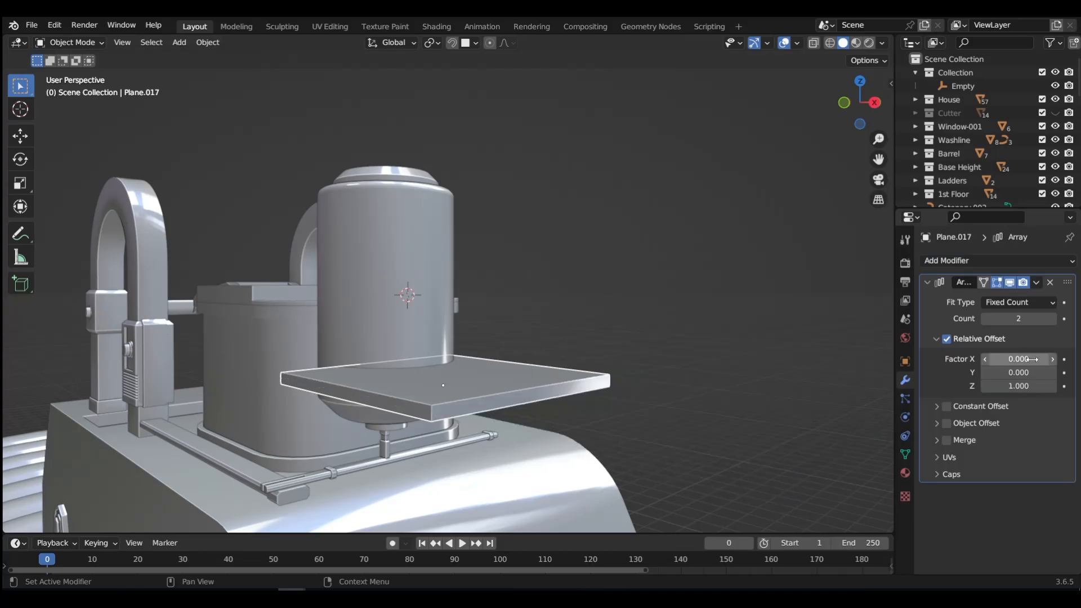
- Set the array's Z offset factor to 1.220 and its count to 11
left_click_drag(1018, 386, 1041, 386)
left_click(1053, 319)
left_click(1053, 319)
left_click(1053, 319)
left_click(1053, 319)
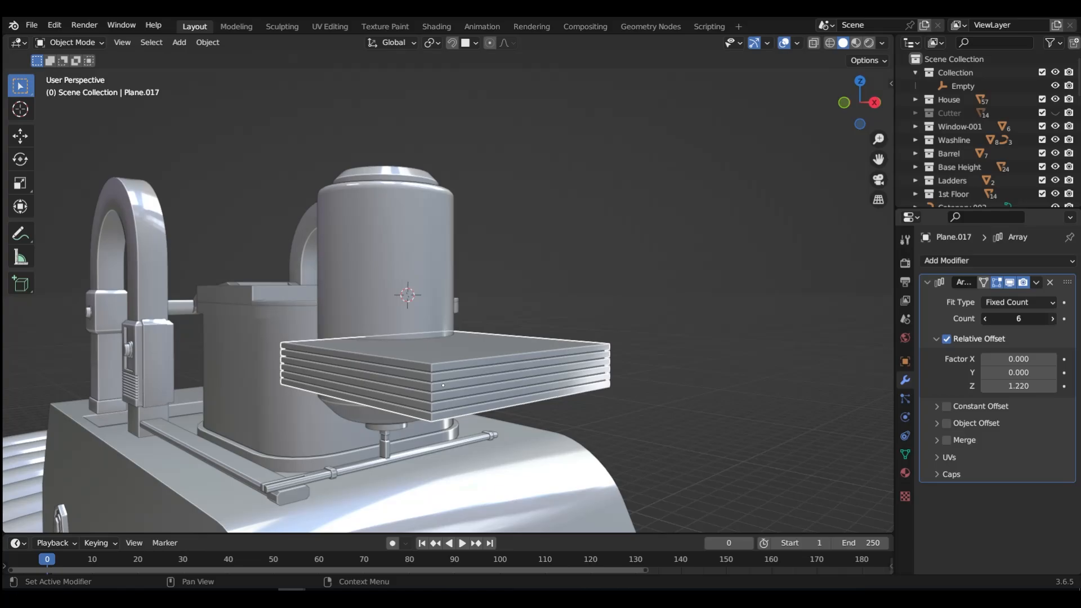
double_click(1053, 319)
left_click(1052, 319)
left_click(1052, 318)
left_click(1053, 318)
- Try to cut the stacked plates out of the cylinder with a Boolean difference
left_click(413, 255, "shift")
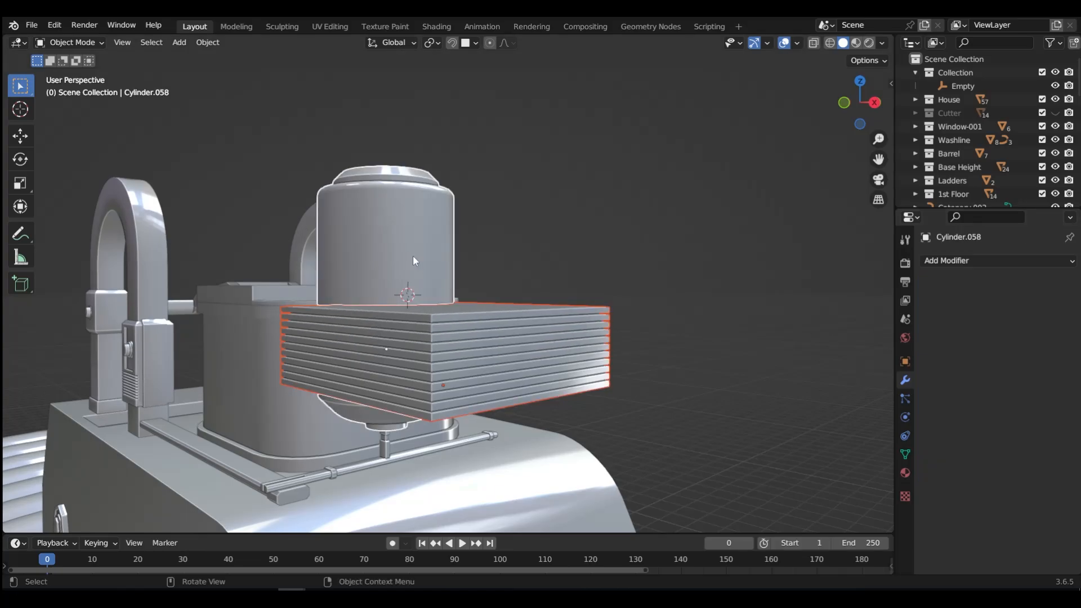
key("ctrl+shift+KP_Subtract")
middle_click_drag(531, 323, 461, 328)
key("ctrl+z")
key("ctrl+z")
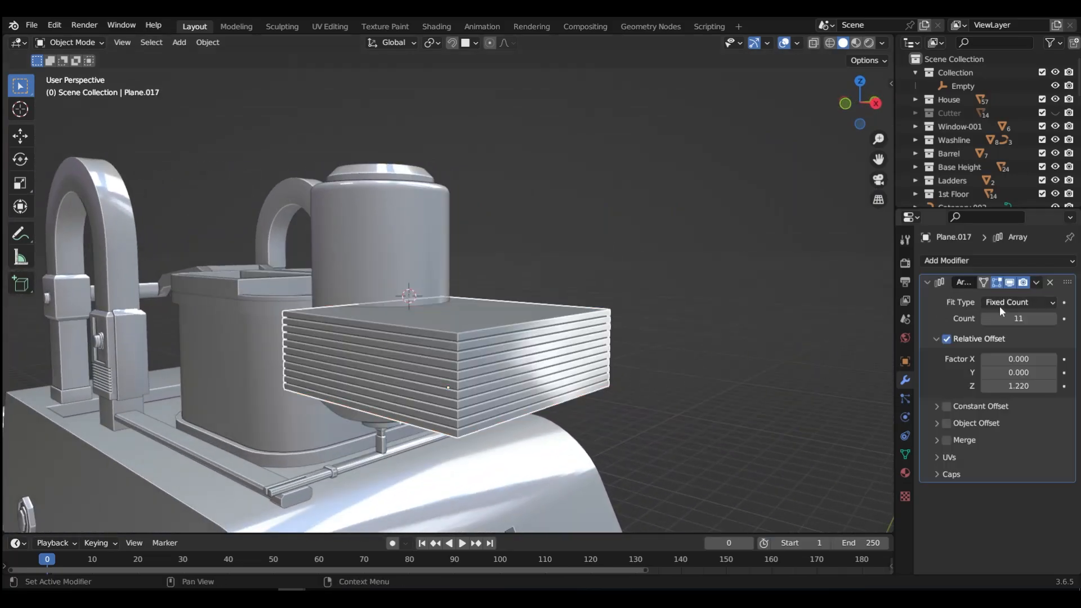
- Thin the base plate by moving its top face down about 0.66 cm along Z, with the array hidden while editing
left_click(1014, 283)
key("ctrl+Tab")
left_click(551, 401)
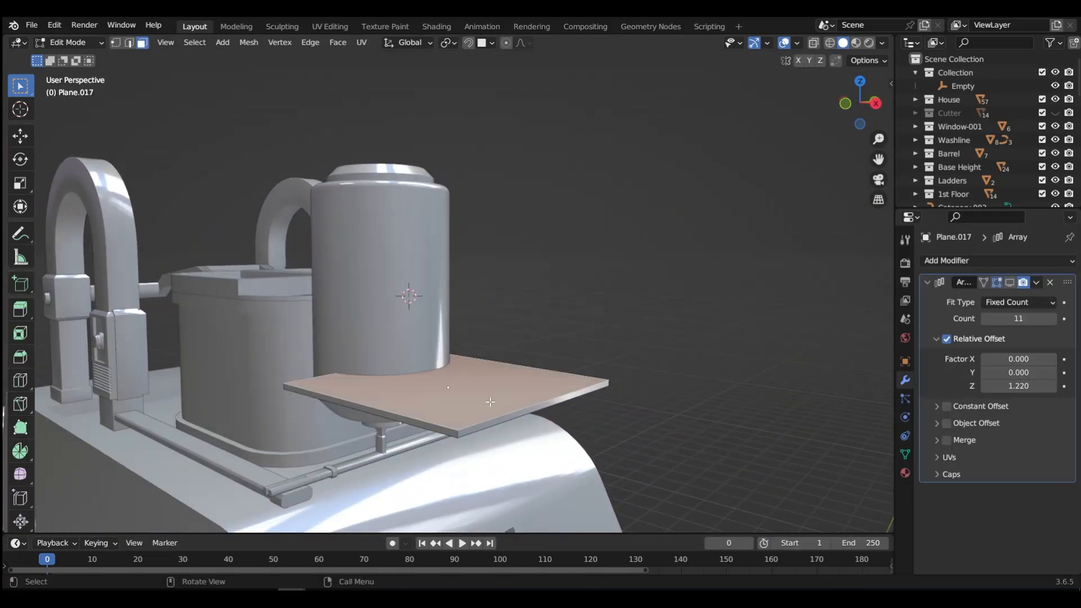
key("g")
key("z")
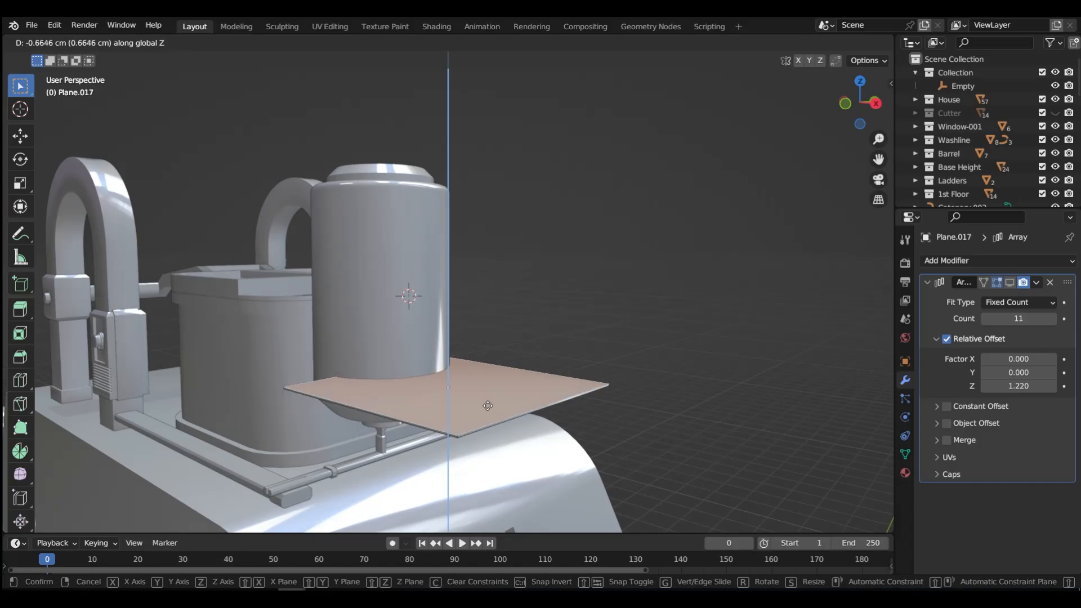
left_click(488, 406)
key("Tab")
left_click(1009, 282)
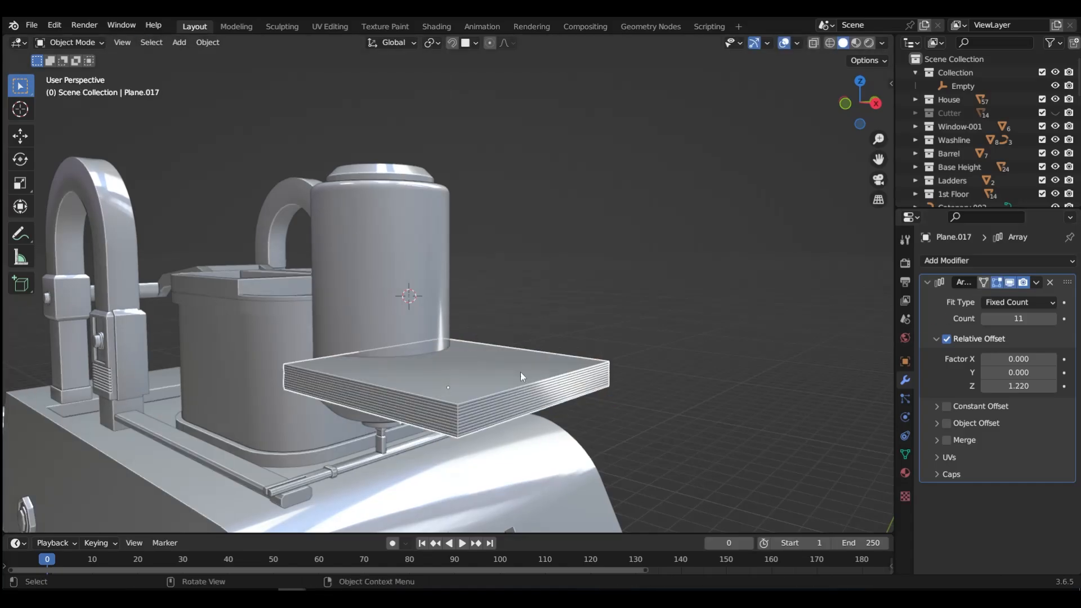
- Subtract the thinned plate stack from the cylinder with a Boolean difference
left_click(422, 234, "shift")
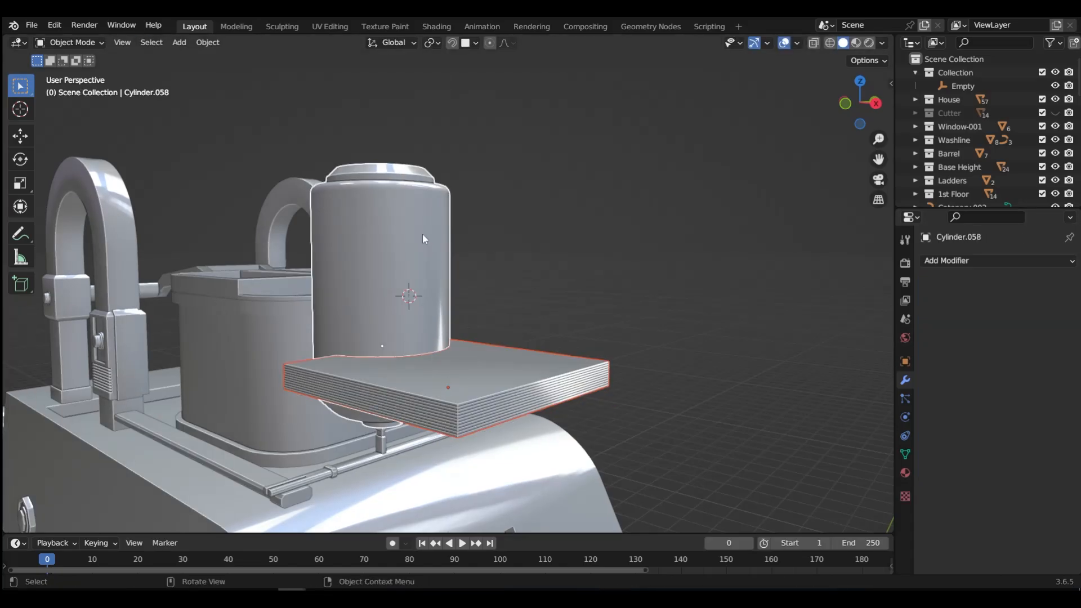
key("ctrl+shift+minus")
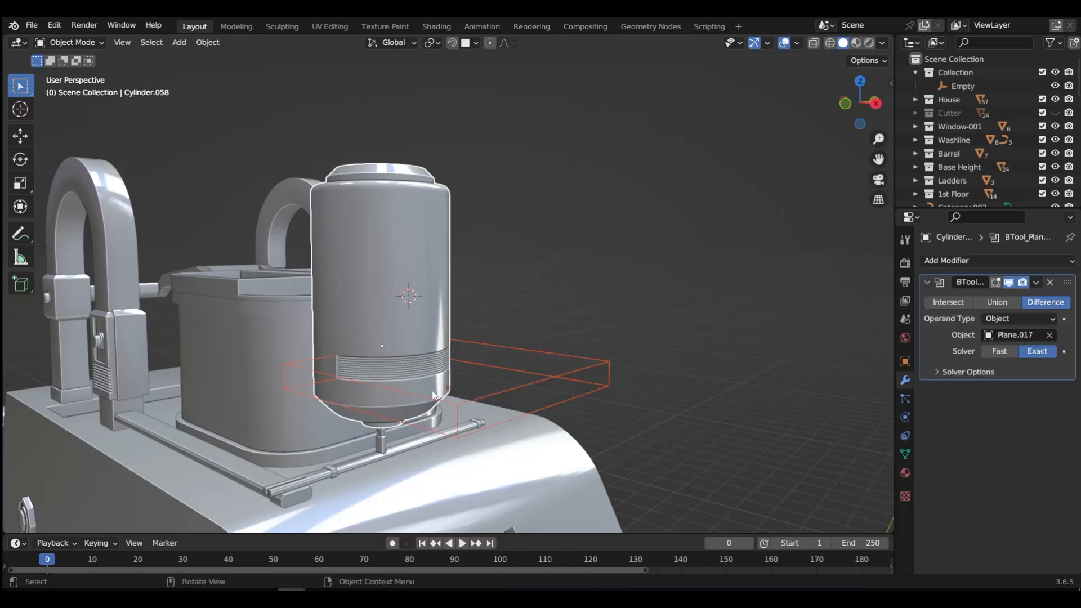
middle_click_drag(437, 395, 592, 388)
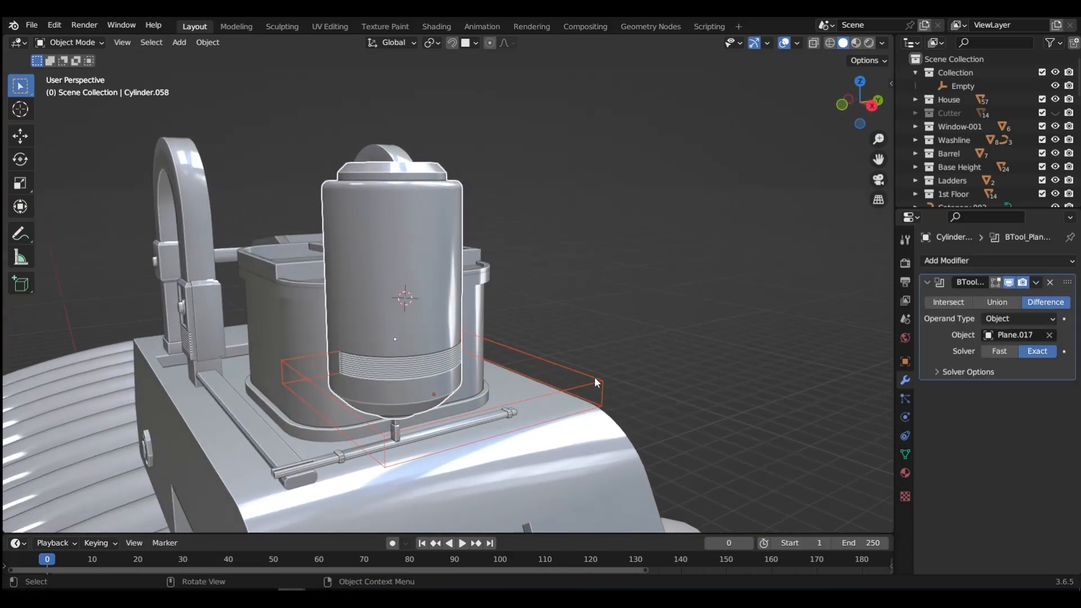
- Increase the plate cutter's array count to 33 so the grooves extend further up the cylinder
left_click(595, 378)
left_click(1052, 319)
left_click(1051, 318)
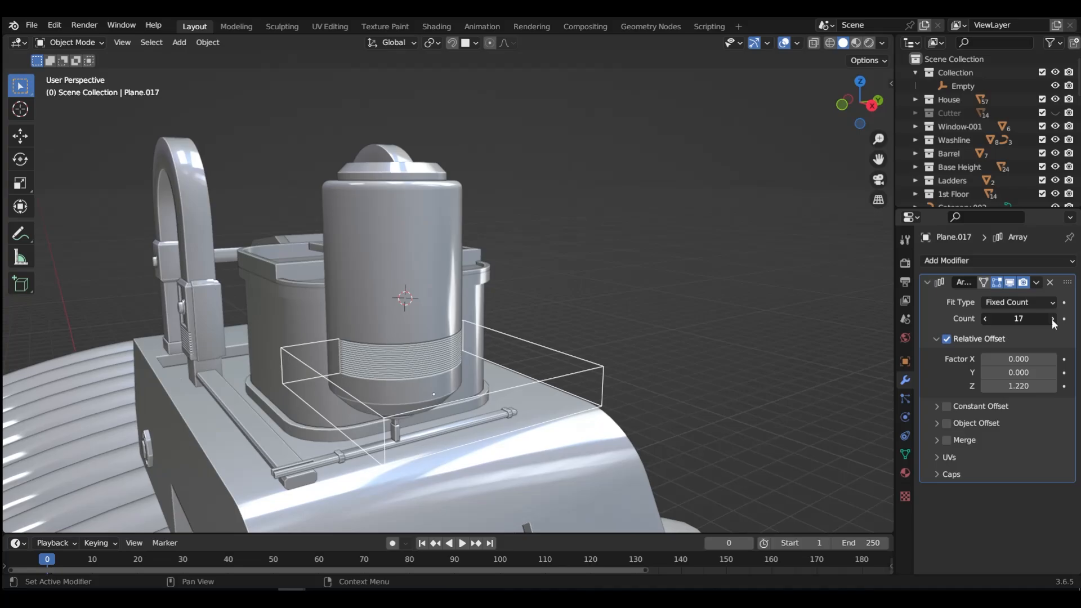
left_click(1052, 319)
left_click(1052, 319)
left_click(1051, 319)
left_click(1052, 320)
left_click(1052, 319)
left_click(1051, 320)
left_click(1051, 320)
left_click(1051, 319)
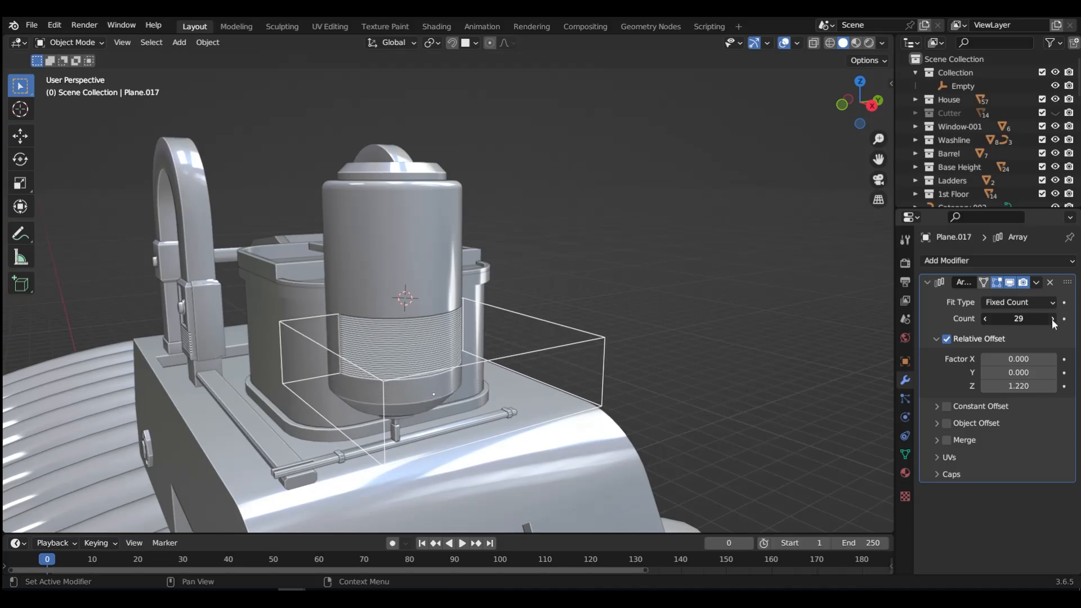
left_click(1051, 319)
left_click(1052, 319)
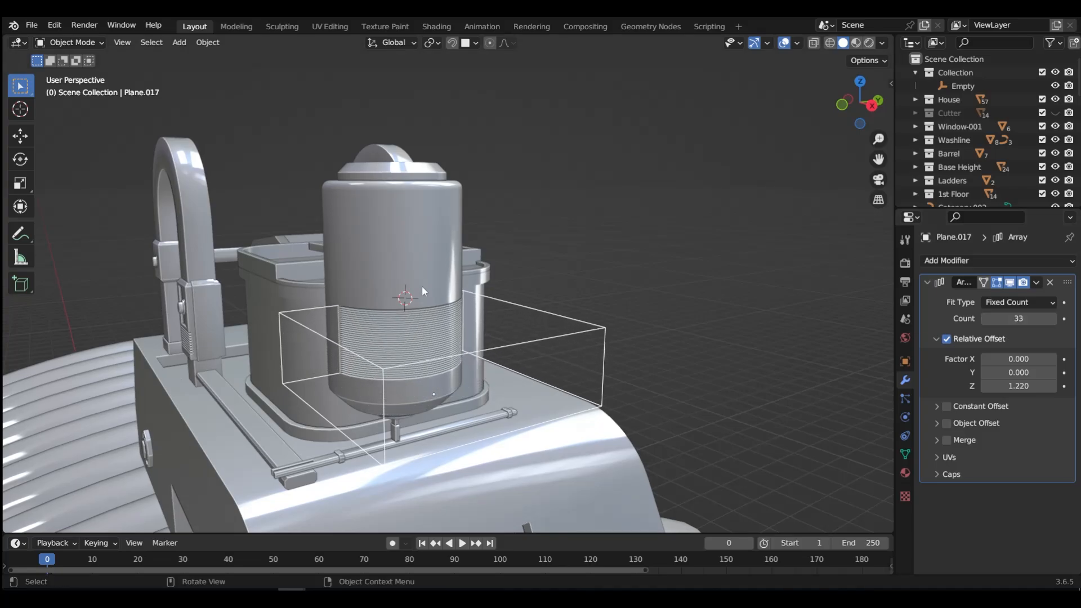
- Move the plate cutter to the Cutter collection and apply the cylinder's Boolean modifier
key("m")
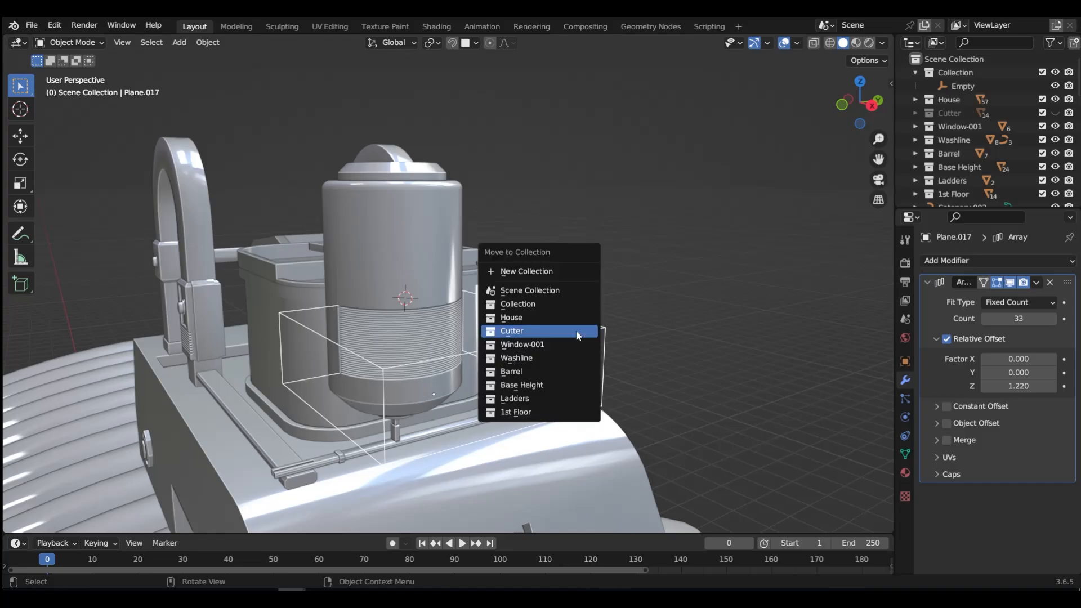
left_click(575, 332)
left_click(393, 259)
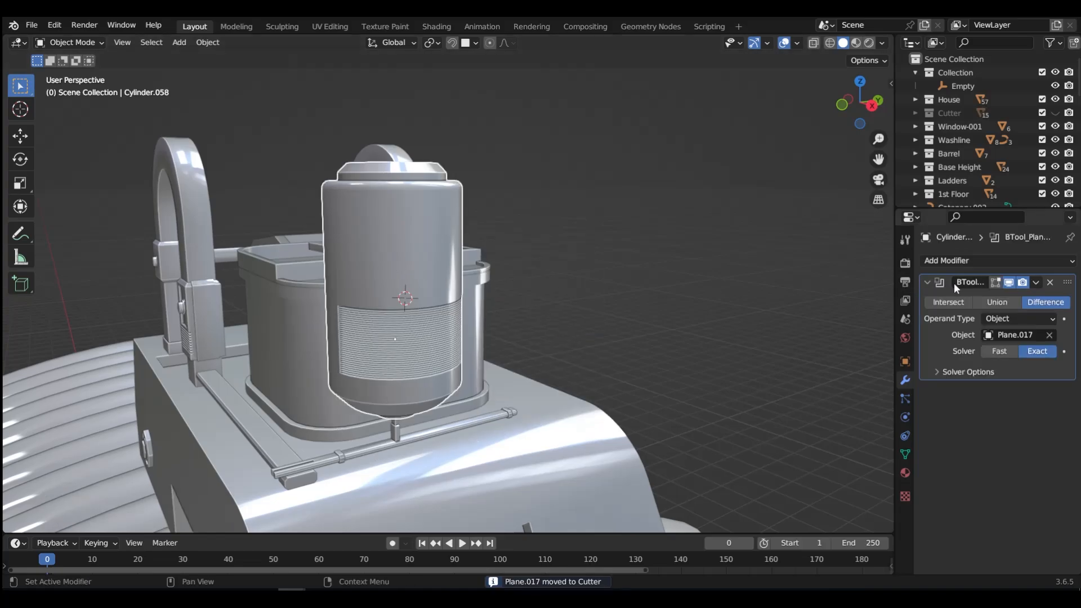
key("ctrl+a")
- Add one loop cut across the cylinder wall above the grooves and another across the ungrooved part of the wall
key("Tab")
left_click(435, 264)
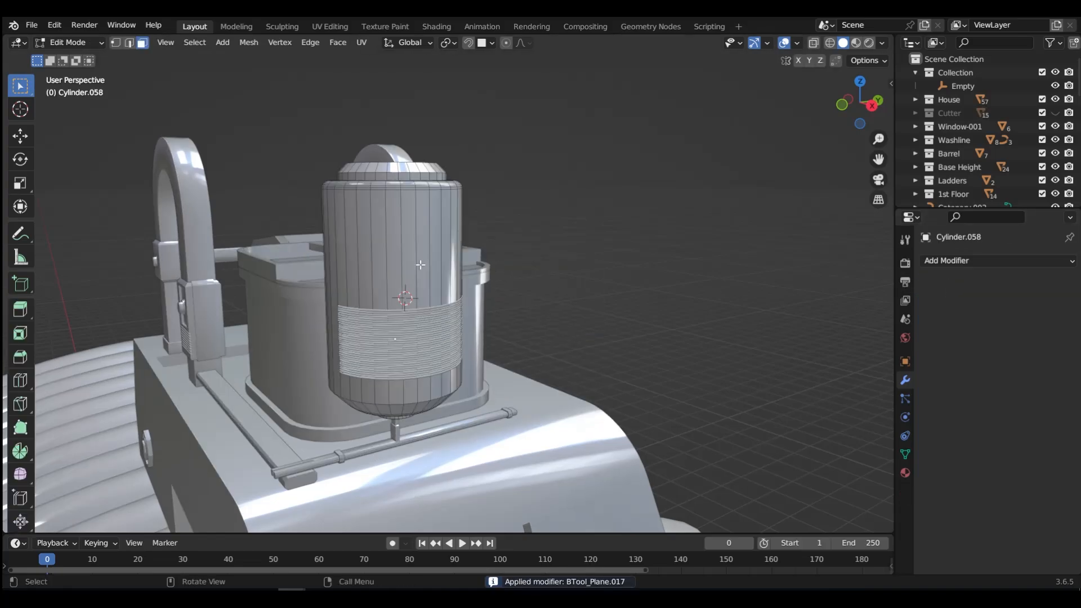
key("ctrl+r")
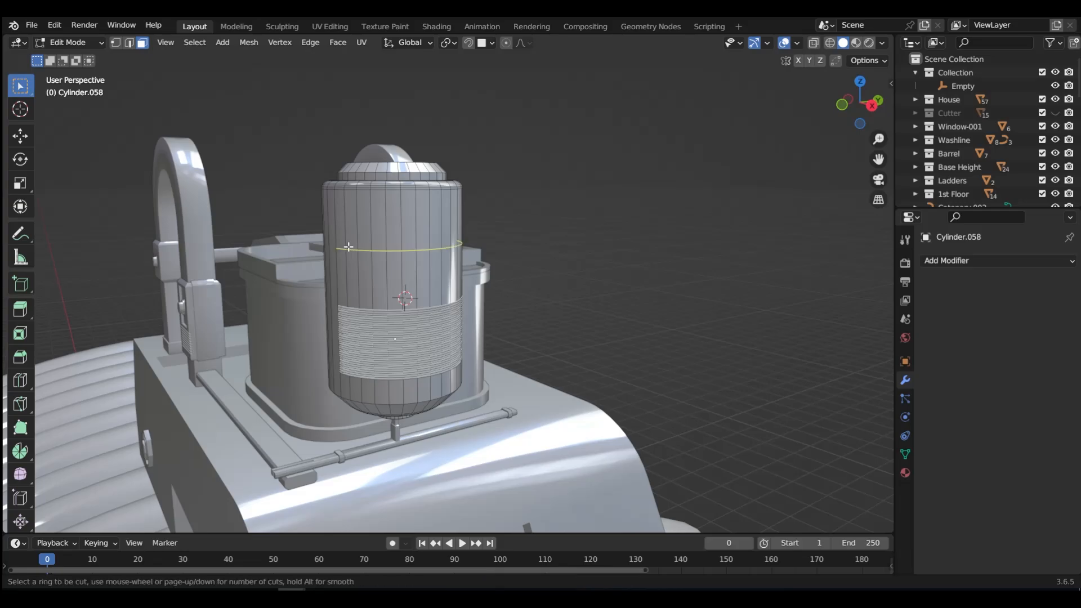
left_click(349, 247)
right_click(349, 248)
middle_click_drag(349, 248, 420, 262)
key("ctrl+r")
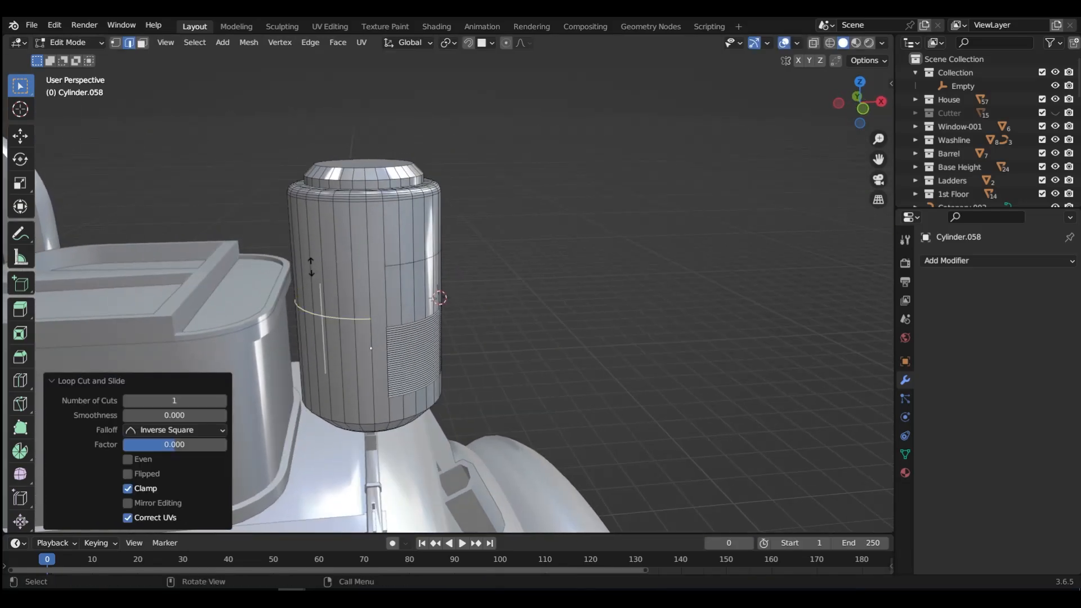
left_click(299, 265)
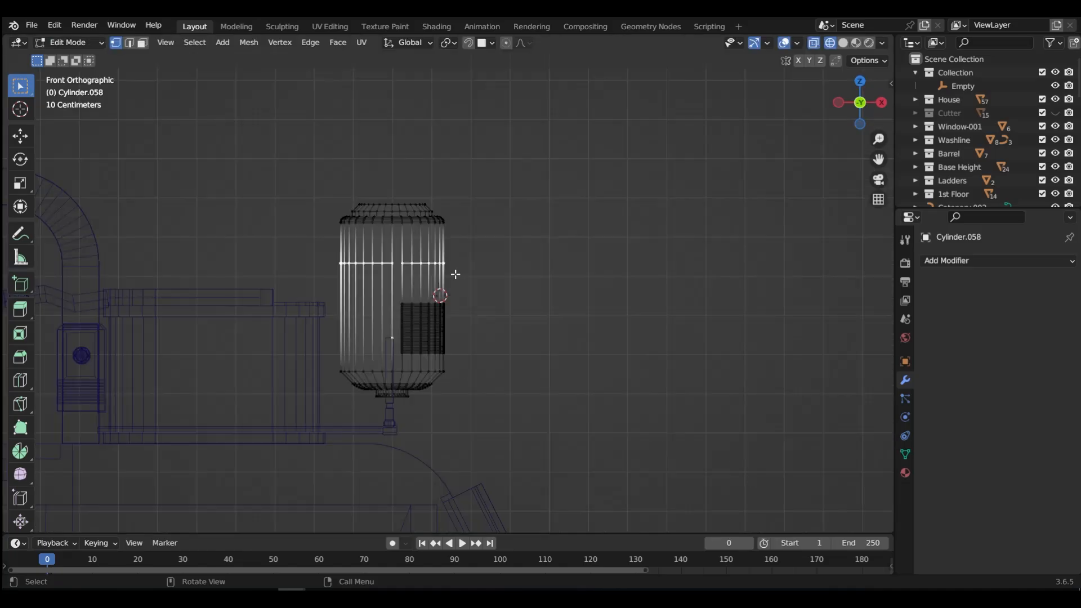
- Align both loop cuts at the same height by scaling their vertices to 0 along Z
key("g")
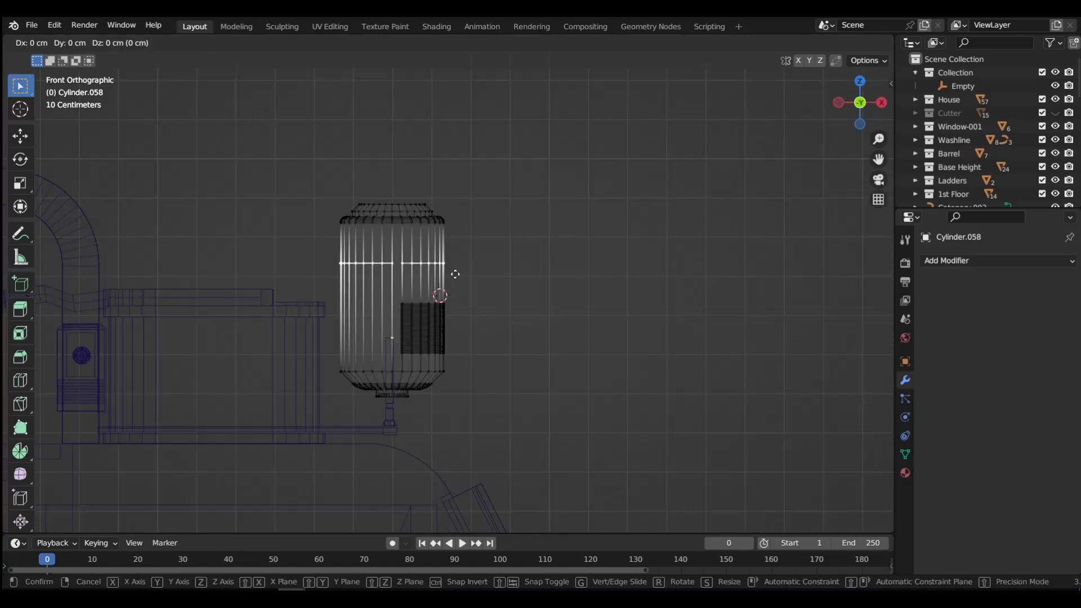
type("sz")
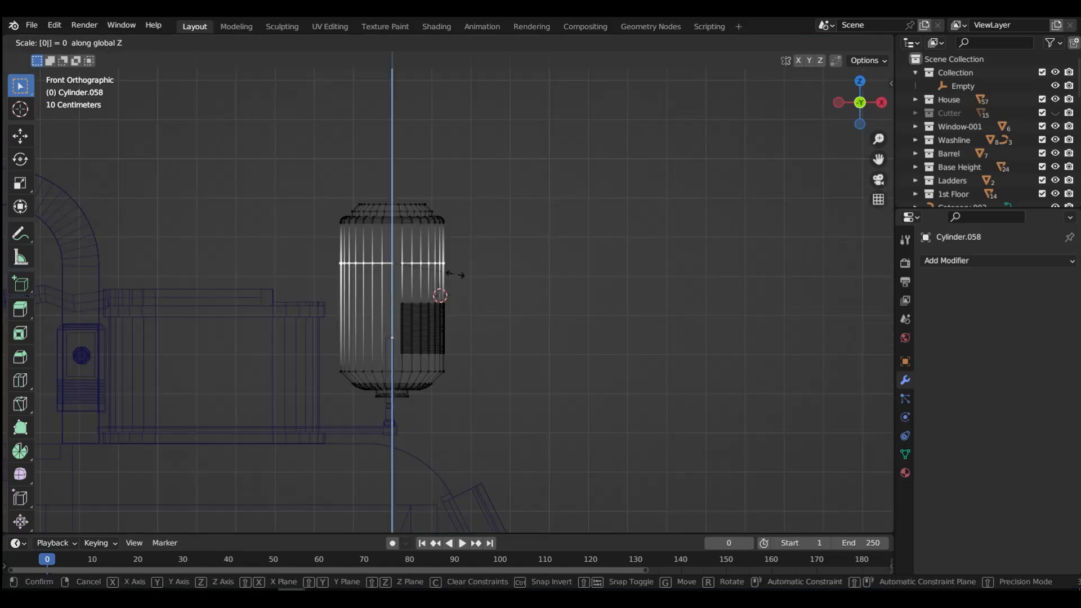
type("0")
key("Return")
key("shift+z")
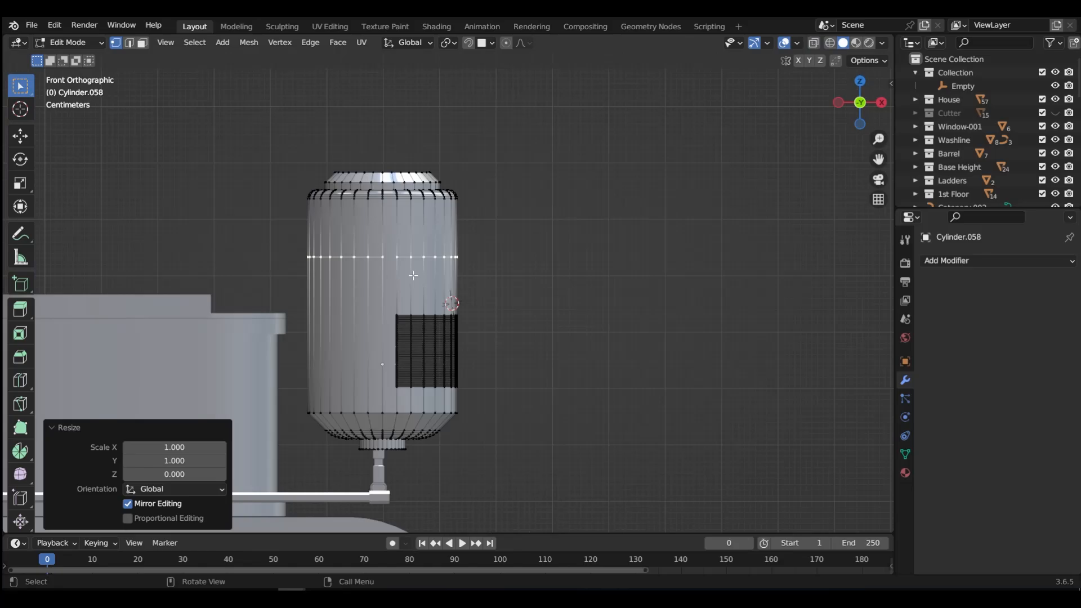
- Connect the vertex pairs across the gaps between the two loop cuts to close the ring around the cylinder
middle_click_drag(415, 274, 376, 266)
left_click(358, 275, "shift")
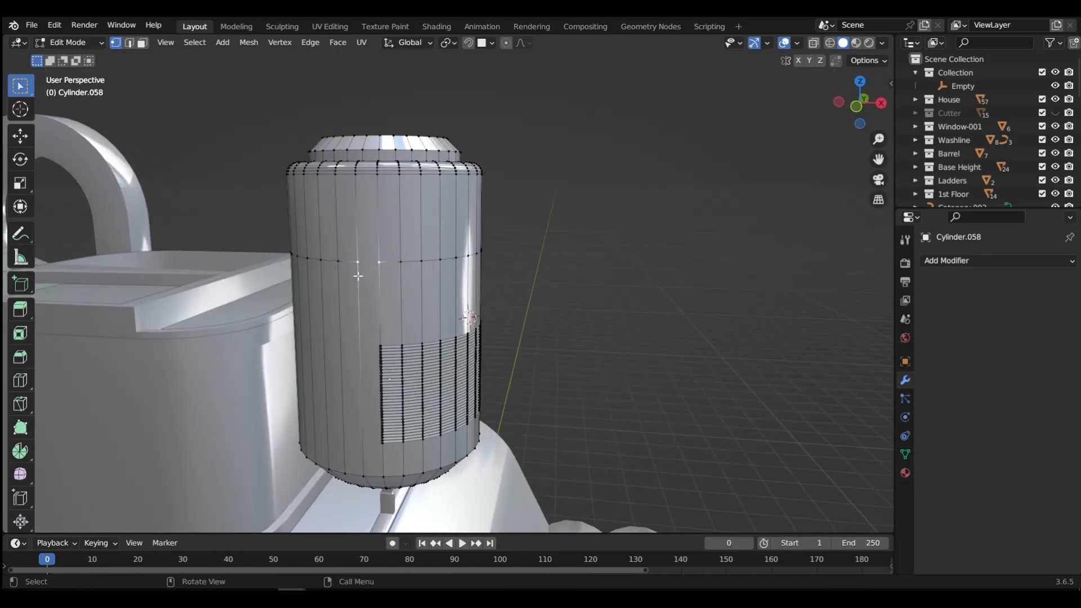
middle_click_drag(358, 276, 476, 330)
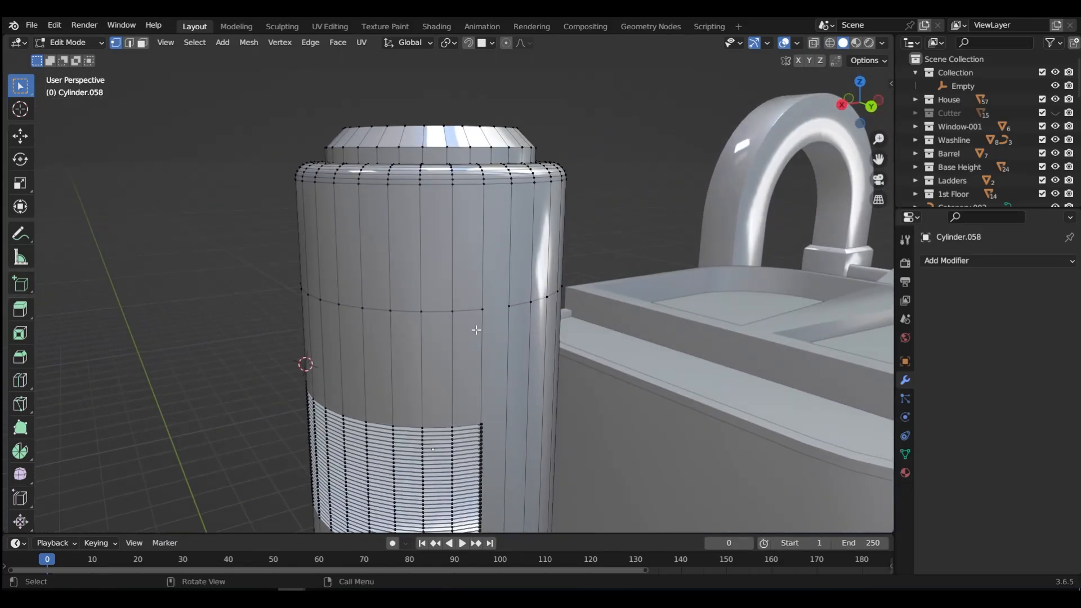
left_click(510, 325, "shift")
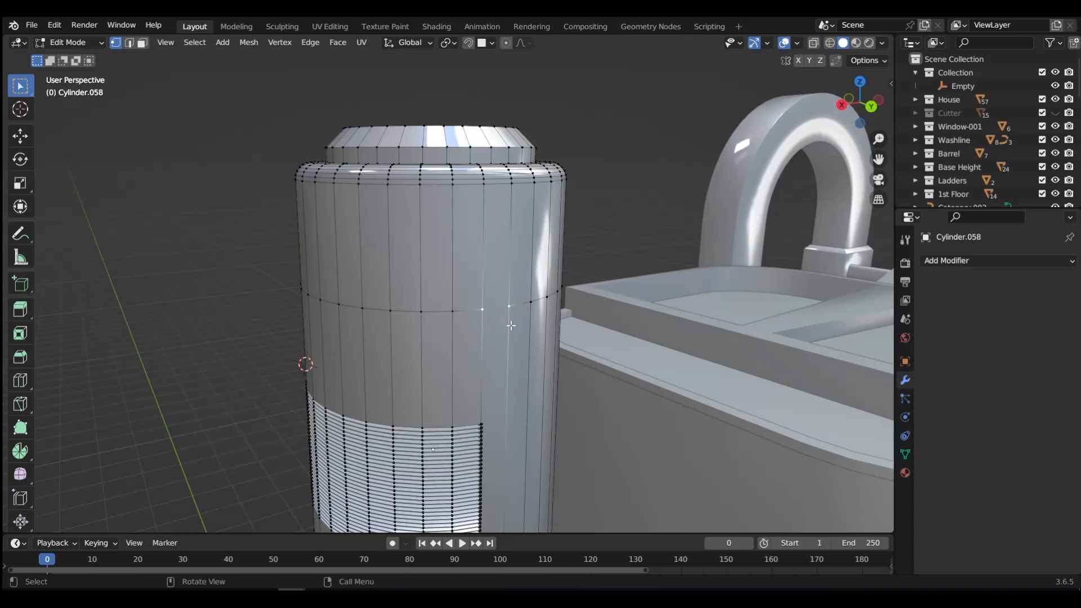
- Bevel the ring's edge loop by about 4.67 cm into a wide band around the upper cylinder
key("ctrl+Tab")
left_click(512, 403)
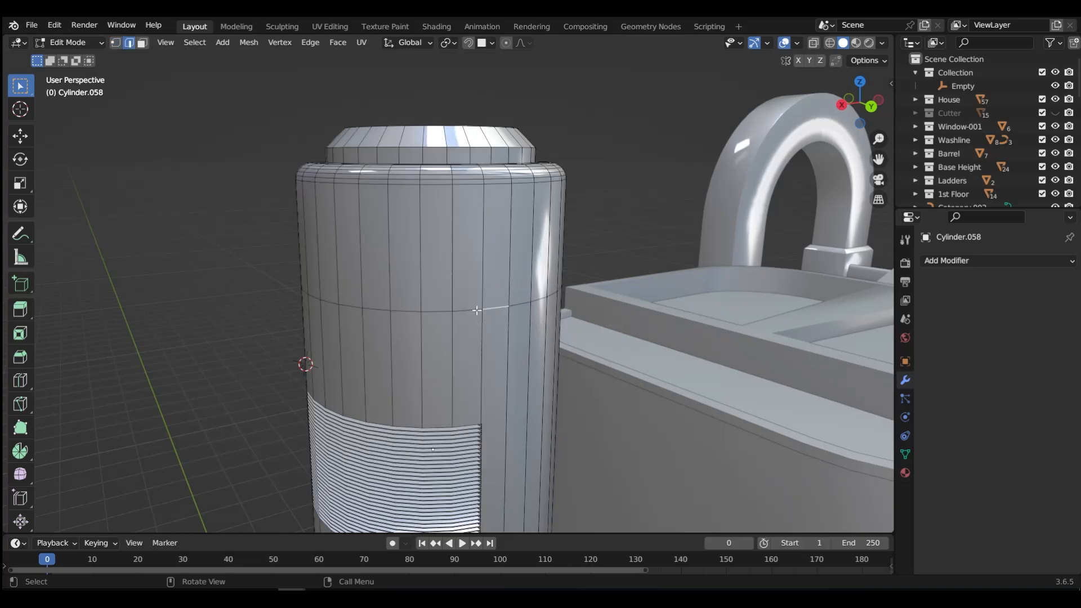
key("ctrl+b")
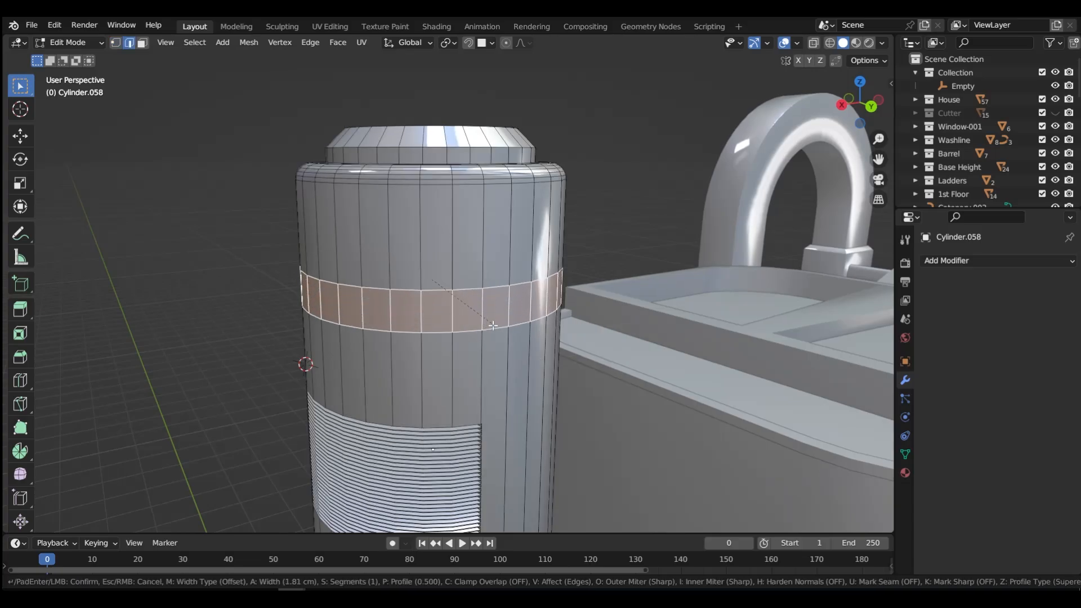
left_click(498, 344)
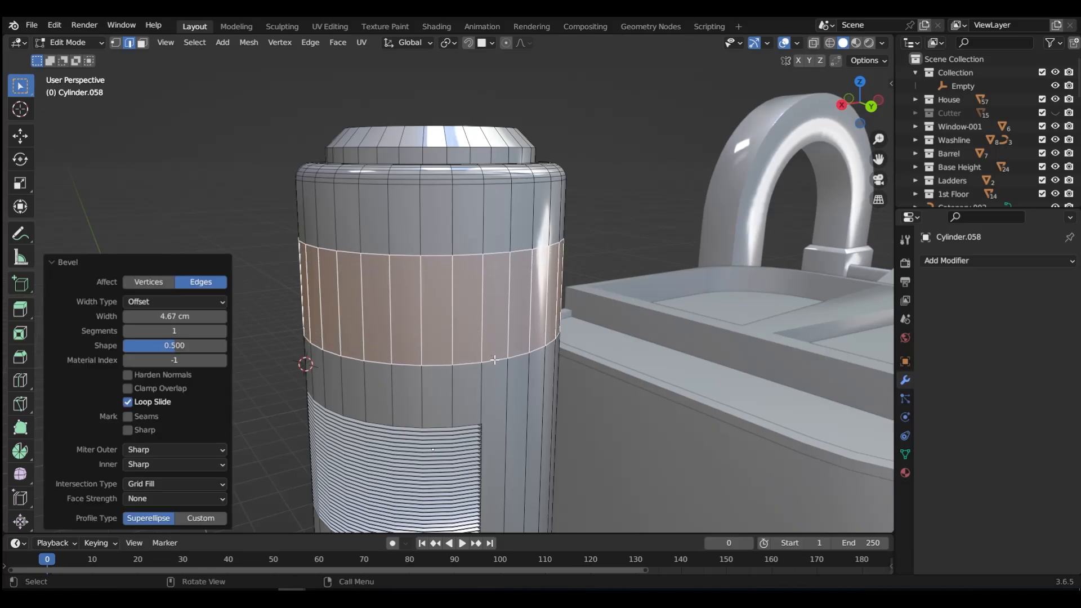
- Extrude the cylinder band's faces on the side above the grooves inward by about 1.18 cm
middle_click_drag(498, 345, 483, 316)
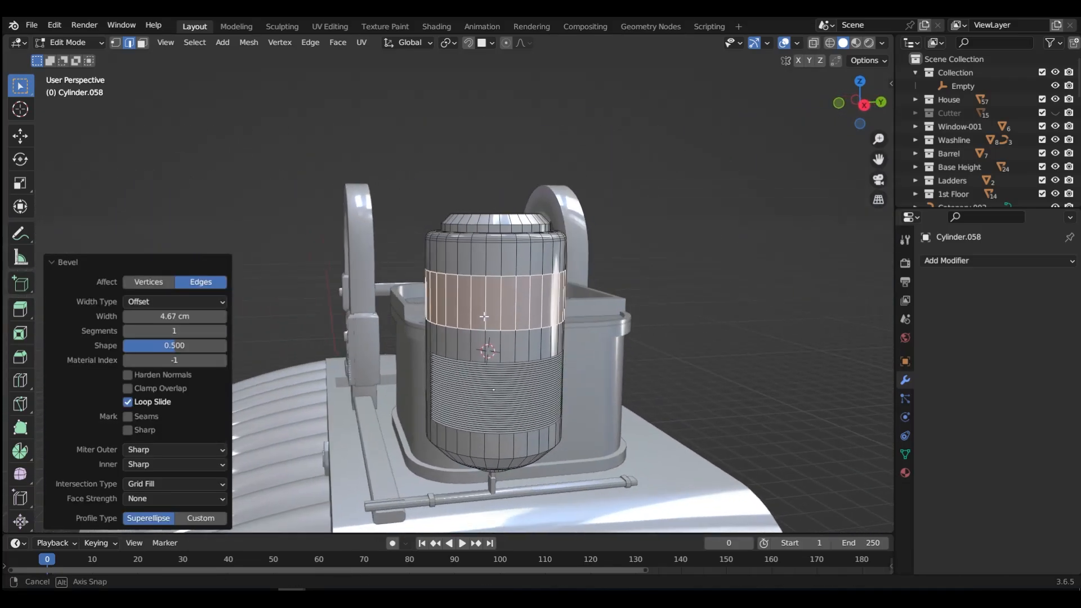
key("grave")
left_click(581, 316)
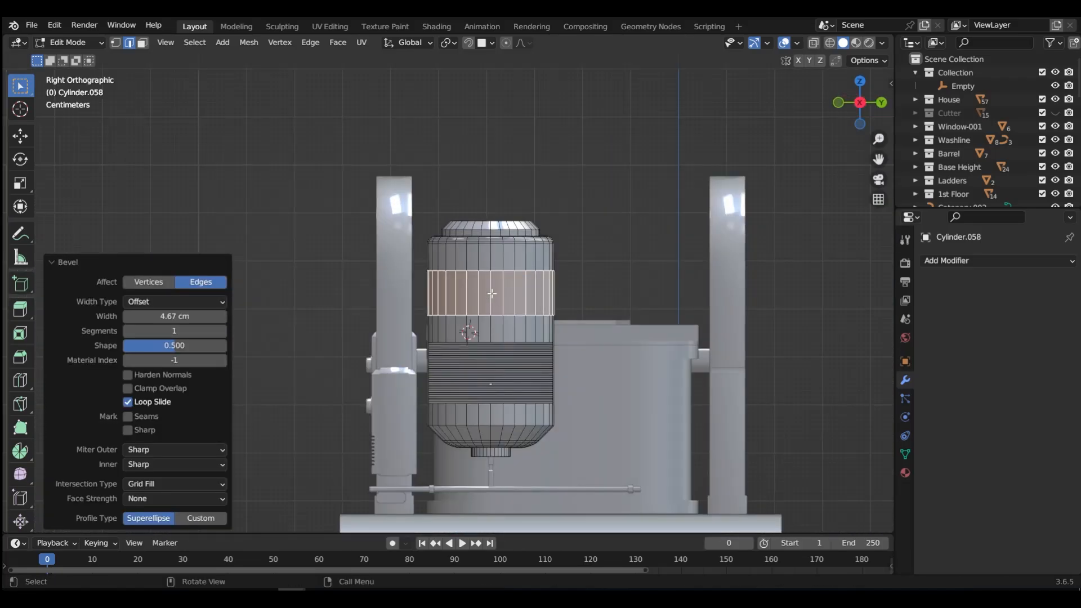
left_click(492, 294)
key("Tab")
left_click(584, 296)
left_click(488, 295)
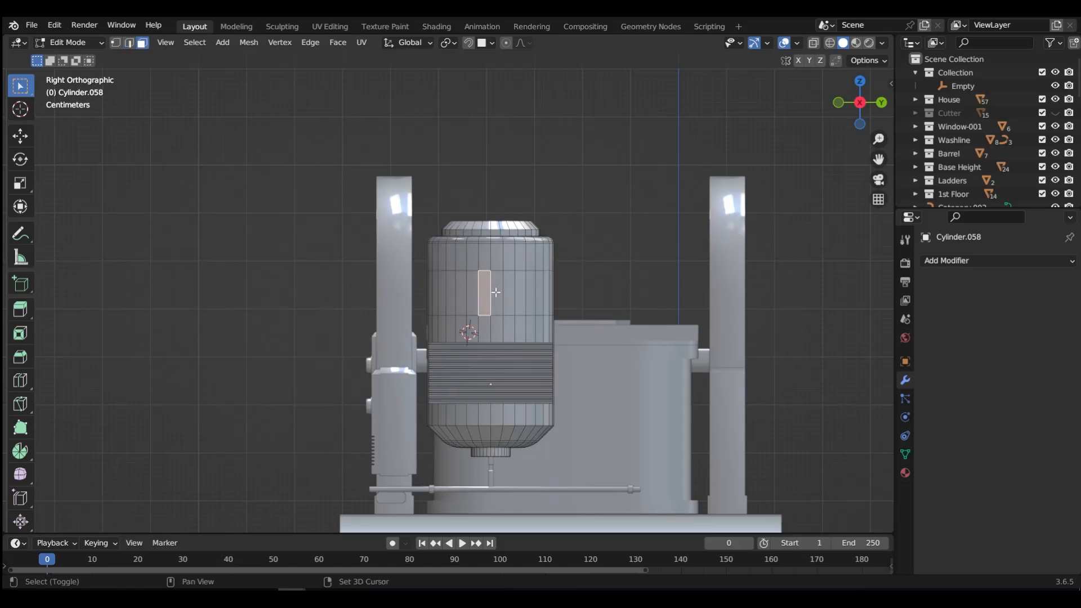
left_click(496, 293, "shift")
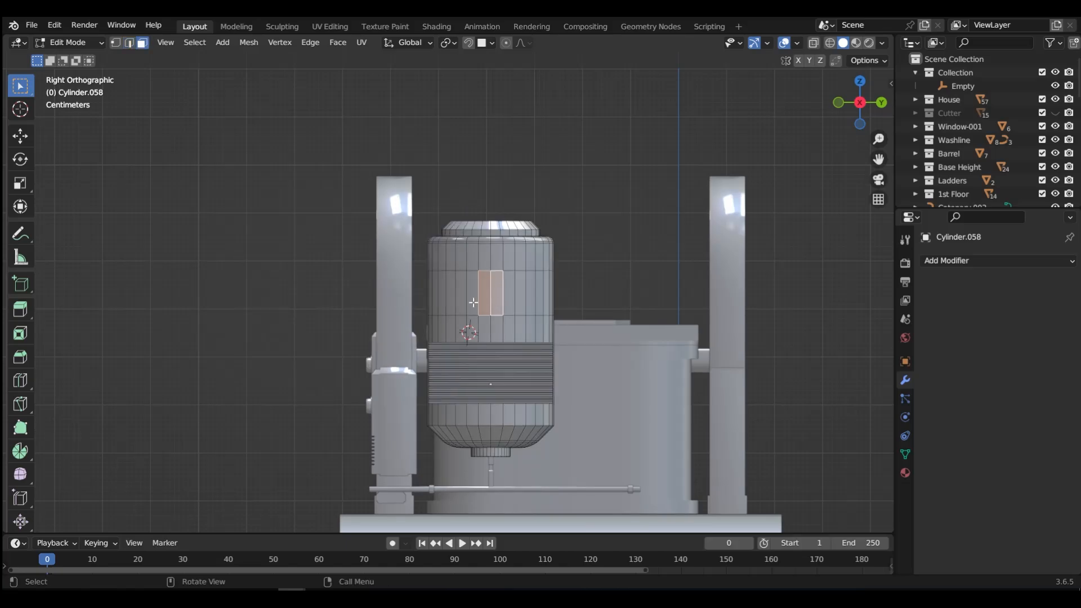
left_click(473, 303, "shift")
left_click(507, 302, "shift")
left_click(519, 303, "shift")
left_click(529, 303, "shift")
left_click(459, 305, "shift")
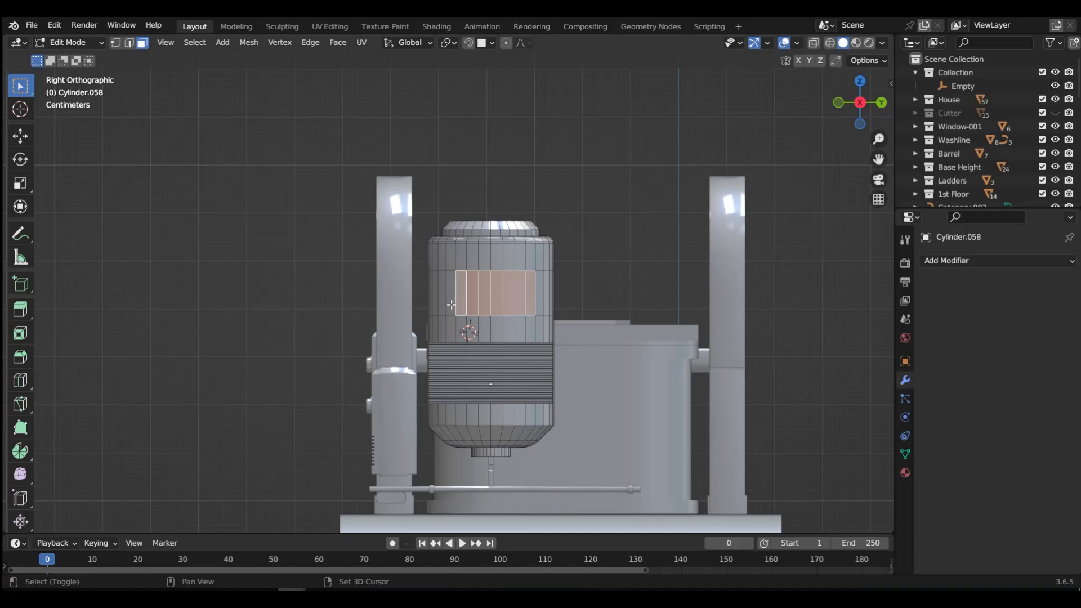
left_click(450, 305, "shift")
left_click(539, 299, "shift")
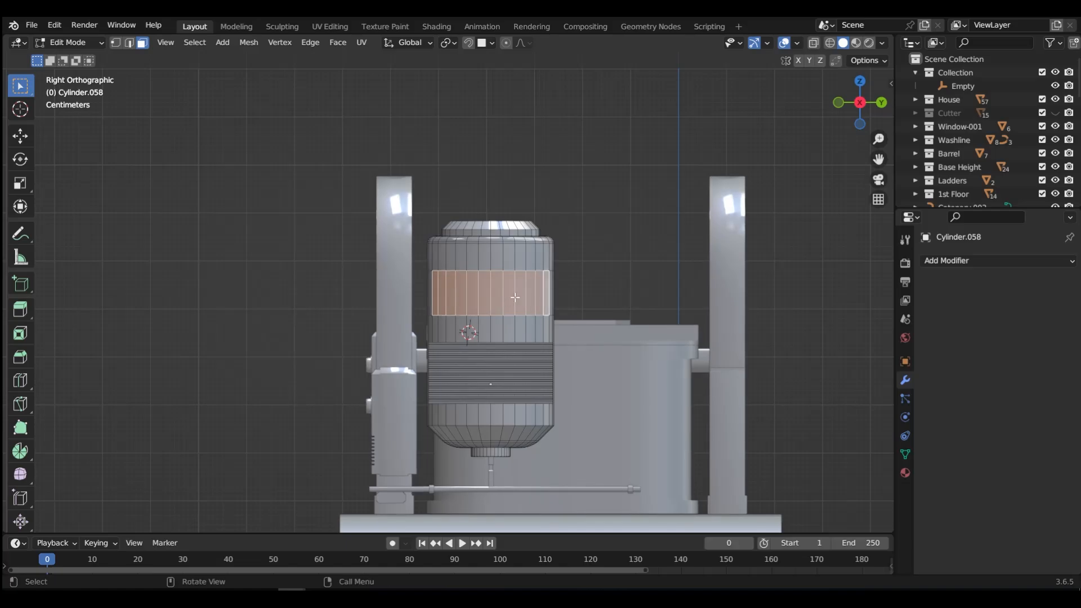
middle_click_drag(539, 299, 623, 312)
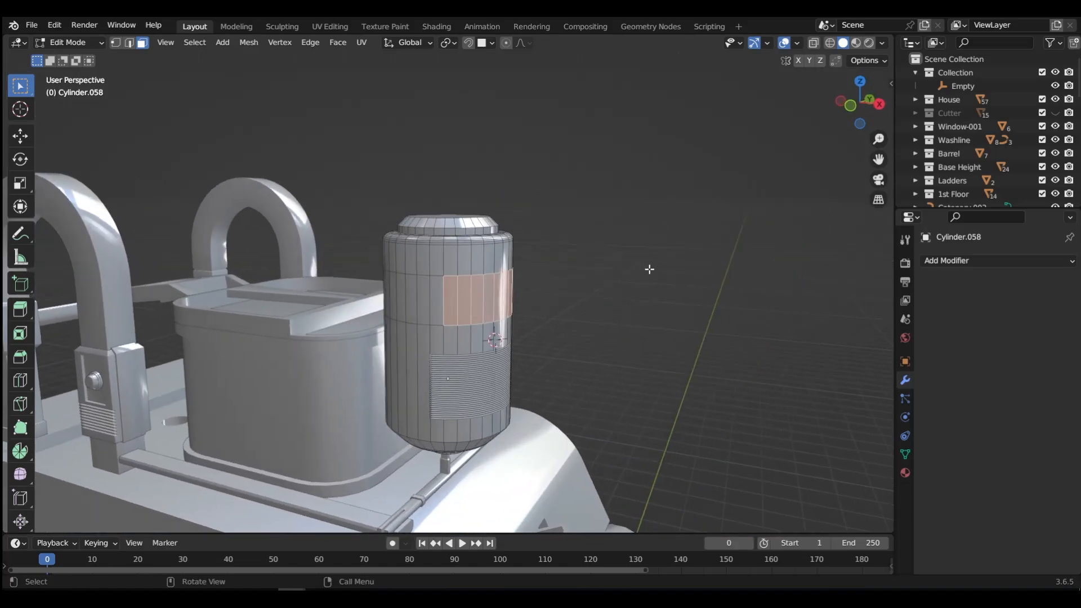
key("e")
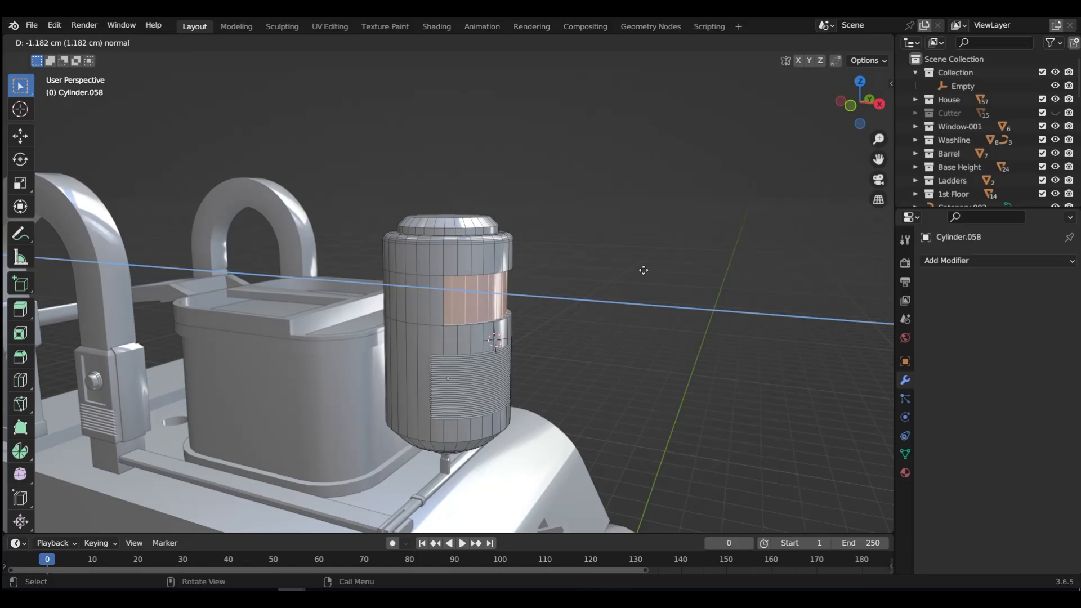
left_click(643, 270)
- Inset the recessed band faces by about 0.96 cm and extrude them inward by about 0.45 cm
key("i")
middle_click_drag(644, 270, 577, 263)
left_click(607, 274)
key("e")
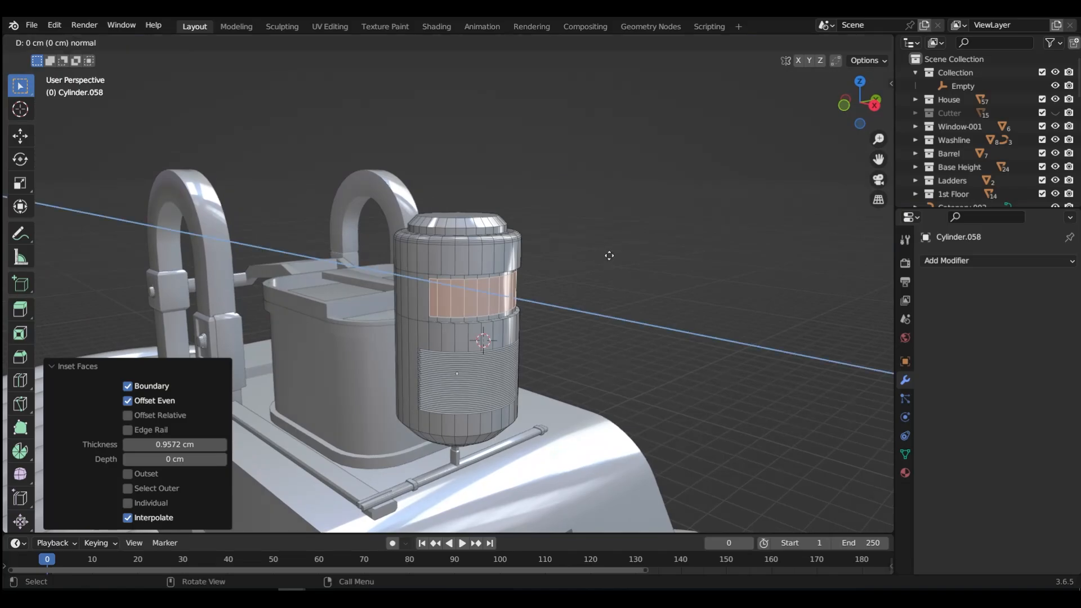
left_click(608, 256)
- Return to Object Mode and apply Shade Auto Smooth to the cylinder
key("ctrl+Tab")
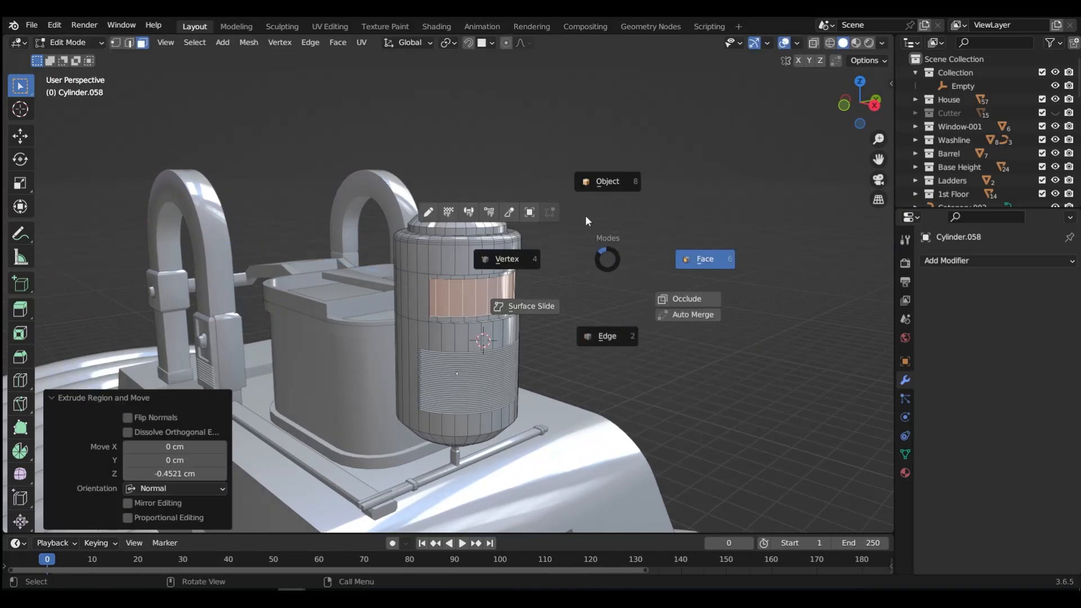
left_click(603, 219)
middle_click_drag(604, 219, 475, 267)
right_click(484, 255)
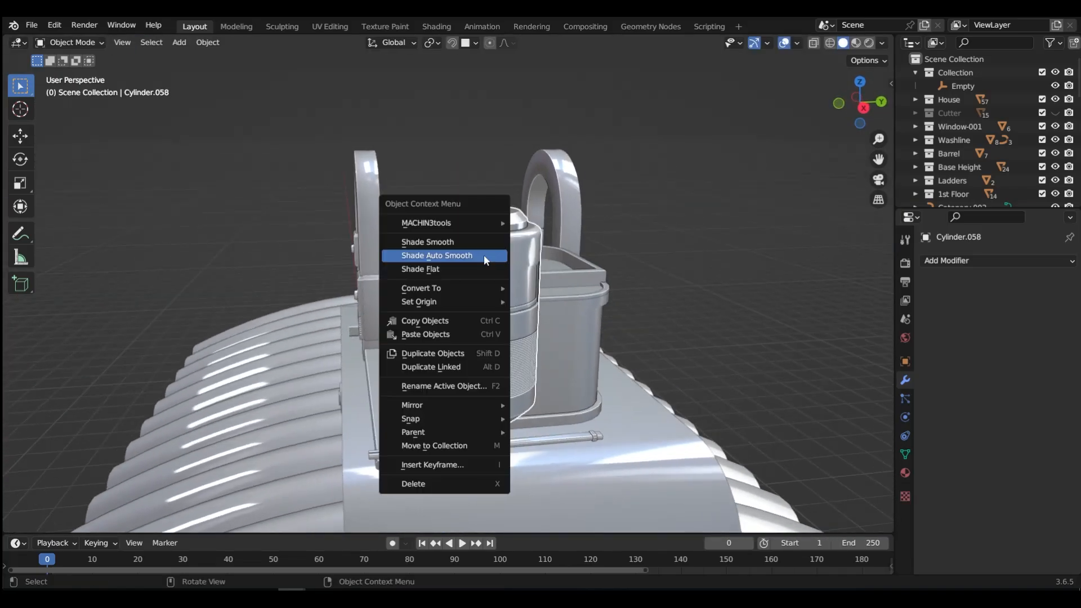
left_click(484, 255)
- Add a Bevel modifier to the cylinder with an amount of 0.7 cm and 2 segments
left_click(935, 262)
left_click(793, 312)
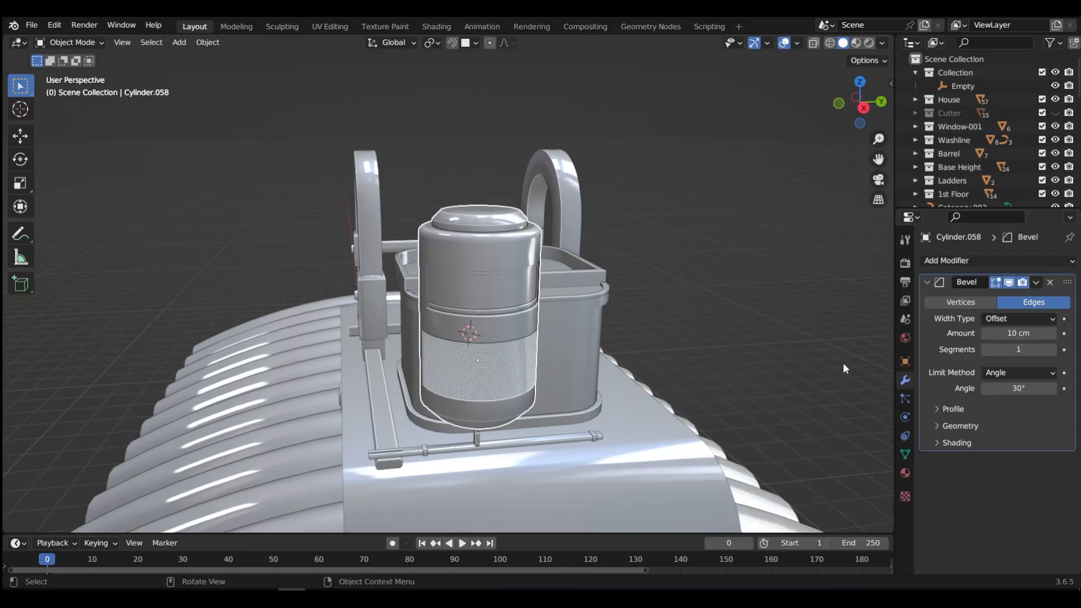
left_click_drag(1012, 334, 1008, 333)
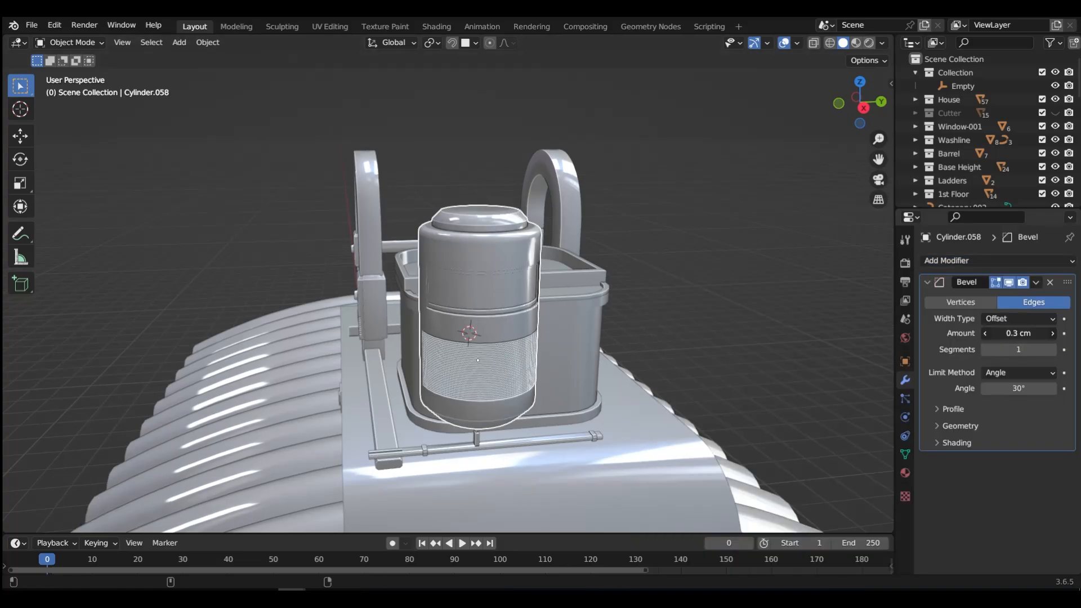
left_click(1018, 350)
type("2")
key("Return")
- Inset the cylinder's top cap face by about 3.06 cm and delete the inner face
middle_click_drag(518, 296, 471, 301)
key("Tab")
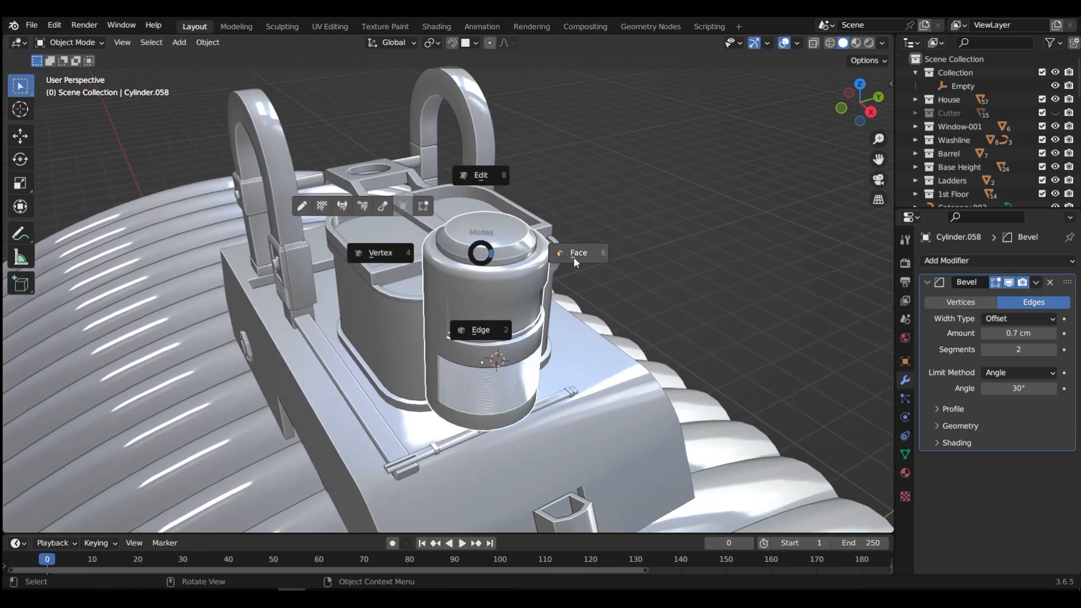
left_click(575, 257)
left_click(494, 234)
key("i")
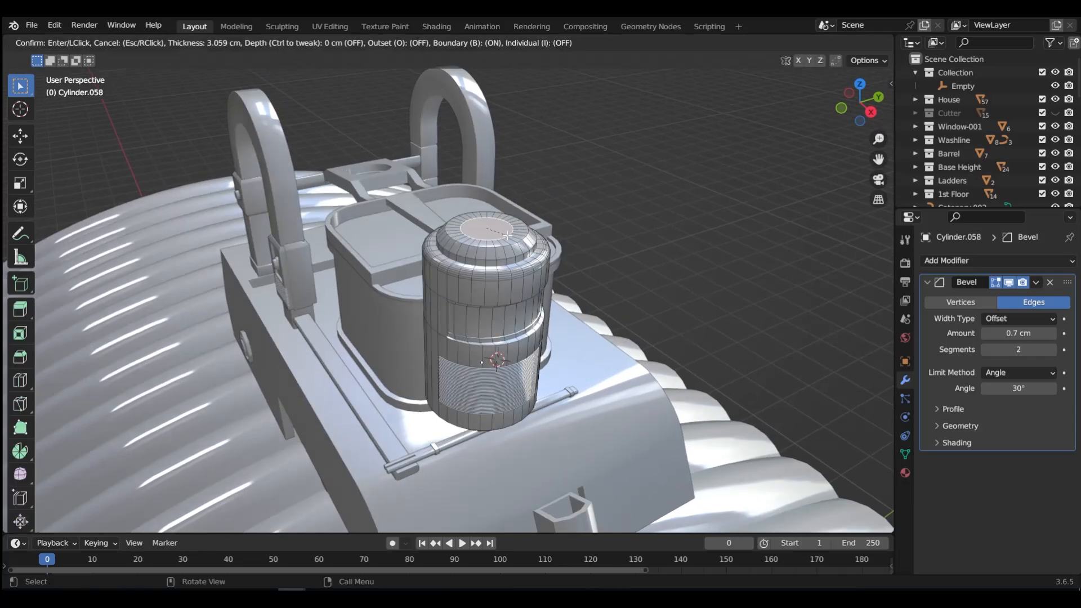
left_click(508, 235)
key("x")
left_click(457, 173)
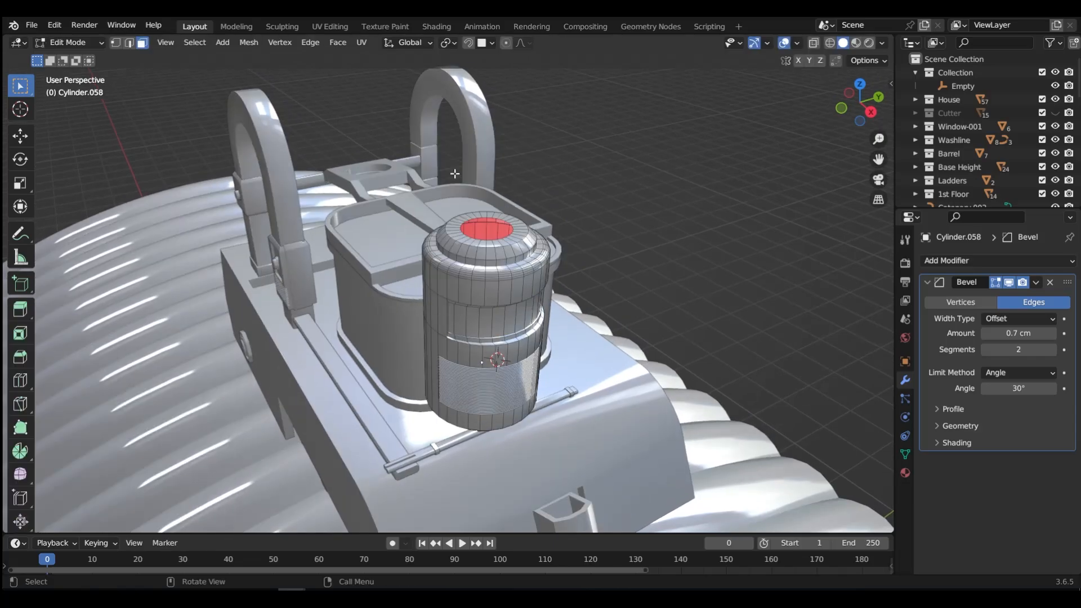
- Grid Fill the hole in the cylinder's cap with span 5 and offset 2, and return to Object Mode
key("Tab")
left_click(475, 267)
left_click(480, 219, "alt")
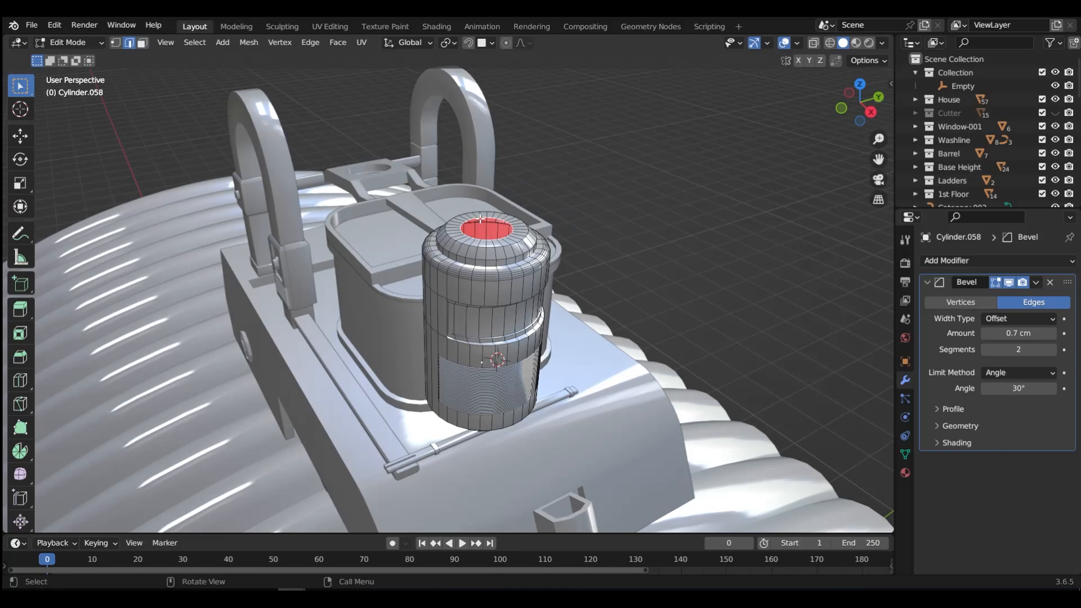
key("ctrl+f")
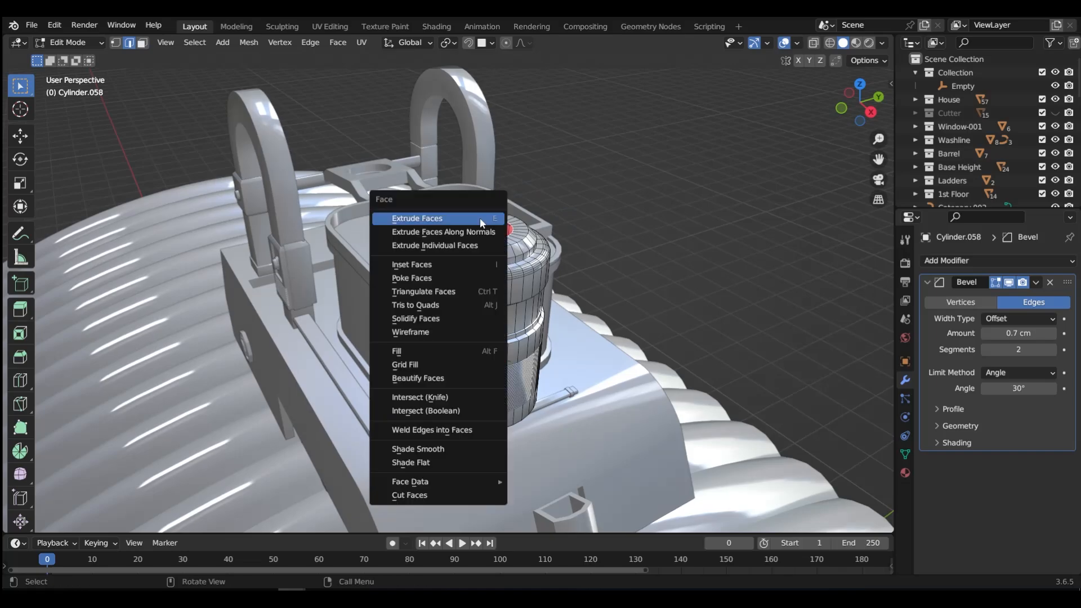
left_click(422, 363)
left_click(223, 504)
left_click(222, 503)
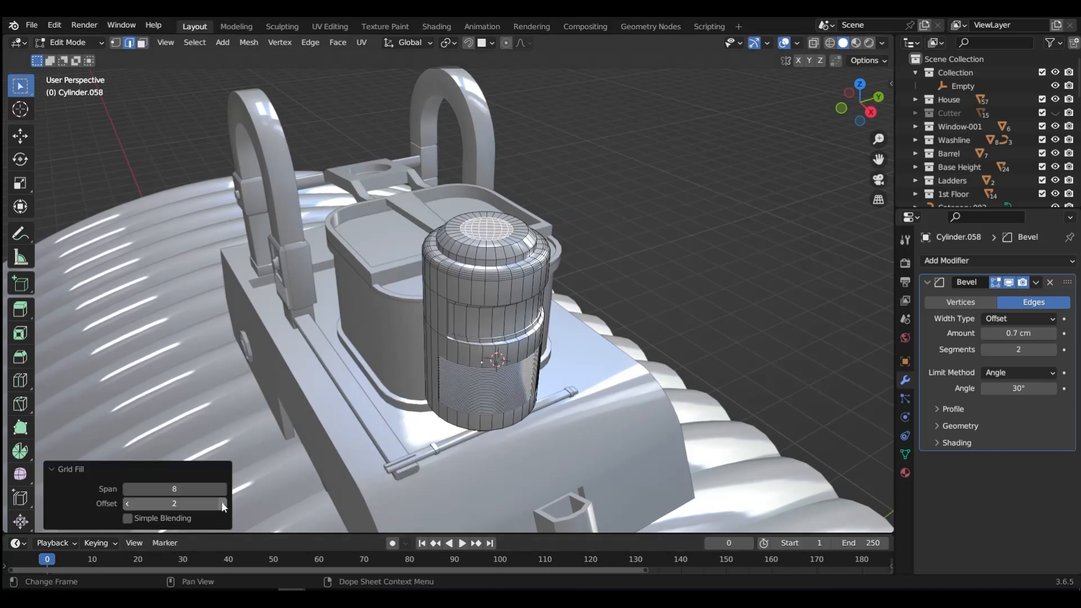
left_click(128, 489)
left_click(127, 490)
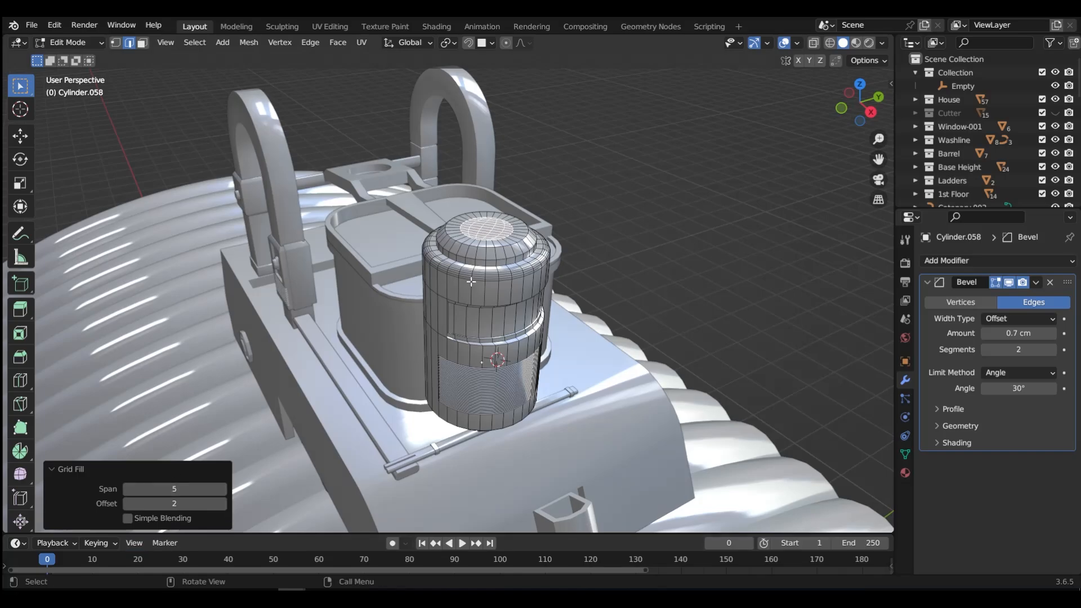
key("Tab")
left_click(483, 179)
- Extrude the narrow face loop below the cylinder's top rim in place and scale it outward to 1.024
middle_click_drag(595, 231, 464, 240)
scroll(514, 252, "down", 1)
scroll(506, 274, "down", 5)
scroll(464, 240, "down", 3)
middle_click_drag(467, 277, 544, 245, "ctrl")
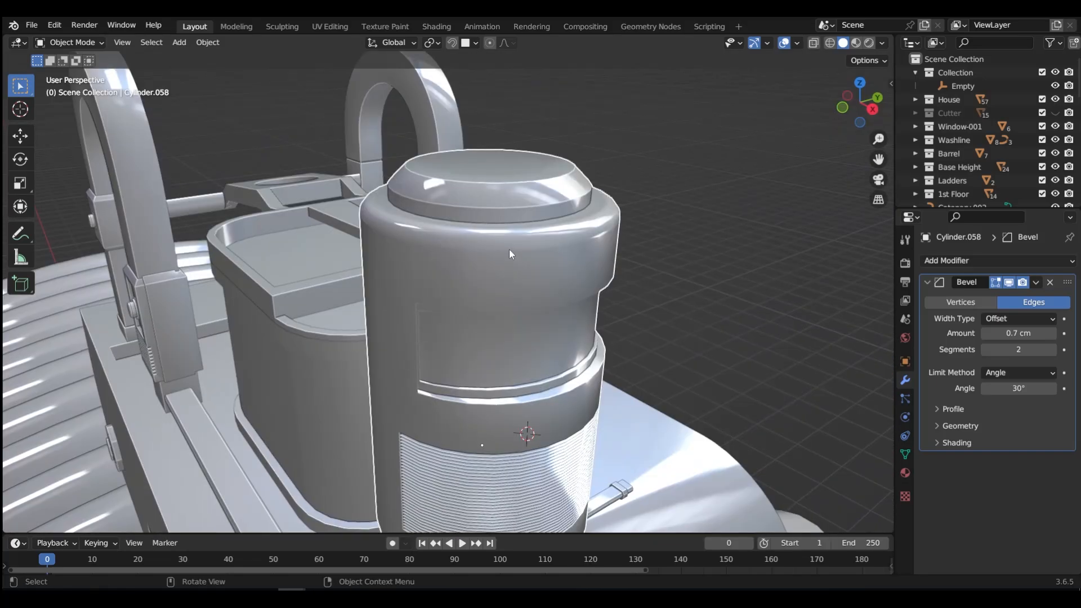
key("ctrl+Tab")
left_click(515, 249)
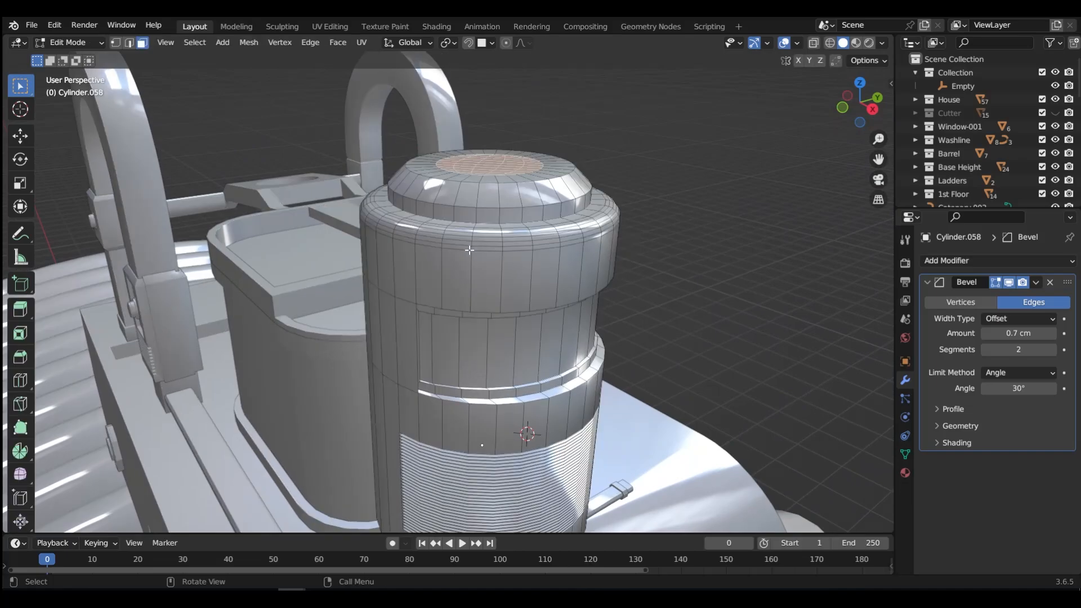
left_click(417, 237, "alt")
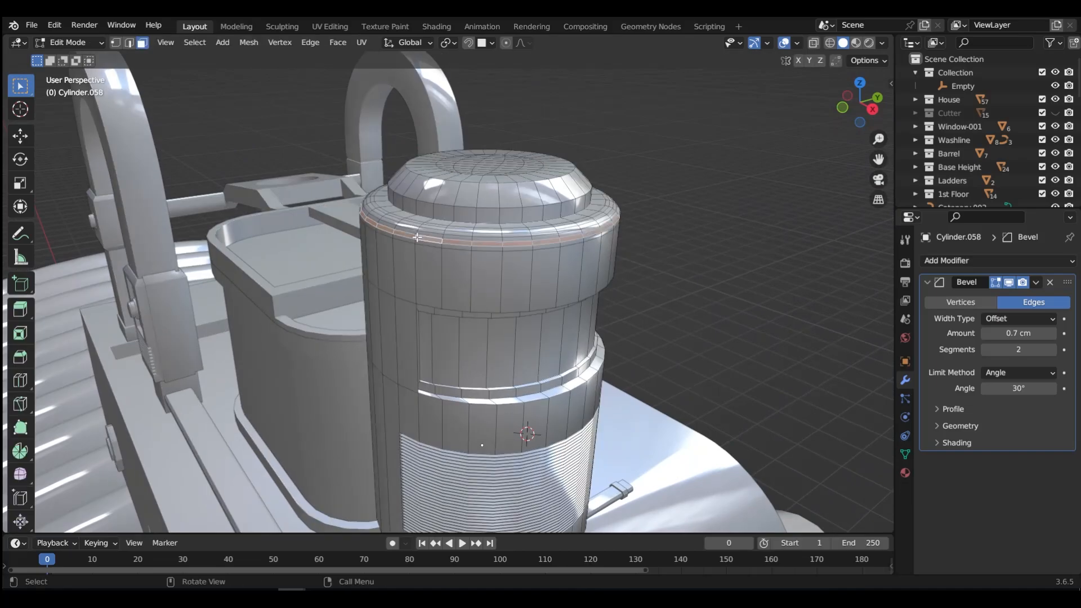
key("e")
right_click(631, 186)
key("s")
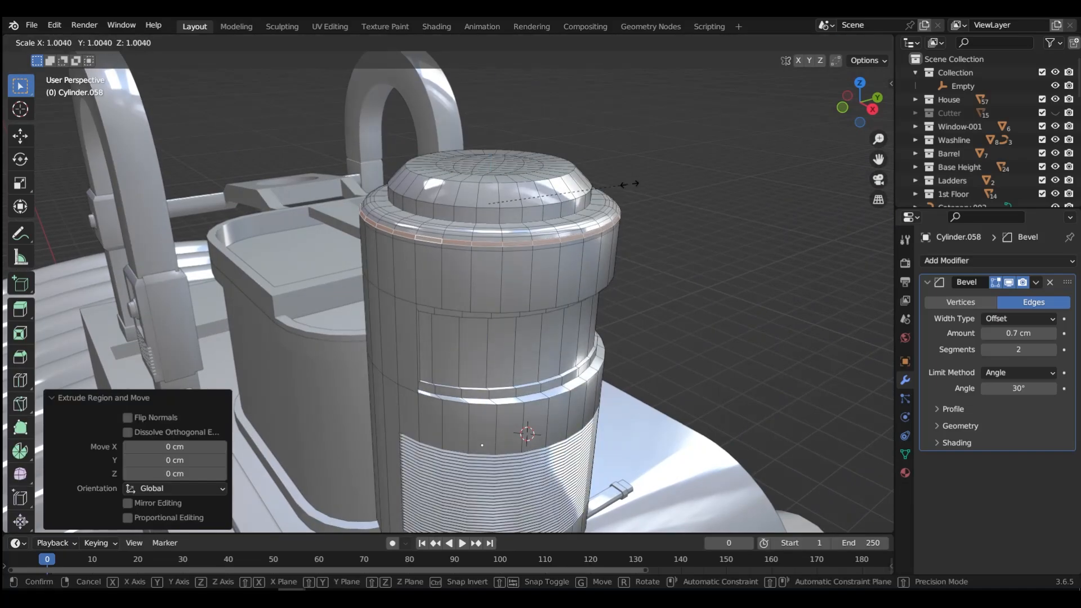
left_click(631, 185)
- Bevel the raised rim's edge loops by about 0.128 cm and return to Object Mode
key("Tab")
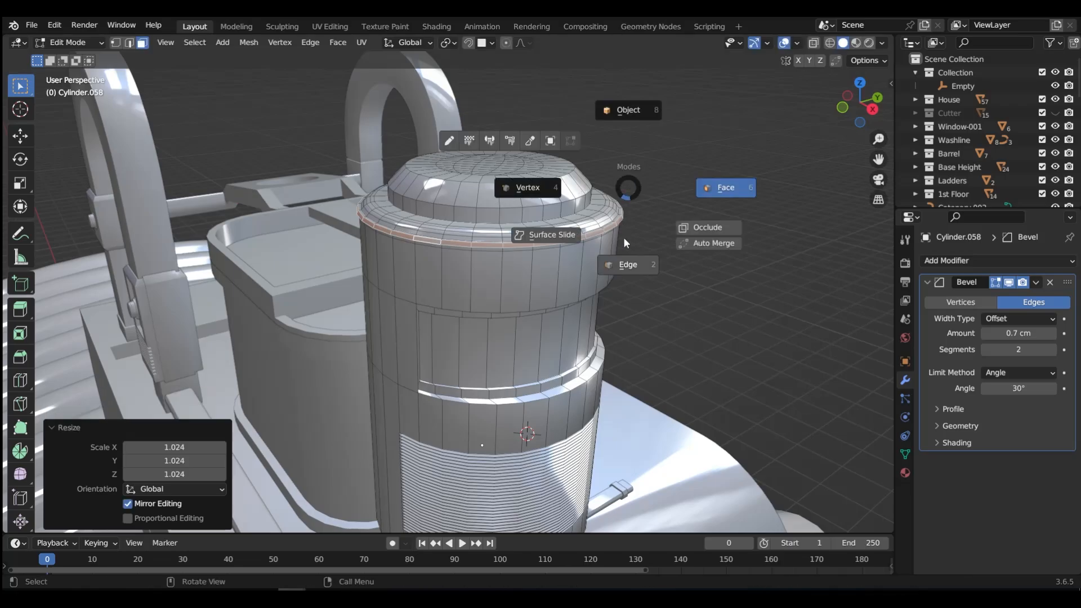
left_click(619, 262)
left_click(521, 242, "alt")
left_click(521, 247, "alt")
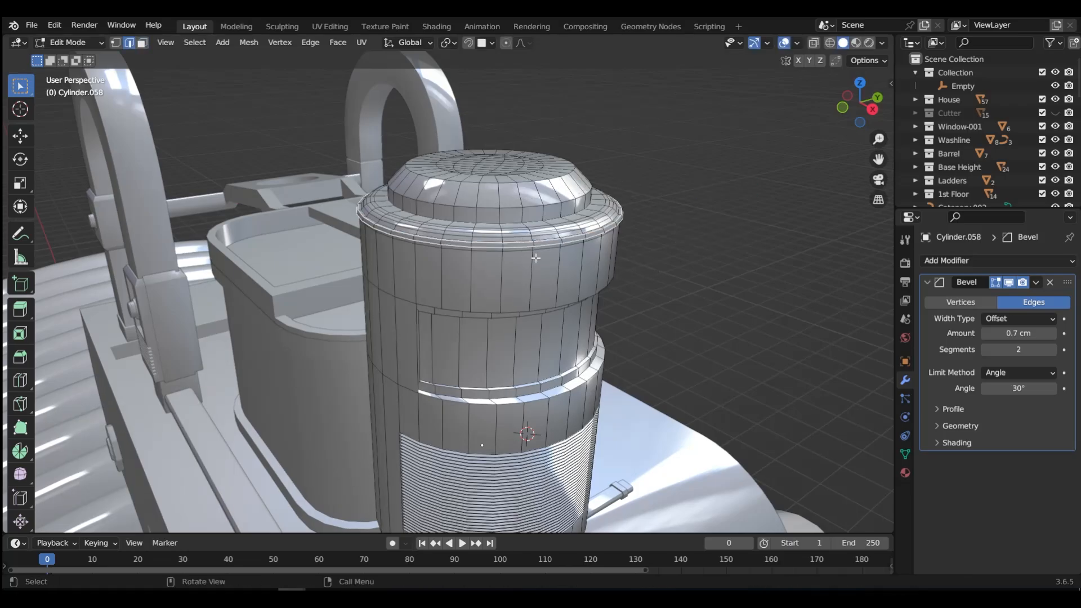
key("ctrl+b")
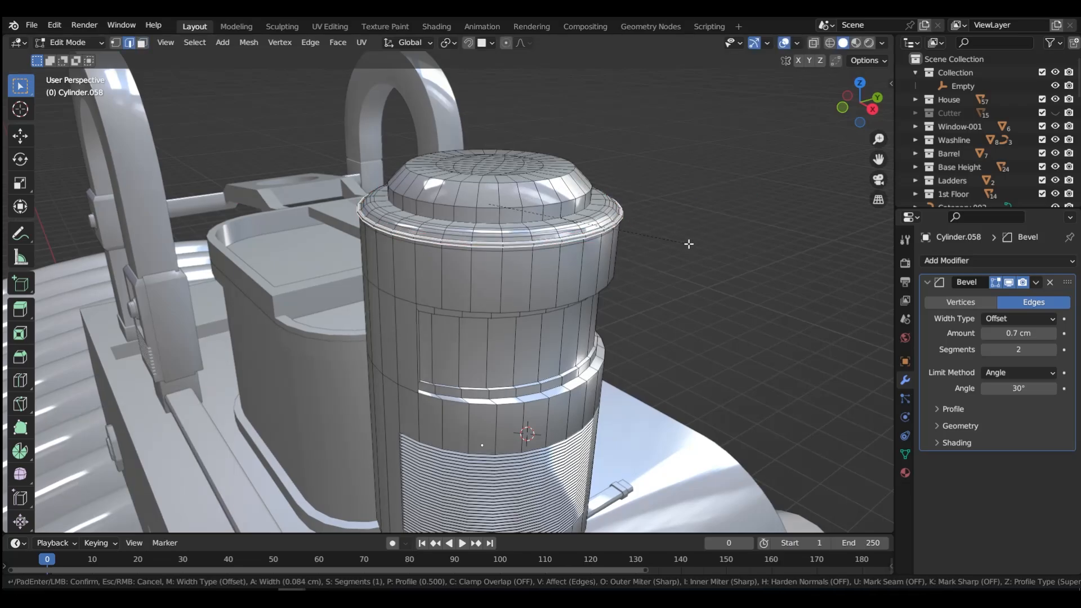
left_click(690, 242)
key("Tab")
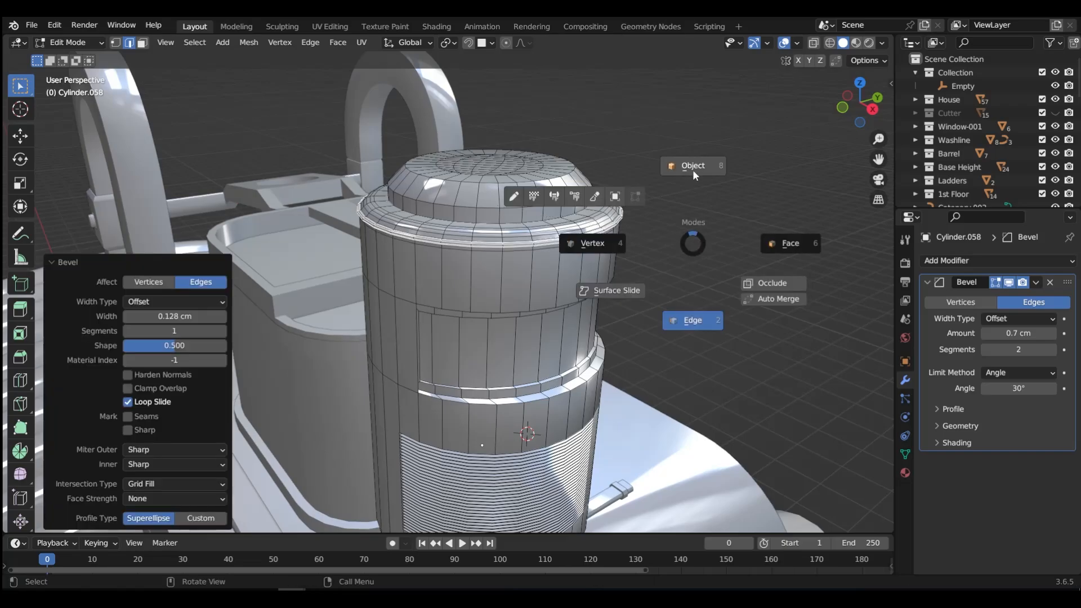
left_click(693, 165)
- Add a Bevel modifier to the rounded container with an amount of 0.7 cm and 3 segments
middle_click_drag(507, 270, 394, 338)
left_click(359, 350)
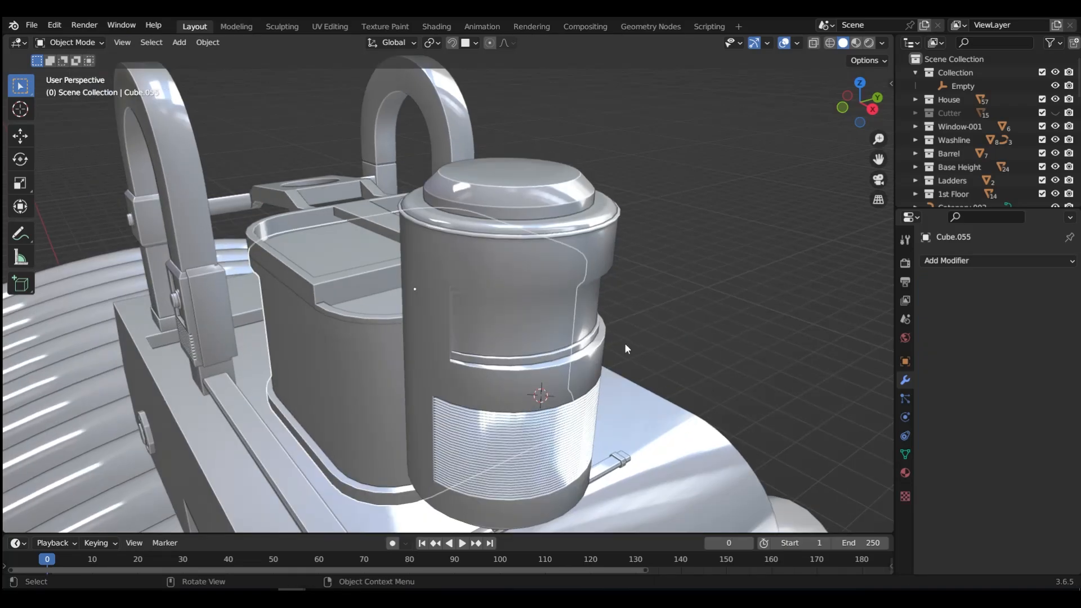
left_click(952, 260)
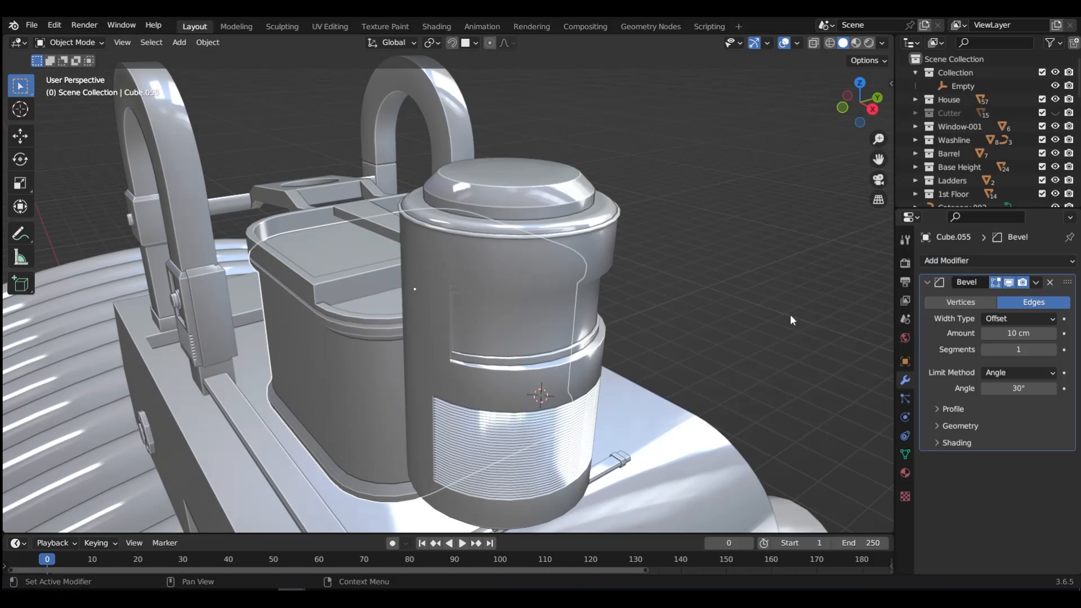
left_click(792, 315)
left_click_drag(1007, 334, 986, 334)
left_click(1053, 349)
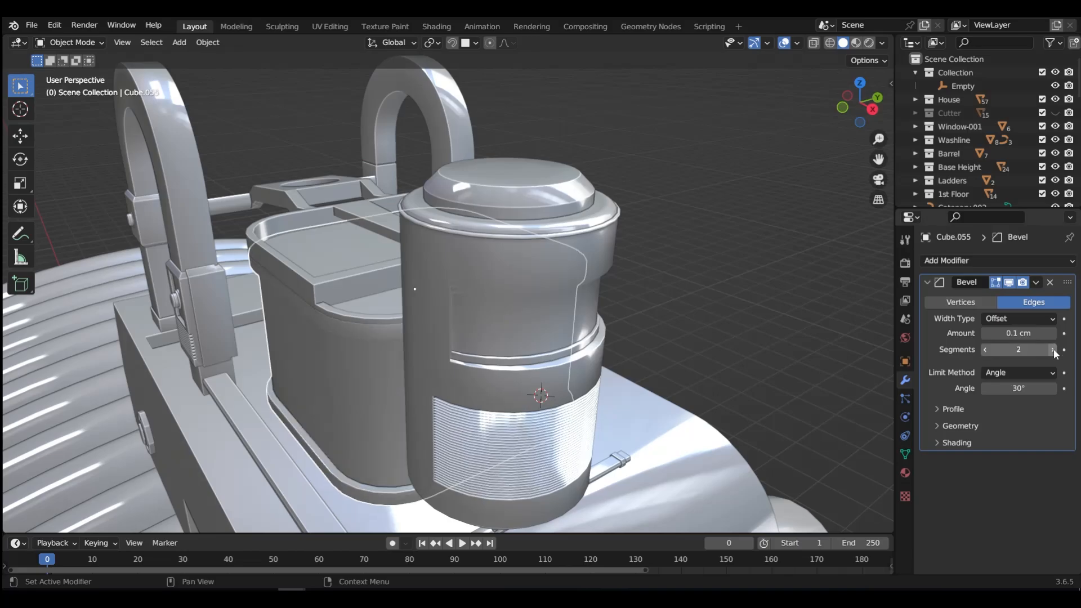
left_click(1053, 349)
middle_click_drag(360, 327, 504, 323)
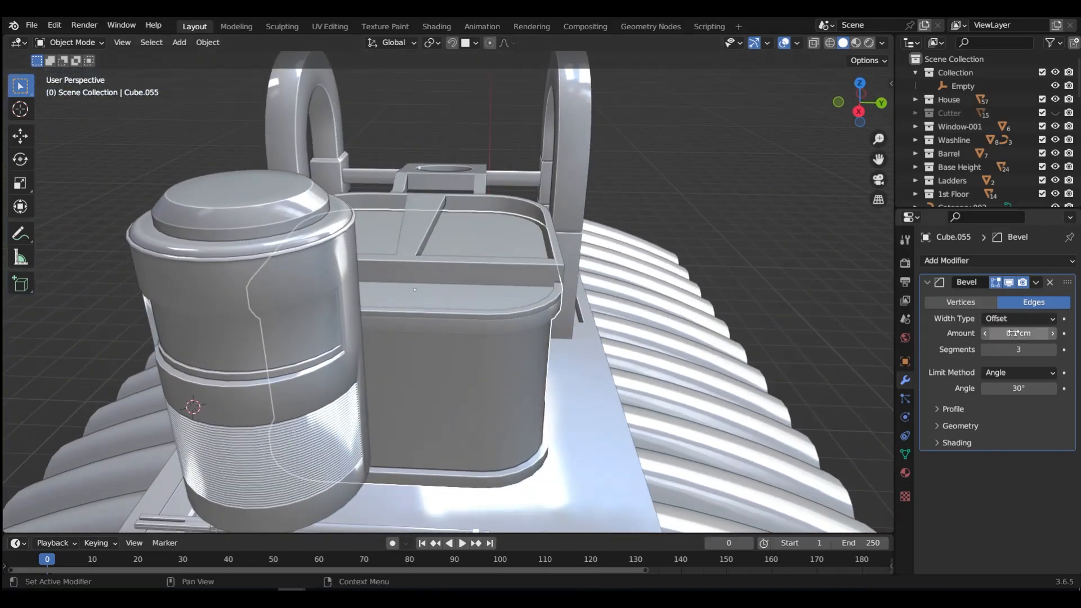
left_click_drag(1018, 333, 1058, 333)
- Copy the rounded container's modifiers to its lid
middle_click_drag(394, 327, 518, 256)
left_click(518, 256)
left_click(507, 268, "shift")
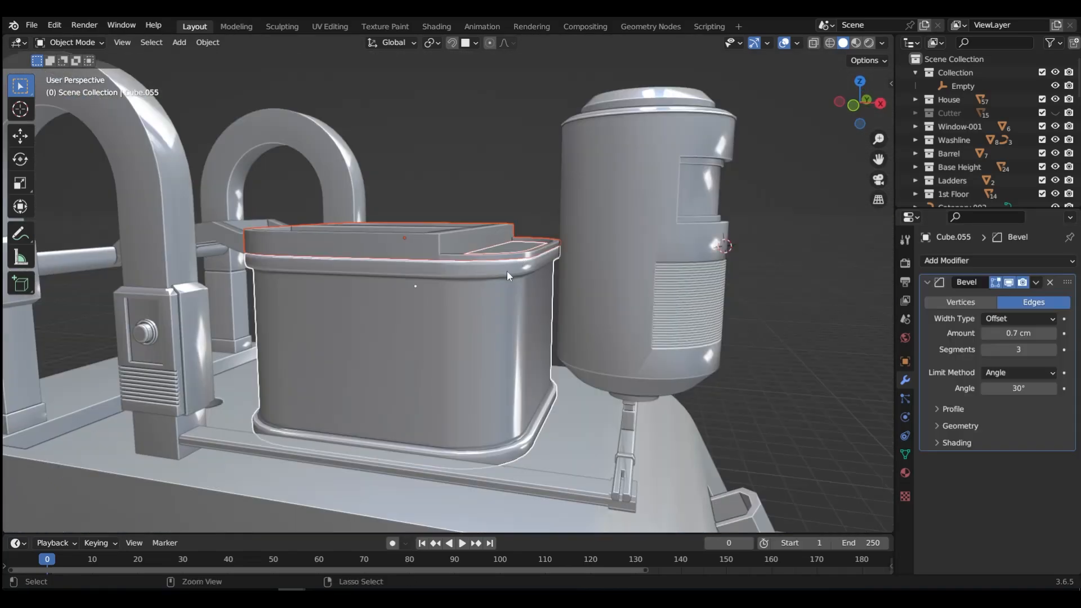
key("ctrl+c")
left_click(506, 270)
- Add a plane on the base housing's top beside the rounded container's rail and scale it down to a small square
middle_click_drag(536, 211, 361, 319)
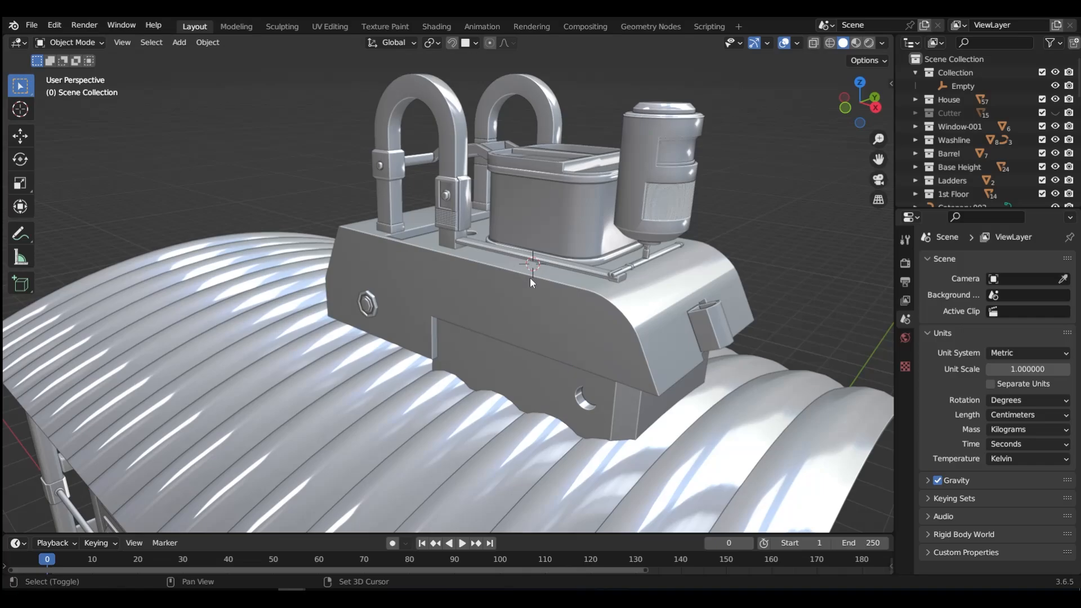
key("shift+a")
left_click(575, 293)
key("s")
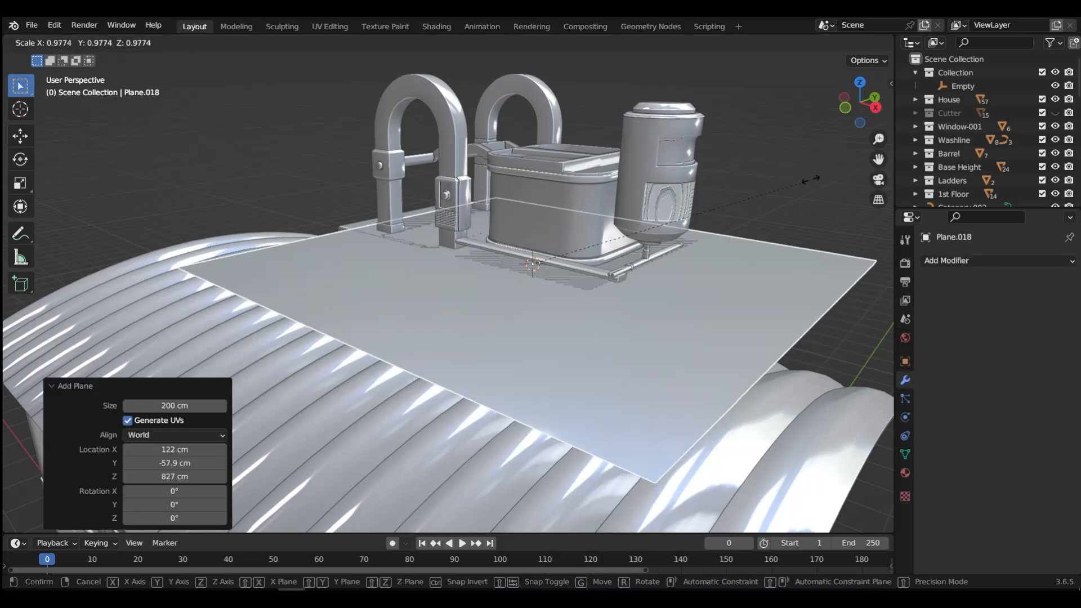
left_click(526, 251)
- Move the small plane toward the housing's front edge along Y, finishing with about -2.15 cm, and apply its transform
key("g")
key("y")
left_click(523, 250)
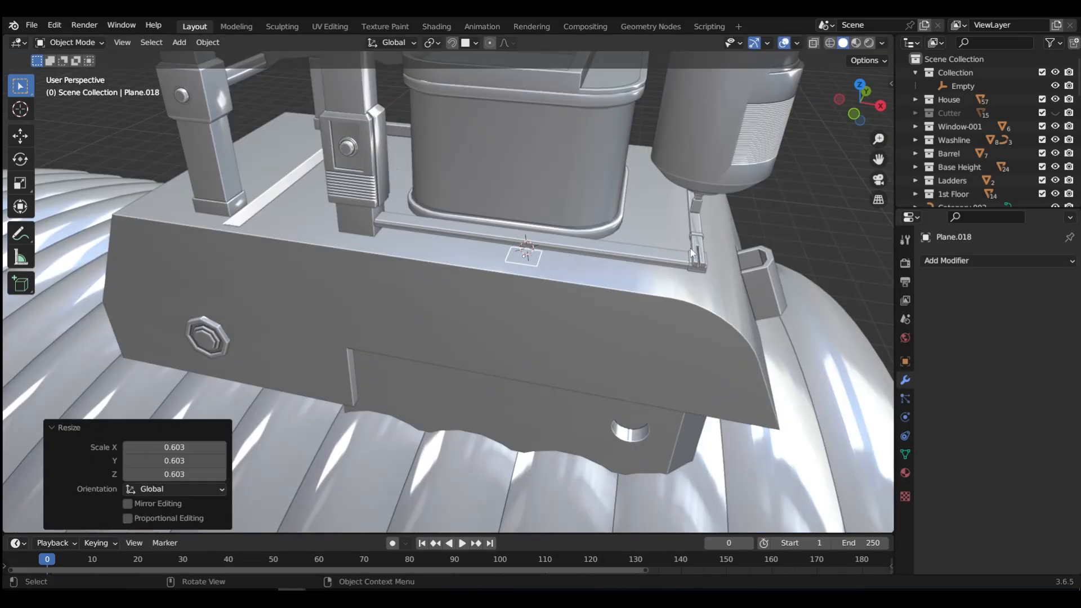
key("g")
key("y")
left_click(688, 253)
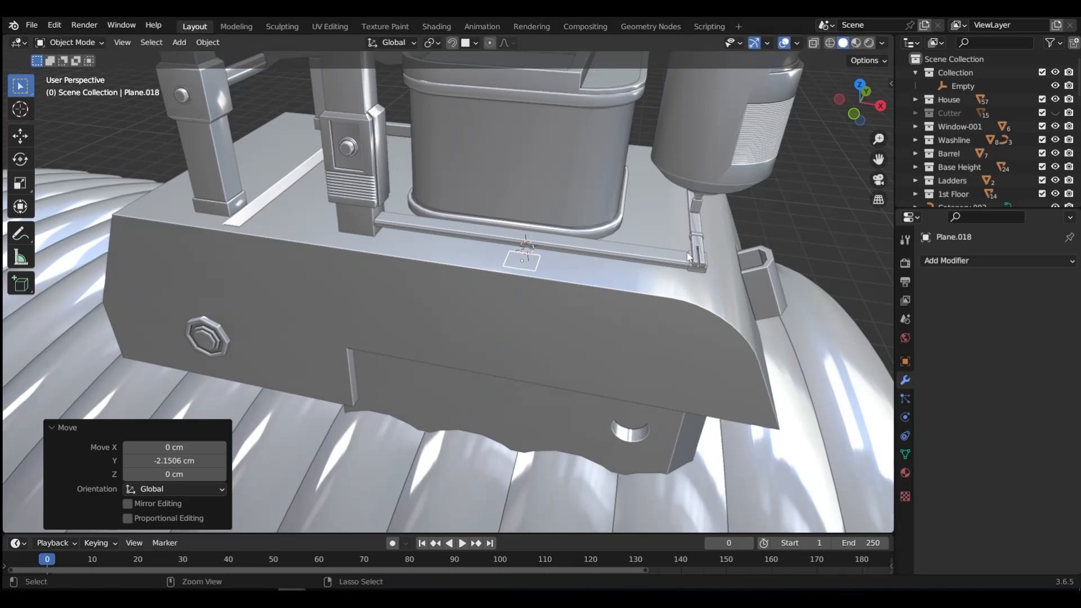
key("ctrl+a")
left_click(686, 251)
- Extrude the plane upward about 34.49 cm and raise its top face another 60.64 cm to form a tall post
key("ctrl+Tab")
left_click(765, 255)
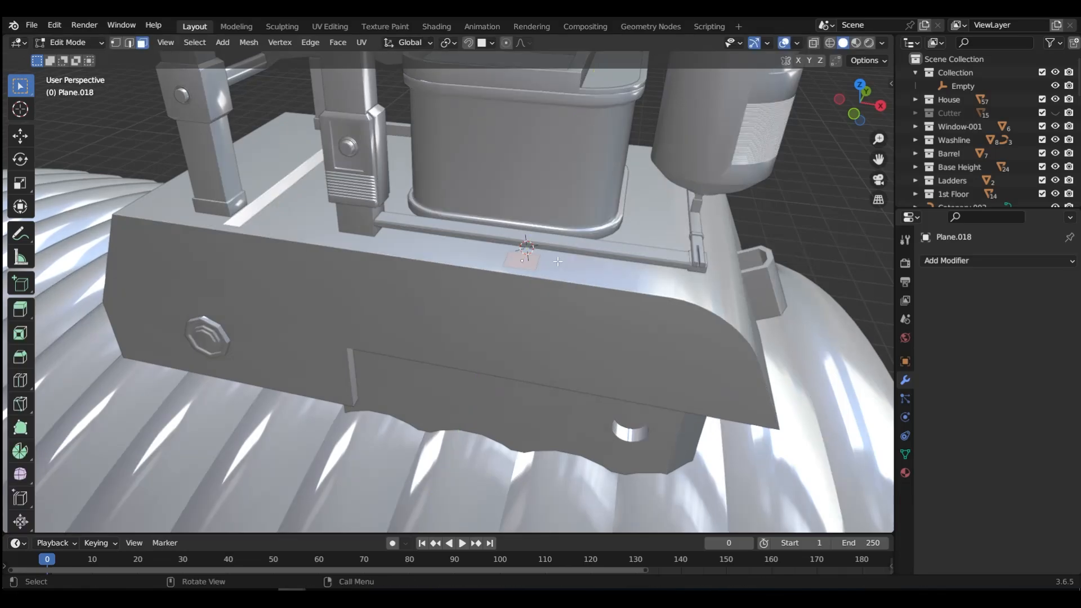
key("e")
left_click(580, 119)
scroll(579, 119, "down", 3)
scroll(546, 346, "down", 1)
middle_click_drag(582, 115, 541, 248, "shift")
key("g")
key("z")
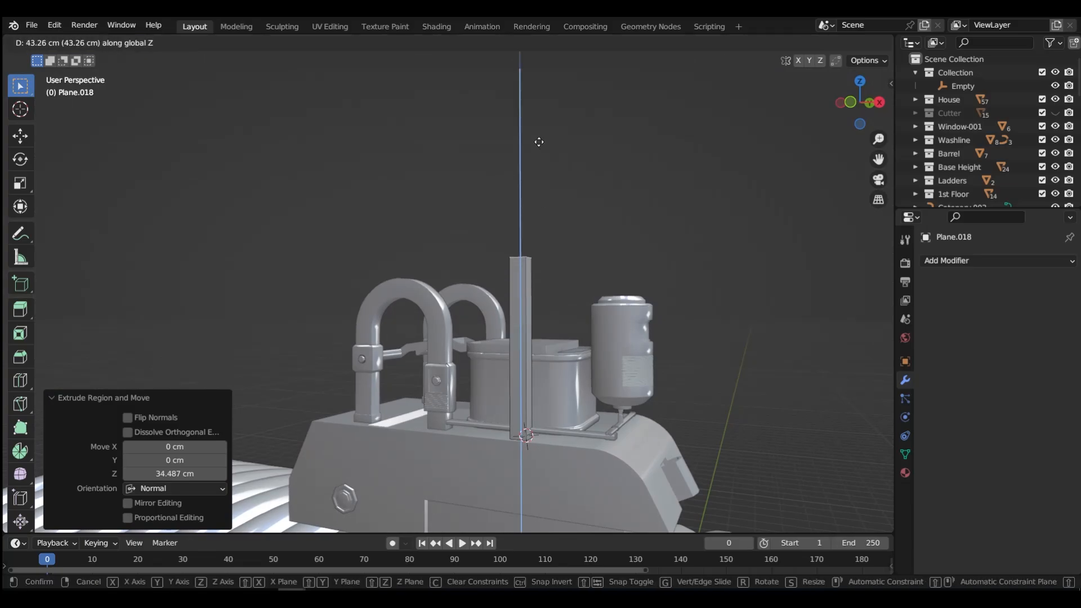
left_click(536, 107)
- Bevel the post's four vertical edges by about 0.8 cm with 1 segment
middle_click_drag(532, 338, 513, 365)
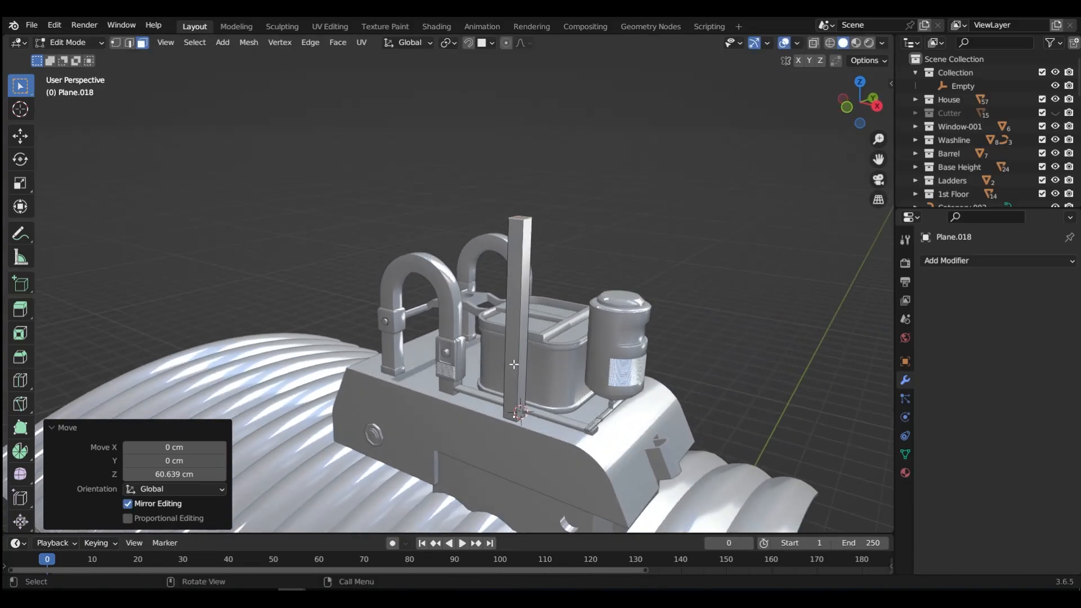
scroll(514, 364, "down", 1)
key("Tab")
left_click(519, 360)
left_click(519, 328)
left_click(519, 327, "ctrl+alt")
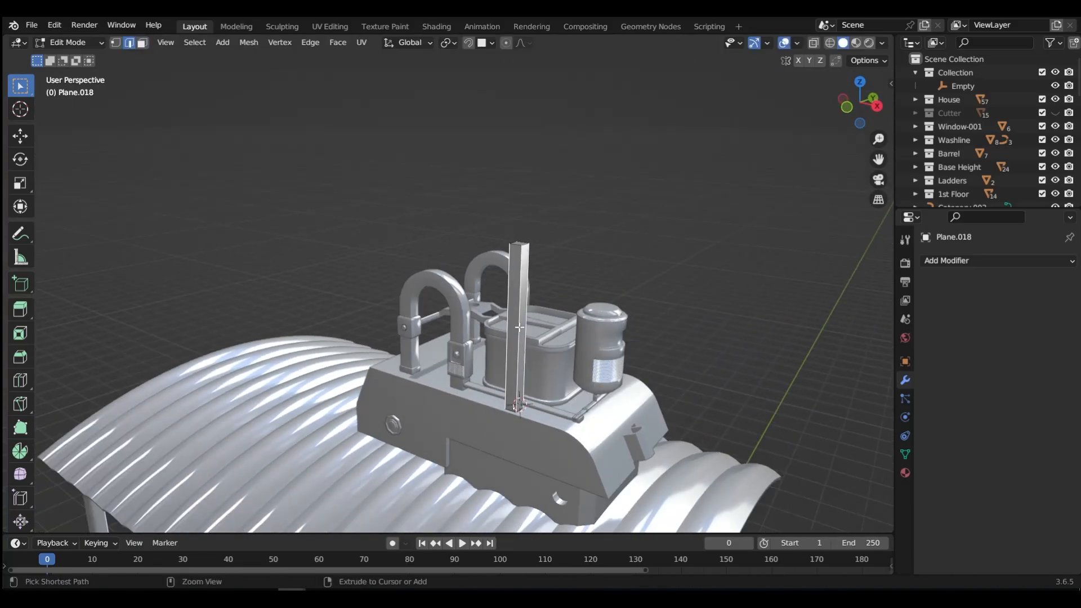
key("ctrl+b")
left_click(512, 350)
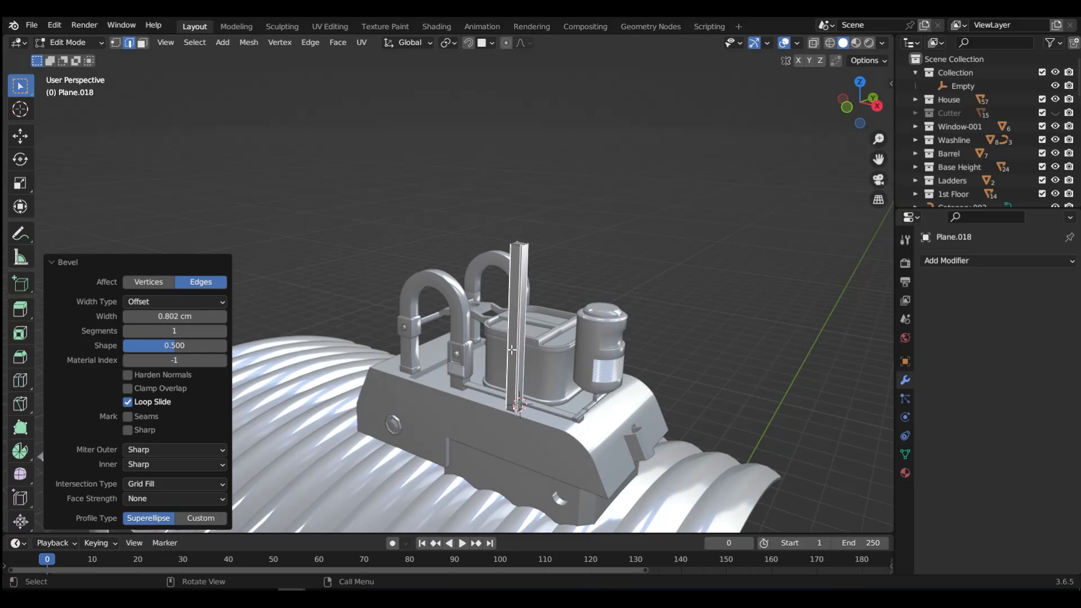
- Add six evenly spaced loop cuts along the post's height
key("ctrl+r")
scroll(511, 349, "up", 3)
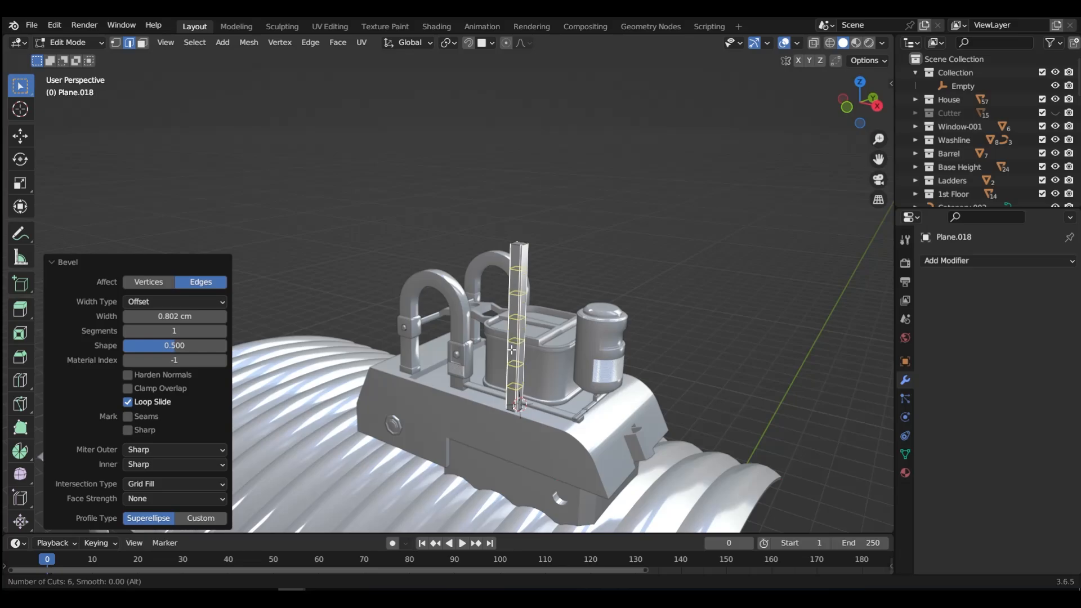
left_click(512, 349)
right_click(512, 349)
- Extrude three alternate faces on the post's front side outward by about 6.13 cm
key("Tab")
left_click(538, 370)
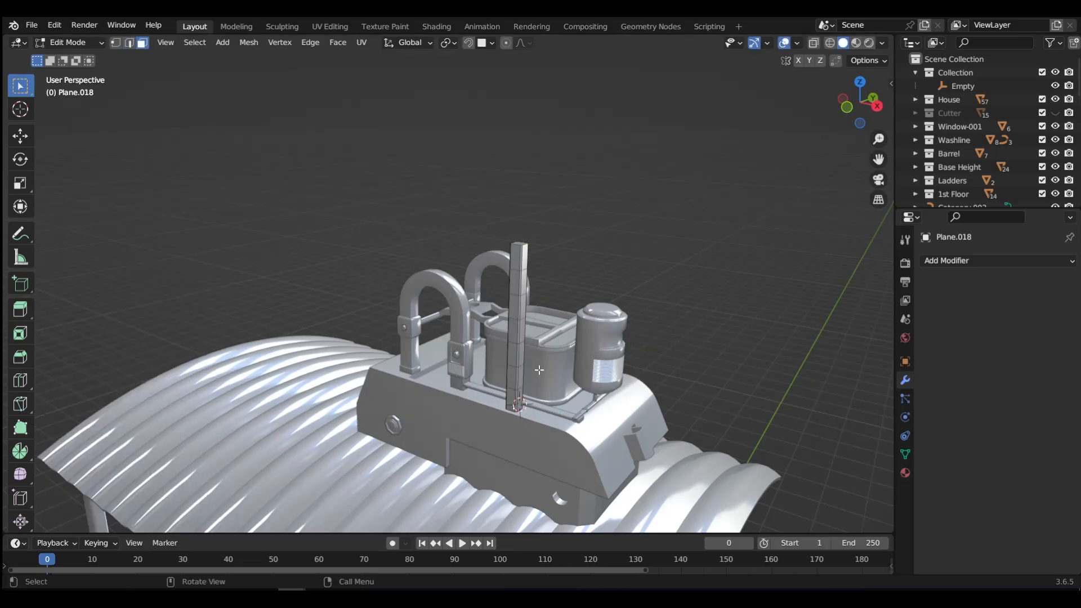
left_click(515, 283, "shift")
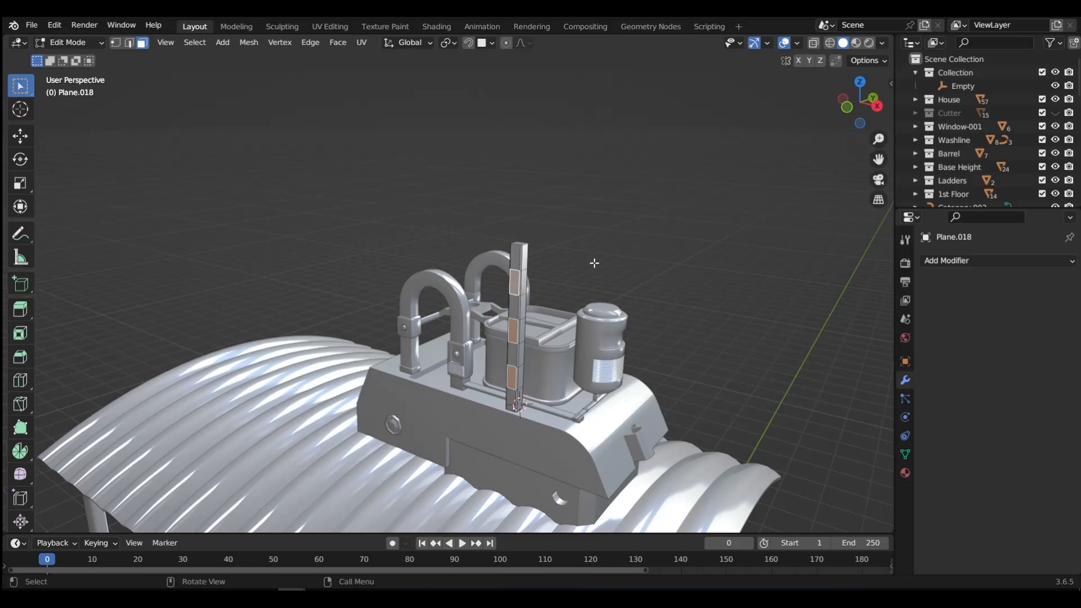
key("e")
left_click(683, 245)
- Set the transform pivot to Individual Origins and scale the three extruded faces to 0.712
key("s")
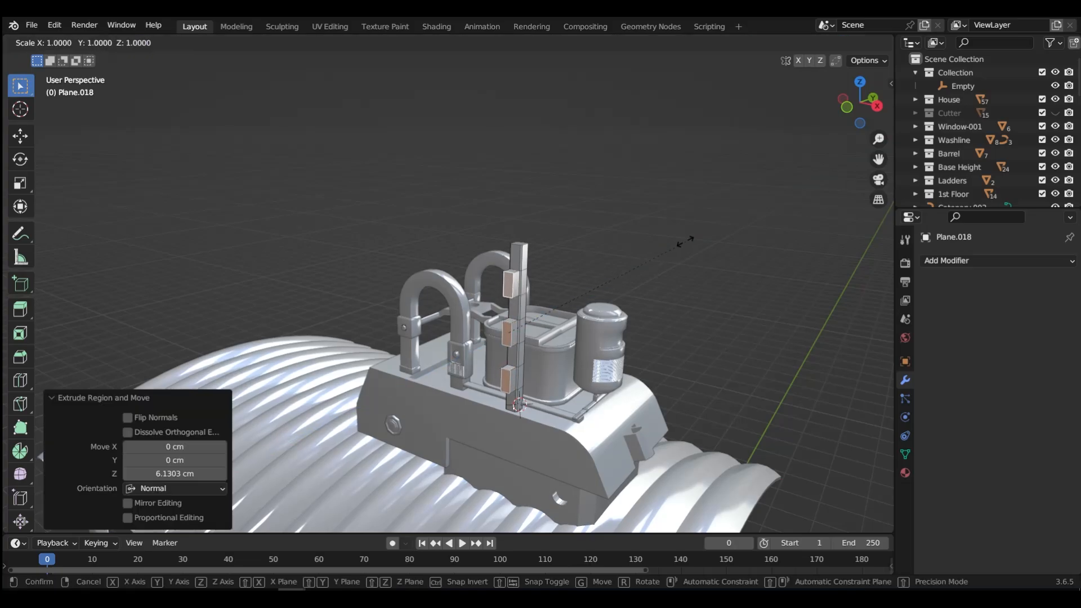
right_click(674, 248)
left_click(448, 43)
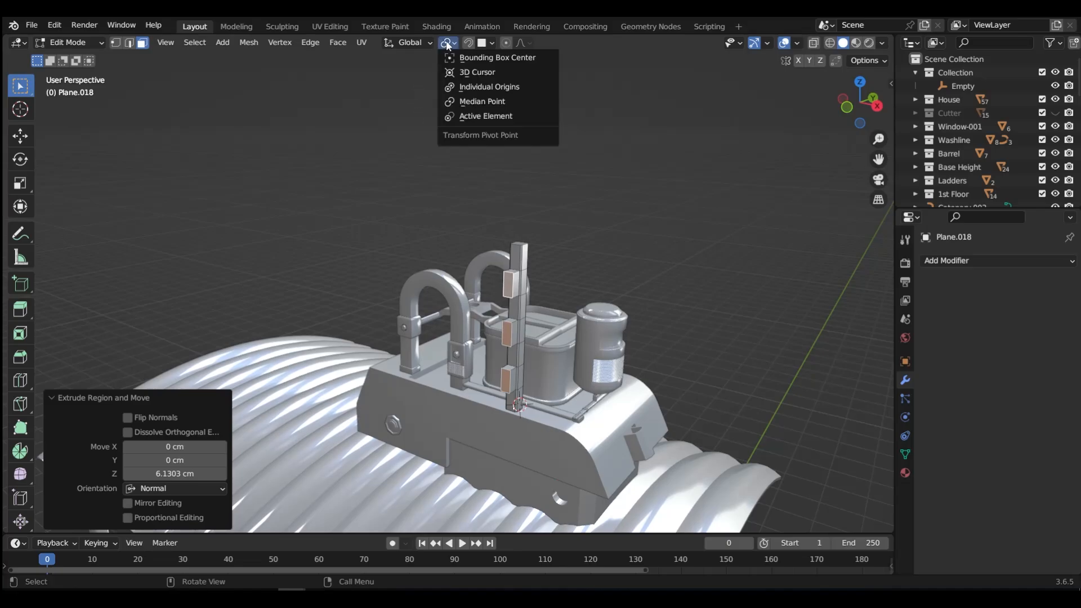
left_click(496, 88)
key("s")
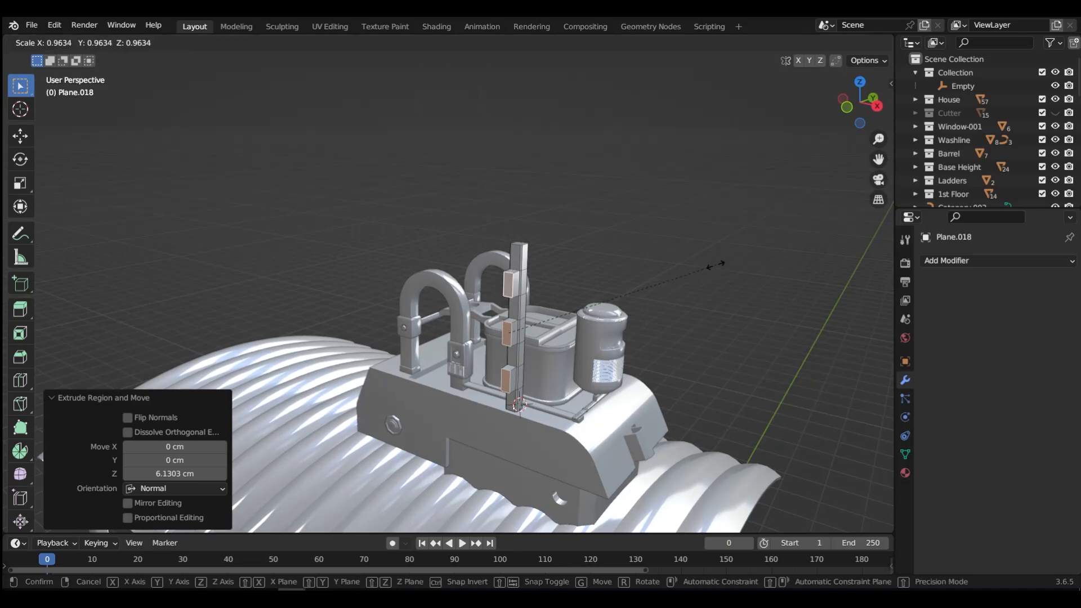
left_click(667, 302)
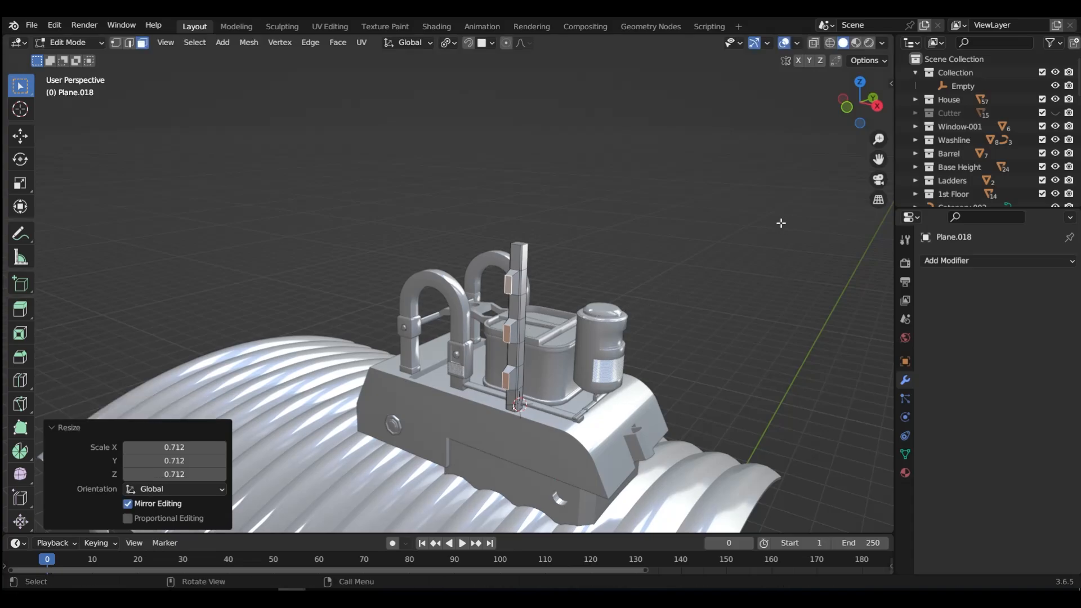
- Inset the three block faces by about 0.97 cm and extrude them inward about 1.13 cm
key("i")
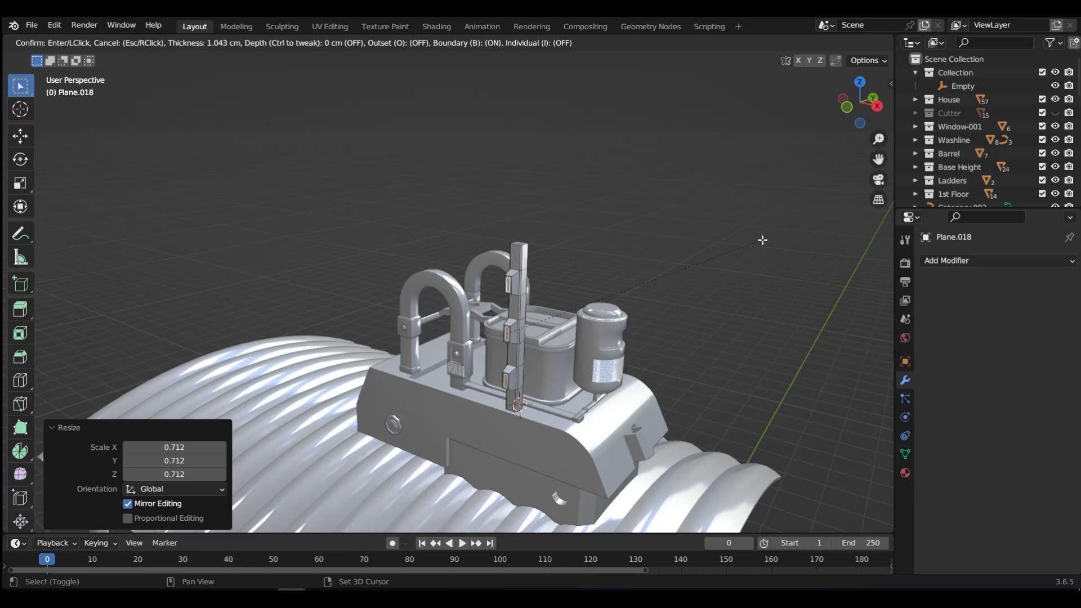
left_click(762, 240)
key("e")
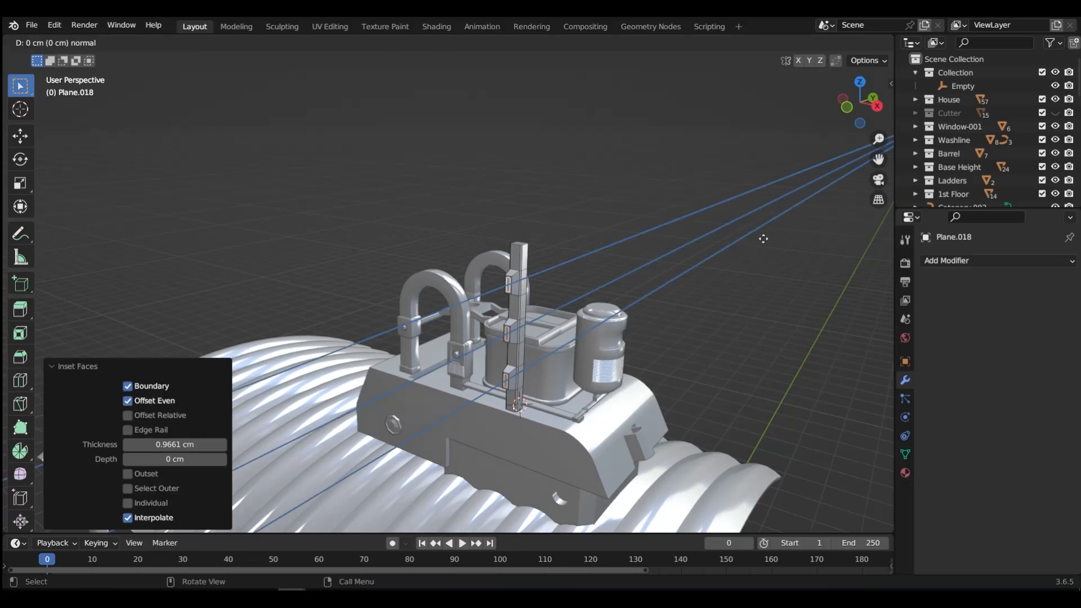
left_click(764, 239)
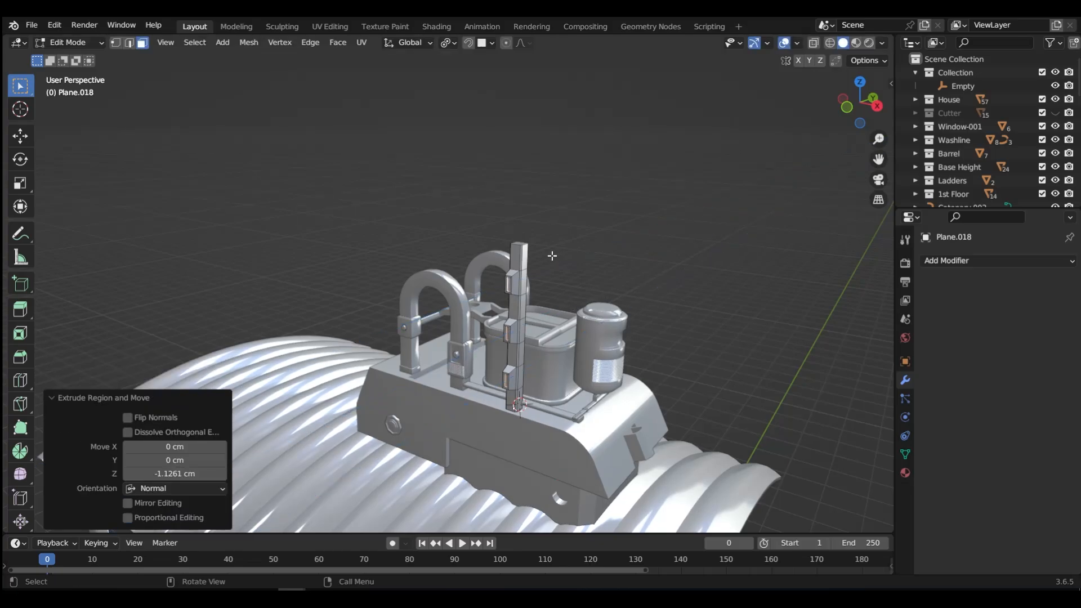
key("Tab")
left_click(558, 193)
- Duplicate the post's top face in place, separate it into its own object, and return to Object Mode
middle_click_drag(466, 255, 480, 268)
scroll(480, 268, "up", 2)
key("Tab")
left_click(603, 270)
left_click(479, 255)
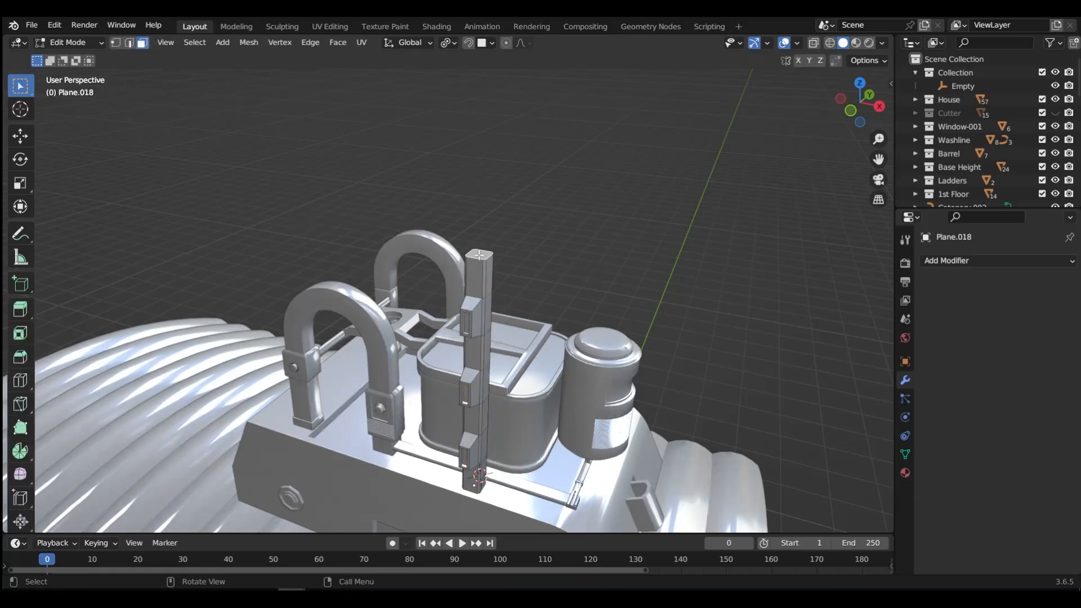
key("shift+d")
right_click(495, 229)
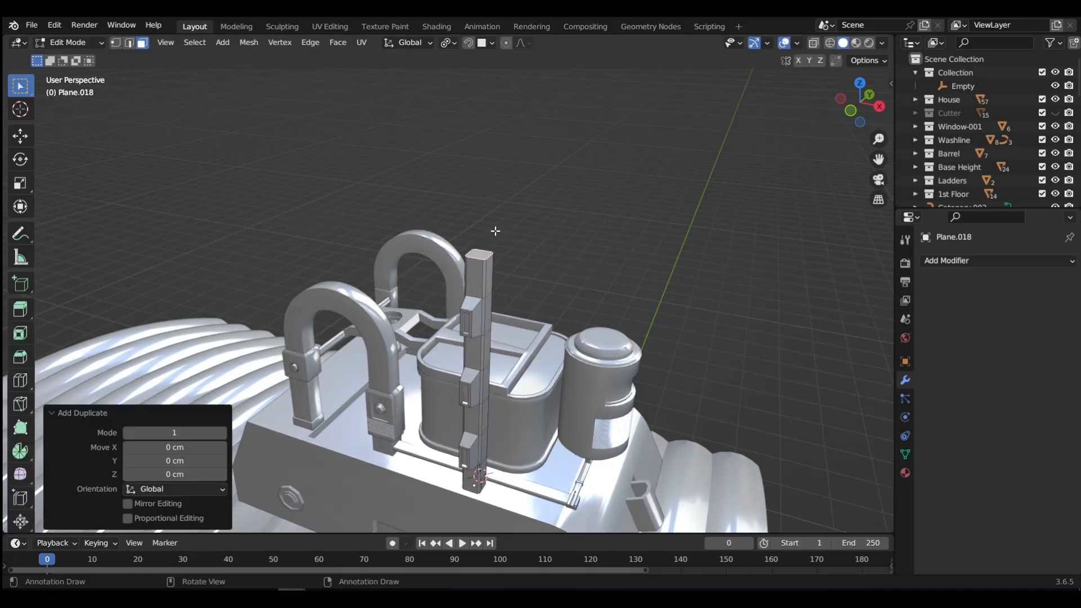
key("p")
left_click(495, 229)
key("Tab")
left_click(492, 155)
- Stretch the separated top plate by moving the vertices at its one end about -12.65 cm along X
left_click(483, 255)
scroll(482, 257, "up", 6)
key("Tab")
left_click(483, 334)
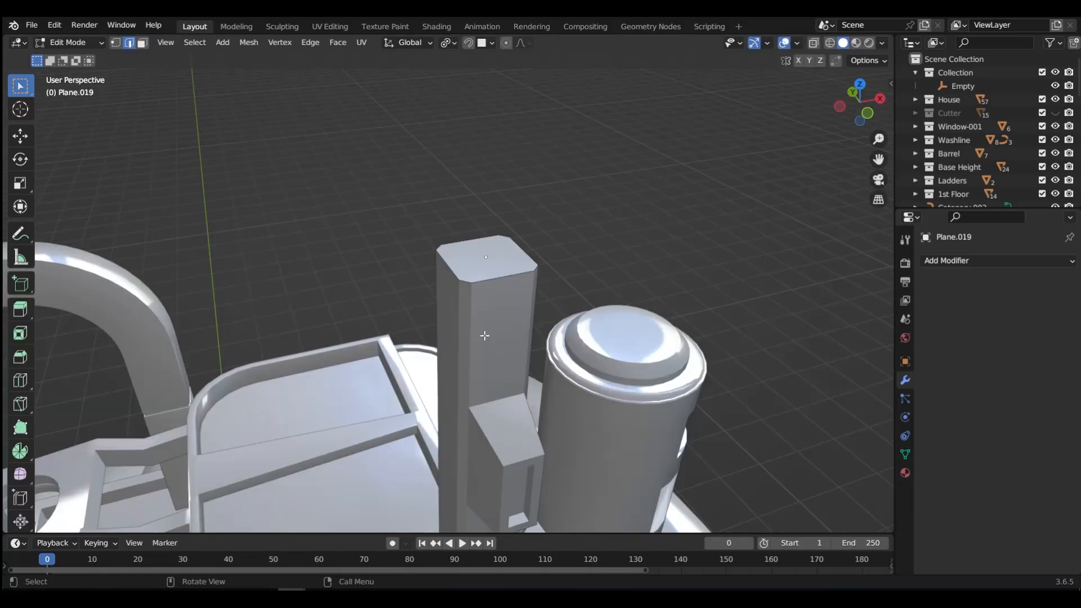
key("Tab")
left_click(393, 326)
left_click_drag(412, 231, 500, 334)
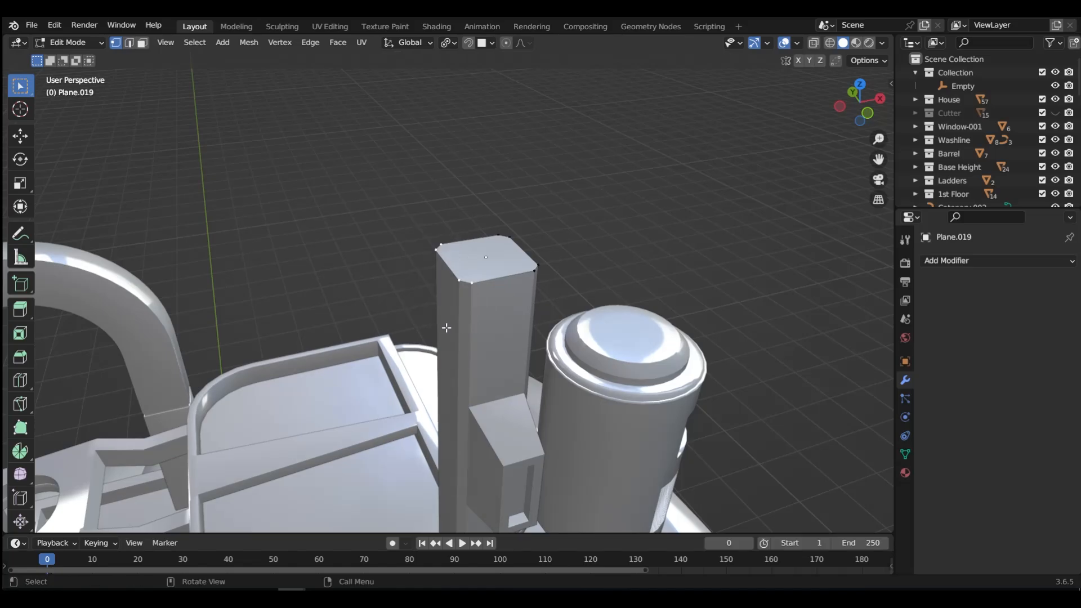
key("g")
key("x")
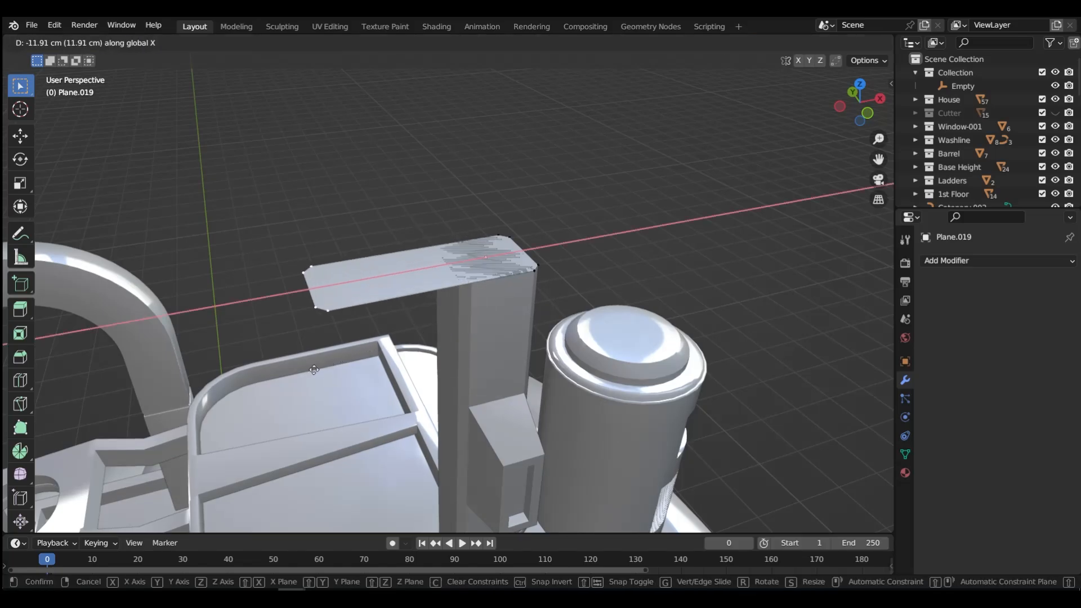
left_click(493, 233)
- Set the plate's origin to its geometry and move the plate about 6.26 cm along X to centre it on the post
key("Tab")
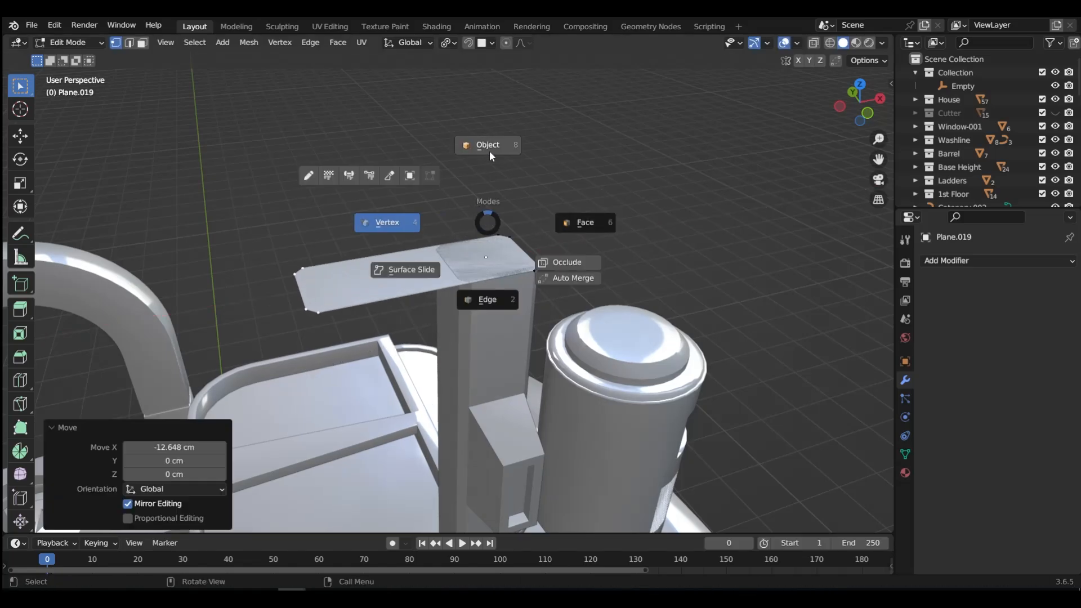
left_click(488, 150)
key("shift+s")
left_click(505, 353)
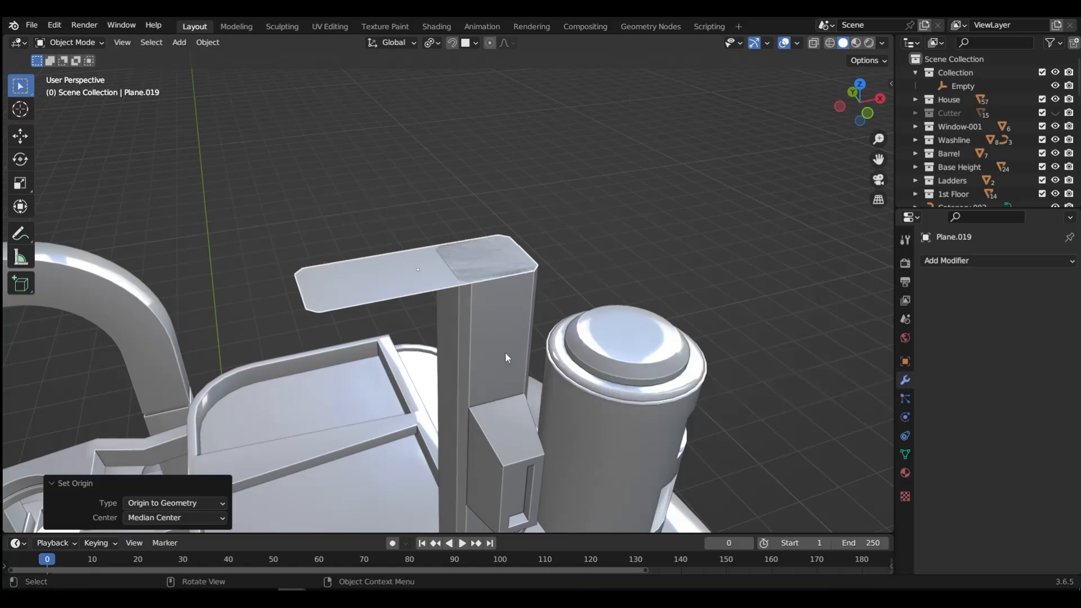
key("g")
key("x")
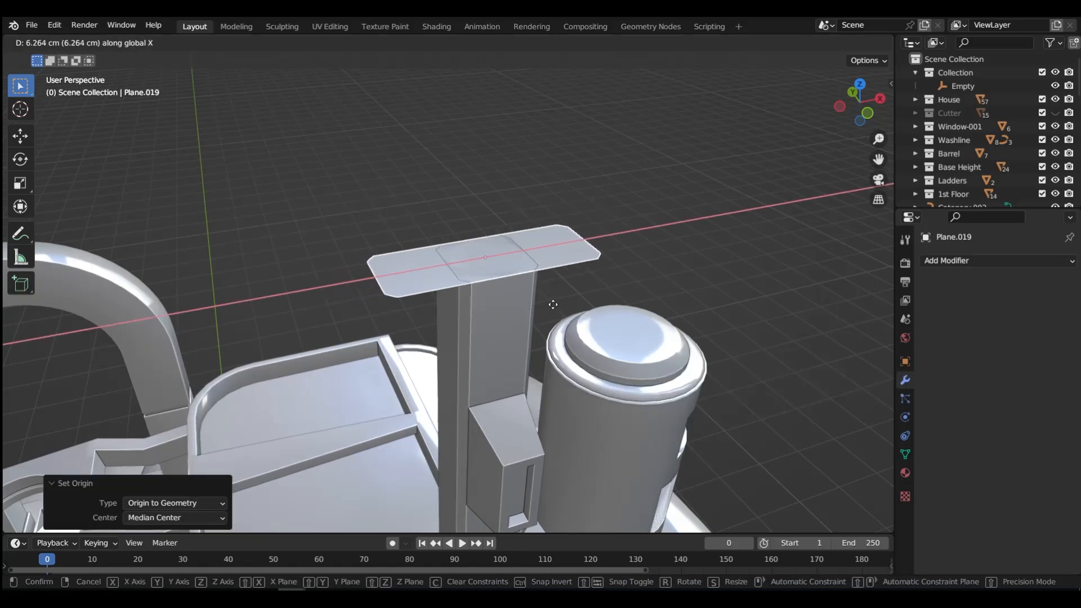
left_click(553, 304)
- Extrude the whole plate upward about 0.9 cm to give it thickness
key("Tab")
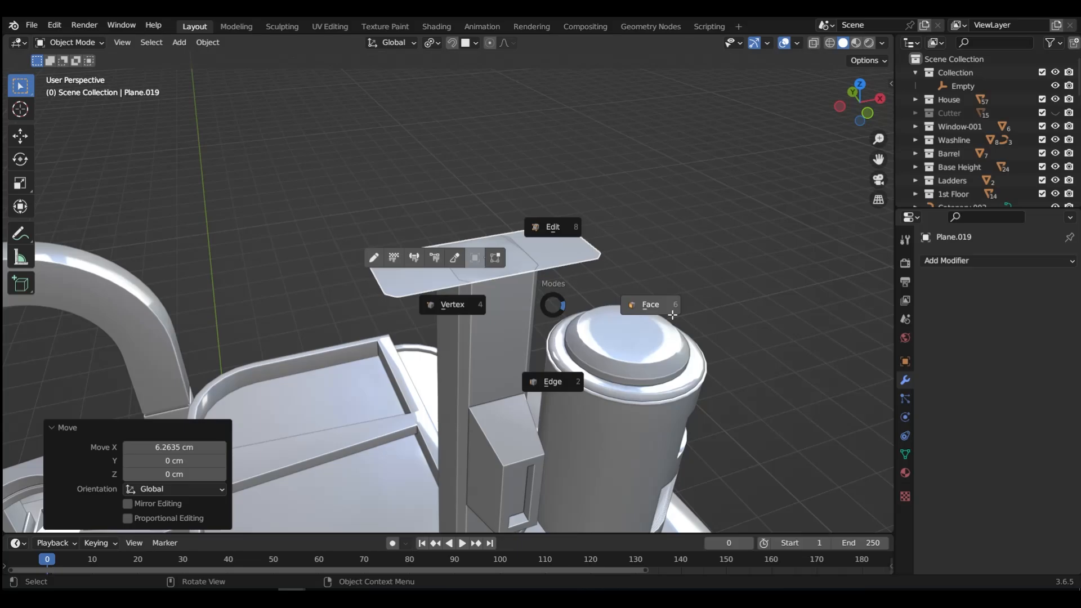
left_click(563, 253)
key("a")
key("e")
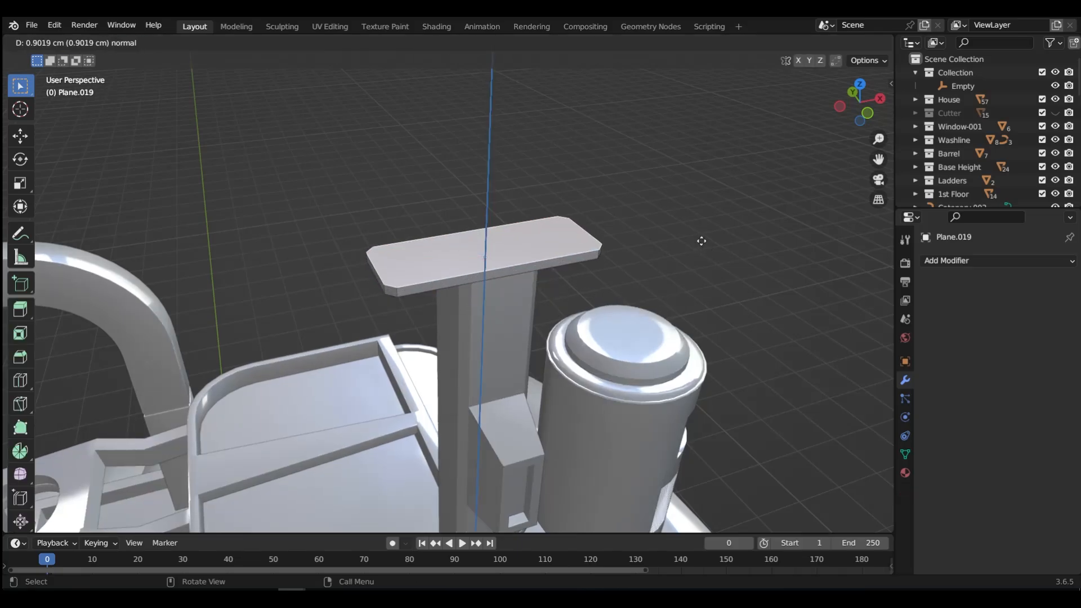
left_click(703, 241)
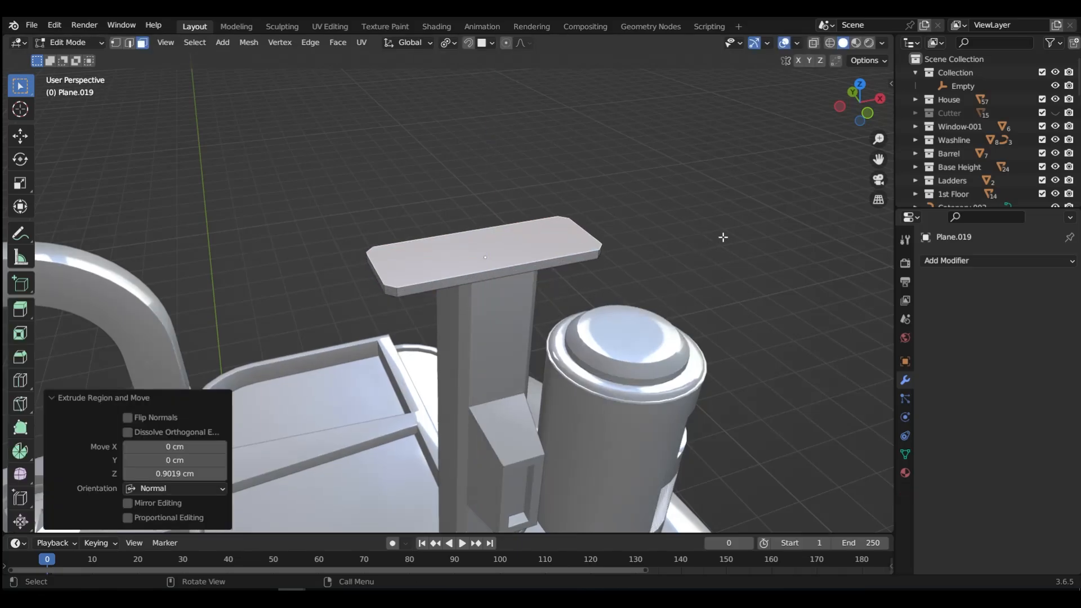
- Inset the plate's top face by about 0.7 cm and extrude it inward about 0.32 cm as a recess
key("i")
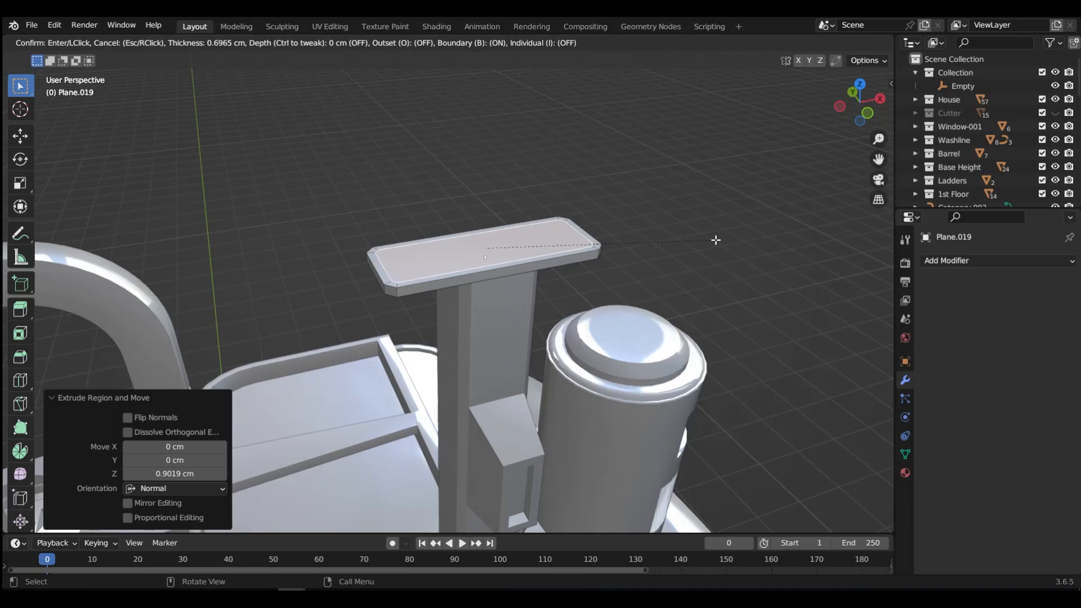
left_click(716, 240)
key("Tab")
middle_click_drag(617, 225, 540, 233)
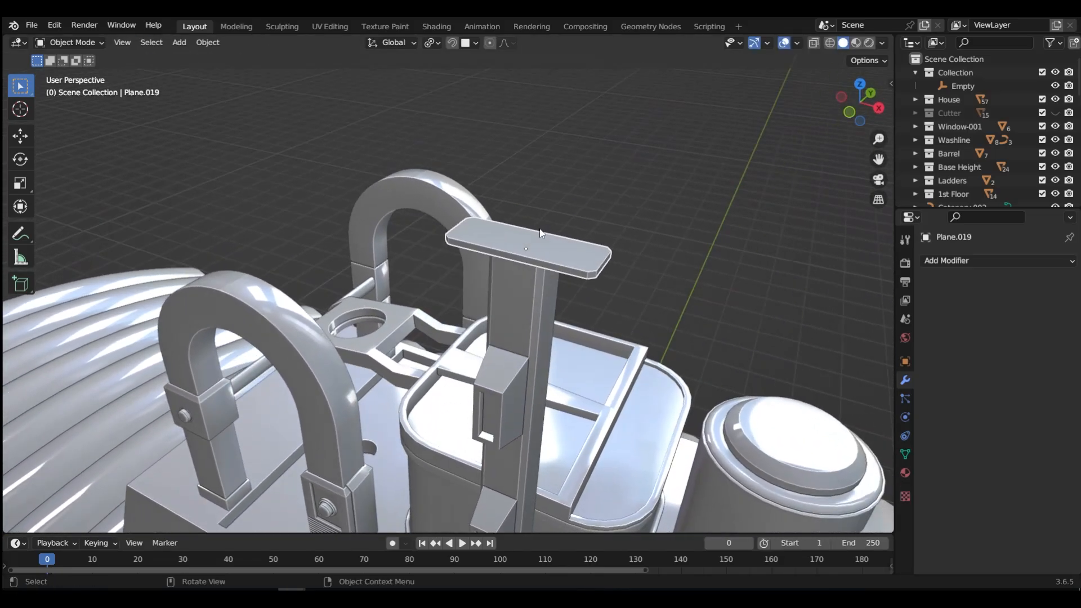
key("Tab")
key("e")
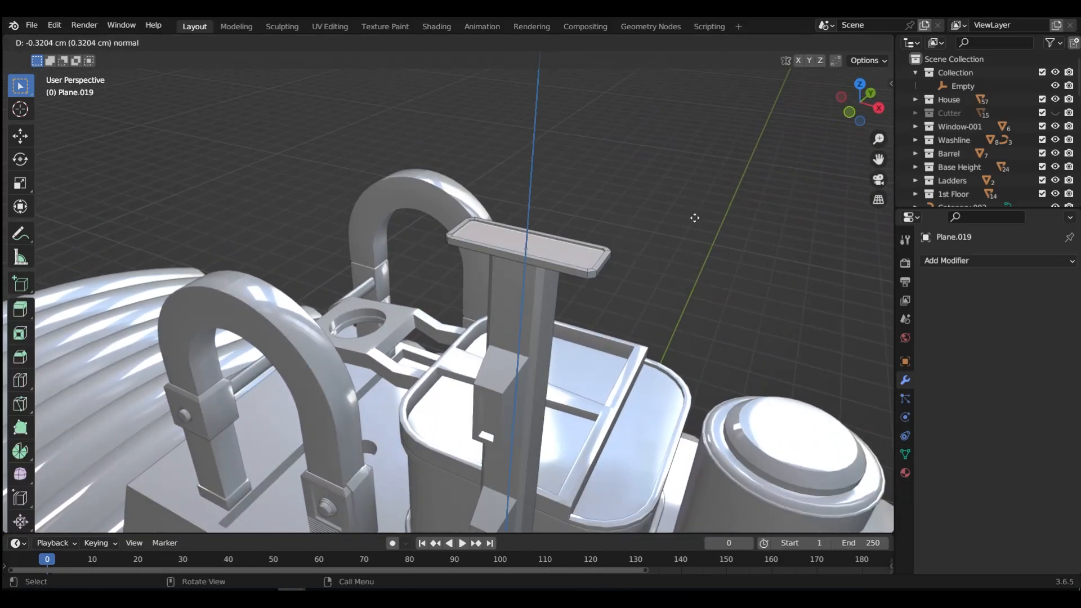
left_click(696, 218)
key("Tab")
left_click(650, 153)
- Knife two vertical cut-through lines, close together, across the plate near its end above the open side of the post
middle_click_drag(608, 237, 574, 222)
key("Tab")
key("KP_1")
key("shift+z")
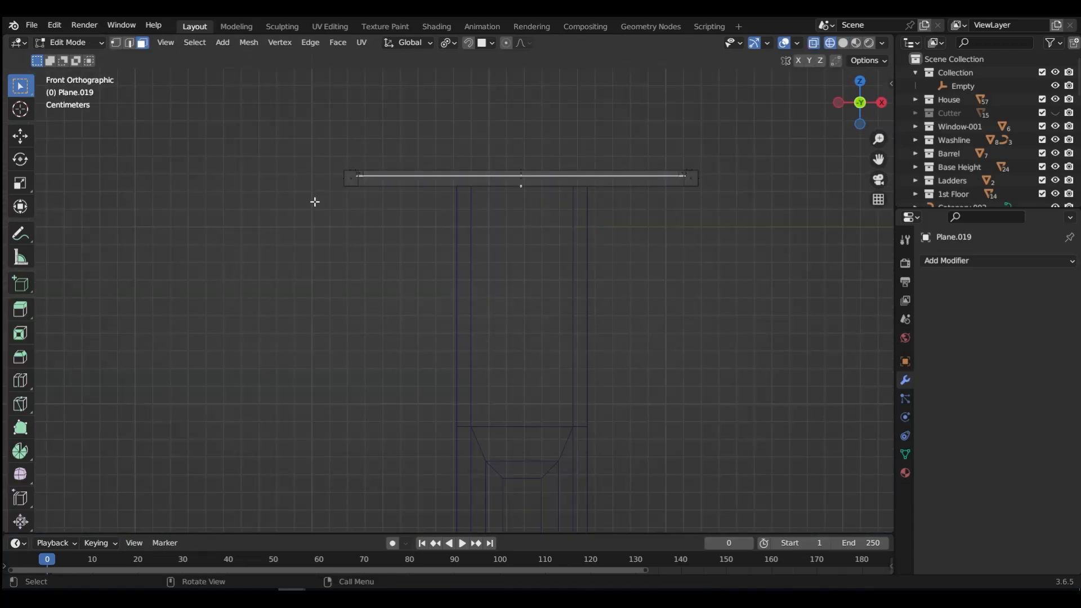
key("k")
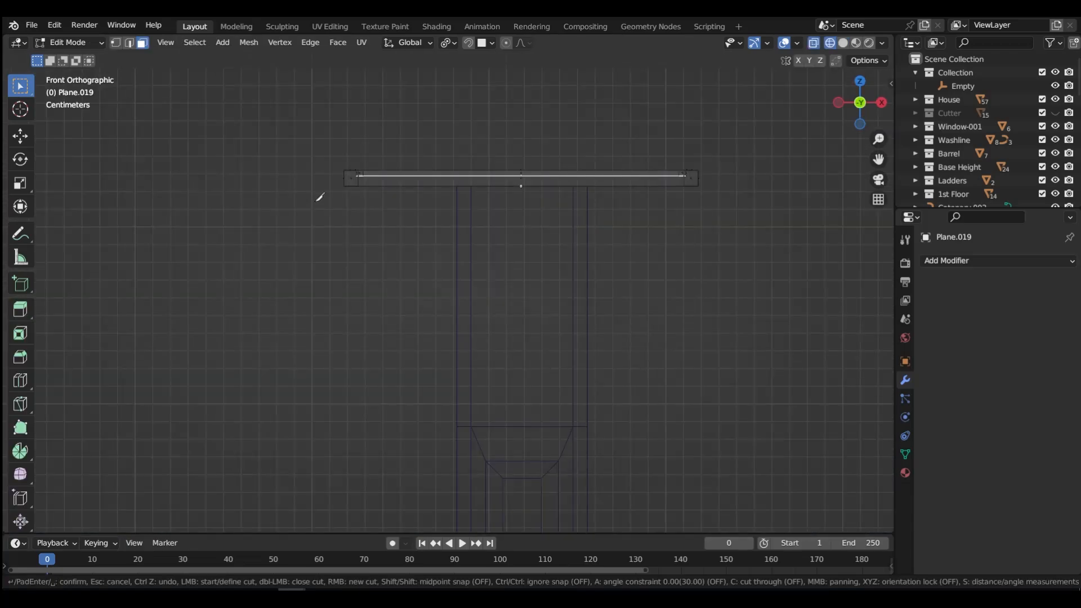
left_click(386, 170)
left_click(385, 187)
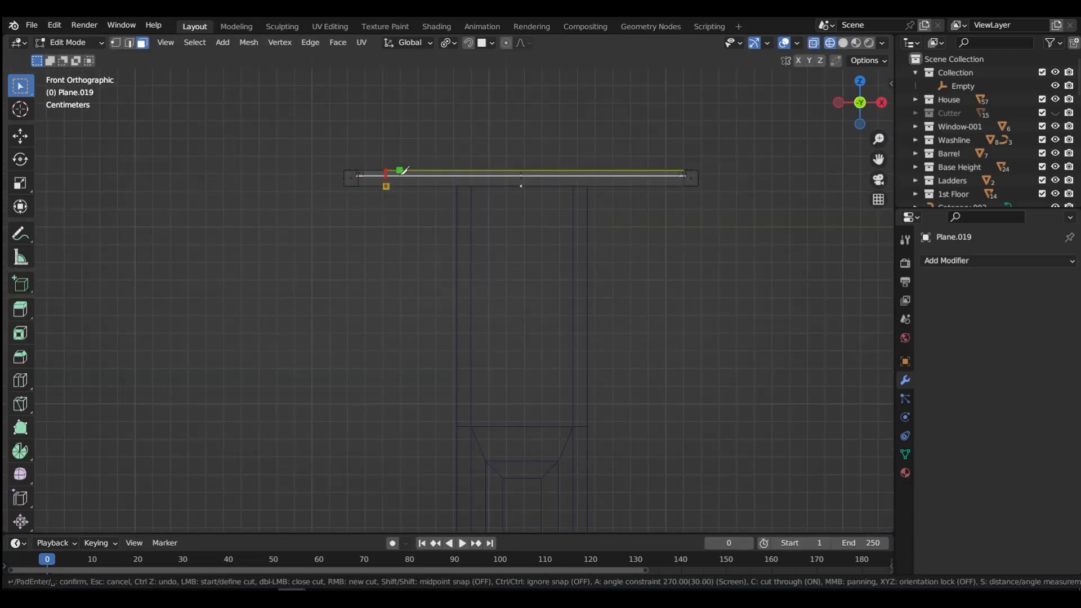
left_click(400, 172)
left_click(400, 186)
key("Return")
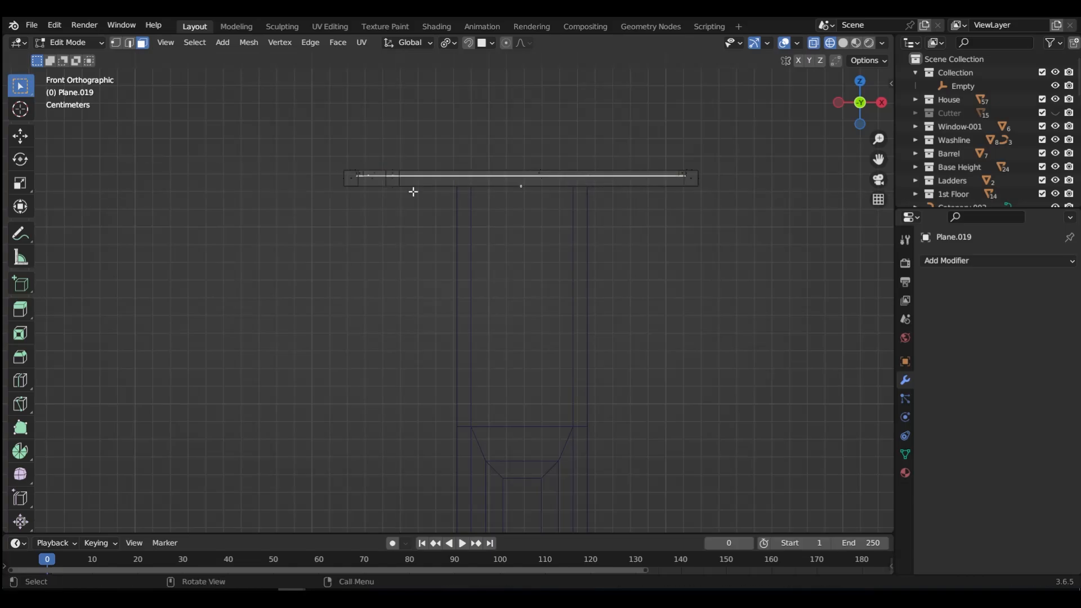
key("Tab")
left_click(436, 195)
key("shift+z")
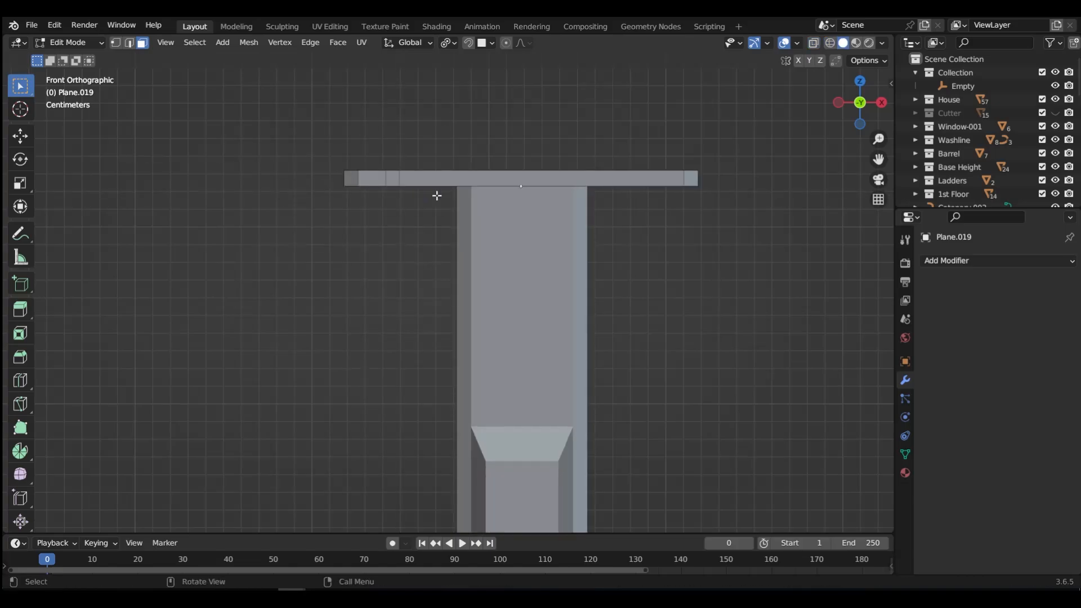
- Extrude the narrow strip between the cuts on the plate's underside downward about 2.43 cm
middle_click_drag(436, 195, 392, 222)
left_click(395, 205)
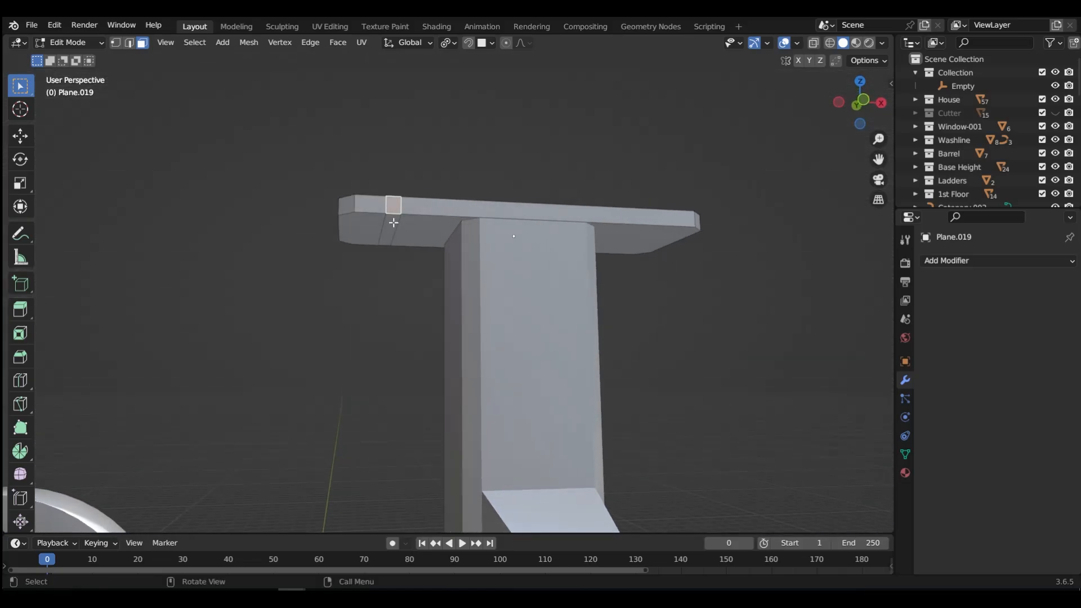
key("e")
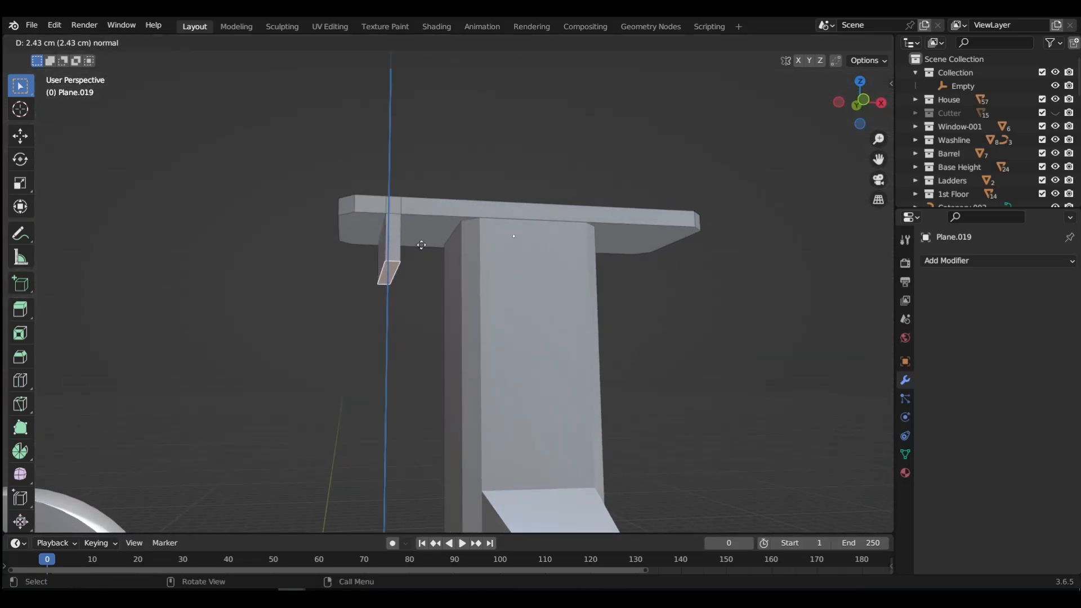
left_click(421, 245)
middle_click_drag(422, 245, 402, 285)
- Add a loop cut near the strip's lower end at factor -0.591 and extrude its lower inner face about 2.78 cm toward the post
key("ctrl+r")
left_click(396, 281)
left_click(411, 285)
key("ctrl+Tab")
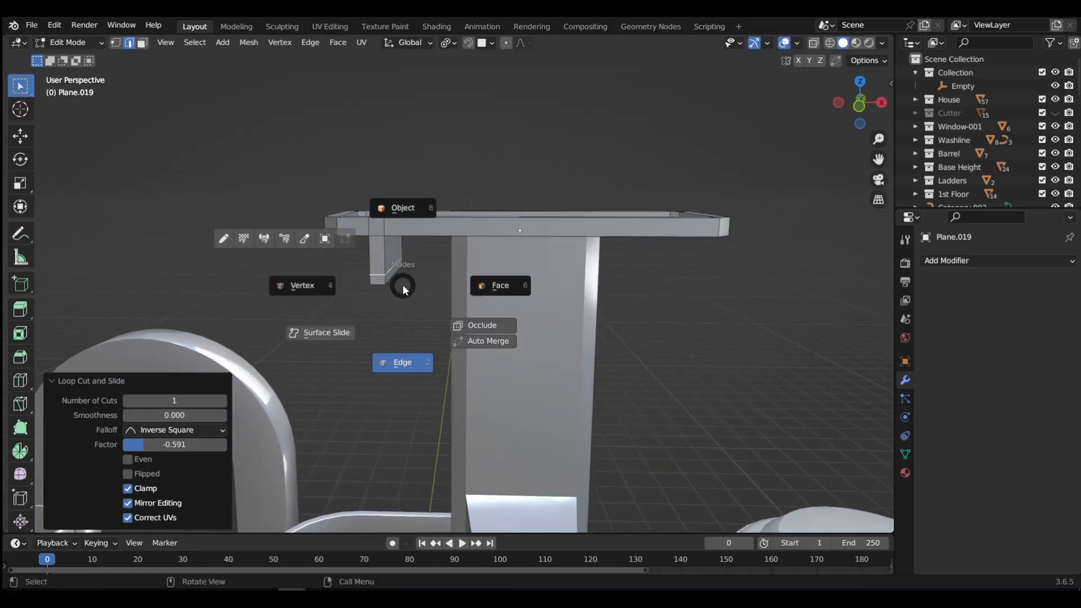
left_click(410, 286)
key("e")
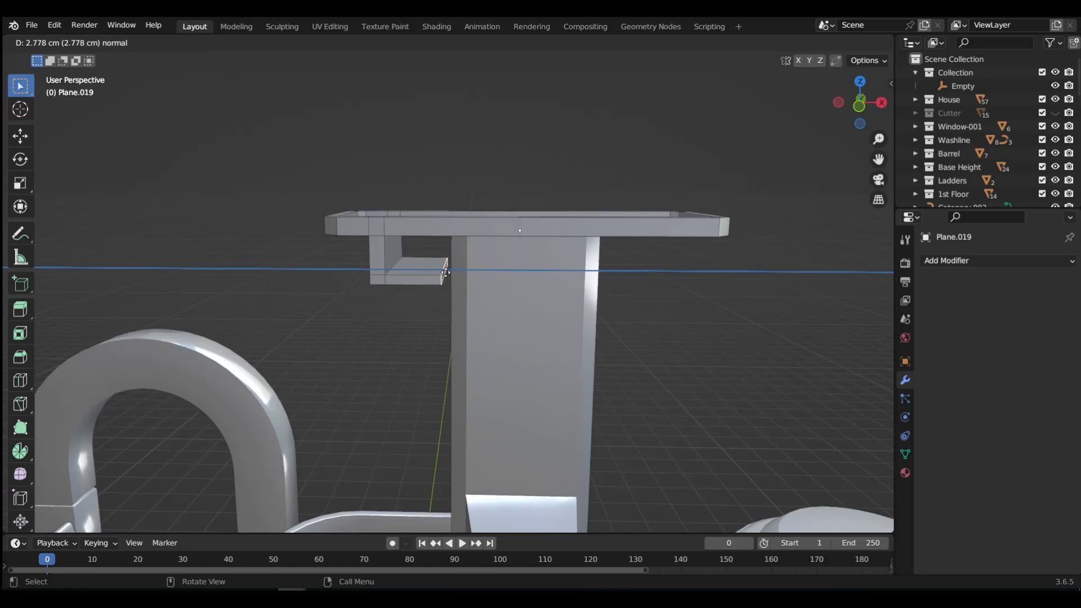
left_click(444, 272)
- Bevel the hook's outer lower corner edge with 4 segments and a width of about 0.48 cm
key("ctrl+Tab")
middle_click_drag(445, 272, 406, 244)
left_click(431, 264)
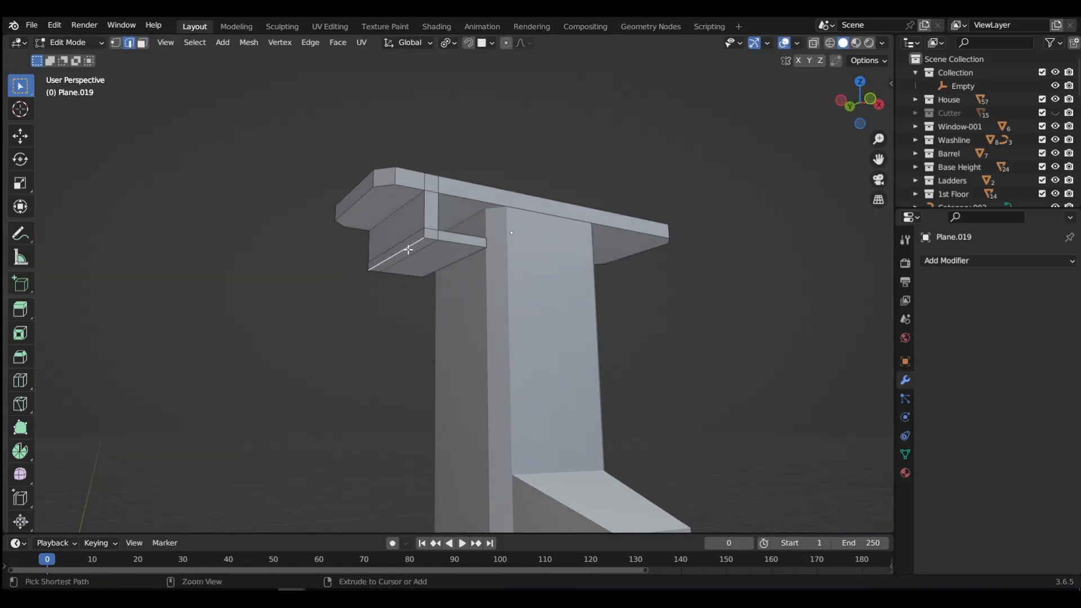
key("ctrl+b")
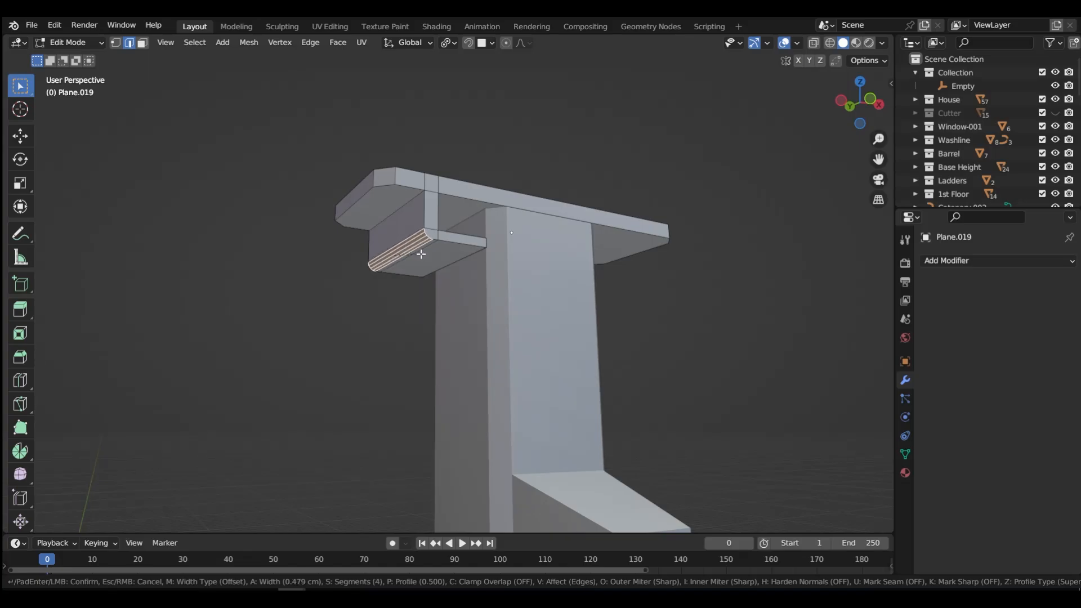
left_click(421, 254)
- Bevel the upper edge at the hook's tip with 4 segments and a width of about 0.84 cm
mouse_move(434, 251)
middle_mouse_down()
mouse_move(381, 287)
mouse_move(434, 244)
middle_mouse_up()
left_click(455, 254)
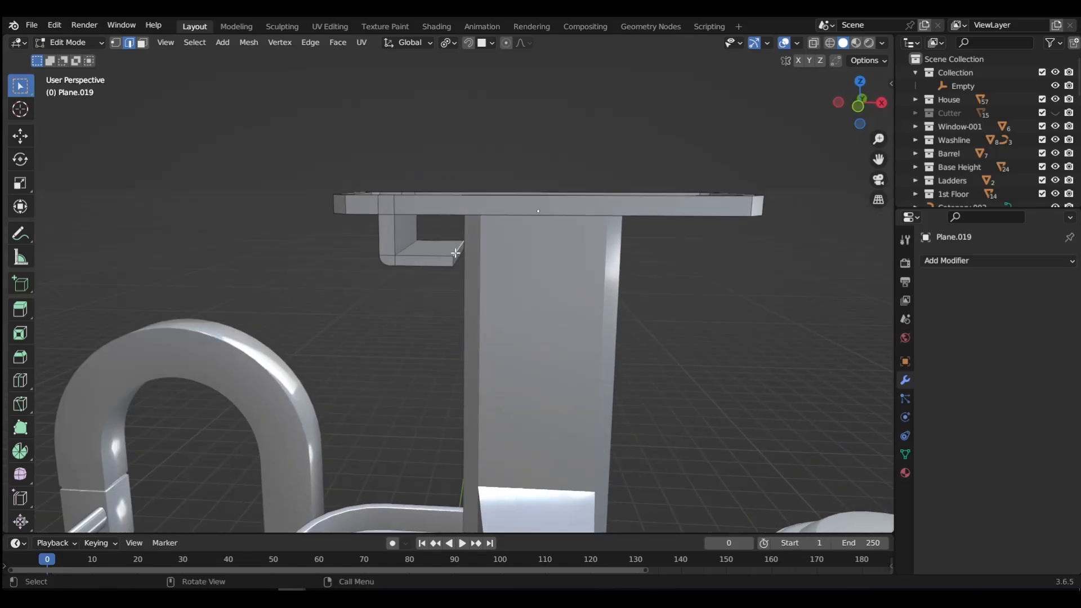
key("ctrl+b")
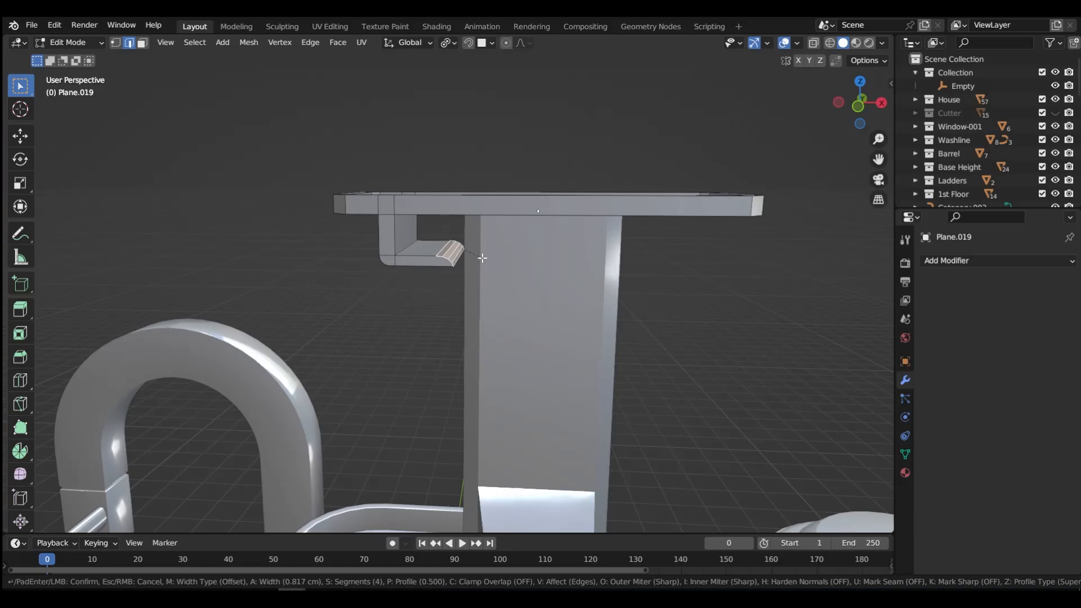
left_click(483, 259)
key("Tab")
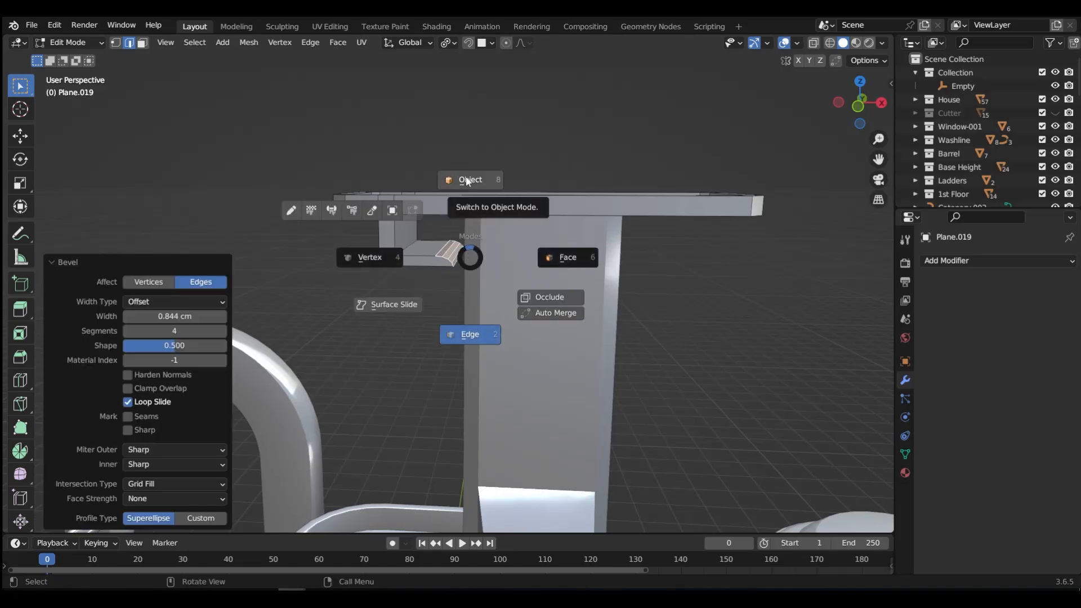
key("Escape")
- Bevel the hook's inner corner about 0.39 cm with 4 segments and shade the plate smooth with auto smooth at 30°
left_click(414, 244)
key("ctrl+b")
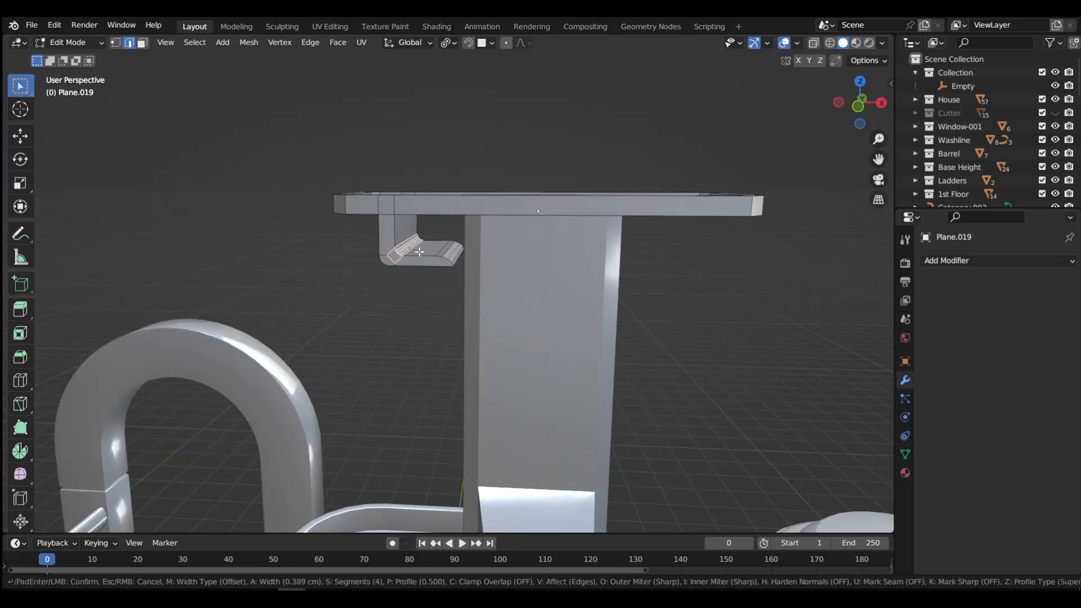
left_click(422, 253)
key("Tab")
right_click(413, 247)
left_click(413, 248)
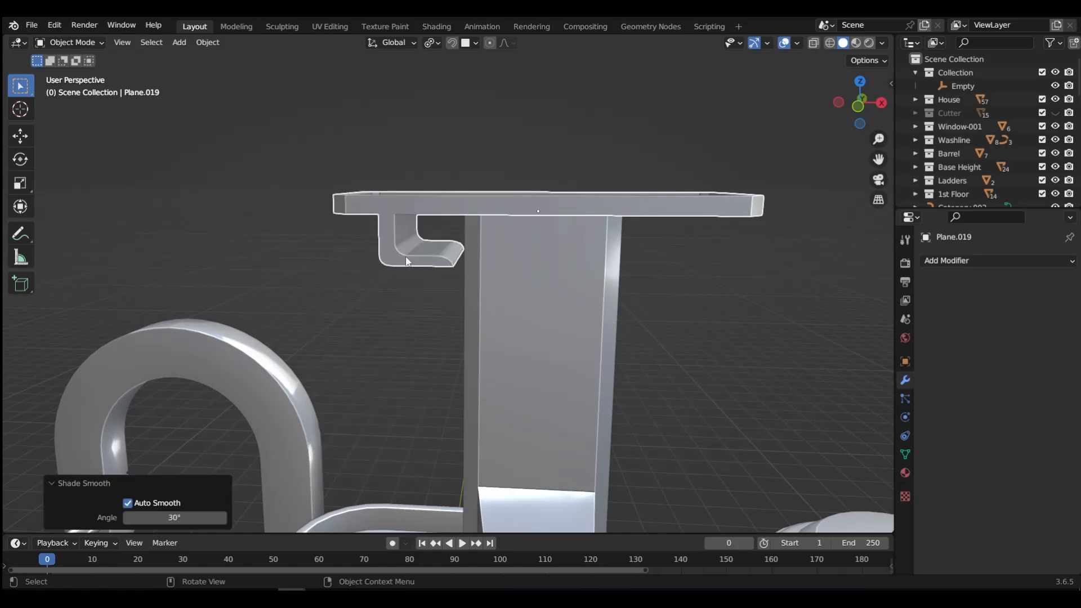
middle_click_drag(414, 247, 486, 230)
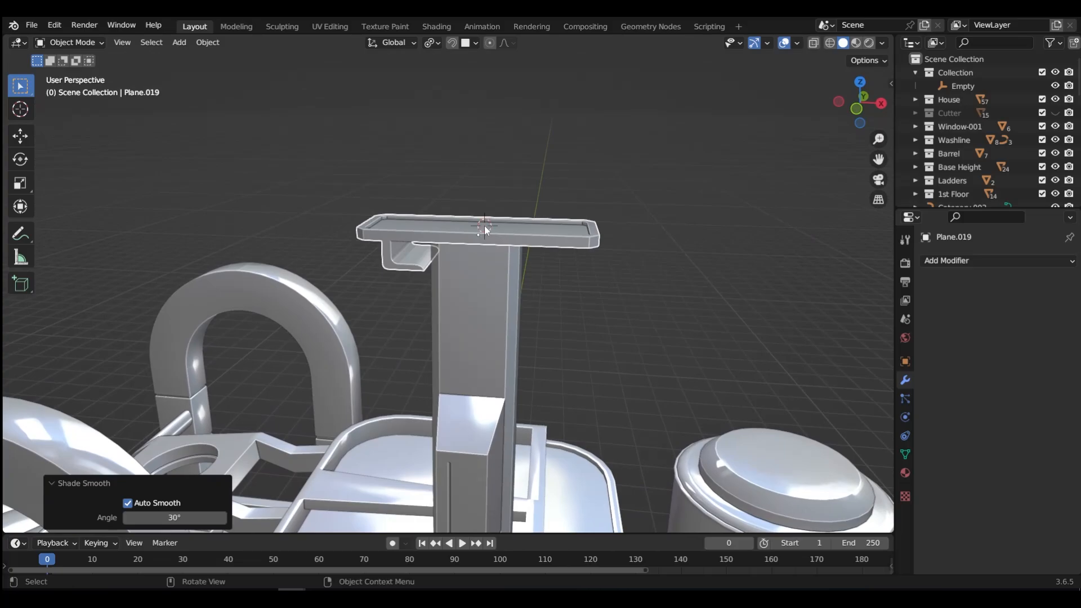
- Add a cylinder at the top plate and scale it down by about -0.11 and a further 0.245
key("shift+a")
mouse_move(484, 225)
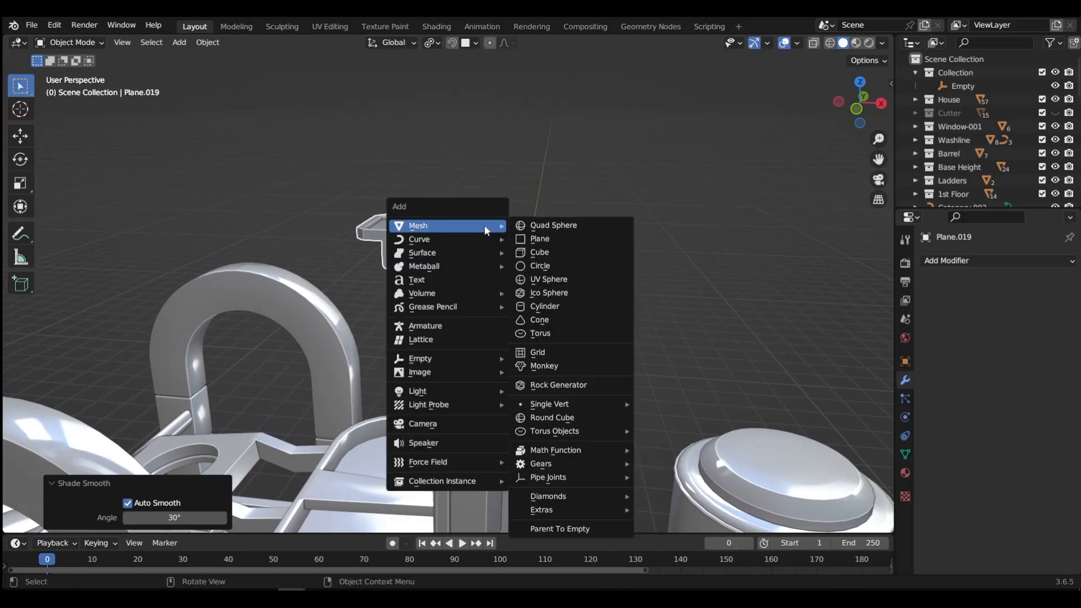
left_click(537, 308)
scroll(542, 292, "down", 12)
key("s")
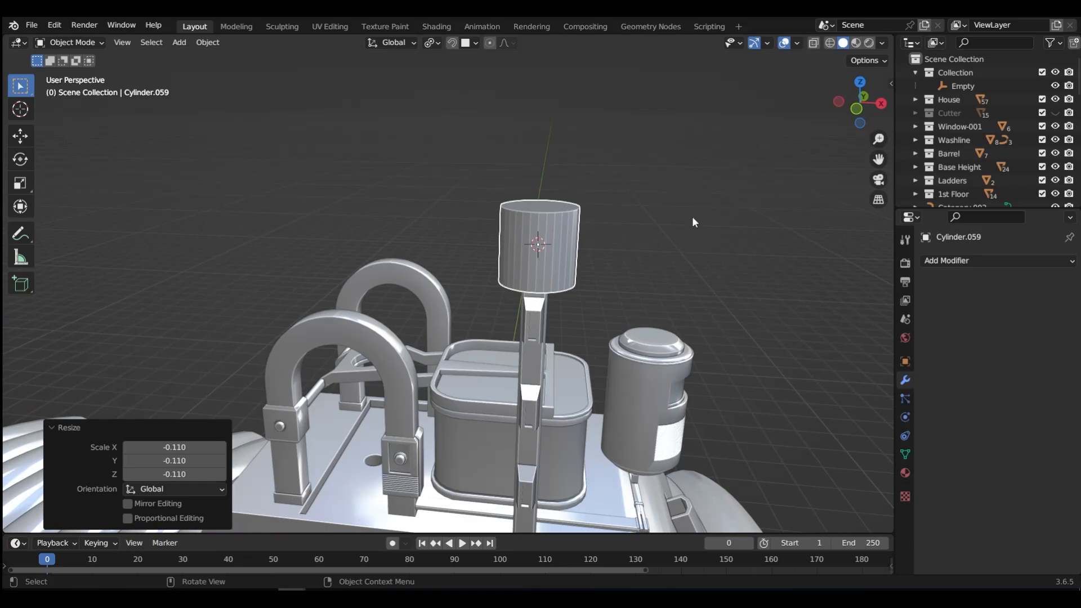
key("s")
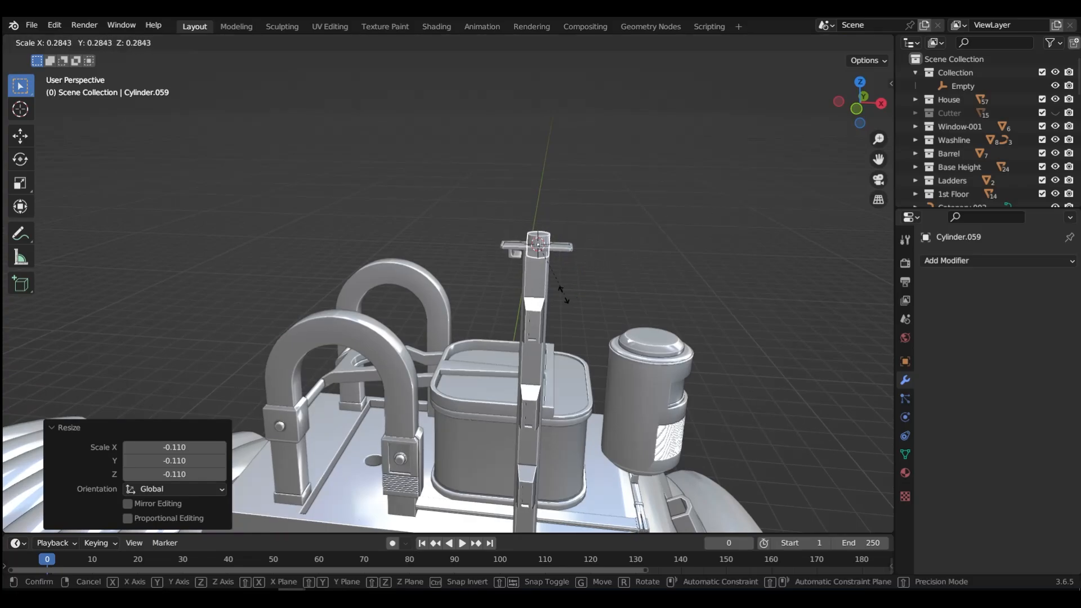
left_click(558, 290)
- Place the cylinder on the plate by moving it about 2.51 cm along Z, -0.36 cm along X and -1.42 cm along Y
key("grave")
left_click(479, 241)
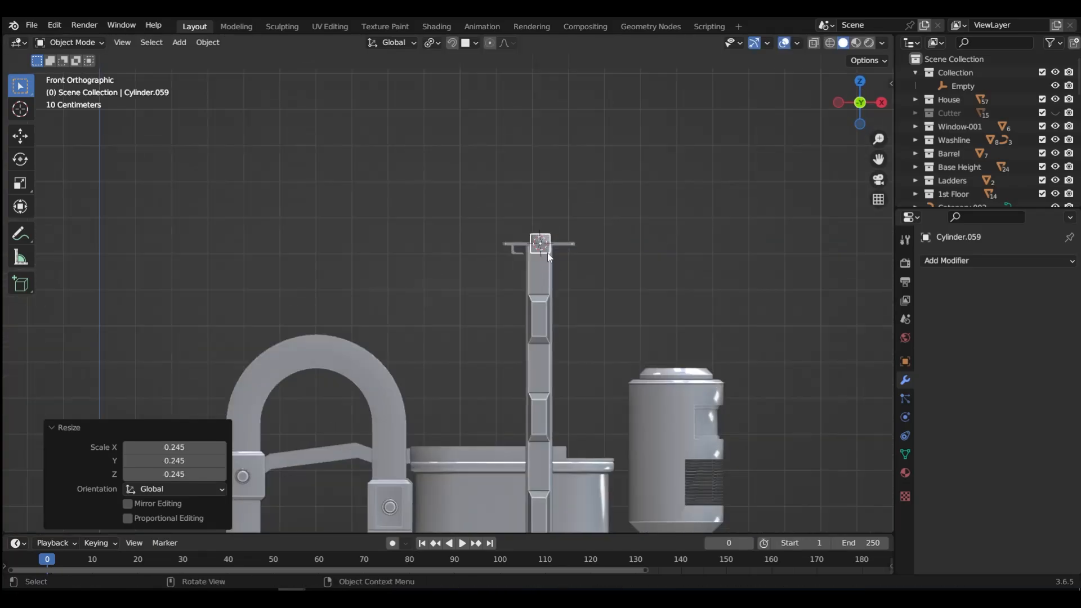
scroll(547, 252, "up", 10)
key("g")
key("z")
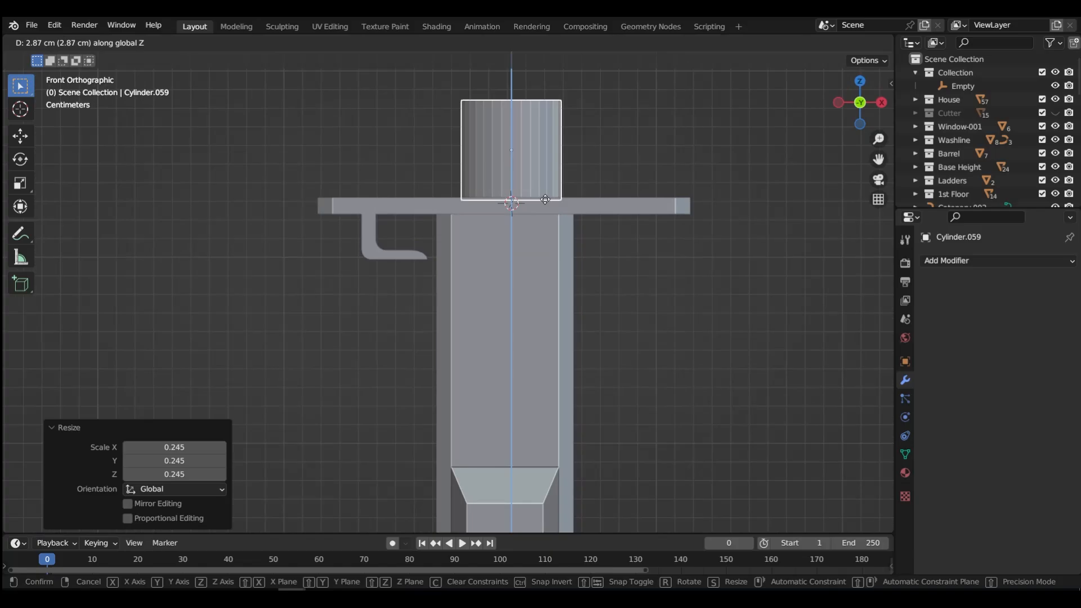
left_click(545, 206)
key("g")
key("x")
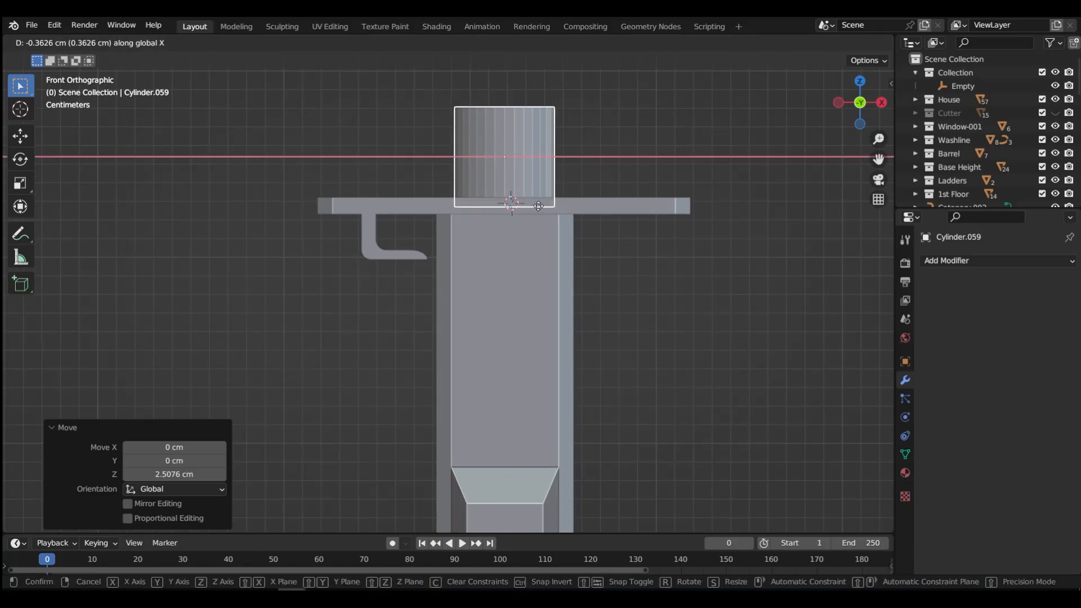
left_click(538, 206)
middle_click_drag(539, 206, 670, 185)
key("g")
key("y")
left_click(402, 264)
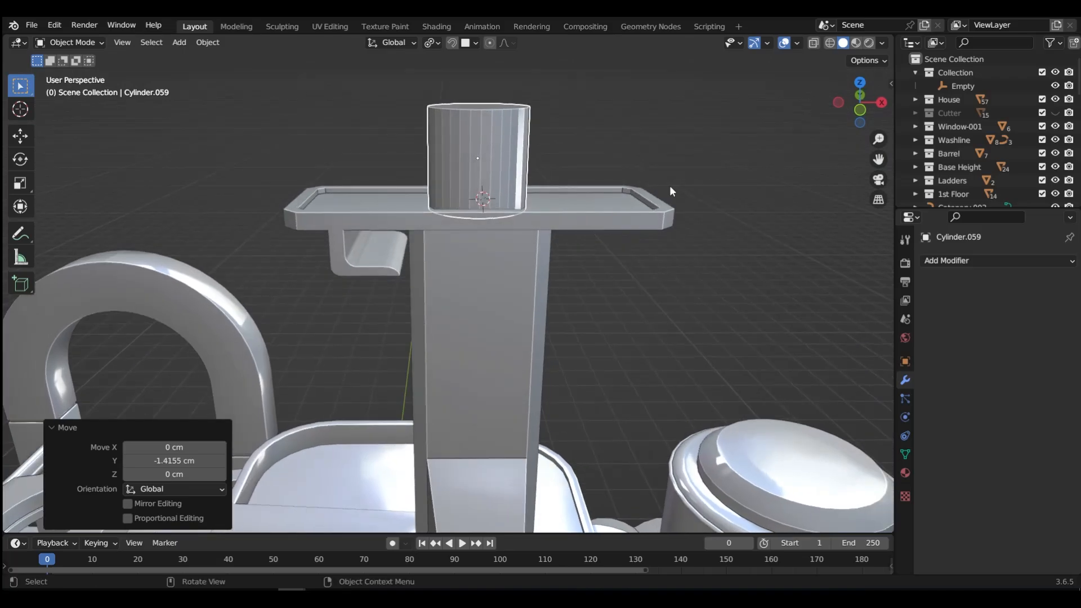
- Thin the cylinder to a scale of about 0.315 in X and Y, keeping its height
key("s")
key("shift+z")
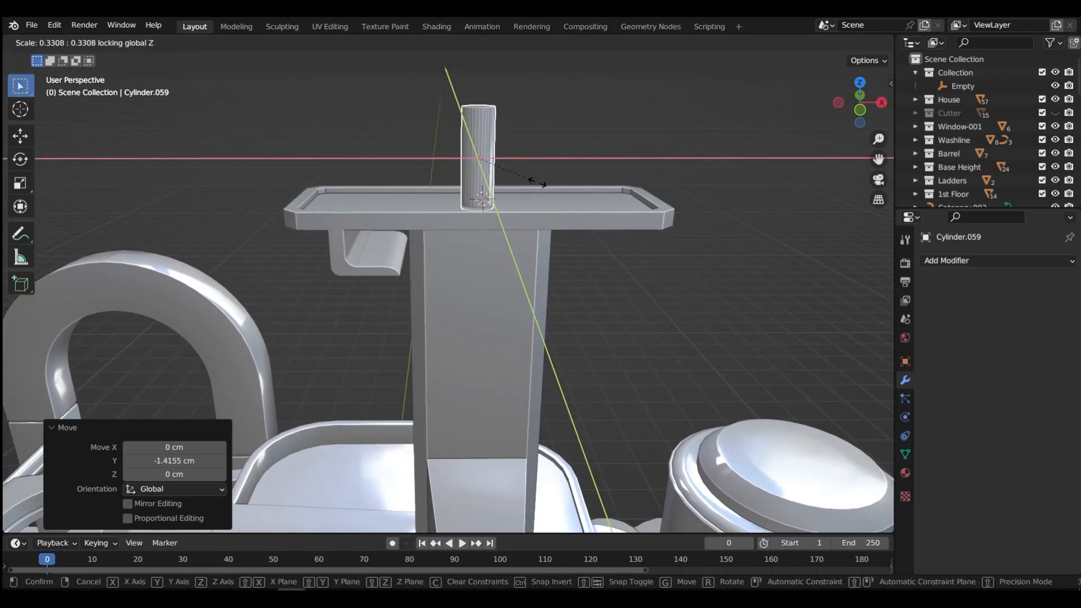
left_click(519, 194)
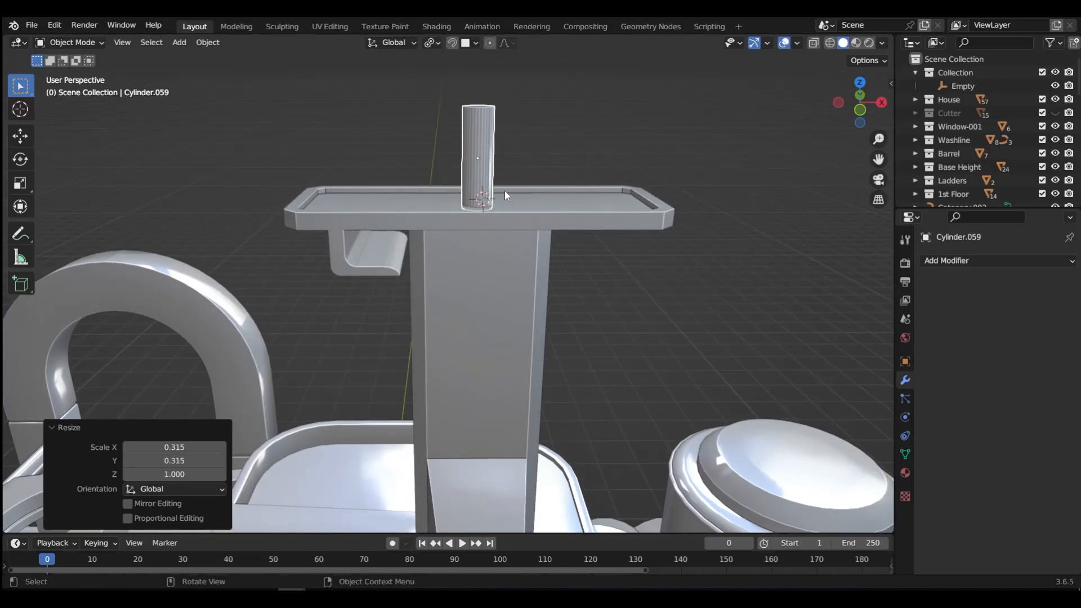
- Raise the cylinder's top face about 29.38 cm along Z to form a tall mast
key("Tab")
scroll(492, 125, "down", 6)
middle_click_drag(507, 126, 471, 358, "shift")
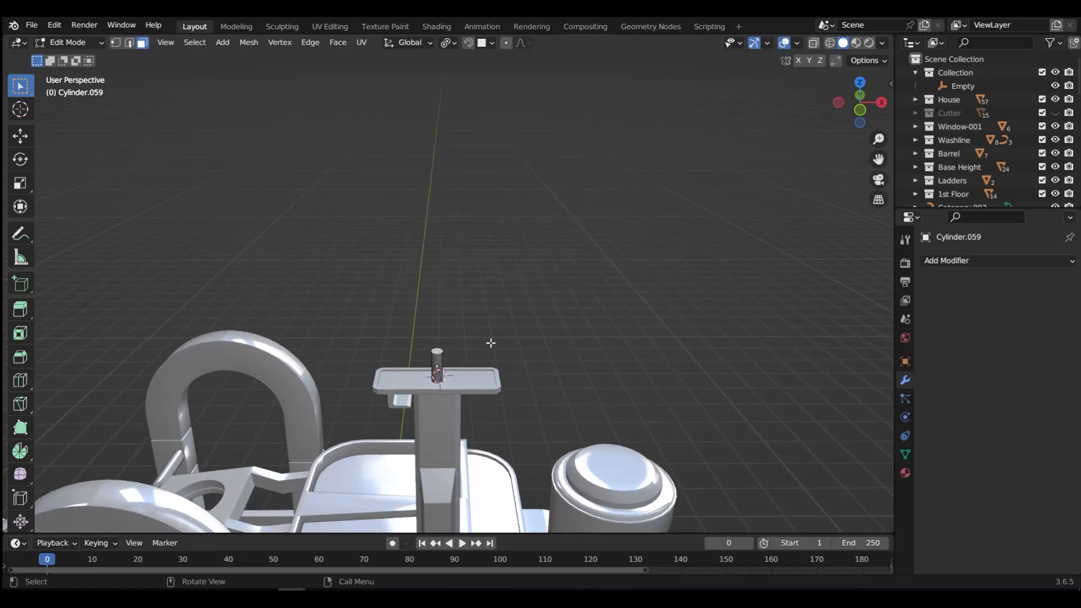
key("g")
key("z")
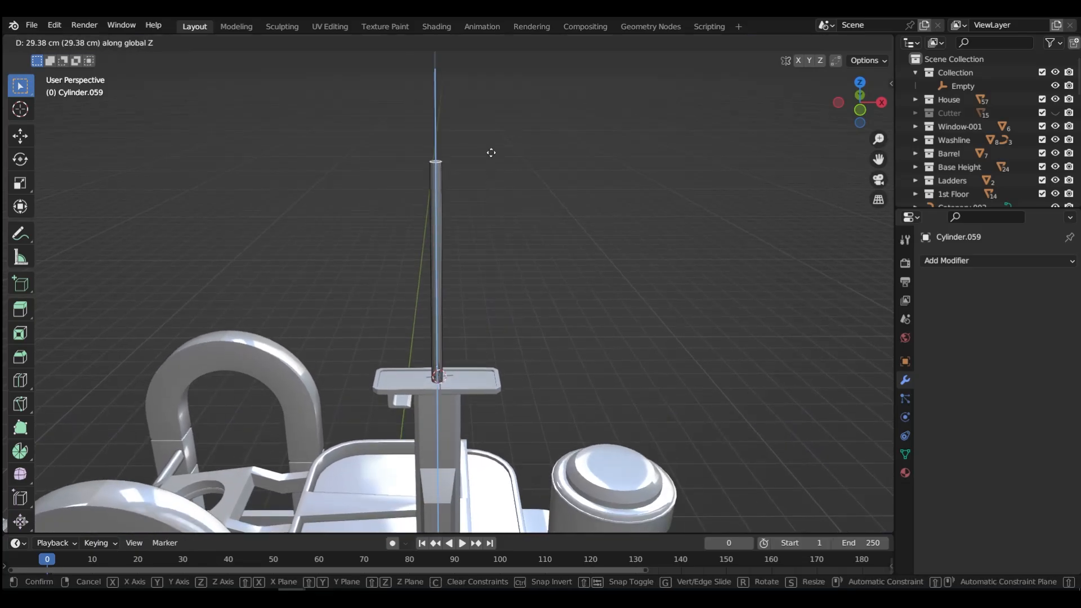
left_click(491, 152)
- Scale the mast's bottom face up by about 3.325 so the mast tapers toward its top
scroll(434, 388, "up", 5)
key("Tab")
left_click(442, 437)
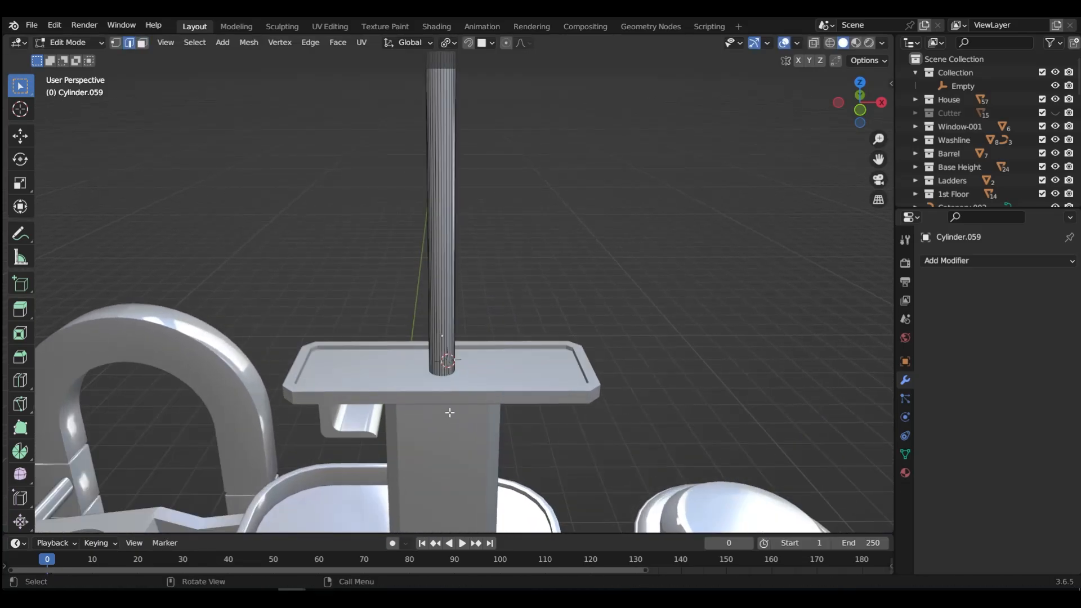
key("shift+z")
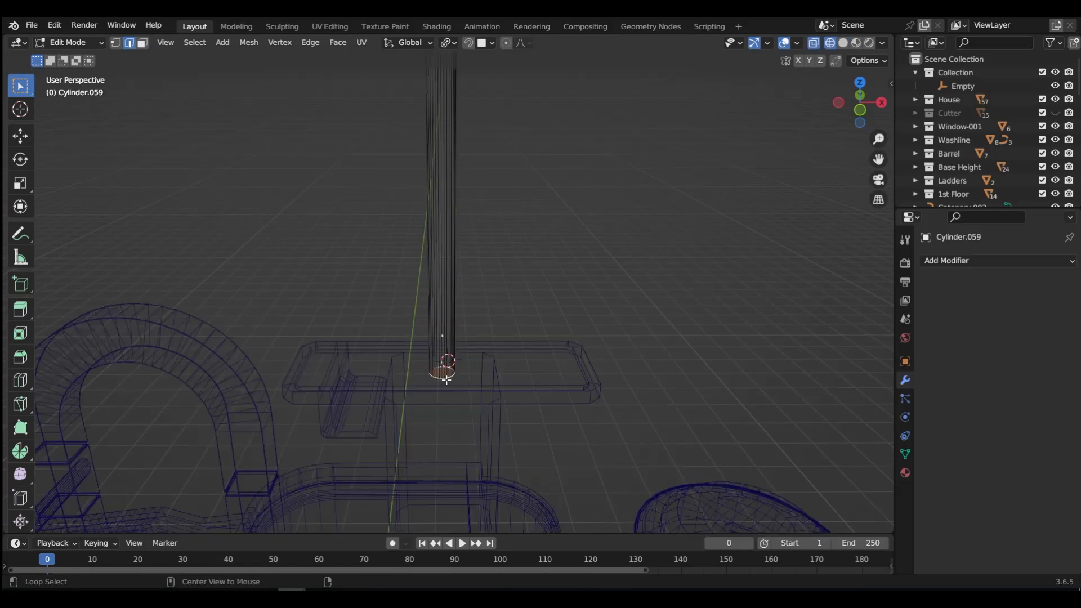
key("s")
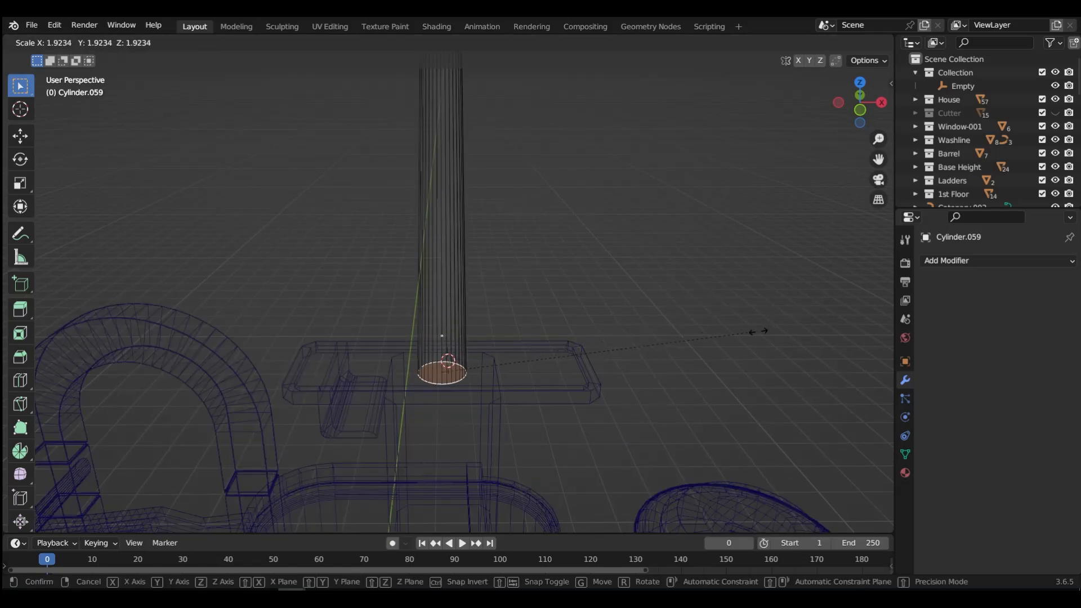
left_click(100, 327)
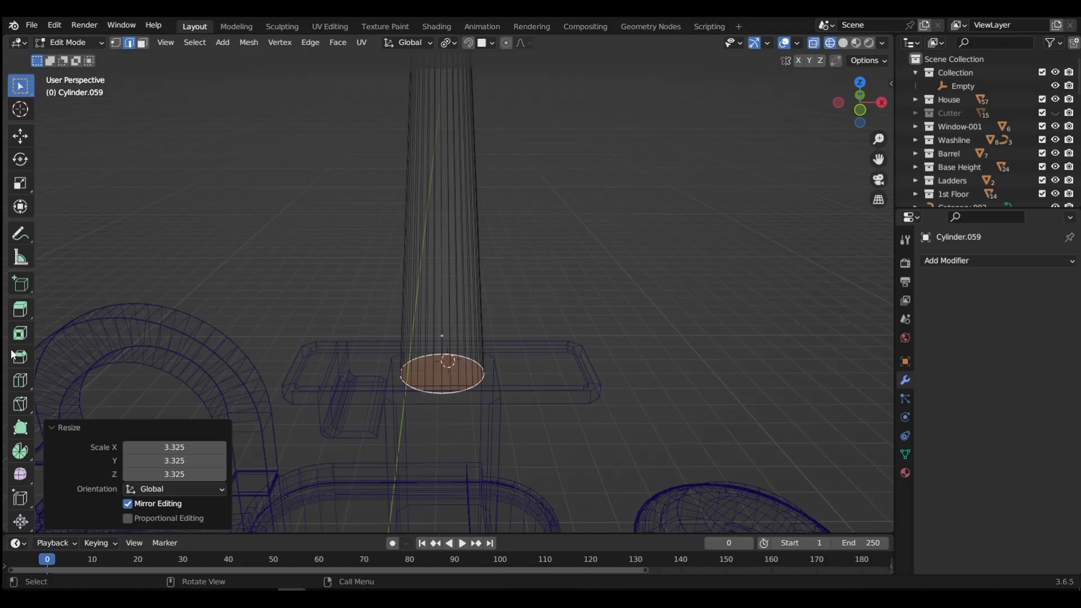
- Shade the tapered mast smooth with auto smooth at 30°
key("shift+z")
mouse_move(115, 352)
middle_mouse_down()
mouse_move(309, 321)
mouse_move(506, 316)
middle_mouse_up()
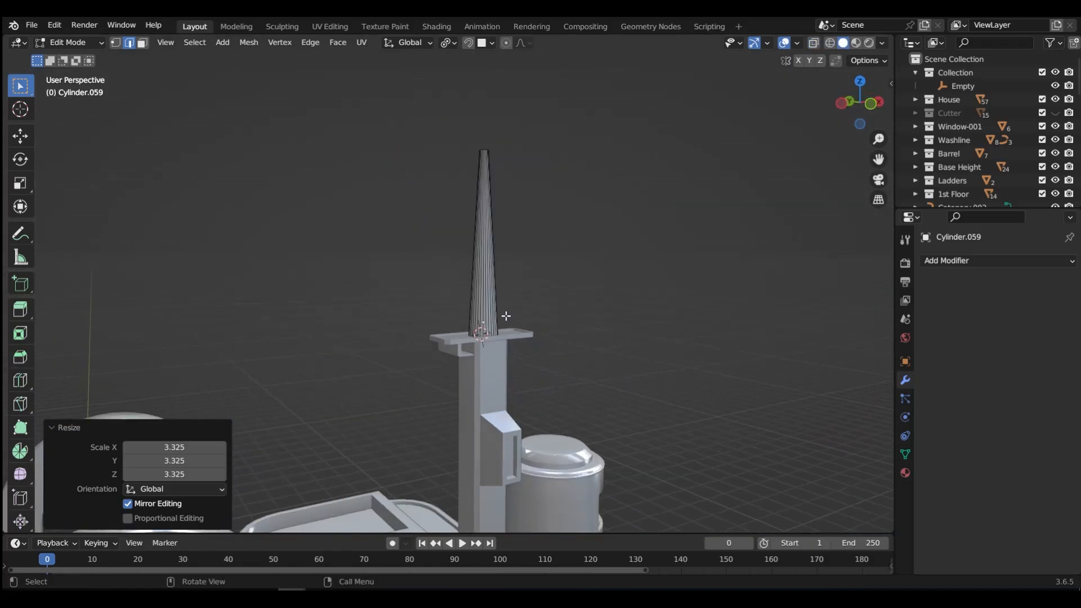
middle_click_drag(490, 185, 492, 276, "shift")
scroll(492, 264, "up", 4)
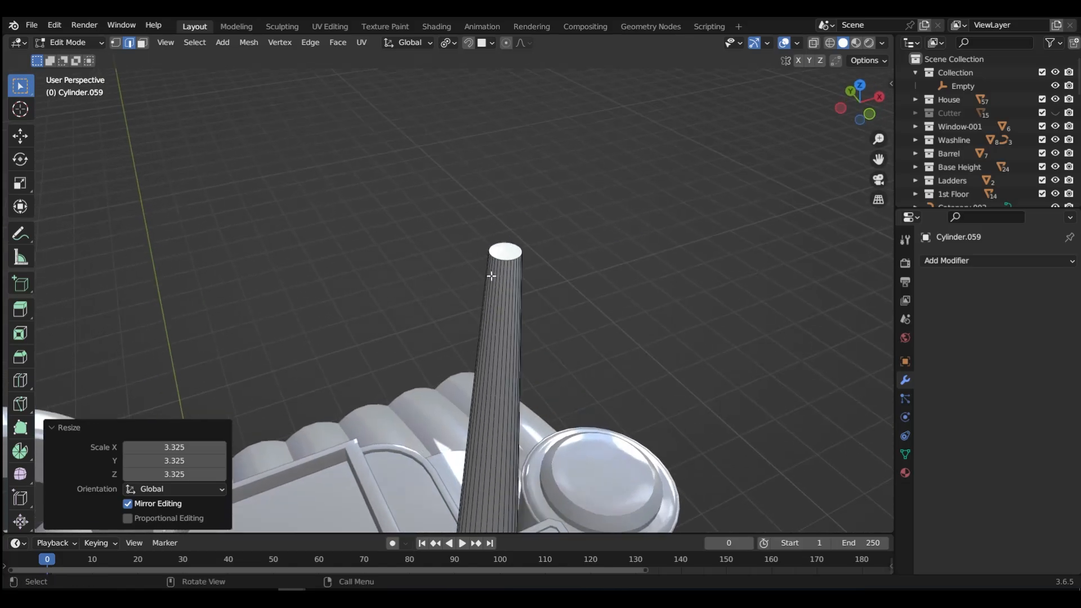
scroll(500, 256, "up", 10)
key("3")
left_click(503, 240)
key("i")
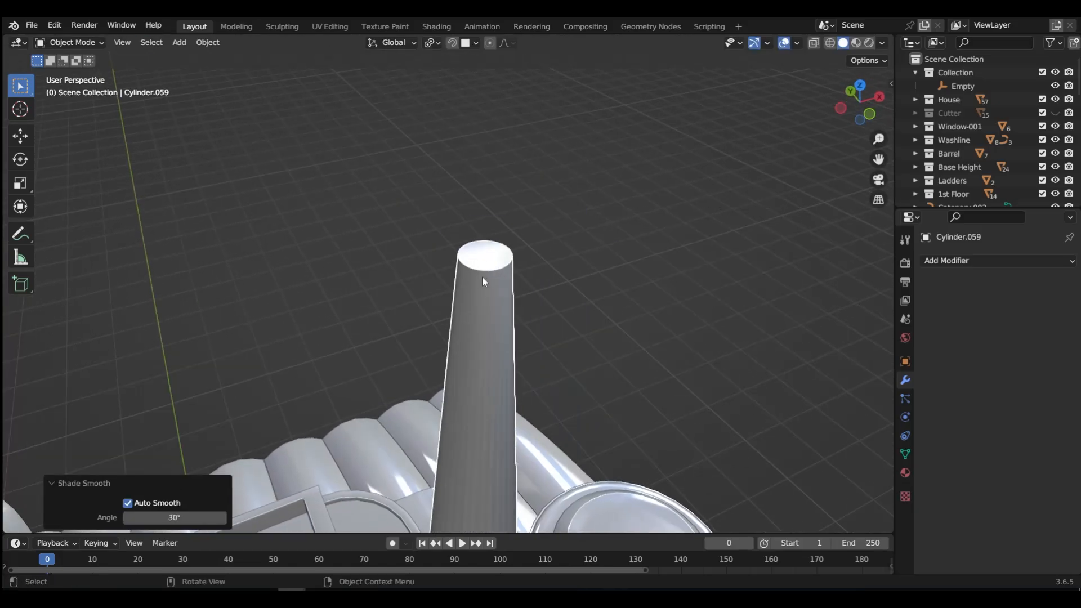
middle_click_drag(482, 276, 519, 318)
scroll(509, 296, "up", 10)
- Scale the mast's bottom face down to about 0.473 for a slimmer taper
key("Tab")
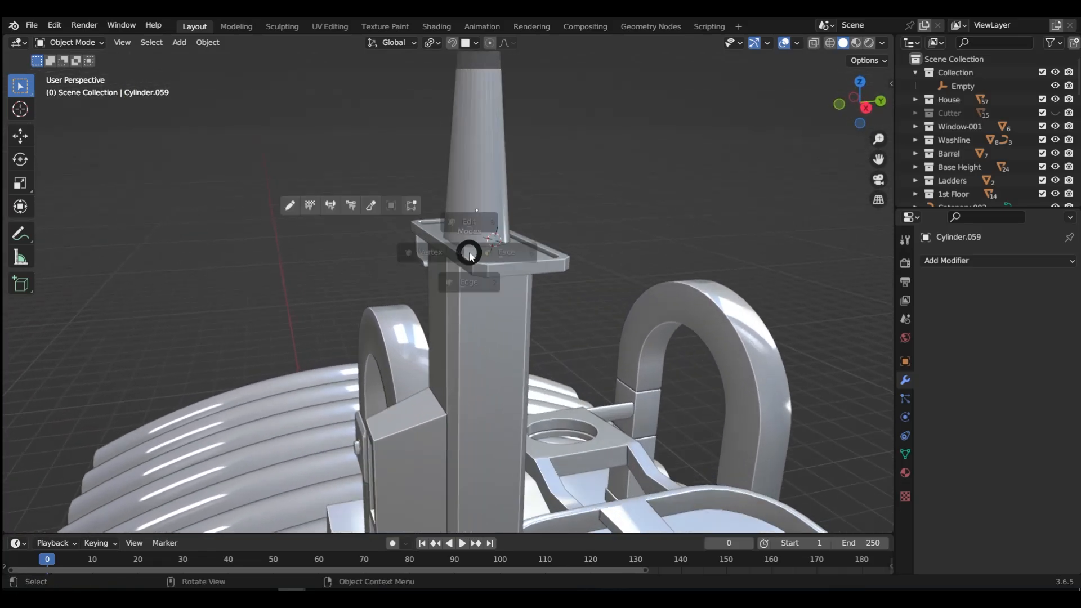
left_click(476, 329)
key("shift+z")
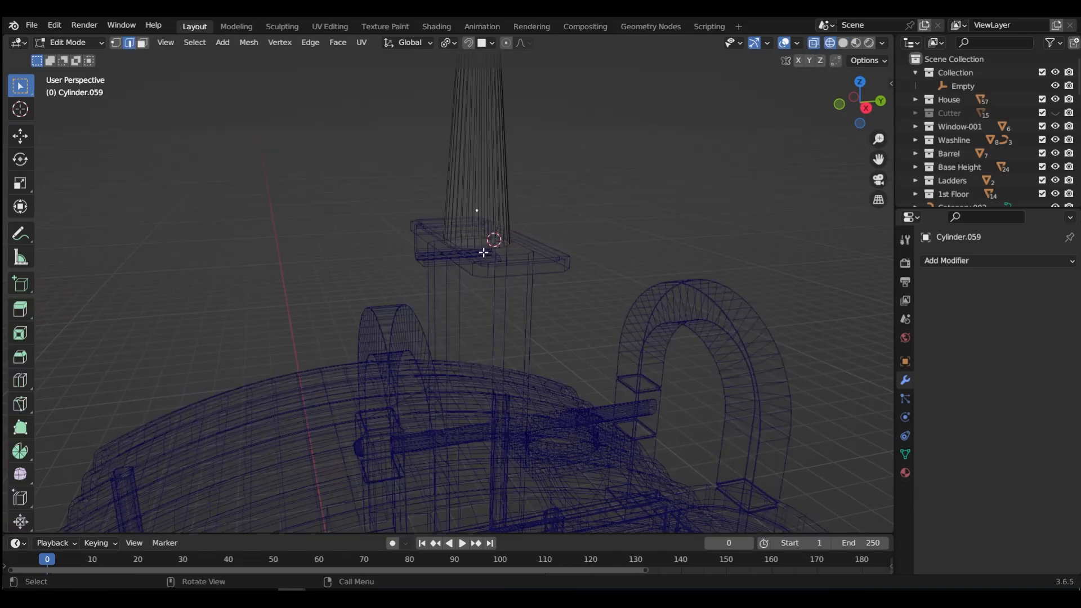
key("s")
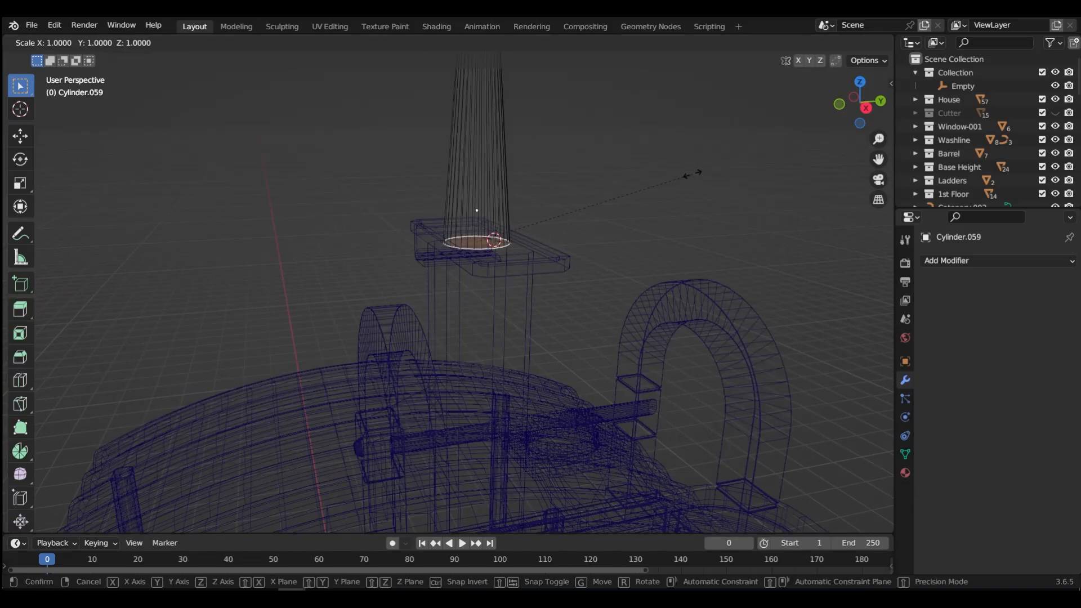
left_click(582, 222)
key("Tab")
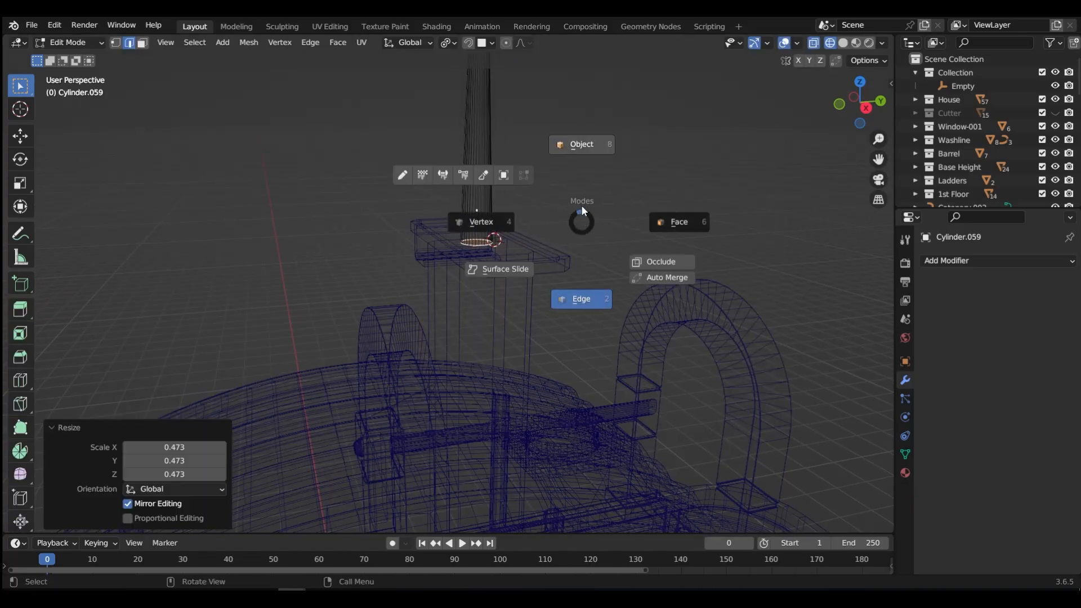